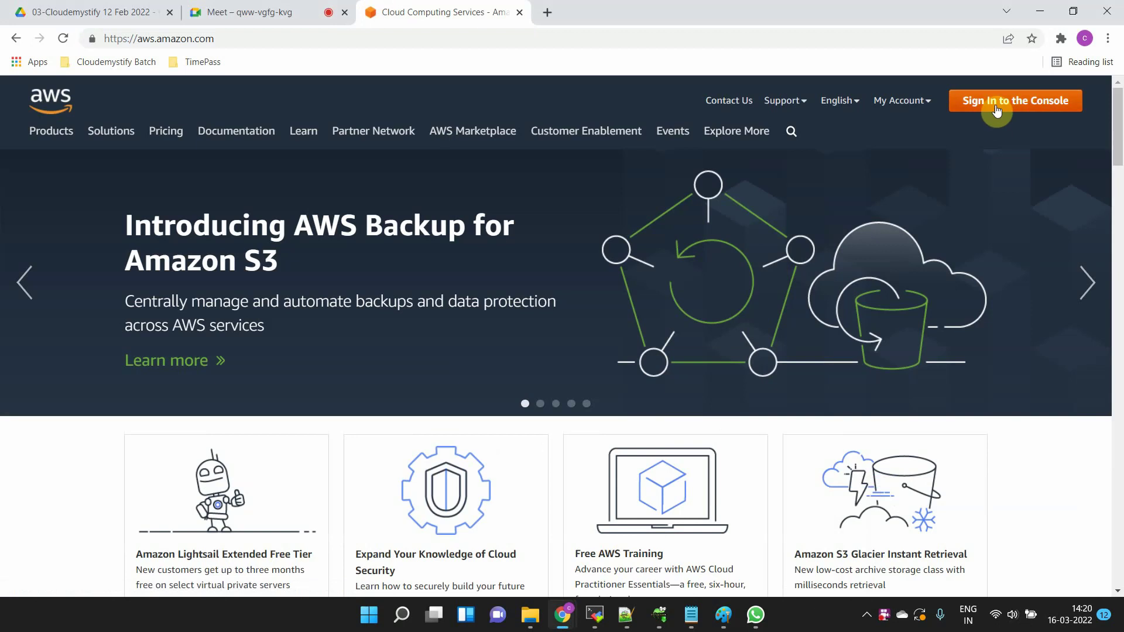
- Go to the console sign-in page and enter the saved root user email
click(996, 107)
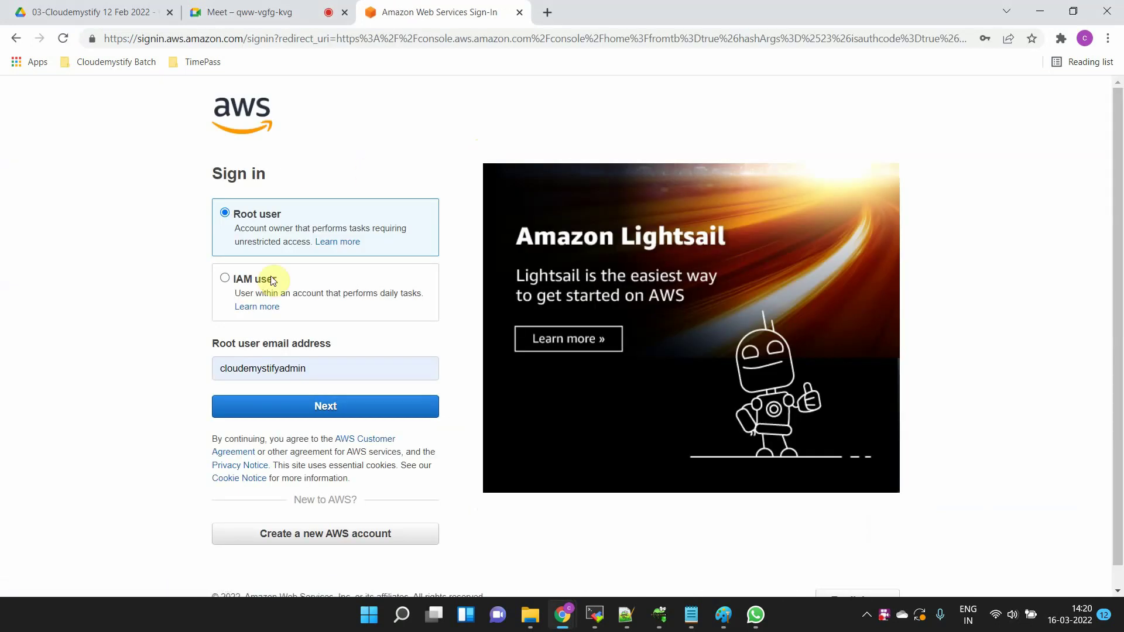
click(268, 370)
key(ctrl+a)
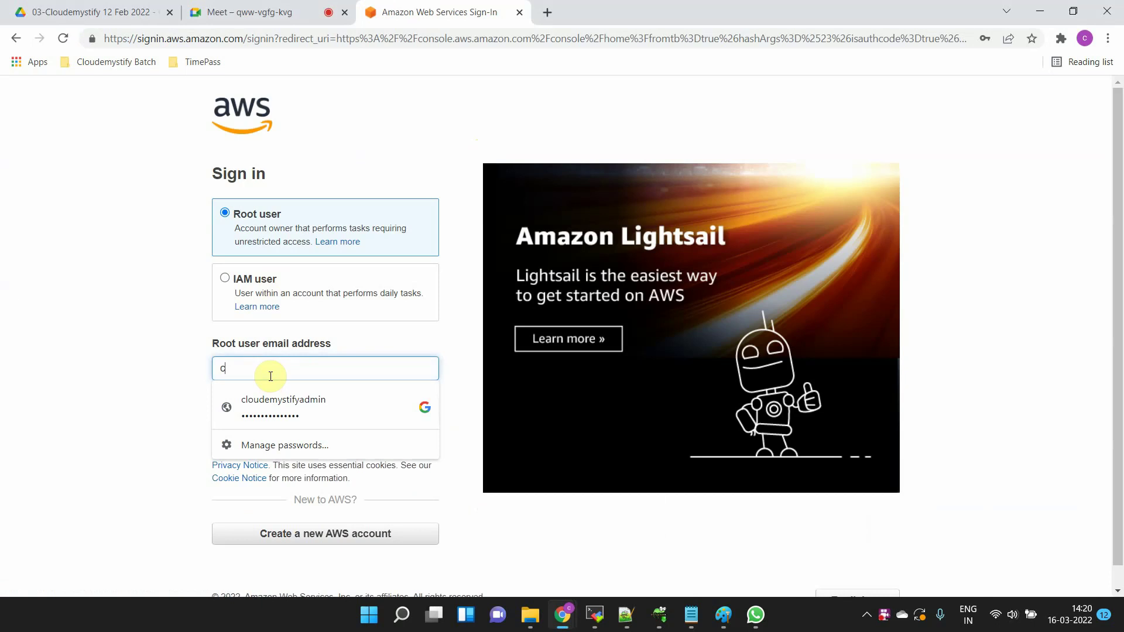
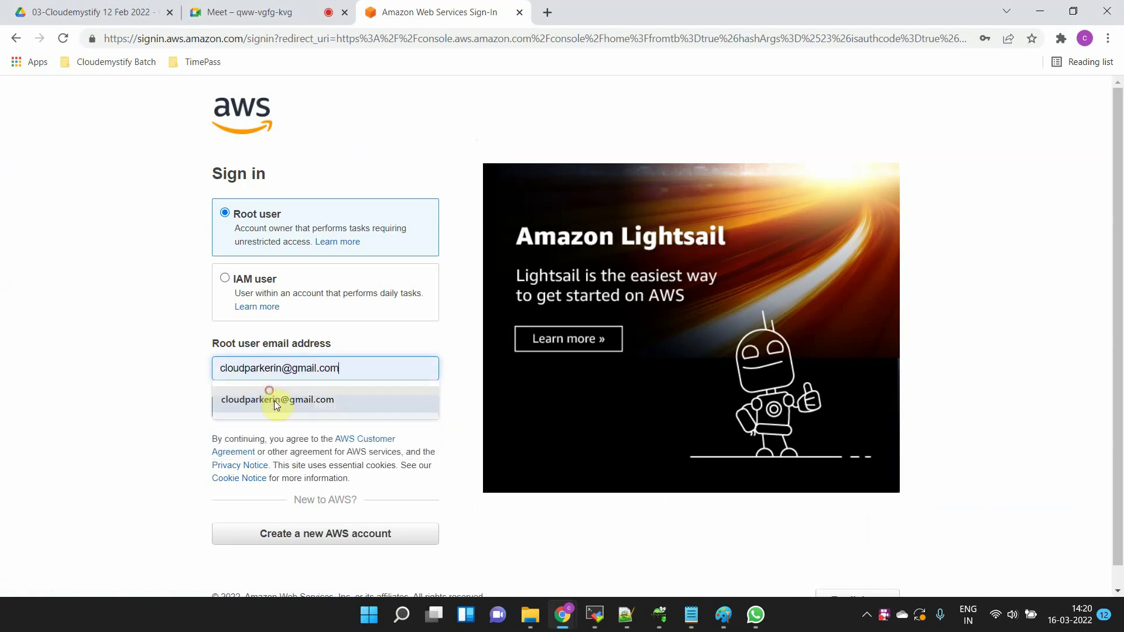
click(274, 400)
click(307, 402)
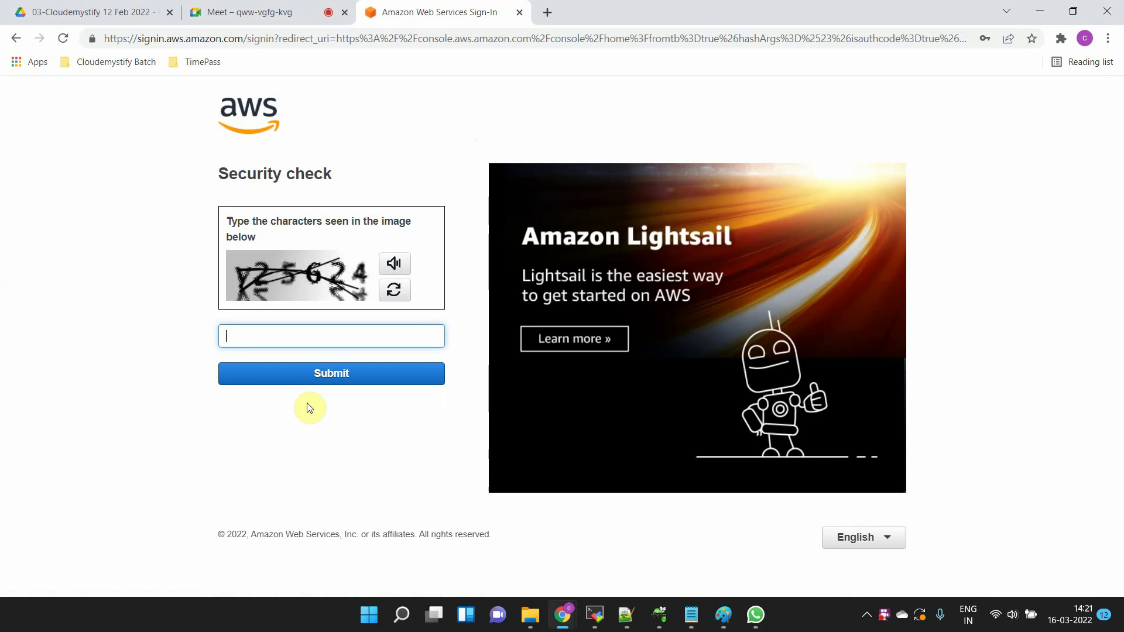
- Solve the security check and sign in with the root account password
text(y25624)
click(346, 373)
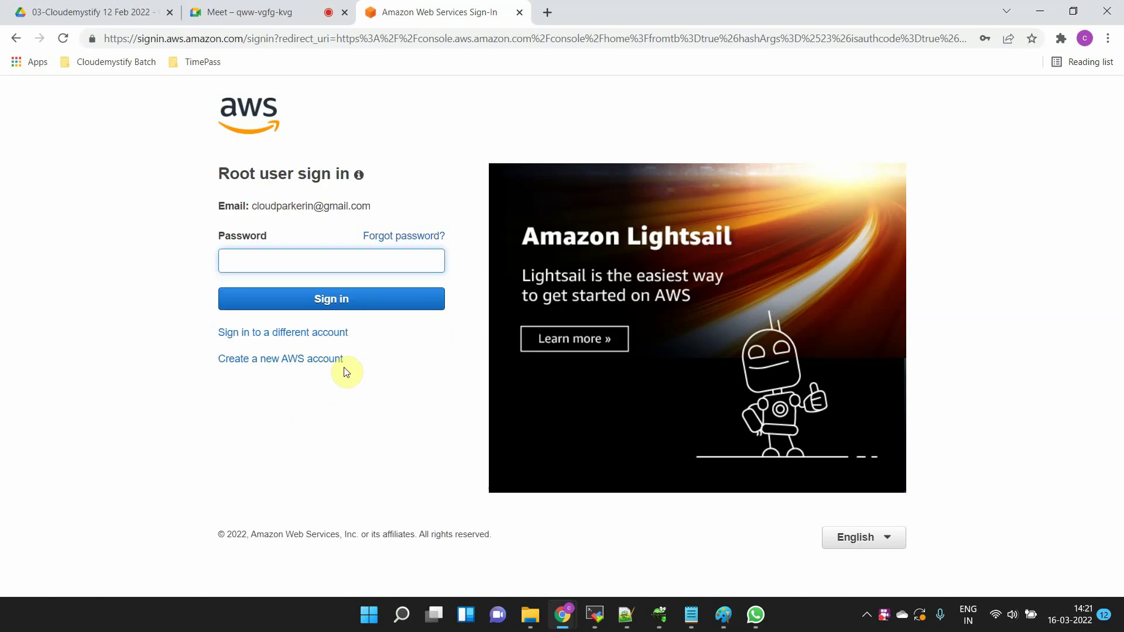
text(•••••••••••••)
key(Return)
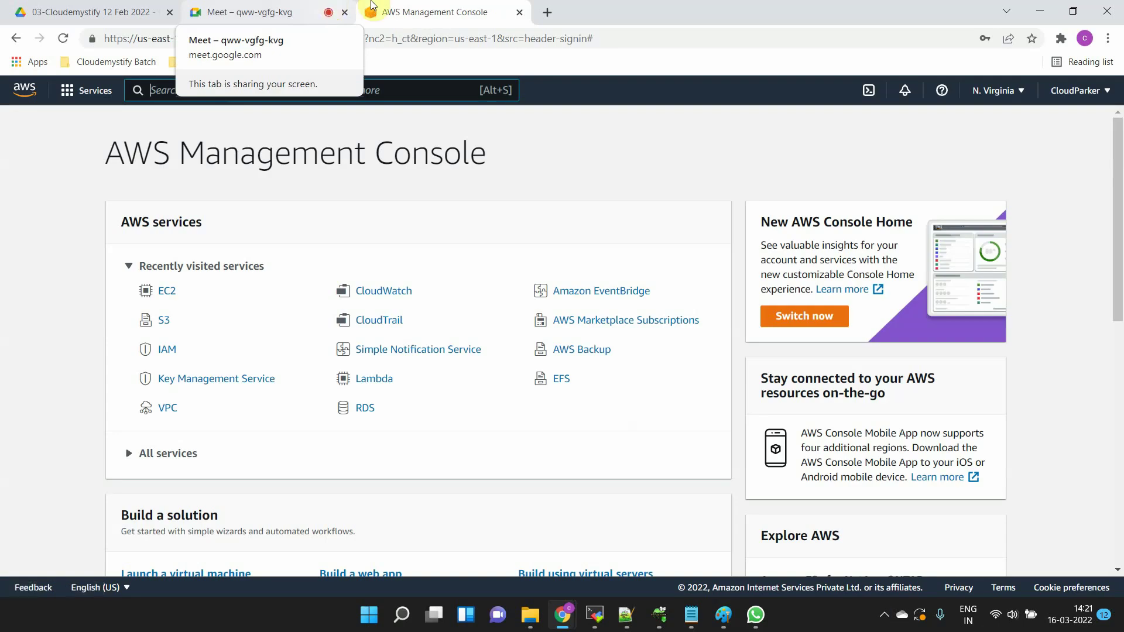
click(604, 159)
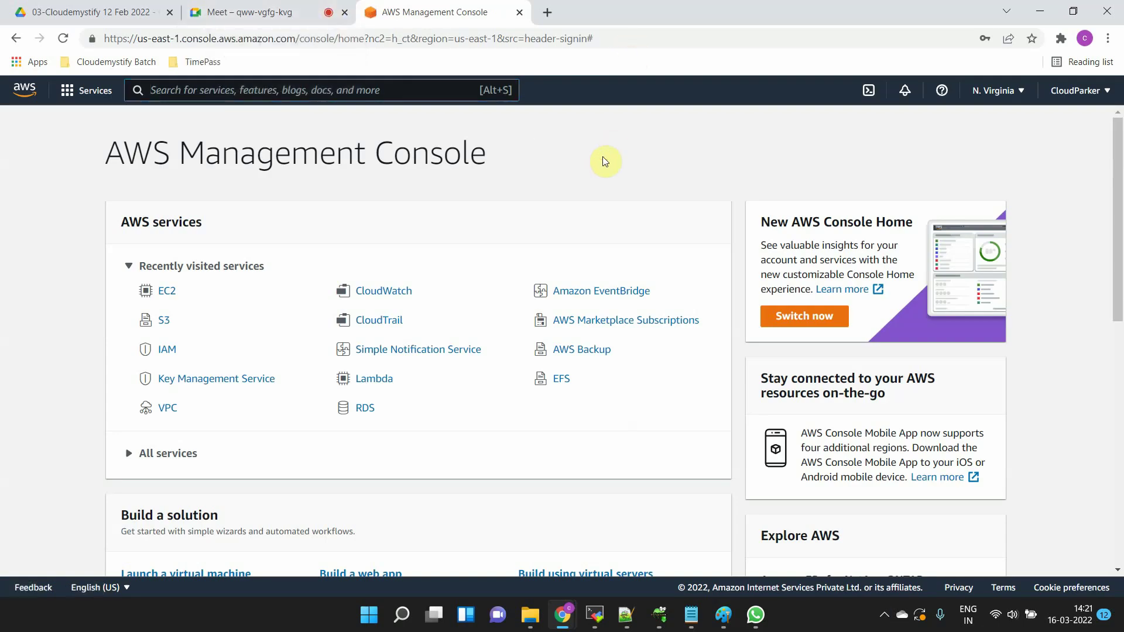
scroll(447, 317, down, 2)
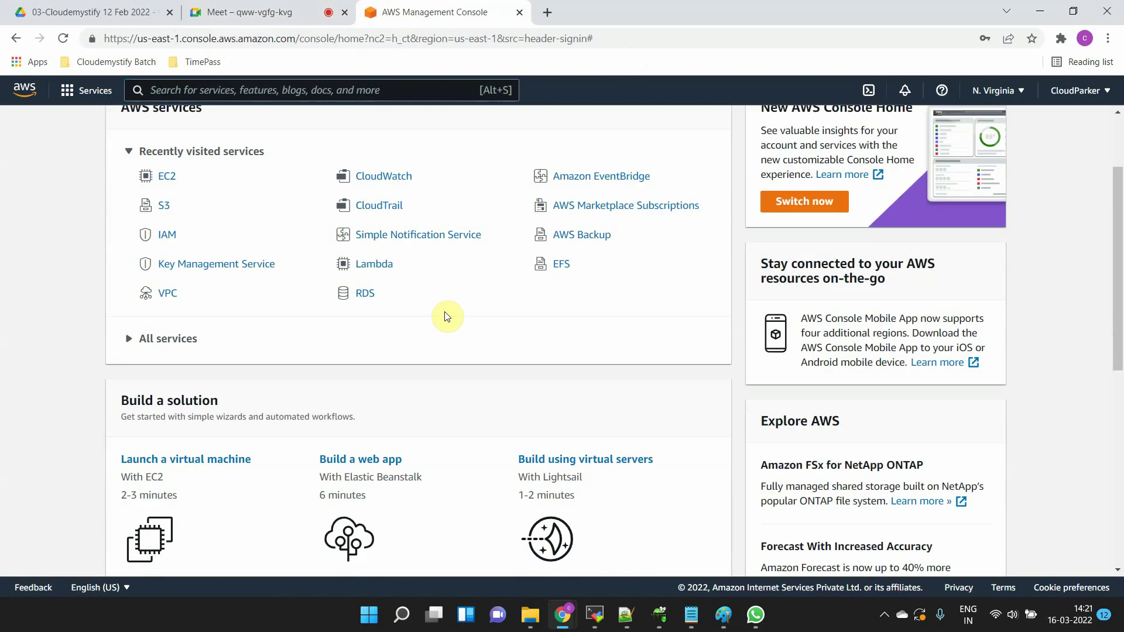
scroll(446, 317, up, 2)
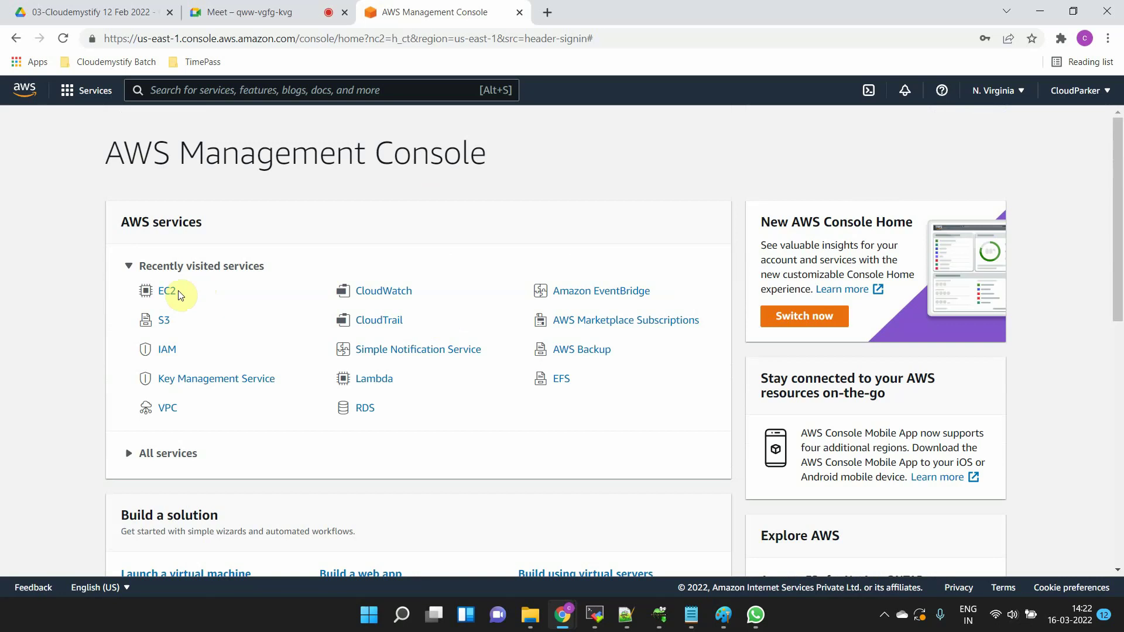
- Collapse Recently visited services, expand All services, and open EC2 under Compute
click(128, 266)
click(130, 321)
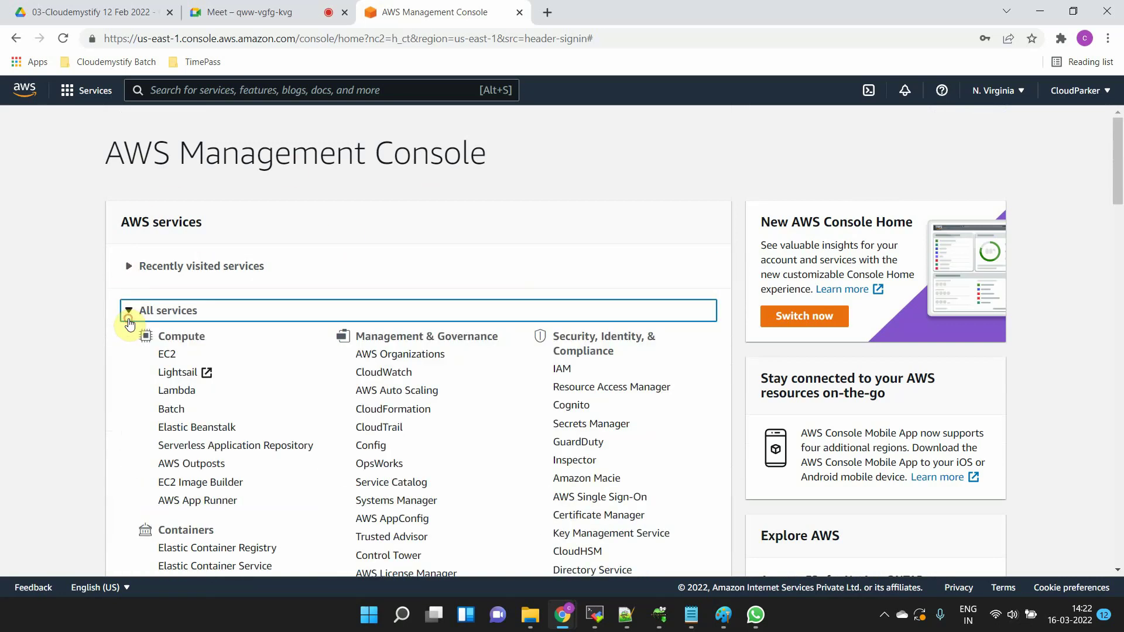
click(168, 358)
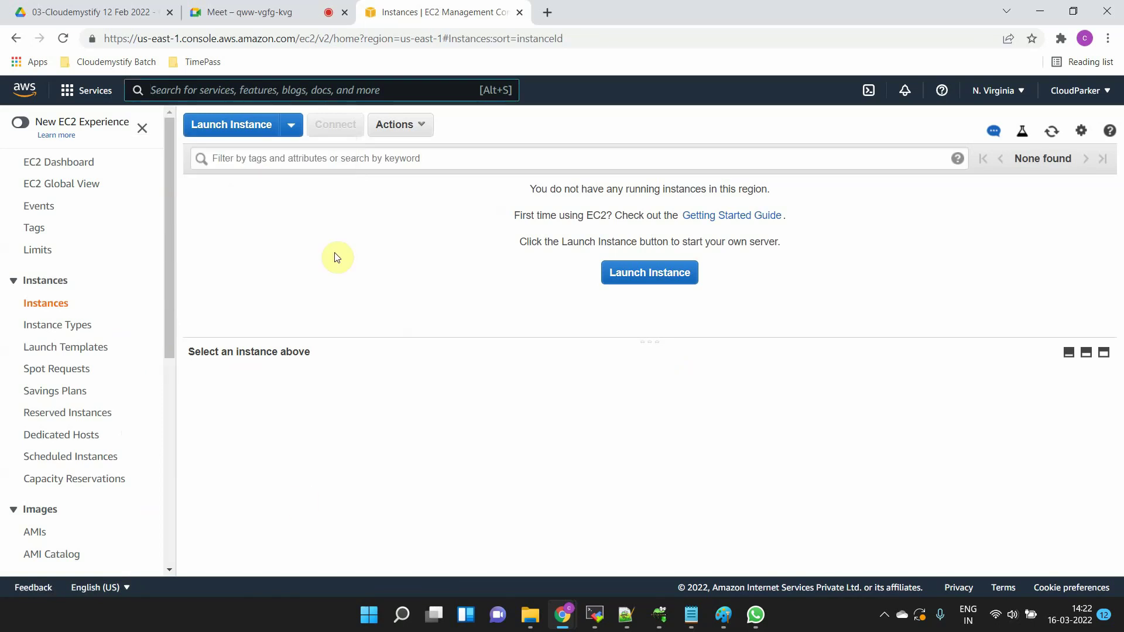
- Launch a new instance from the Instances page to reach the Choose an AMI step
click(226, 129)
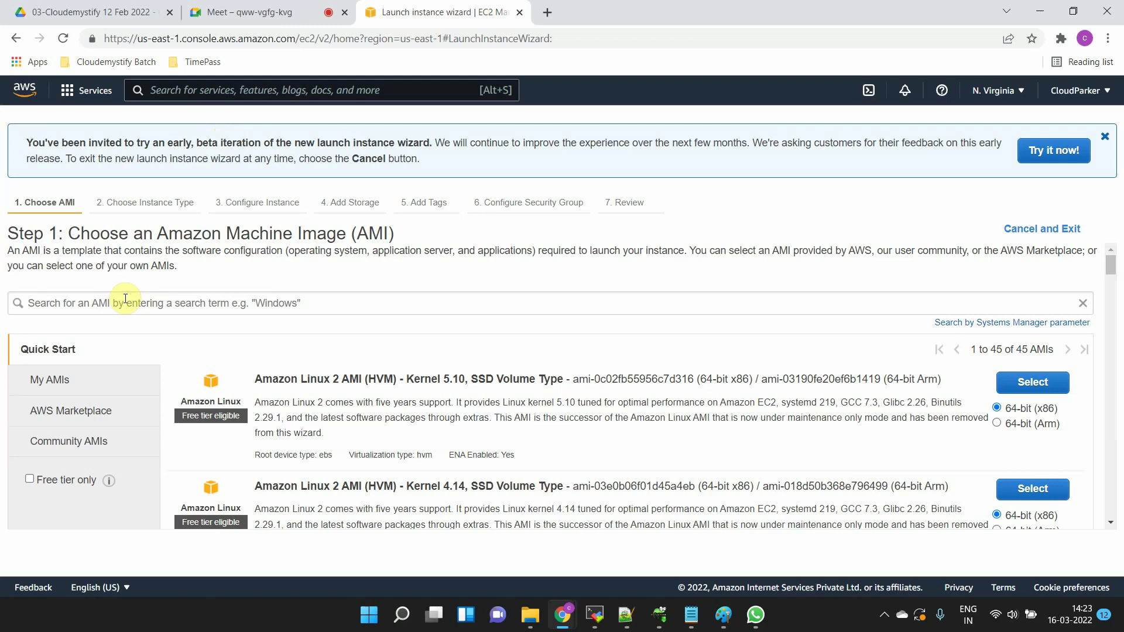
click(127, 302)
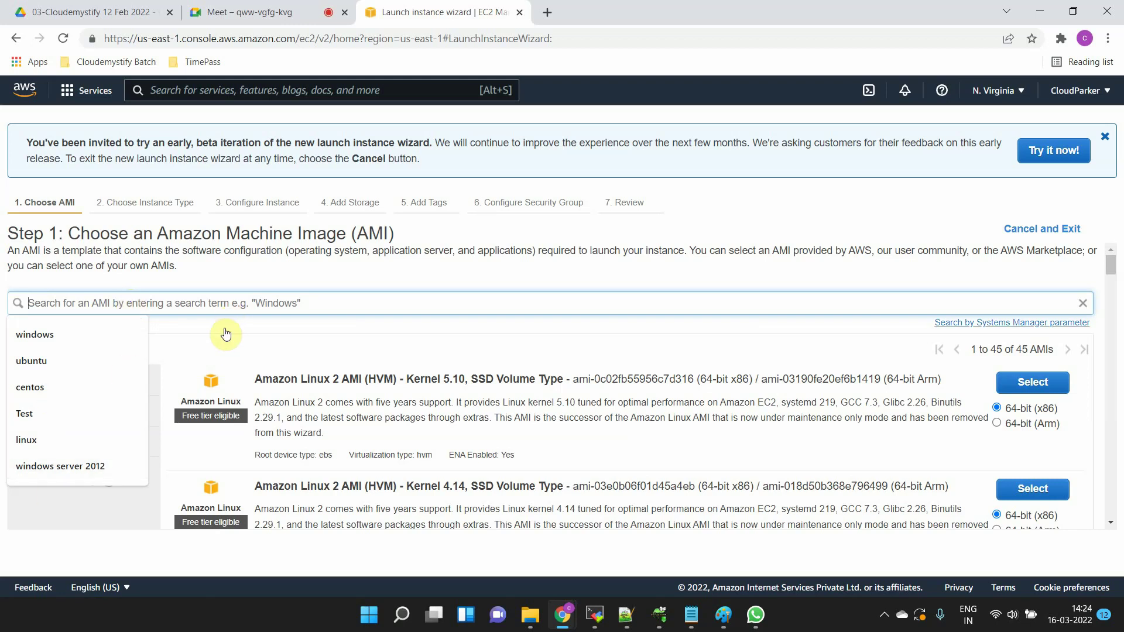
click(301, 278)
click(285, 298)
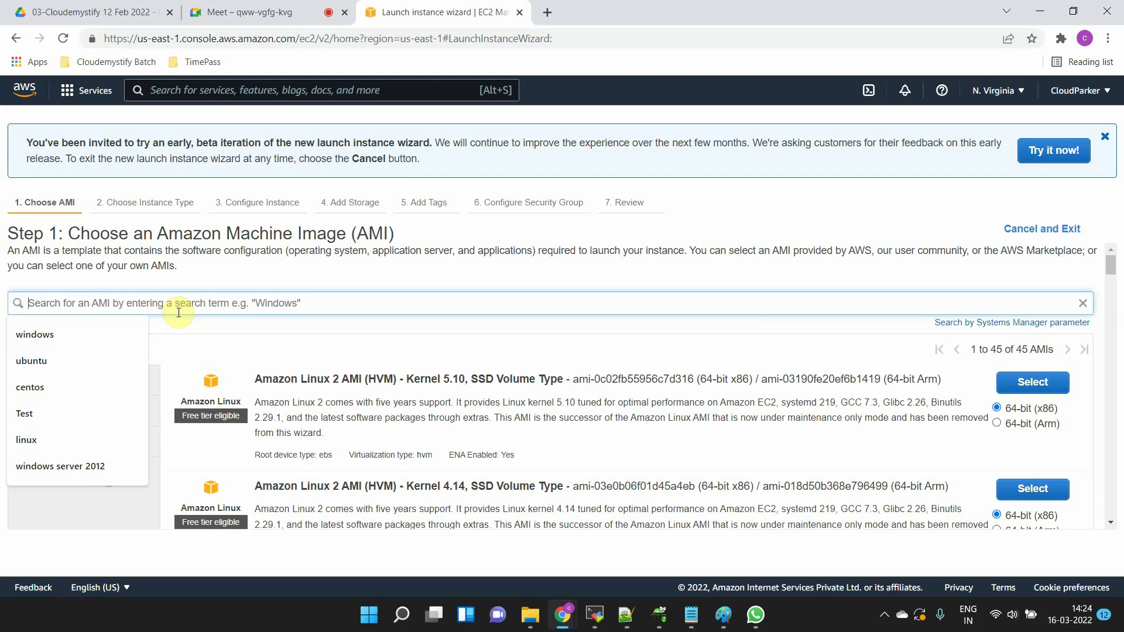
- Bring up Paint with the handwritten notes and start an Untitled blank canvas, discarding the notes
click(576, 626)
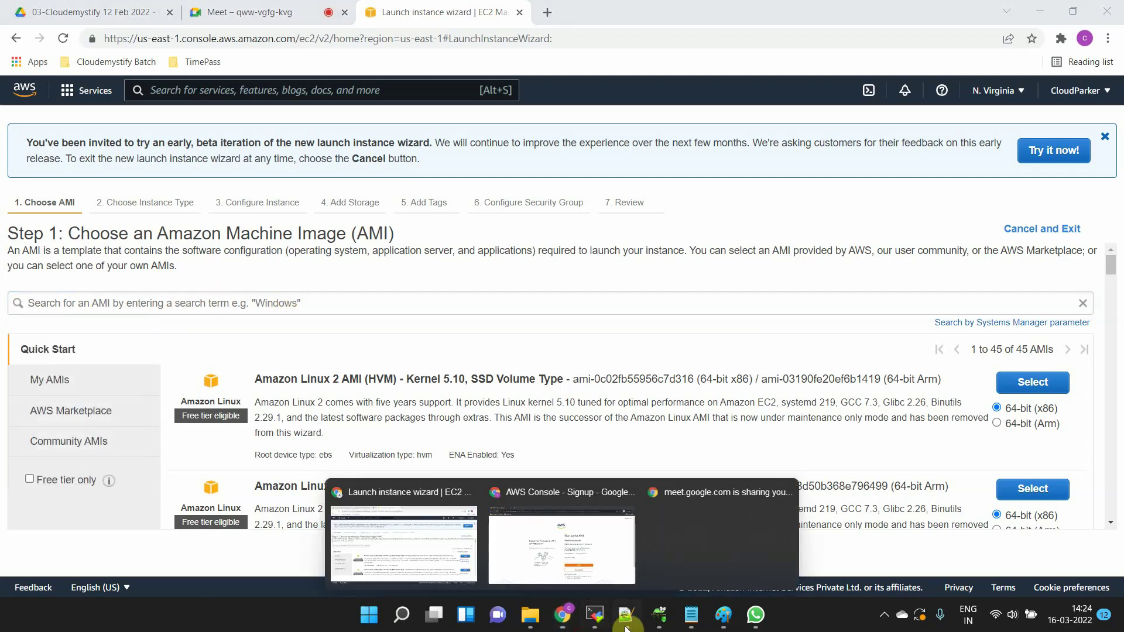
mouse_move(726, 617)
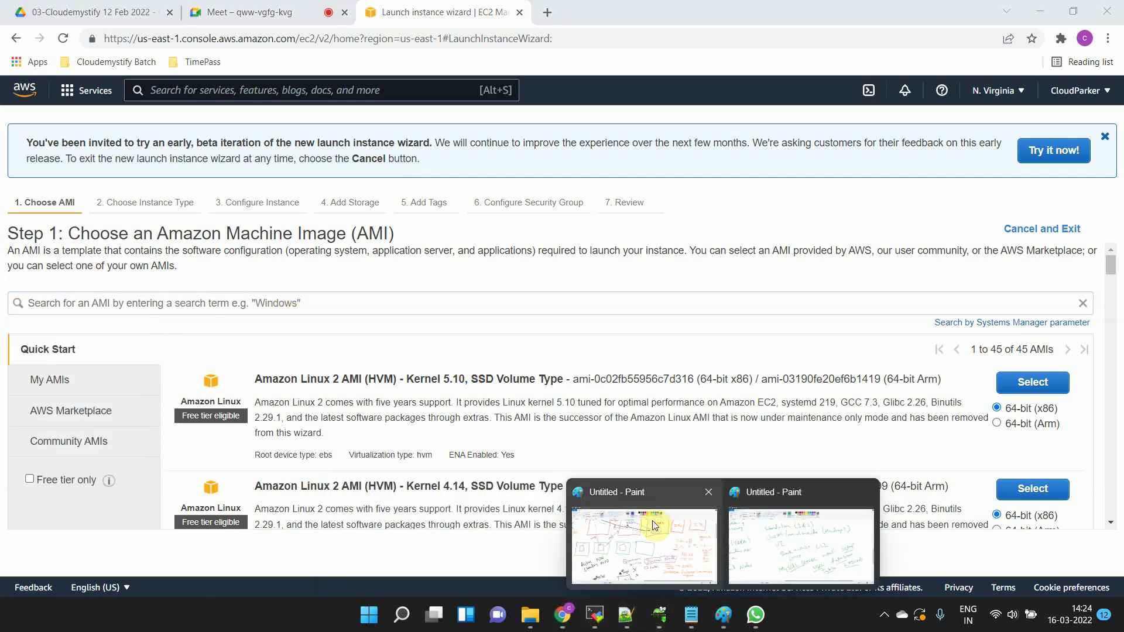
click(782, 538)
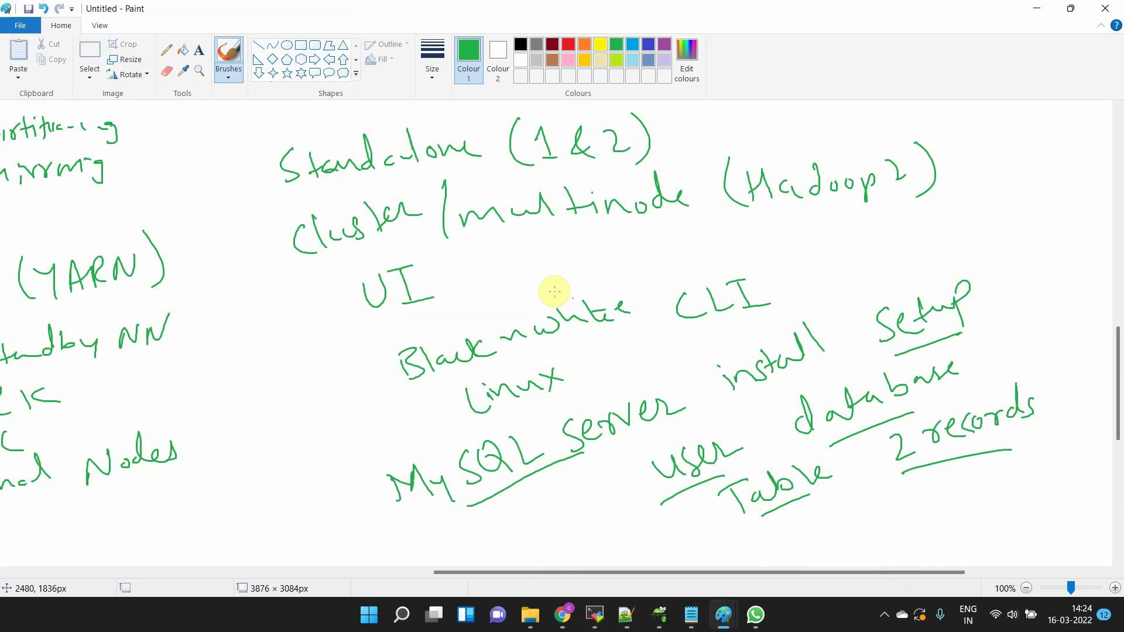
key(ctrl+n)
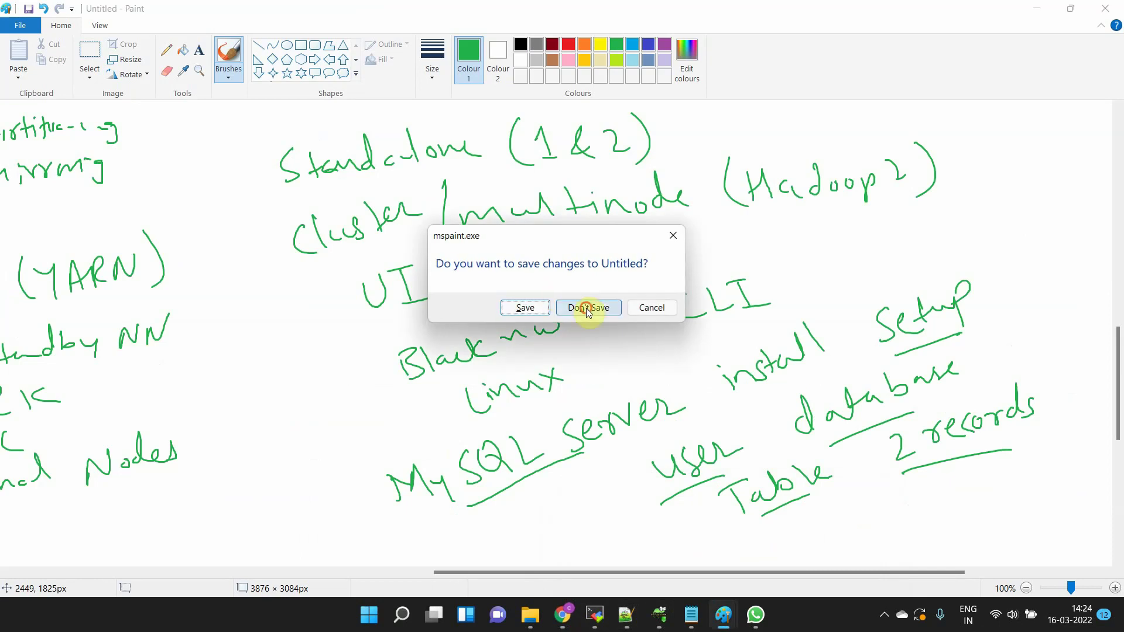
click(585, 307)
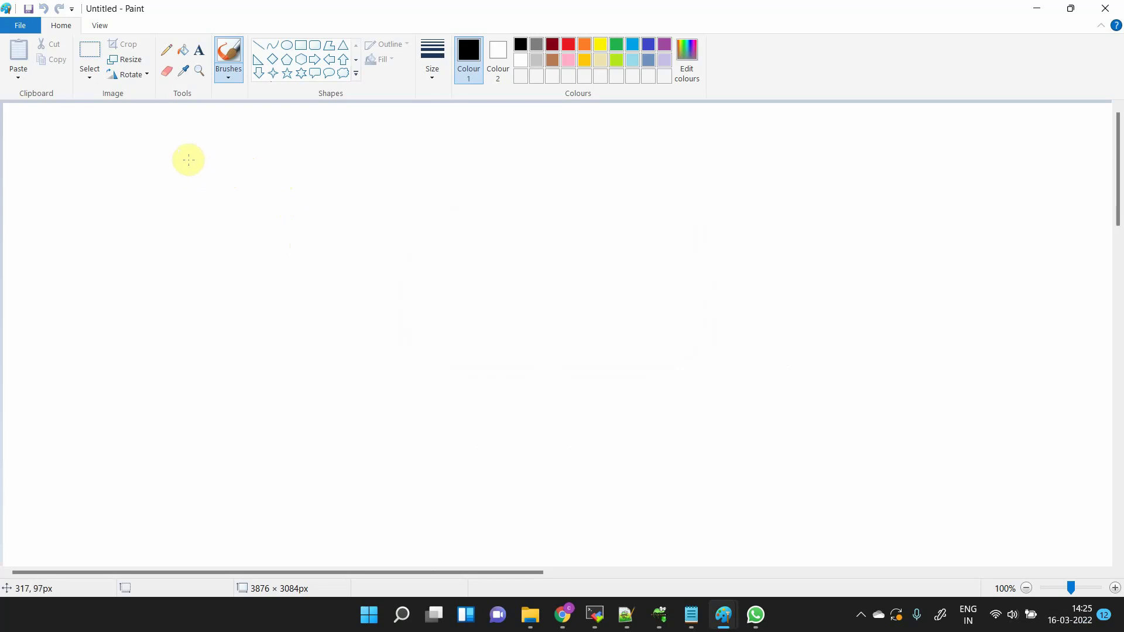
- Handwrite 'Linux (Apache)' near the top-left with an arrow pointing down from Linux
mouse_move(197, 149)
mouse_down()
mouse_move(185, 193)
mouse_move(221, 187)
mouse_up()
click(217, 164)
drag(233, 188, 297, 189)
drag(293, 170, 274, 196)
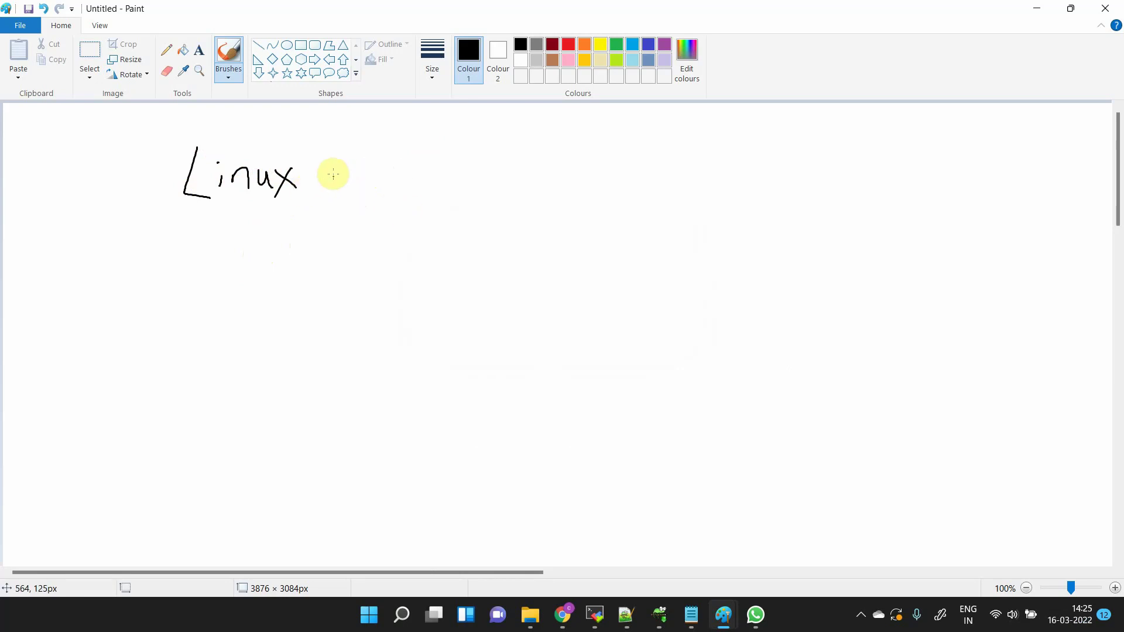
mouse_move(342, 155)
mouse_down()
mouse_move(332, 216)
mouse_move(363, 210)
mouse_up()
mouse_move(348, 196)
mouse_down()
mouse_move(439, 176)
mouse_move(474, 188)
mouse_move(475, 211)
mouse_up()
mouse_move(258, 210)
mouse_down()
mouse_move(246, 291)
mouse_move(275, 287)
mouse_up()
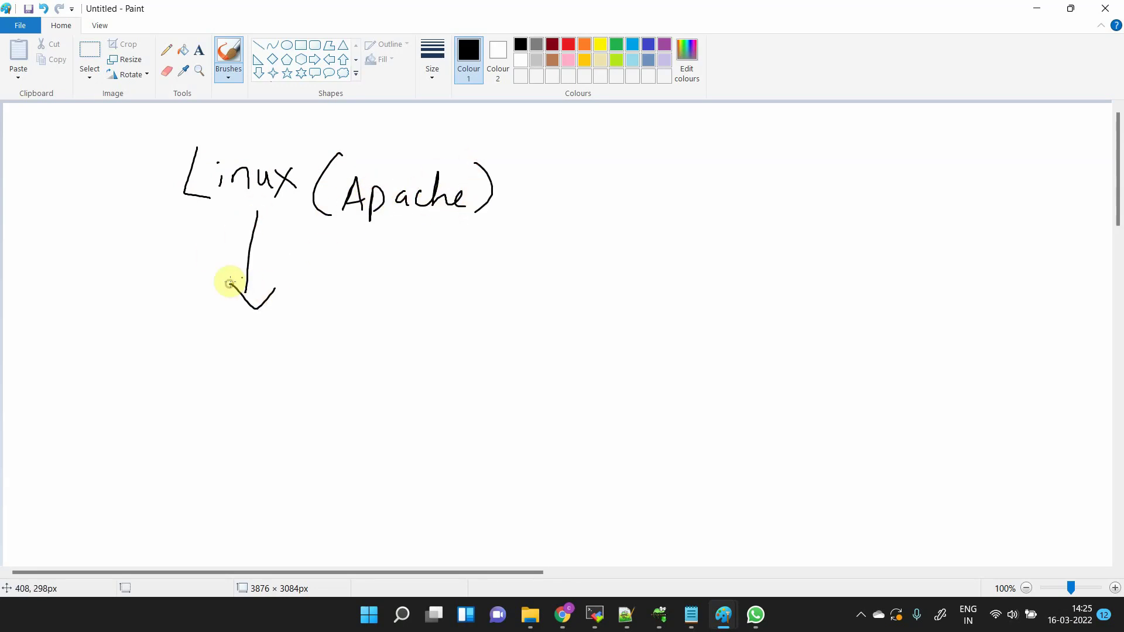
- Write 'Redhat / CentOS Linux' below the arrow, redo CentOS, underline it, and loop the lower Linux
mouse_move(197, 343)
mouse_down()
mouse_move(198, 380)
mouse_move(261, 336)
mouse_move(316, 362)
mouse_up()
drag(304, 355, 331, 346)
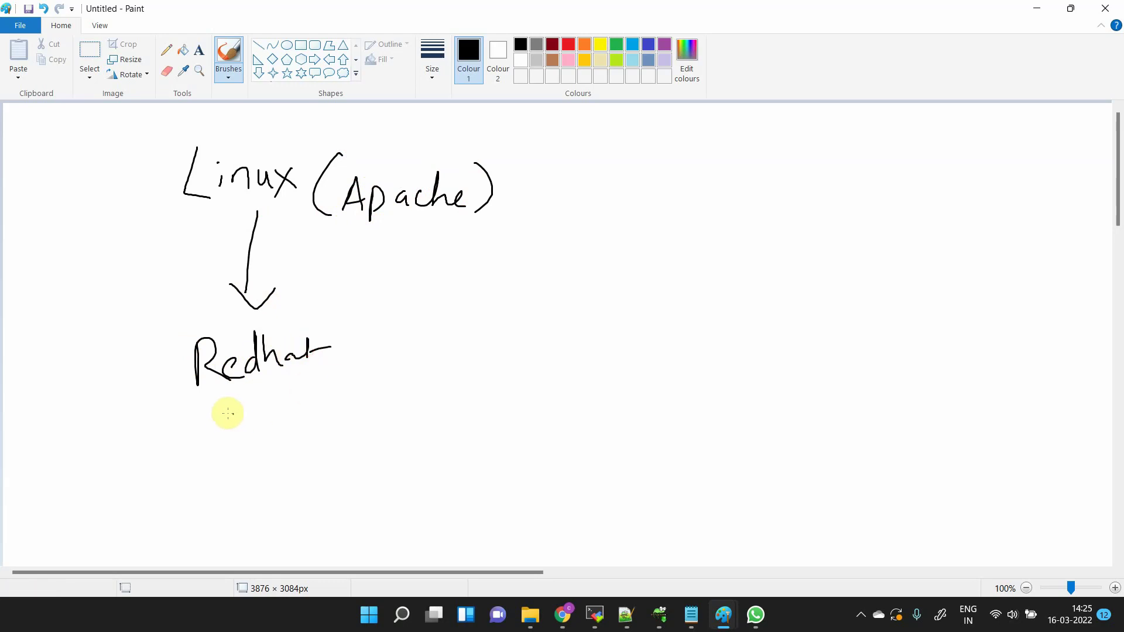
mouse_move(227, 396)
mouse_down()
mouse_move(252, 412)
mouse_move(309, 419)
mouse_move(286, 430)
mouse_up()
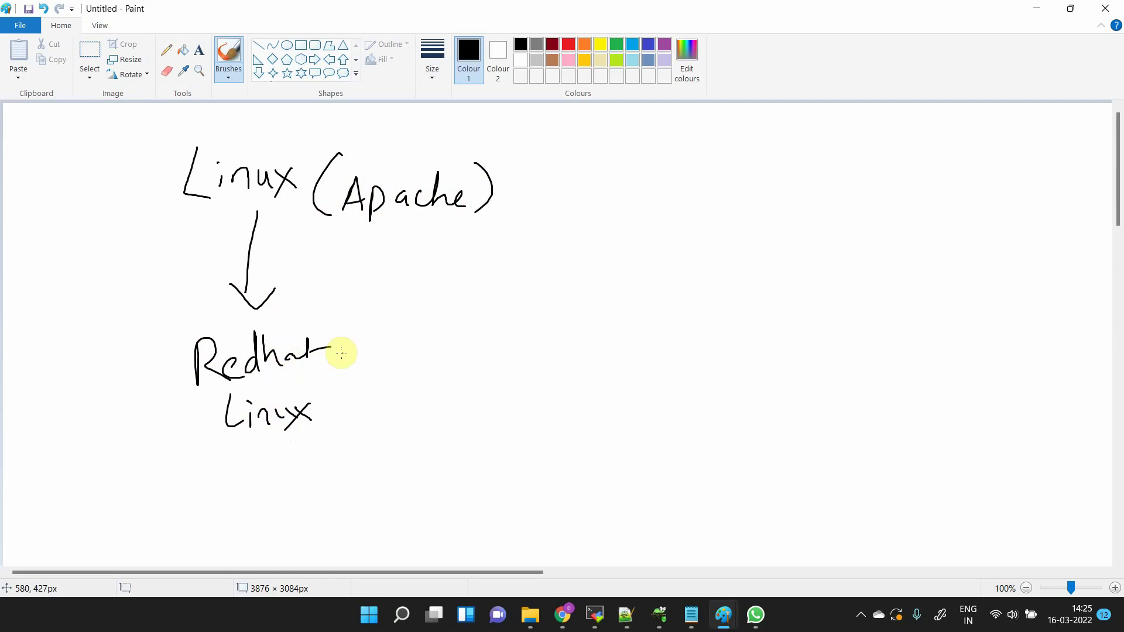
mouse_move(362, 327)
mouse_down()
mouse_move(331, 374)
mouse_move(406, 363)
mouse_move(422, 347)
mouse_move(468, 369)
mouse_move(390, 398)
mouse_up()
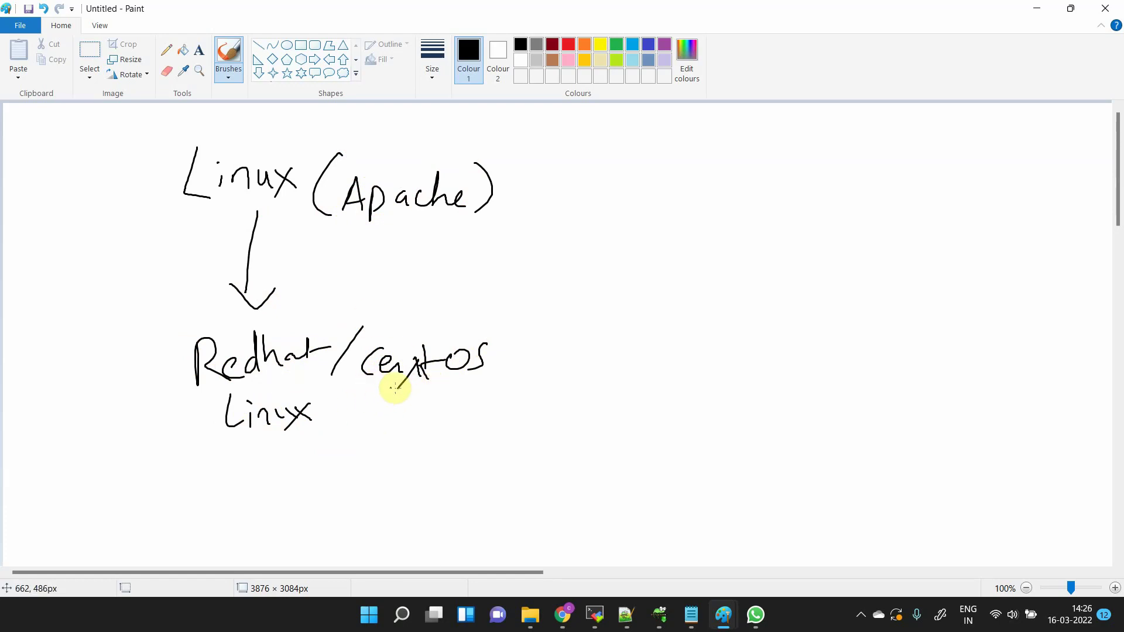
key(ctrl+z)
key(ctrl+z)
key(ctrl+z)
key(ctrl+z)
key(ctrl+z)
key(ctrl+z)
key(ctrl+z)
key(ctrl+z)
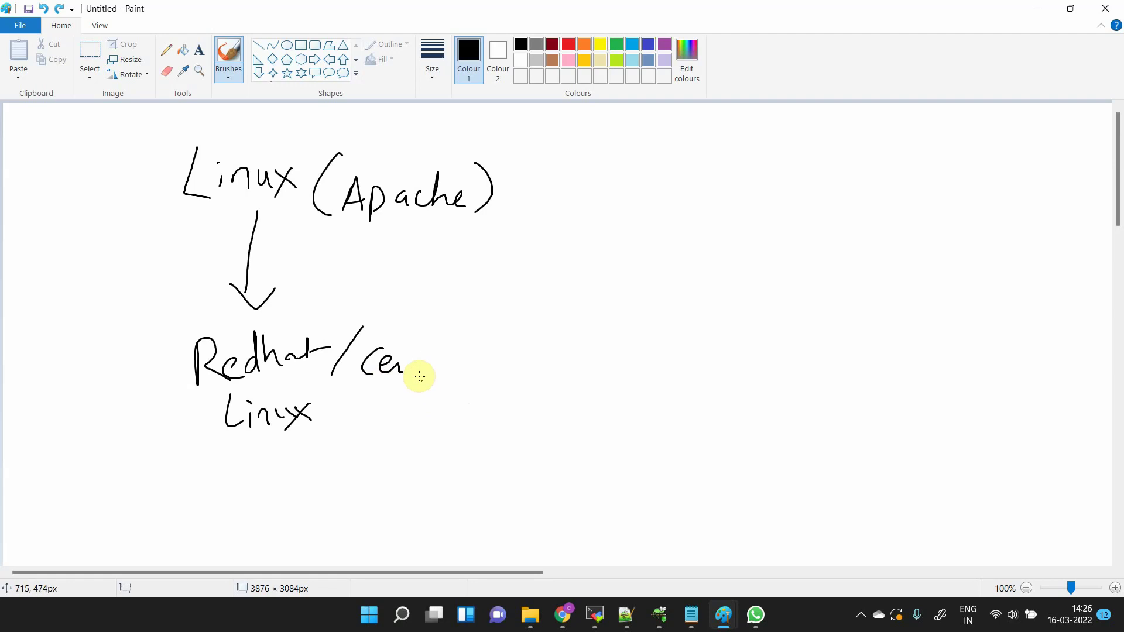
mouse_move(389, 333)
mouse_down()
mouse_move(381, 351)
mouse_move(414, 363)
mouse_move(451, 350)
mouse_up()
drag(470, 337, 497, 358)
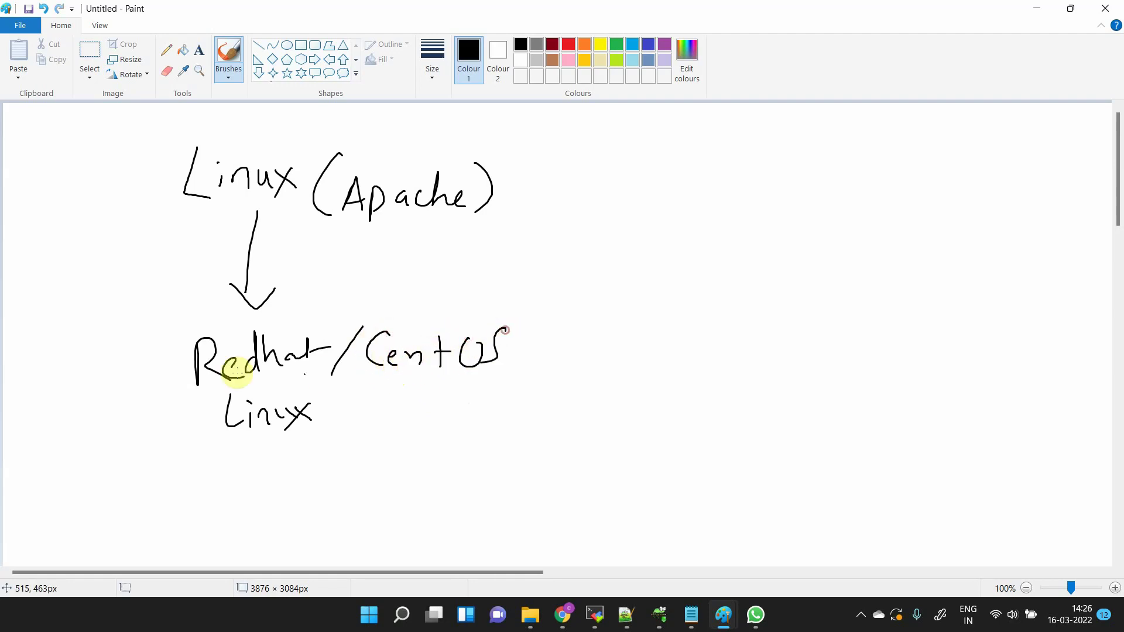
mouse_move(252, 385)
mouse_down()
mouse_move(320, 373)
mouse_move(481, 382)
mouse_up()
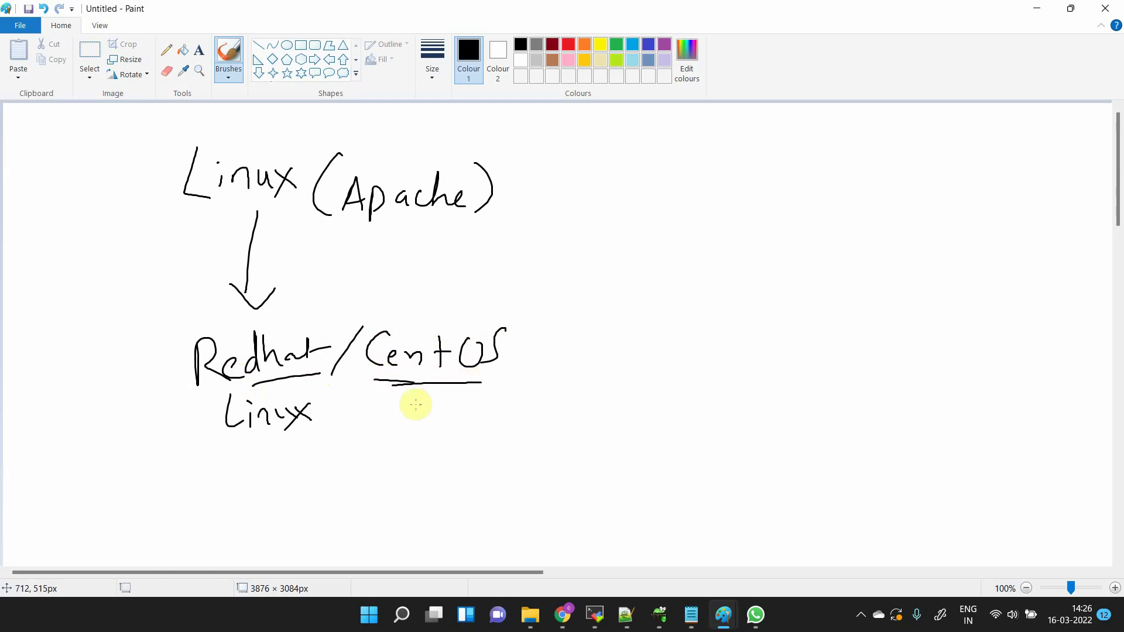
mouse_move(177, 397)
mouse_down()
mouse_move(183, 454)
mouse_move(309, 414)
mouse_move(325, 384)
mouse_up()
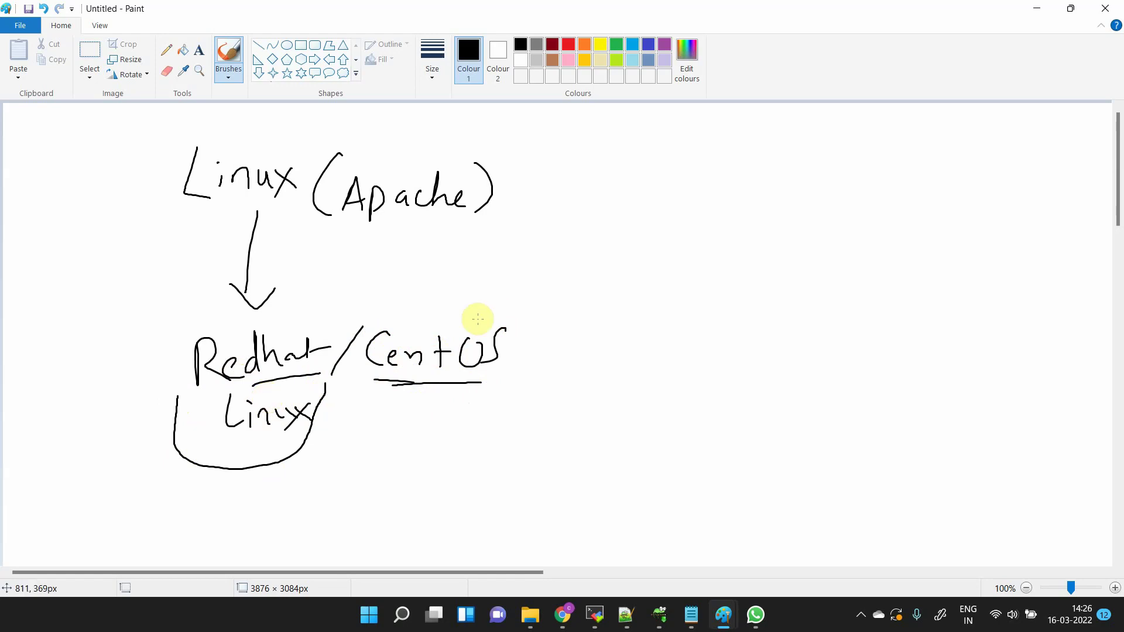
- Add a note beside Apache, write 'Suse' above Ubuntu, and underline the top Linux heading
click(431, 238)
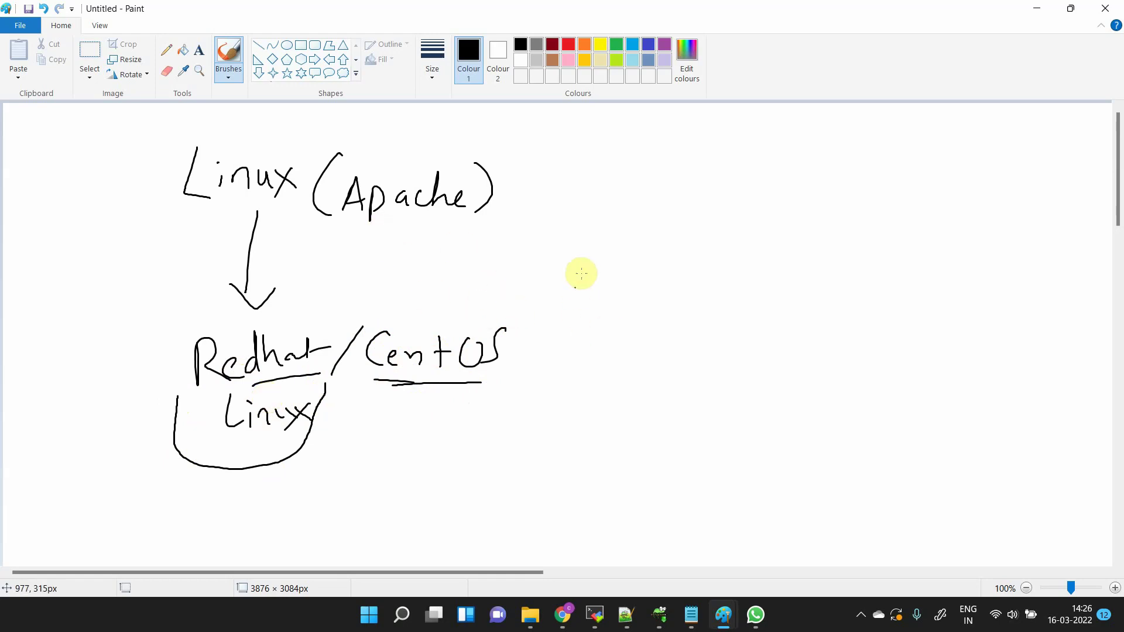
mouse_move(596, 241)
mouse_down()
mouse_move(642, 259)
mouse_move(726, 261)
mouse_move(729, 251)
mouse_move(763, 282)
mouse_up()
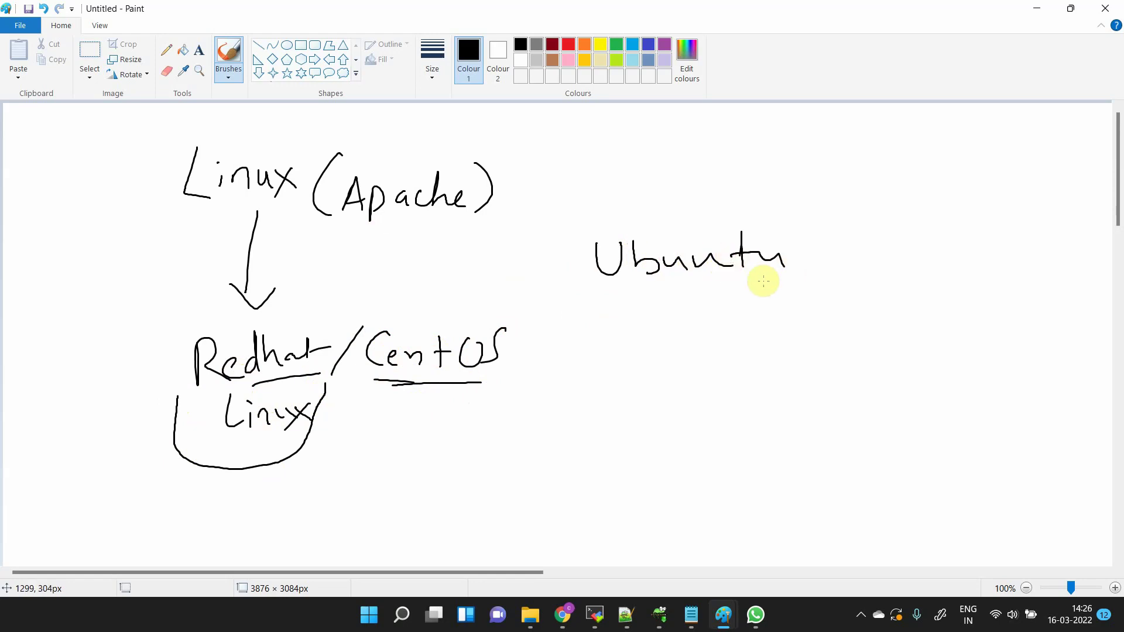
mouse_move(877, 150)
mouse_down()
mouse_move(848, 197)
mouse_move(909, 177)
mouse_up()
mouse_move(939, 175)
mouse_down()
mouse_move(933, 206)
mouse_move(978, 206)
mouse_up()
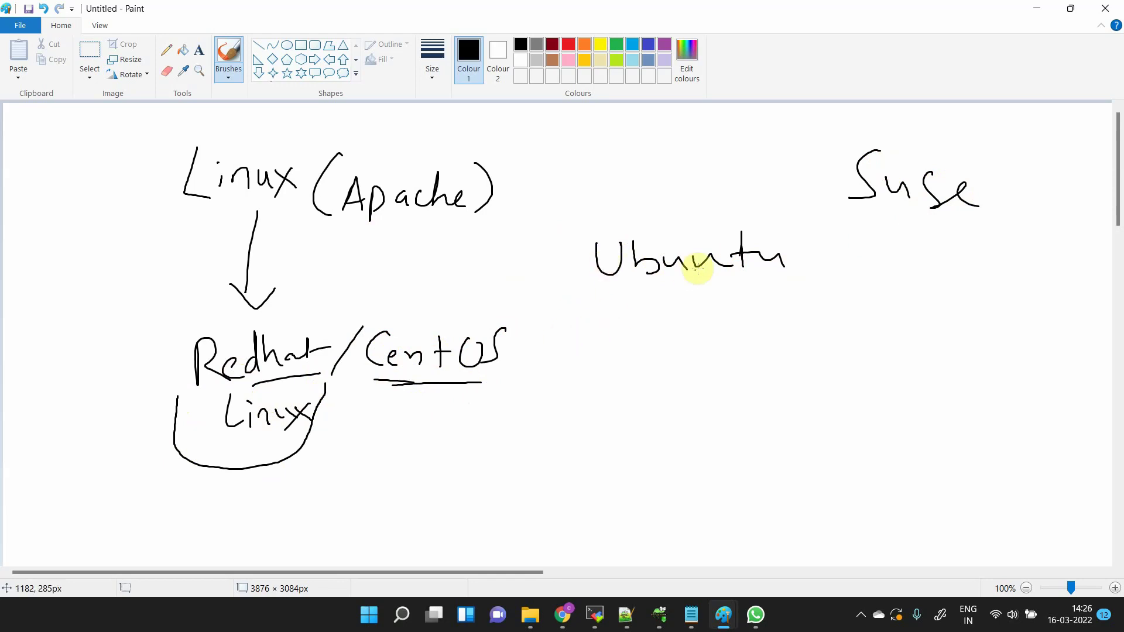
click(695, 241)
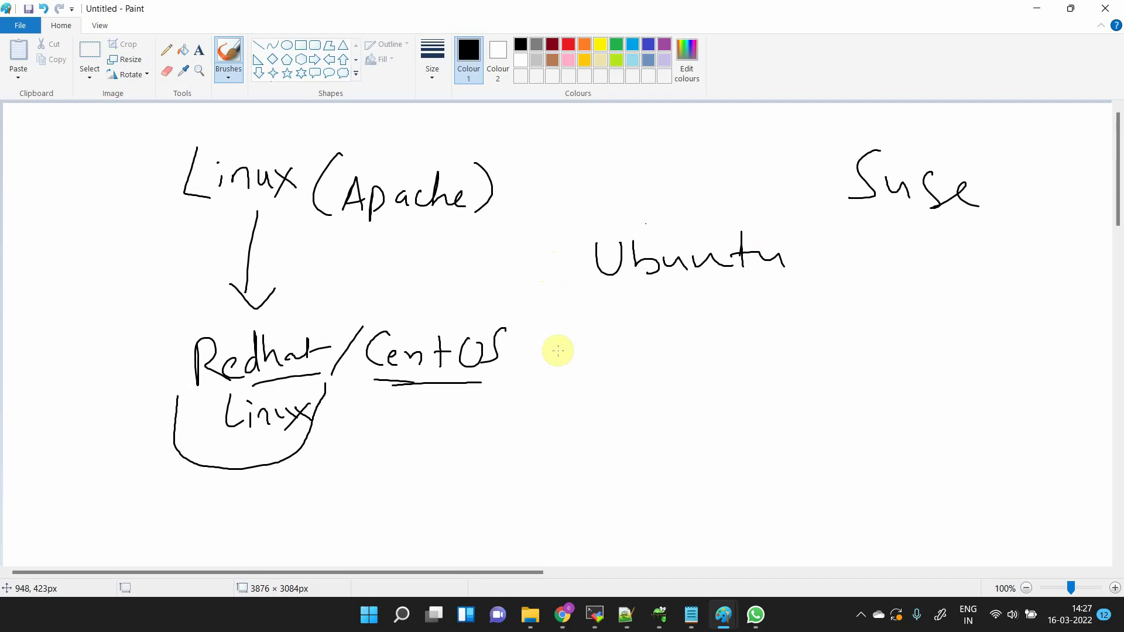
mouse_move(168, 213)
mouse_down()
mouse_move(236, 208)
mouse_move(228, 218)
mouse_up()
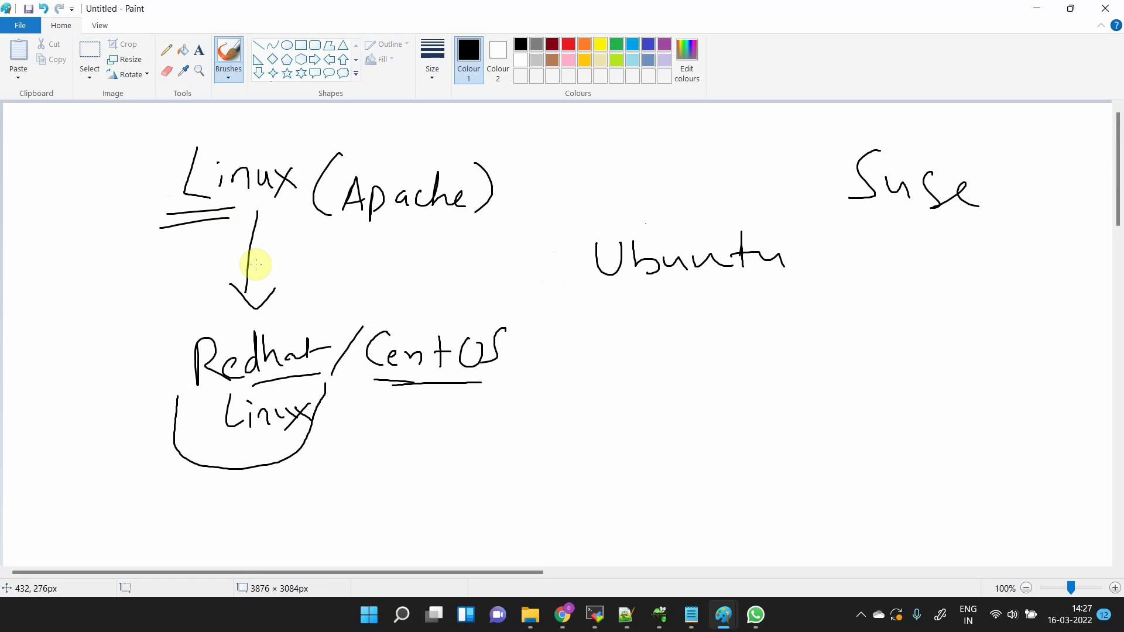
key(alt+Tab)
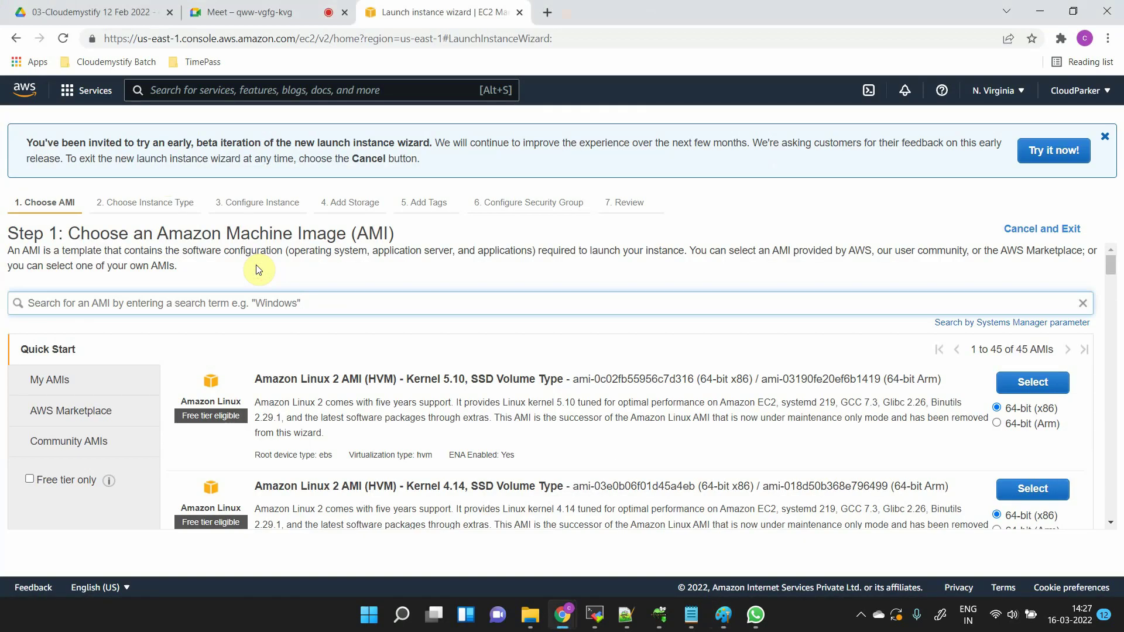
- Search the AMIs for 'centos', find no Quick Start matches, and exit the launch wizard
text(centos)
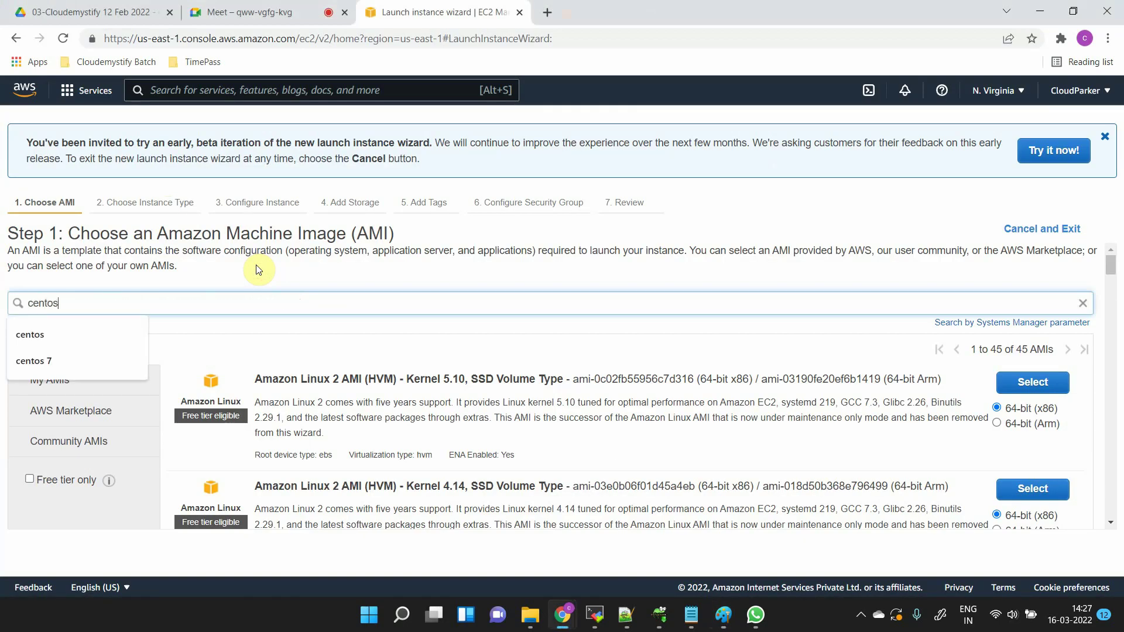
key(Return)
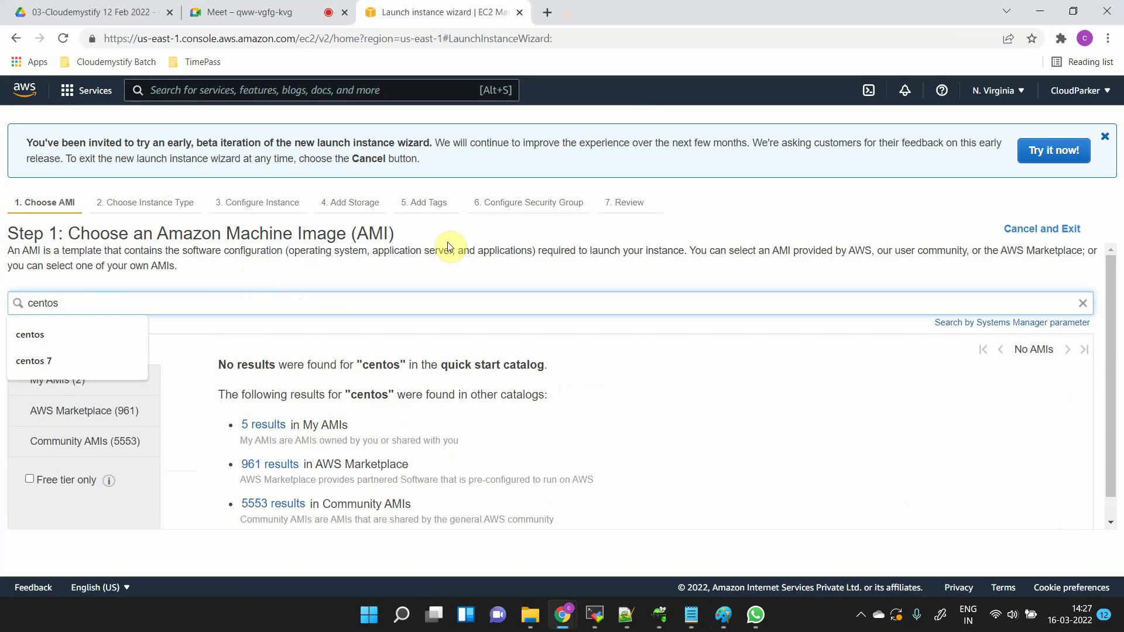
click(557, 263)
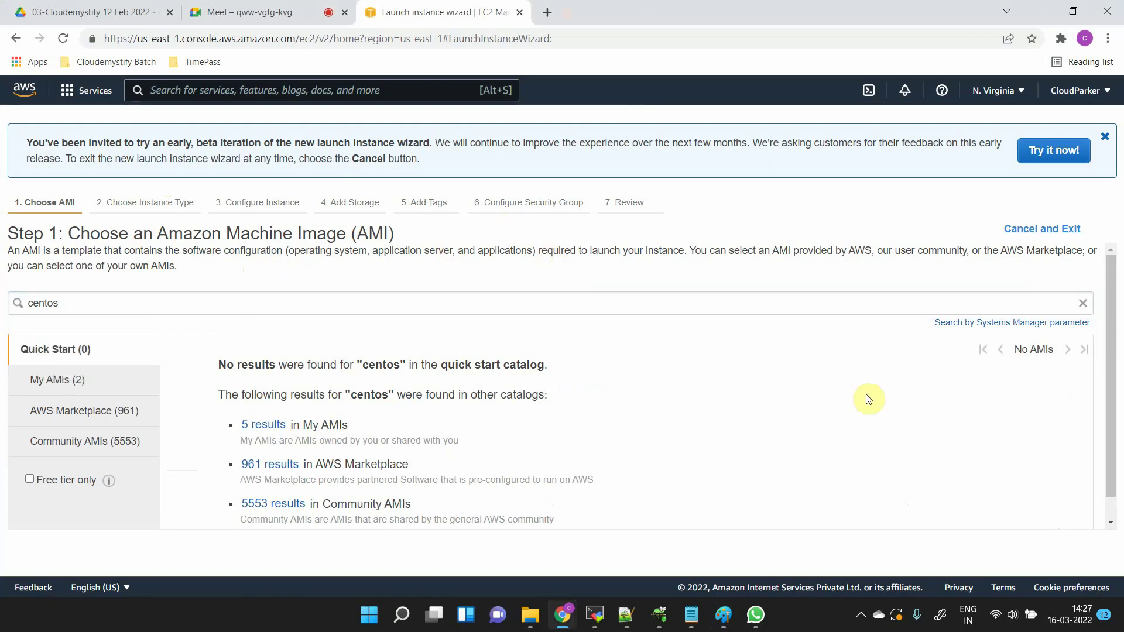
scroll(868, 400, down, 1)
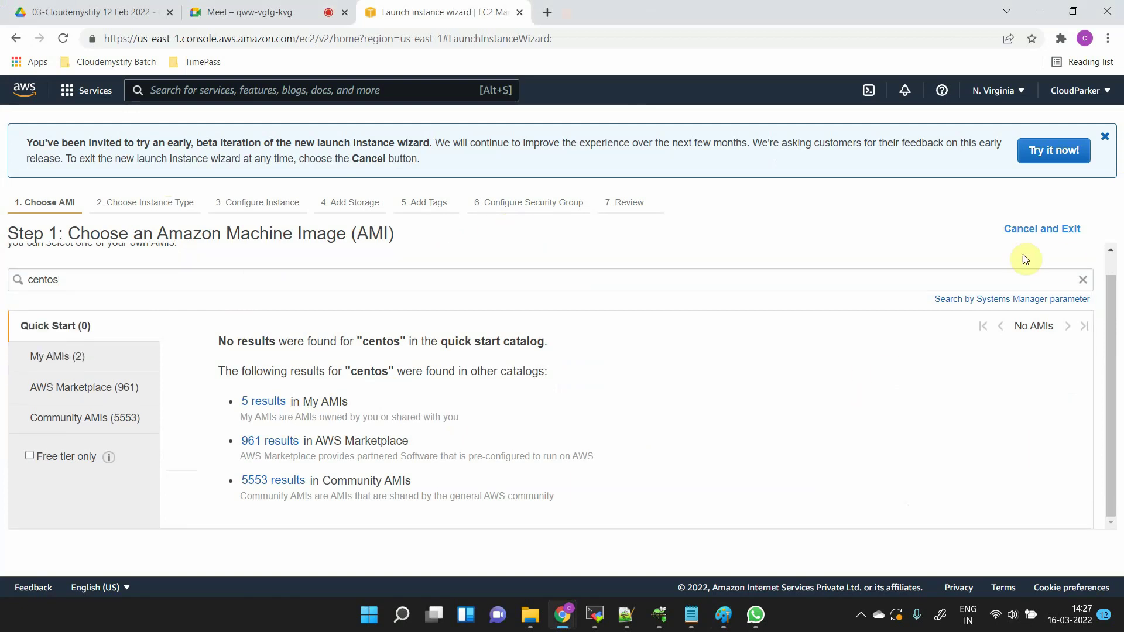
scroll(1024, 258, up, 1)
scroll(1024, 254, down, 1)
click(1052, 229)
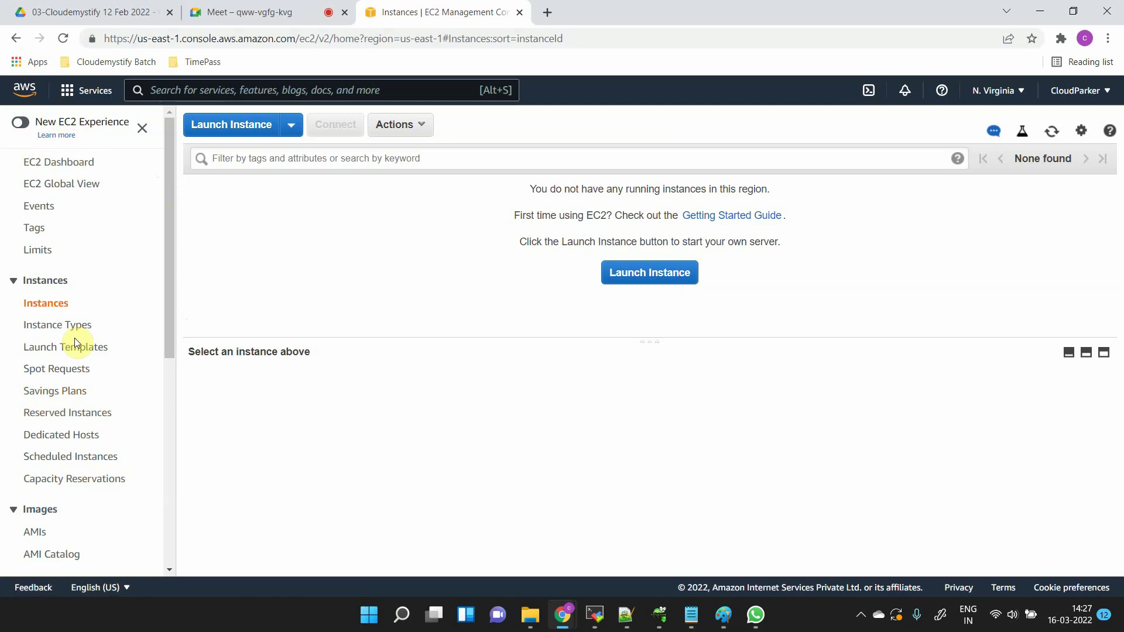
- Open the EC2 Dashboard showing 0 instances, 8 key pairs, 6 security groups and 3 snapshots
click(54, 166)
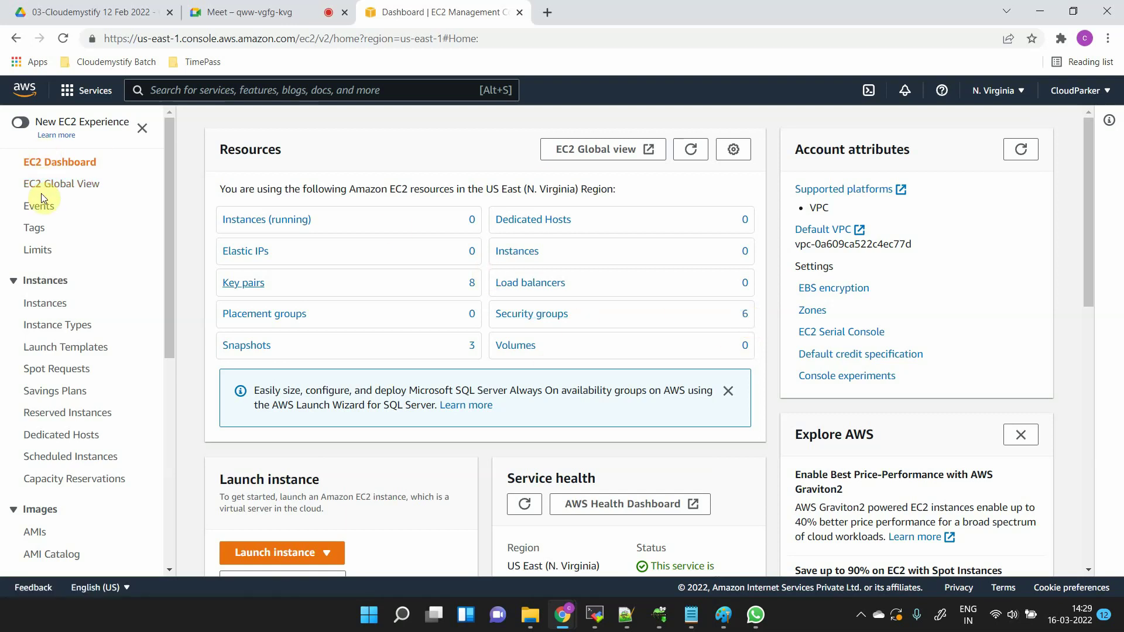
- Review the Tags page (FLPKRT-Dev-Linux tag) and Limits page, then return to the Instances list
click(43, 235)
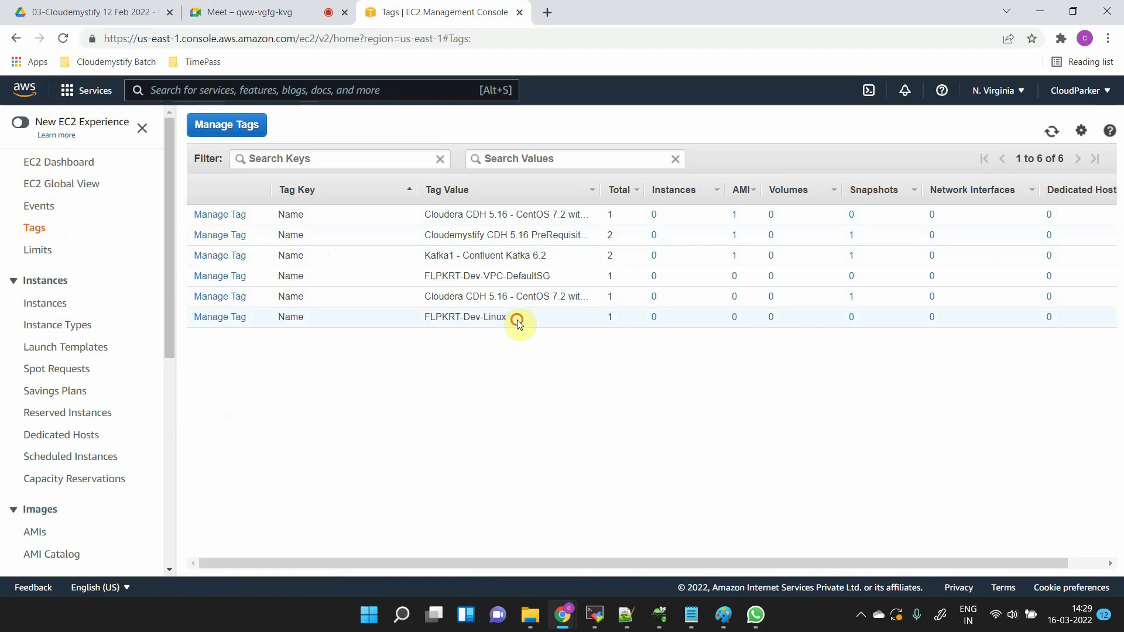
drag(515, 318, 426, 319)
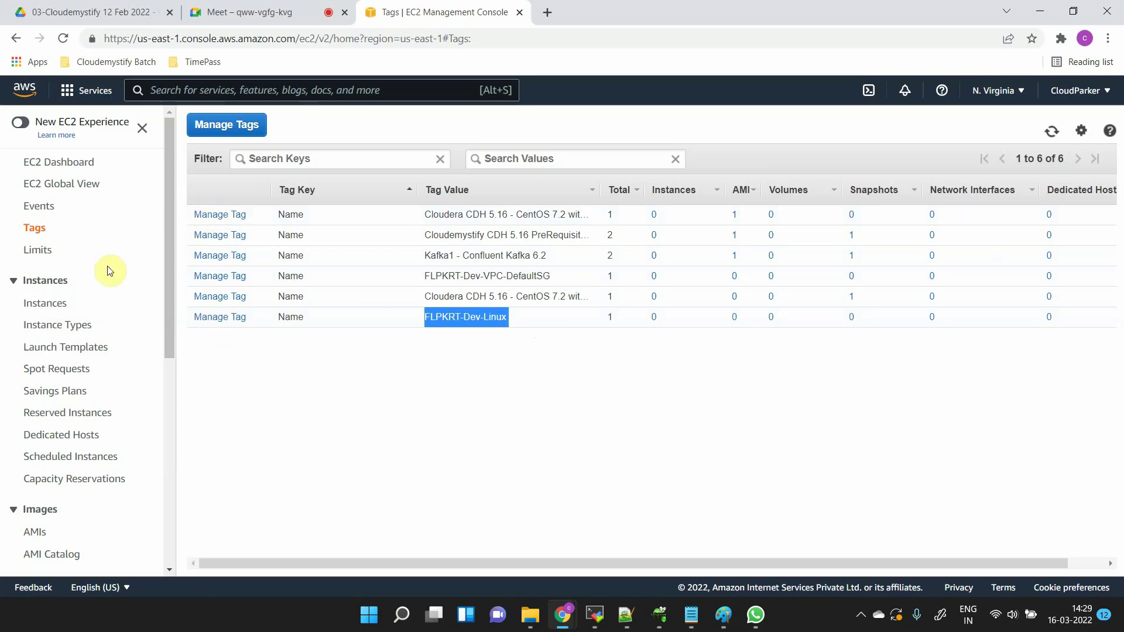
click(43, 252)
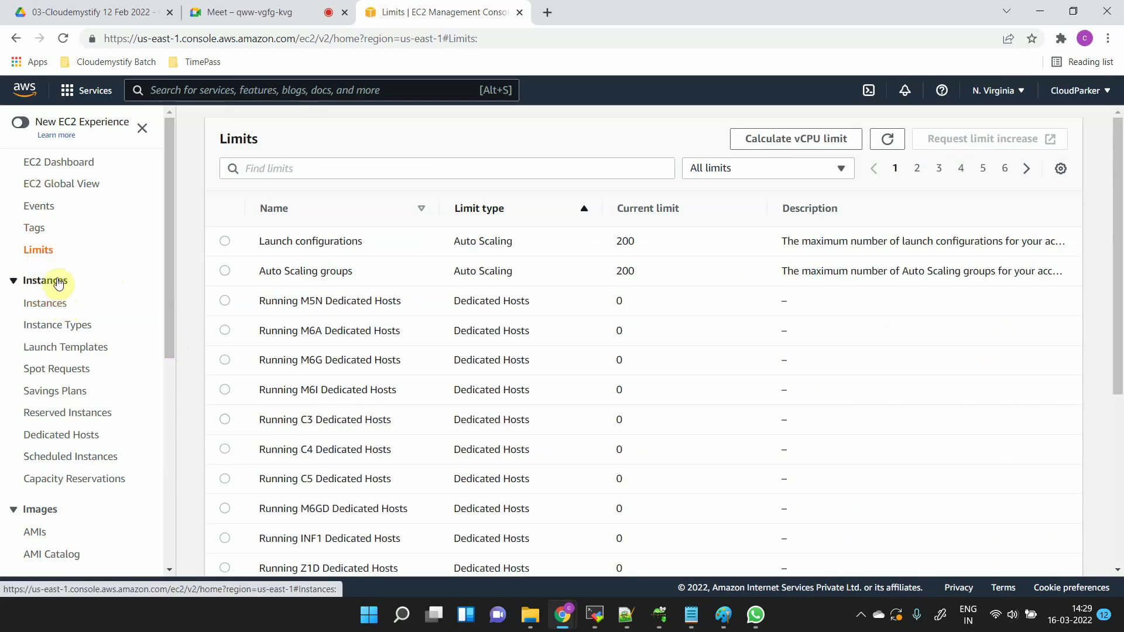
click(21, 284)
click(21, 284)
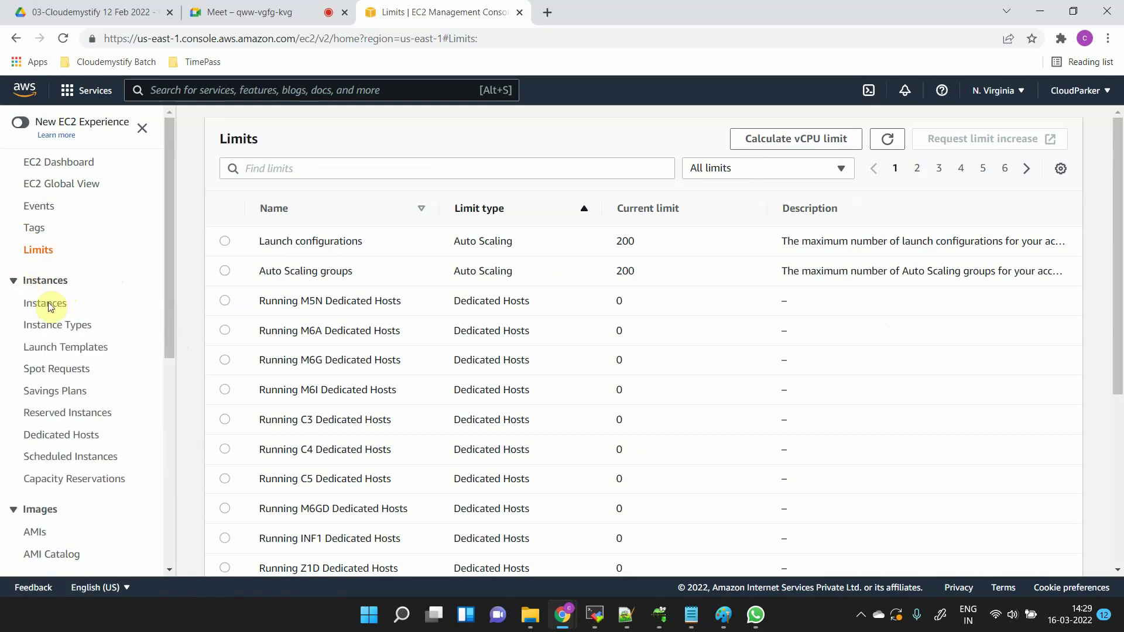
click(50, 308)
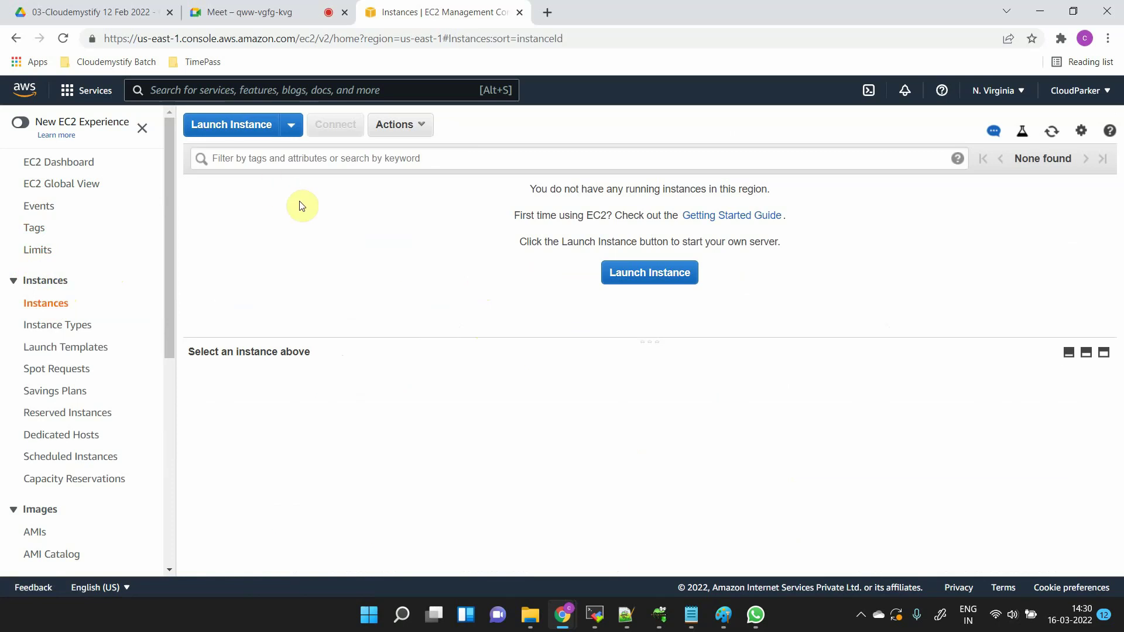
- Open Instance Types, listing 495 types starting with t1.micro and t2.nano
click(59, 334)
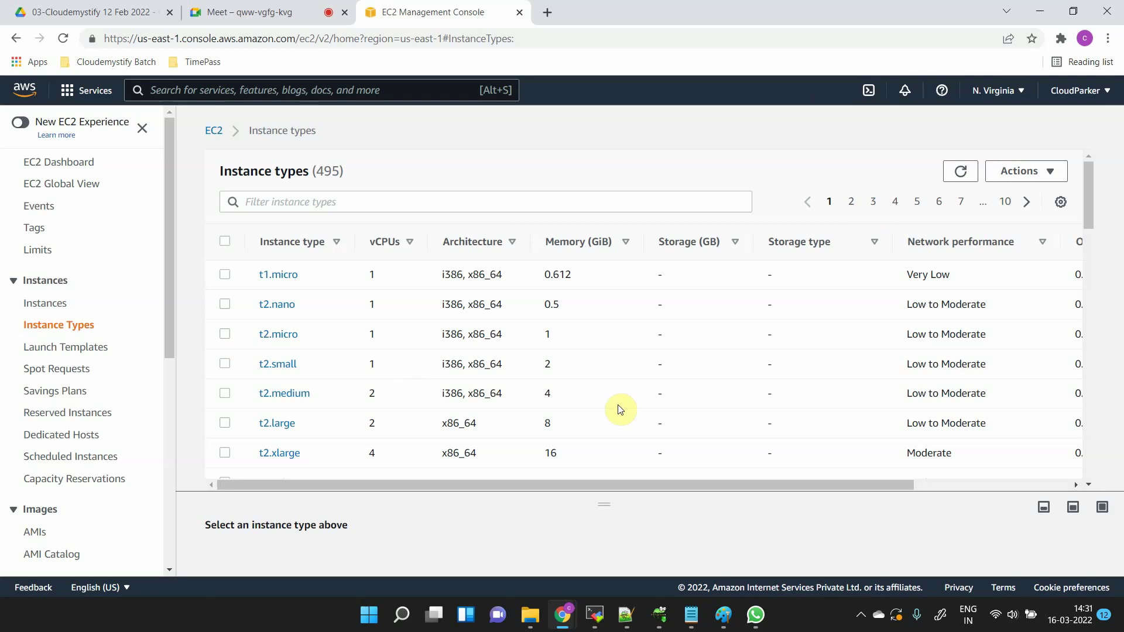
- Highlight the t1.micro Windows and Linux hourly prices, including the 0.02 Linux figure
scroll(620, 409, down, 2)
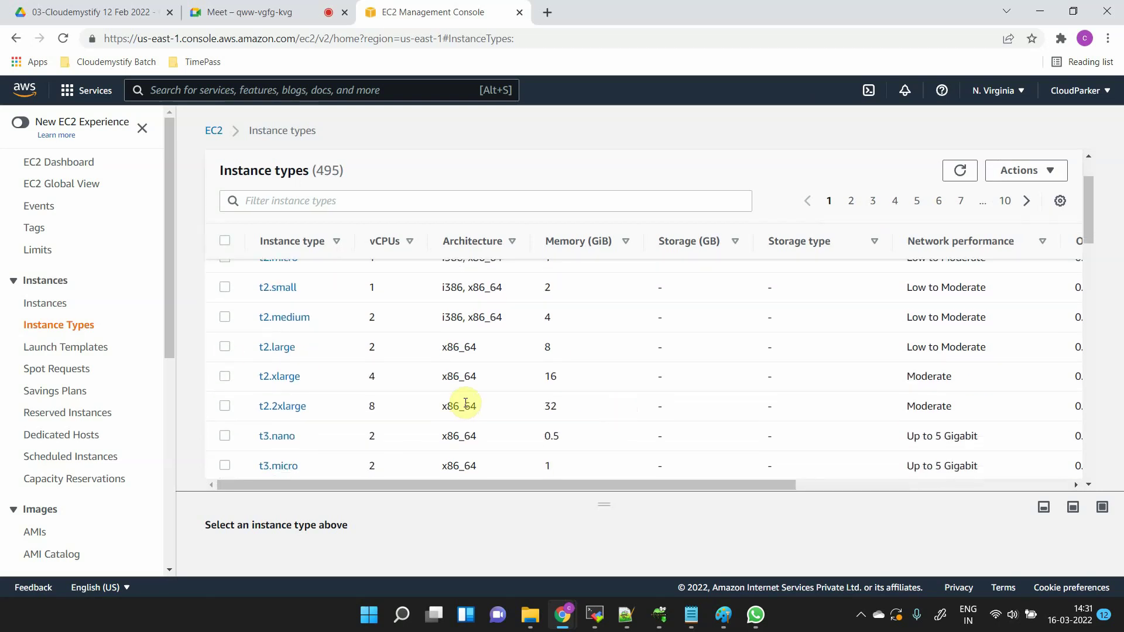
scroll(465, 403, down, 2)
scroll(466, 402, up, 3)
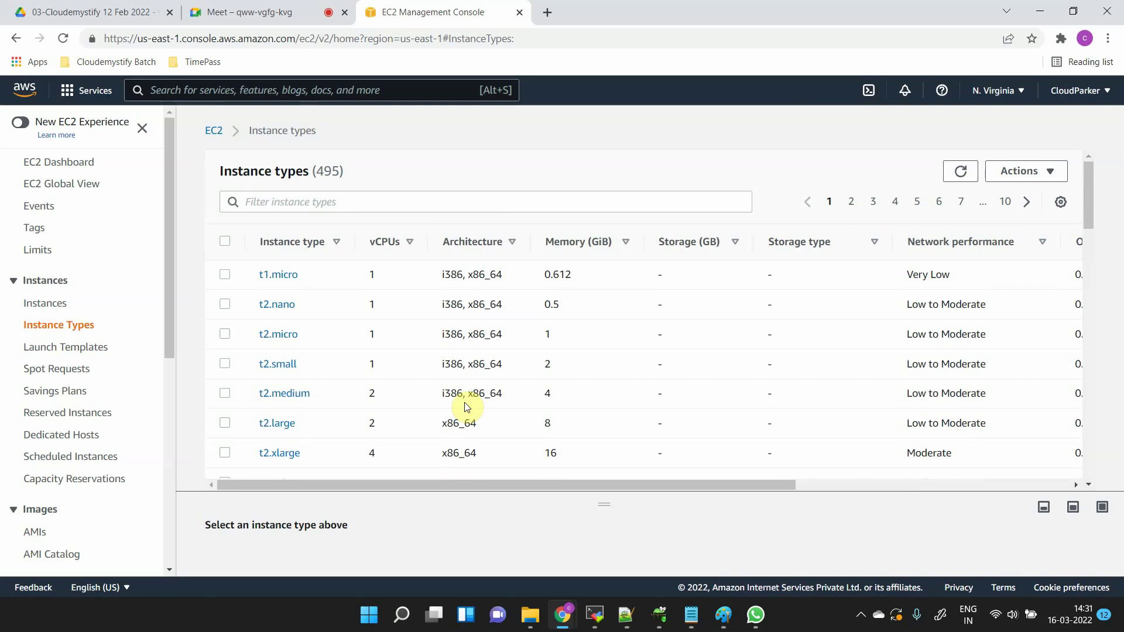
scroll(466, 407, right, 5)
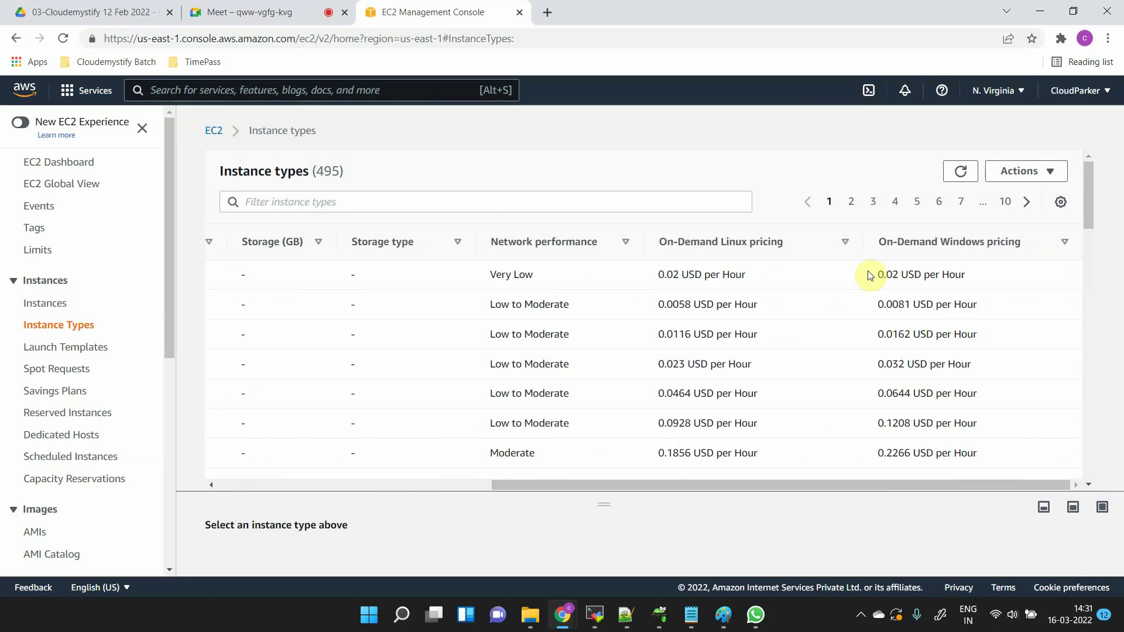
drag(869, 273, 984, 280)
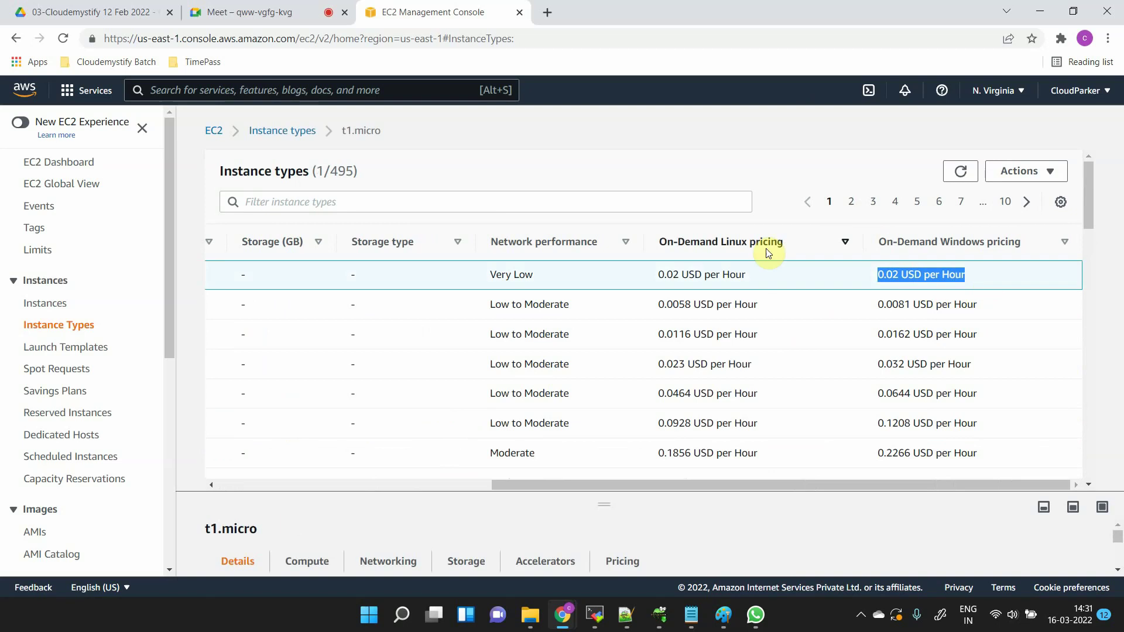
drag(650, 280, 753, 276)
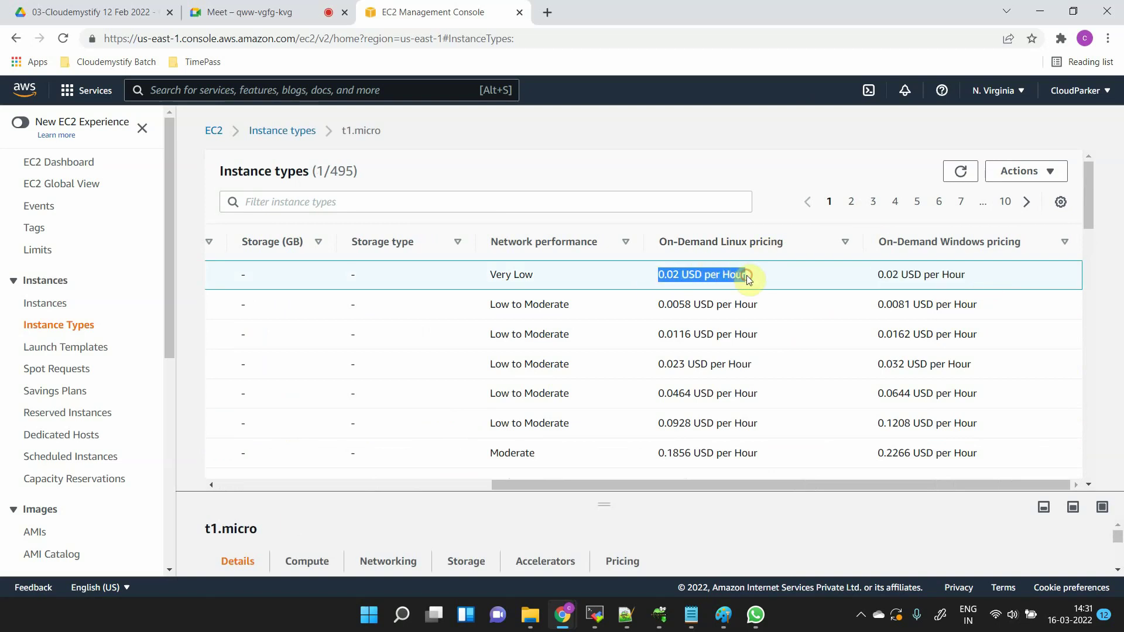
double_click(661, 274)
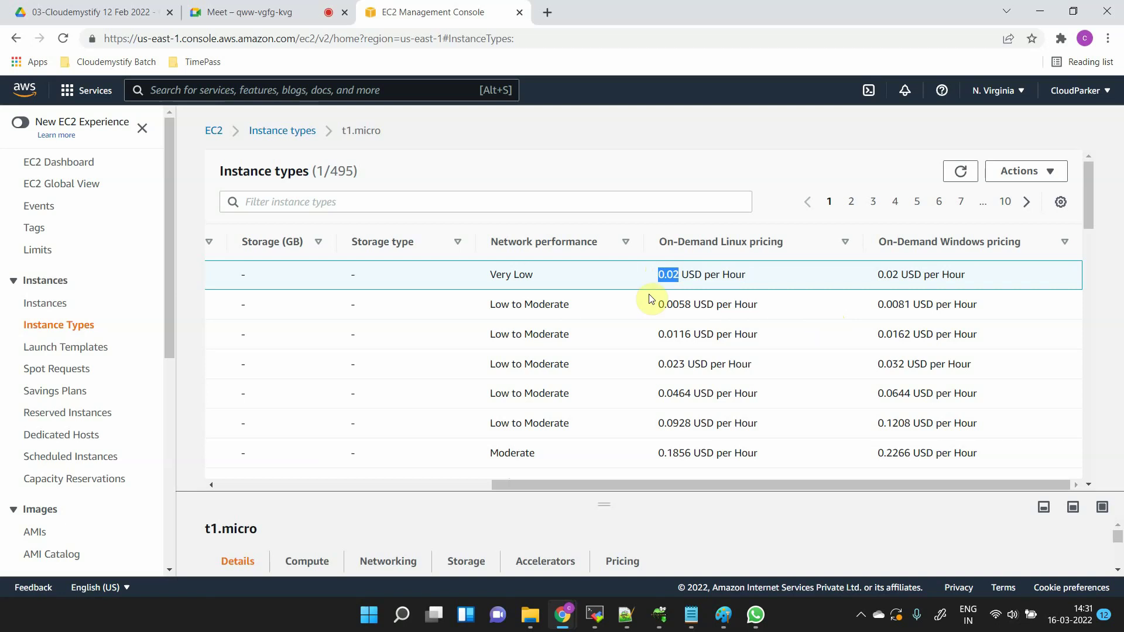
- Highlight the t2.micro type and its Linux and Windows (0.0162 USD) hourly prices
scroll(649, 298, left, 10)
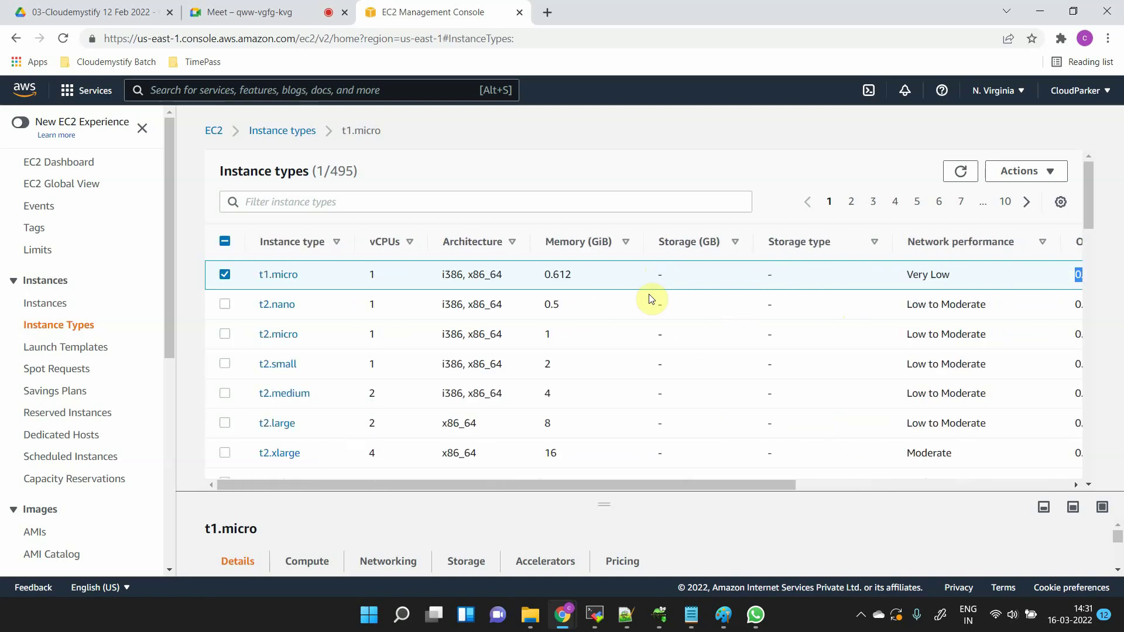
scroll(649, 299, right, 3)
scroll(649, 298, left, 3)
scroll(650, 299, down, 1)
scroll(650, 298, up, 1)
scroll(649, 298, right, 2)
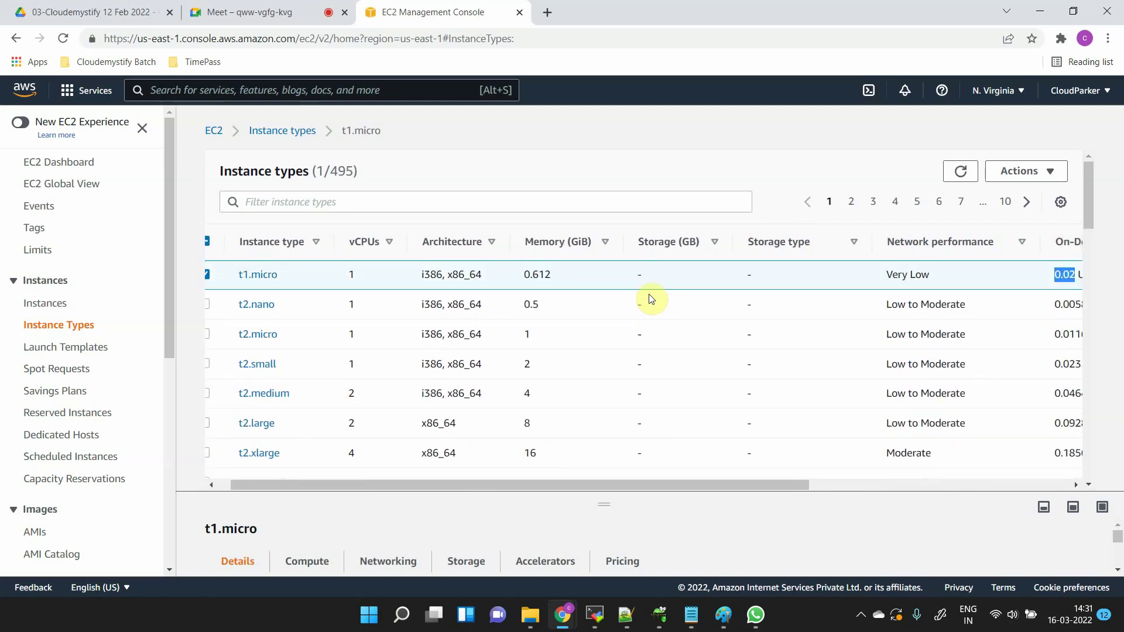
scroll(650, 299, left, 2)
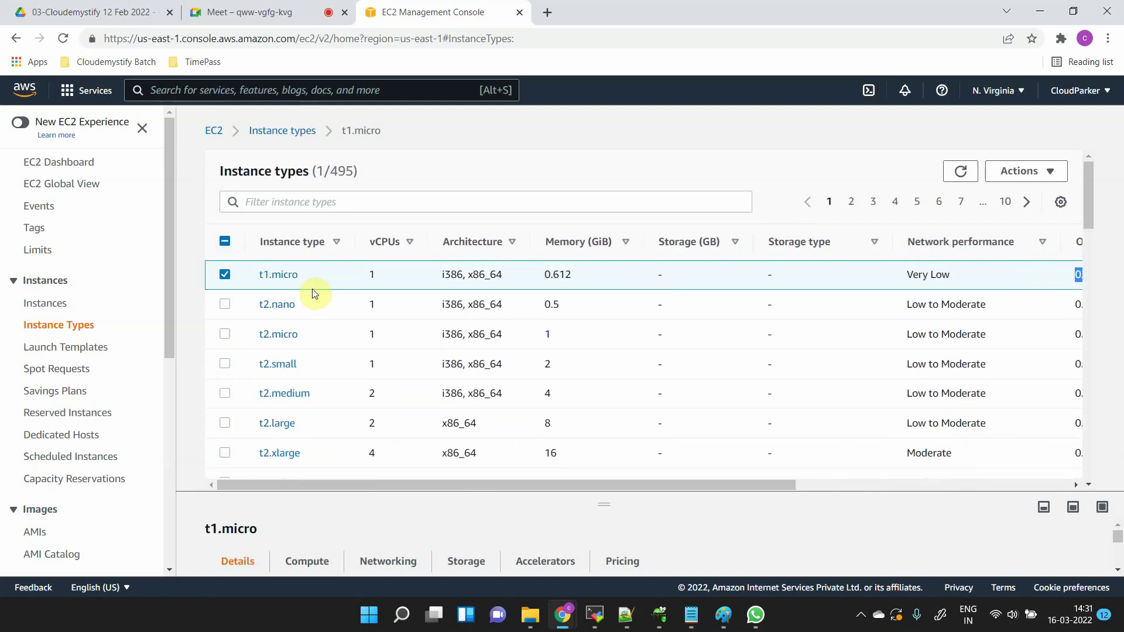
double_click(309, 335)
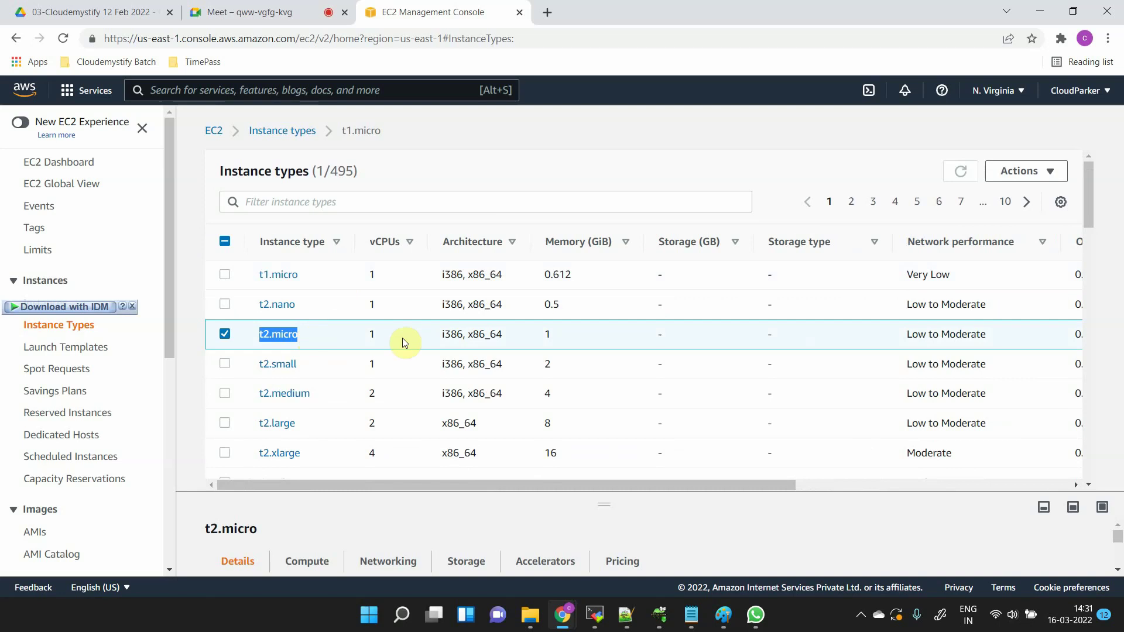
scroll(483, 345, right, 6)
scroll(483, 345, right, 7)
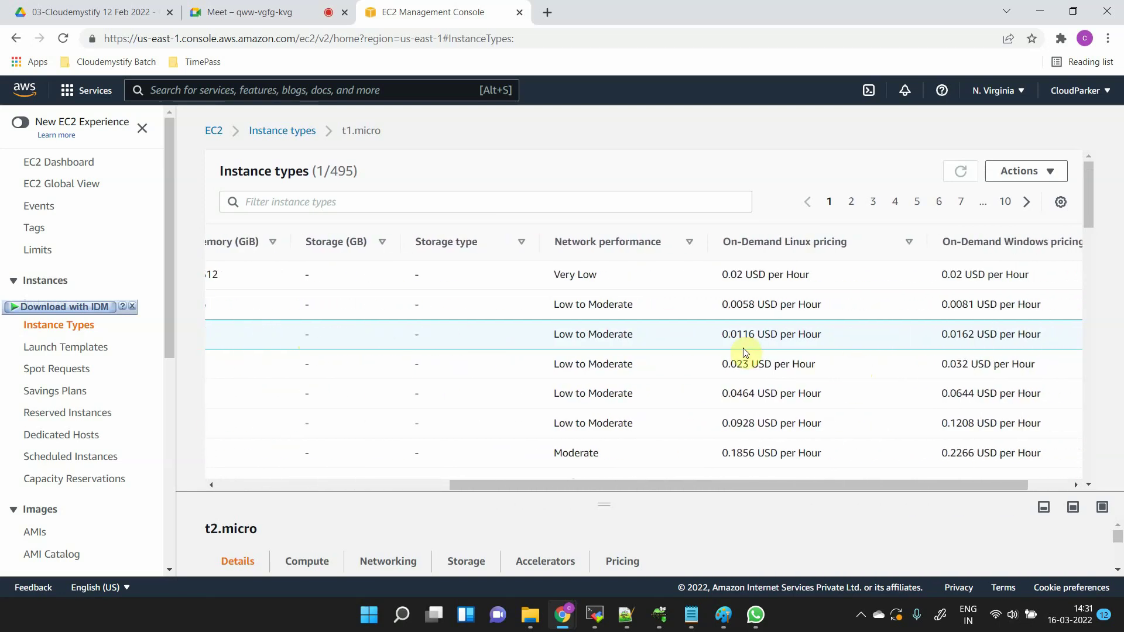
drag(723, 334, 797, 334)
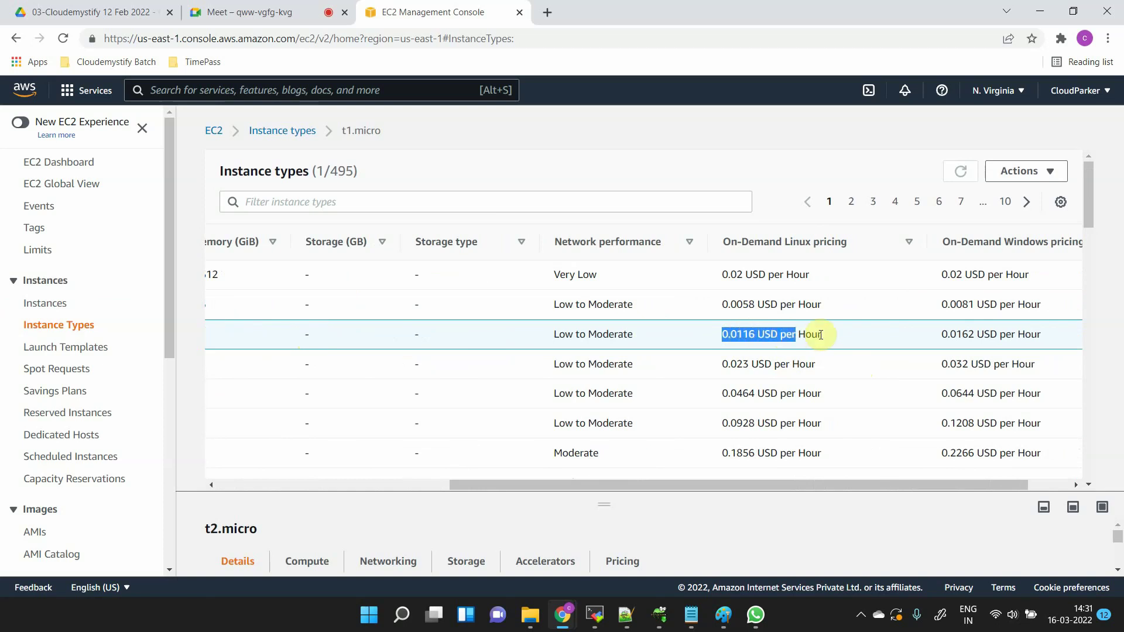
click(934, 338)
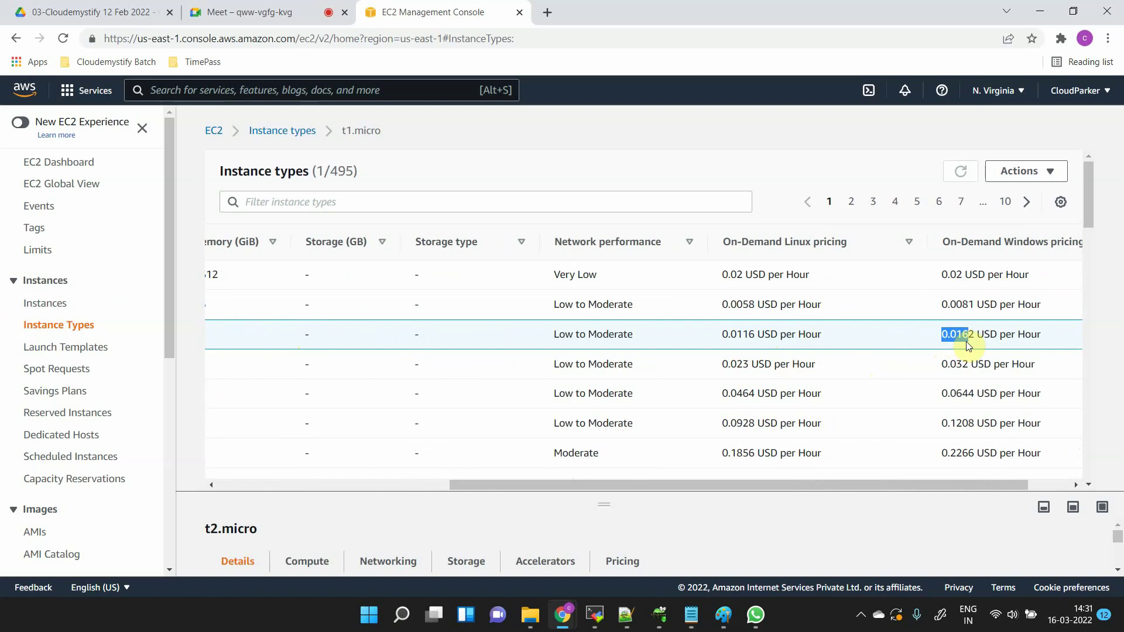
drag(967, 342, 999, 337)
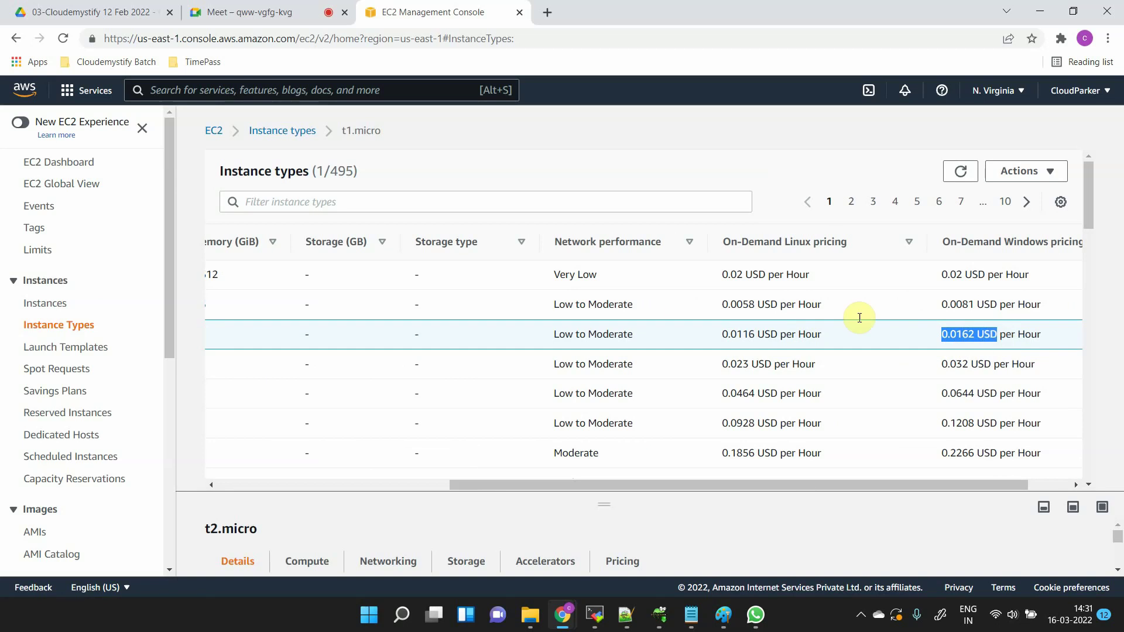
- Filter the instance types list by 't2.micro' and dismiss the suggestions
scroll(659, 329, left, 5)
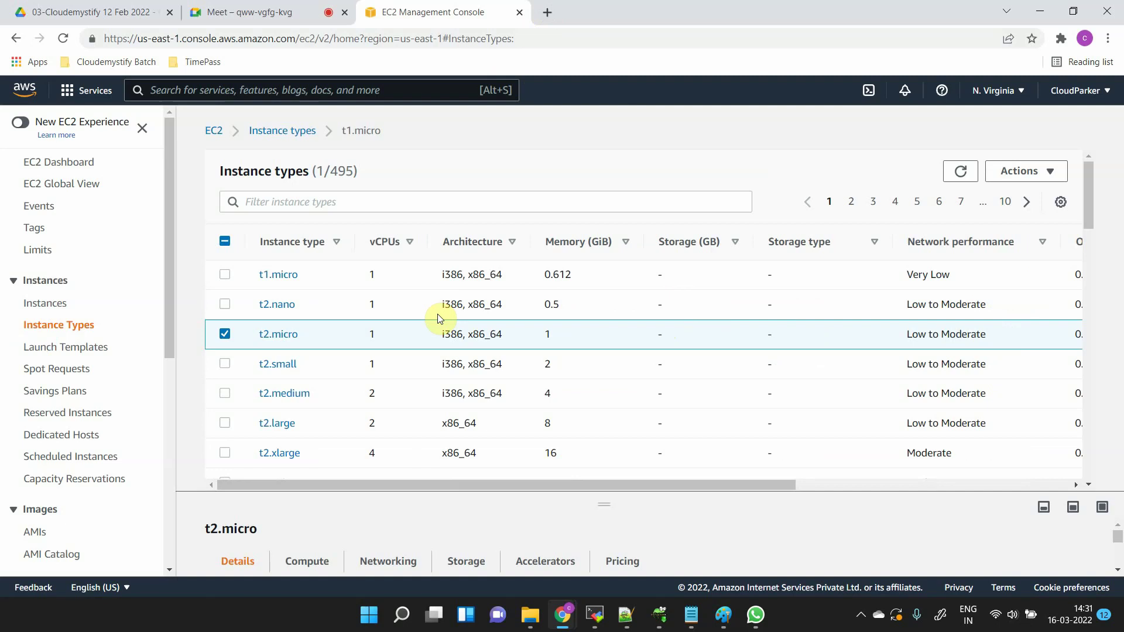
scroll(441, 319, down, 3)
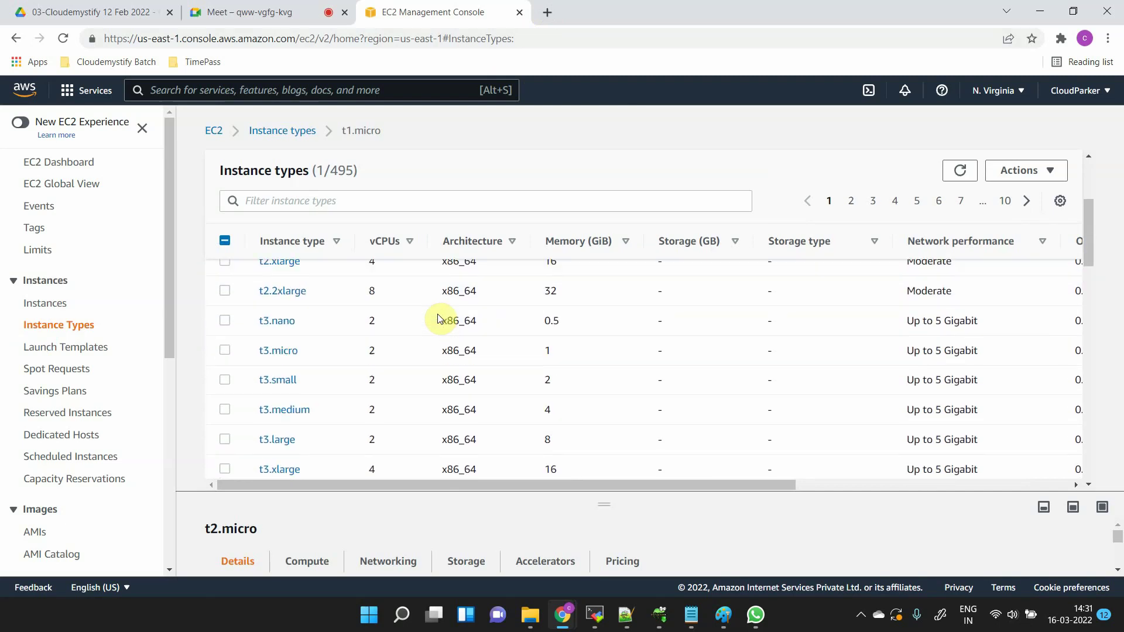
scroll(440, 319, up, 3)
scroll(437, 316, down, 2)
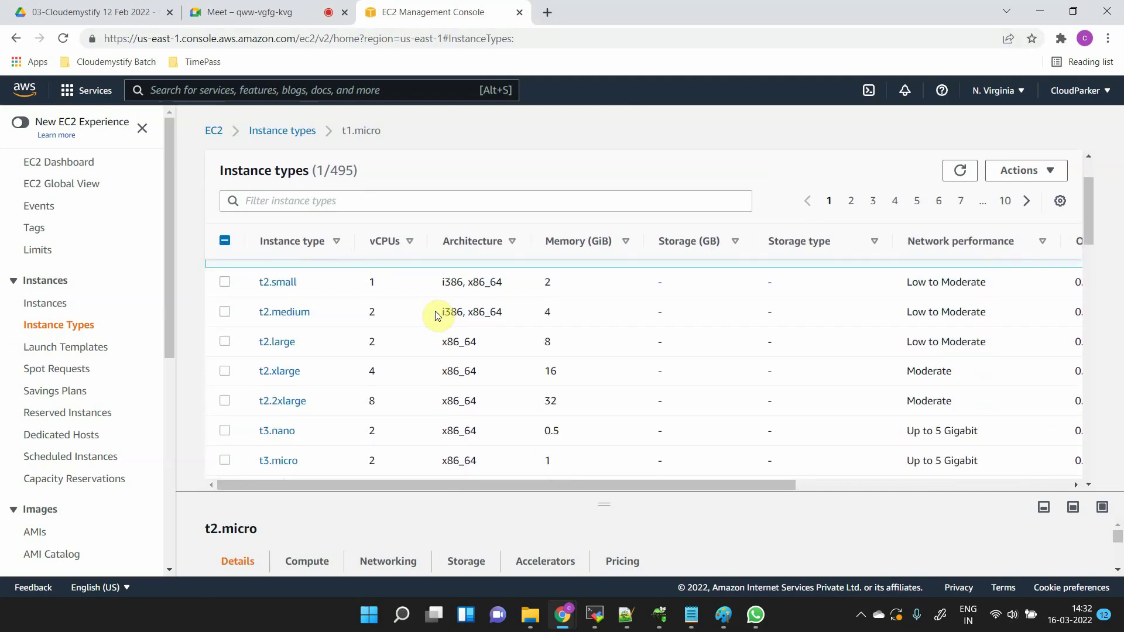
scroll(436, 310, up, 2)
click(416, 203)
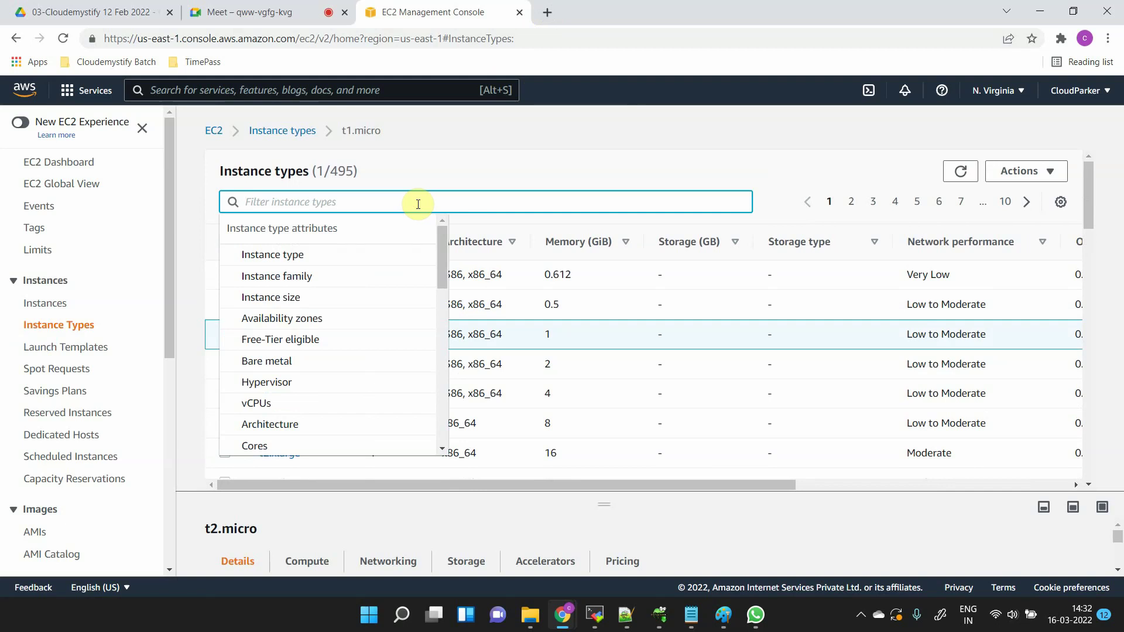
text(t2.mi)
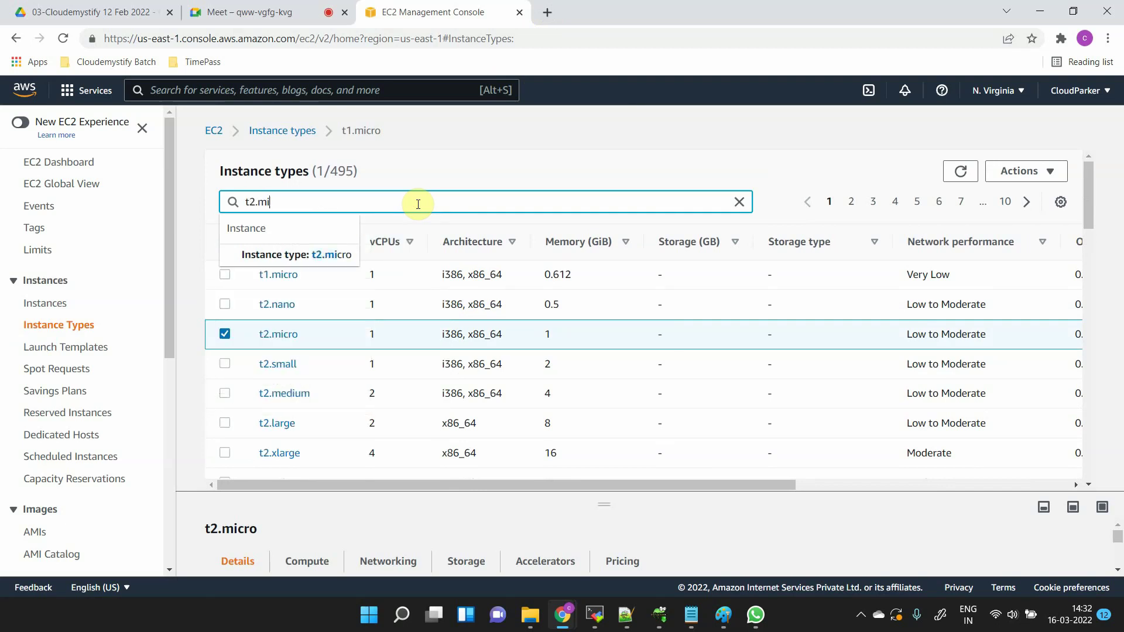
text(cro)
key(Return)
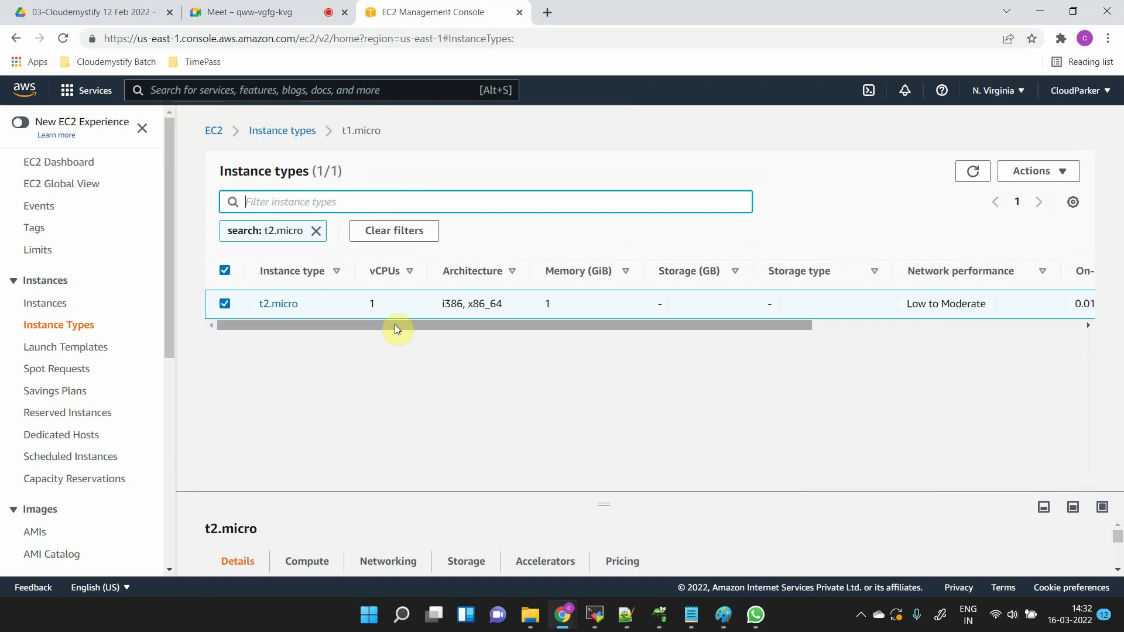
click(316, 199)
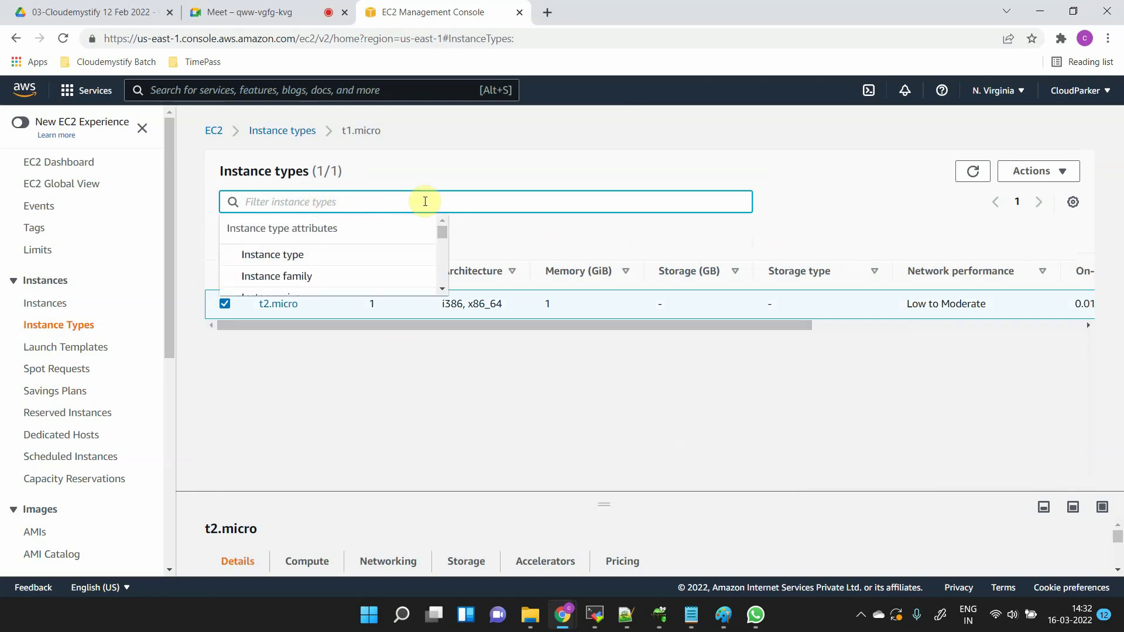
click(516, 141)
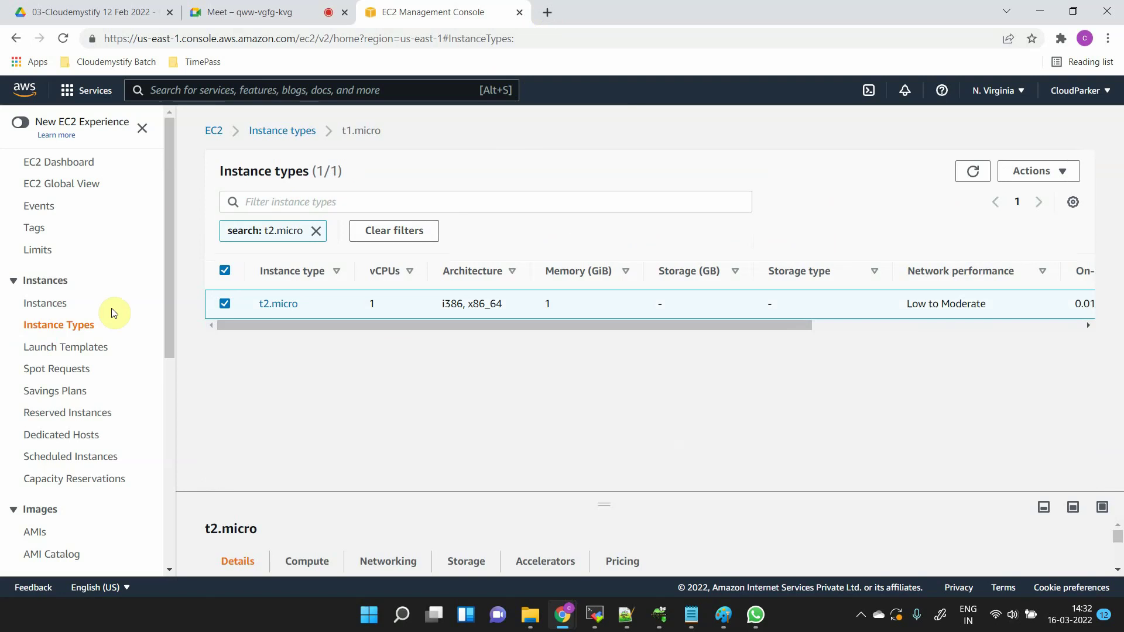
- Visit Launch Templates and the empty EC2 Instances list, then switch to Paint
click(86, 353)
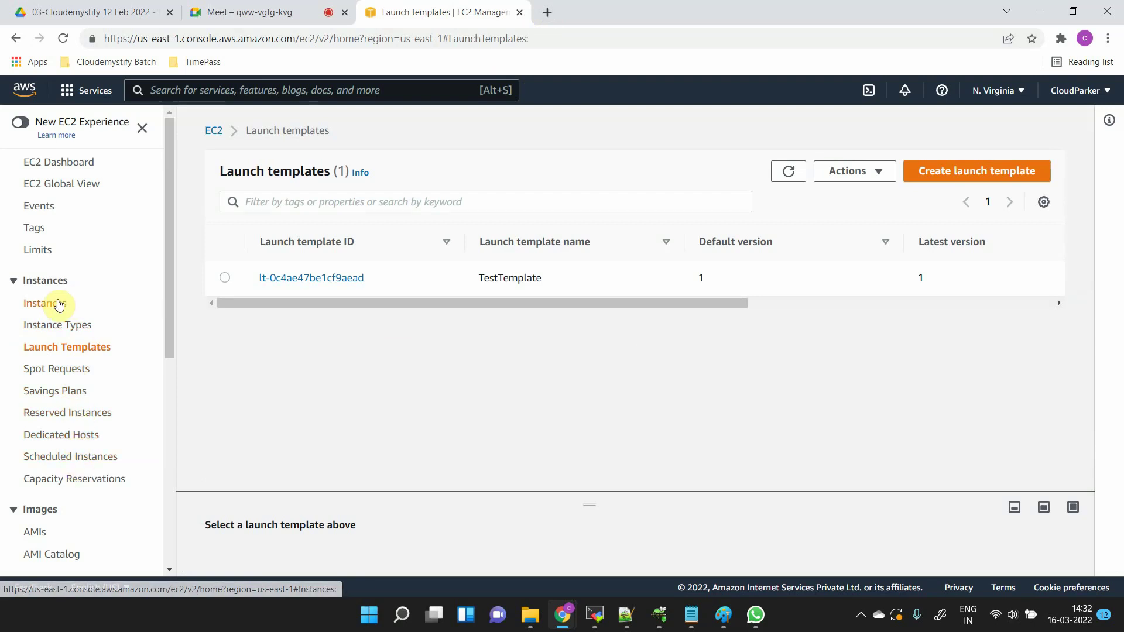
click(57, 304)
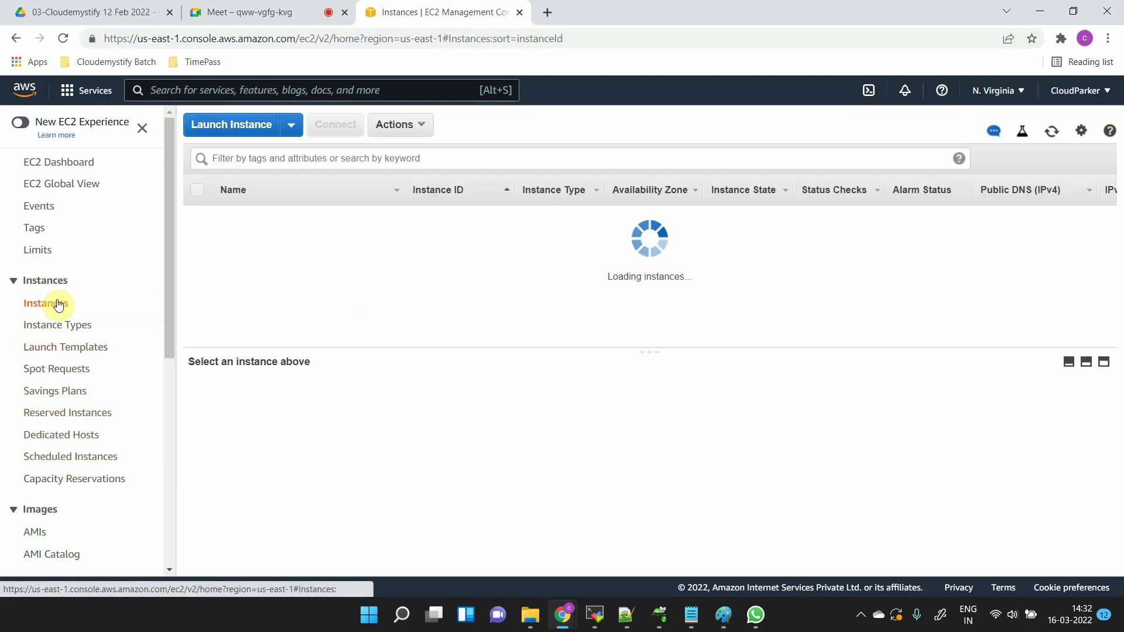
scroll(102, 386, down, 2)
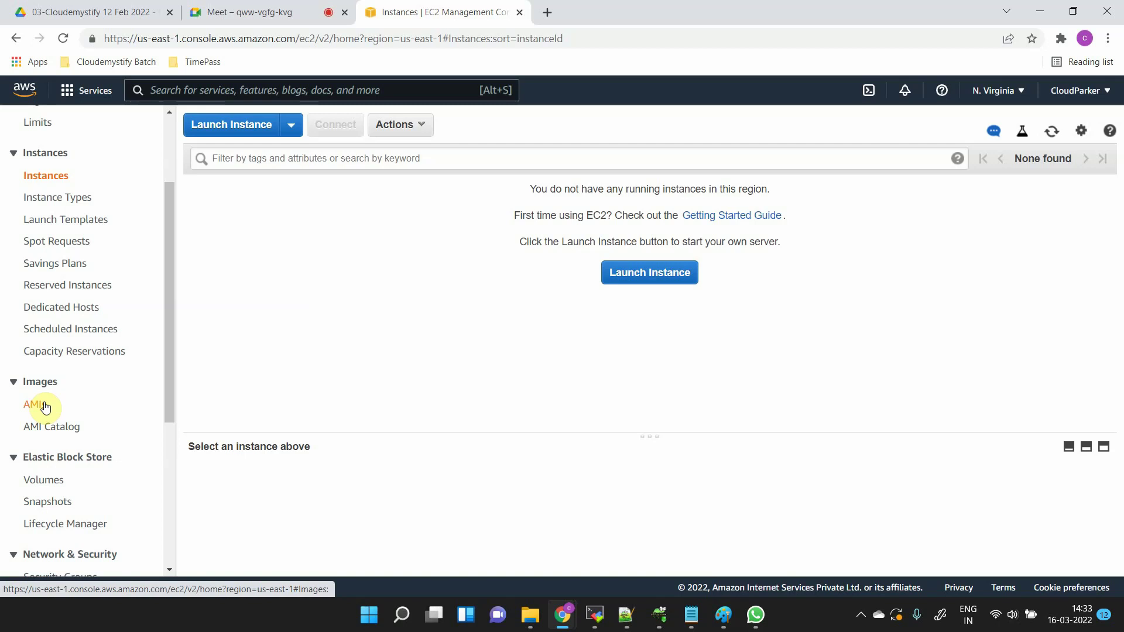
key(alt+Tab)
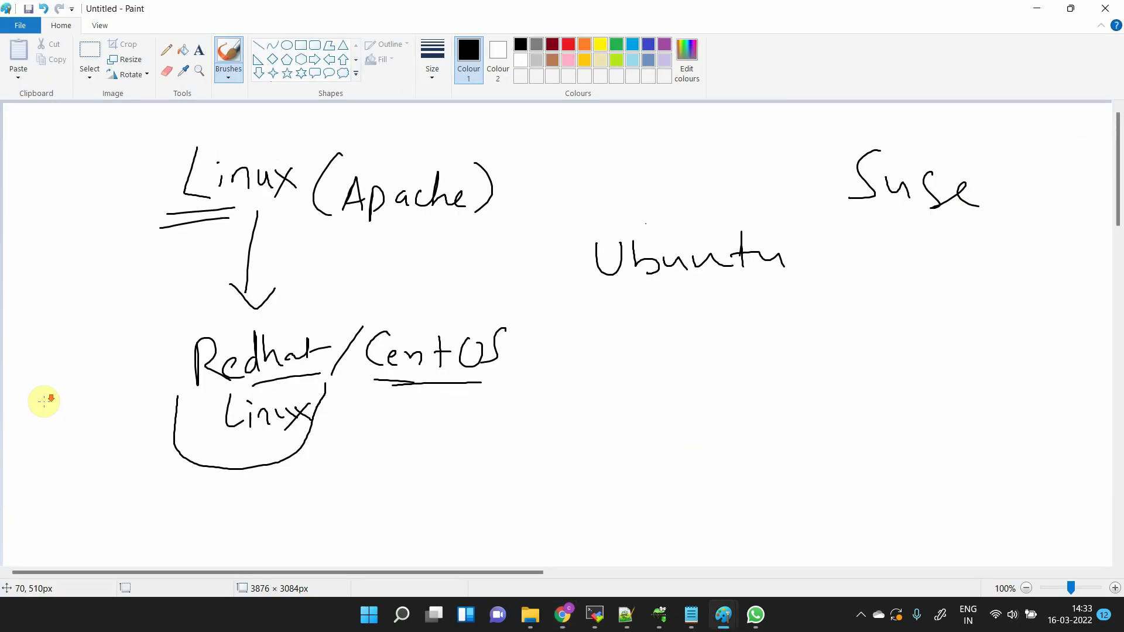
- Sketch a box on blank canvas and label it Windows
scroll(44, 401, down, 15)
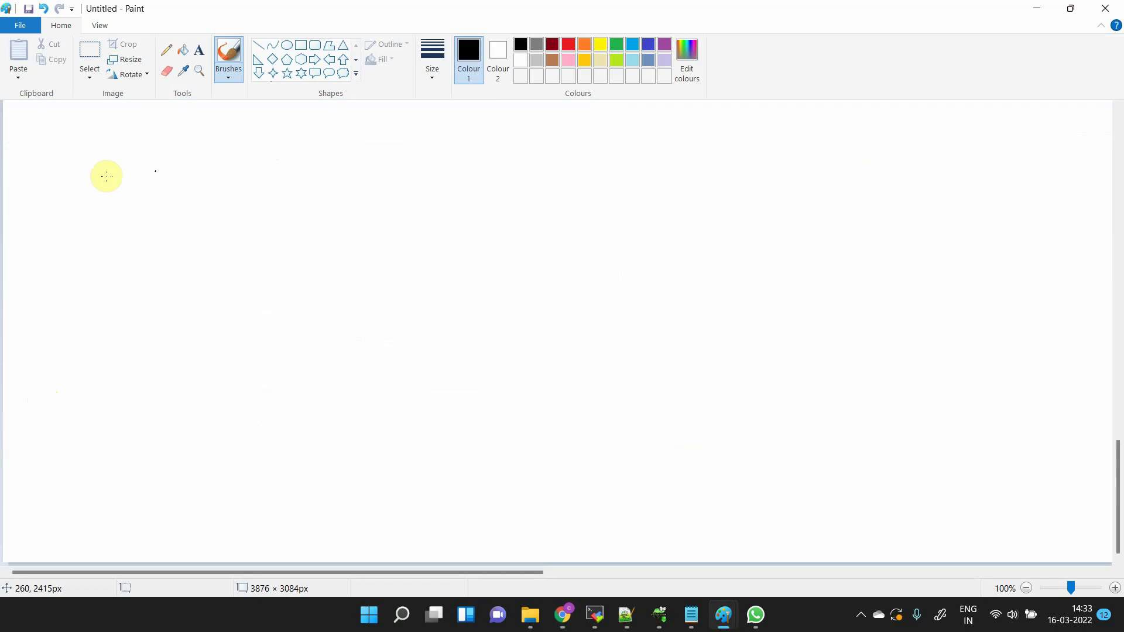
mouse_move(110, 174)
mouse_down()
mouse_move(103, 278)
mouse_move(227, 195)
mouse_move(103, 278)
mouse_move(129, 301)
mouse_up()
mouse_move(139, 316)
mouse_down()
mouse_move(138, 301)
mouse_move(173, 293)
mouse_move(226, 315)
mouse_up()
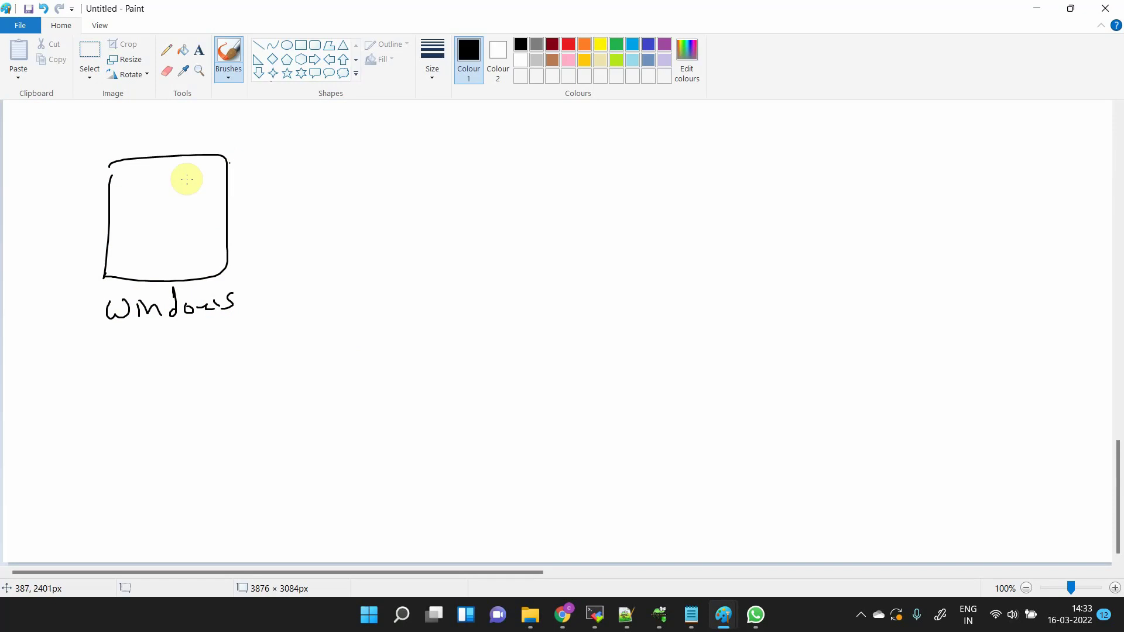
- Handwrite the notes 'added folders', 'installed S/W', 'created Files', 'Change setting' beside the box
mouse_move(260, 158)
mouse_down()
mouse_move(341, 161)
mouse_move(366, 146)
mouse_move(386, 167)
mouse_move(426, 170)
mouse_up()
mouse_move(263, 202)
mouse_down()
mouse_move(307, 188)
mouse_move(376, 201)
mouse_move(384, 181)
mouse_up()
mouse_move(292, 215)
mouse_down()
mouse_move(304, 226)
mouse_move(329, 222)
mouse_move(305, 263)
mouse_move(413, 259)
mouse_up()
mouse_move(308, 283)
mouse_down()
mouse_move(310, 310)
mouse_move(331, 280)
mouse_up()
drag(310, 296, 334, 296)
drag(348, 276, 349, 300)
drag(355, 293, 372, 299)
drag(278, 337, 370, 330)
mouse_move(309, 370)
mouse_down()
mouse_move(337, 387)
mouse_move(376, 363)
mouse_move(368, 387)
mouse_up()
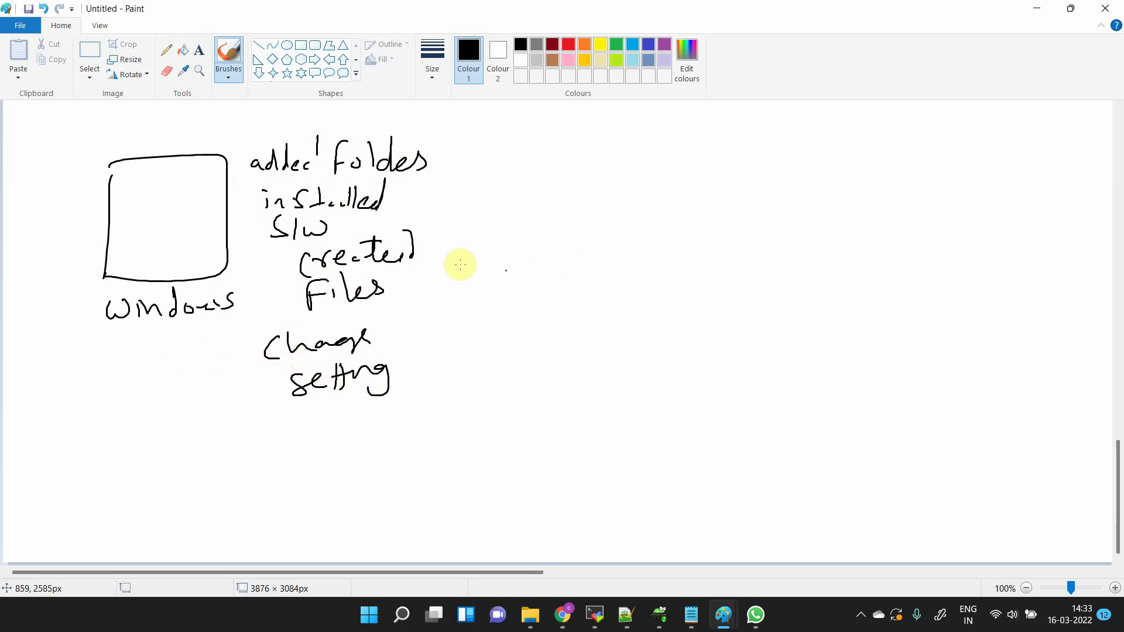
- Draw a second dashed box right of Windows and label it 3 hours
drag(590, 142, 551, 294)
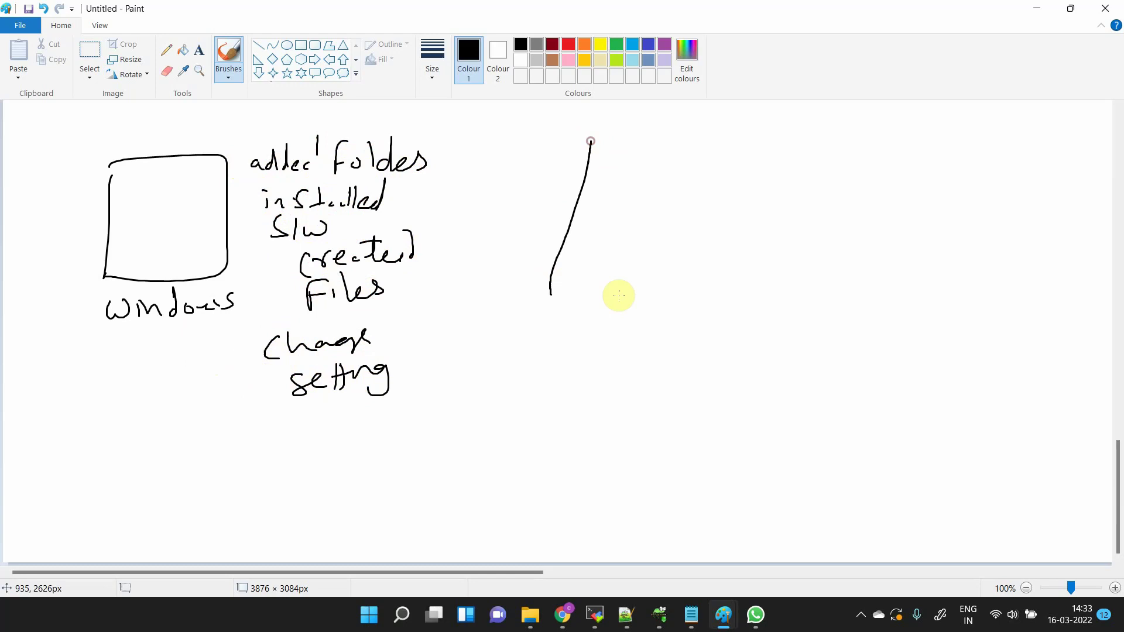
mouse_move(618, 295)
mouse_down()
mouse_move(672, 166)
mouse_move(591, 146)
mouse_up()
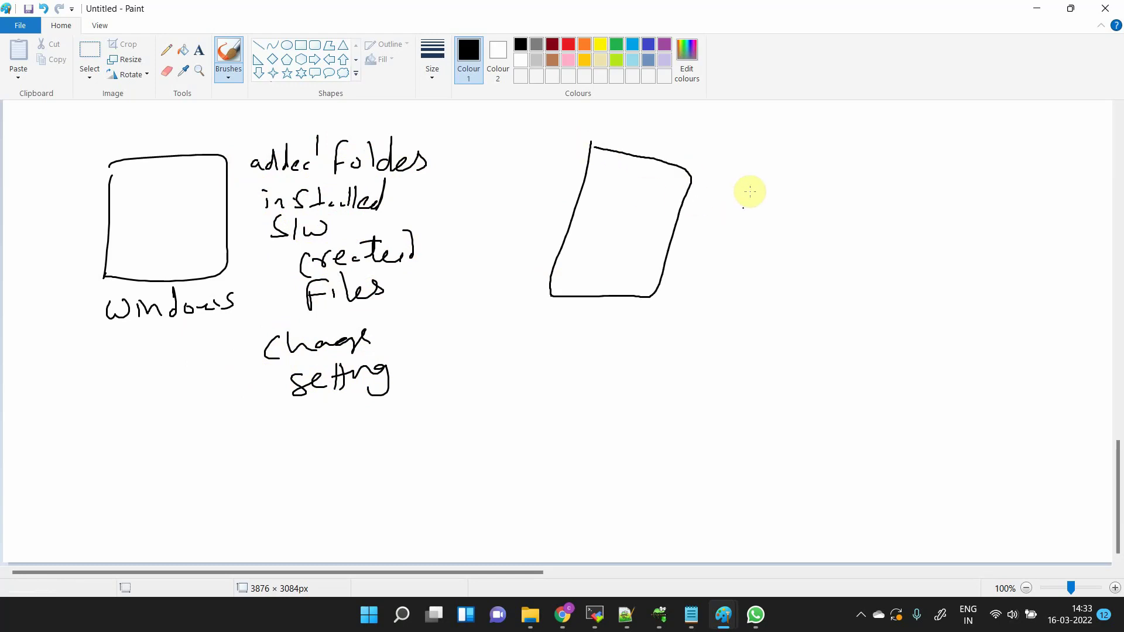
drag(733, 173, 760, 173)
drag(729, 216, 739, 216)
drag(677, 249, 705, 250)
drag(673, 284, 697, 285)
drag(689, 300, 714, 298)
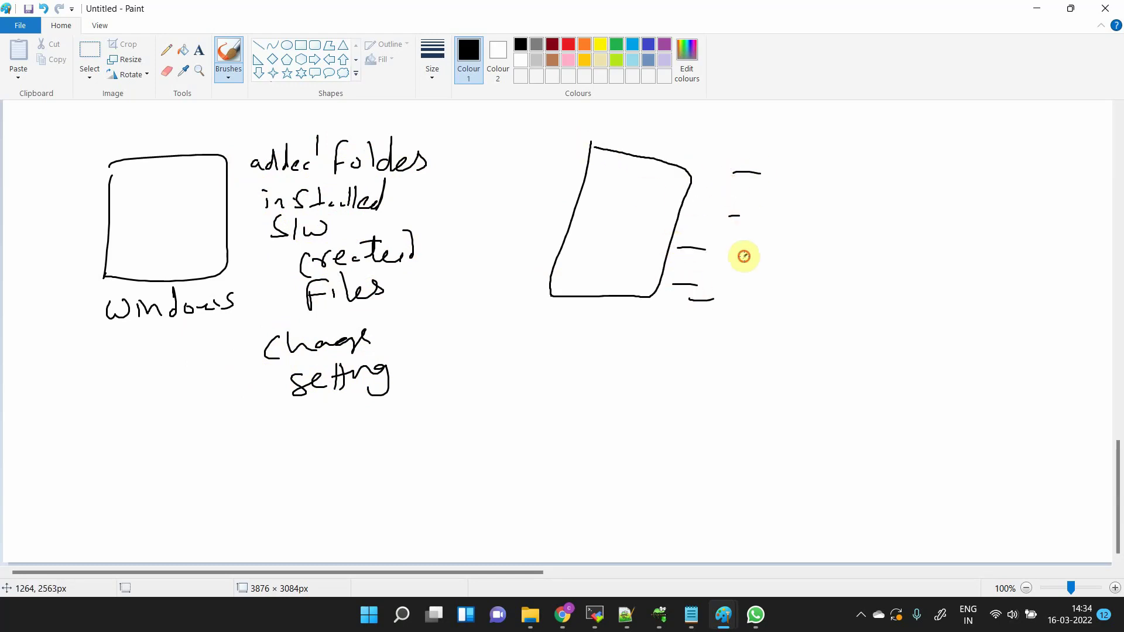
drag(744, 255, 762, 254)
mouse_move(746, 282)
mouse_down()
mouse_move(755, 285)
mouse_move(744, 312)
mouse_up()
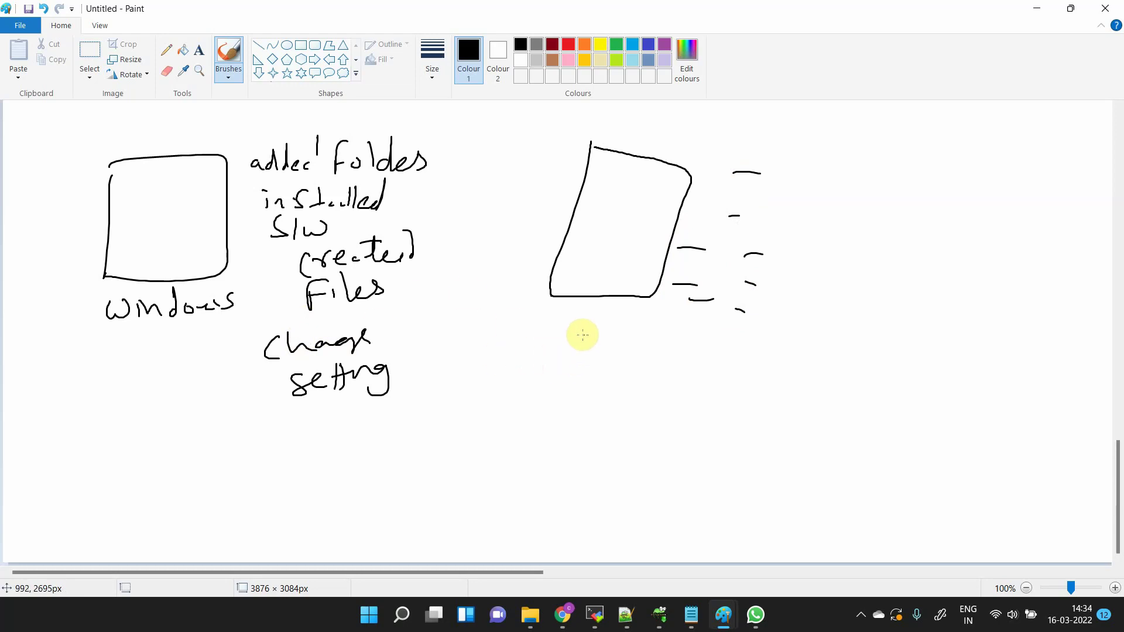
mouse_move(579, 333)
mouse_down()
mouse_move(595, 349)
mouse_move(695, 345)
mouse_up()
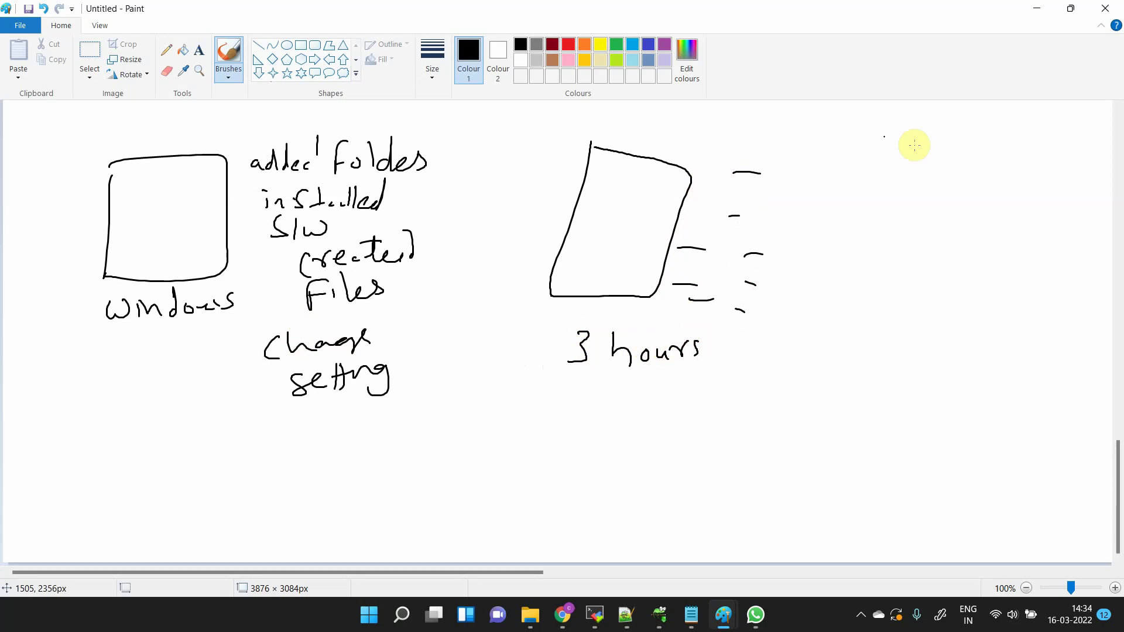
- Draw a third box labelled 3 hours and loop an outline around the Windows group
mouse_move(887, 147)
mouse_down()
mouse_move(845, 284)
mouse_move(1006, 173)
mouse_move(843, 294)
mouse_up()
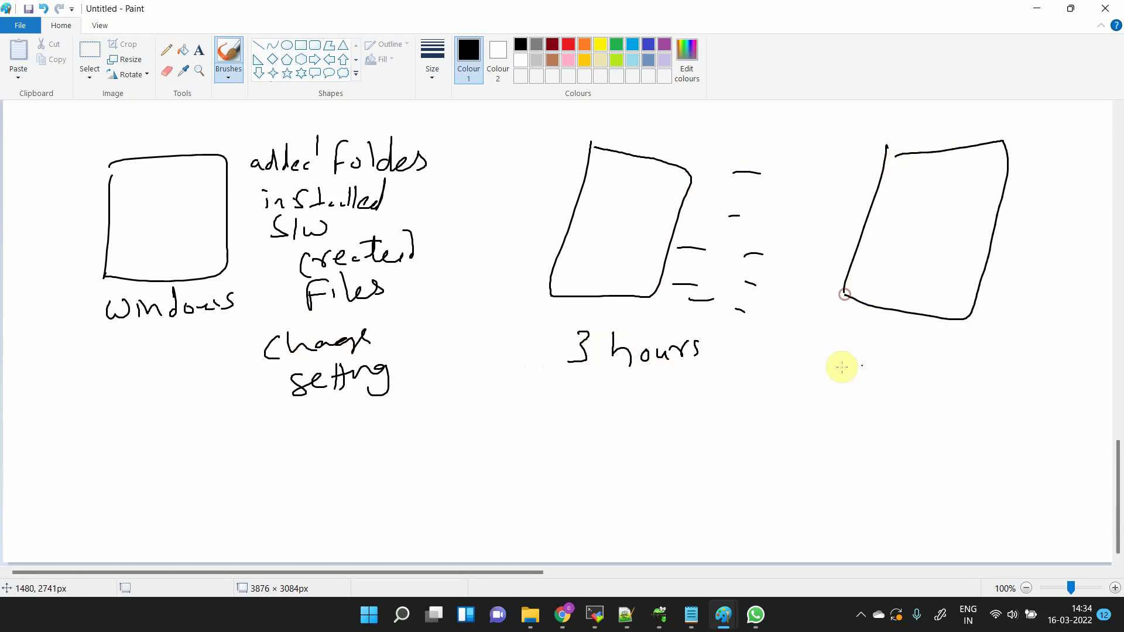
drag(867, 352, 963, 359)
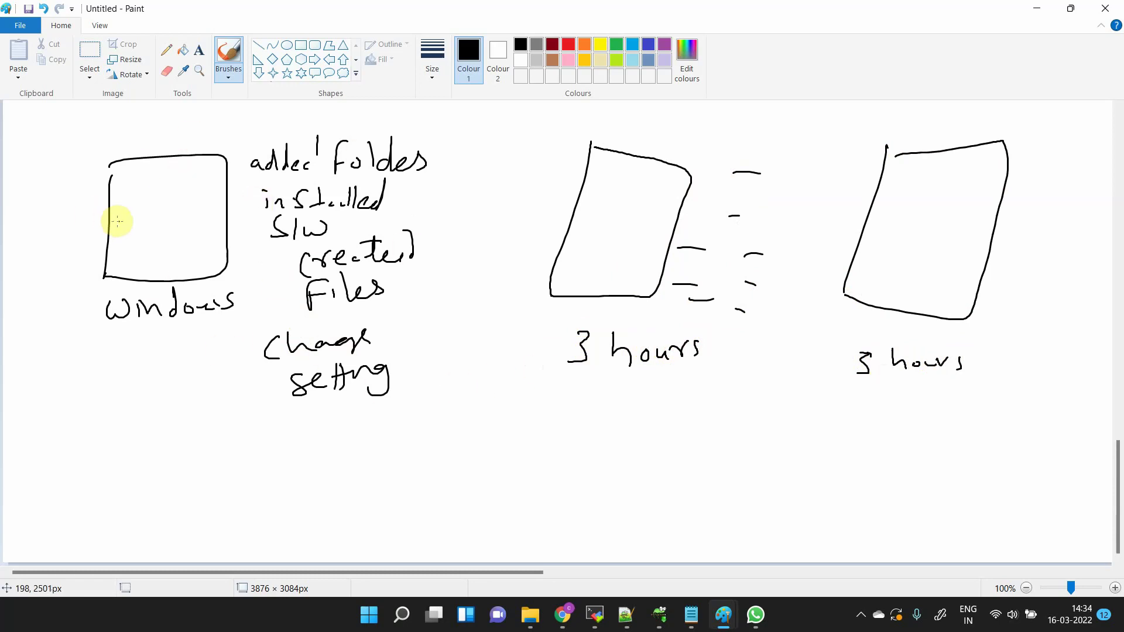
mouse_move(81, 159)
mouse_down()
mouse_move(29, 296)
mouse_move(234, 458)
mouse_move(447, 321)
mouse_move(395, 117)
mouse_move(148, 117)
mouse_move(82, 155)
mouse_up()
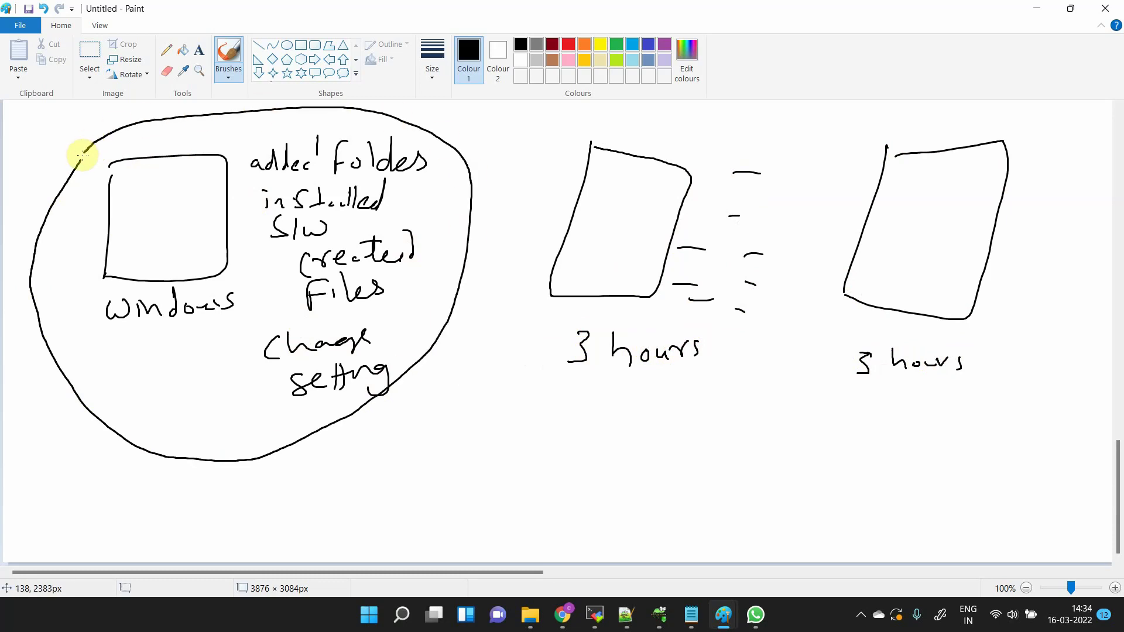
- Draw an arrow from the loop to AMI, and write ec2 with an arrow to AMI
mouse_move(293, 440)
mouse_down()
mouse_move(306, 459)
mouse_move(297, 488)
mouse_move(350, 477)
mouse_move(390, 498)
mouse_move(410, 466)
mouse_move(407, 497)
mouse_up()
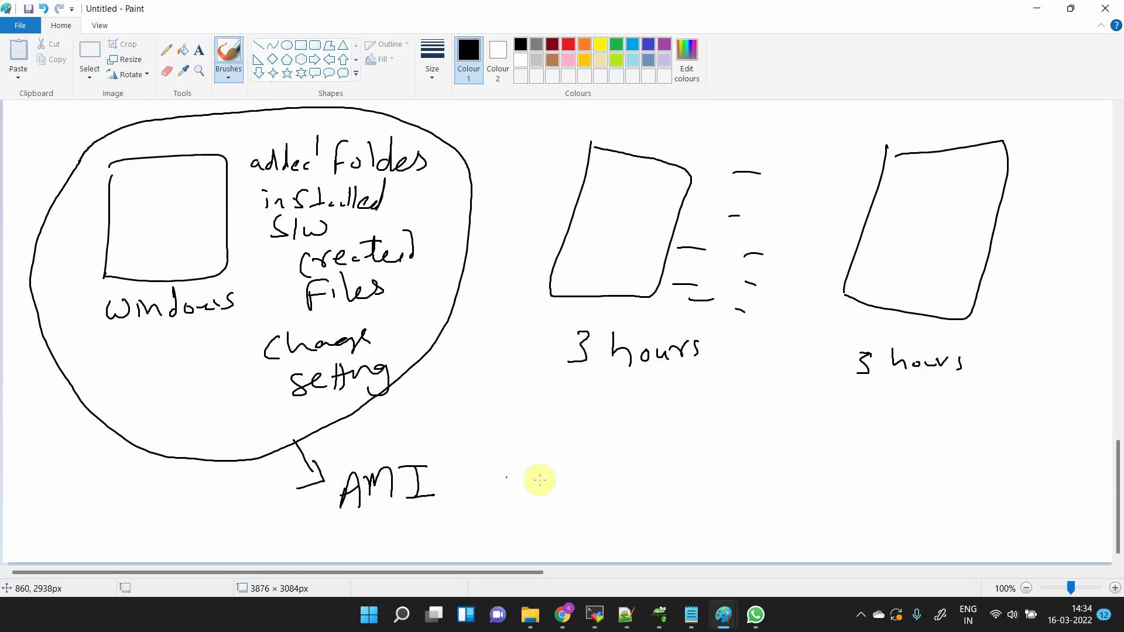
drag(522, 477, 556, 490)
drag(567, 467, 593, 491)
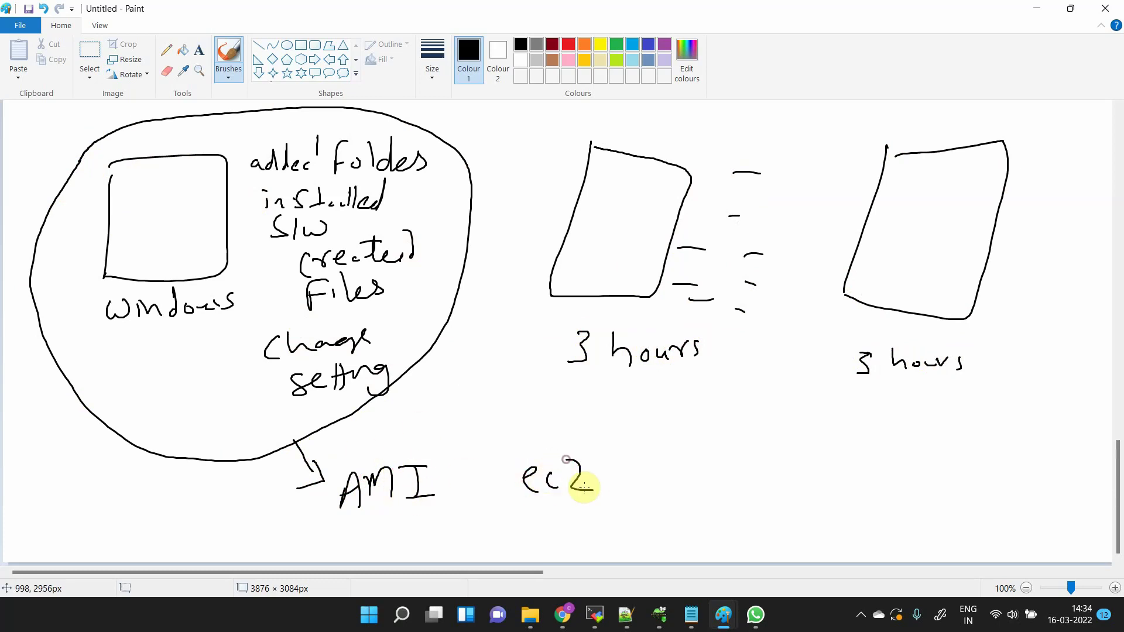
mouse_move(513, 477)
mouse_down()
mouse_move(436, 477)
mouse_move(462, 487)
mouse_up()
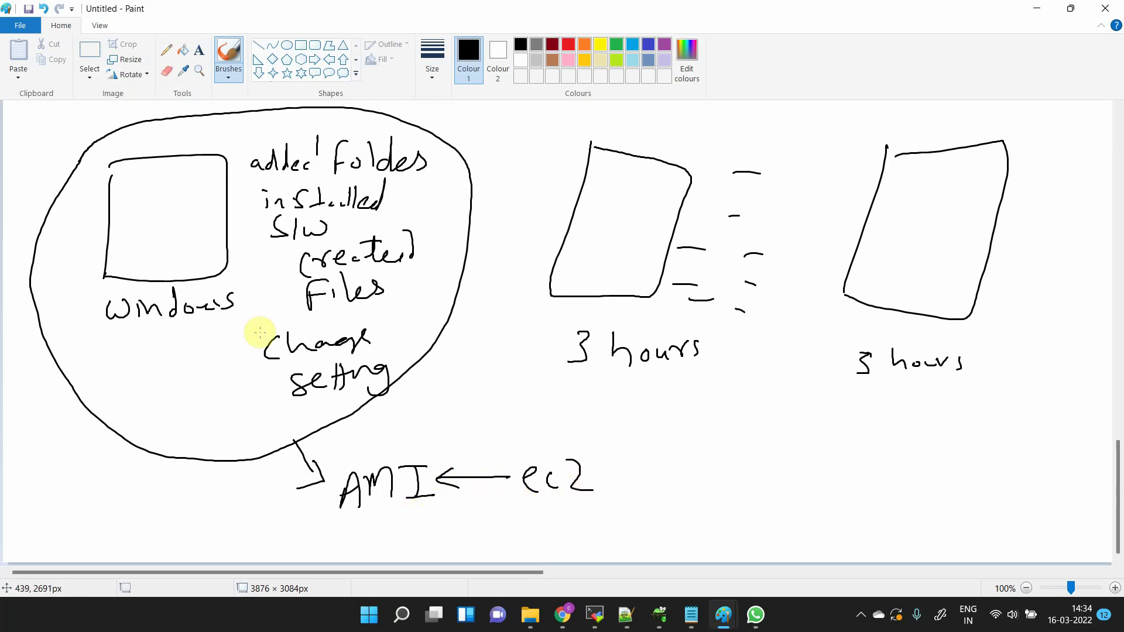
click(205, 346)
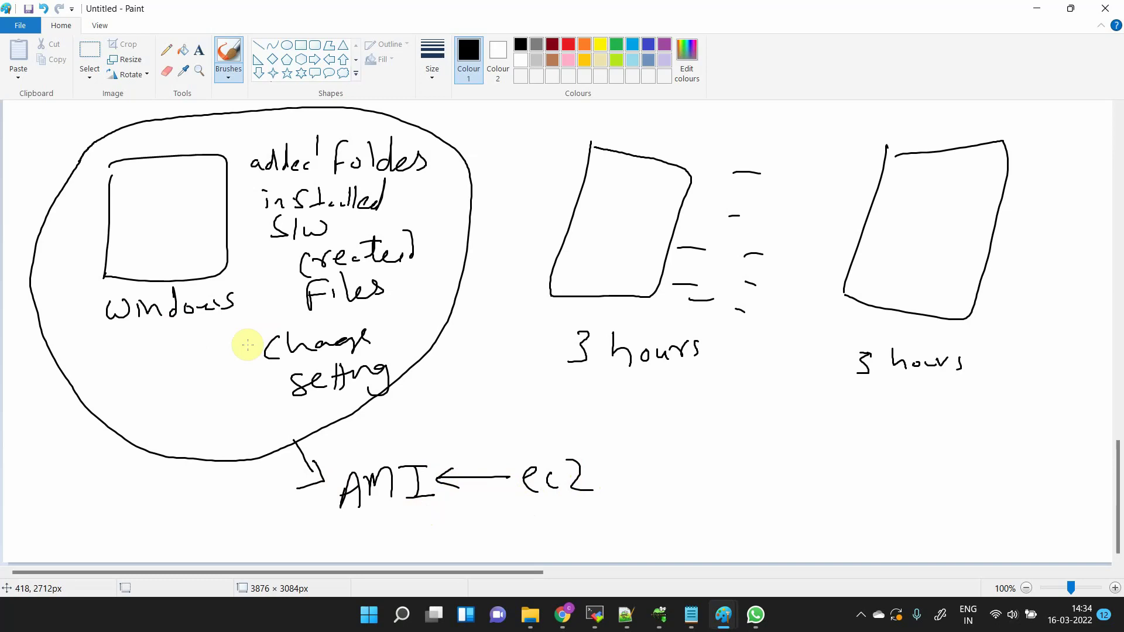
click(327, 321)
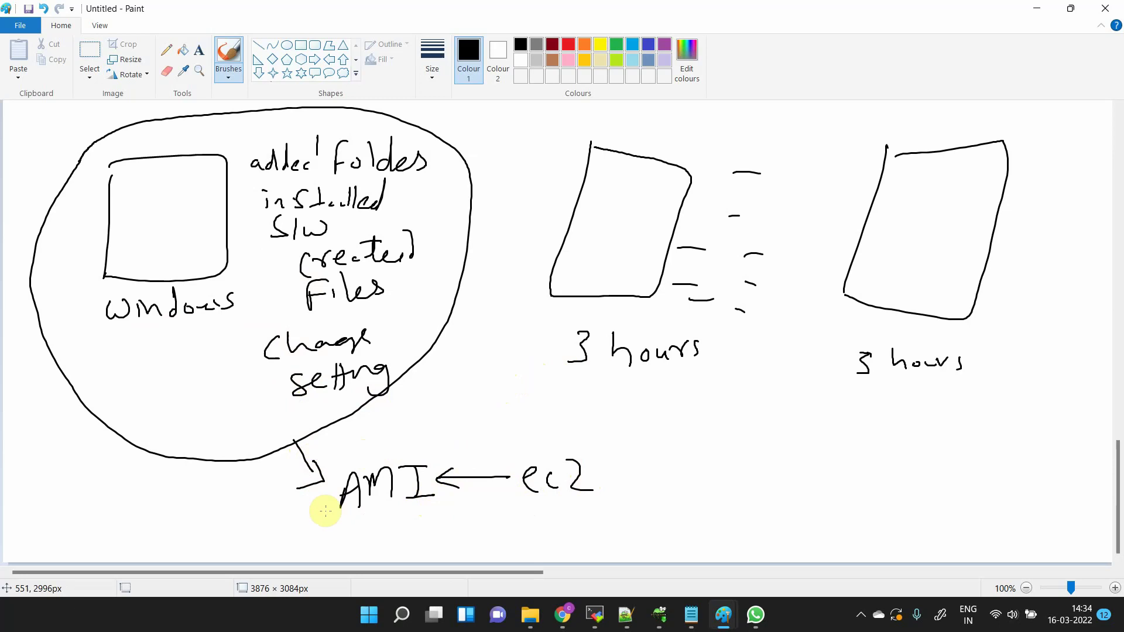
- Circle AMI with an ellipse and switch back to the EC2 console
click(429, 440)
mouse_move(414, 437)
mouse_down()
mouse_move(328, 466)
mouse_move(371, 535)
mouse_move(454, 459)
mouse_move(430, 436)
mouse_up()
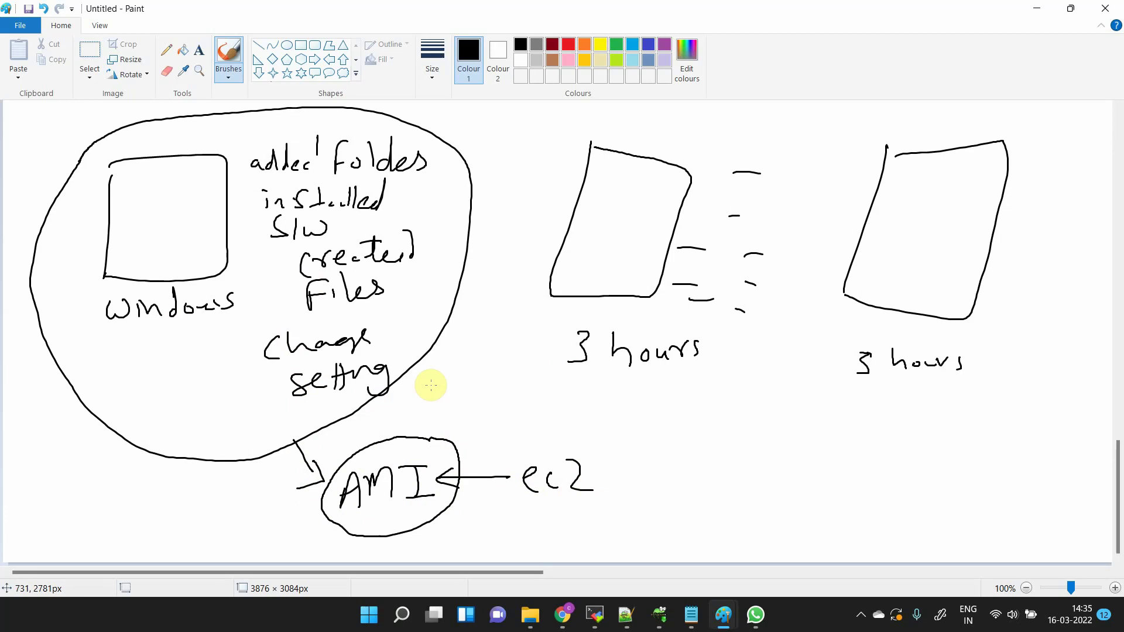
key(alt+Tab)
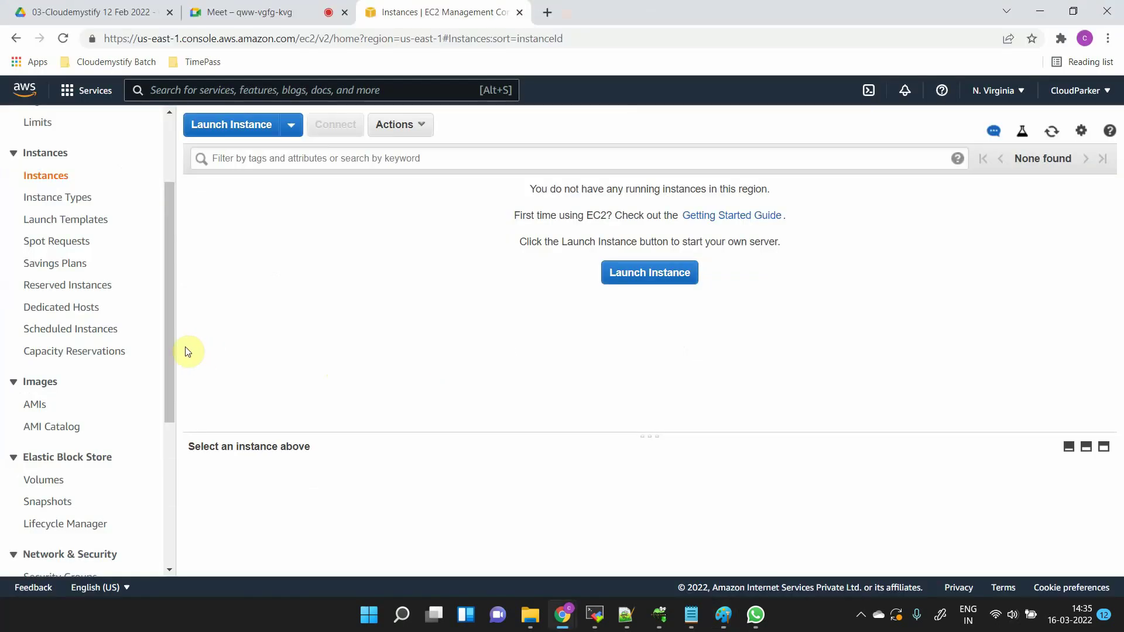
- Open the AMIs page, widen the Name column, and bring up the ownership filter choices
click(34, 409)
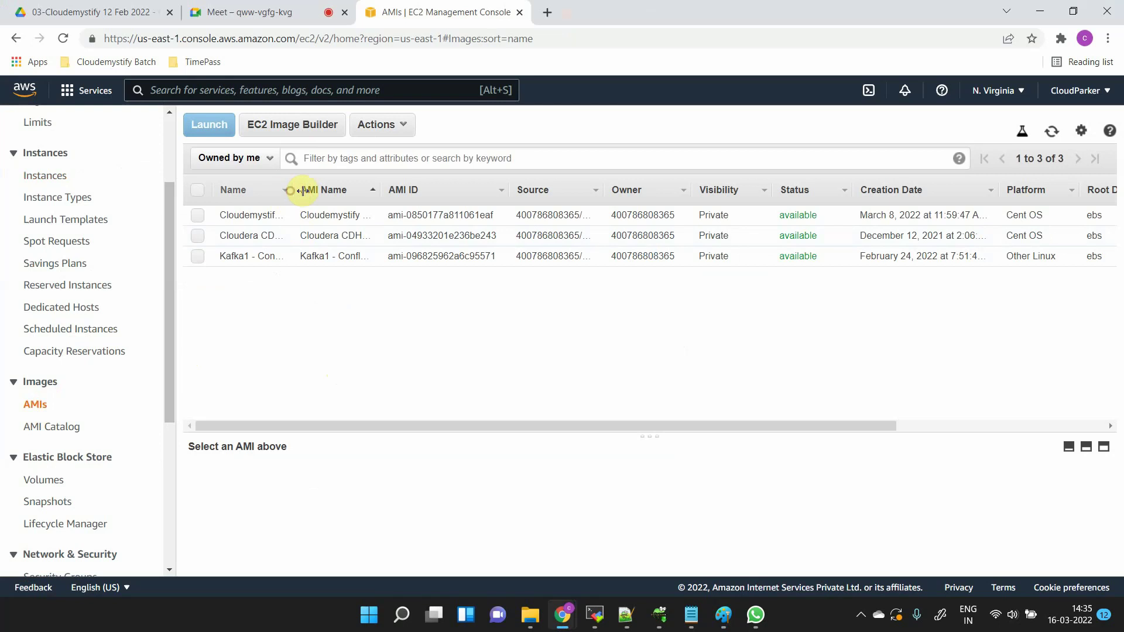
drag(303, 190, 443, 201)
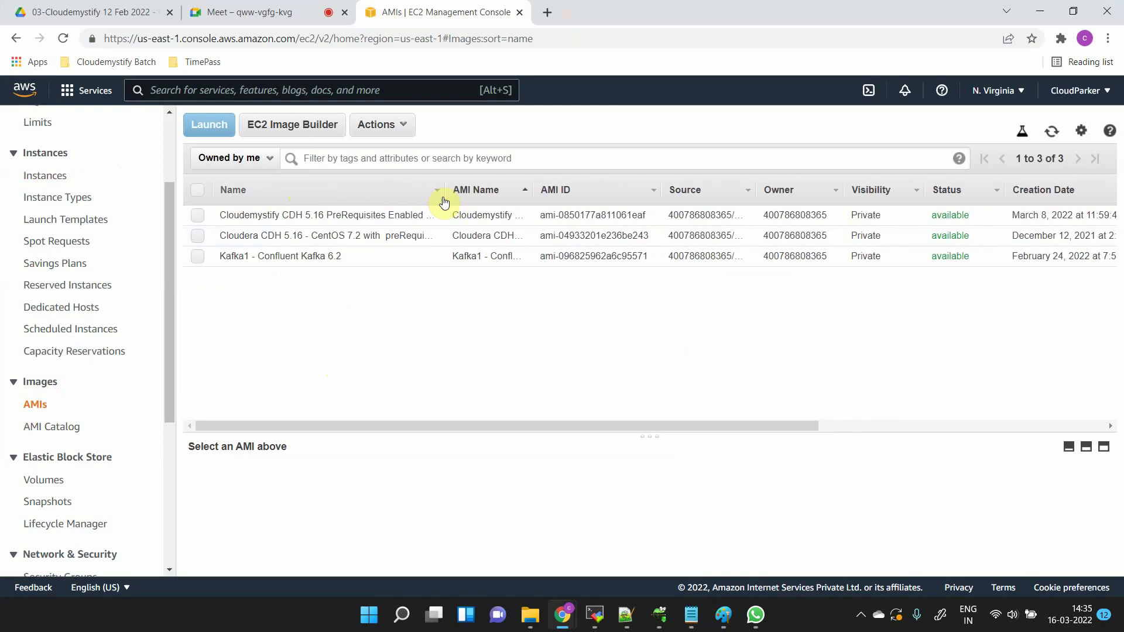
click(267, 159)
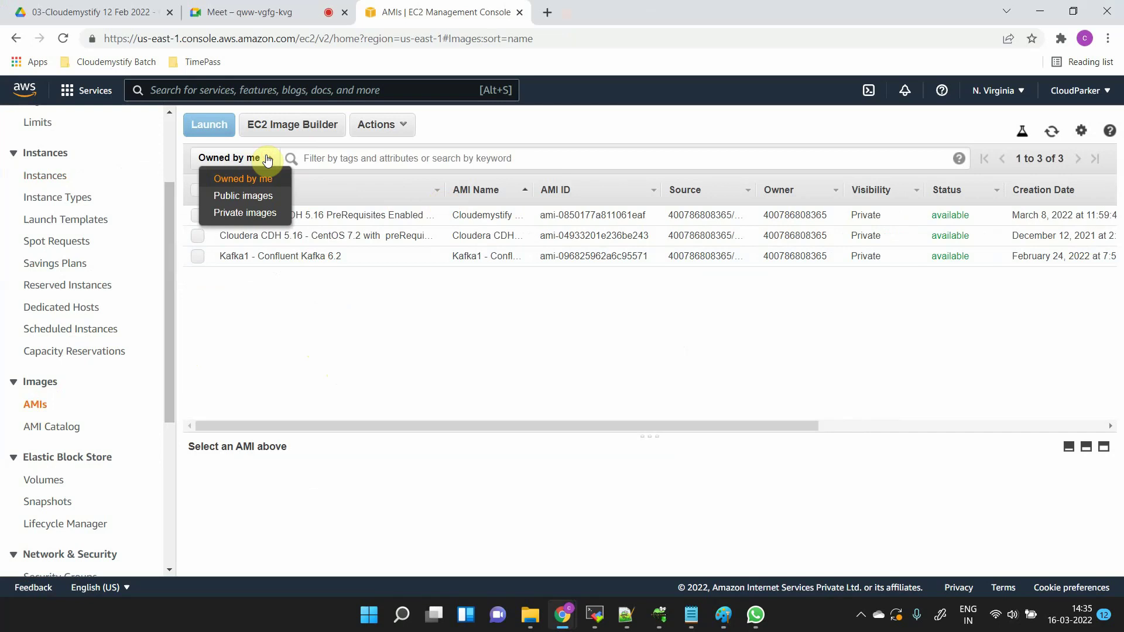
click(409, 388)
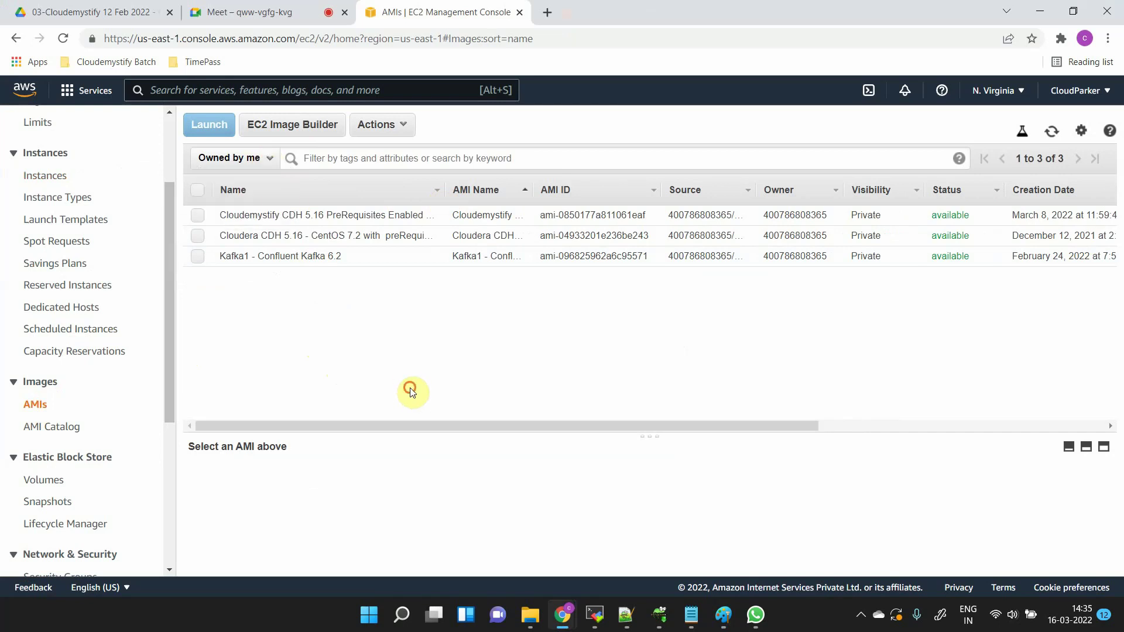
click(269, 159)
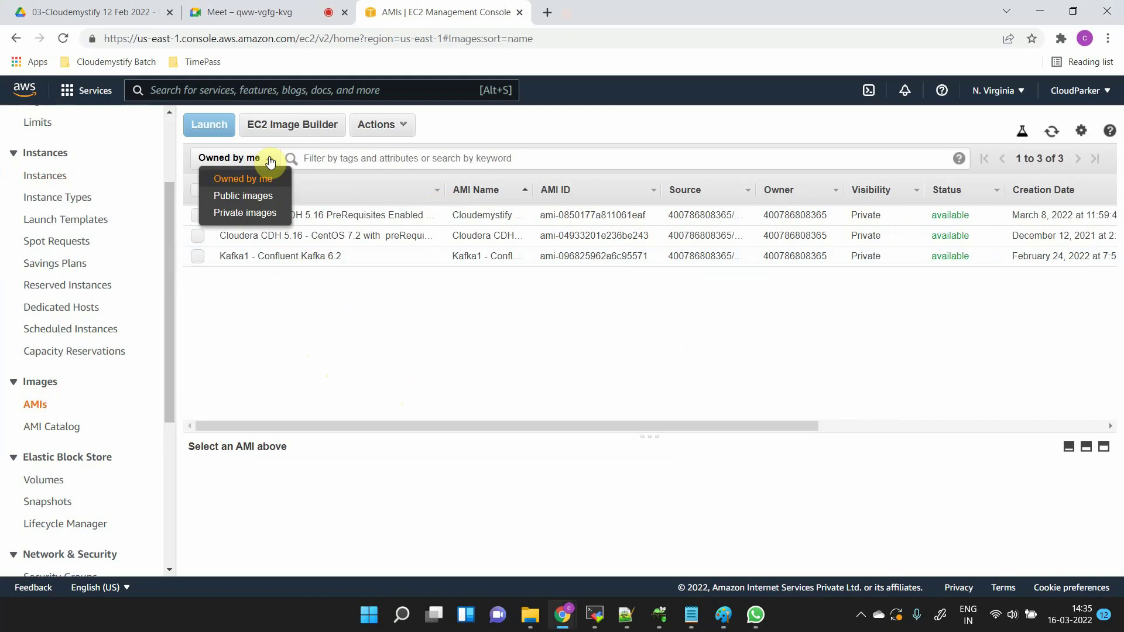
- Switch the AMI filter to Public images and browse the list, glancing at the diagram
click(268, 196)
scroll(556, 388, down, 3)
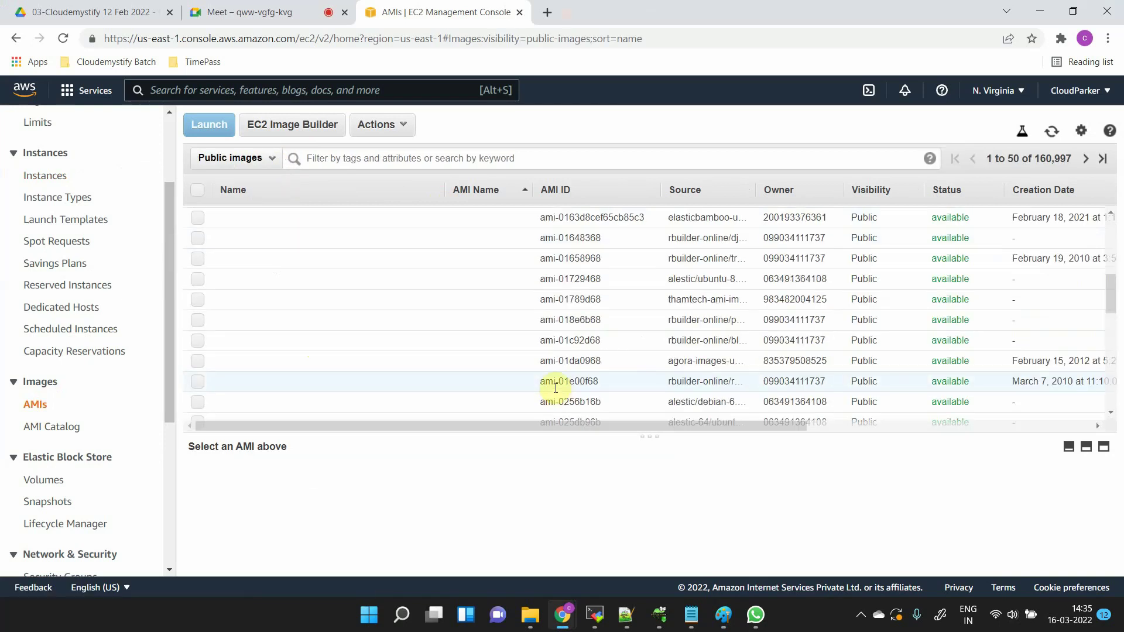
scroll(555, 388, down, 8)
key(alt+Tab)
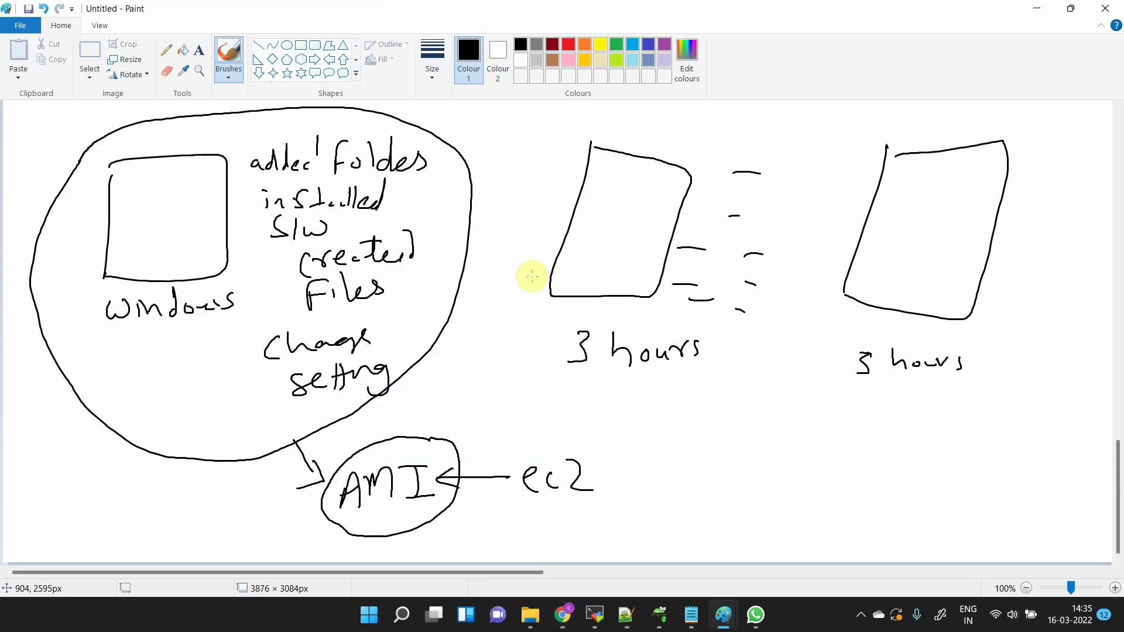
key(alt+Tab)
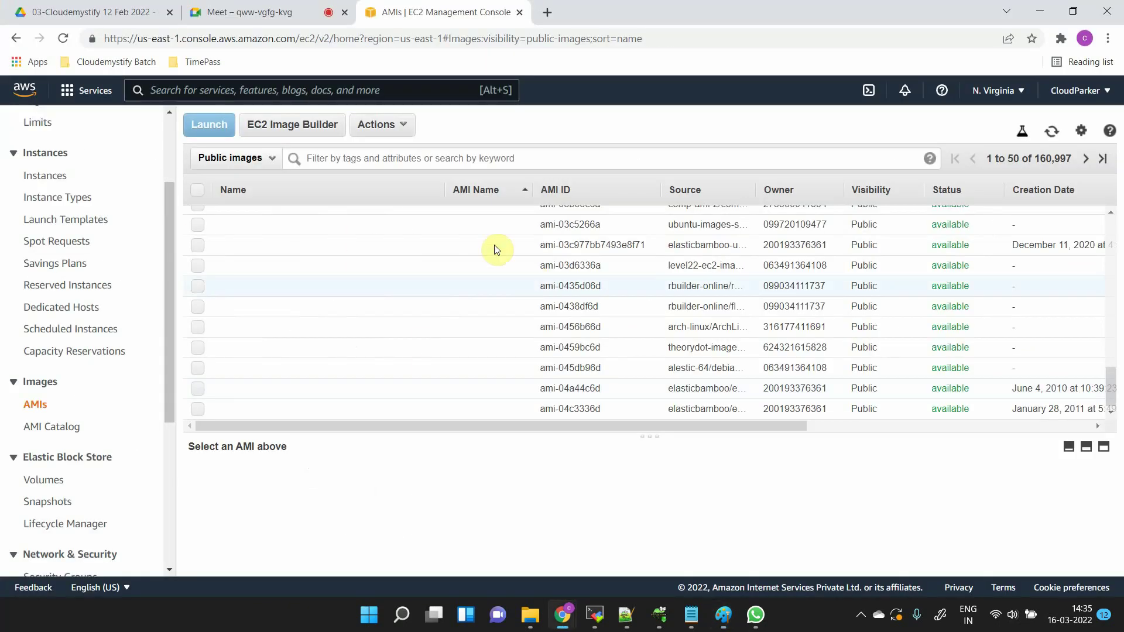
scroll(477, 373, up, 5)
scroll(477, 374, up, 5)
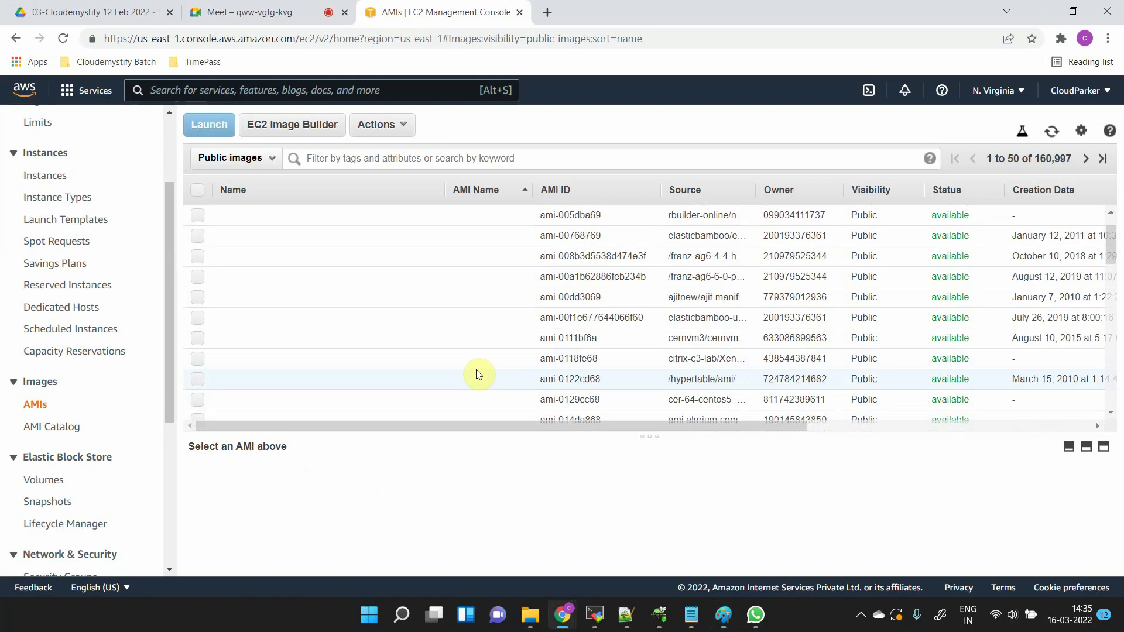
scroll(478, 374, down, 12)
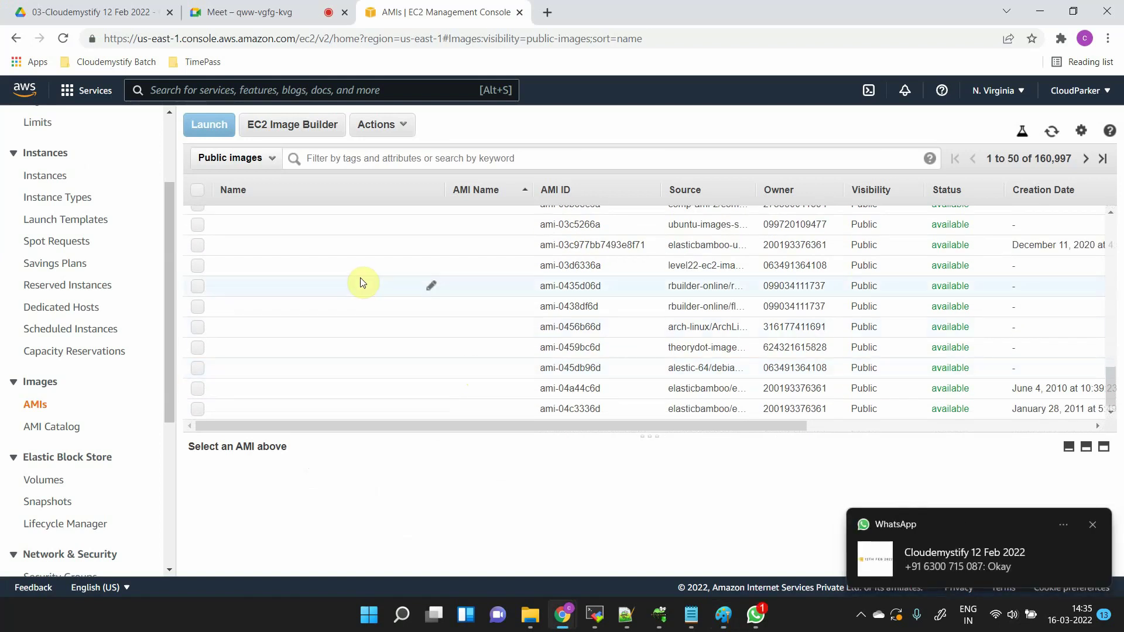
- Filter to Private images and select the Kafka1 - Confluent Kafka 6.2 image
click(270, 161)
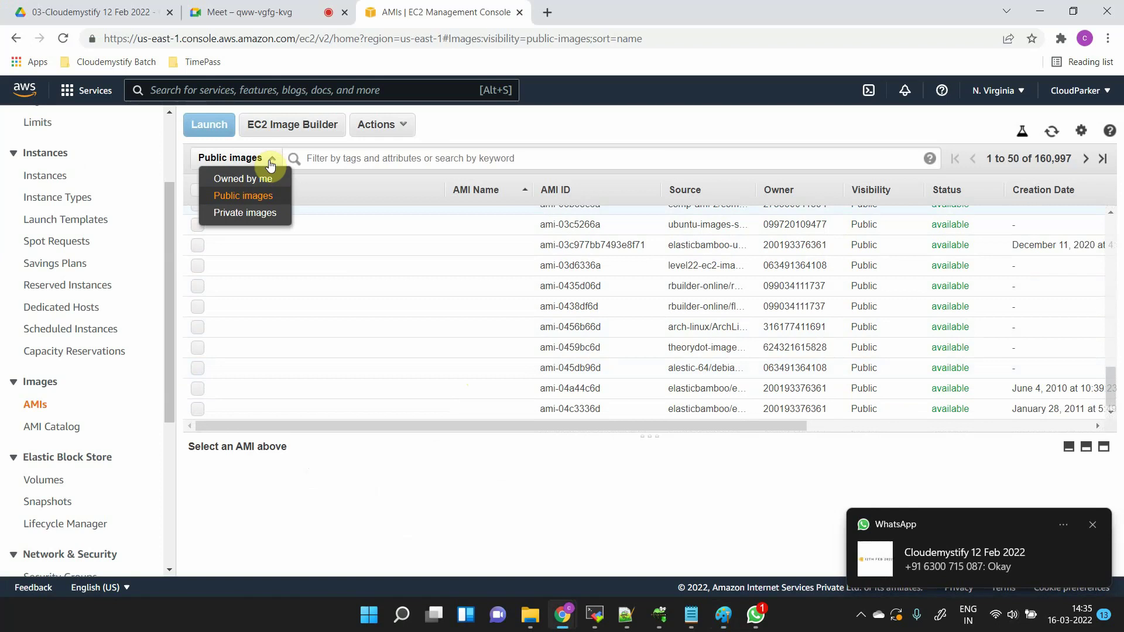
click(261, 212)
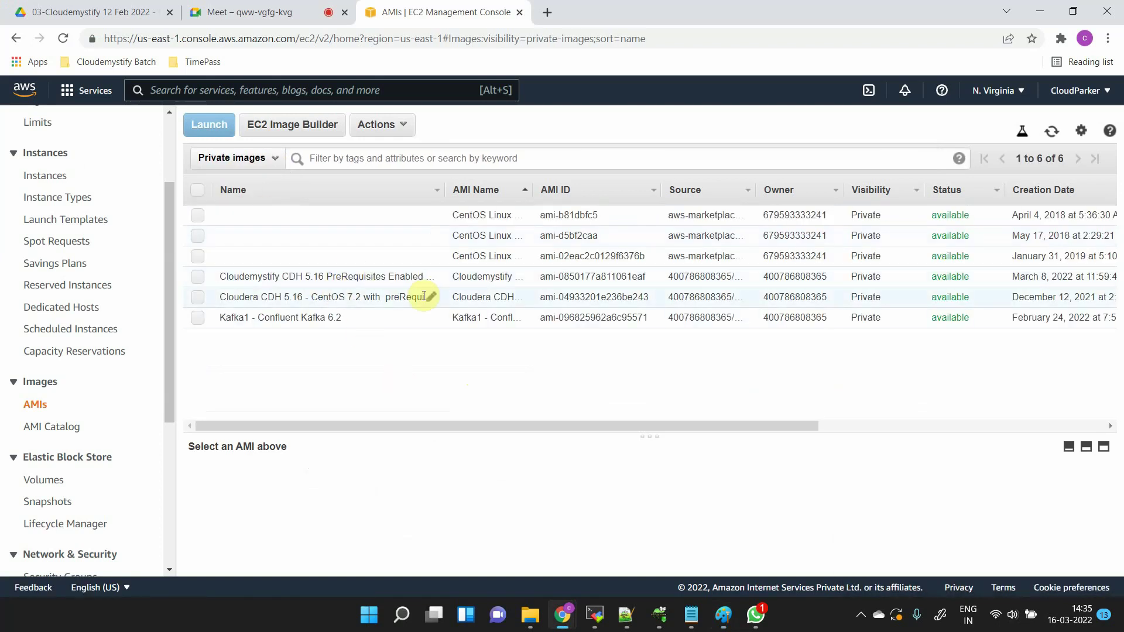
drag(438, 280, 276, 279)
click(358, 379)
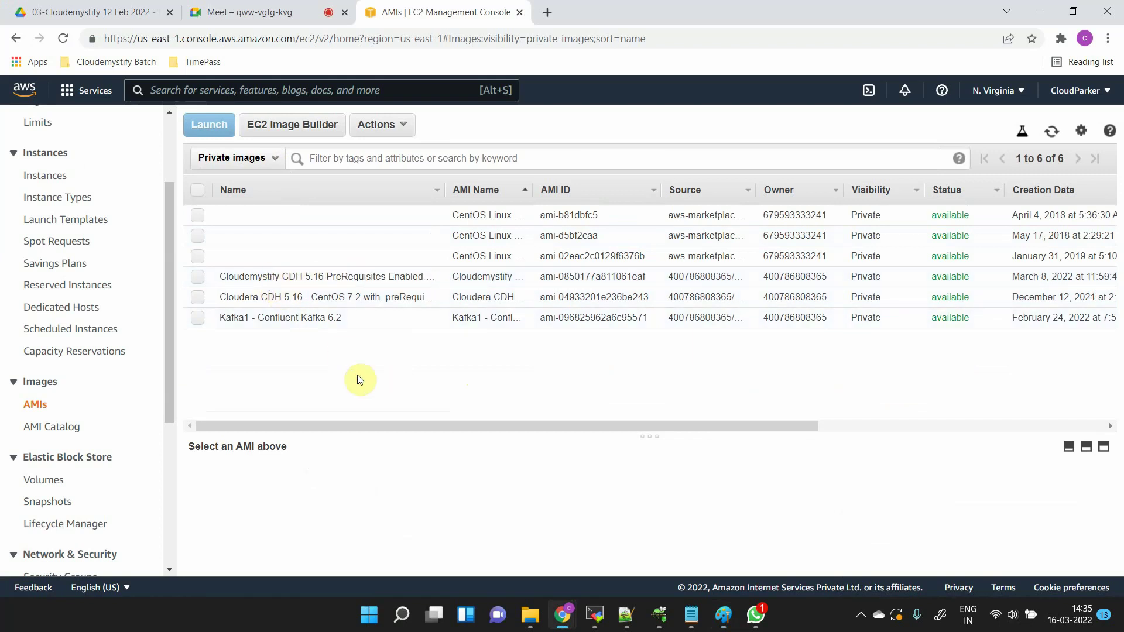
click(336, 318)
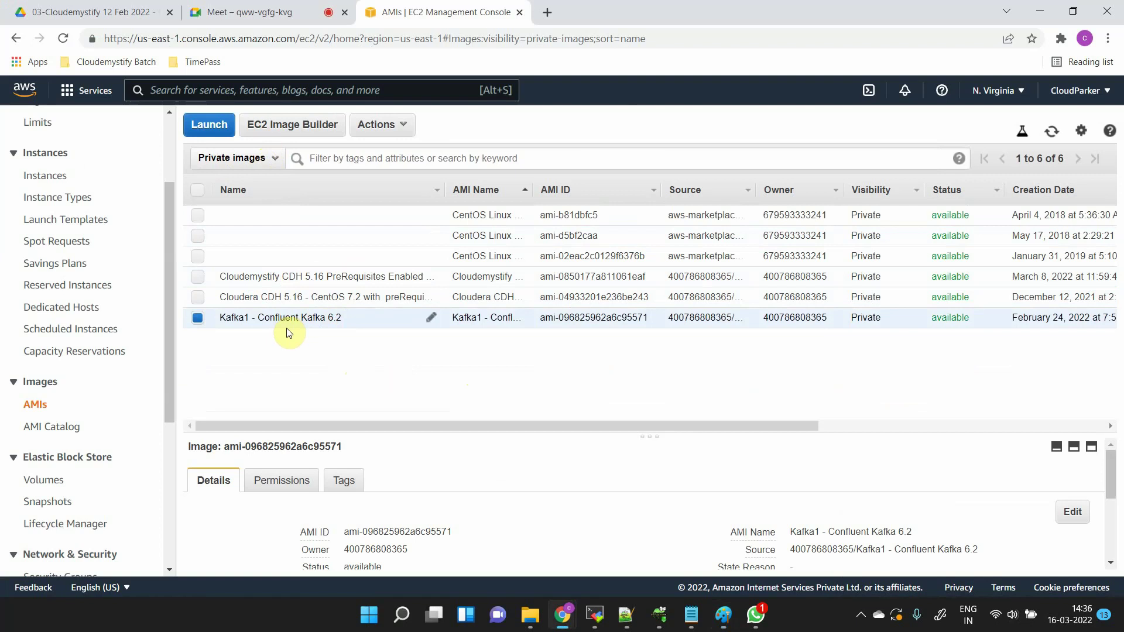
click(221, 139)
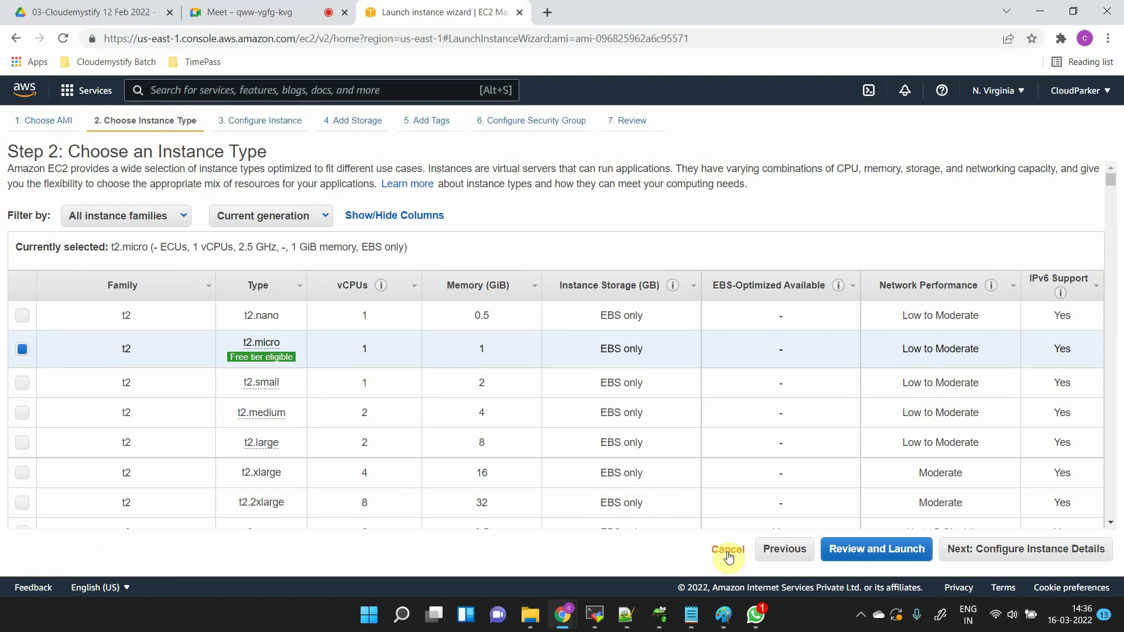
click(727, 551)
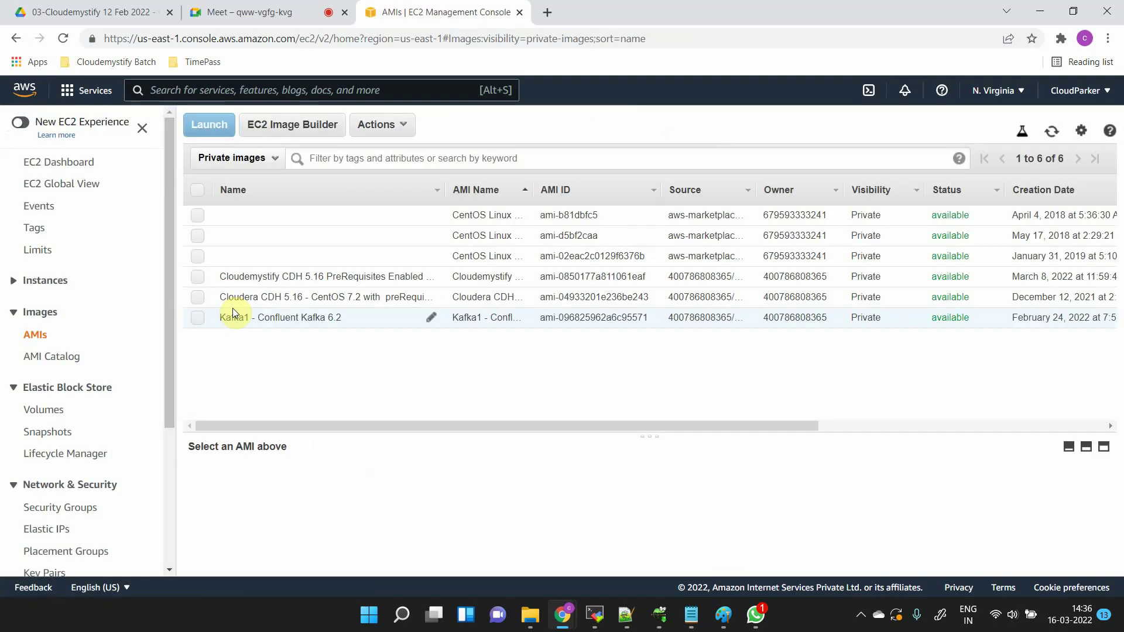
click(201, 319)
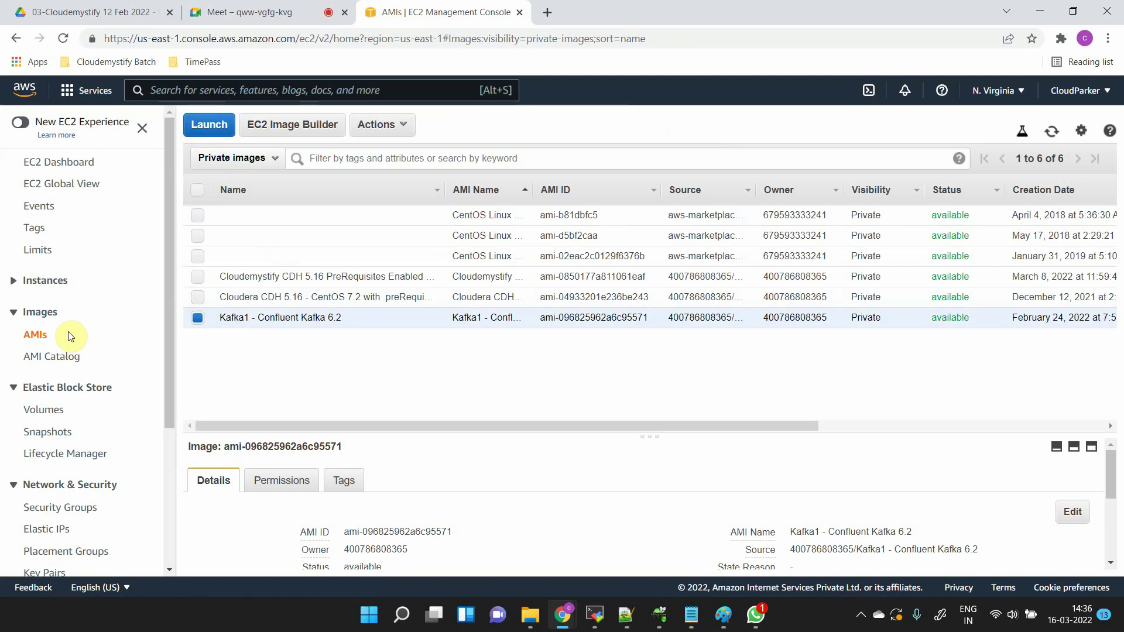
- Visit EBS Volumes, dismiss the notification, then open the Snapshots list (20, 10, 80 GiB)
click(63, 409)
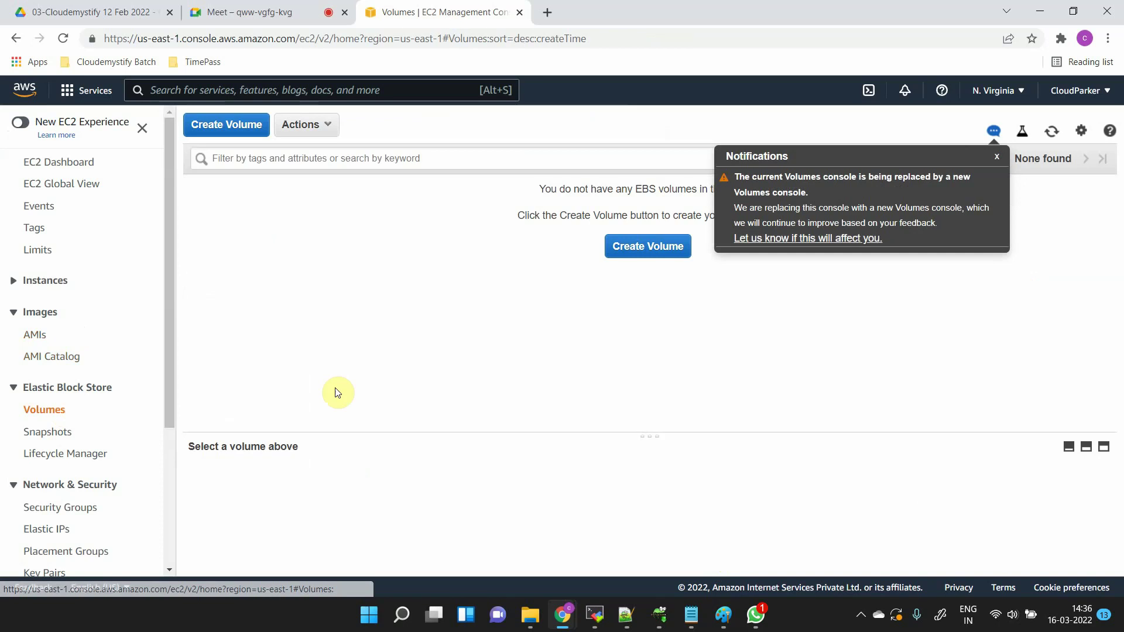
click(997, 157)
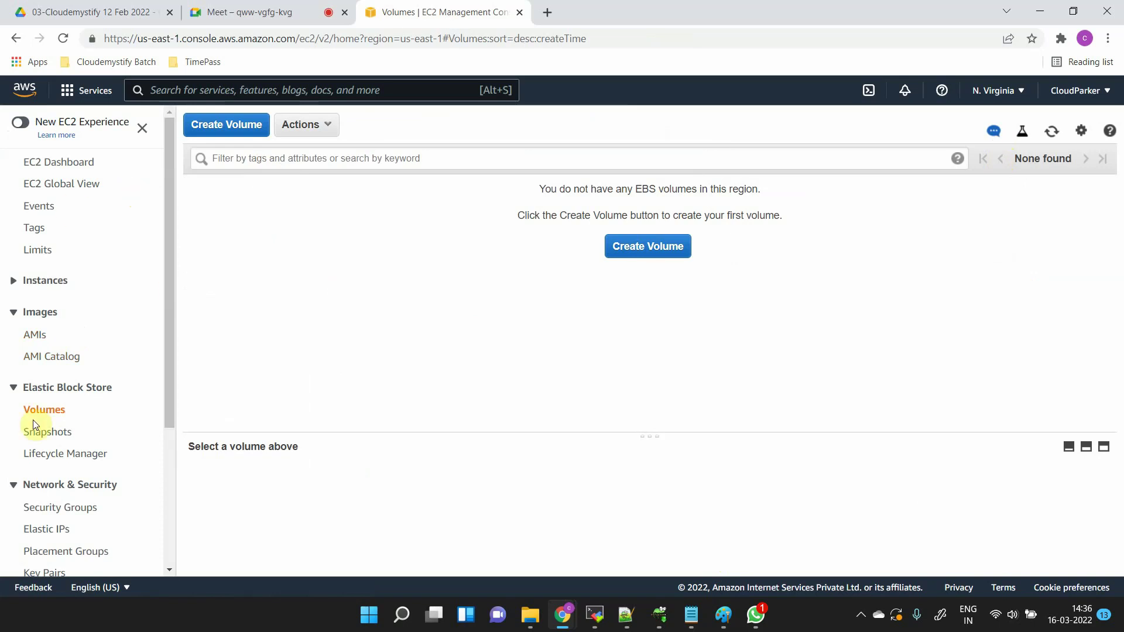
click(56, 437)
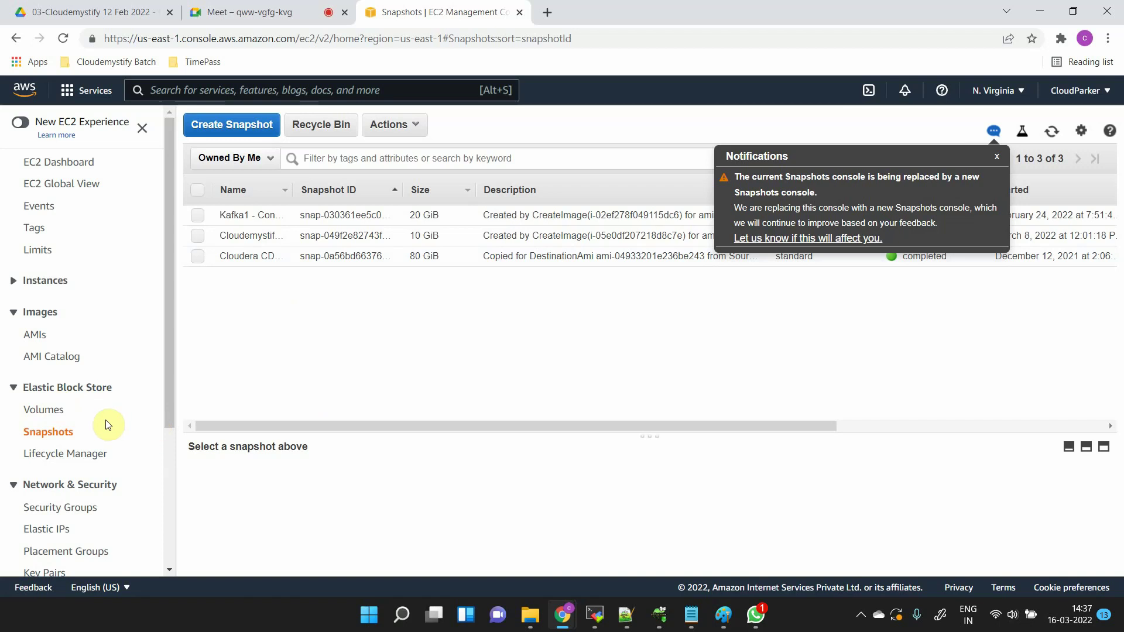
- Open Security Groups under Network & Security, showing the region's 6 groups
scroll(103, 421, down, 1)
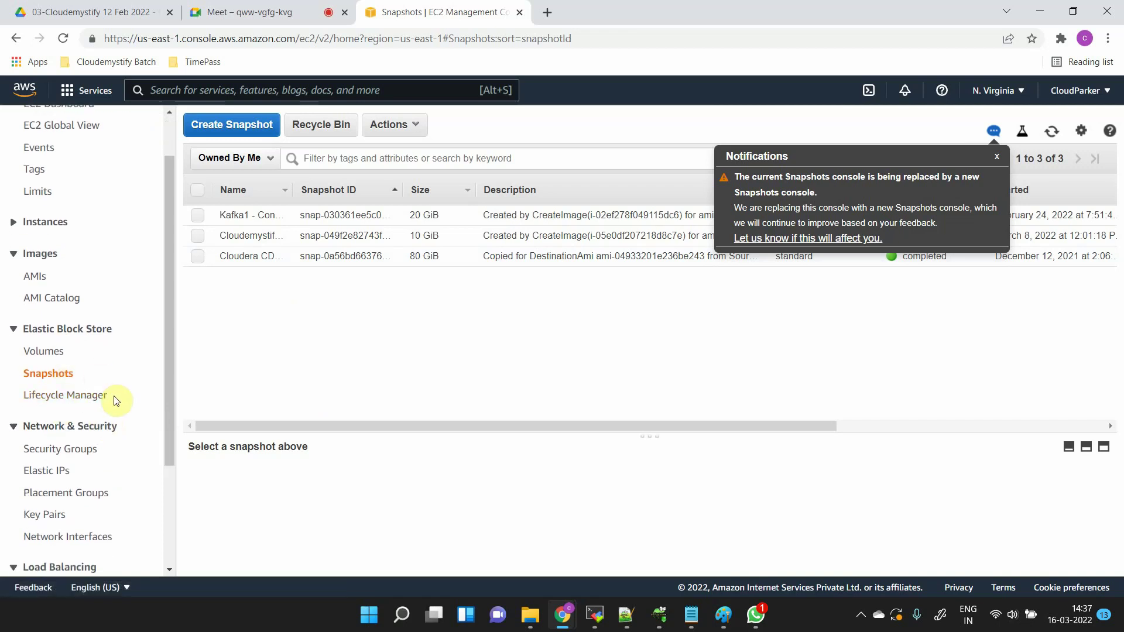
scroll(114, 398, down, 1)
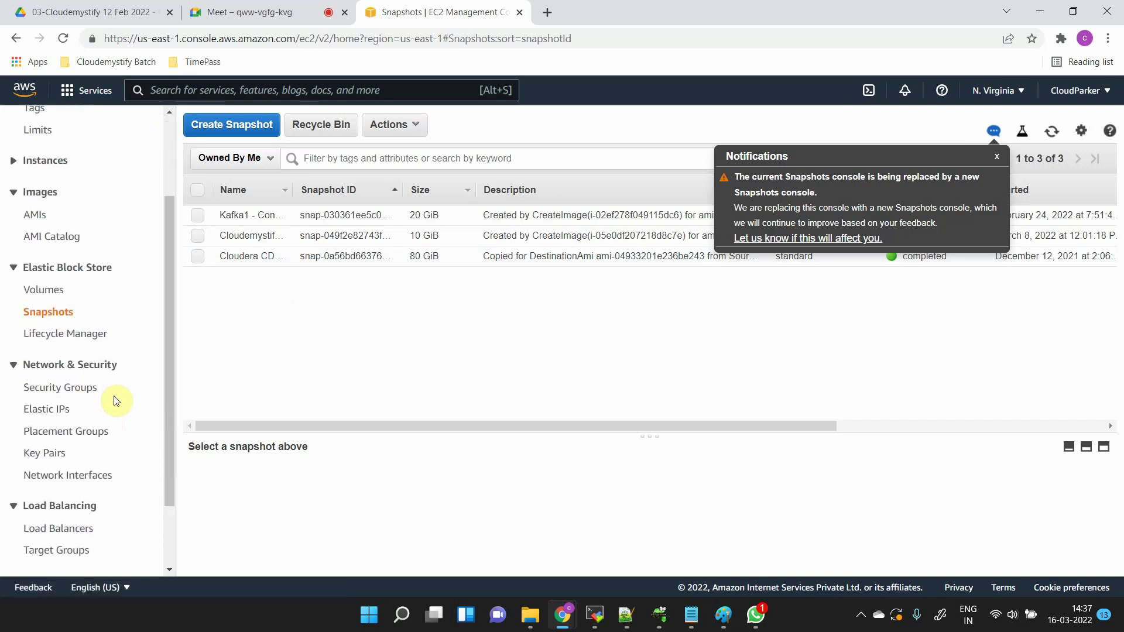
click(63, 391)
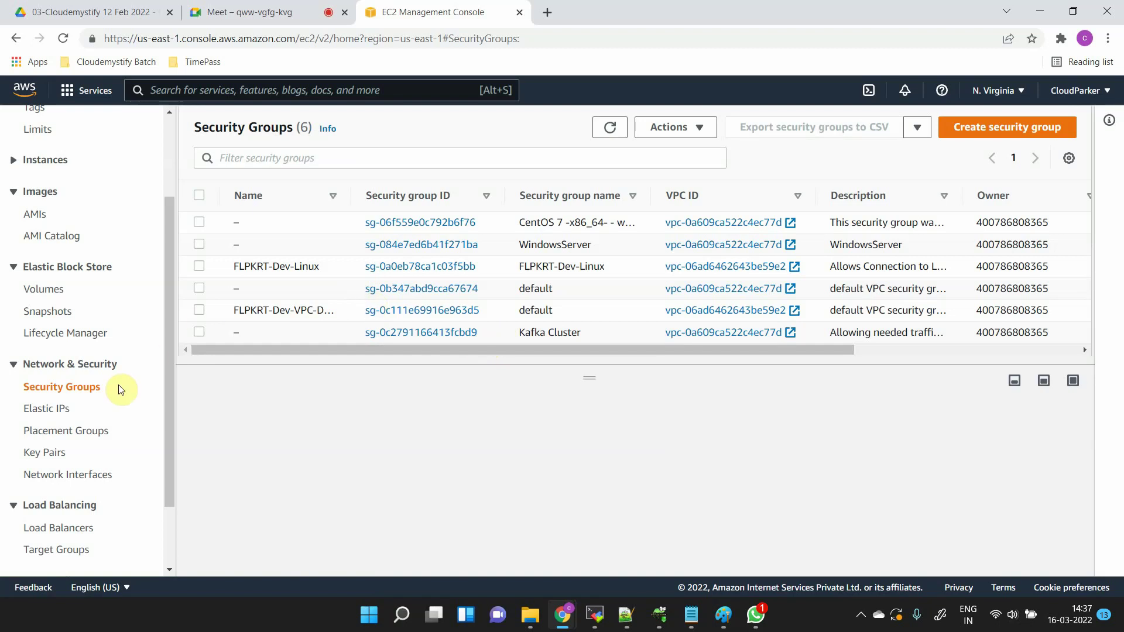
- Check the empty Elastic IPs page, then open the list of 8 key pairs
scroll(120, 391, down, 1)
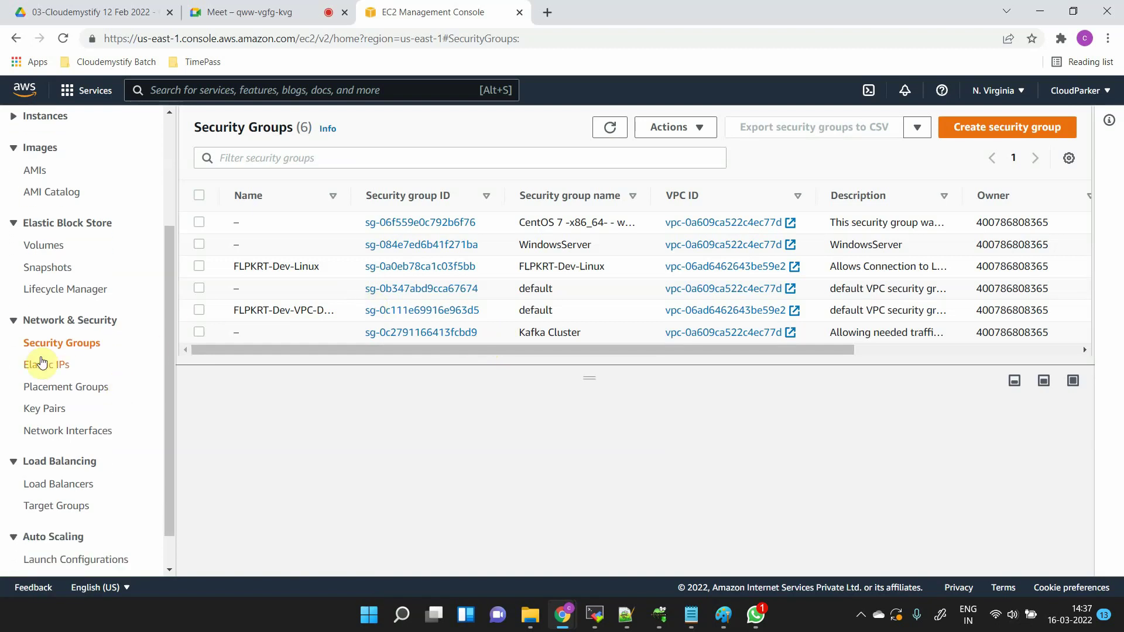
click(43, 365)
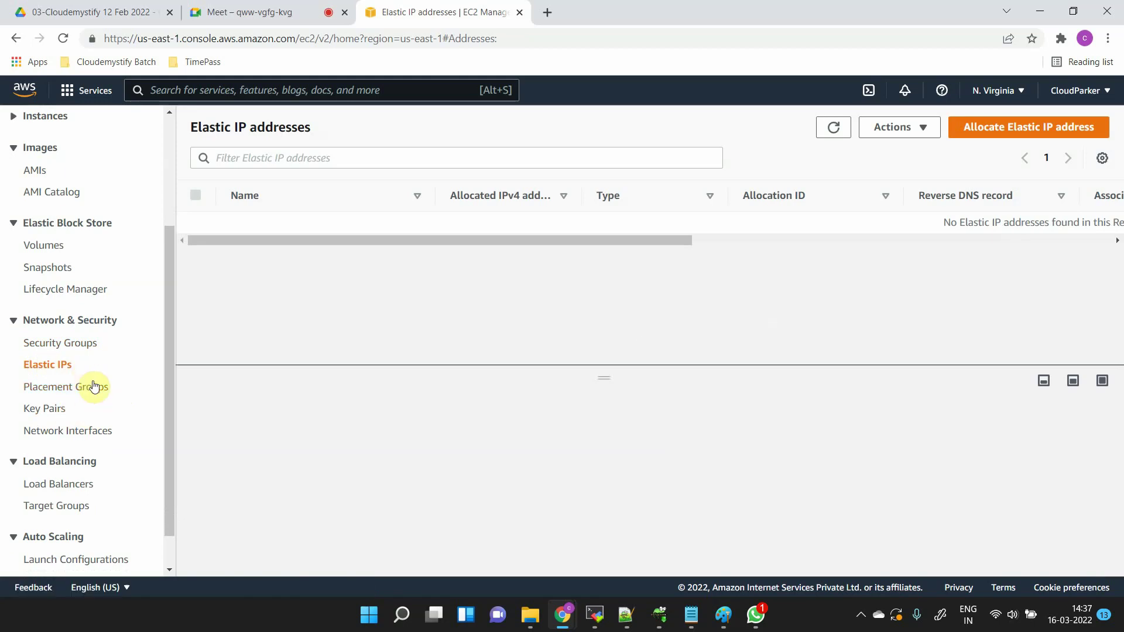
click(45, 410)
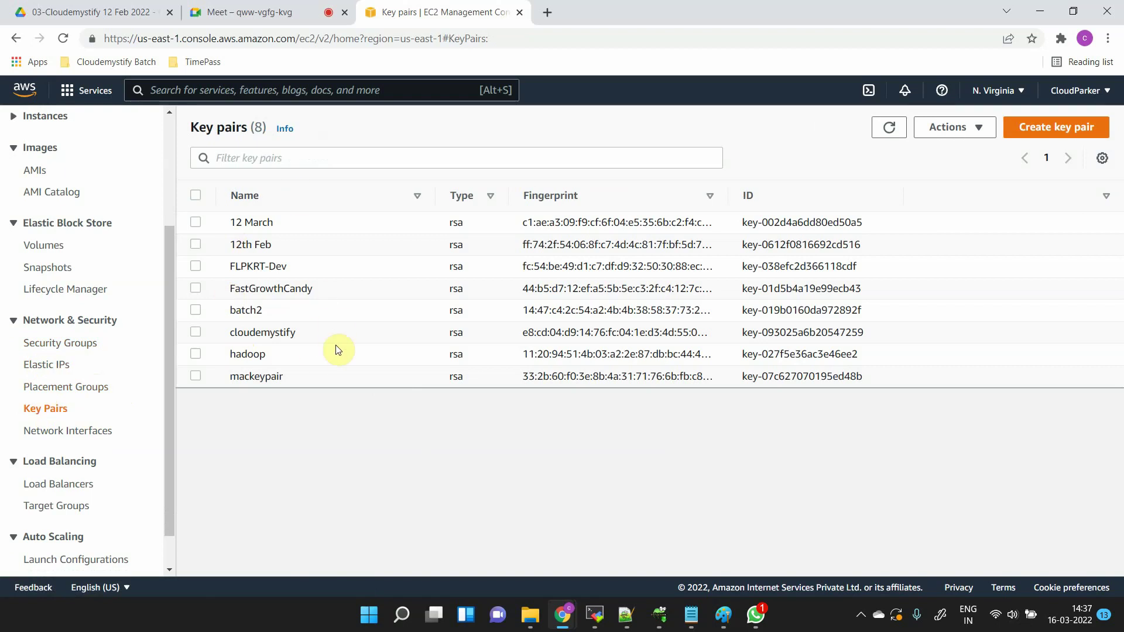
click(1060, 130)
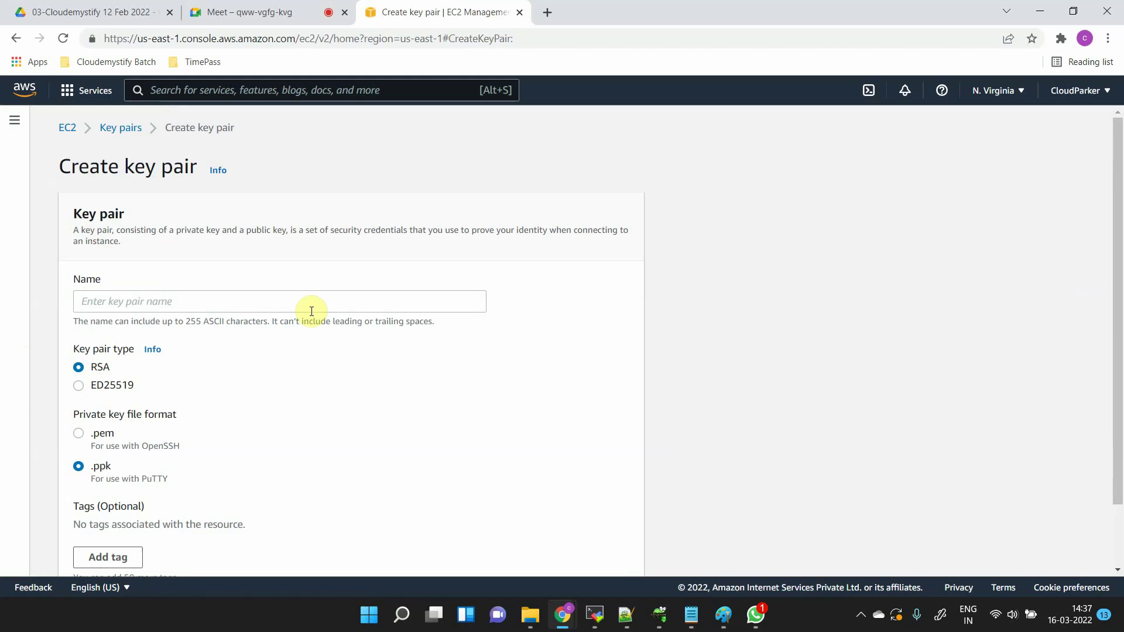
scroll(218, 394, down, 1)
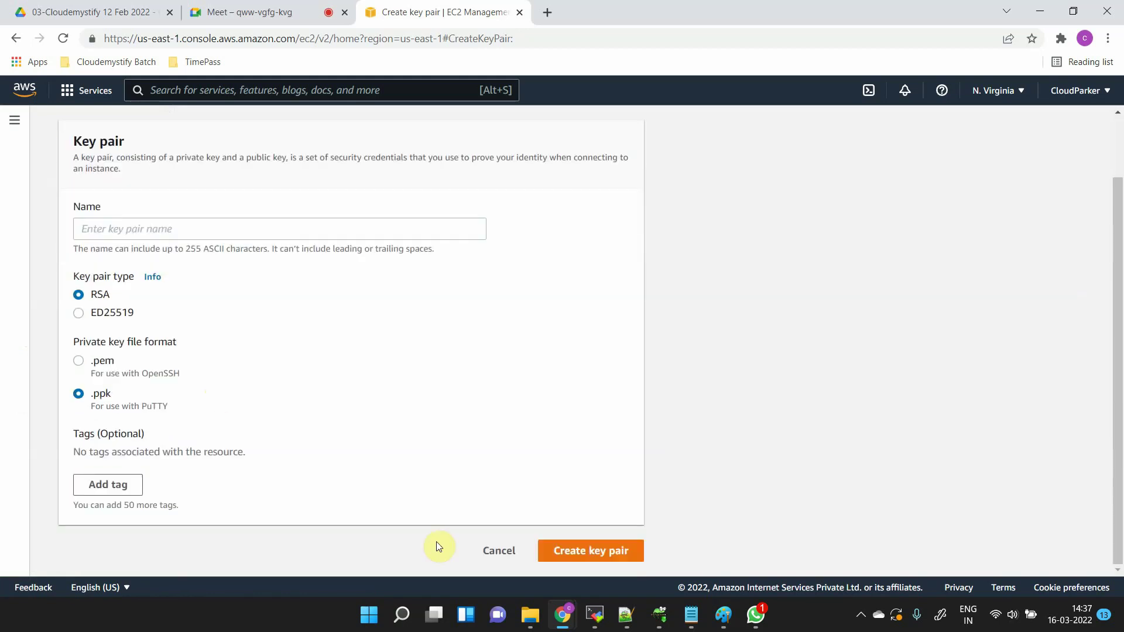
click(499, 551)
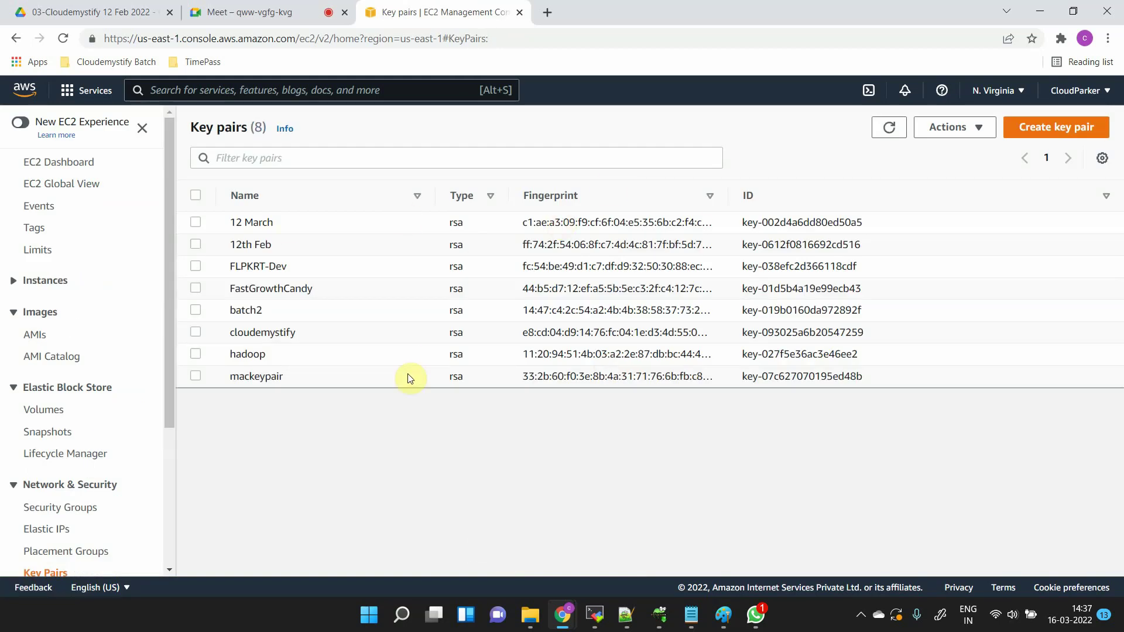
- Go from the key pairs list to the EC2 Instances page, which shows no running instances
scroll(110, 514, down, 4)
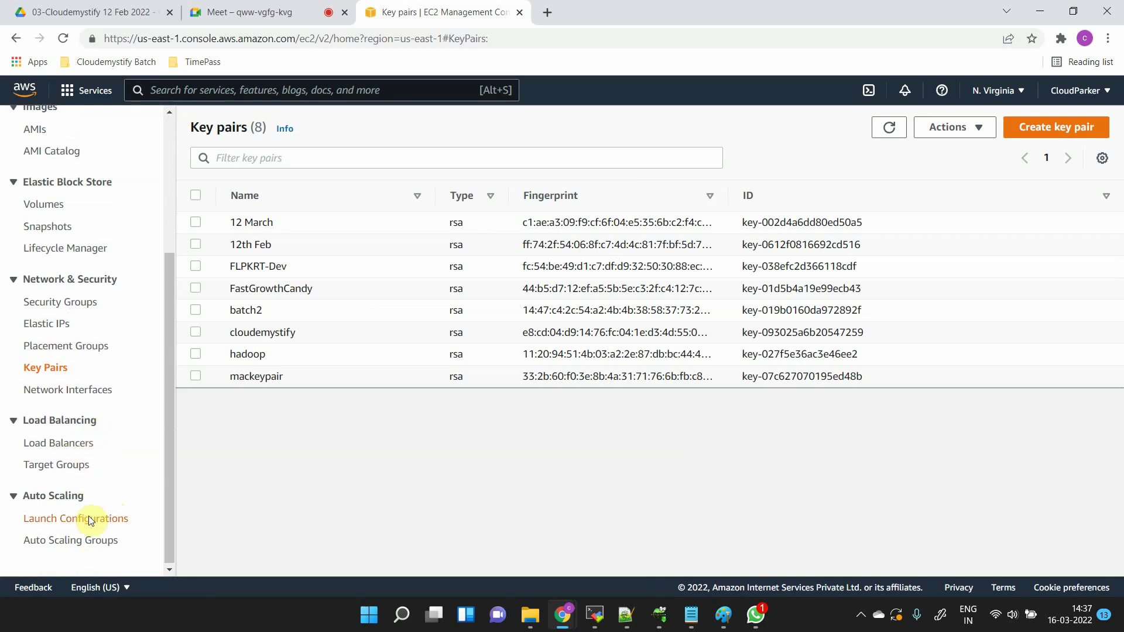
click(89, 519)
scroll(77, 335, up, 4)
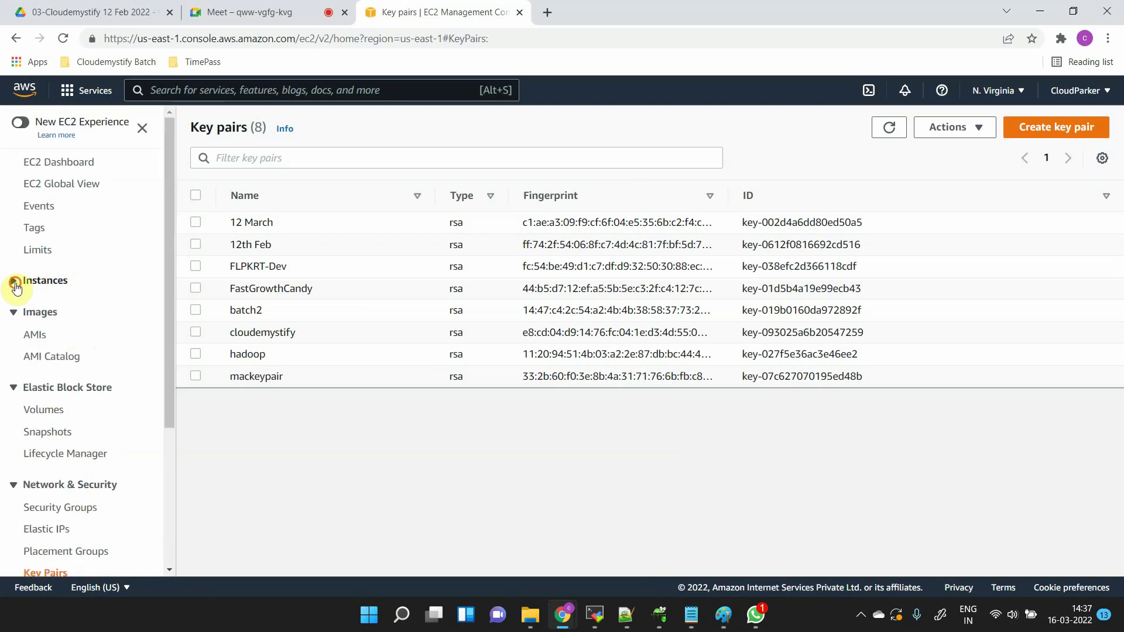
click(15, 284)
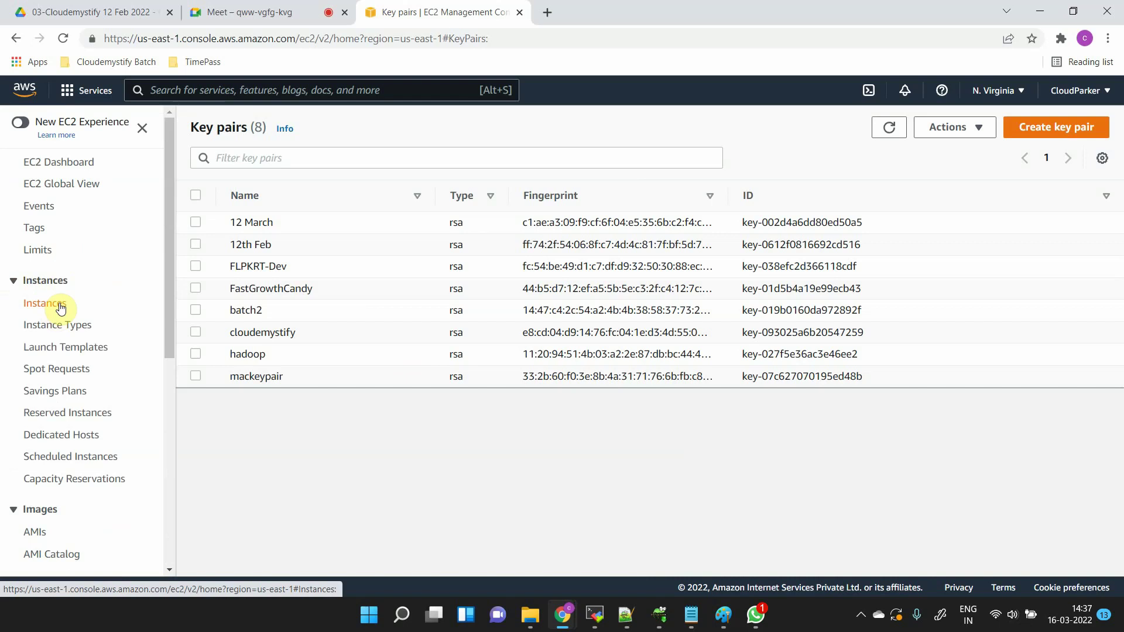
scroll(55, 306, down, 3)
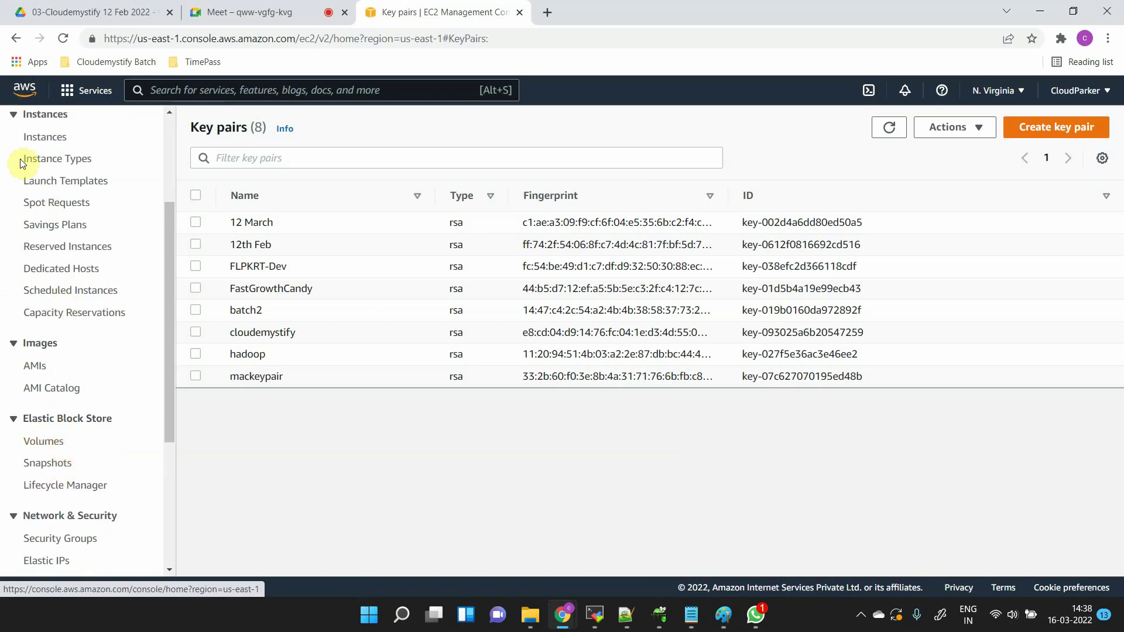
scroll(85, 274, up, 2)
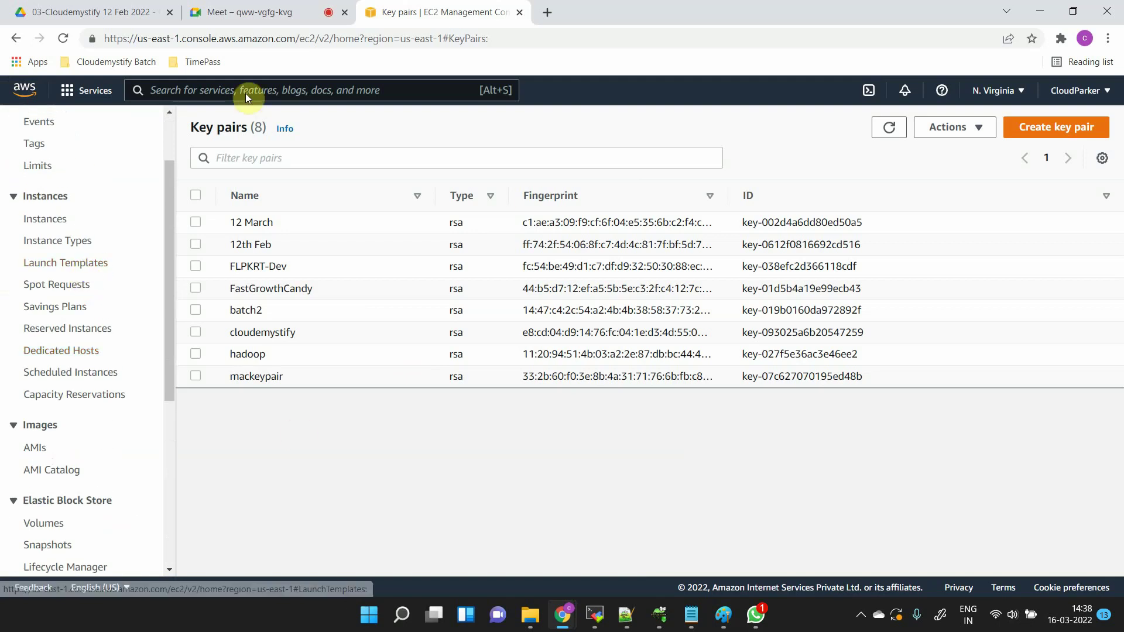
click(56, 224)
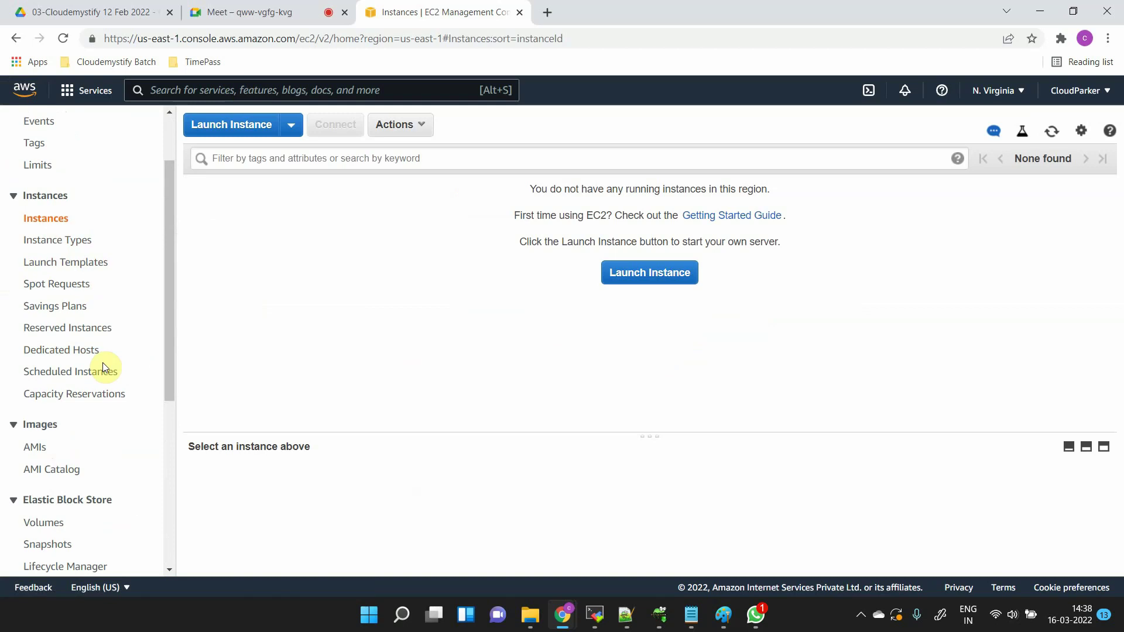
scroll(105, 366, down, 3)
click(47, 403)
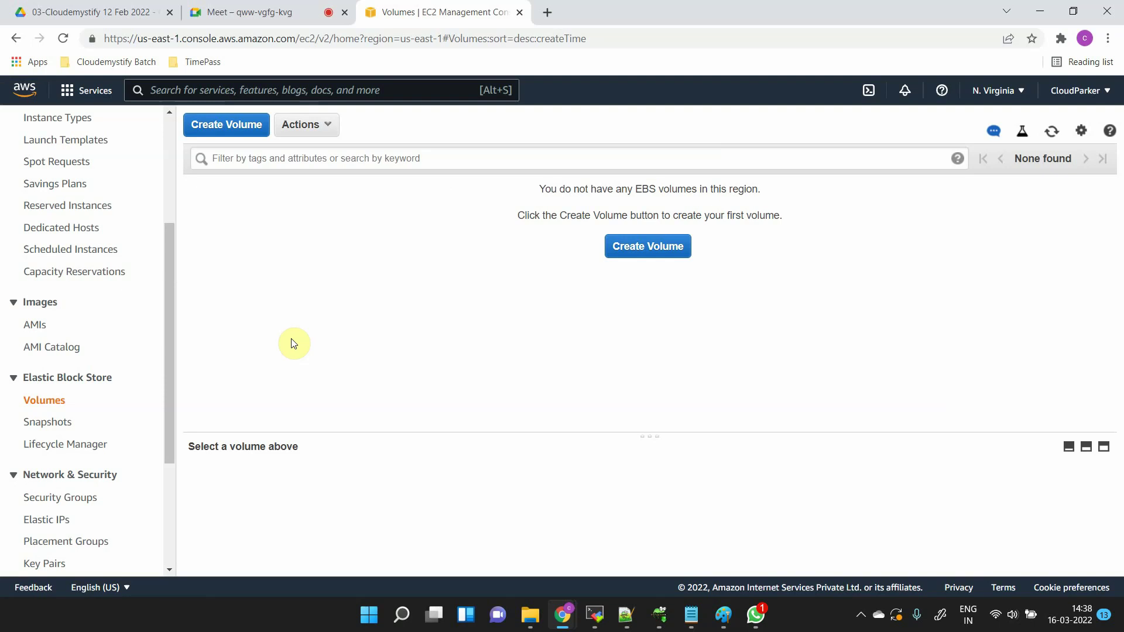
drag(166, 260, 178, 147)
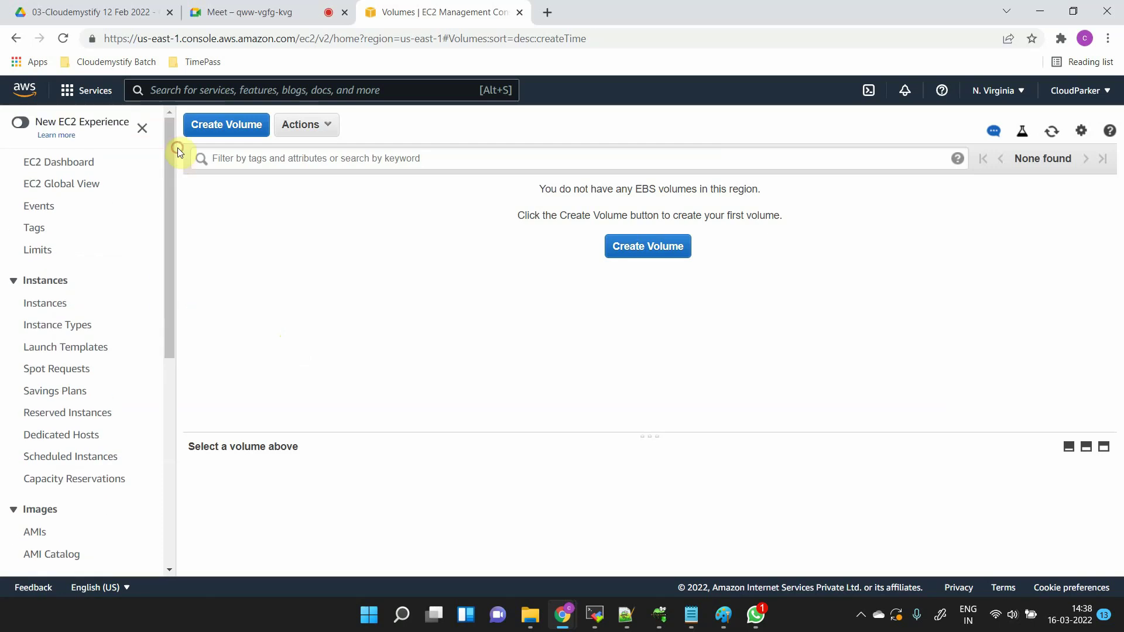
click(56, 304)
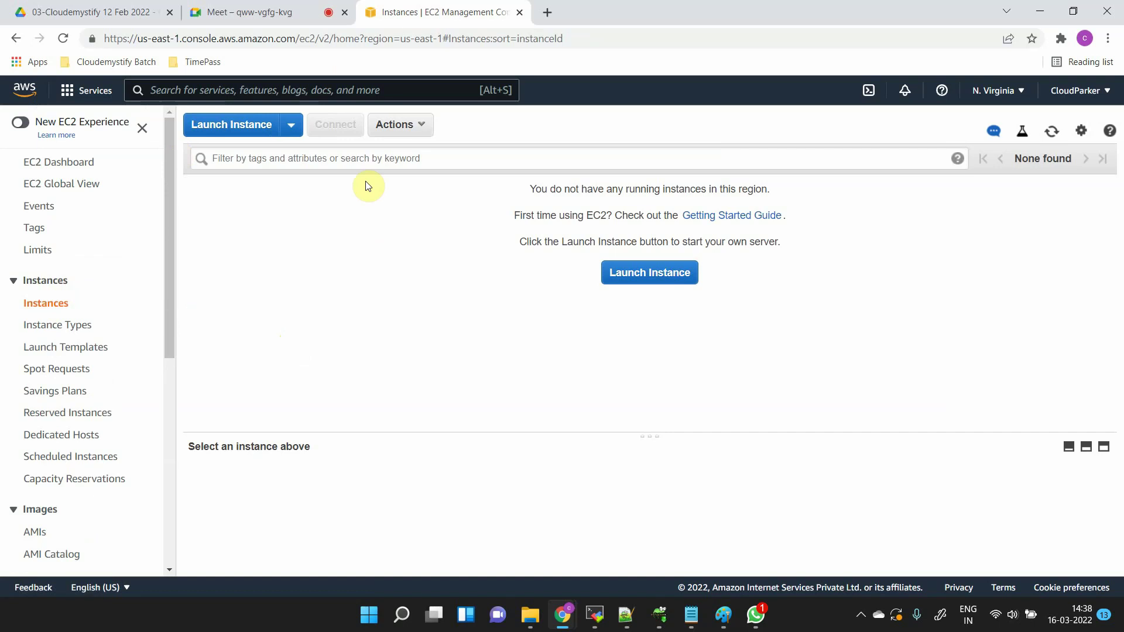
- Start a new instance launch and search the machine images for 'ubuntu'
click(233, 125)
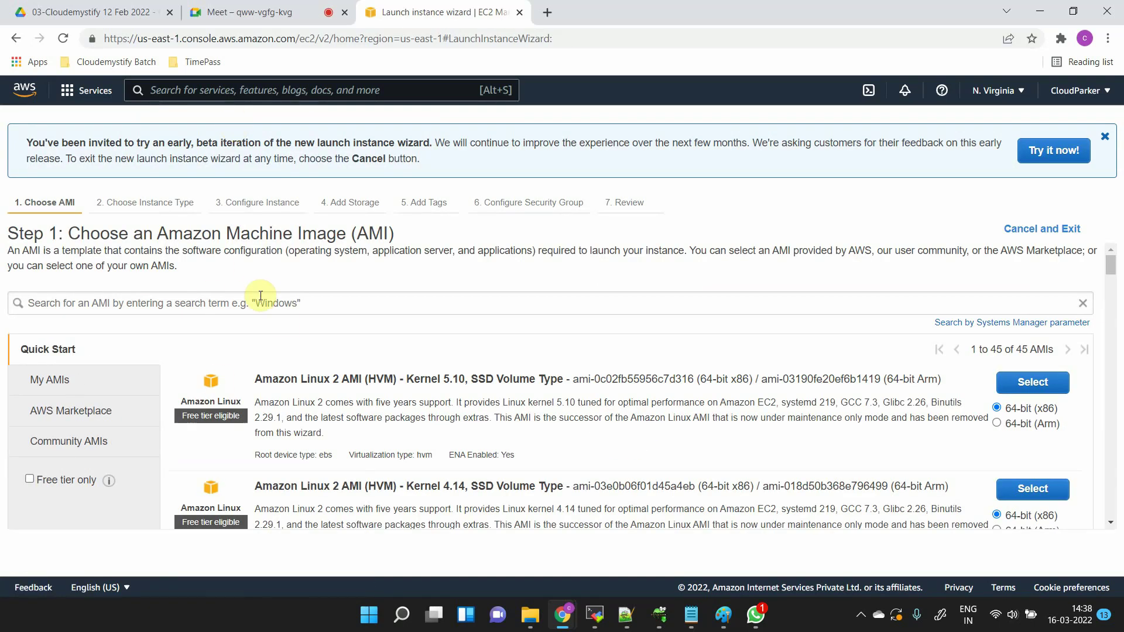
click(259, 300)
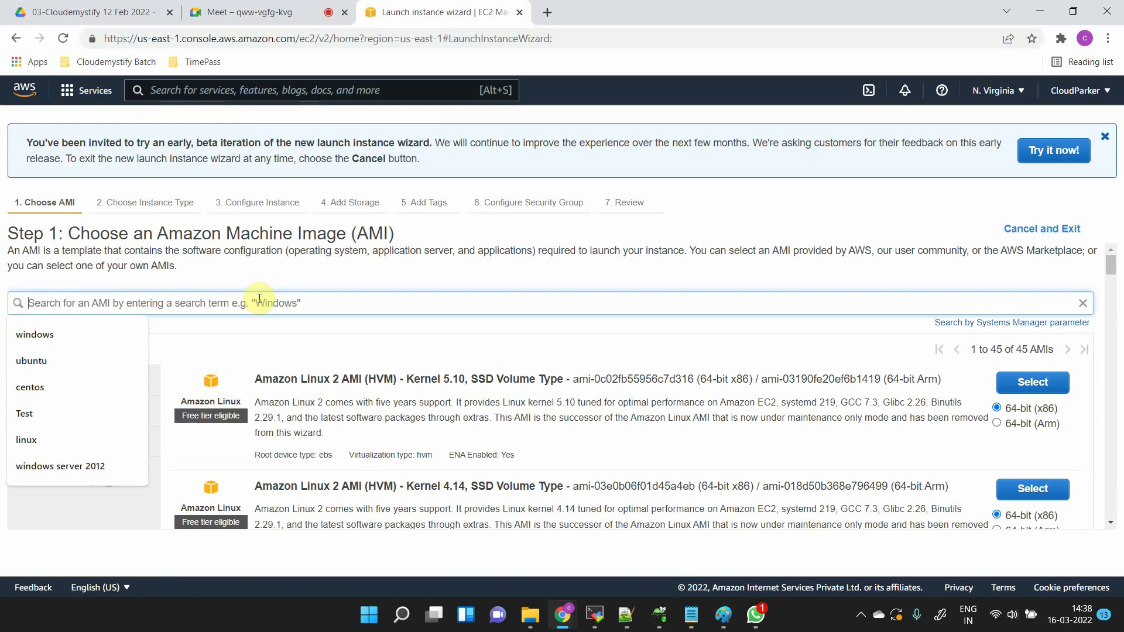
text(ubuntu)
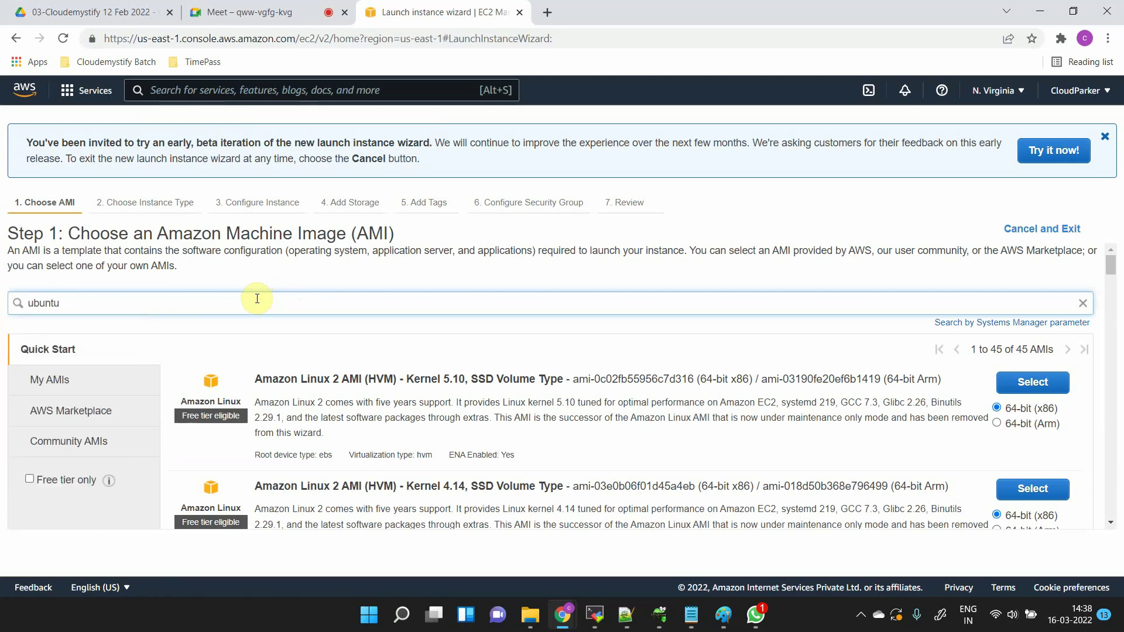
key(Return)
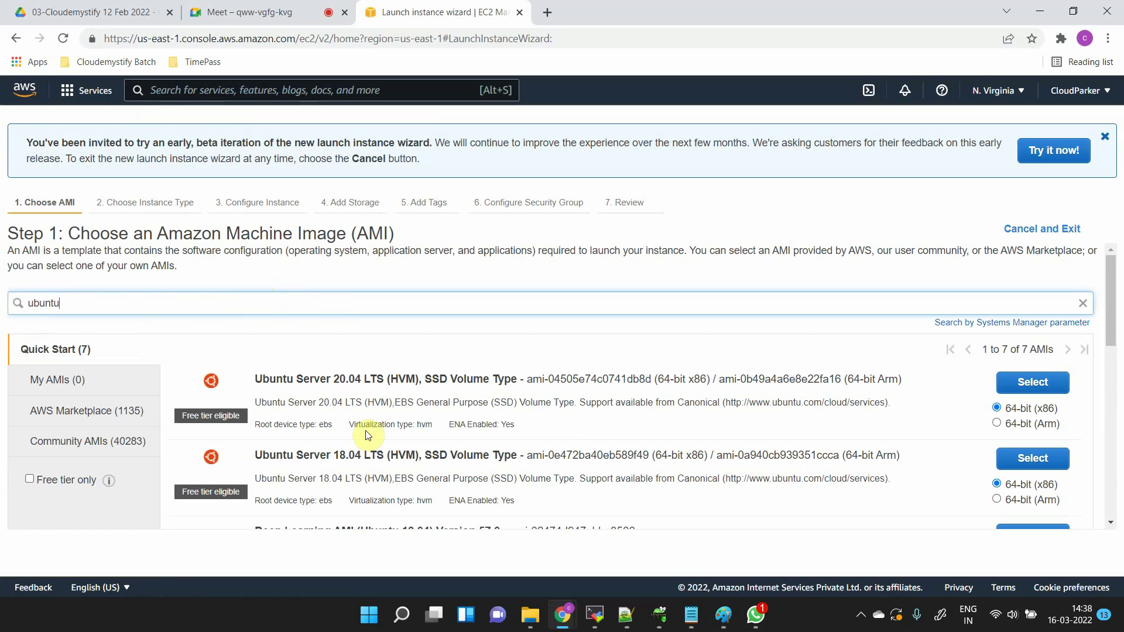
scroll(368, 433, down, 2)
scroll(367, 434, up, 1)
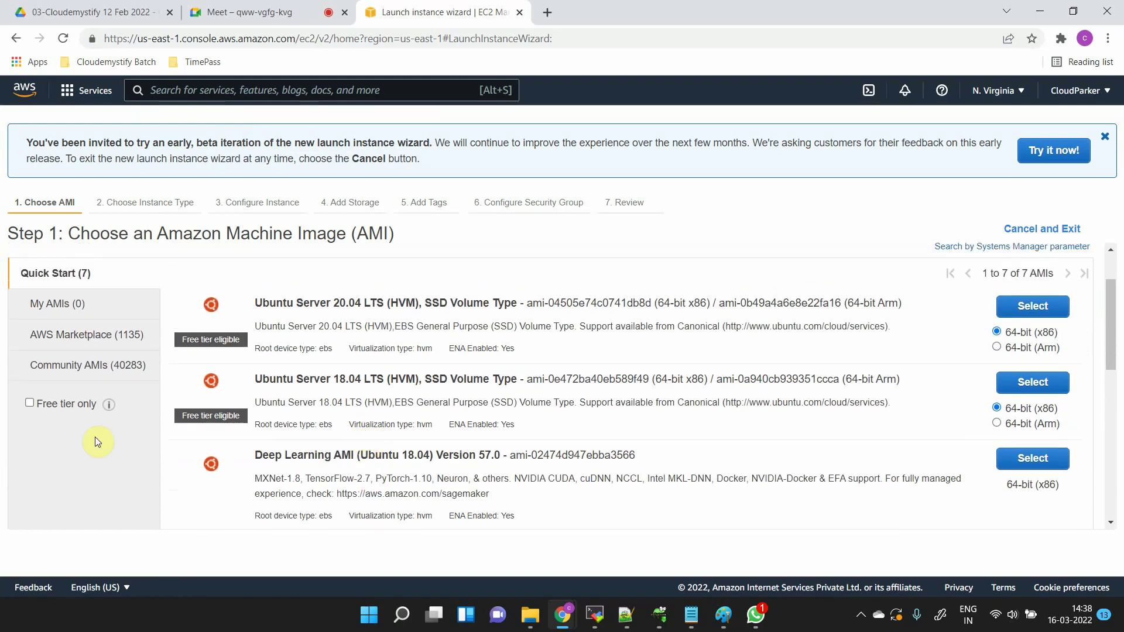
- Filter to free tier only and select Ubuntu Server 18.04 LTS
click(29, 403)
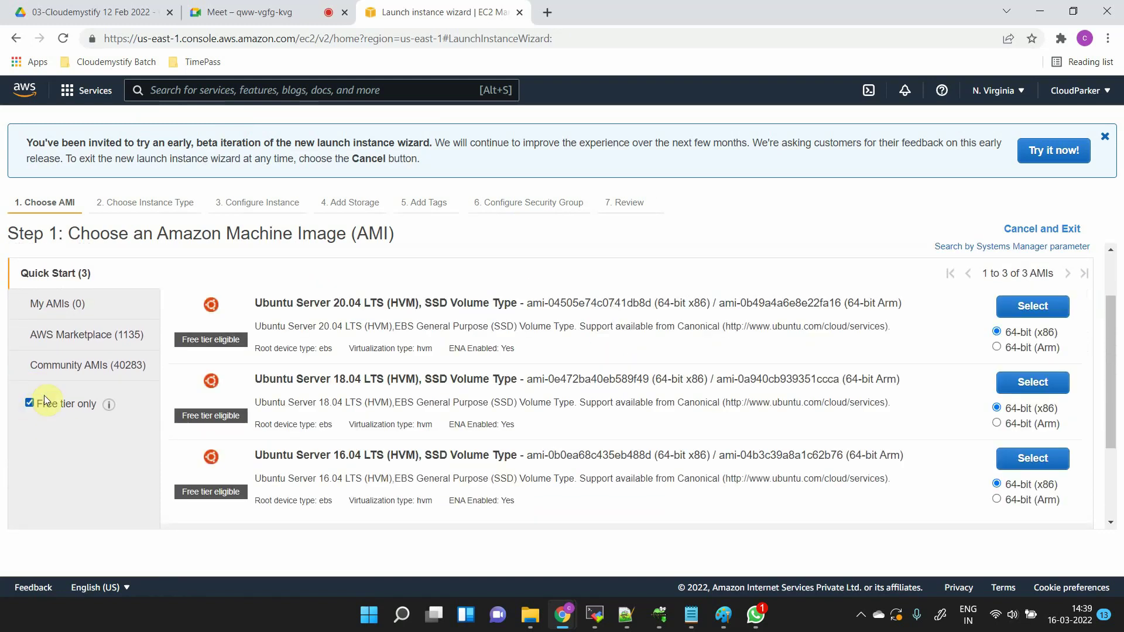
scroll(469, 384, down, 2)
scroll(470, 385, up, 4)
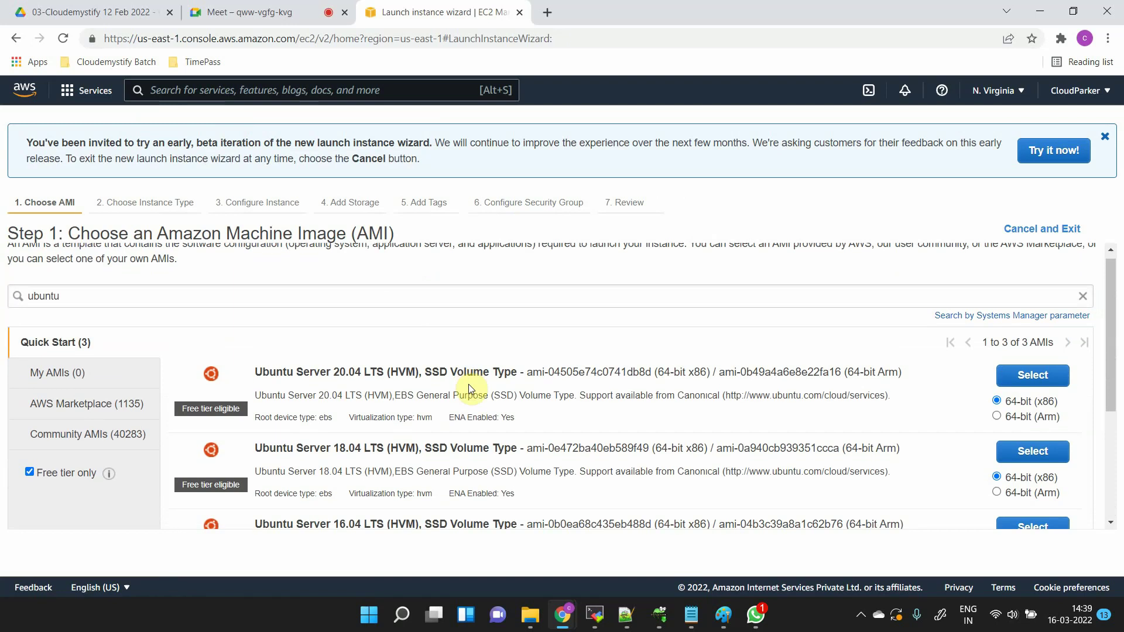
scroll(468, 384, down, 3)
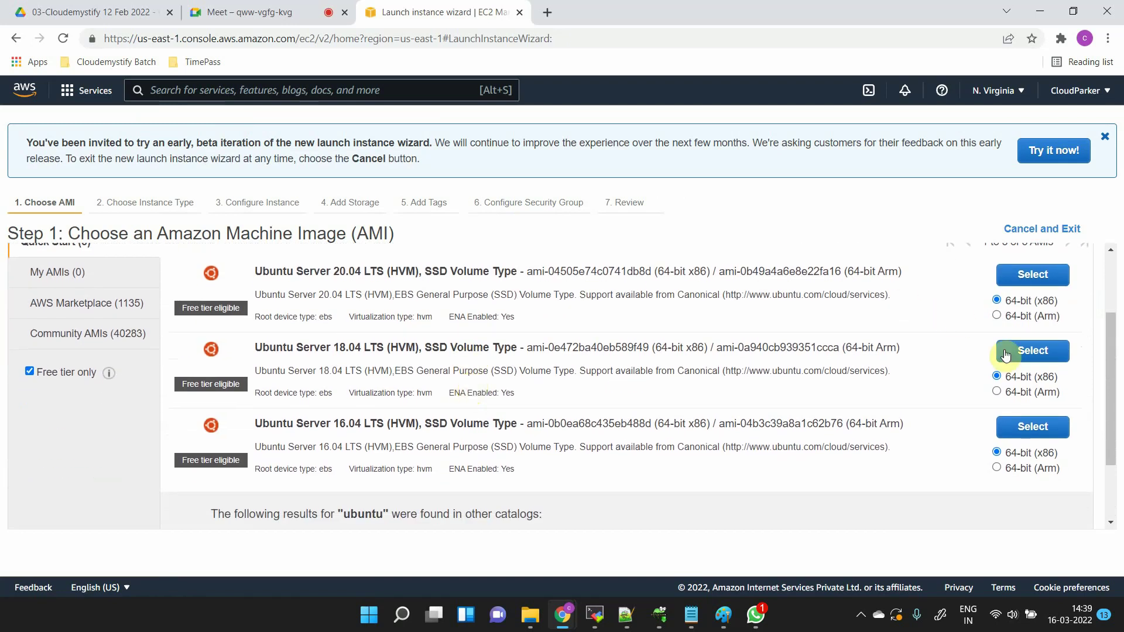
click(1004, 352)
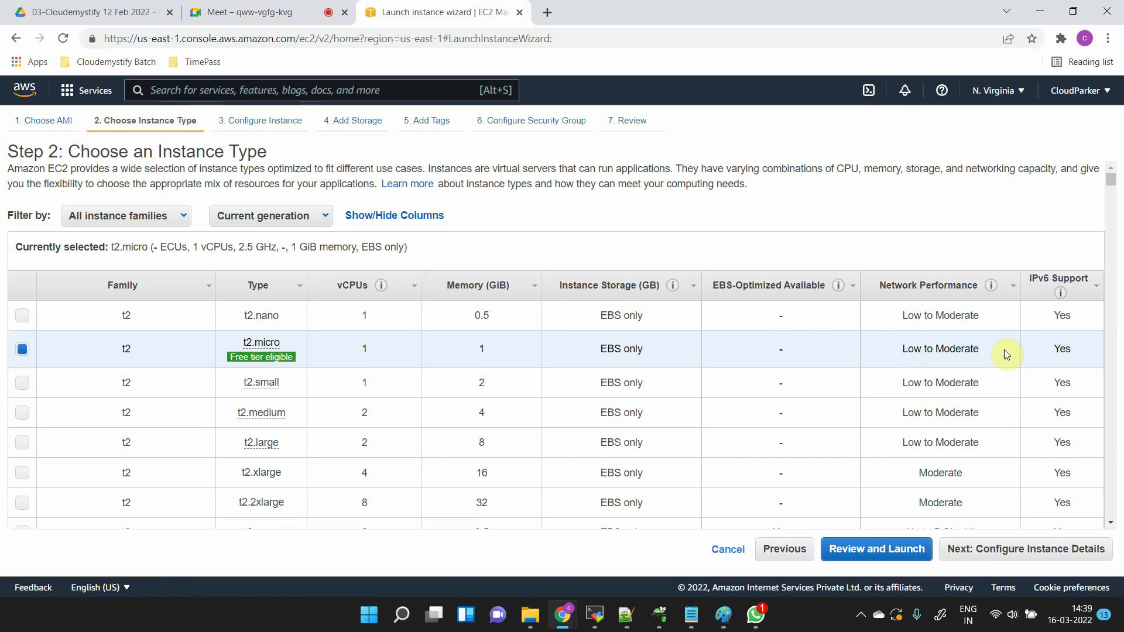
mouse_move(227, 377)
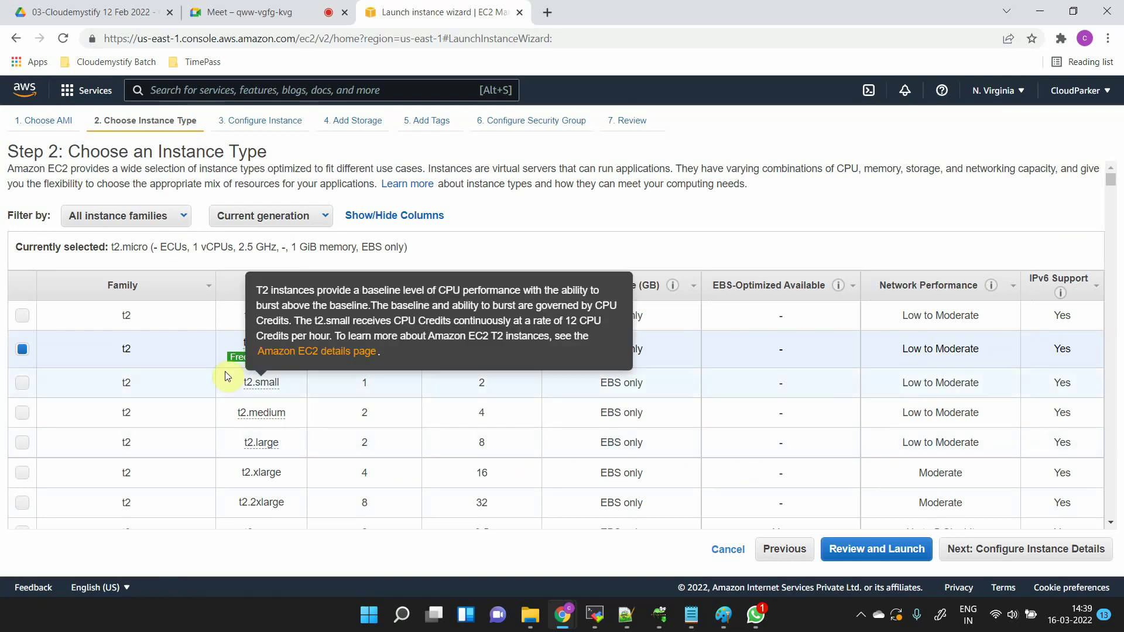
mouse_move(269, 359)
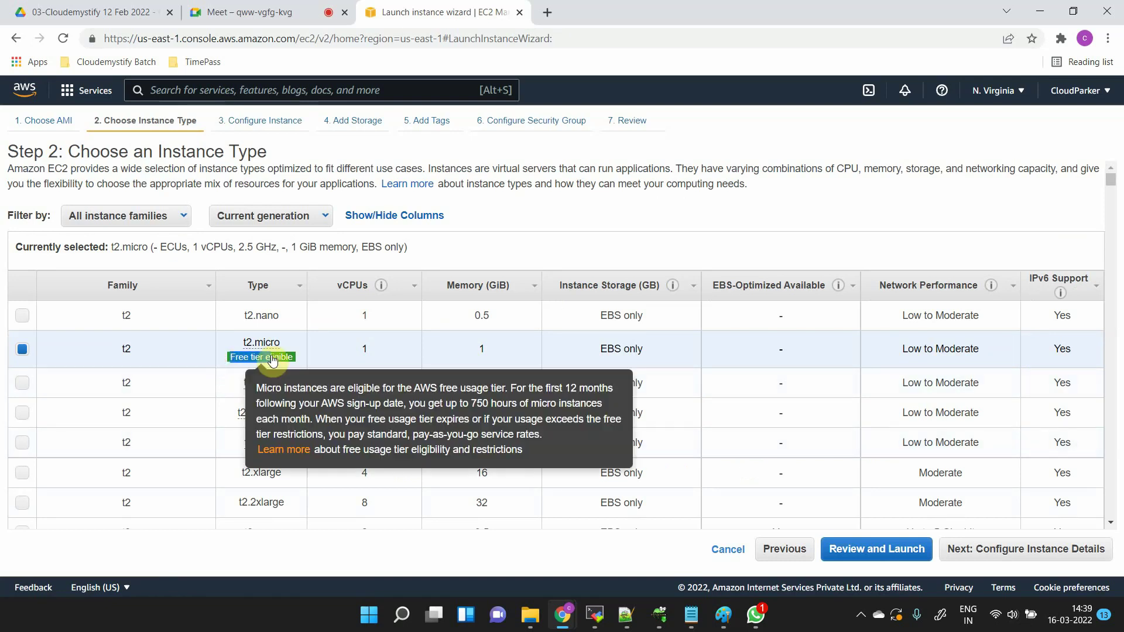
click(303, 352)
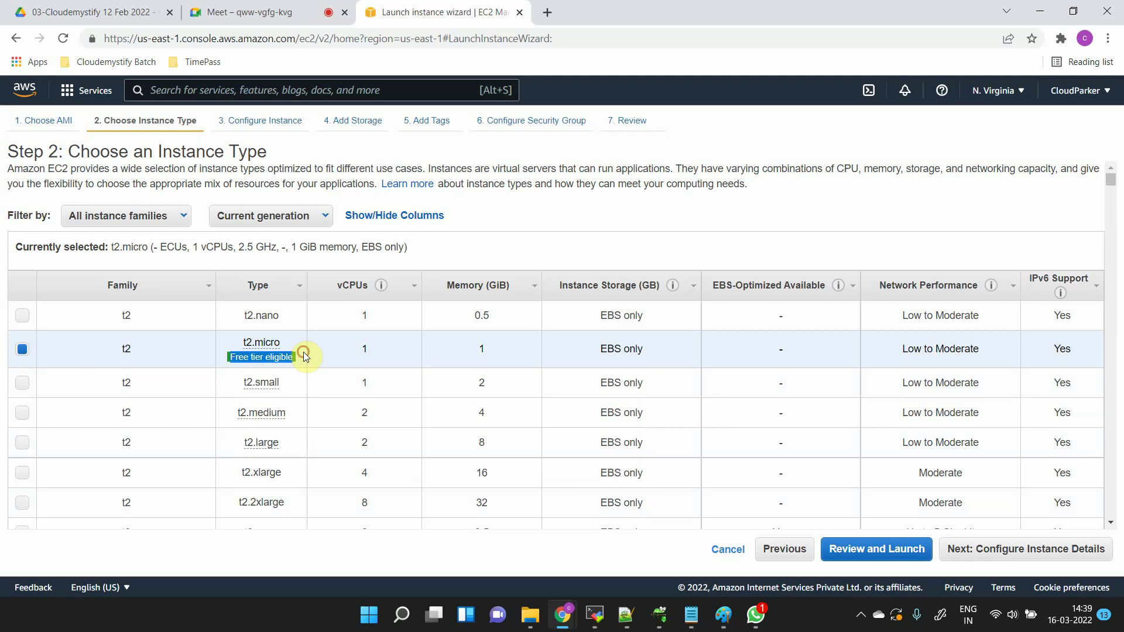
click(303, 352)
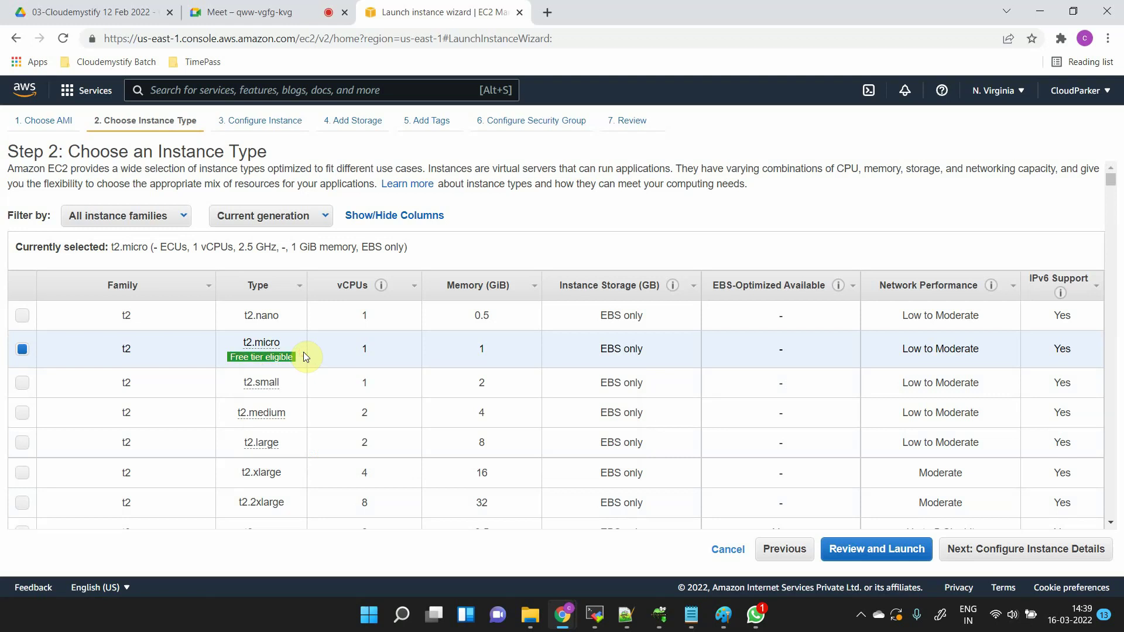
- Continue to Configure Instance Details, keeping the number of instances at 1
click(1052, 550)
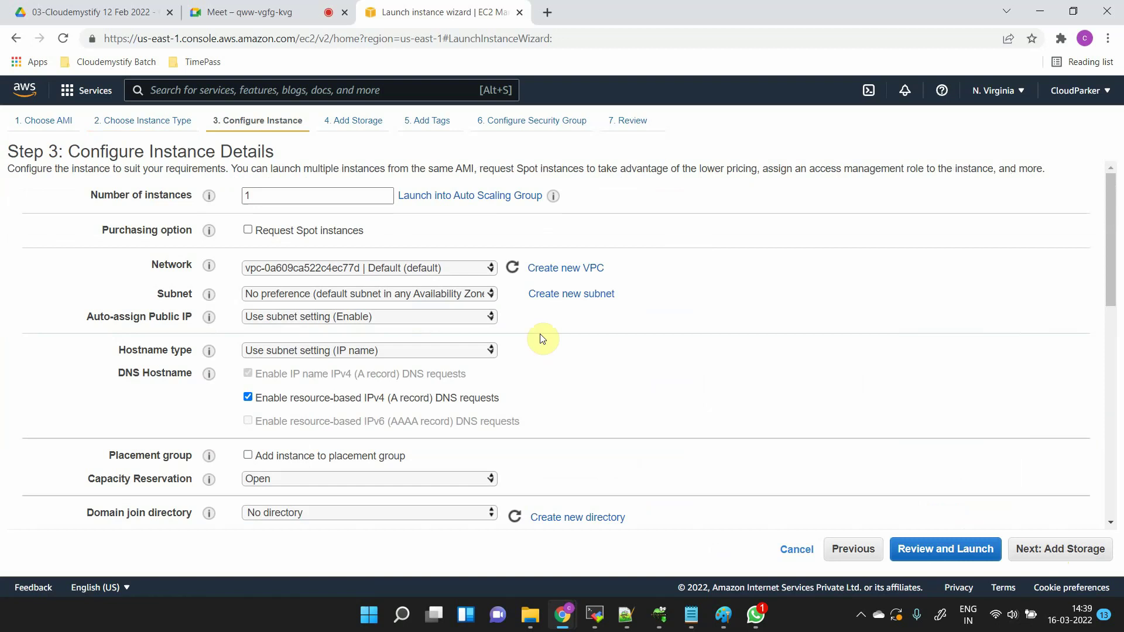
click(257, 200)
double_click(257, 200)
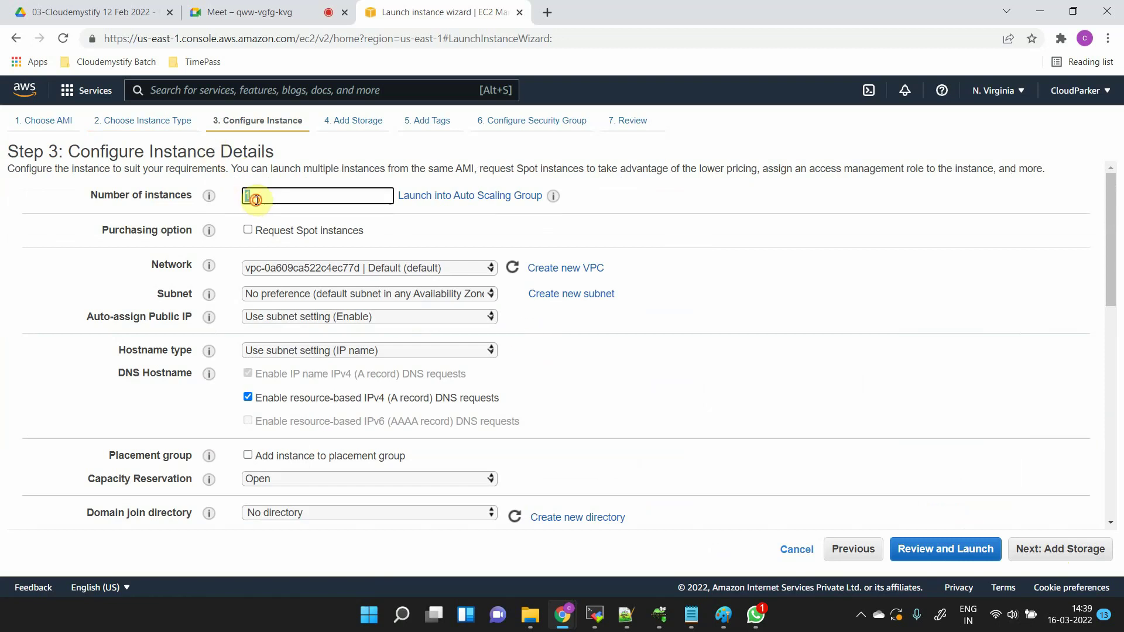
click(454, 241)
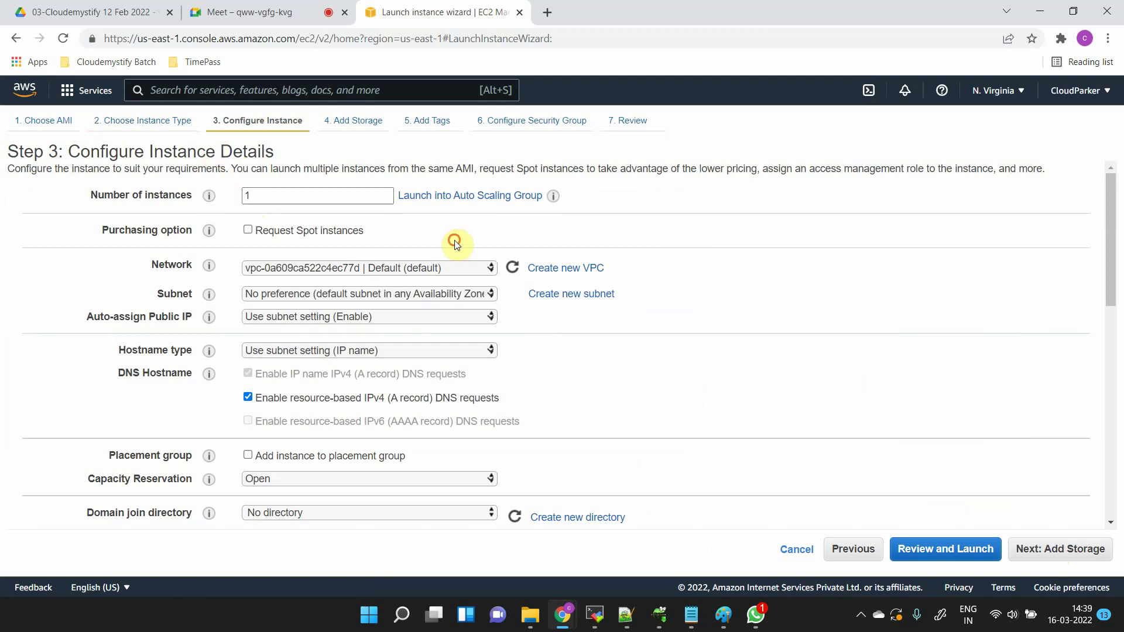
mouse_move(201, 297)
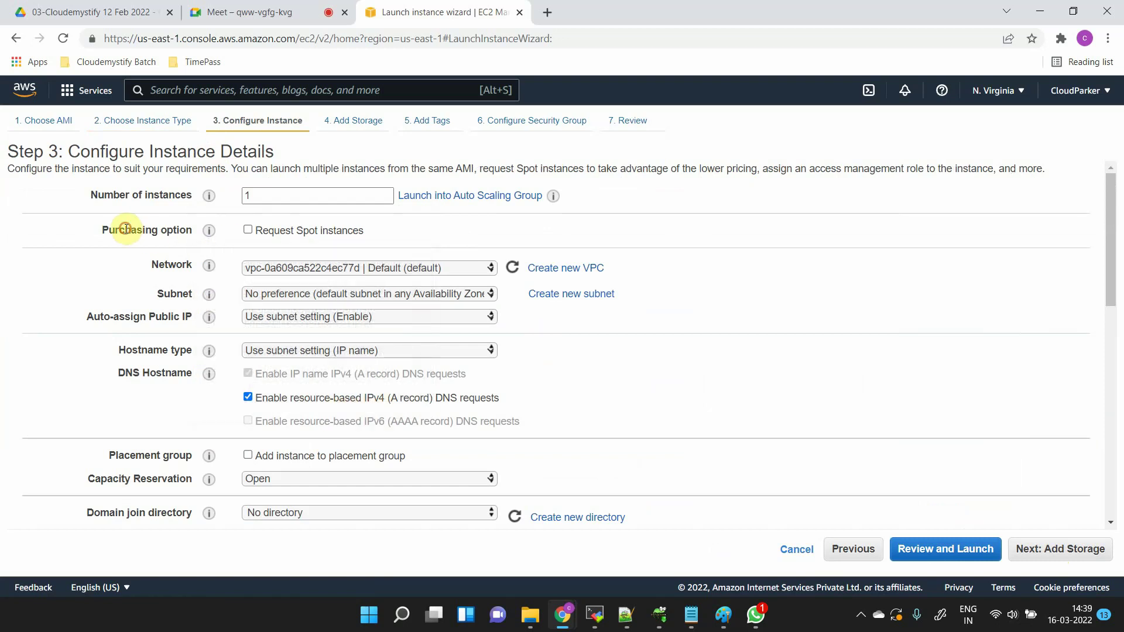
drag(126, 229, 187, 232)
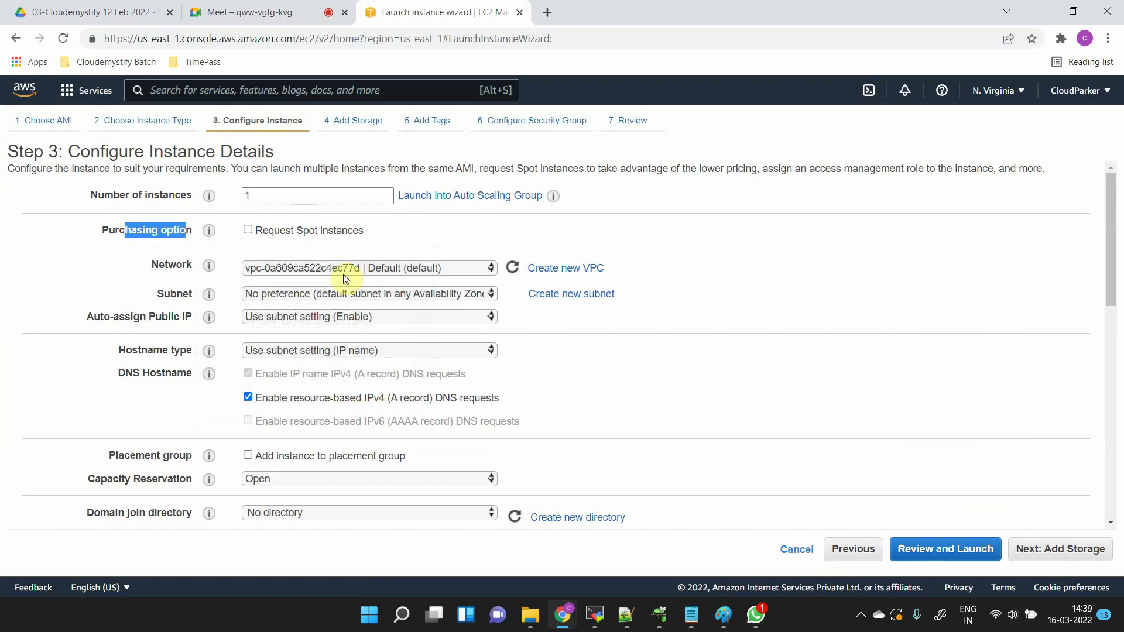
double_click(137, 228)
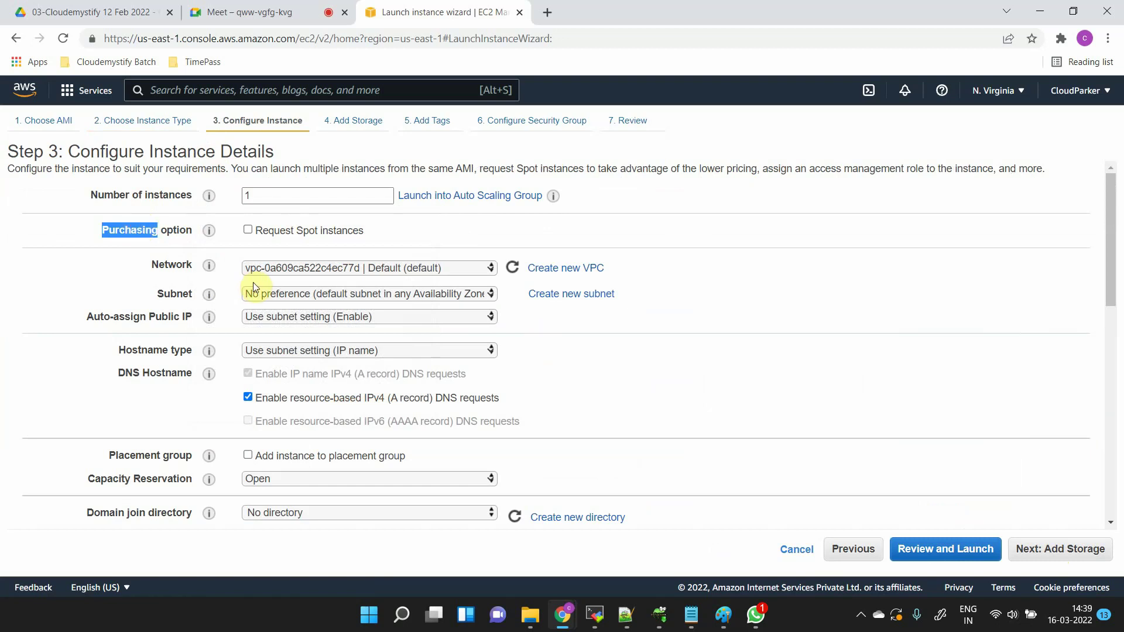
- Keep Network on the default VPC and bring up the available subnets
click(292, 268)
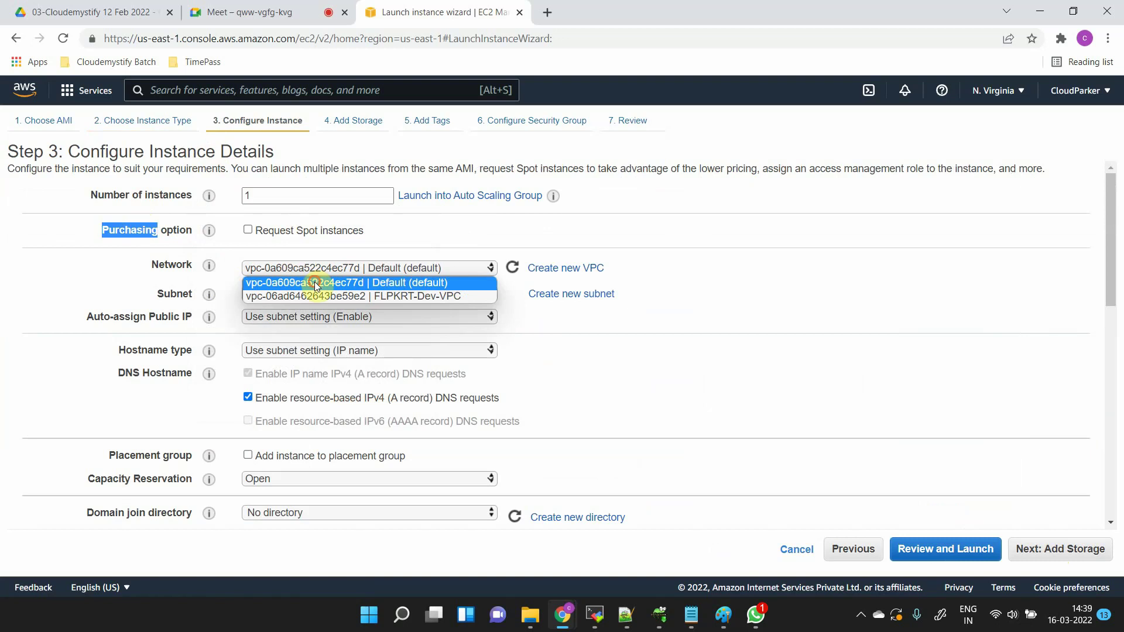
click(315, 283)
click(419, 268)
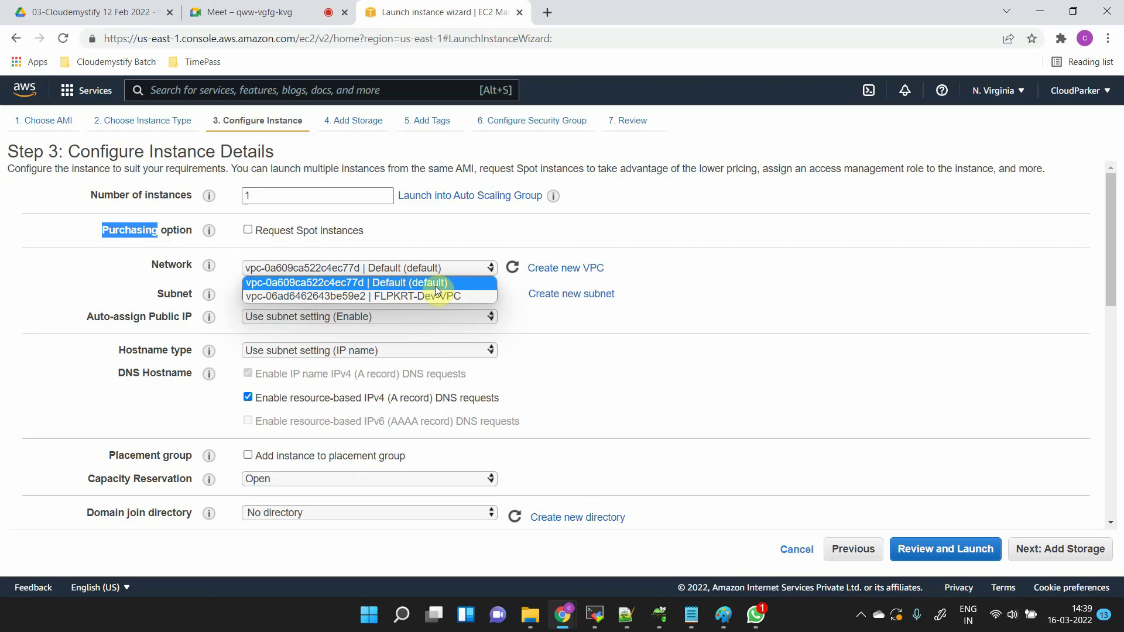
click(435, 285)
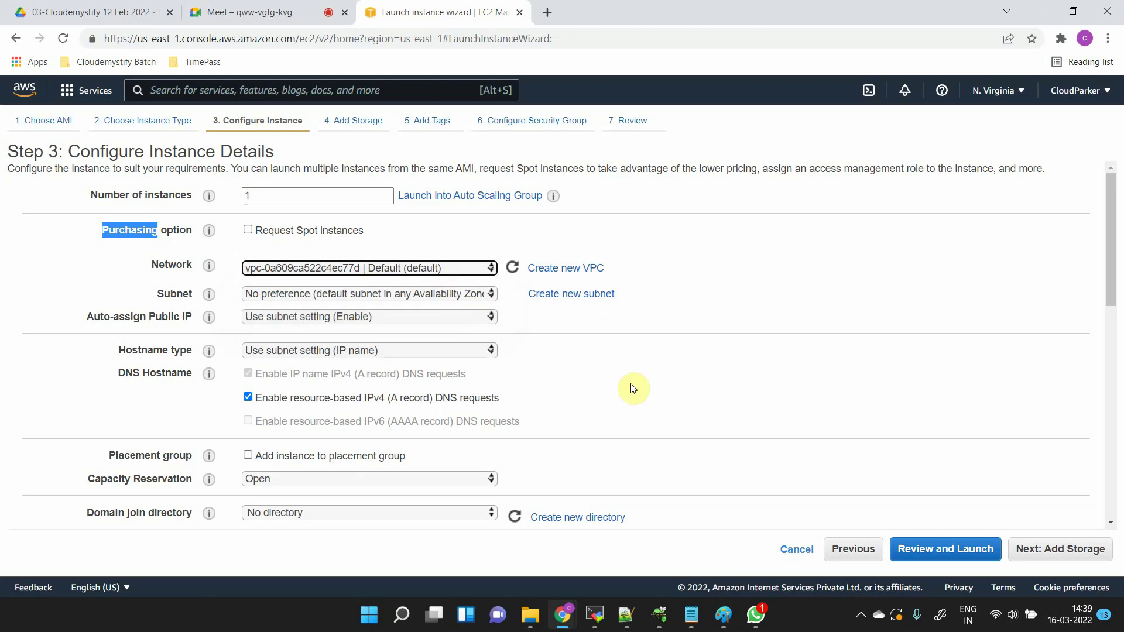
click(309, 294)
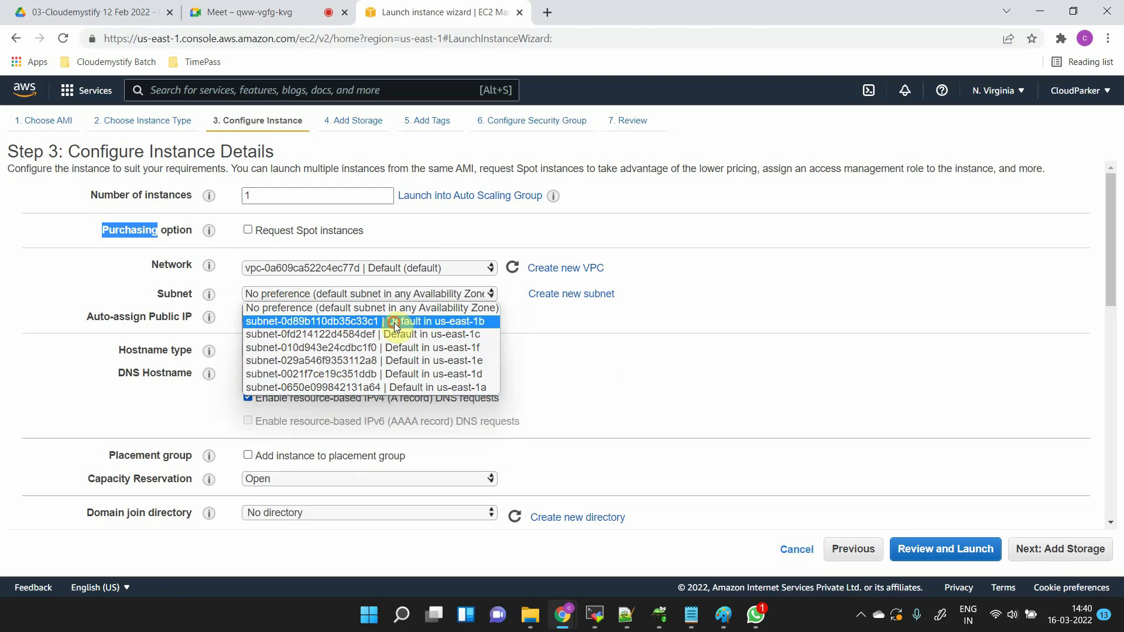
- Choose the default us-east-1b subnet and set Auto-assign Public IP to Enable
click(394, 322)
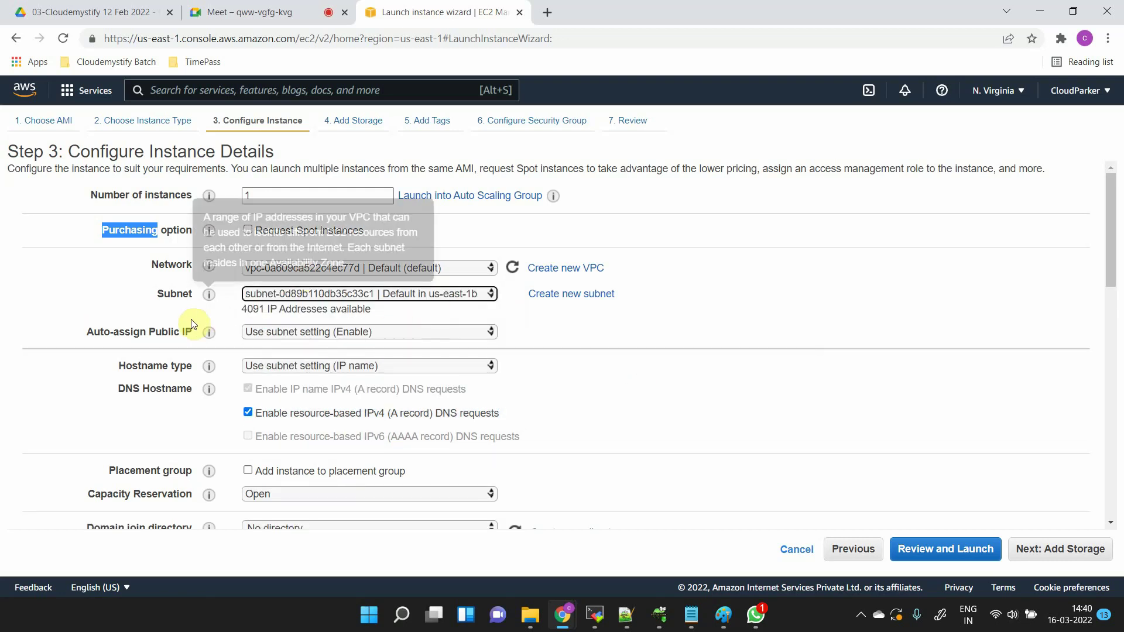
click(370, 335)
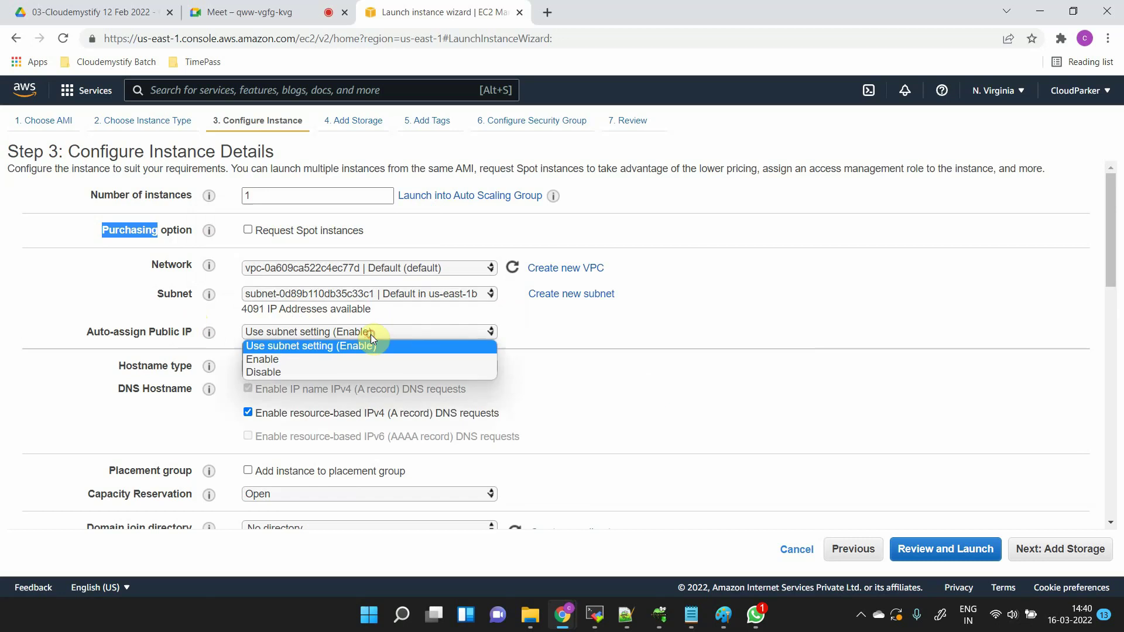
click(347, 374)
click(642, 432)
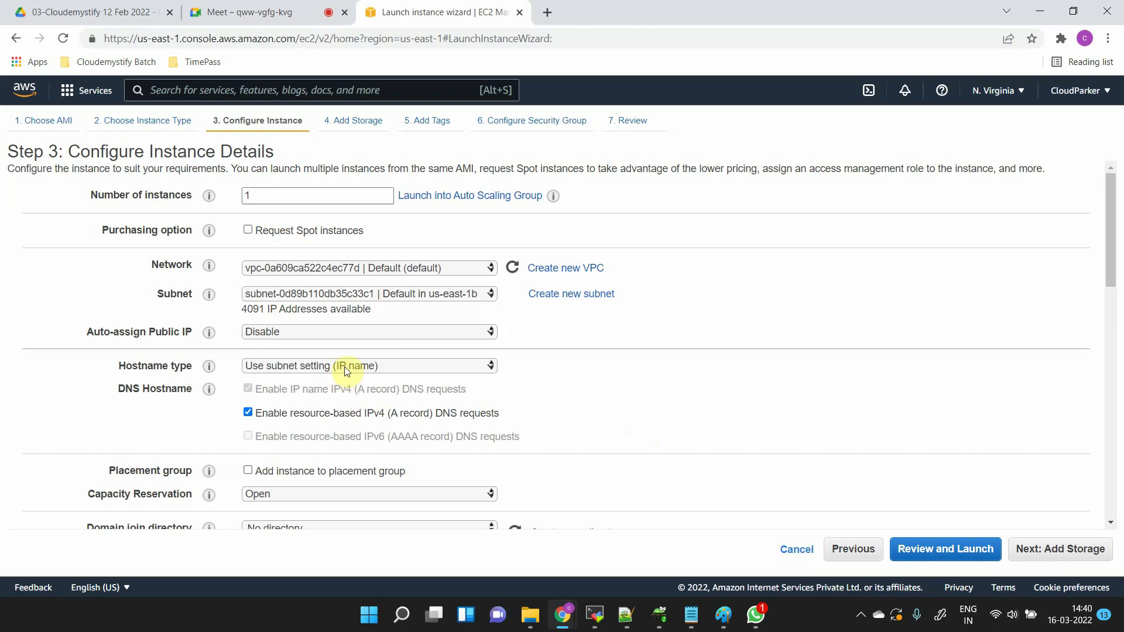
click(335, 332)
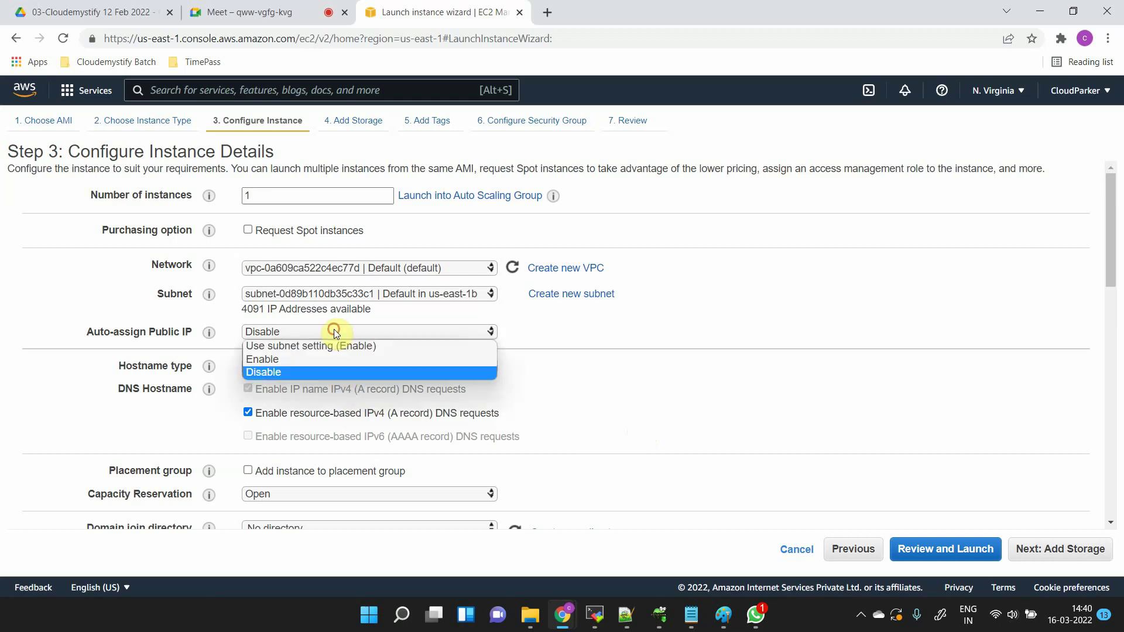
click(315, 359)
click(657, 378)
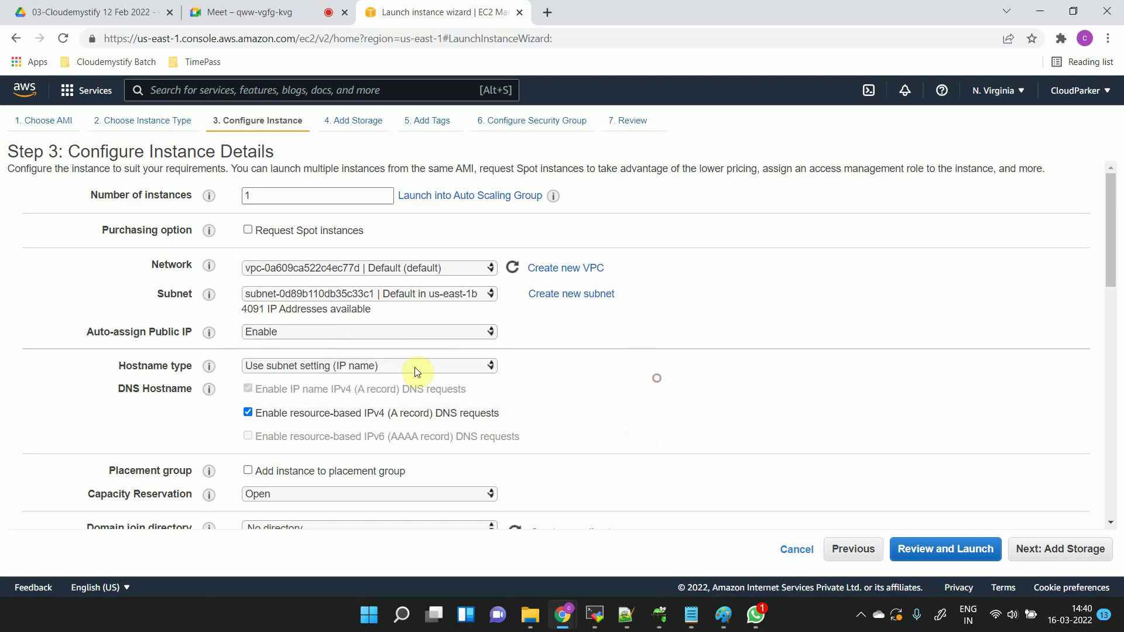
scroll(276, 378, down, 1)
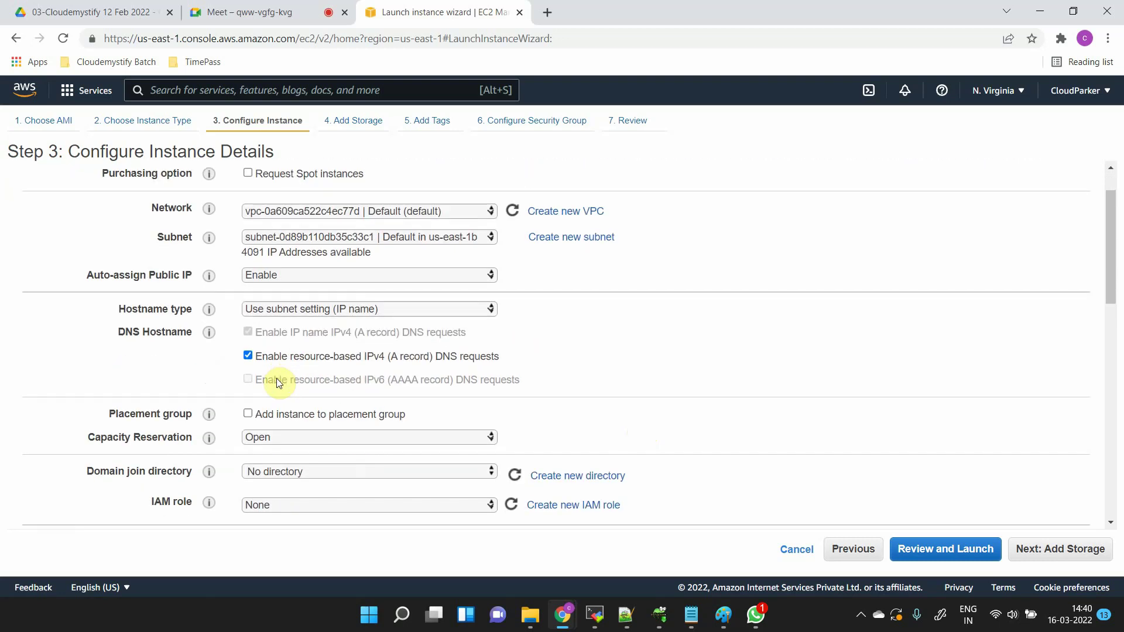
scroll(543, 358, down, 3)
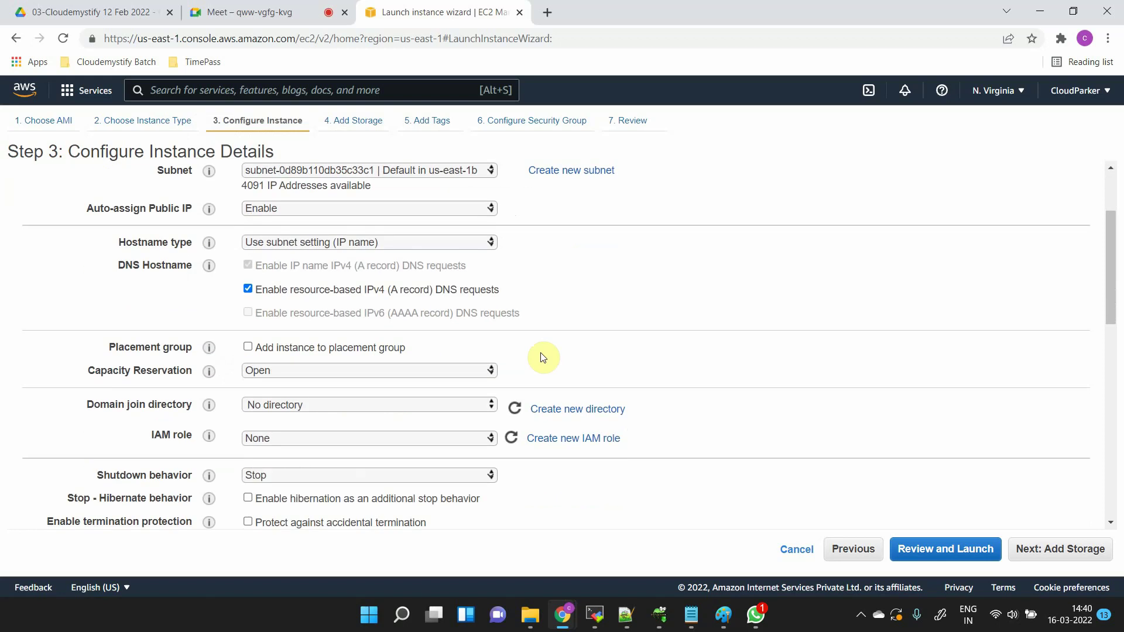
scroll(542, 358, down, 6)
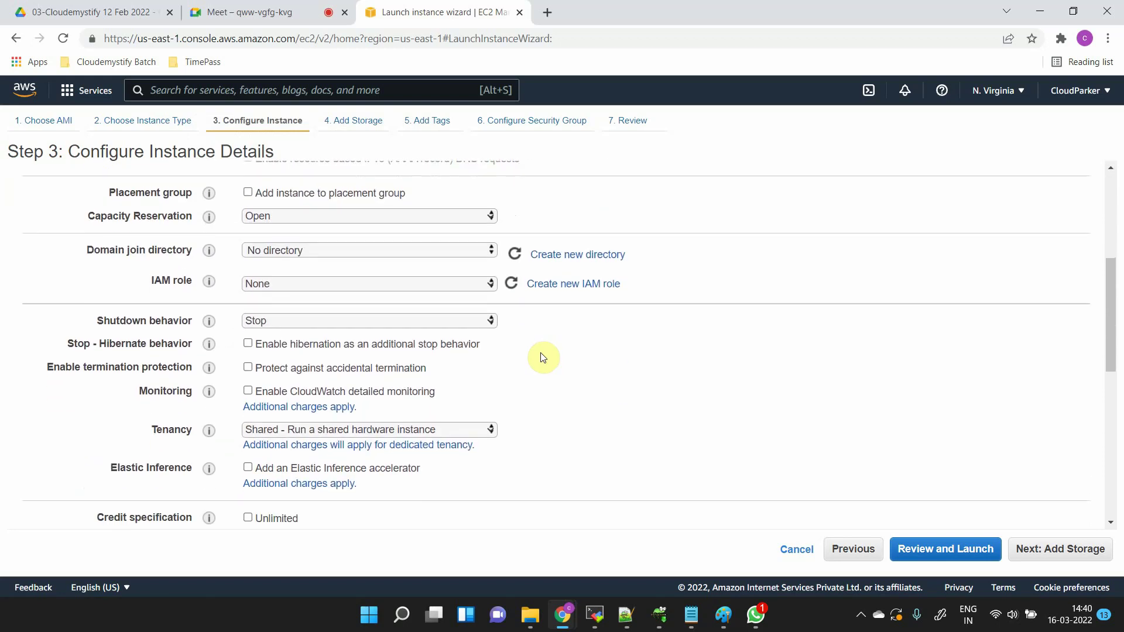
scroll(542, 357, up, 6)
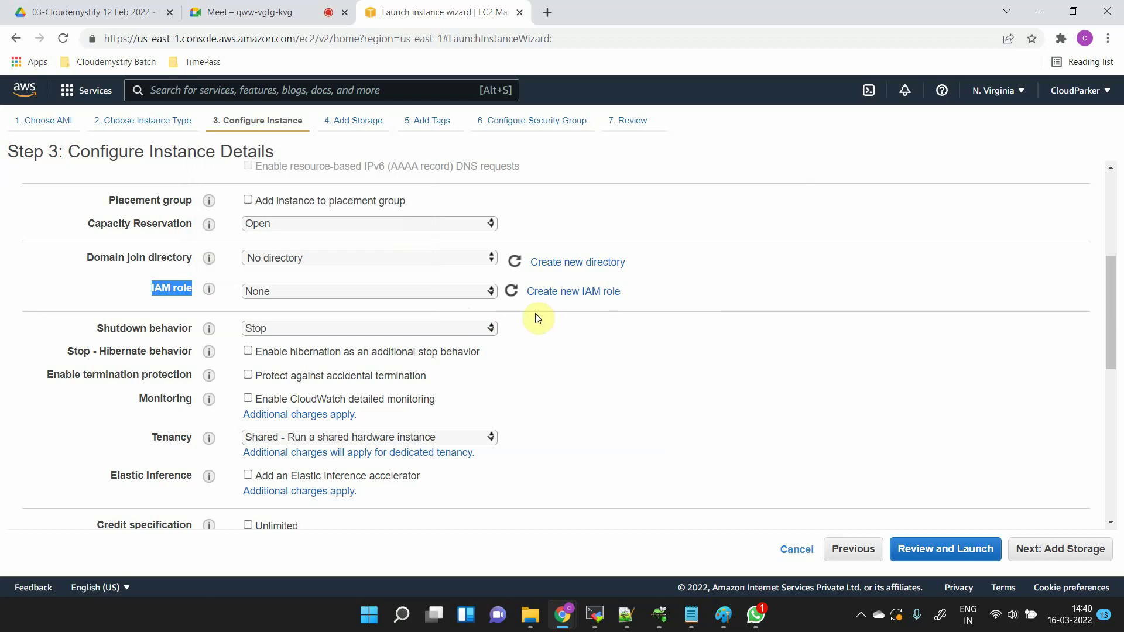
click(266, 328)
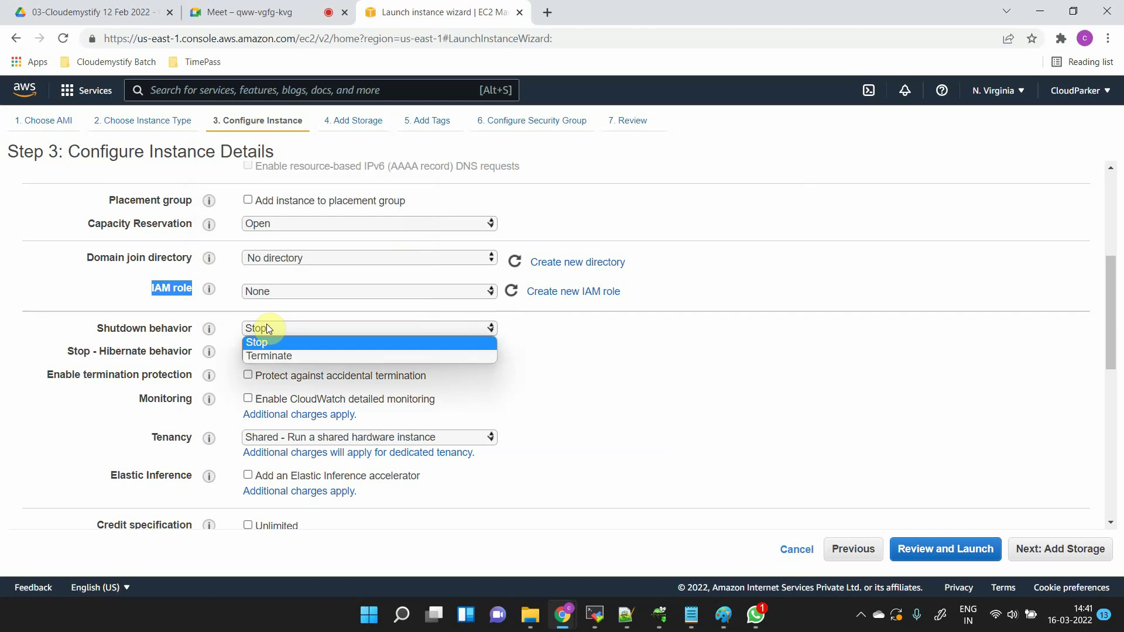
click(304, 357)
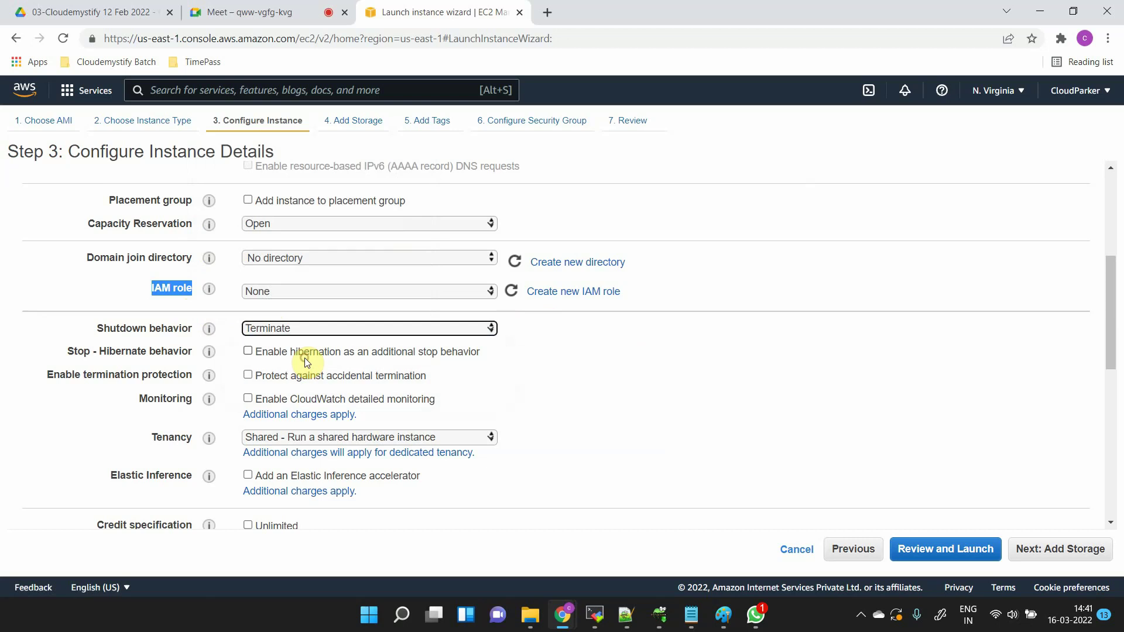
click(291, 329)
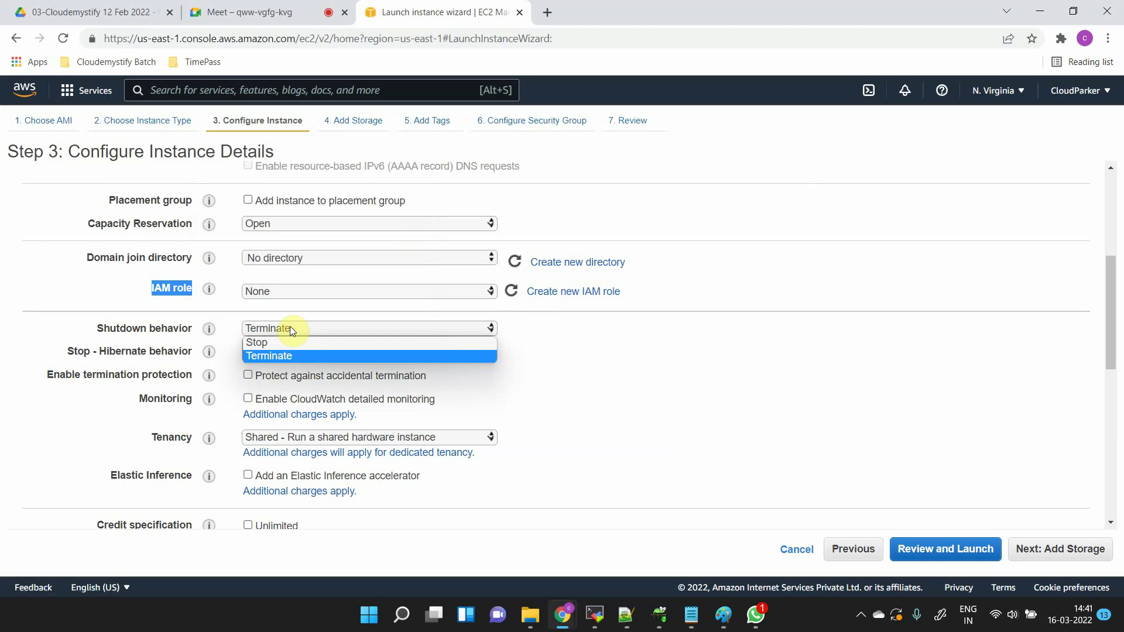
click(283, 340)
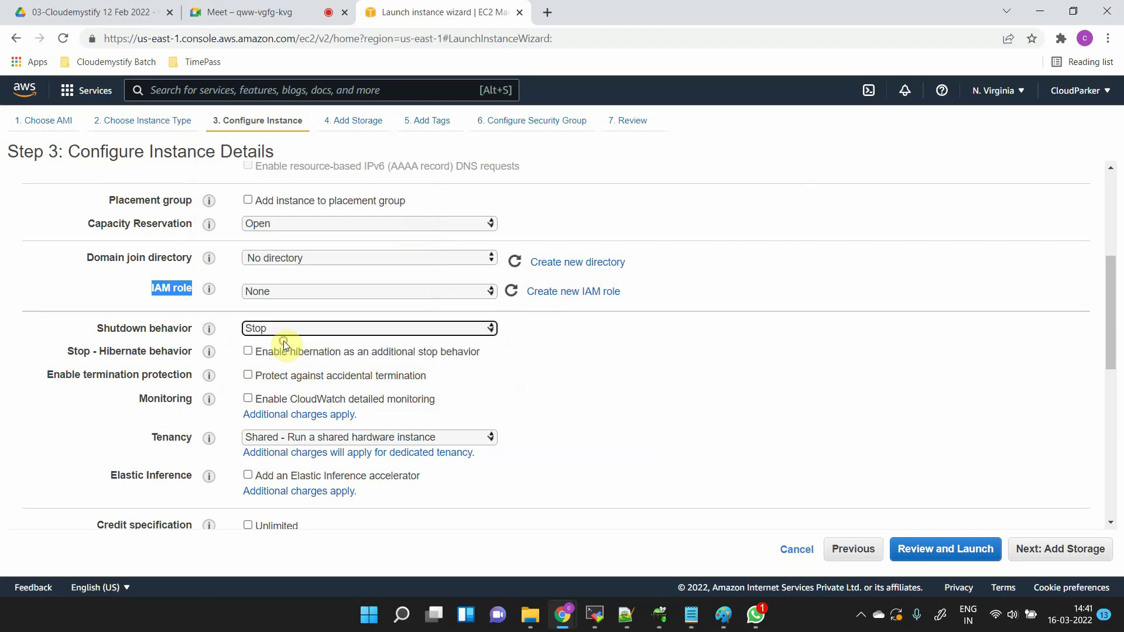
click(557, 405)
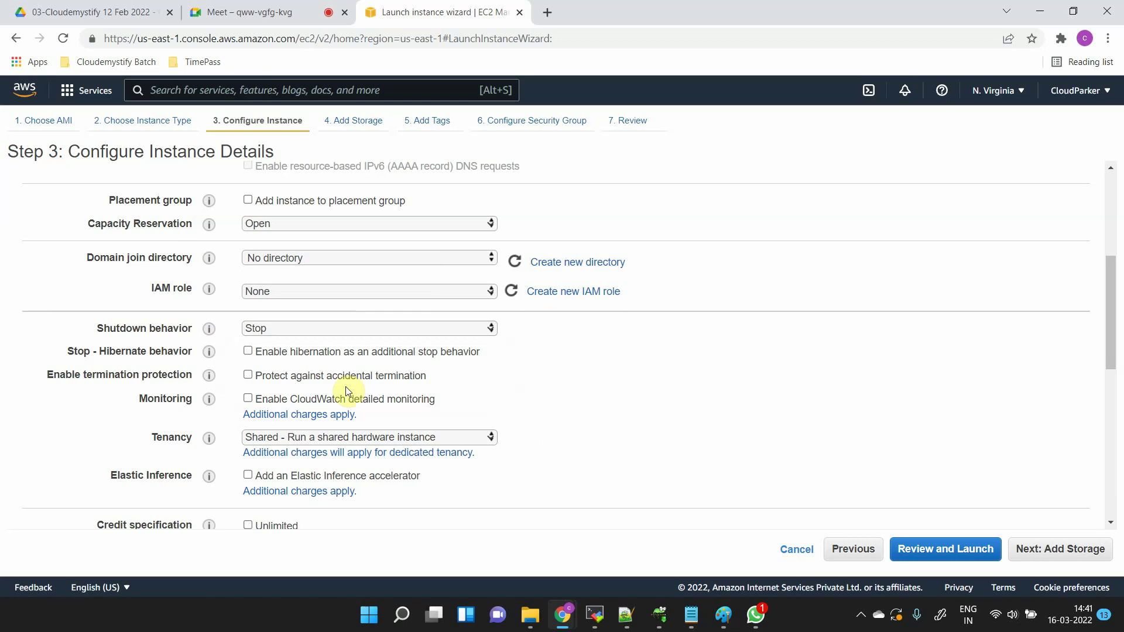
scroll(296, 389, down, 1)
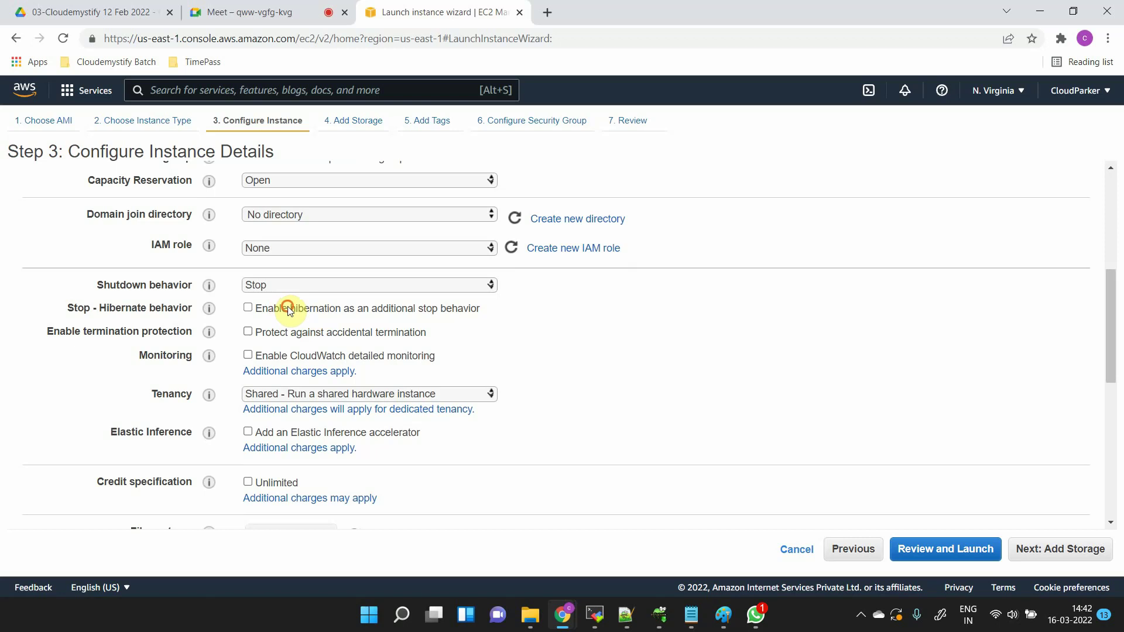
- Tick 'Protect against accidental termination', leaving hibernation and other options unchecked
drag(290, 307, 436, 308)
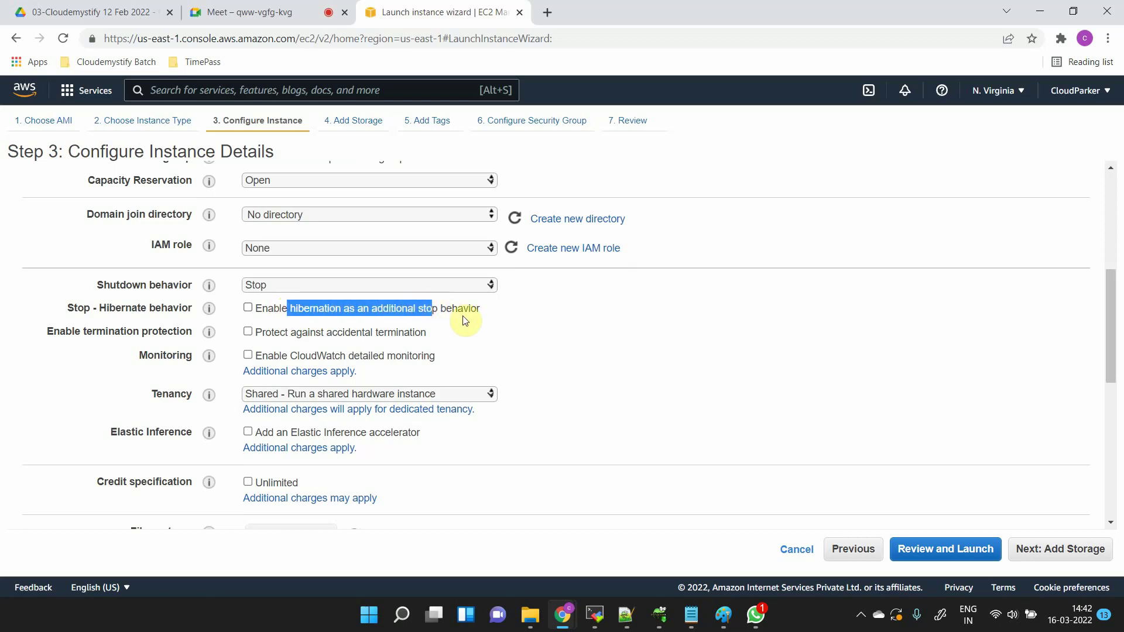
click(465, 321)
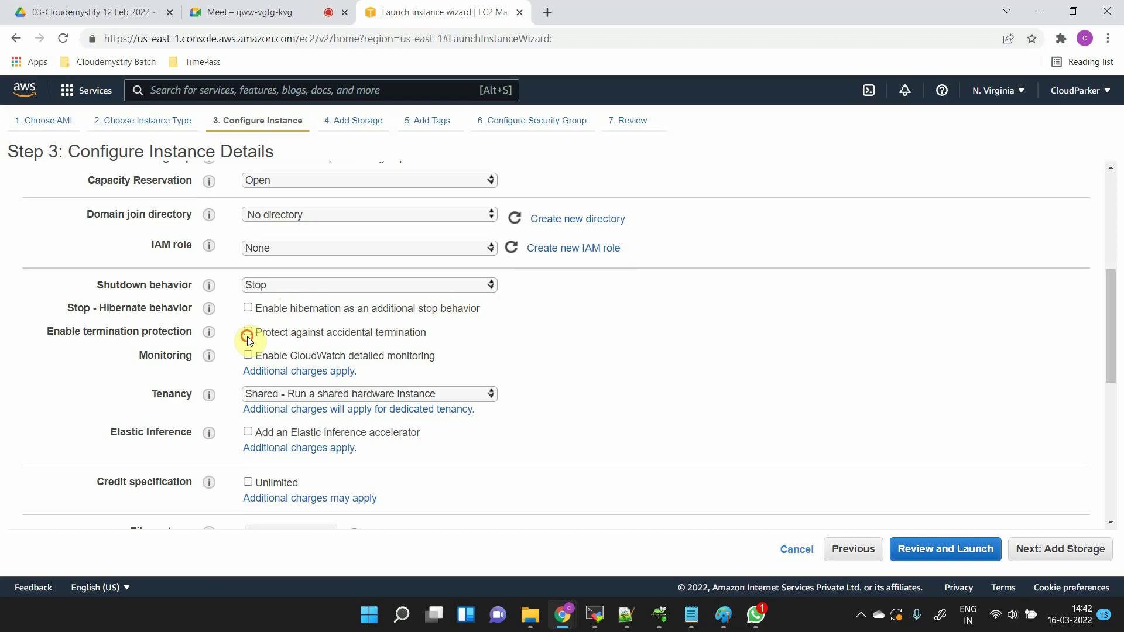
drag(249, 338, 271, 339)
click(271, 339)
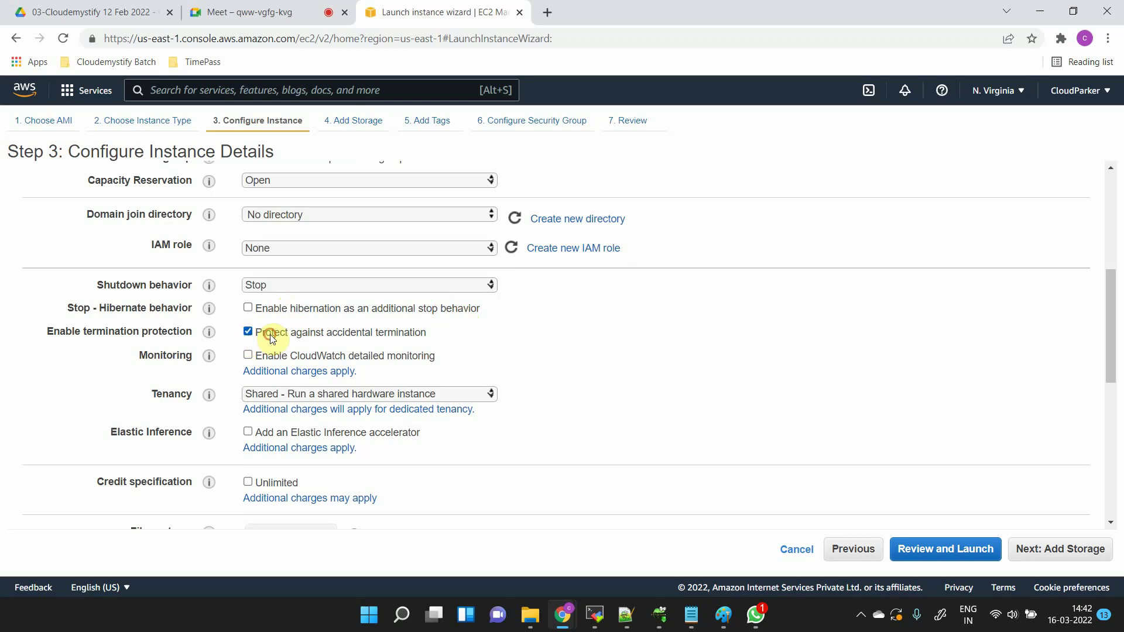
click(273, 340)
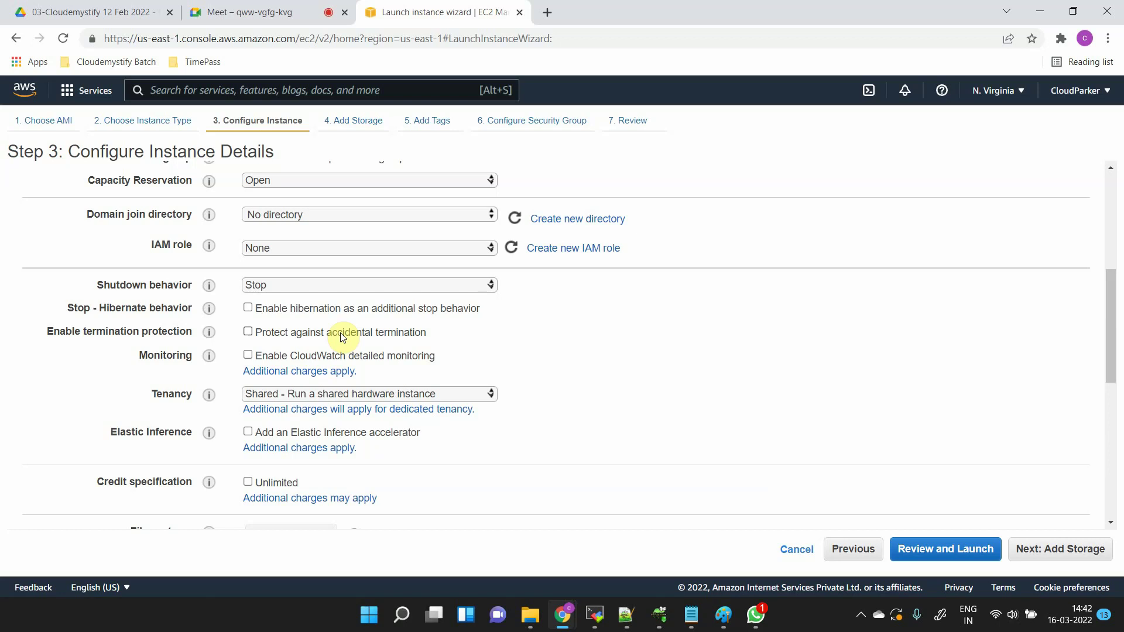
click(247, 333)
drag(444, 338, 267, 335)
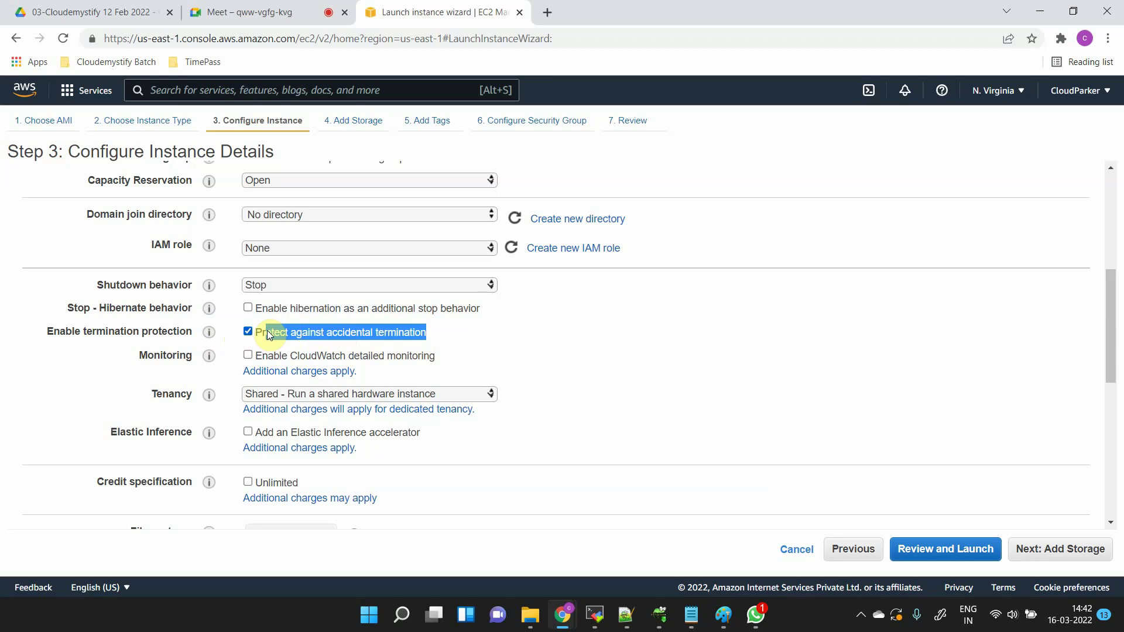
click(267, 335)
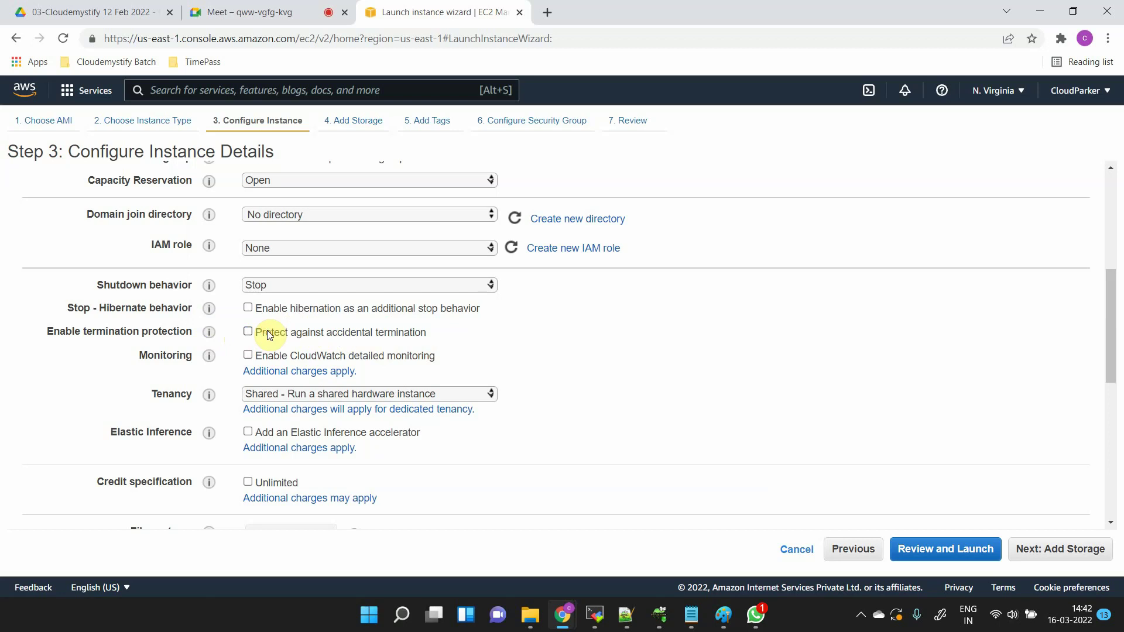
click(248, 333)
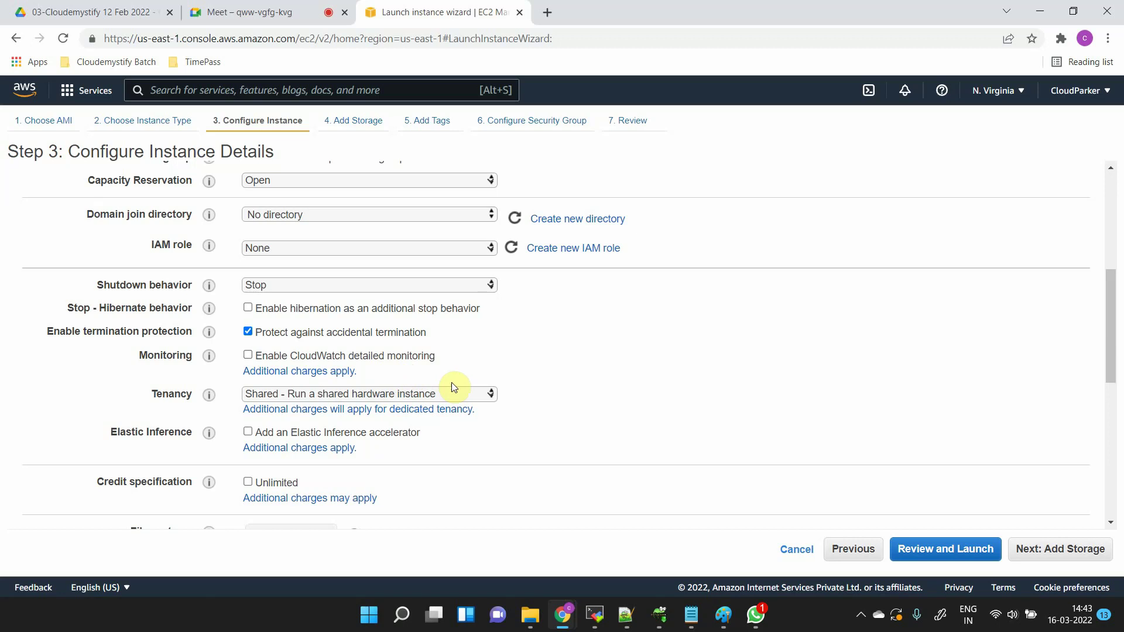
click(250, 359)
click(247, 356)
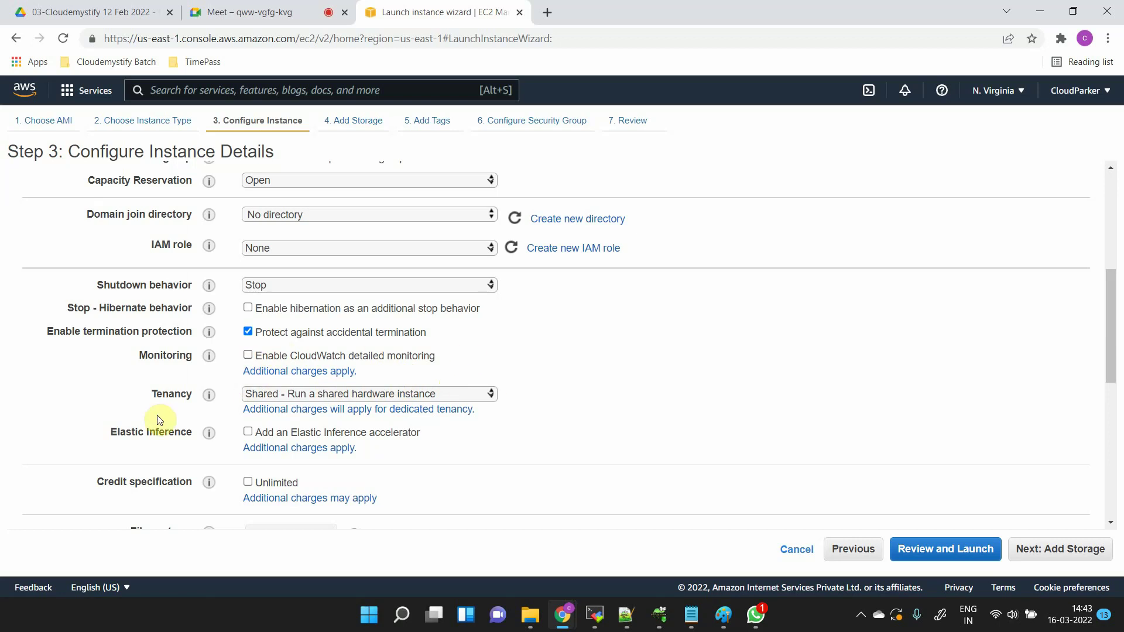
drag(151, 394, 206, 388)
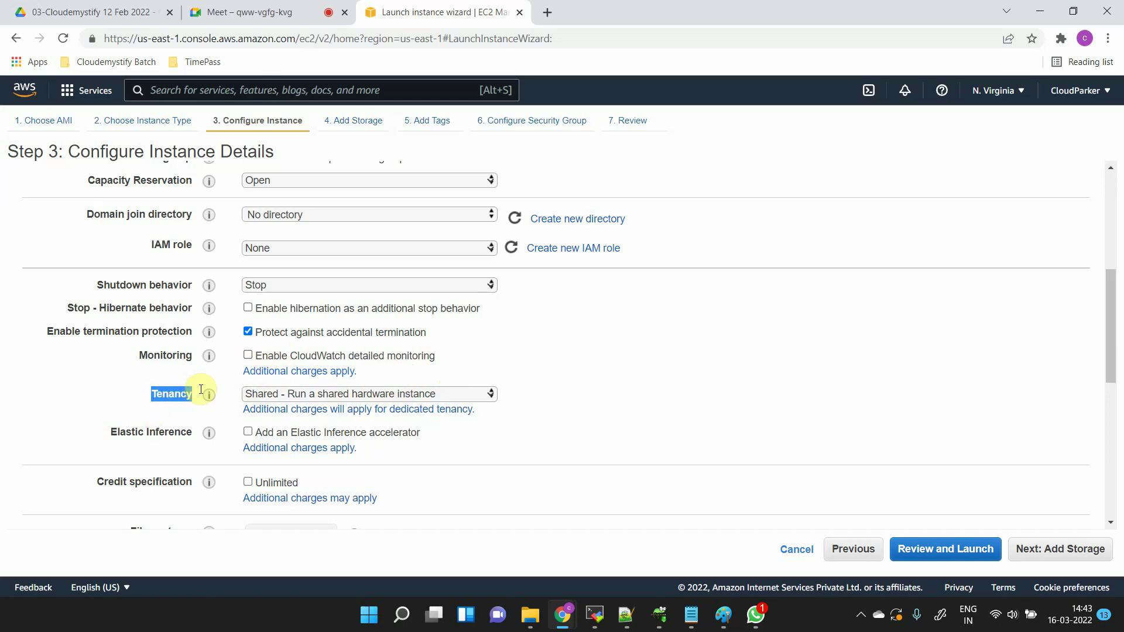
click(357, 394)
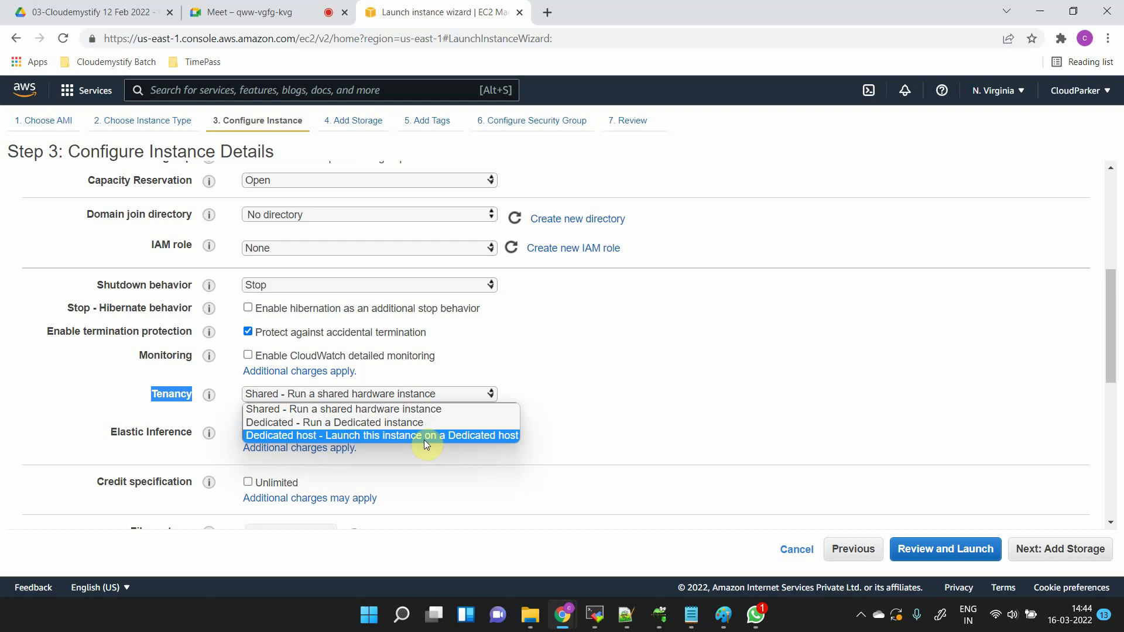
click(424, 436)
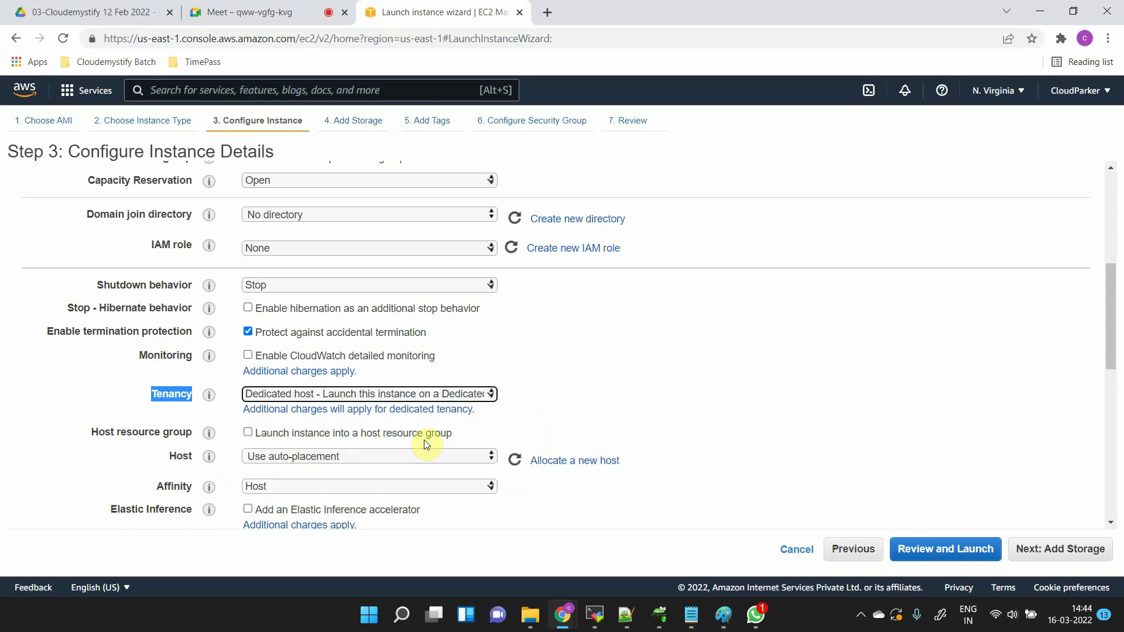
click(348, 395)
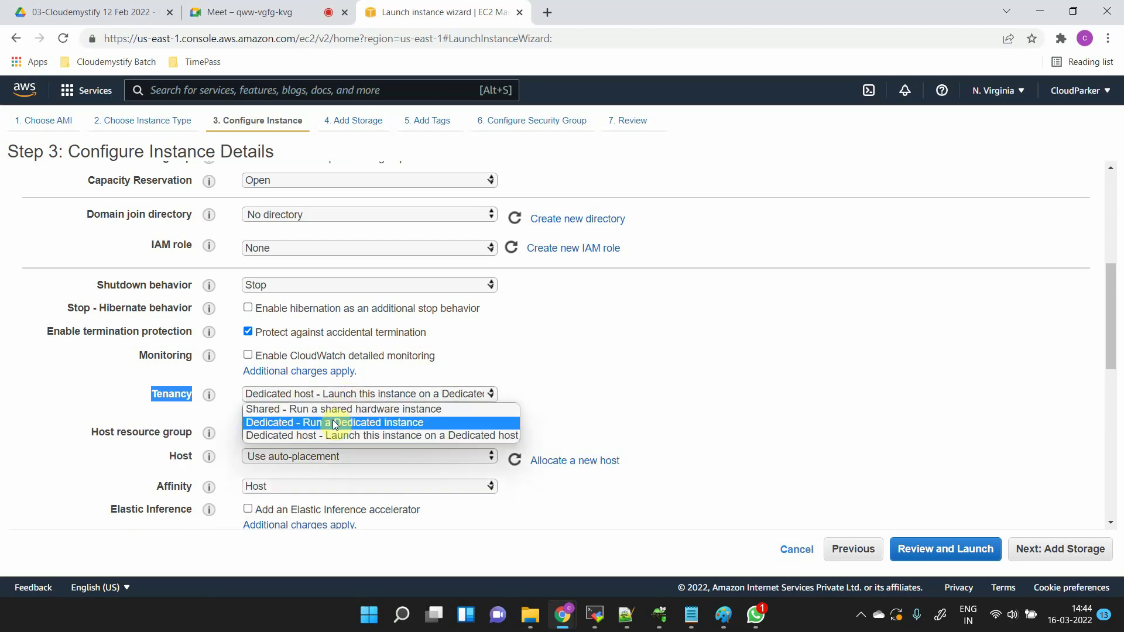
click(319, 409)
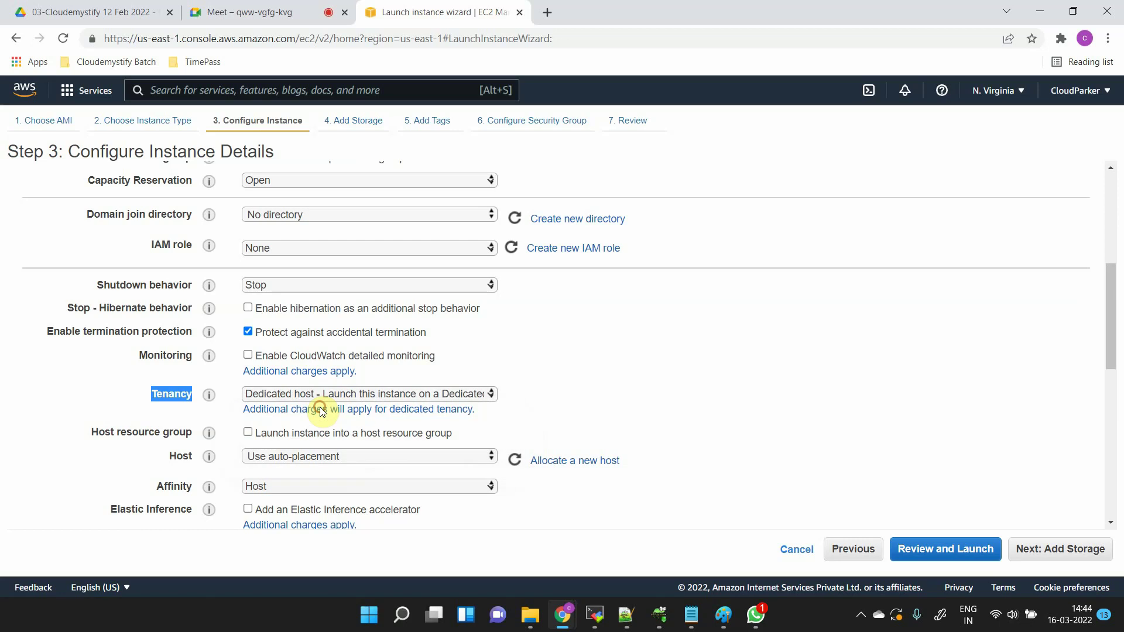
click(603, 391)
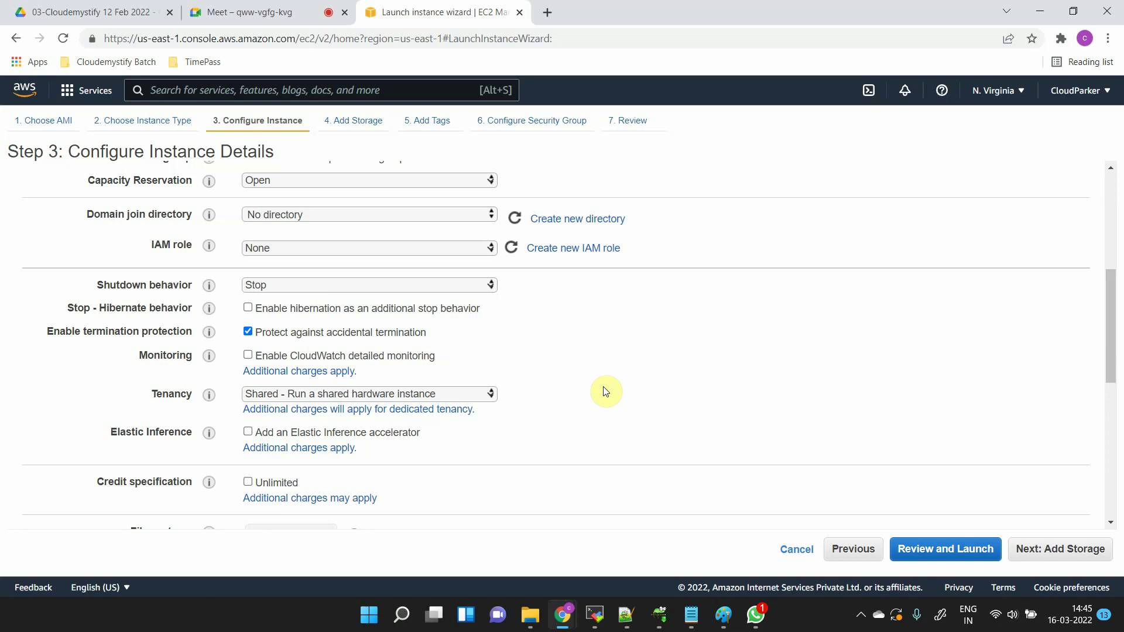
- Look through the Tenancy choices and leave tenancy on Shared
click(429, 394)
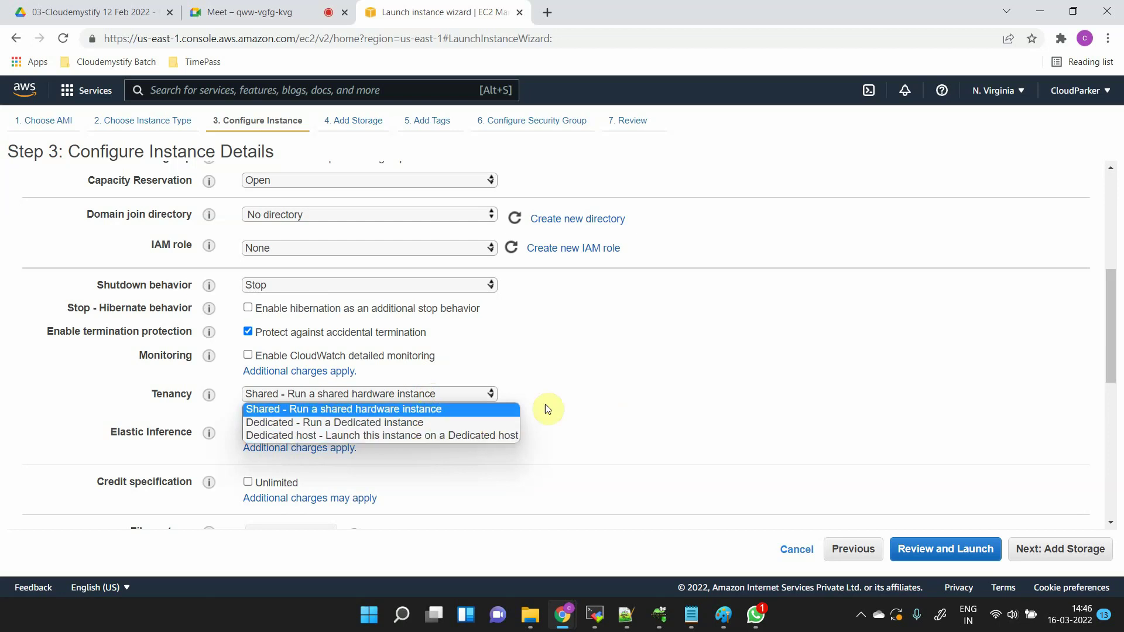
click(625, 399)
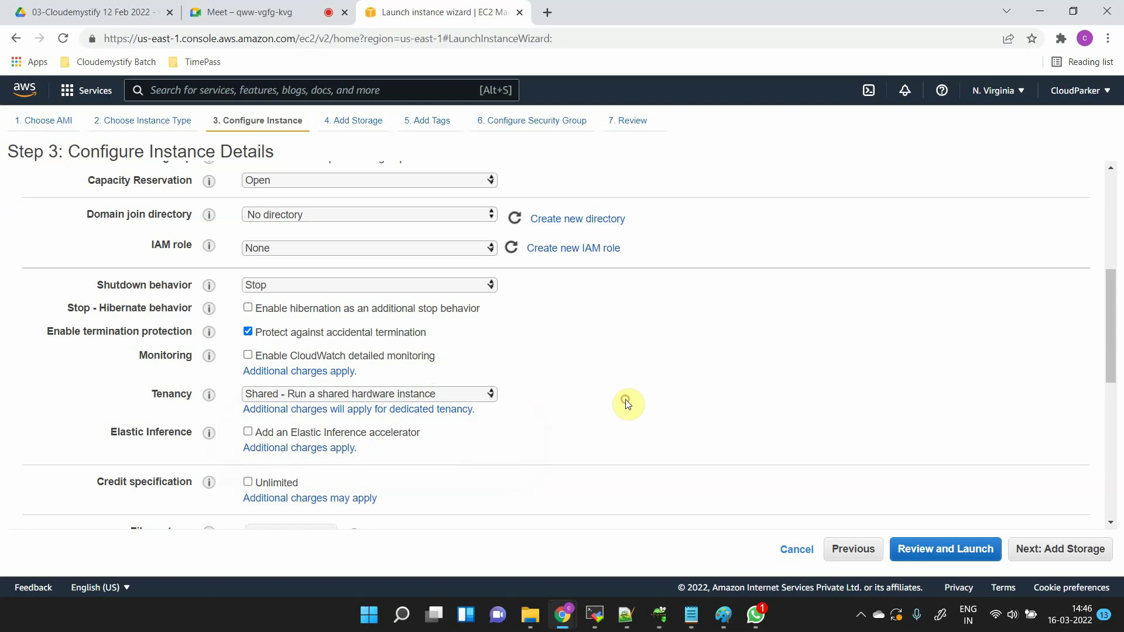
click(416, 393)
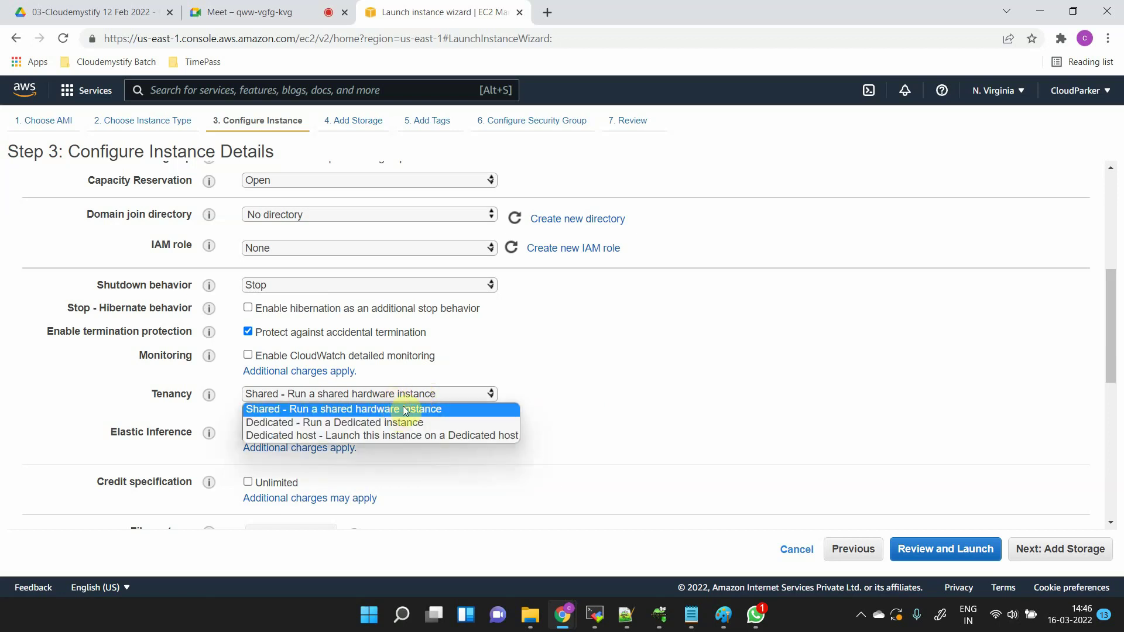
click(644, 376)
scroll(644, 376, down, 1)
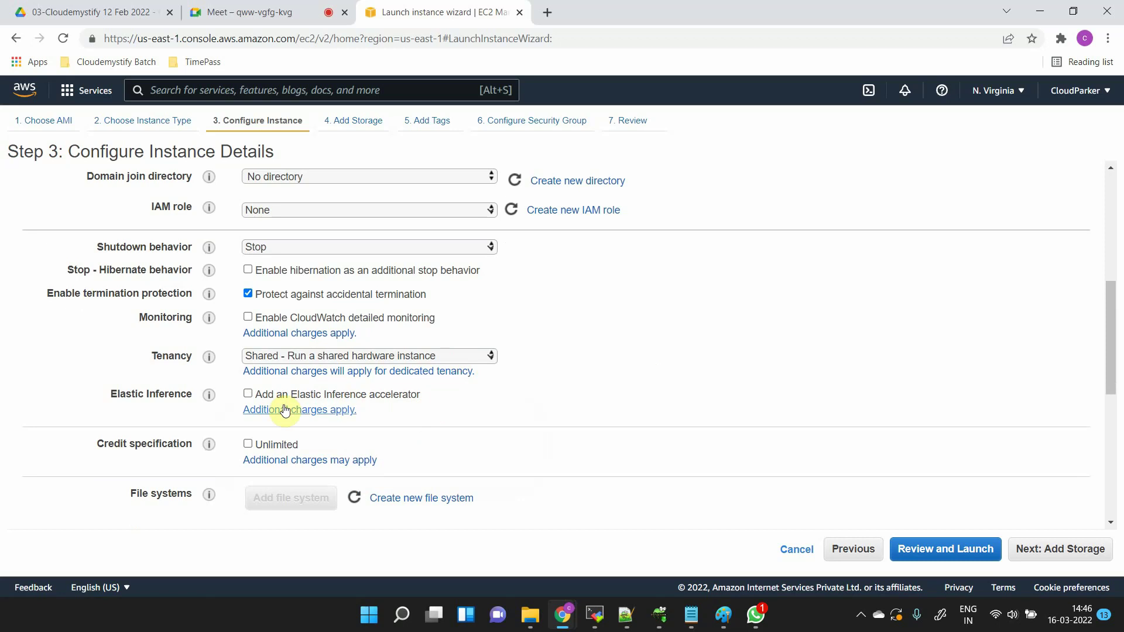
mouse_move(210, 395)
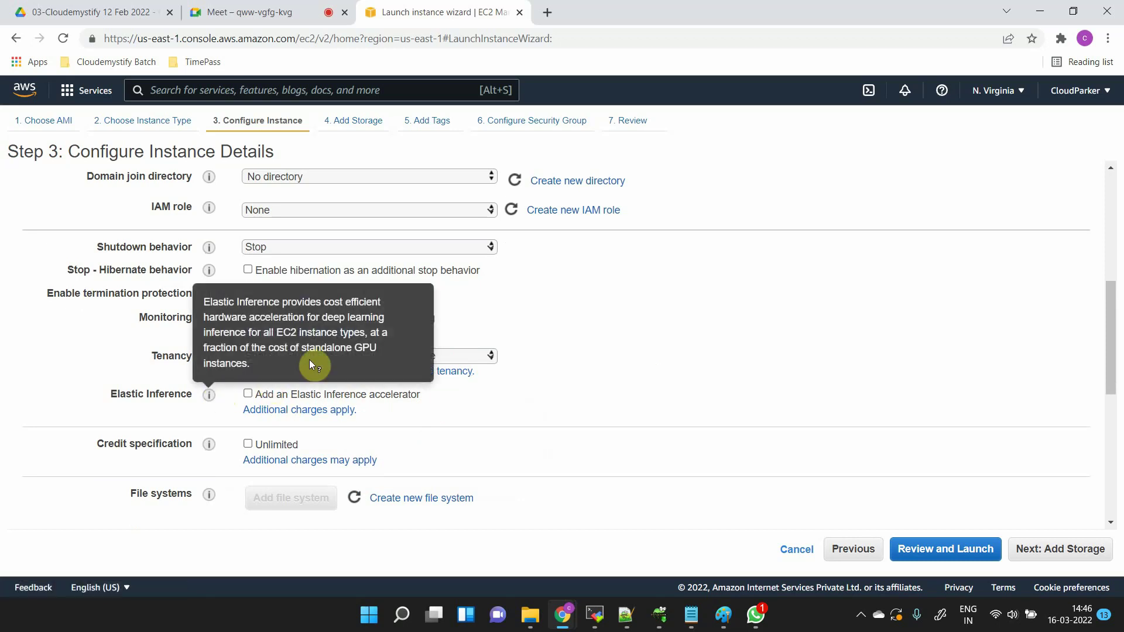
mouse_move(209, 317)
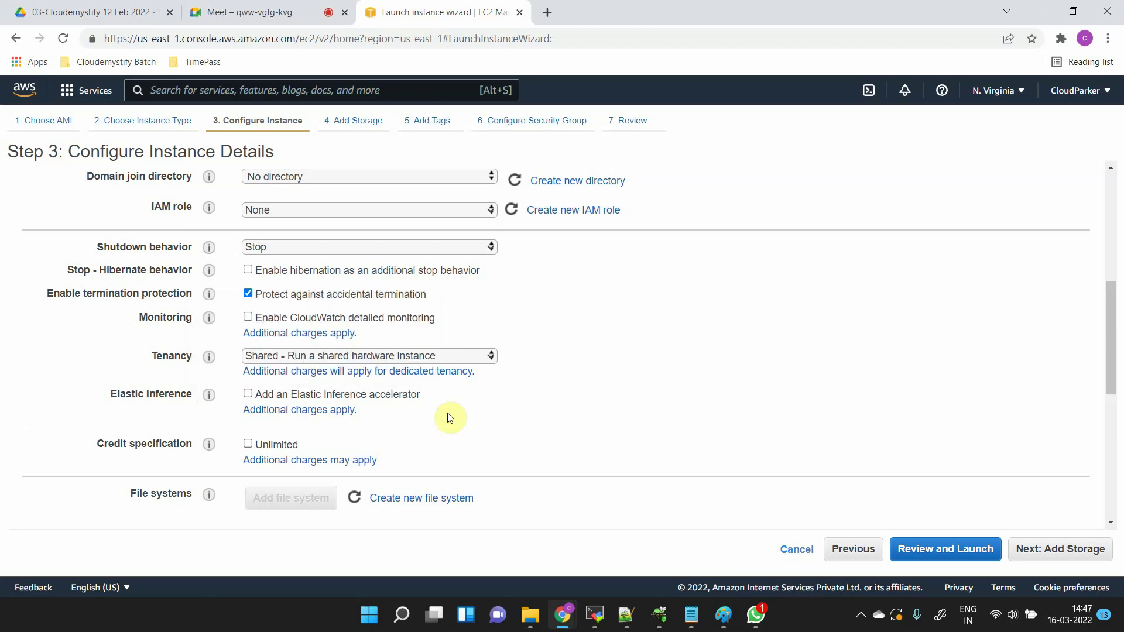
- Add a second network interface, then remove the extra eth1 interface
scroll(484, 418, down, 1)
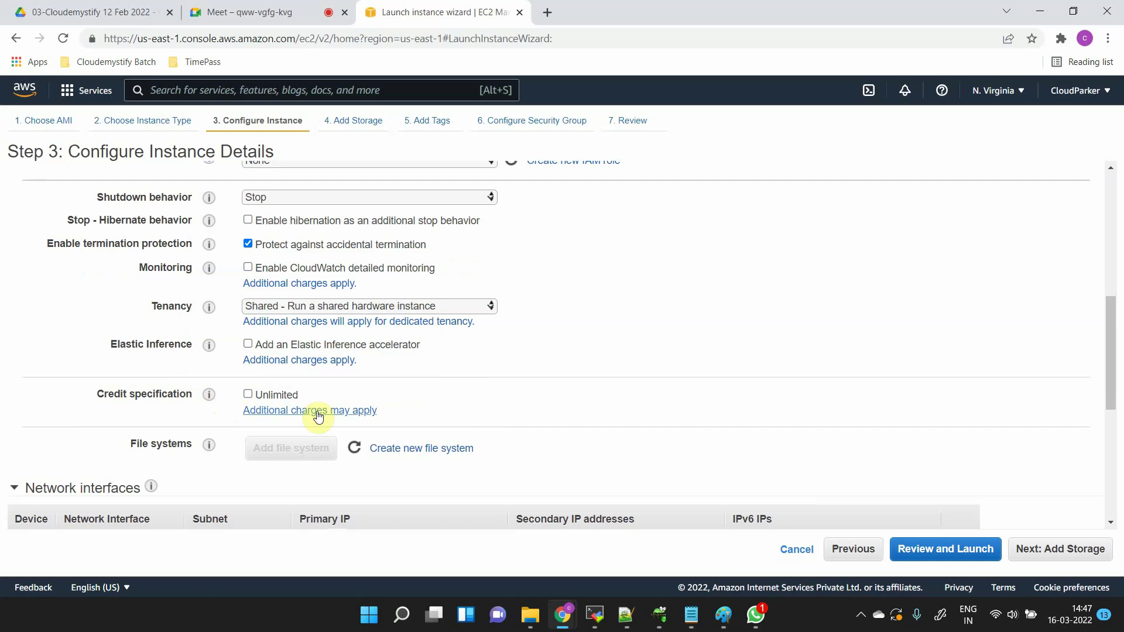
scroll(358, 399, down, 1)
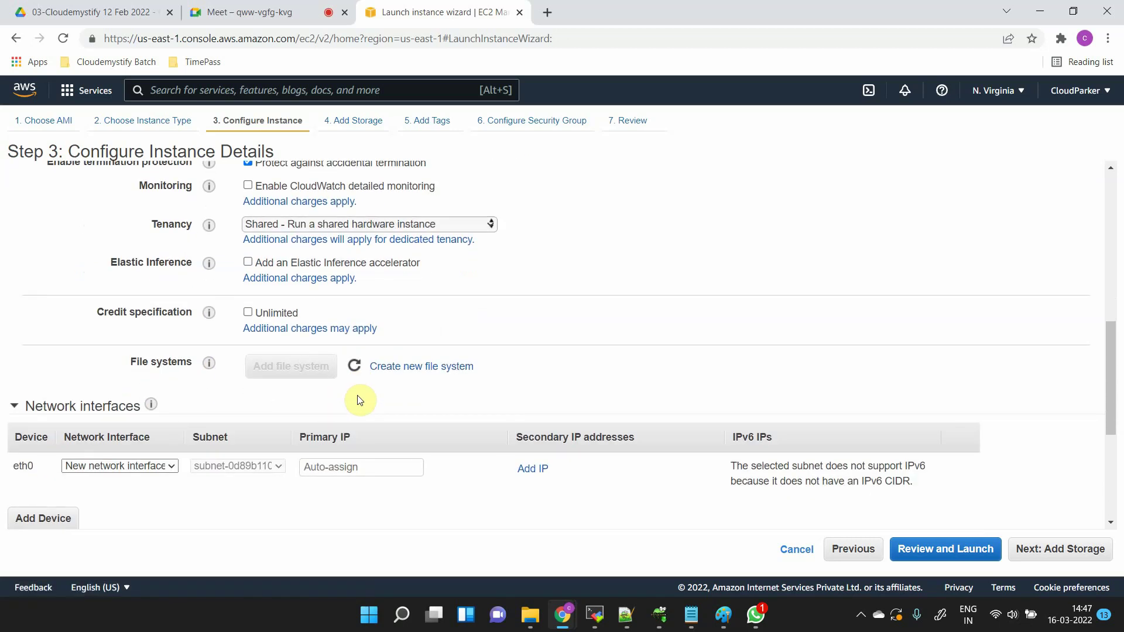
scroll(384, 378, down, 1)
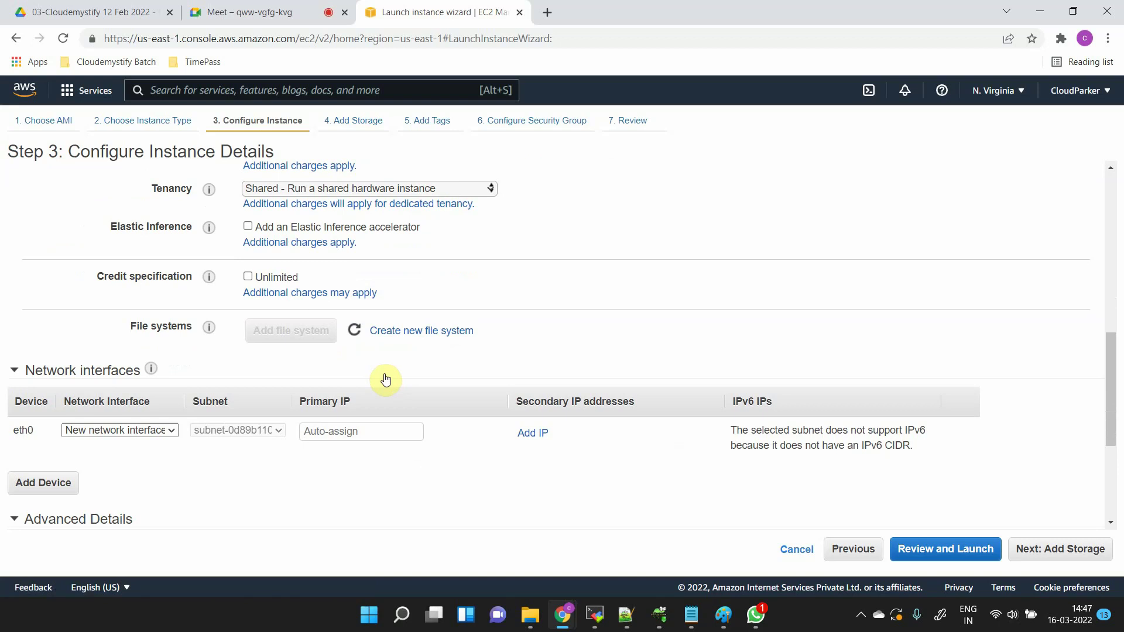
scroll(385, 380, down, 1)
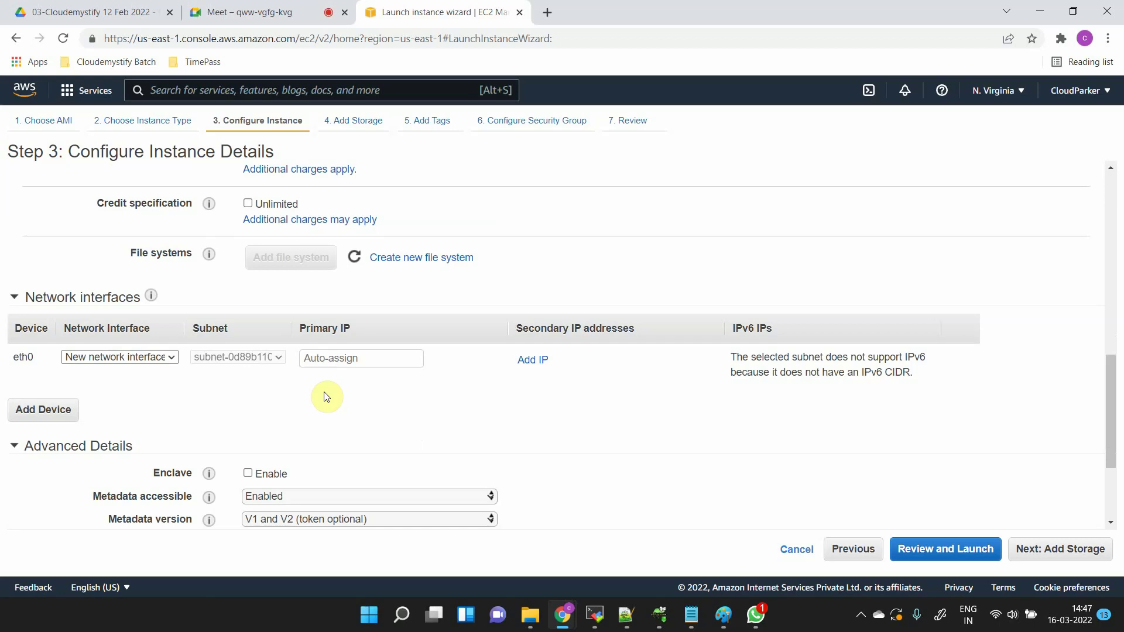
click(72, 411)
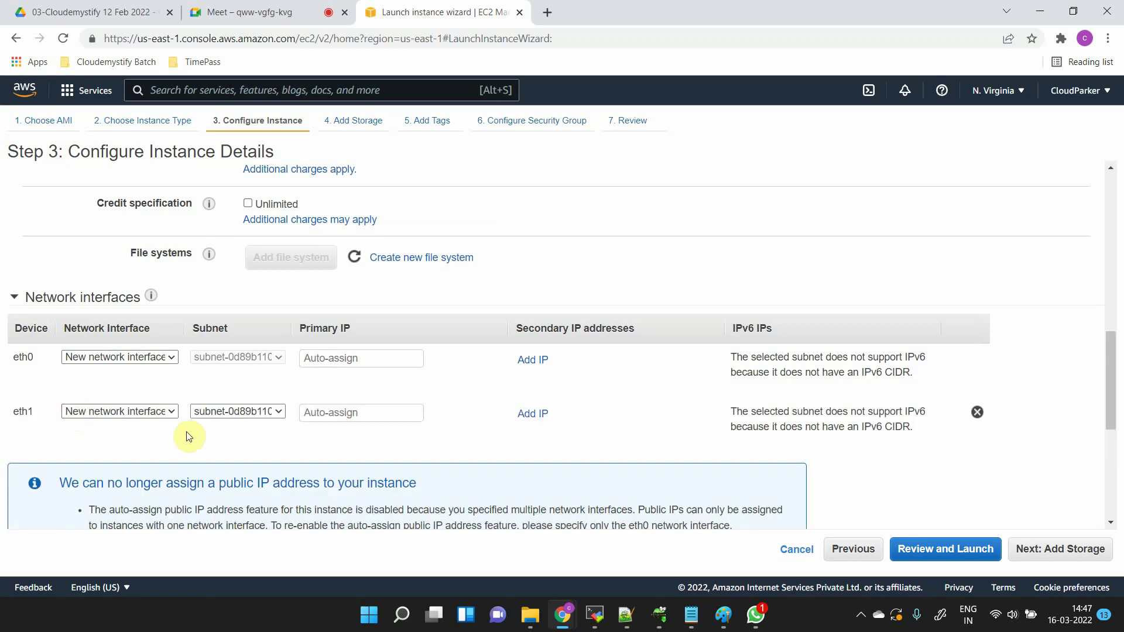
scroll(187, 436, down, 2)
scroll(187, 436, down, 1)
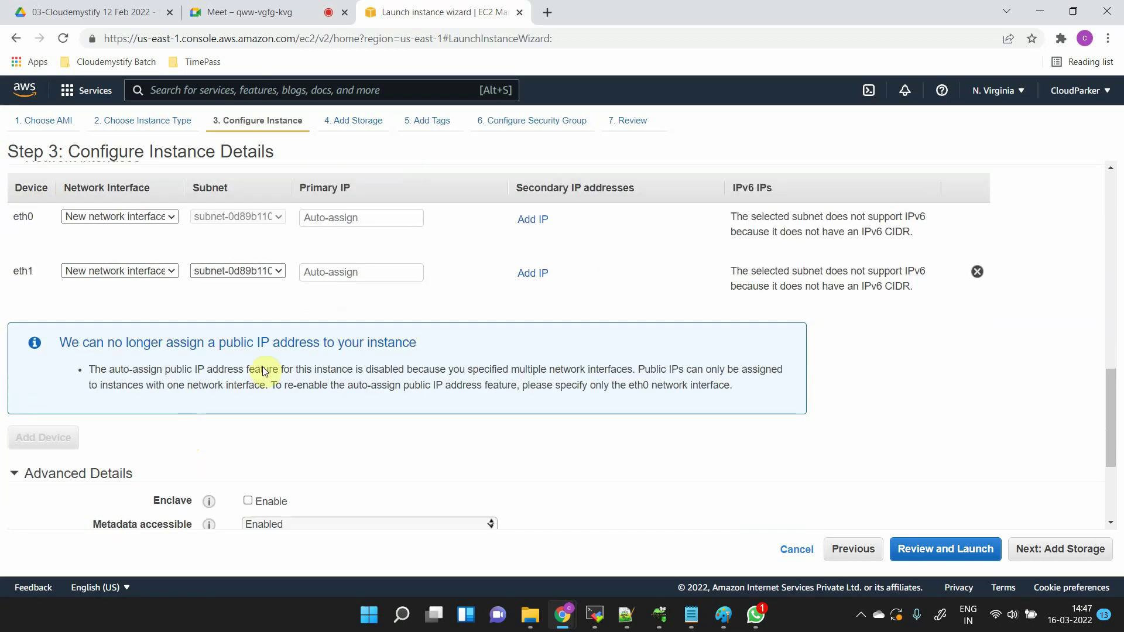
click(977, 272)
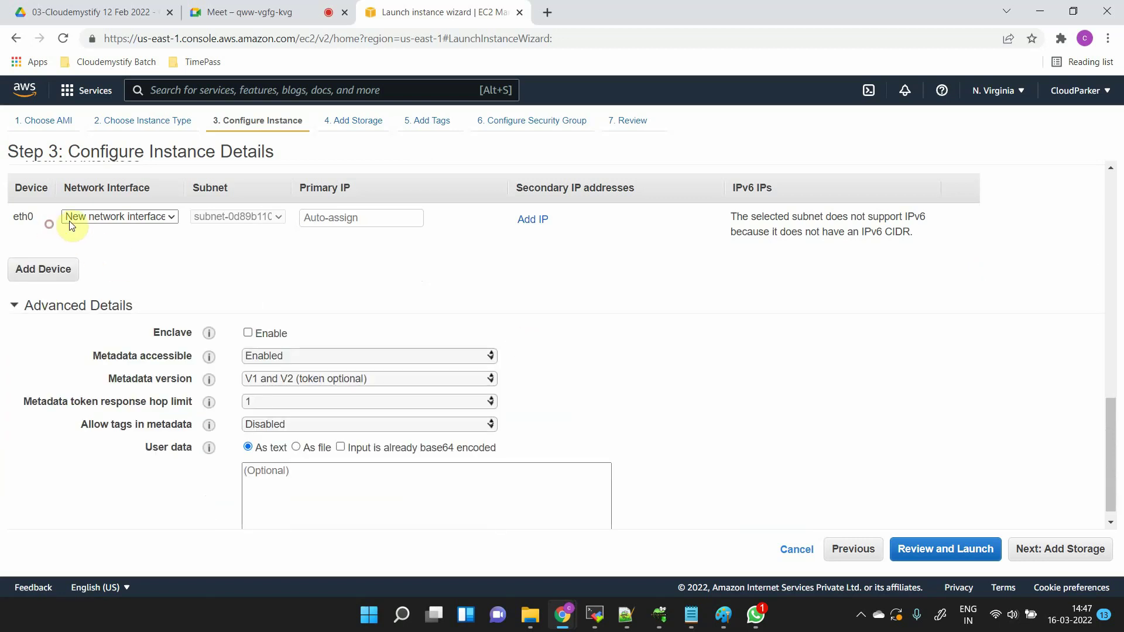
scroll(517, 246, down, 1)
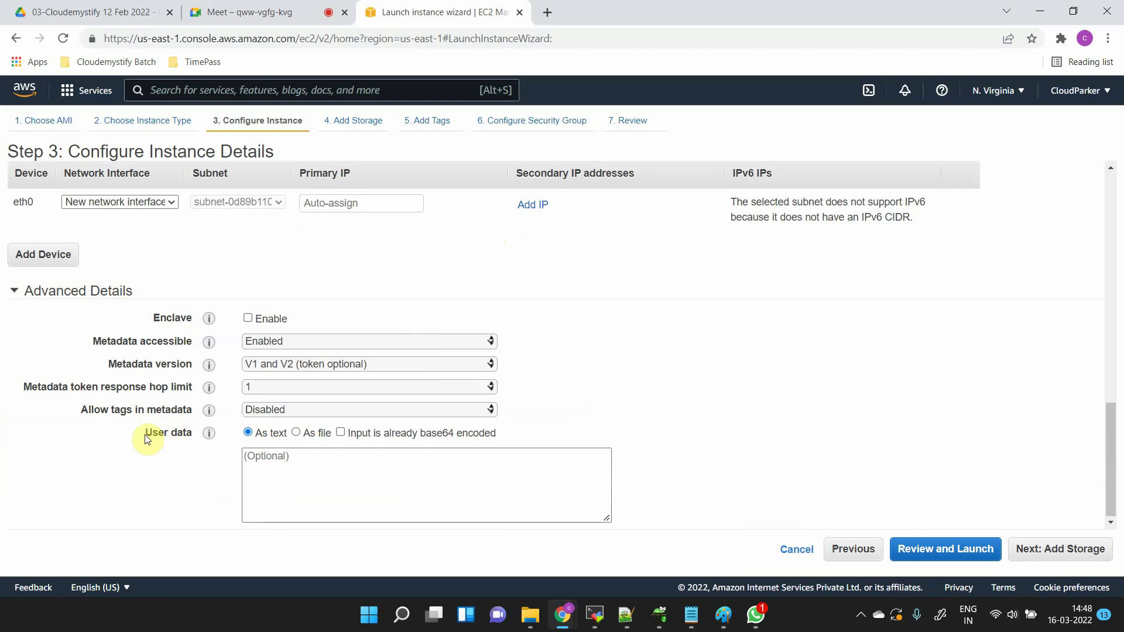
- Inspect the User data field under Advanced Details, leaving it empty
drag(146, 434, 190, 439)
click(264, 470)
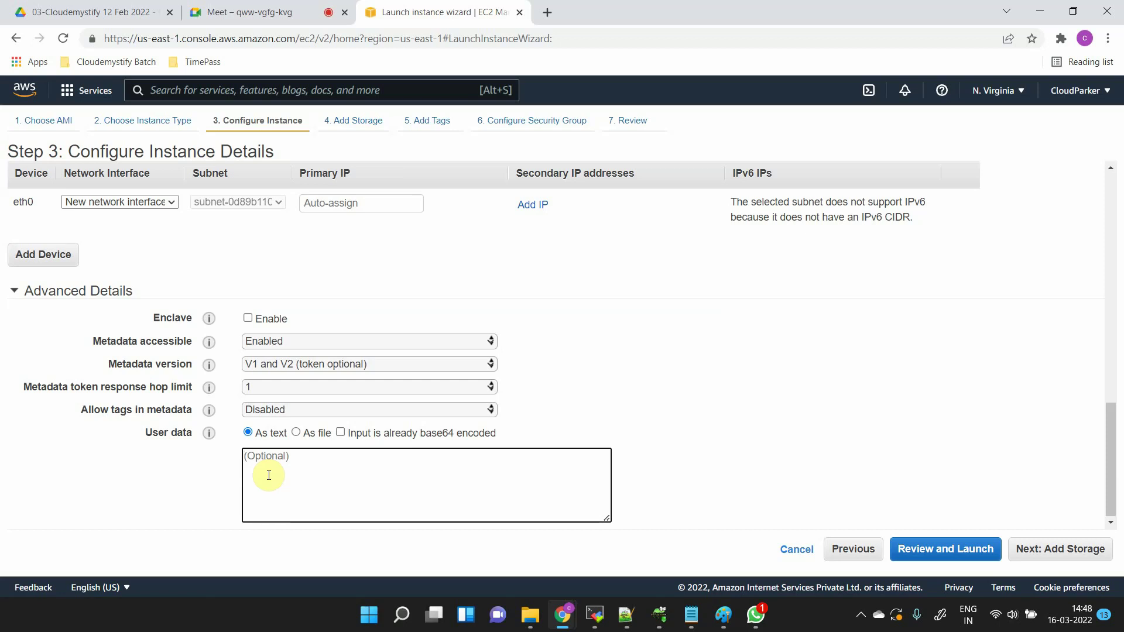
click(268, 474)
scroll(589, 400, down, 1)
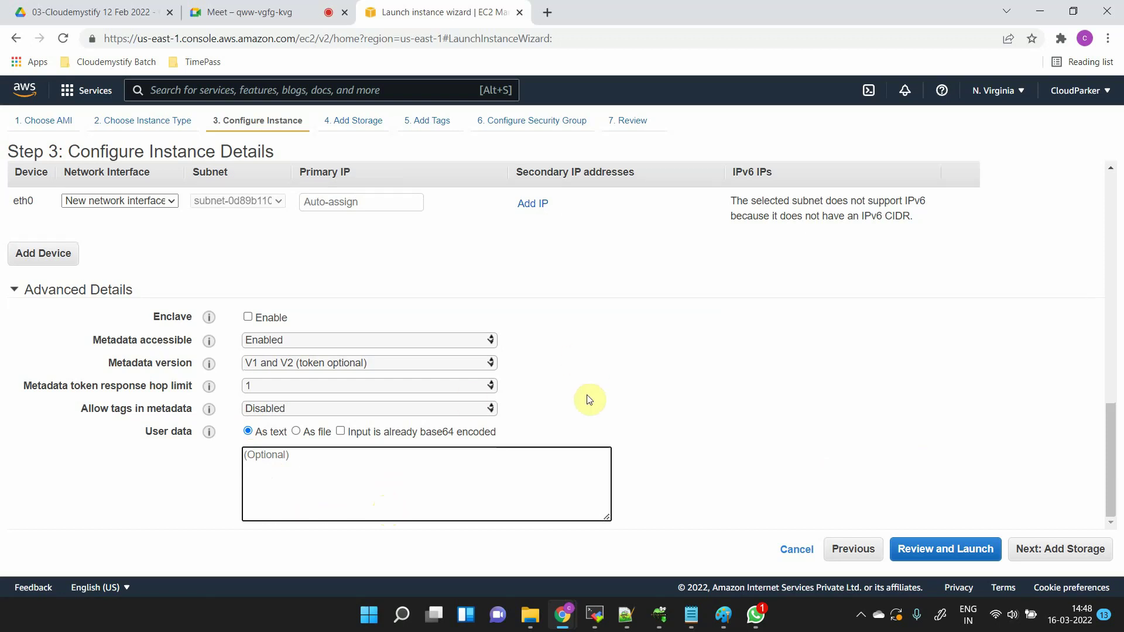
scroll(589, 400, up, 2)
scroll(589, 400, down, 2)
scroll(589, 400, up, 5)
scroll(589, 400, up, 2)
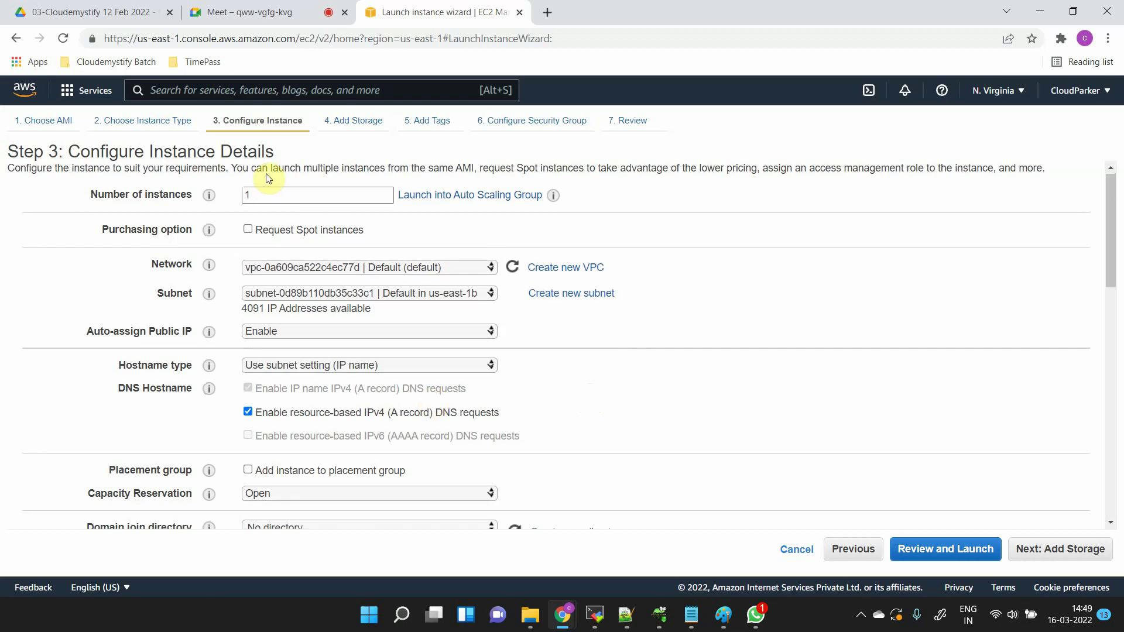
- Confirm 1 instance, the us-east-1b default subnet and the termination protection setting
double_click(264, 193)
click(446, 293)
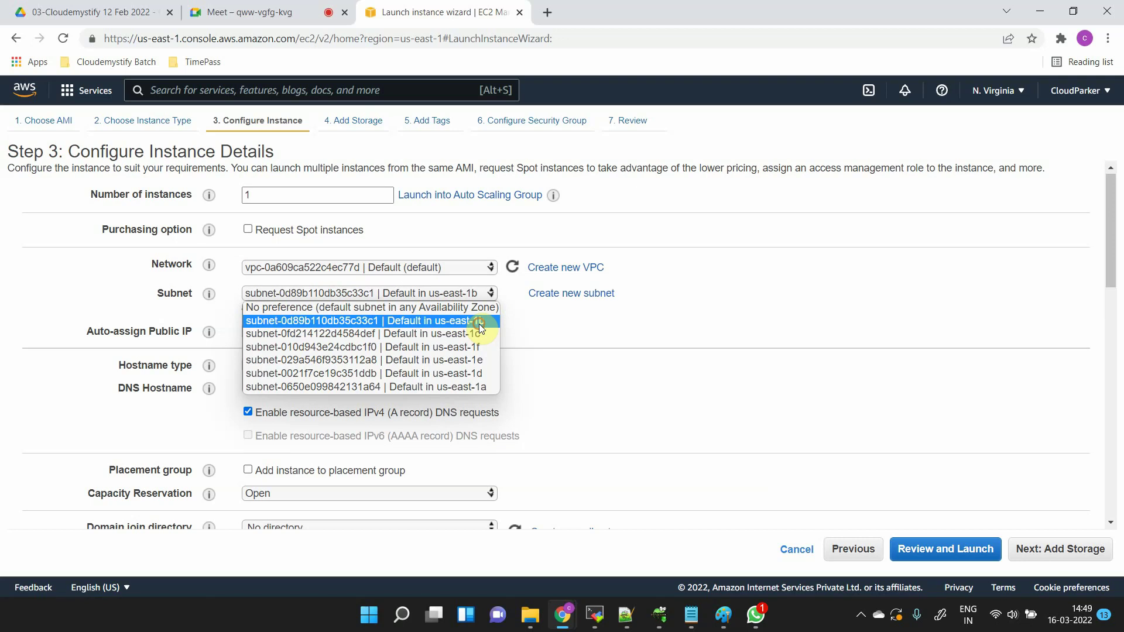
click(483, 321)
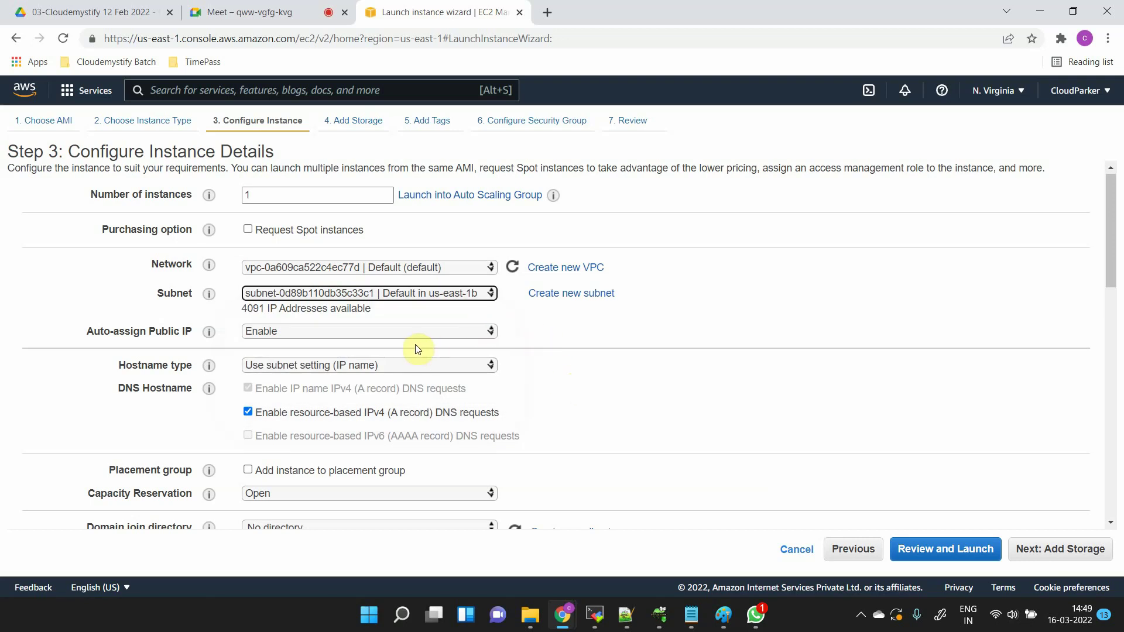
scroll(654, 408, down, 1)
scroll(654, 408, down, 3)
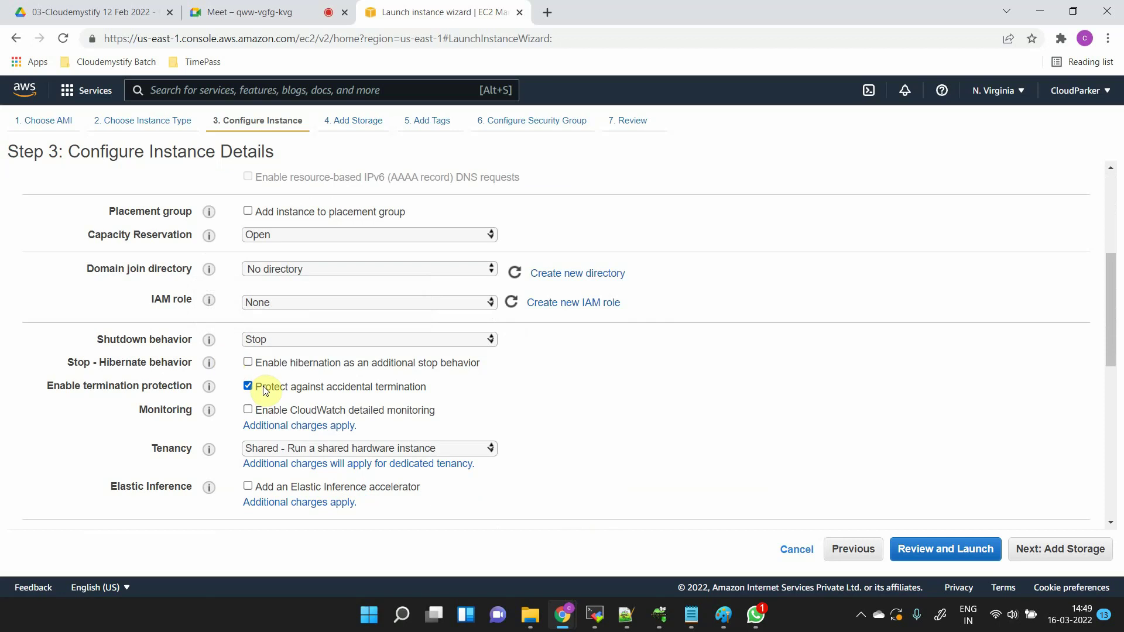
drag(263, 387, 443, 391)
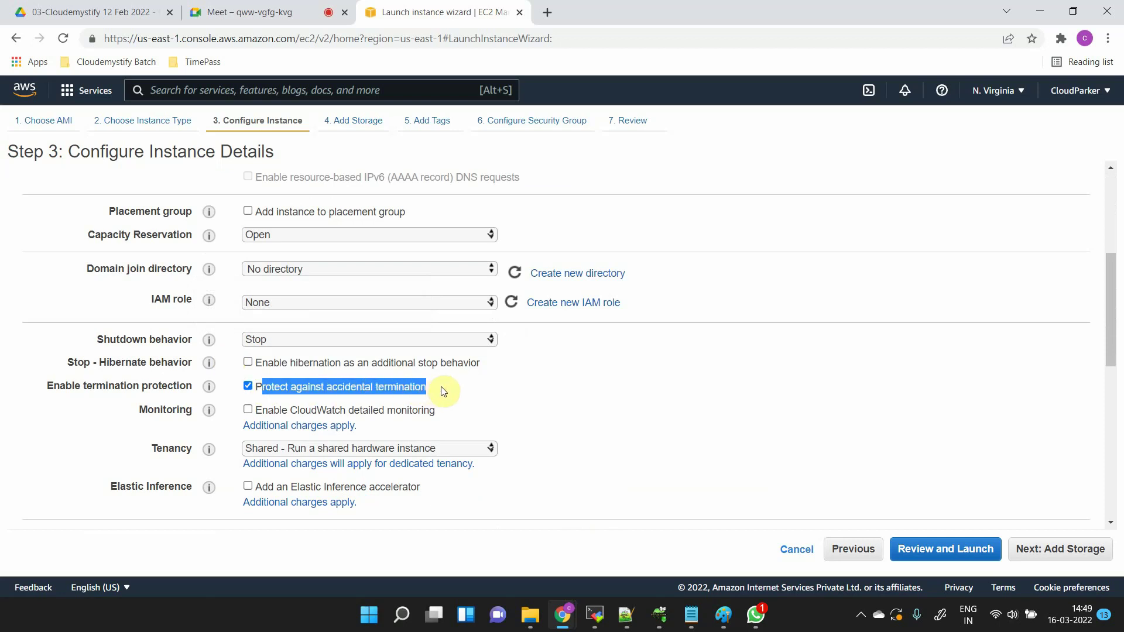
scroll(896, 432, down, 5)
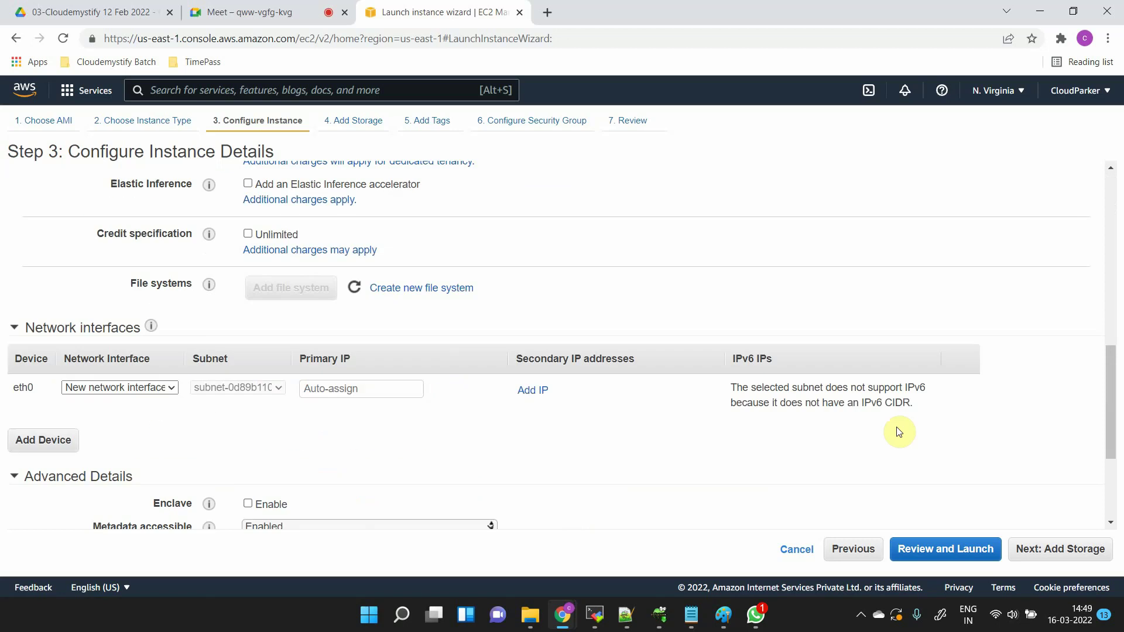
scroll(899, 432, down, 2)
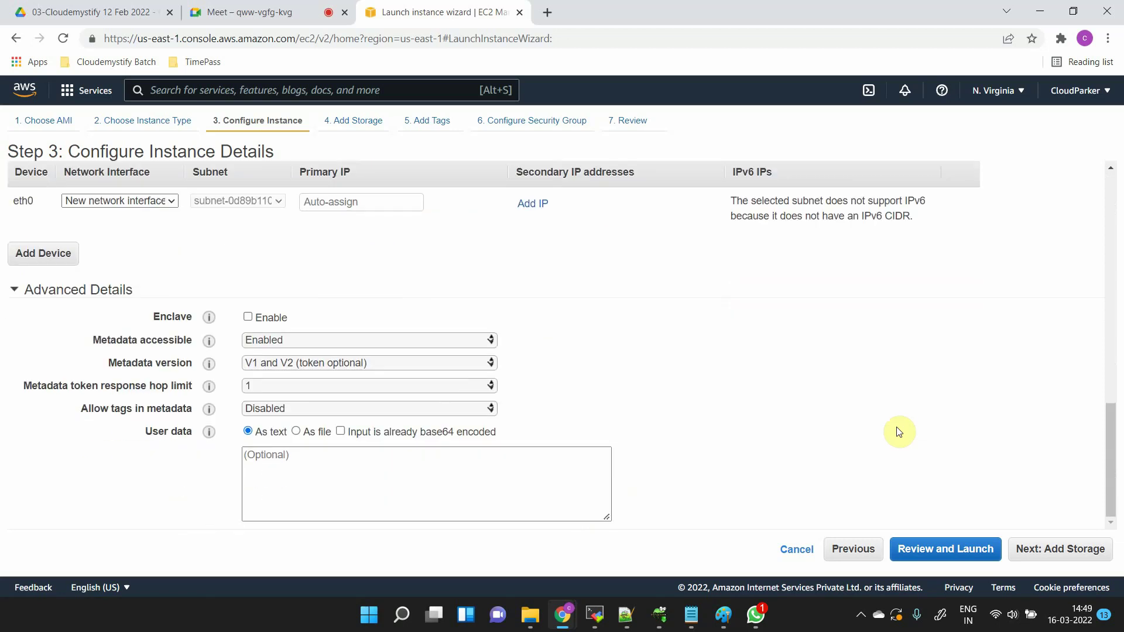
- On Add Storage, turn off Delete on Termination for the 8 GiB root volume
click(1084, 551)
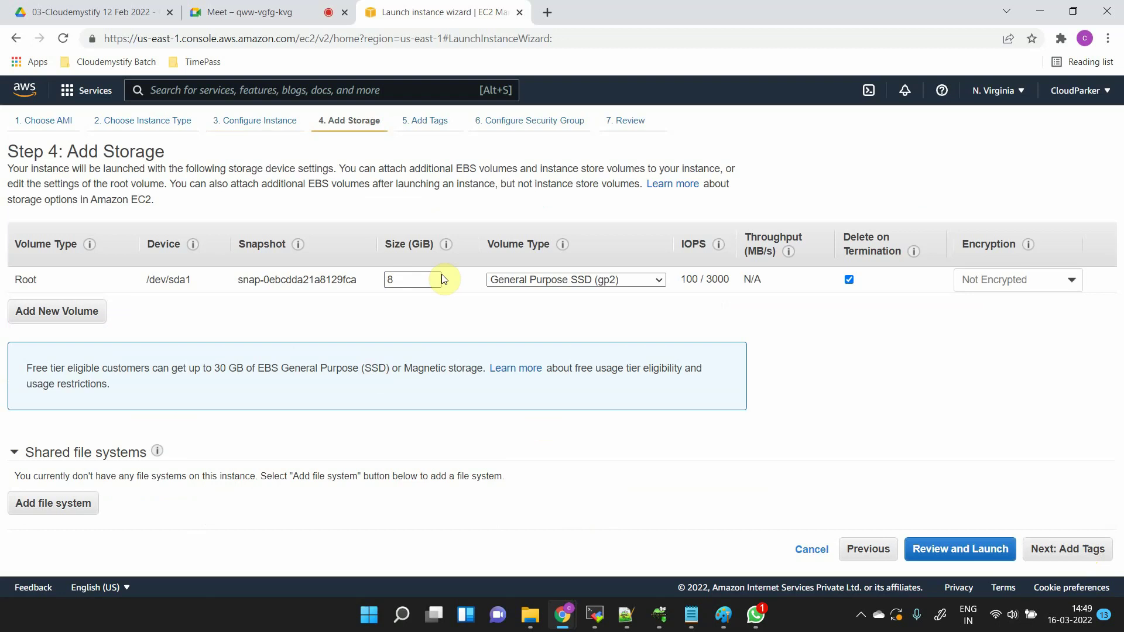
double_click(424, 279)
click(849, 280)
click(849, 279)
click(849, 281)
click(411, 279)
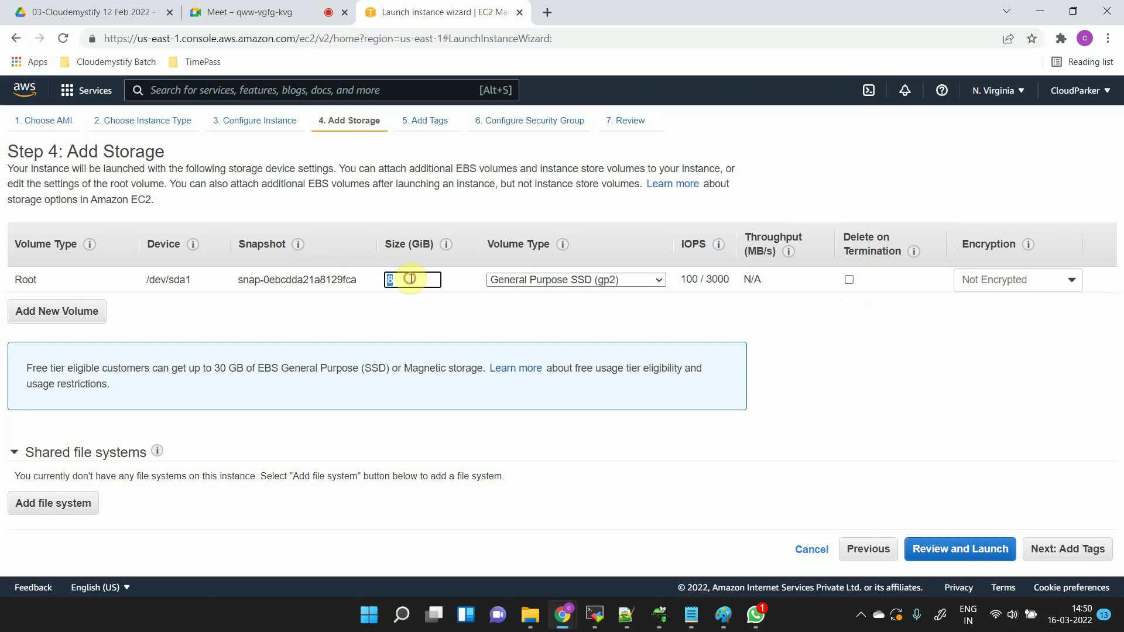
double_click(404, 280)
- Switch the 8 GiB root volume to Provisioned IOPS SSD (io1) with 400 IOPS
click(638, 284)
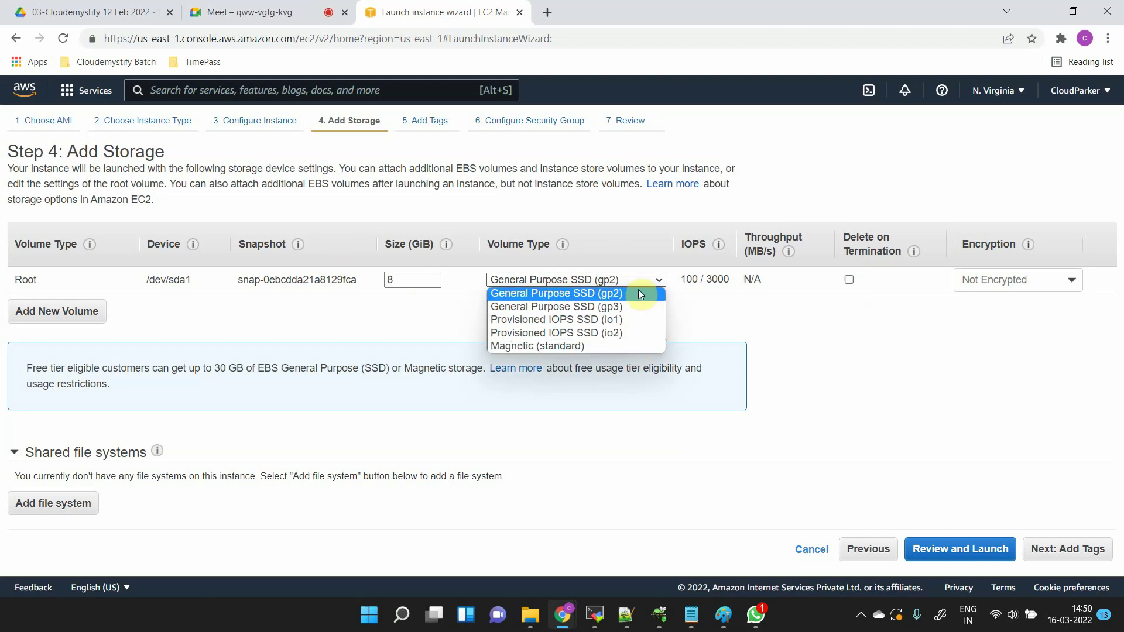
click(713, 317)
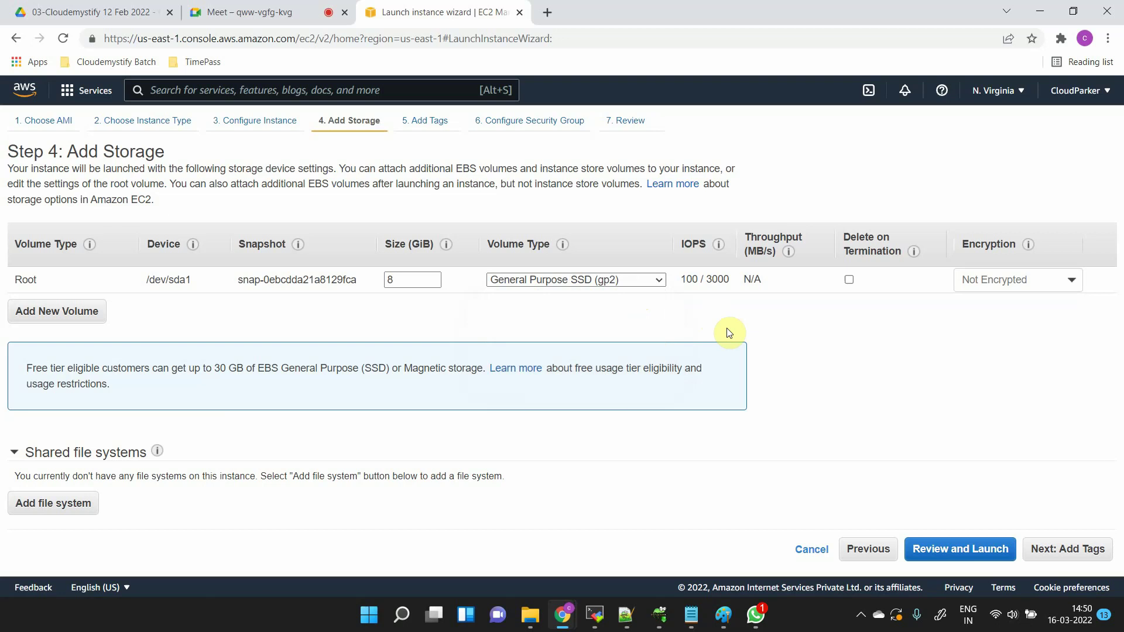
click(629, 285)
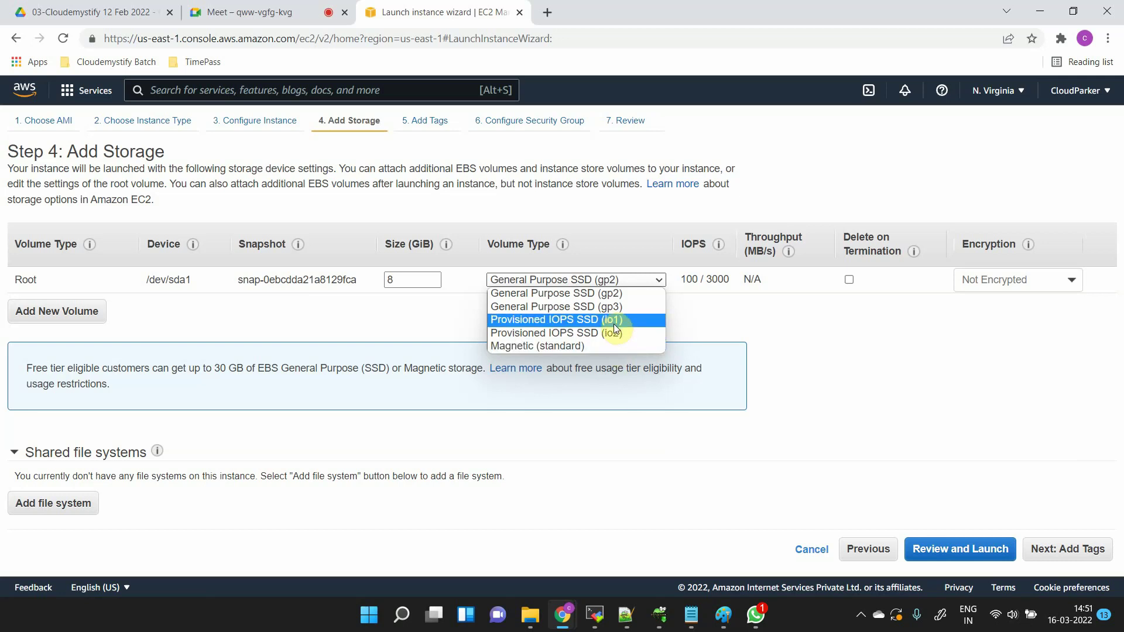
click(615, 321)
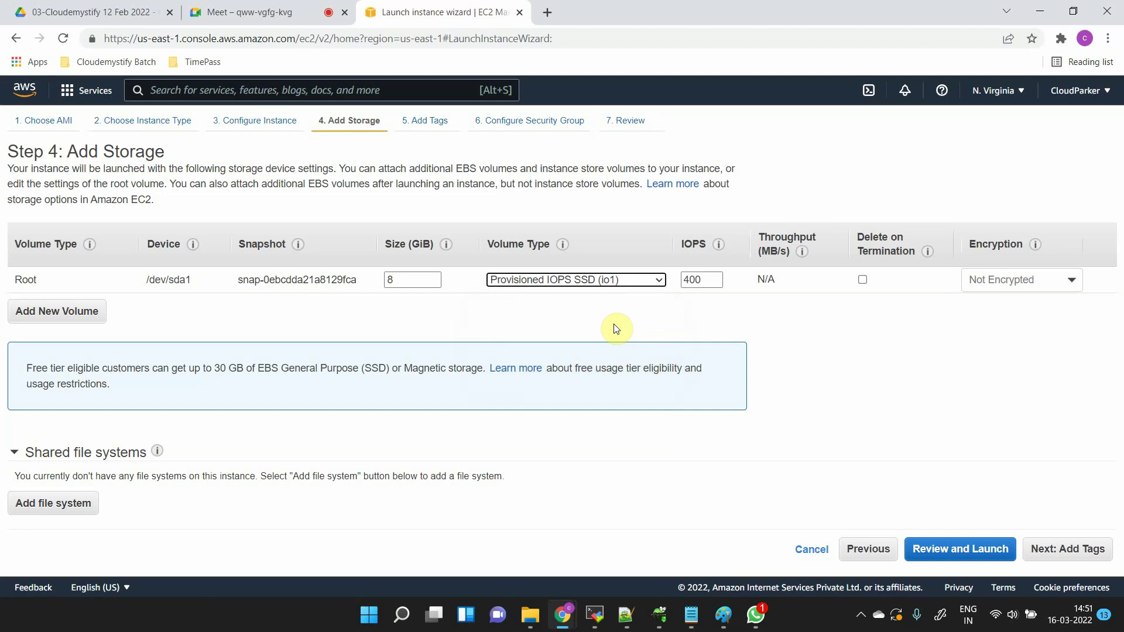
click(587, 280)
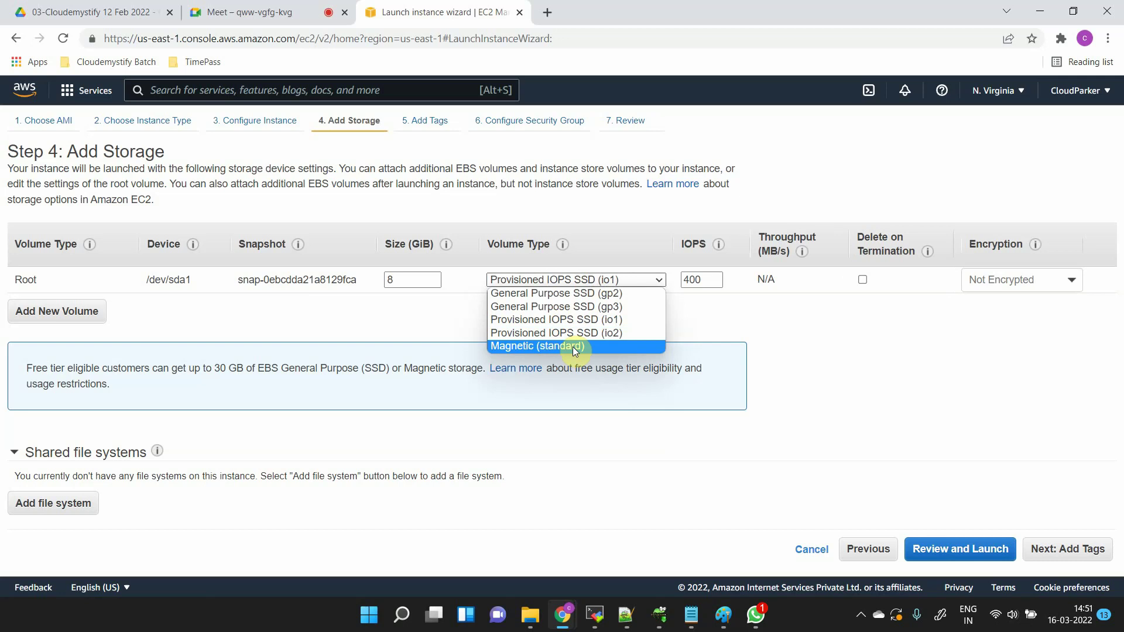
- Try Magnetic (standard), then set the root volume back to General Purpose SSD (gp2)
click(573, 346)
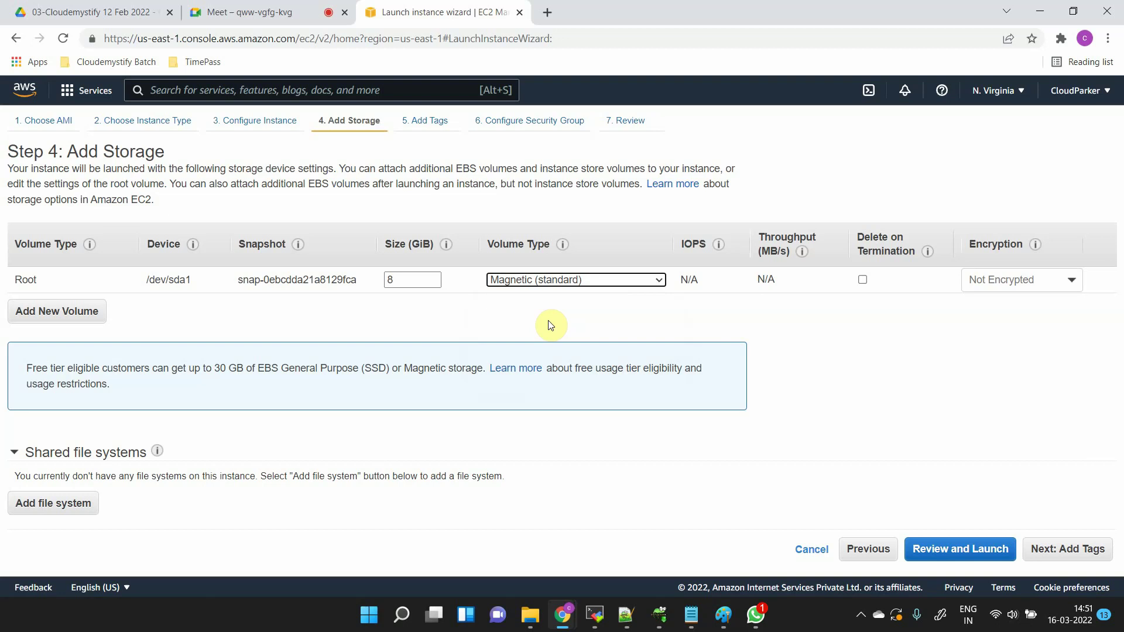
click(549, 282)
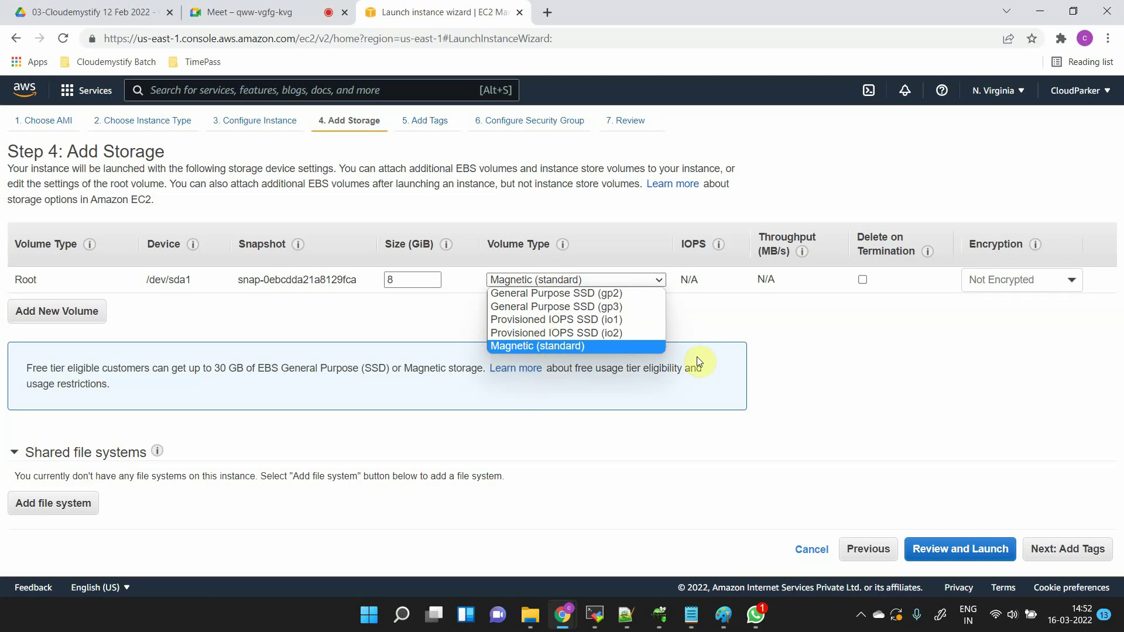
click(617, 295)
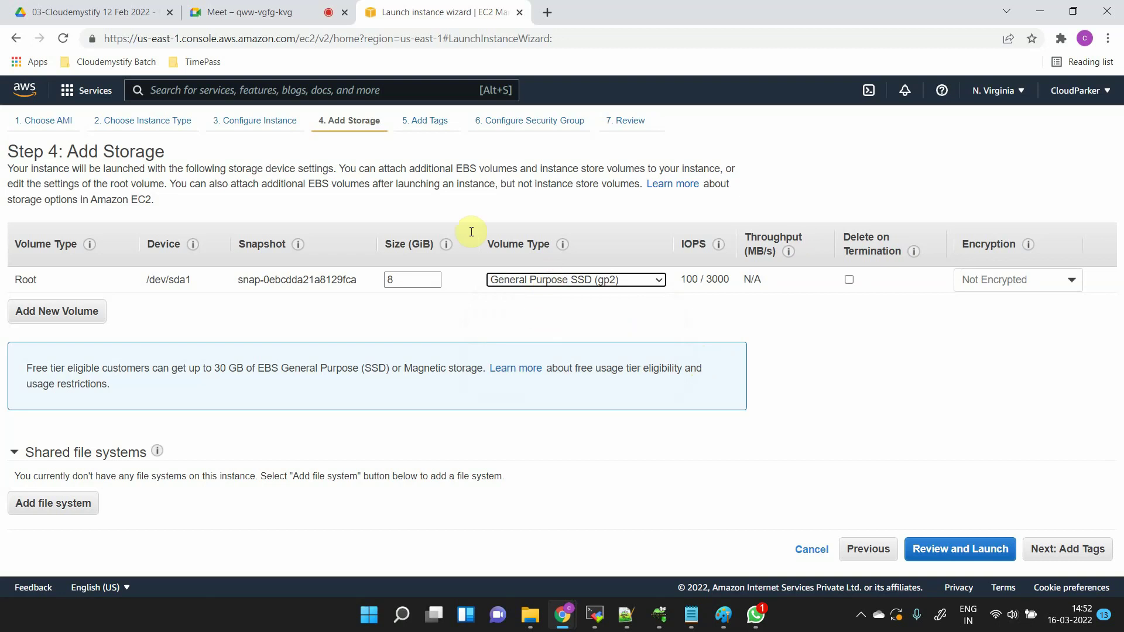
click(518, 279)
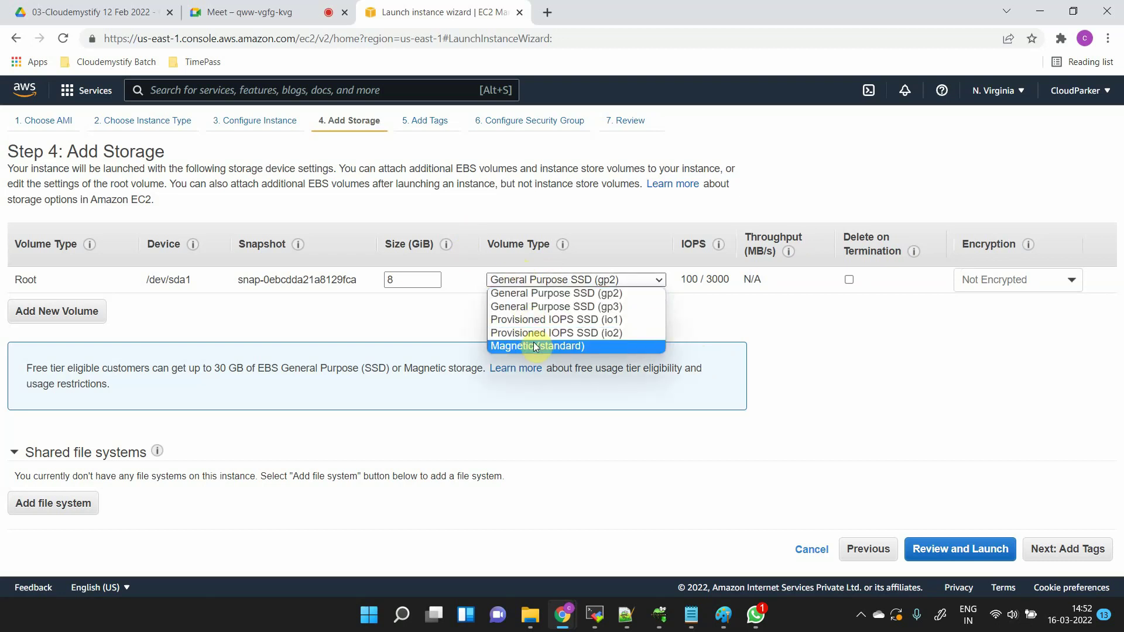
click(462, 319)
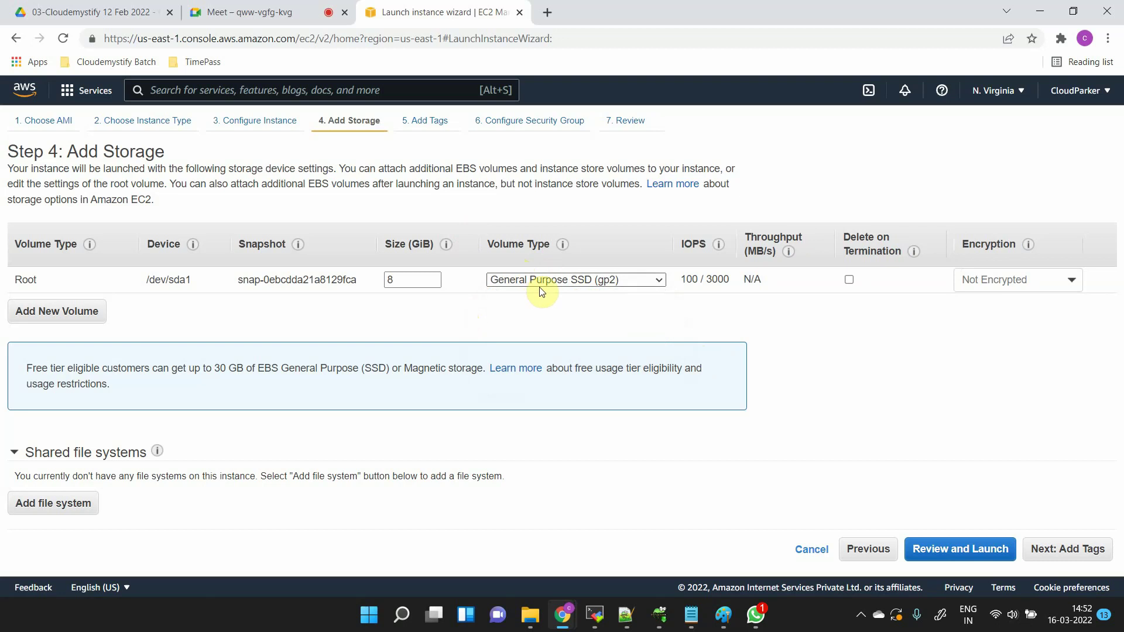
- Enlarge the root volume to 10 GiB and continue to Add Tags
double_click(417, 273)
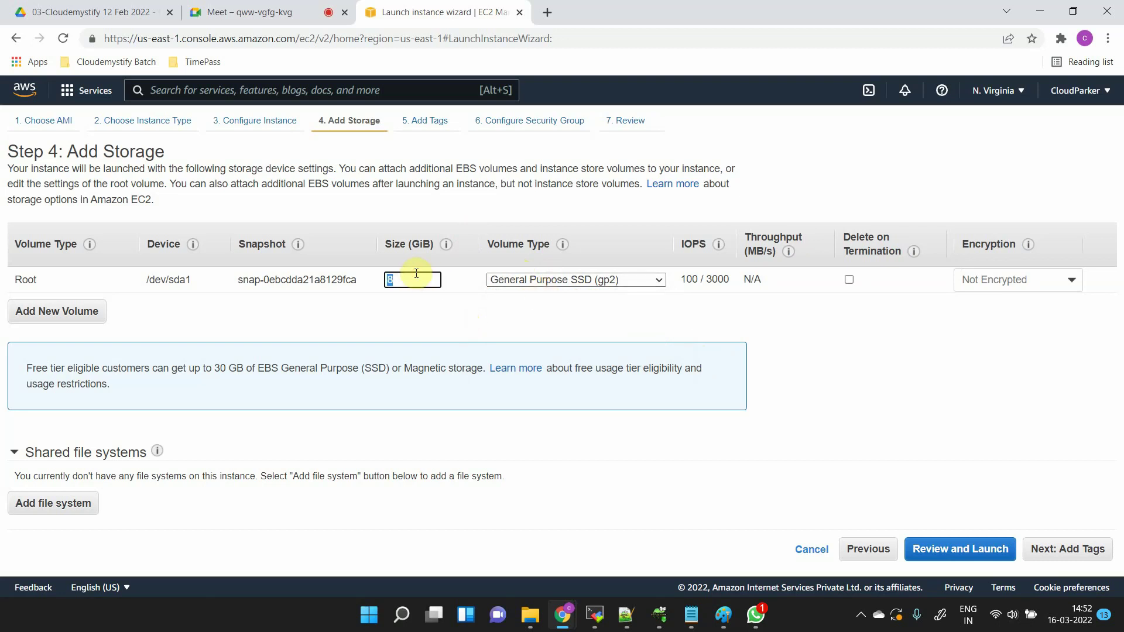
text(10)
click(581, 326)
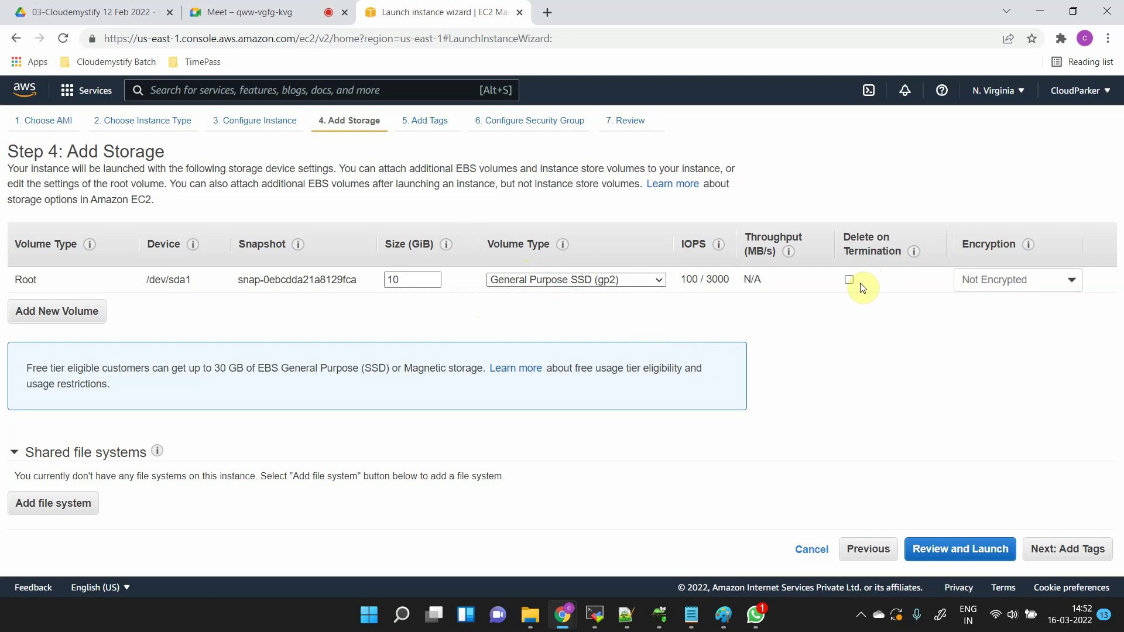
click(1070, 549)
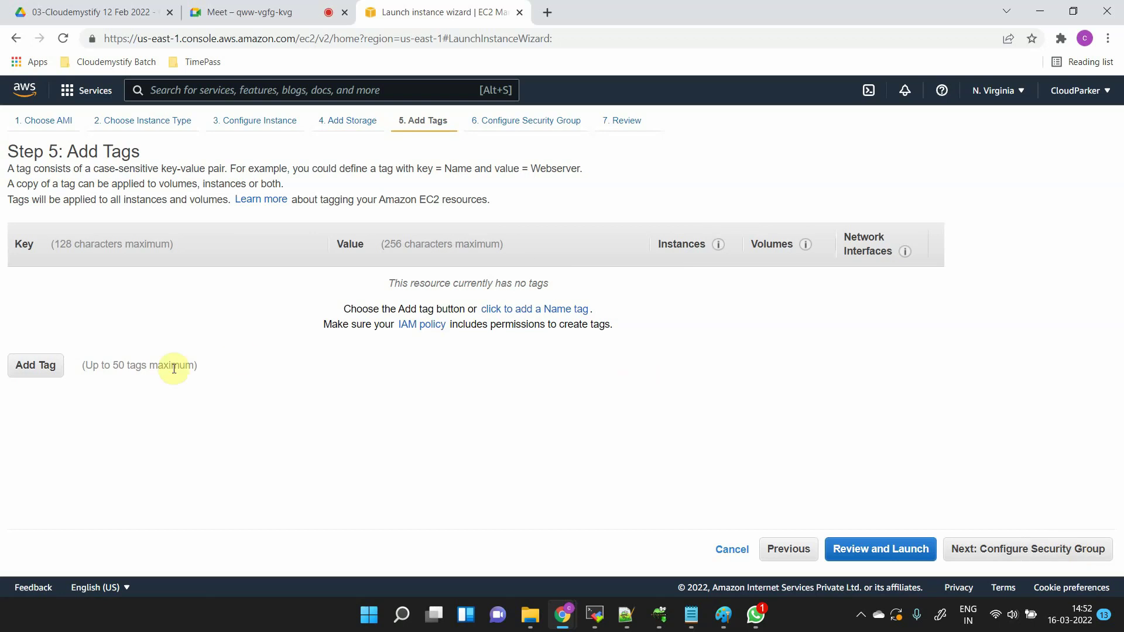
- Add tag 'operating system' = 'Linux-Ubuntu' excluding network interfaces, then continue to security groups
click(22, 370)
text(oper)
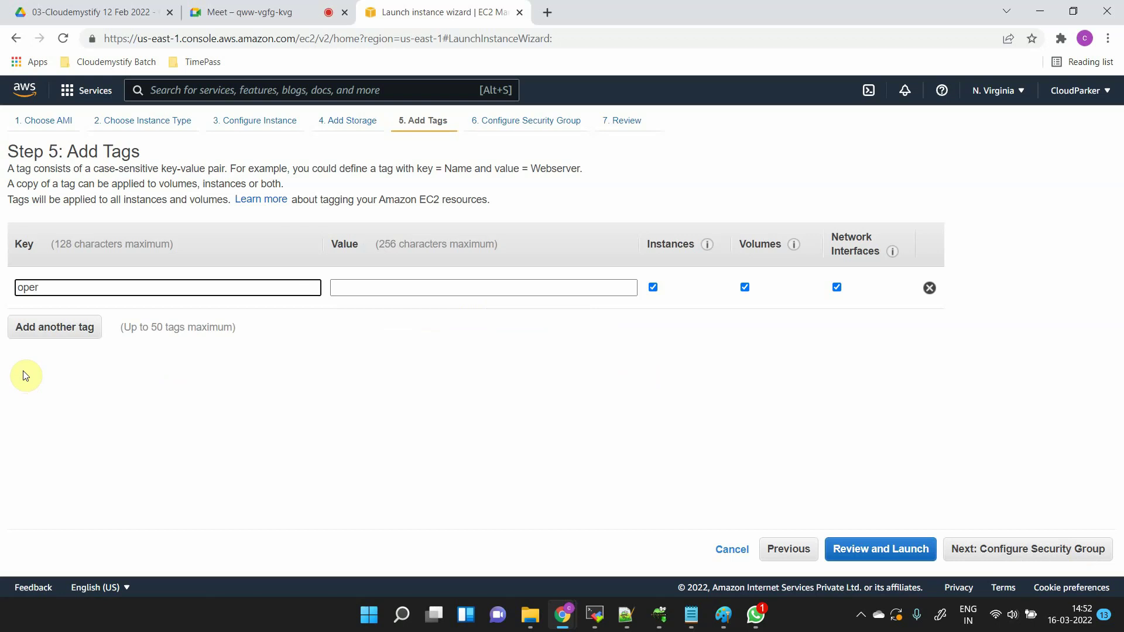
text(ating system)
key(Tab)
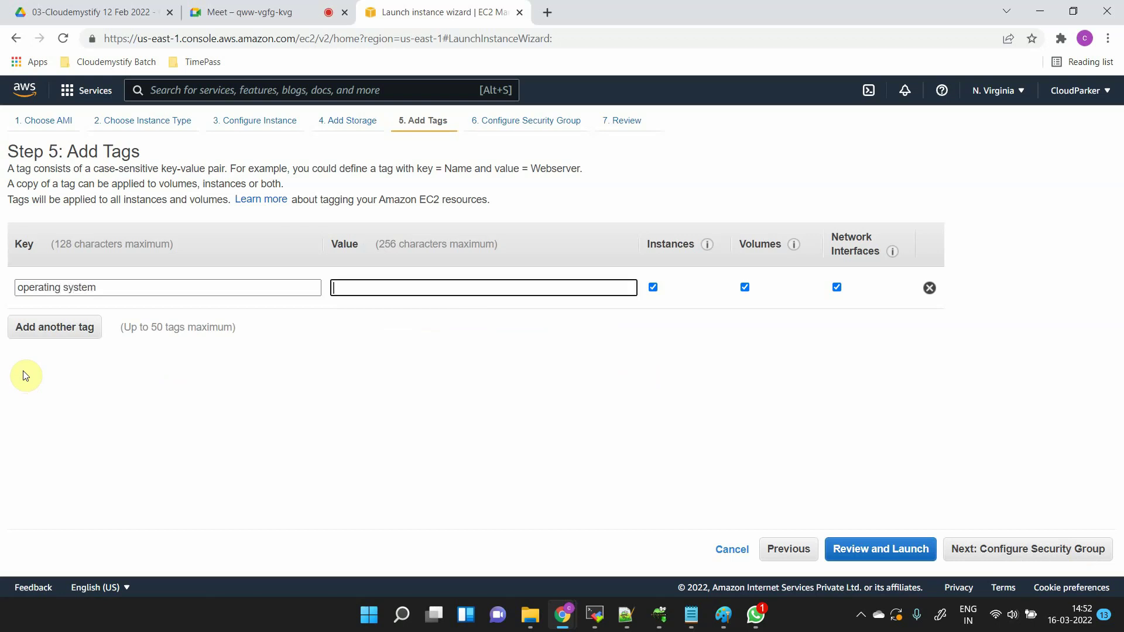
text(Linux)
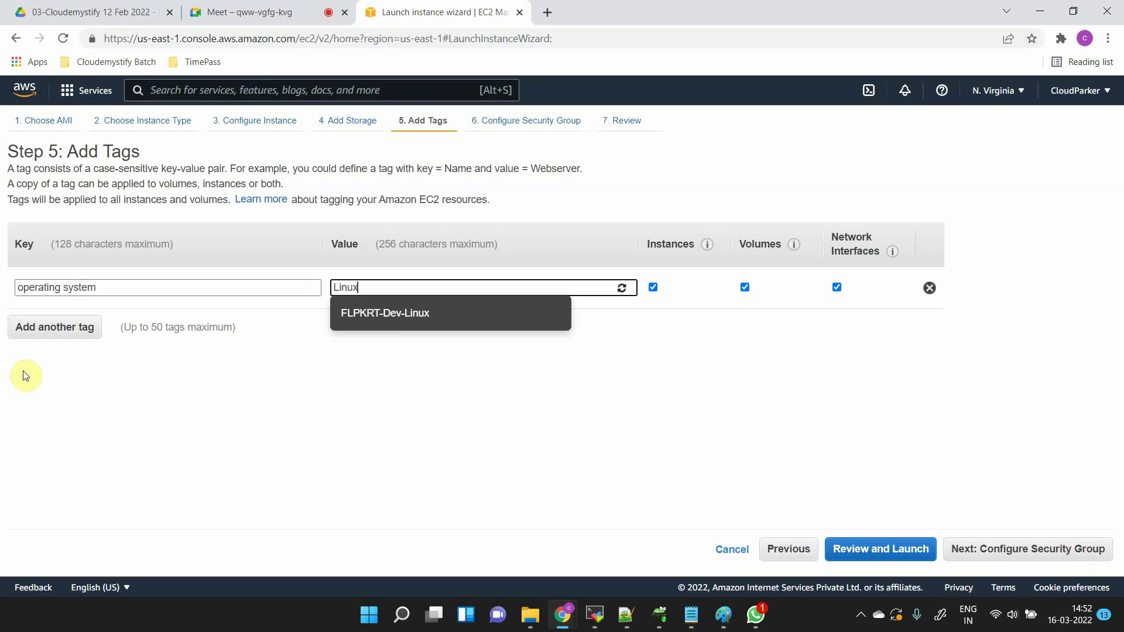
text(-Ubuntu)
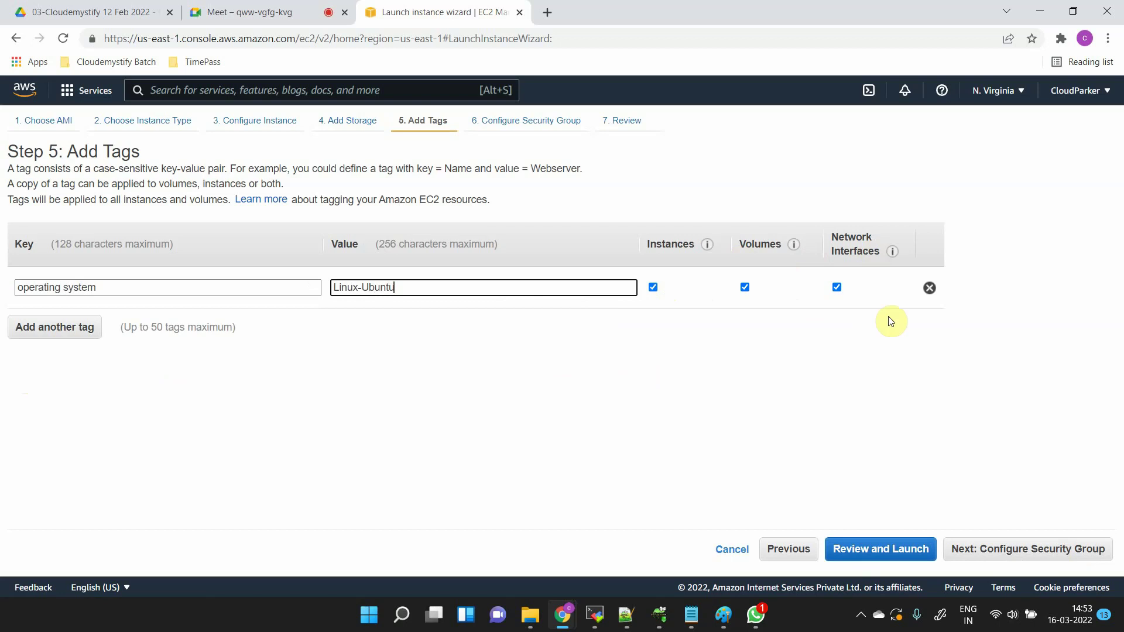
click(835, 288)
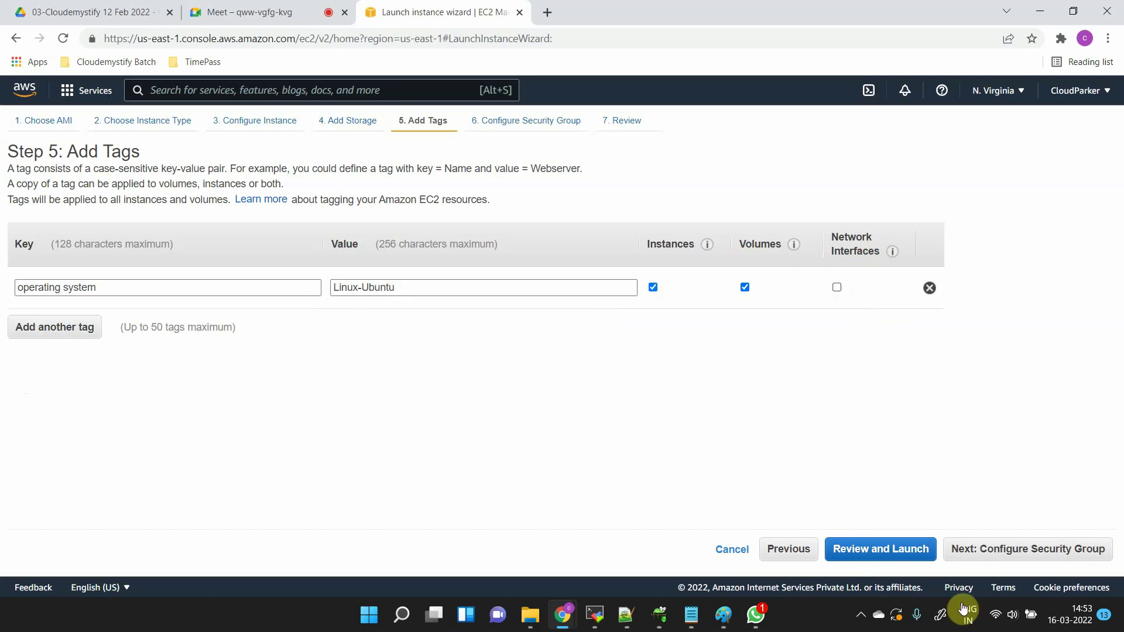
click(1022, 550)
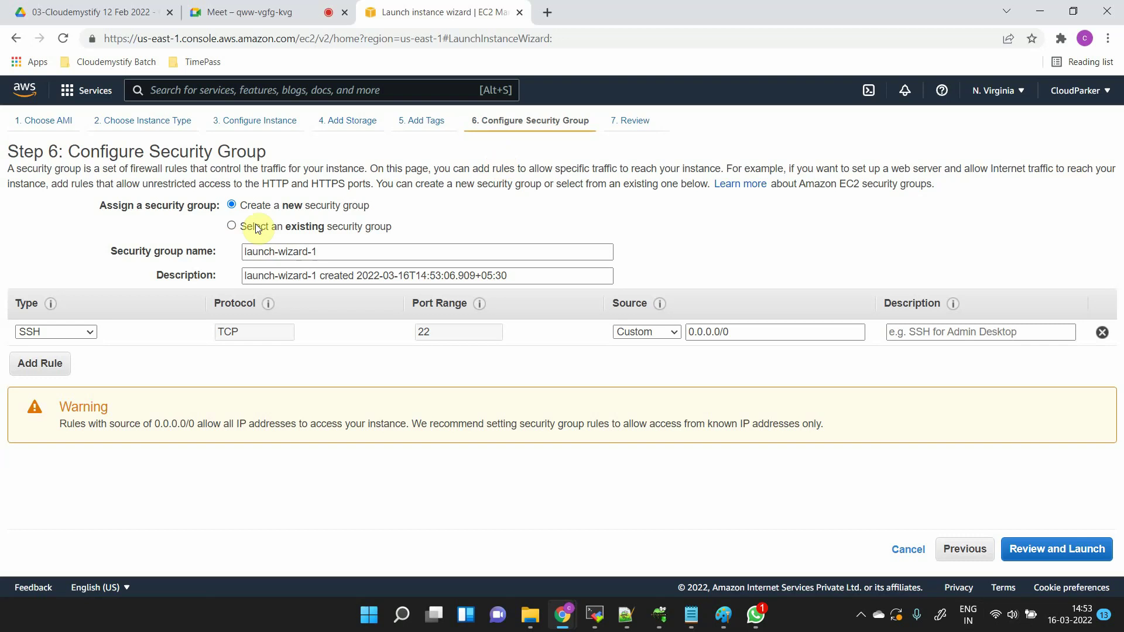
- Preview the WindowsServer group, then return to the new group's SSH port 22 rule
click(255, 225)
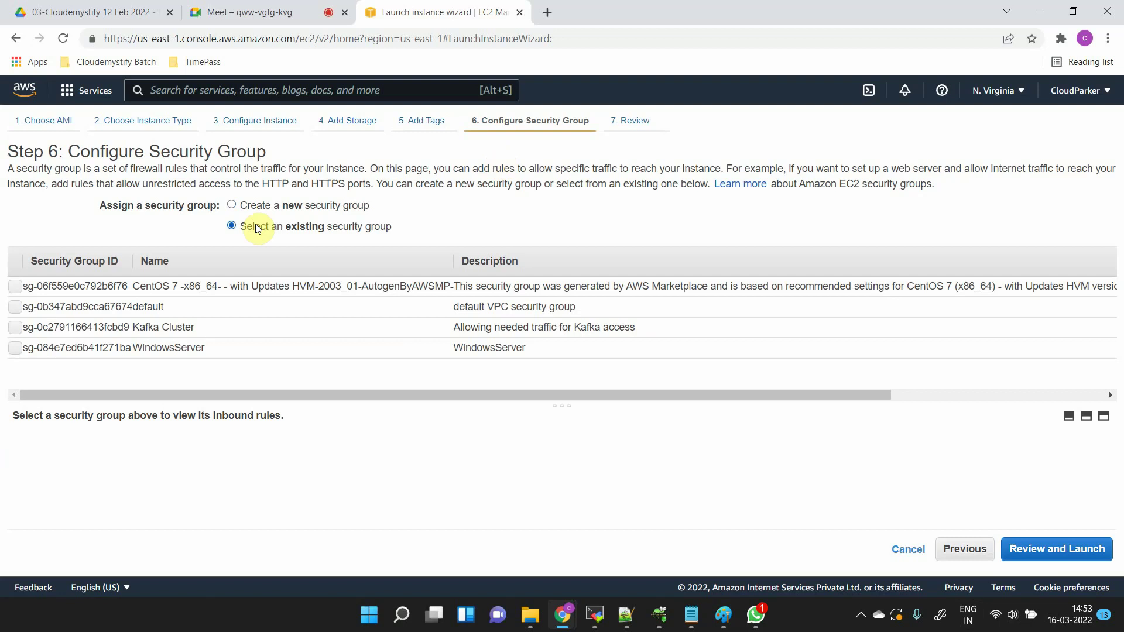
click(342, 348)
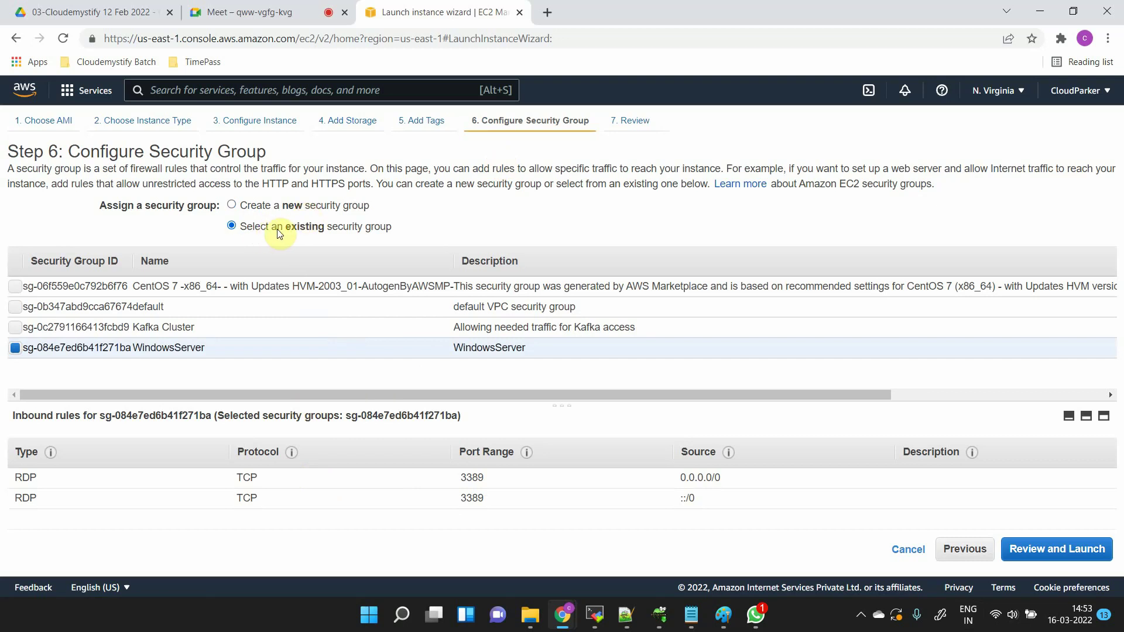
click(273, 207)
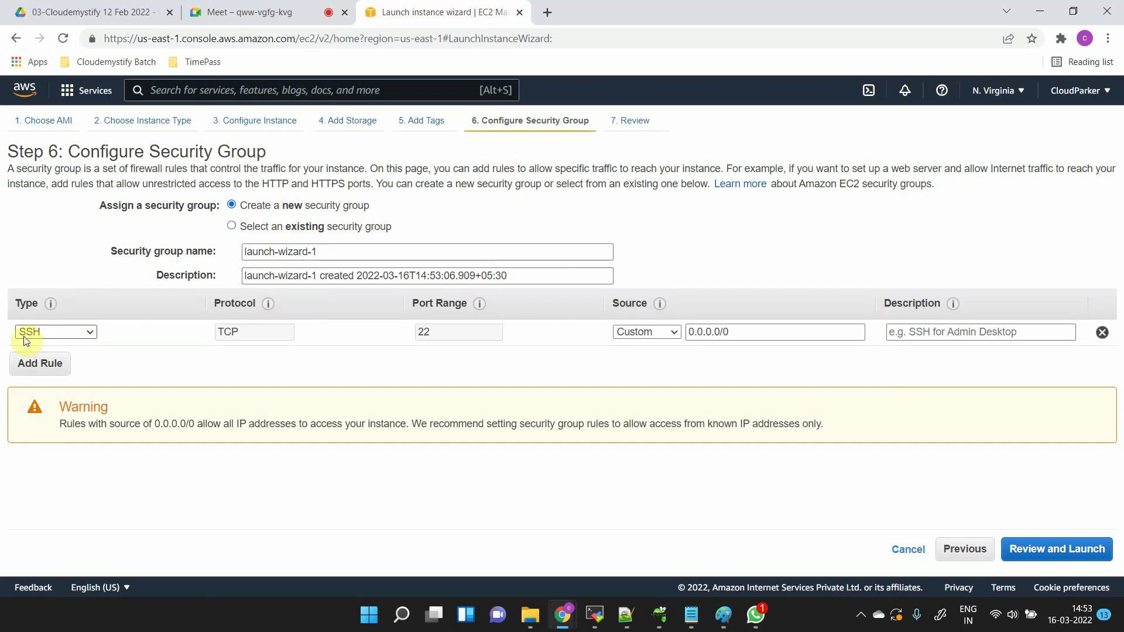
drag(458, 329, 405, 331)
- Select the existing WindowsServer group and review its RDP rules on port 3389
click(315, 227)
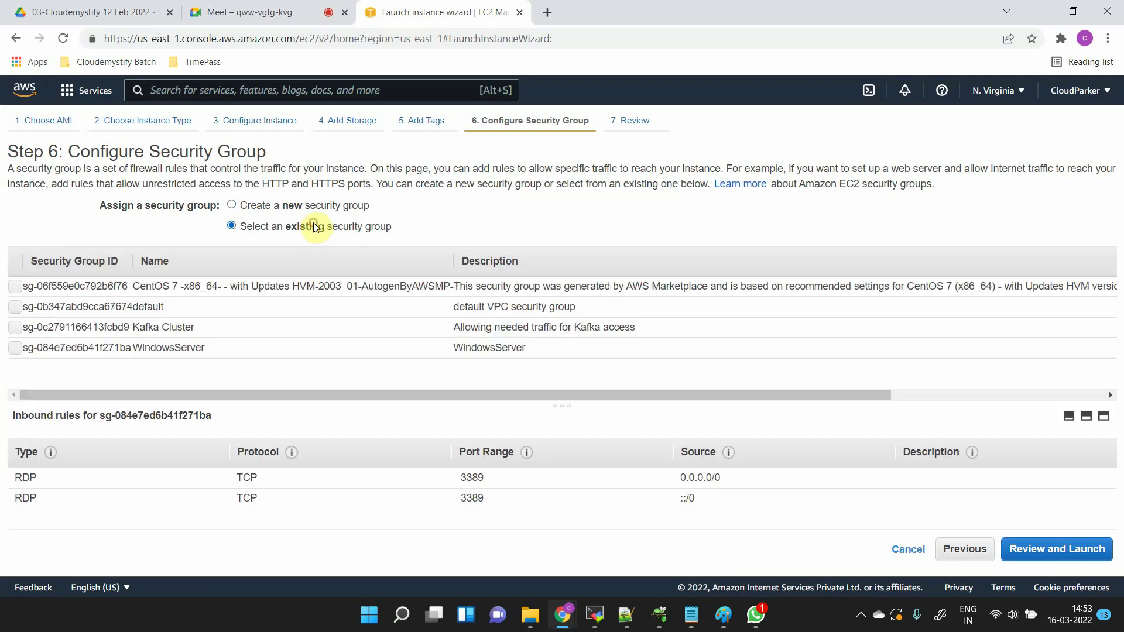
click(501, 349)
drag(460, 477, 495, 480)
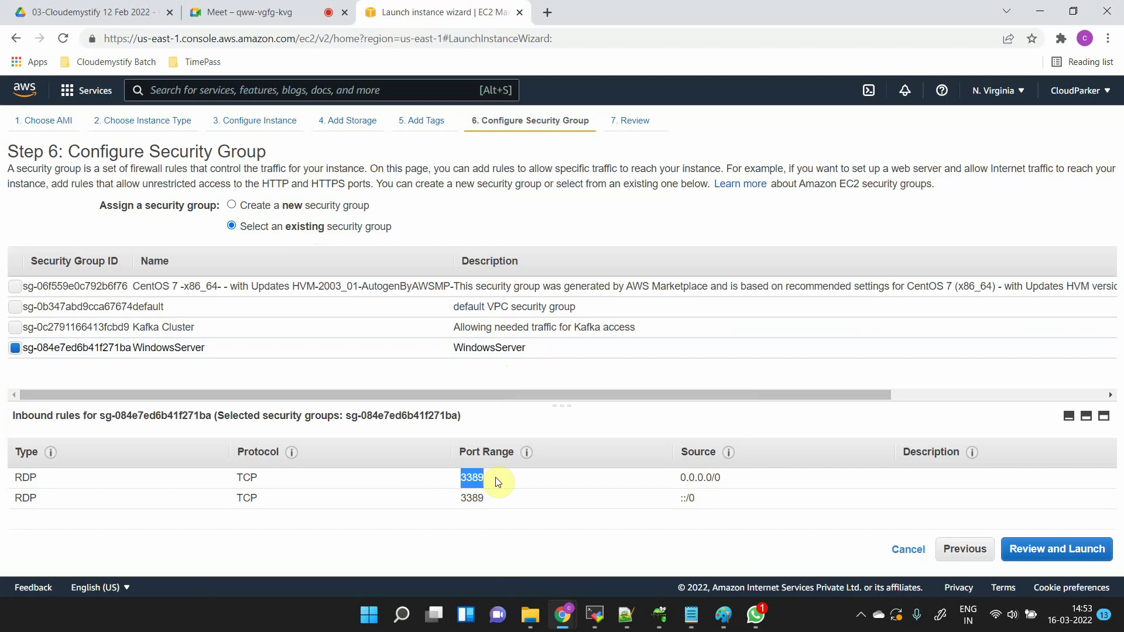
click(44, 478)
drag(45, 479, 10, 483)
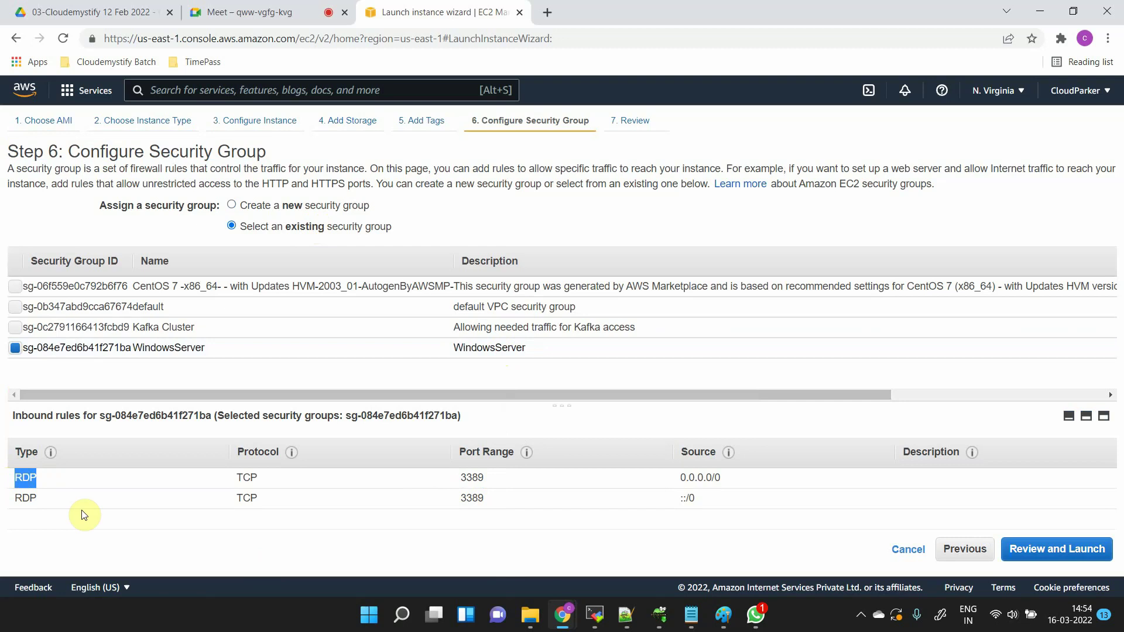
click(404, 615)
text(re)
key(BackSpace)
key(BackSpace)
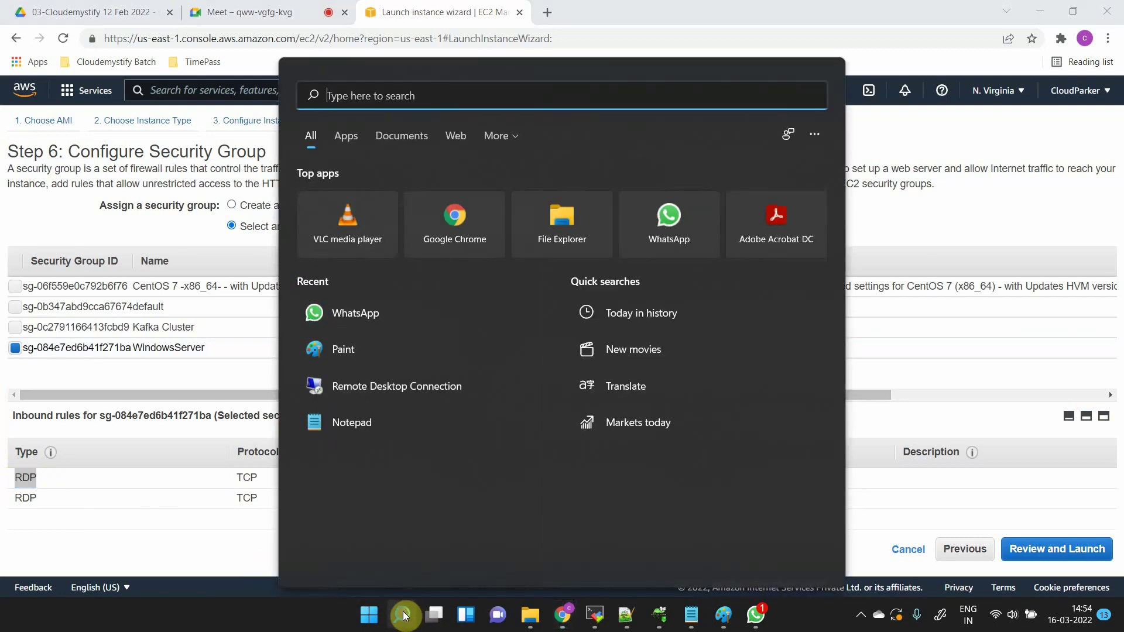
click(141, 533)
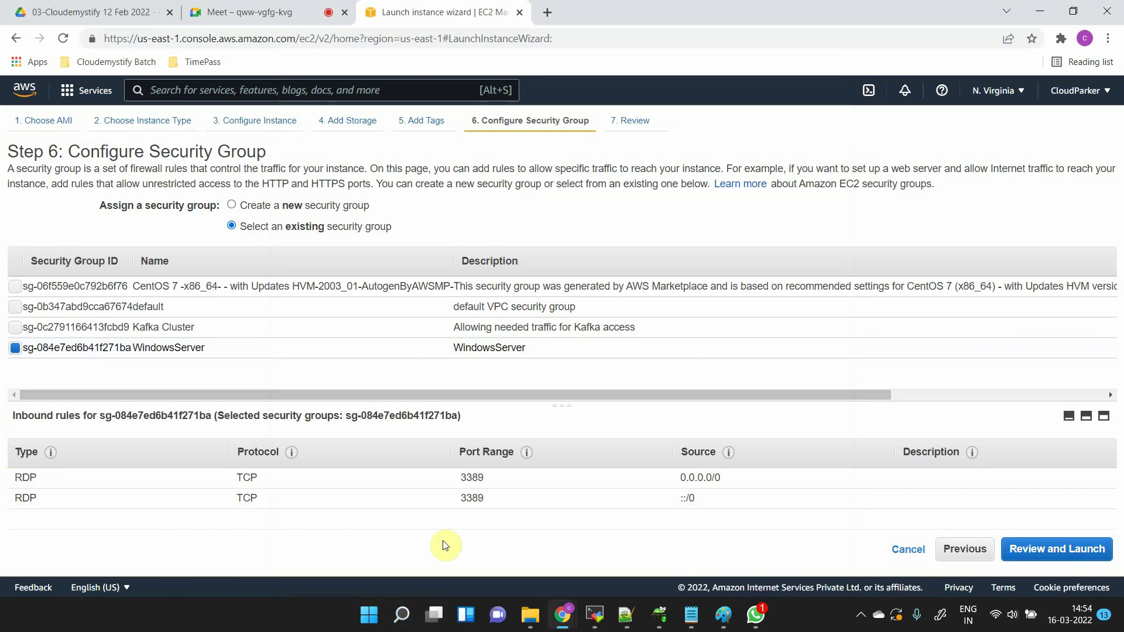
click(481, 477)
double_click(444, 483)
- Go back to creating launch-wizard-1, with its SSH rule on TCP port 22 from 0.0.0.0/0
click(264, 206)
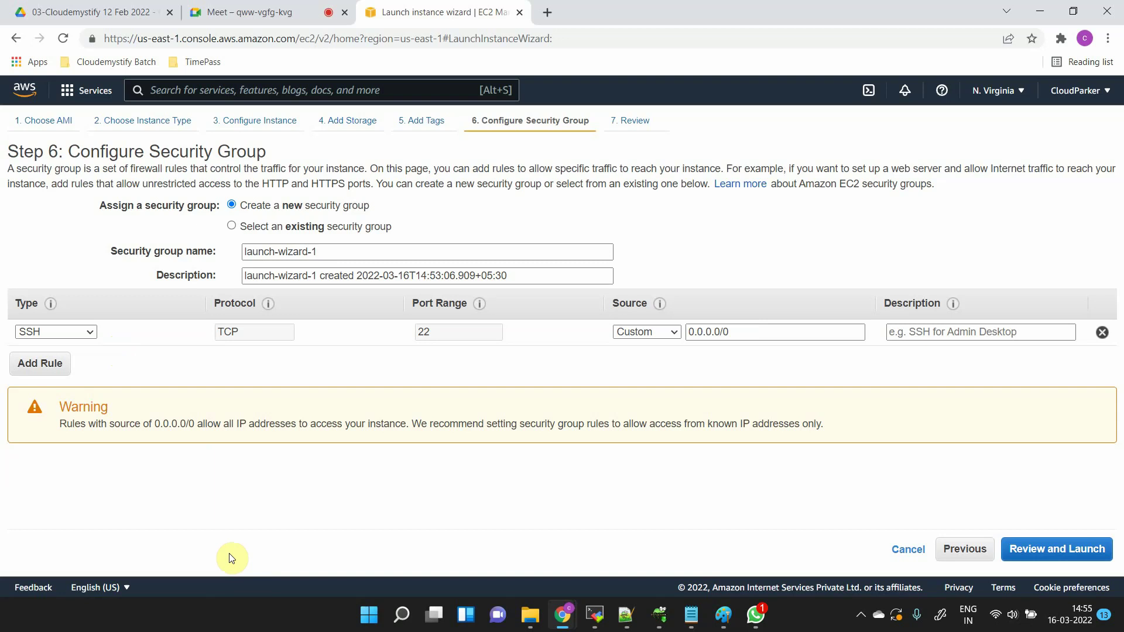
mouse_move(385, 608)
drag(88, 154, 279, 151)
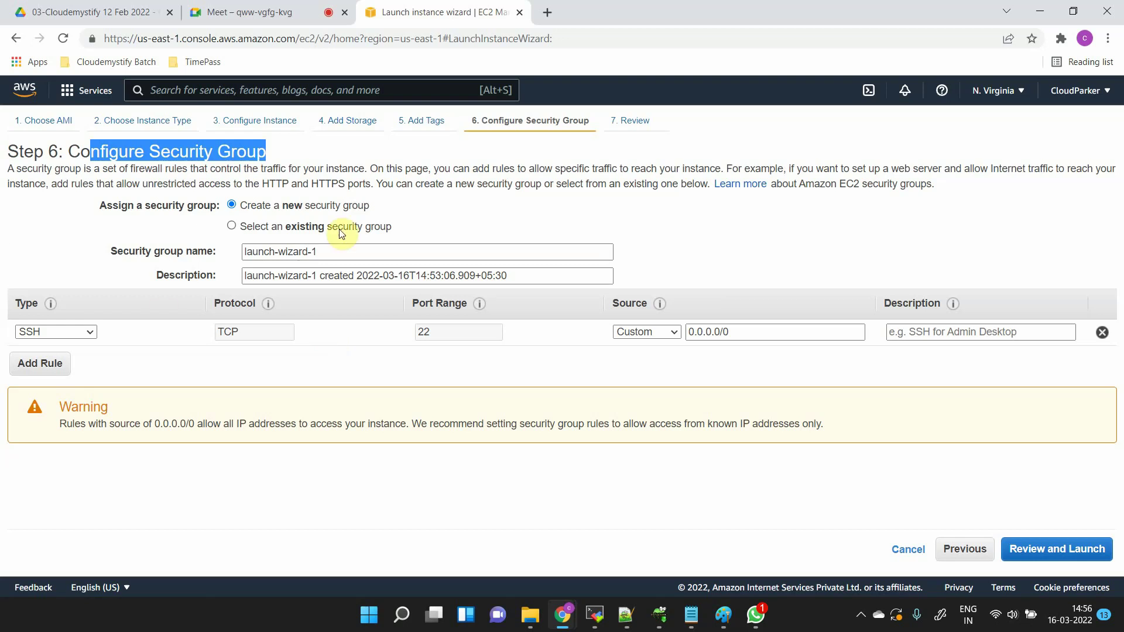
- Replace the security group name with 'Linuz', leaving the rule type as SSH
click(358, 251)
key(ctrl+a)
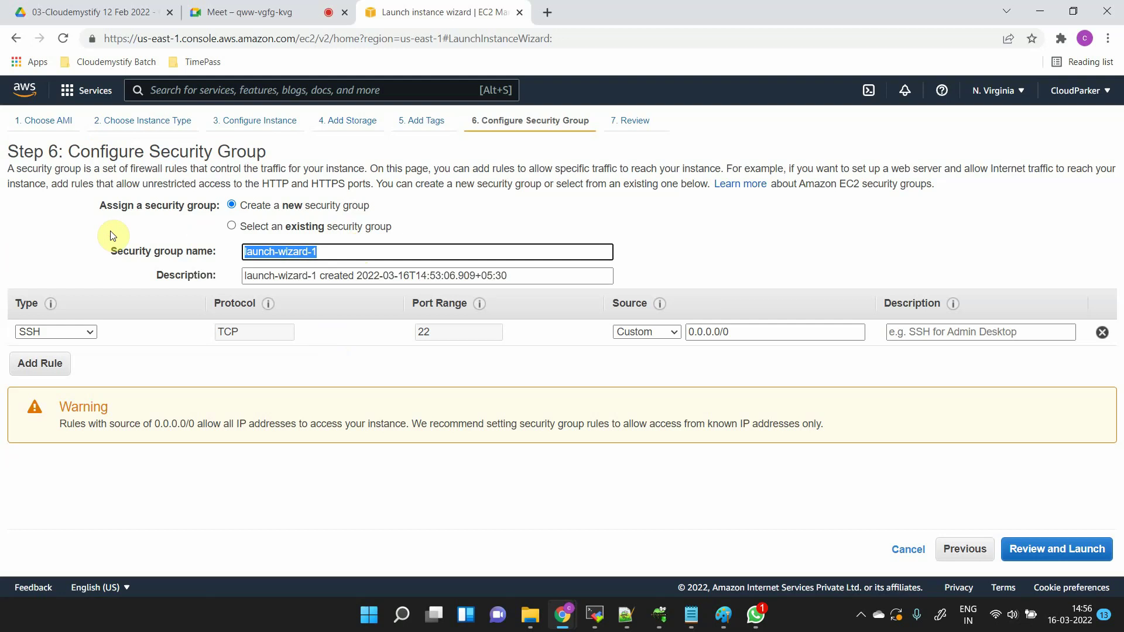
text(Linuz)
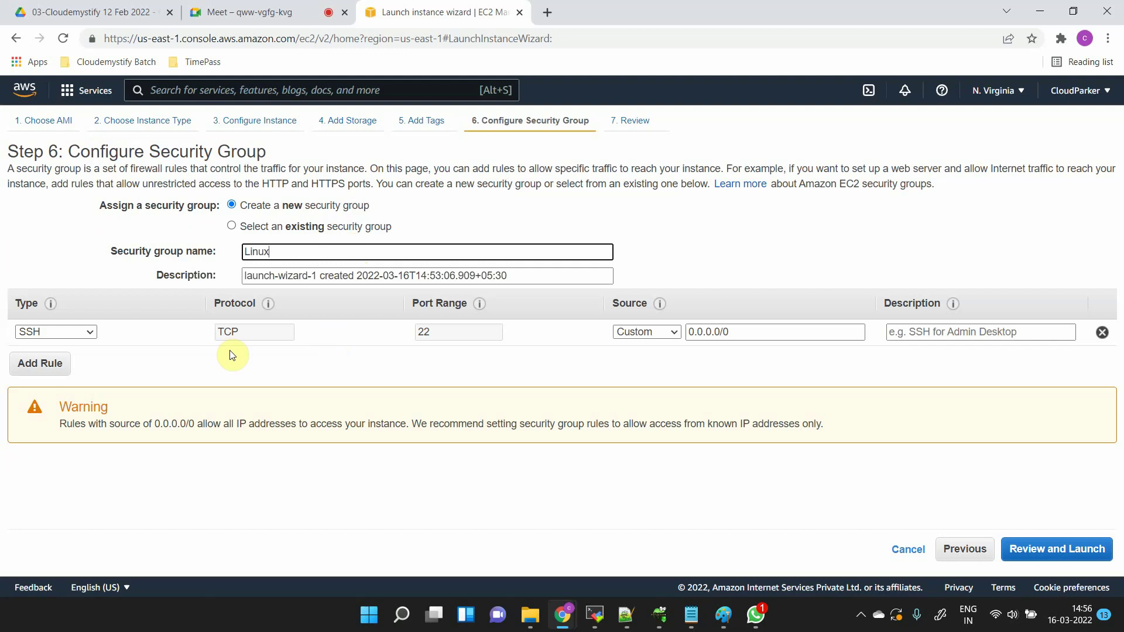
click(56, 332)
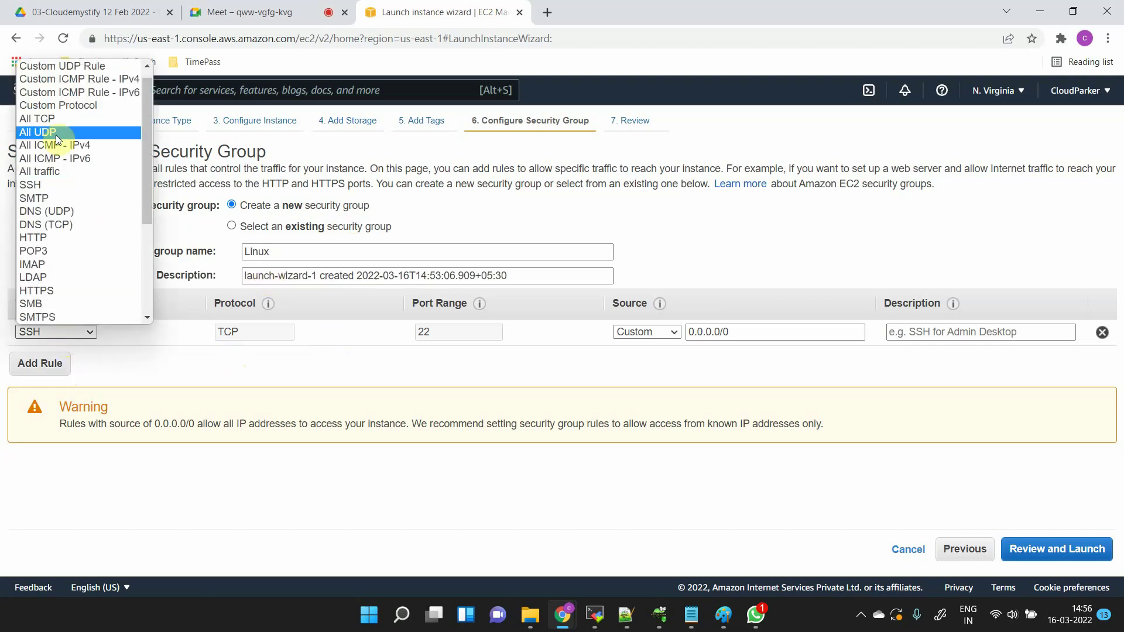
click(152, 372)
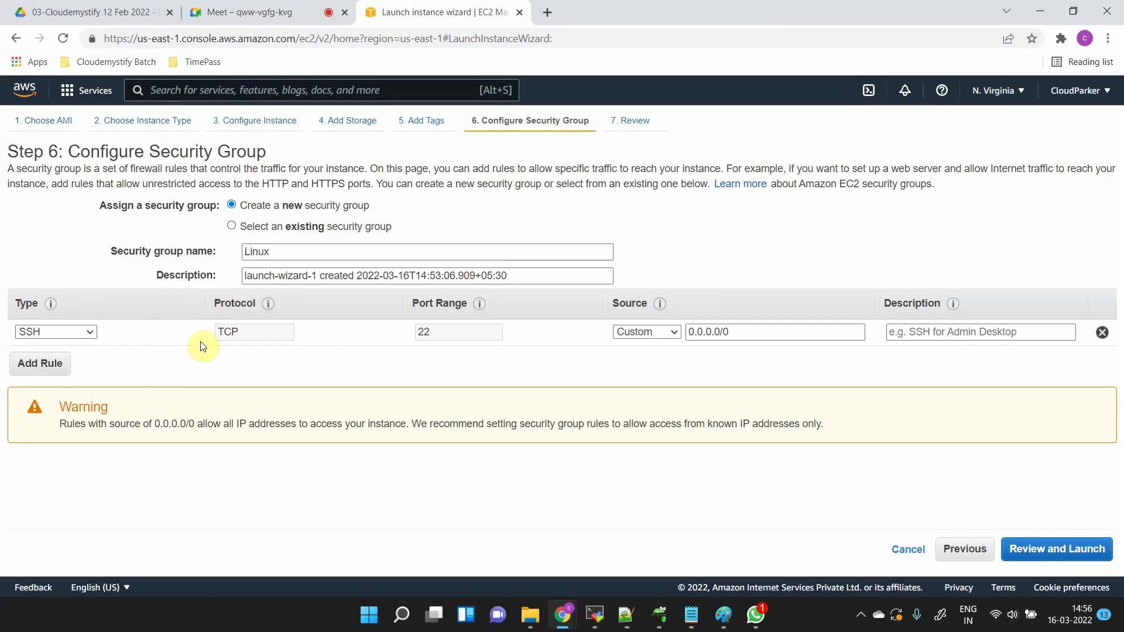
drag(220, 309, 261, 308)
mouse_move(262, 308)
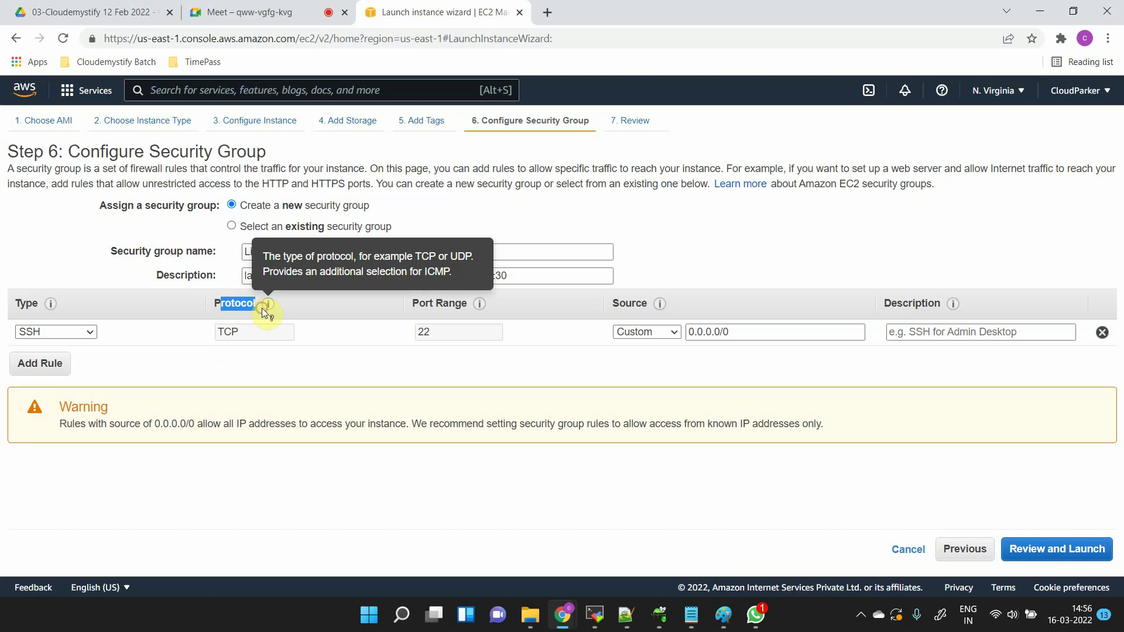
click(343, 367)
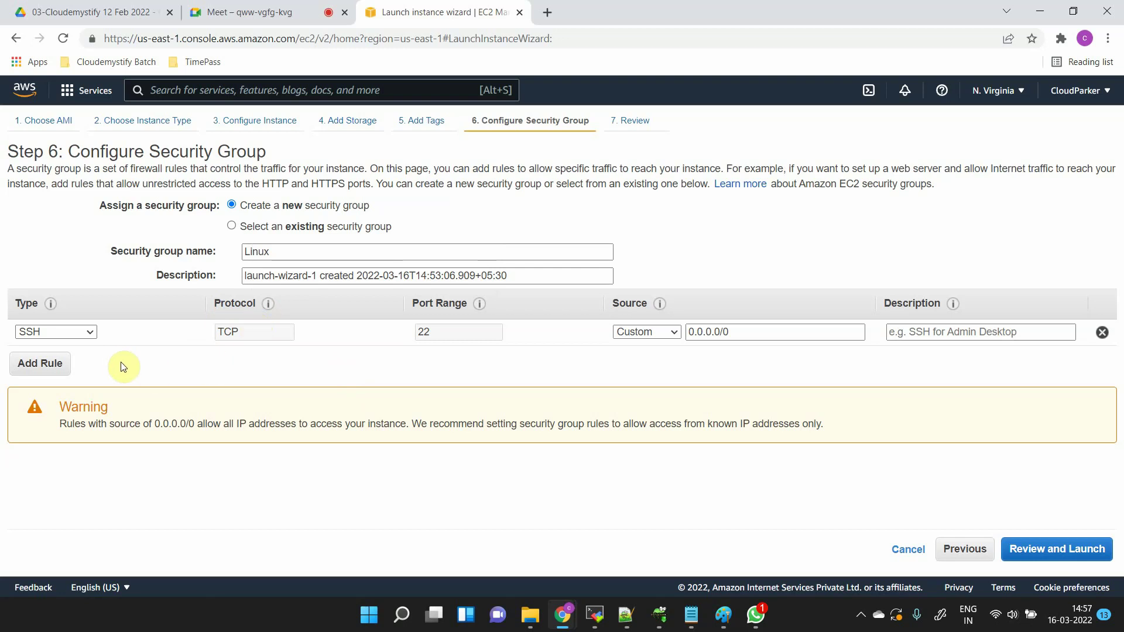
- Change the rule type to RDP, which sets port 3389
click(84, 334)
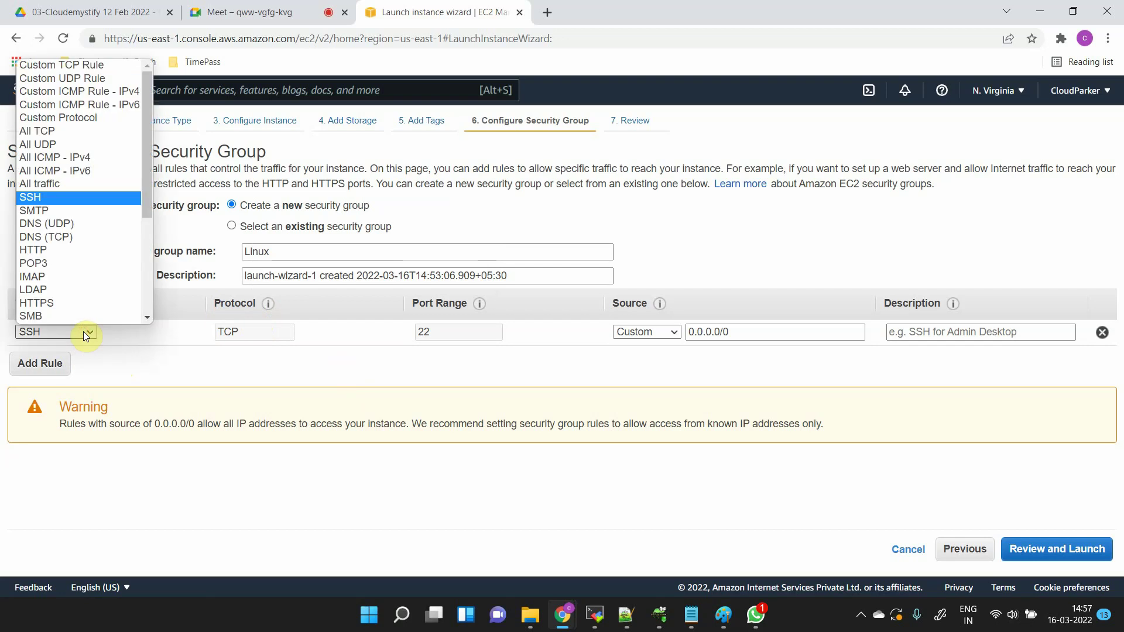
scroll(81, 319, down, 1)
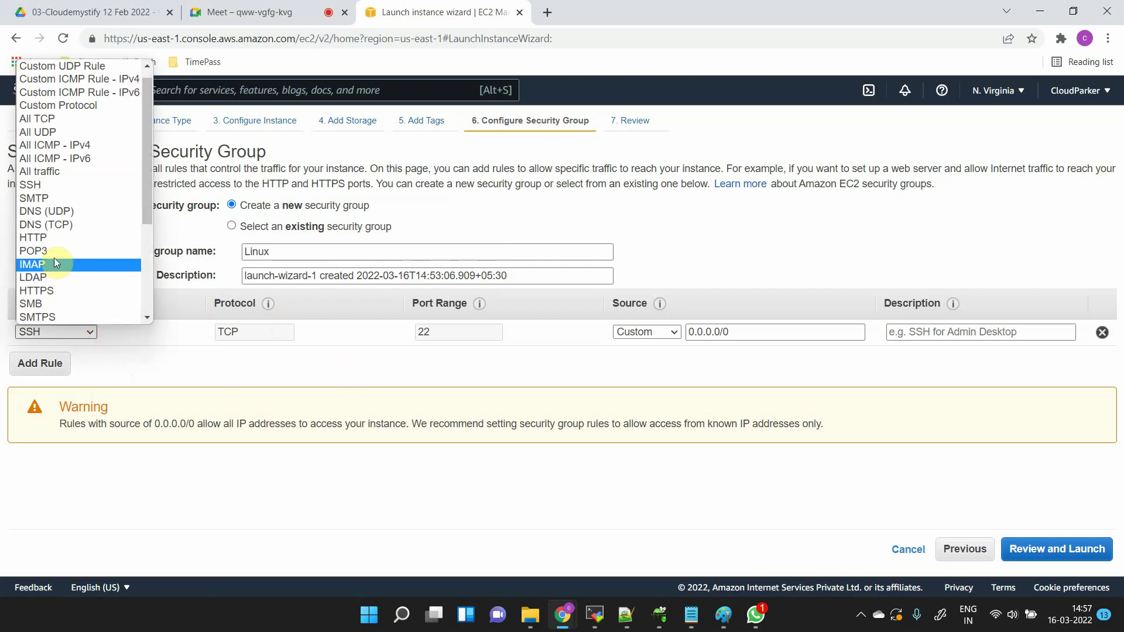
scroll(40, 163, down, 2)
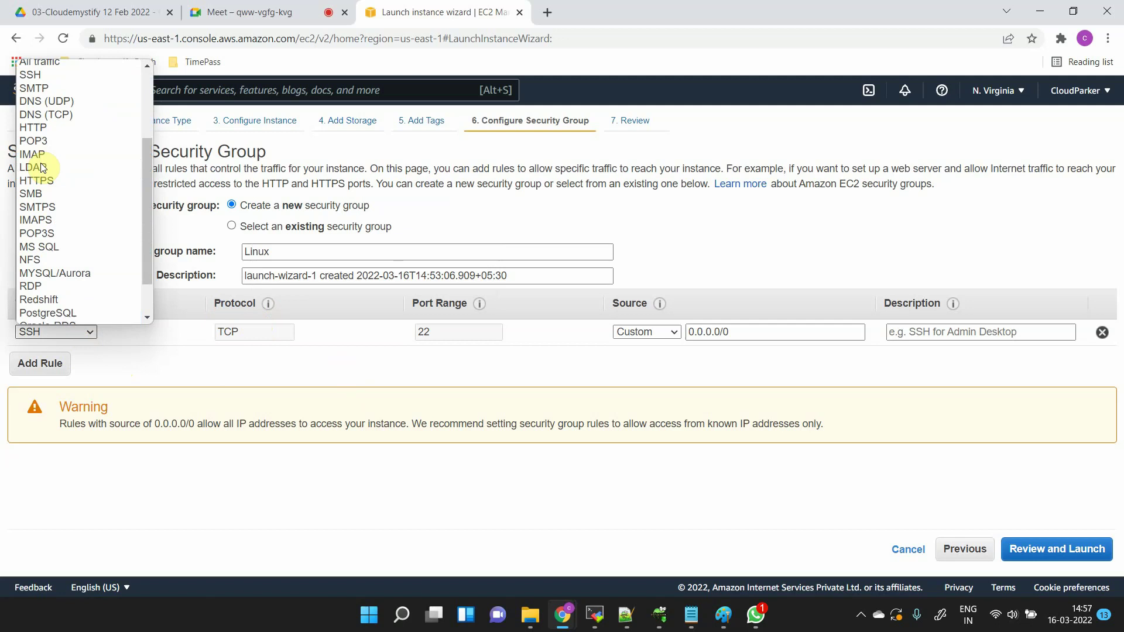
click(51, 287)
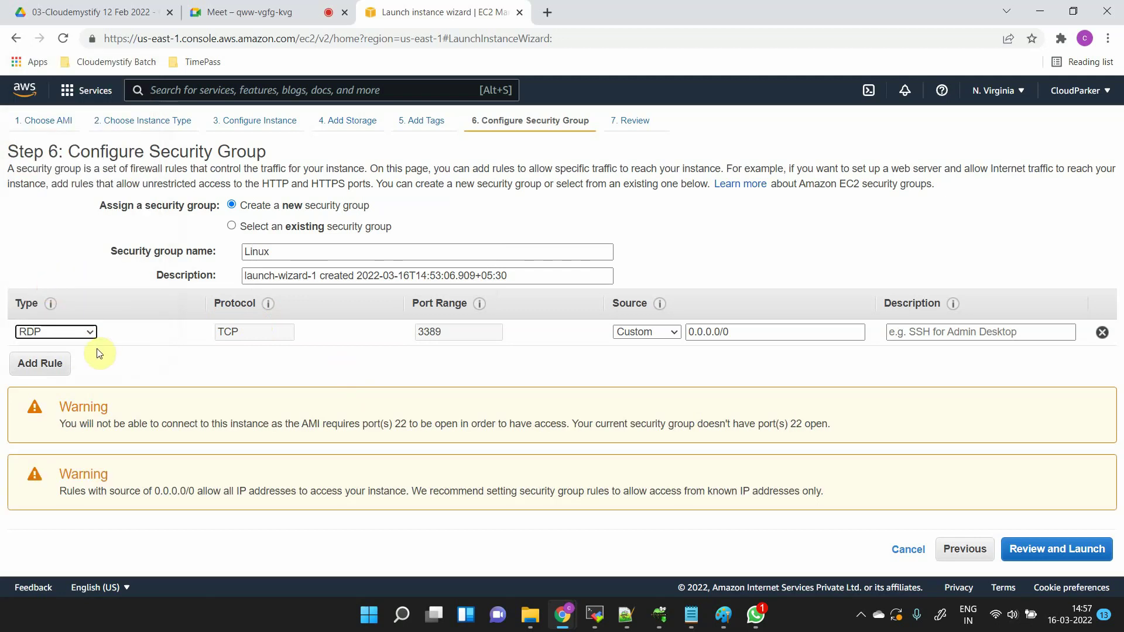
drag(442, 338, 420, 341)
- Change the rule type to Custom Protocol, covering all ports
click(83, 332)
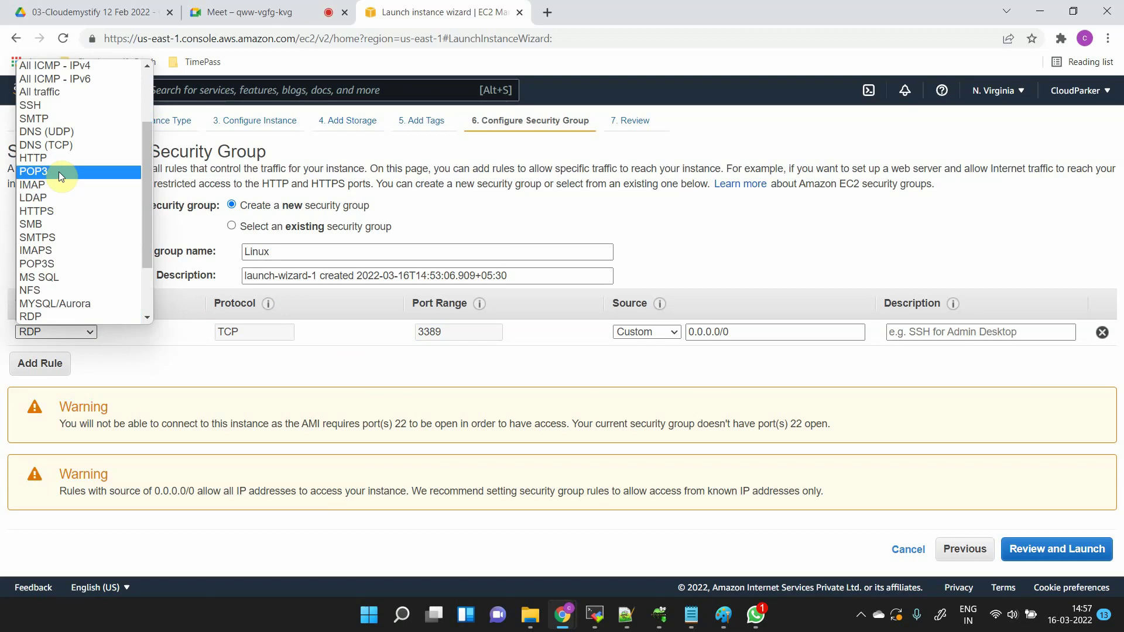
scroll(59, 171, up, 3)
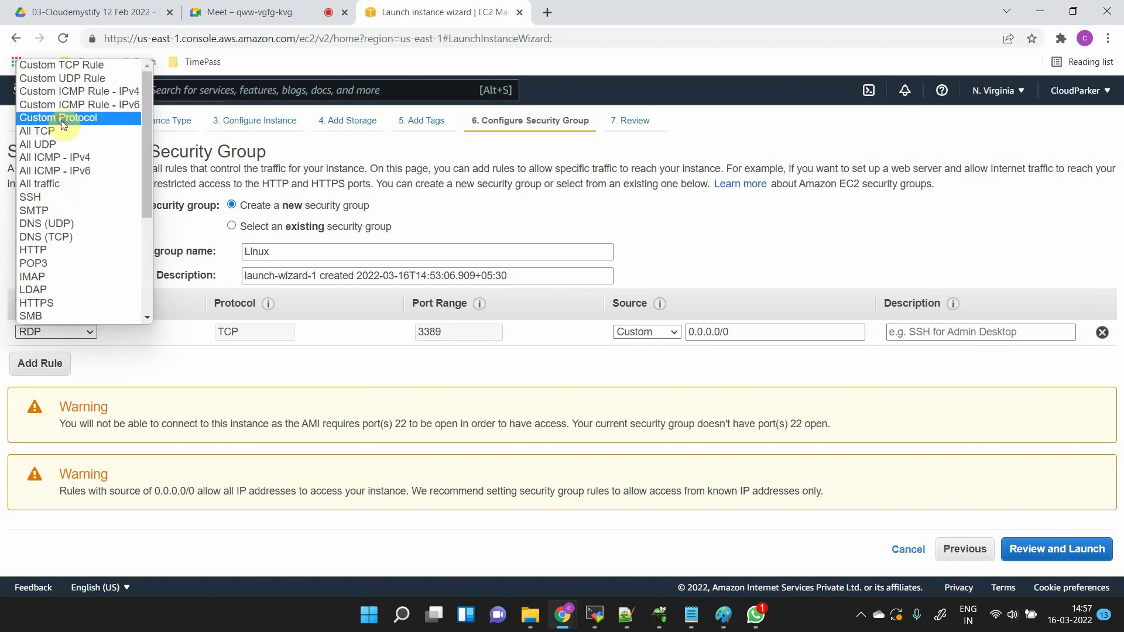
click(61, 121)
click(261, 325)
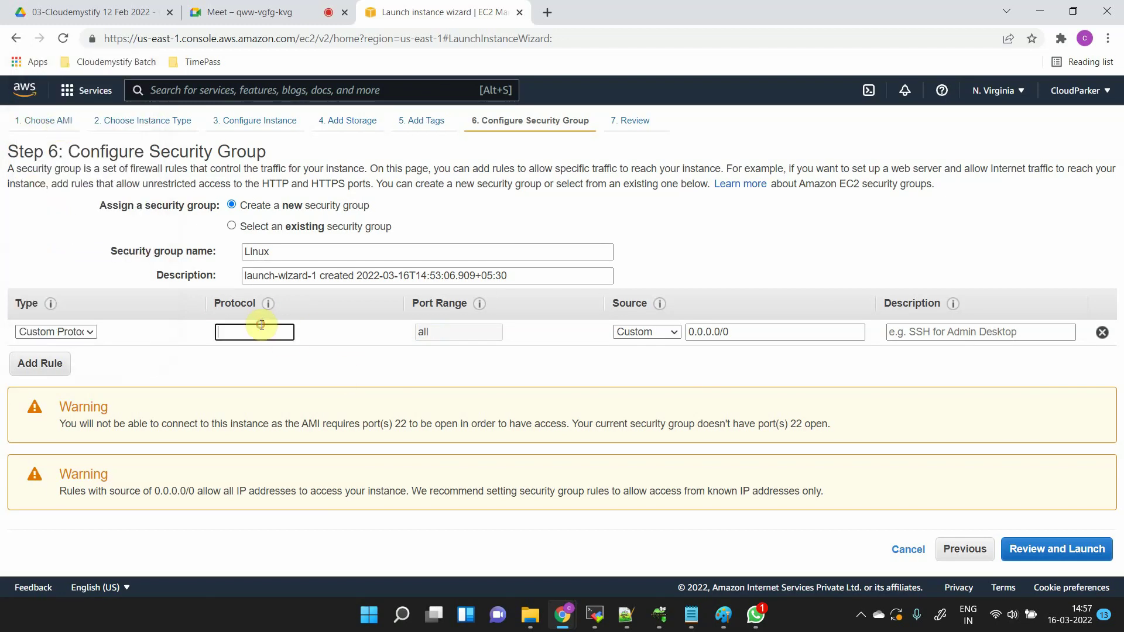
double_click(445, 327)
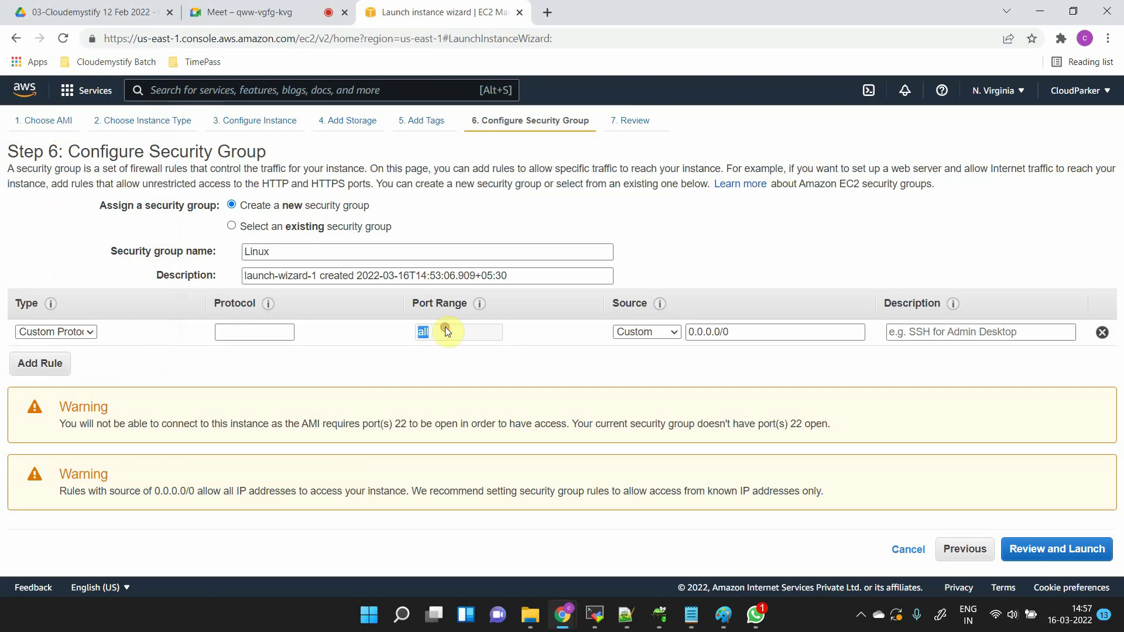
click(90, 332)
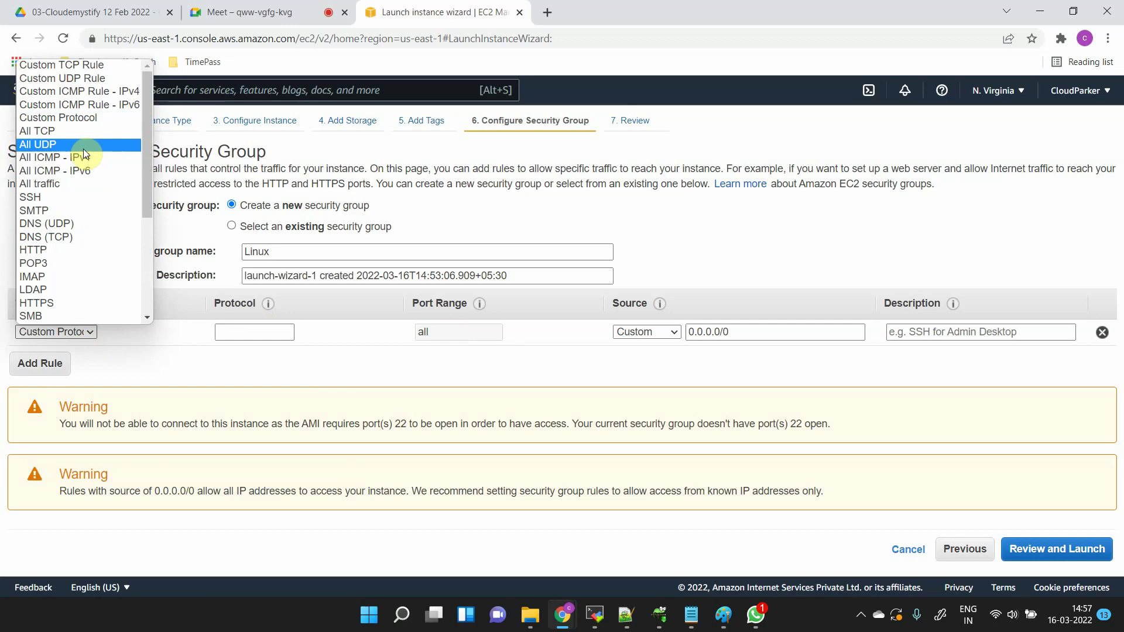
- Make the rule a Custom TCP Rule with port range 22-22
click(89, 70)
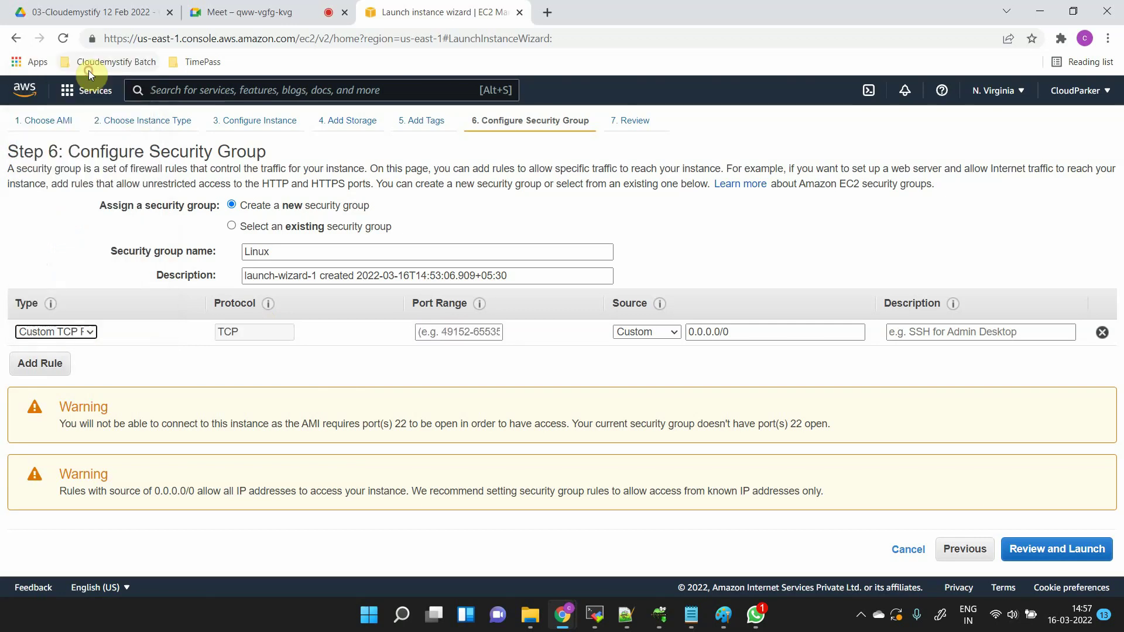
click(432, 333)
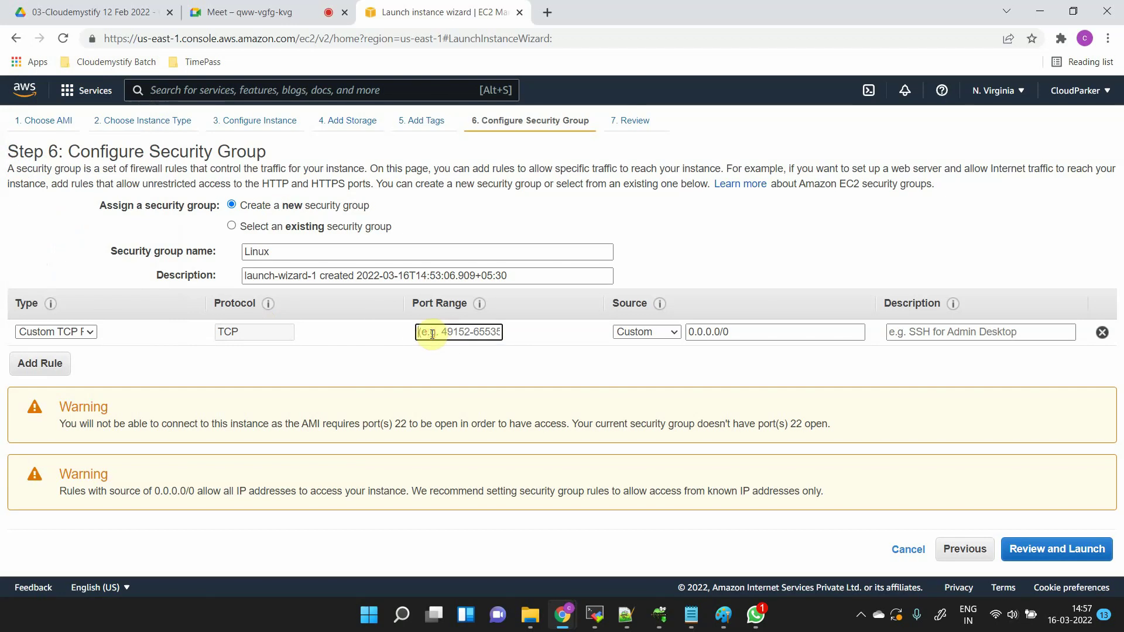
text(22)
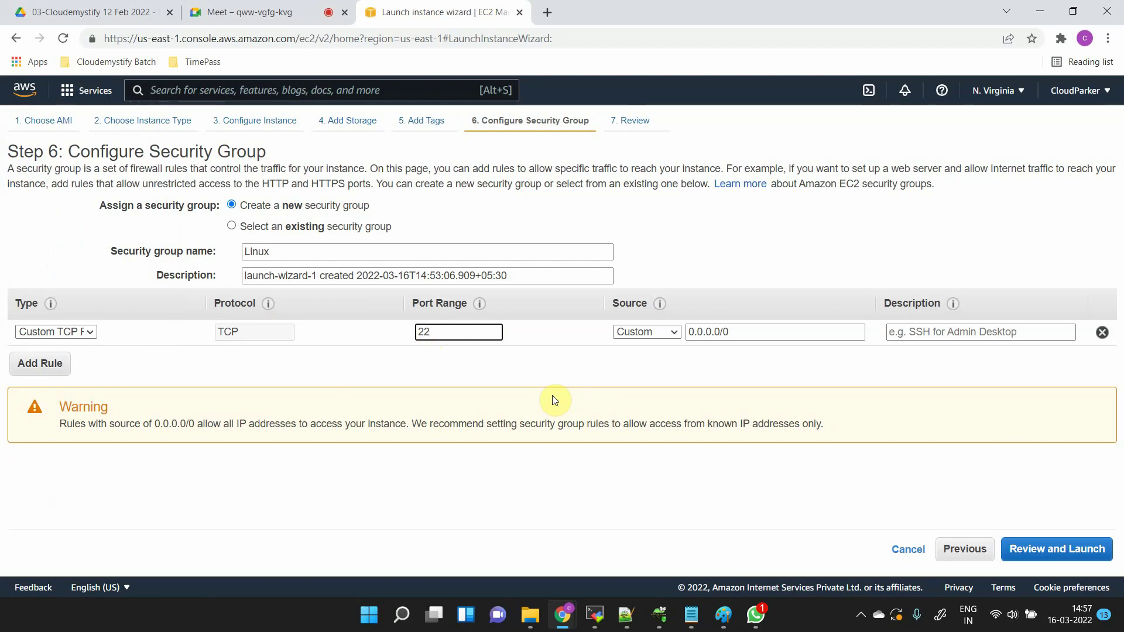
text(-22)
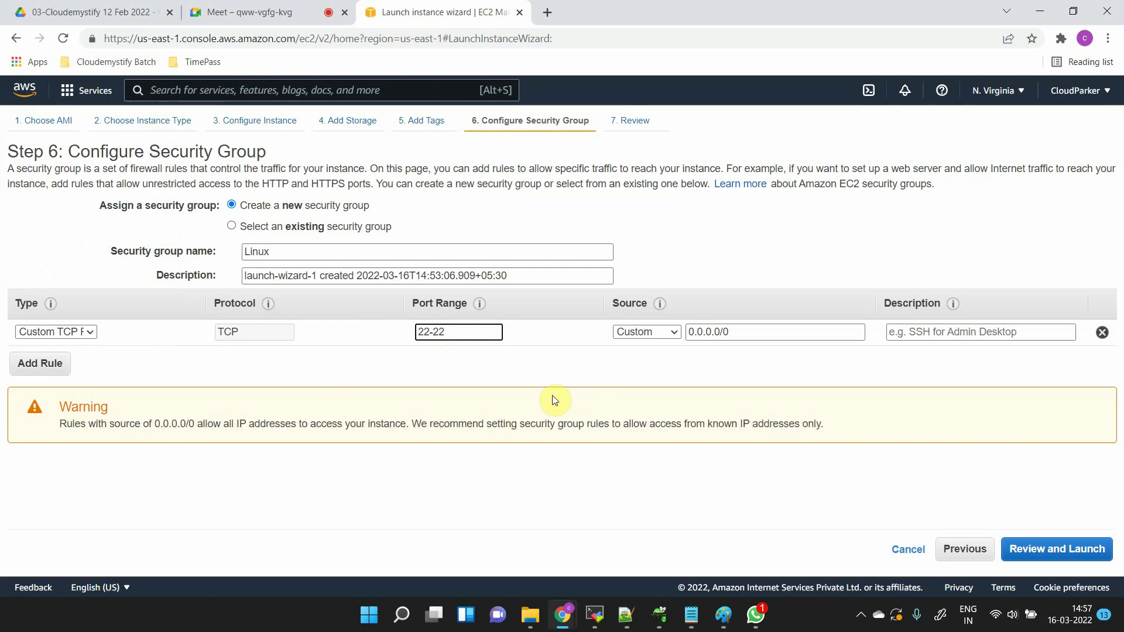
click(428, 377)
- Replace the port range 22-22 with 100-5000
click(459, 331)
drag(459, 331, 381, 351)
text(1)
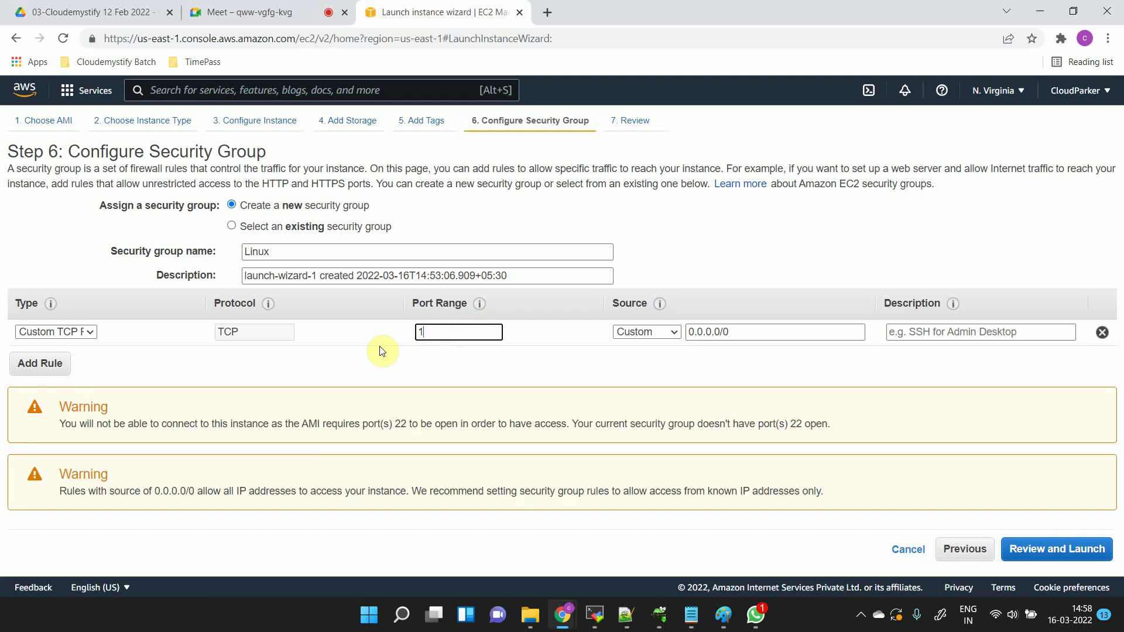
text(00-5000)
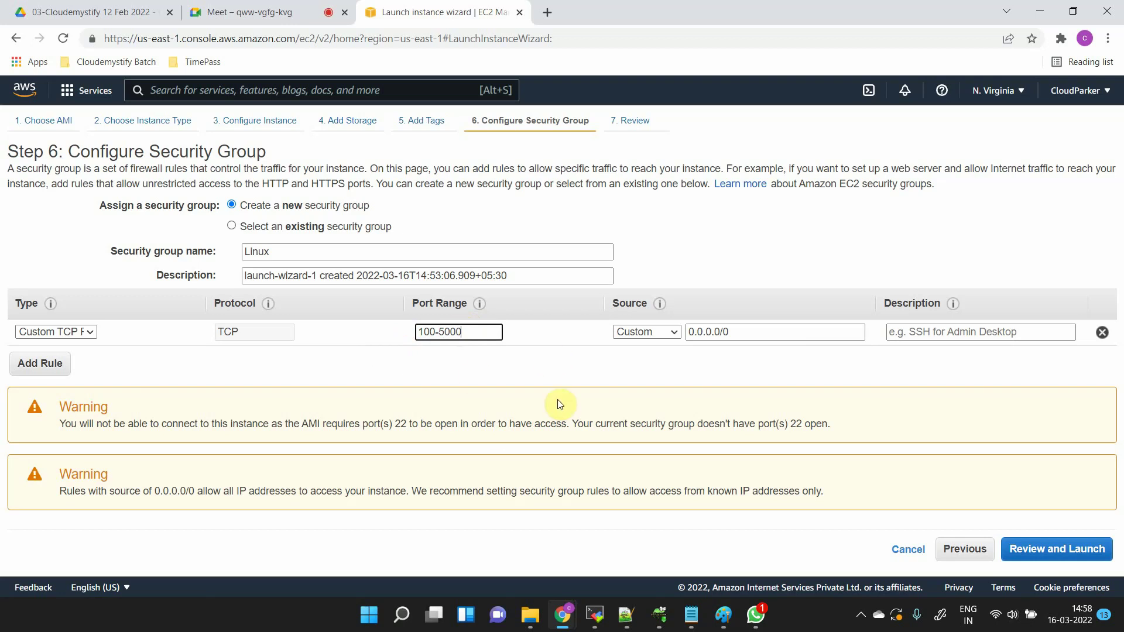
click(673, 388)
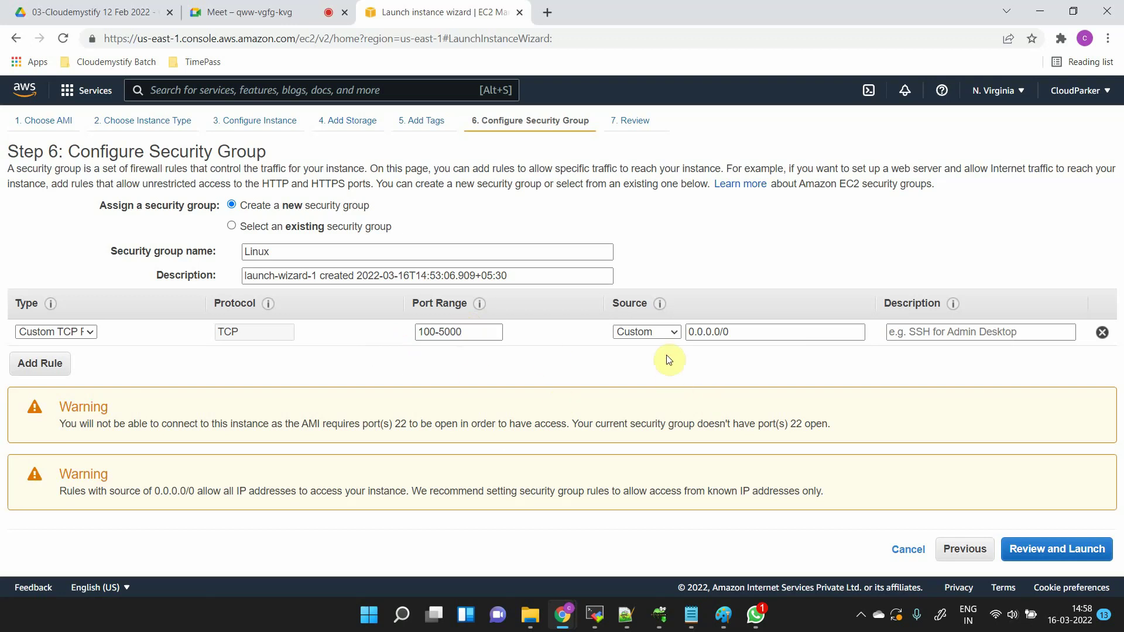
- Set the Custom TCP rule's source to Anywhere, keeping ports 100-5000
click(668, 334)
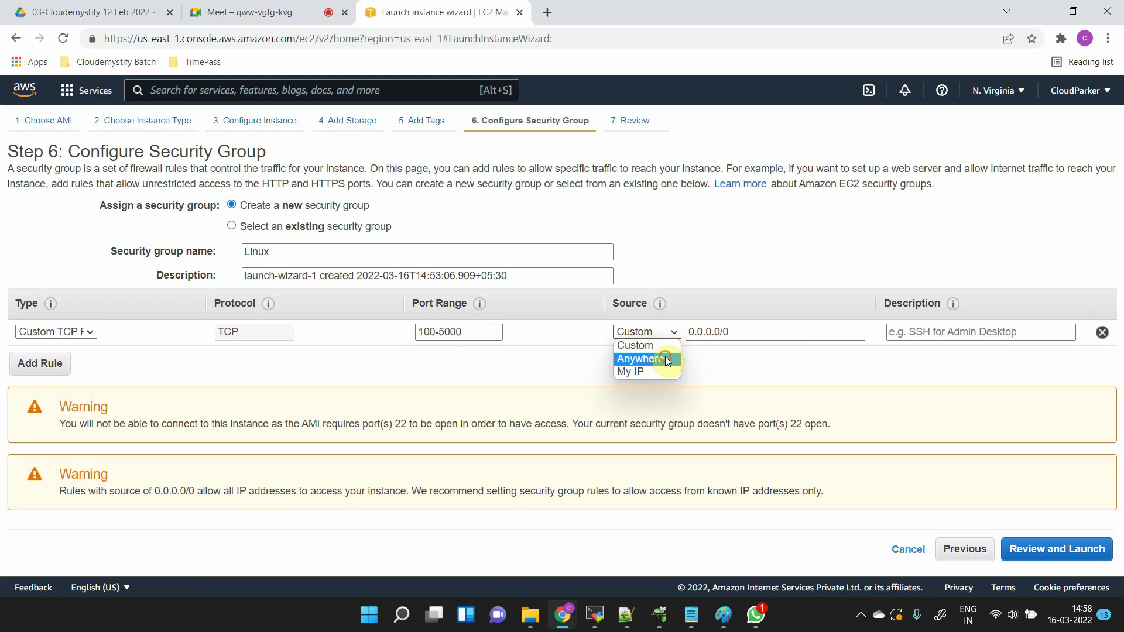
click(667, 360)
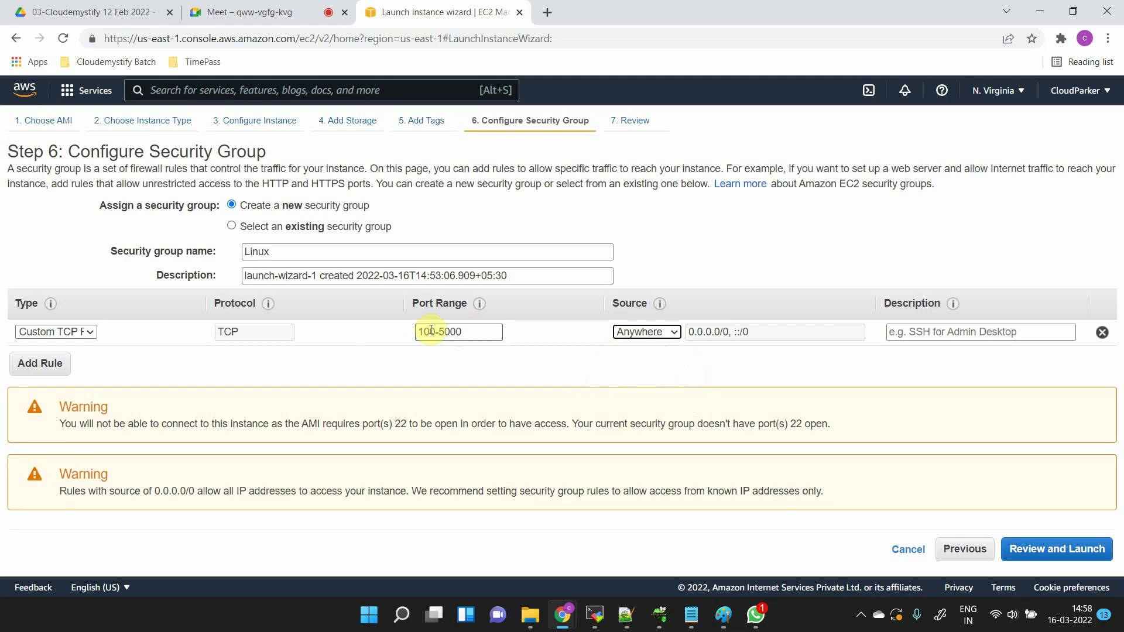
drag(428, 331, 471, 331)
click(474, 331)
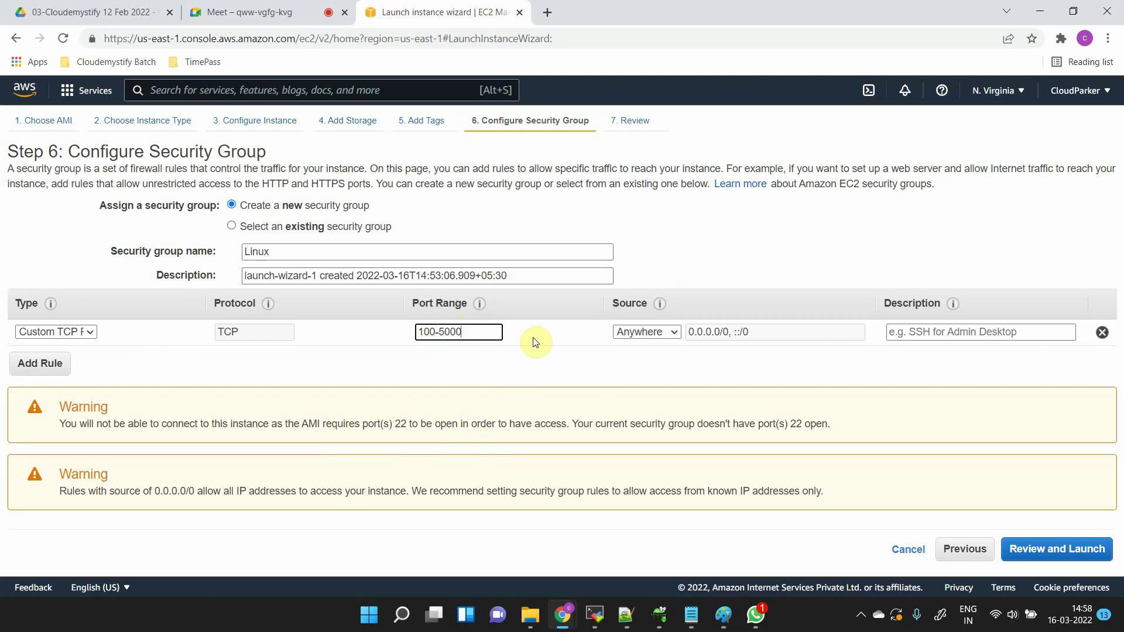
- Bring up the Paint whiteboard and handwrite 'SSH — 22' on an empty area
mouse_move(723, 614)
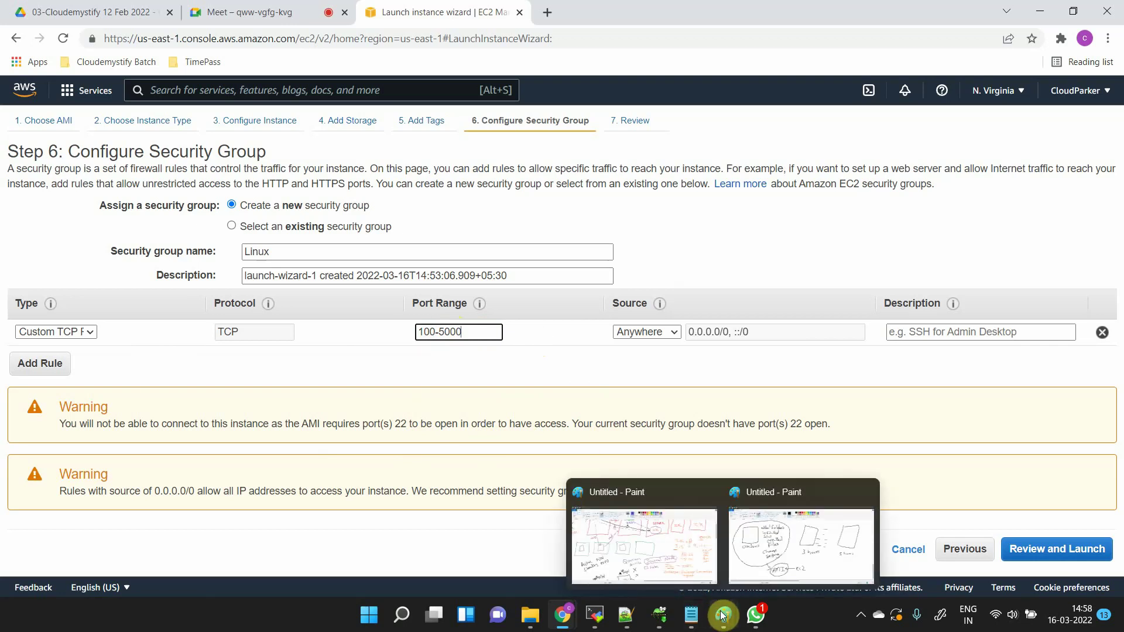
click(748, 558)
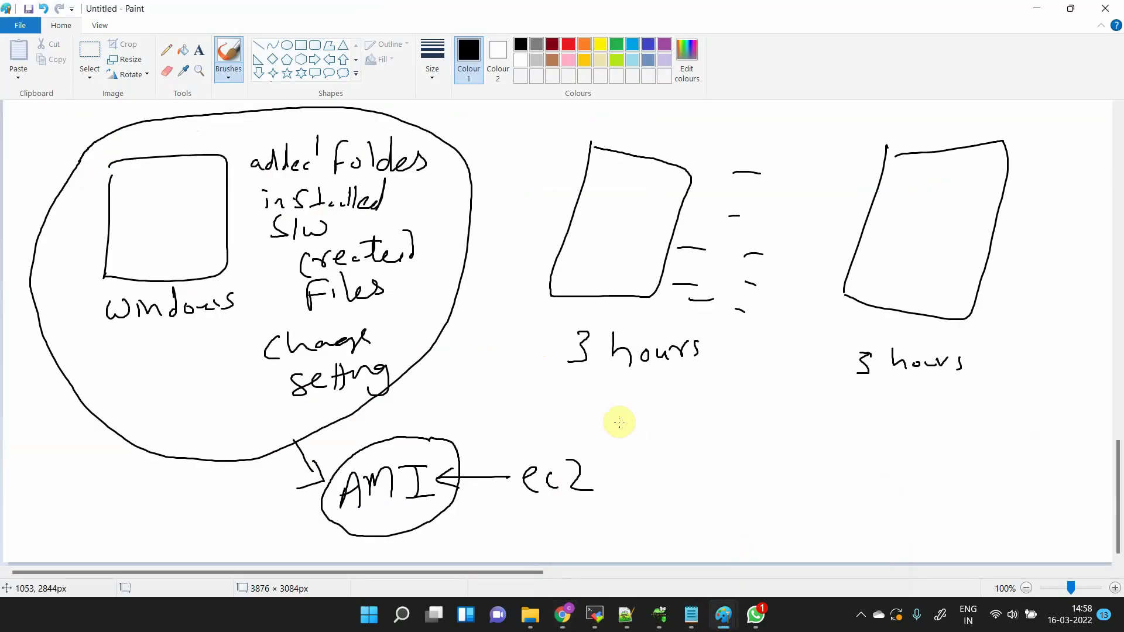
scroll(619, 422, up, 5)
scroll(619, 422, down, 2)
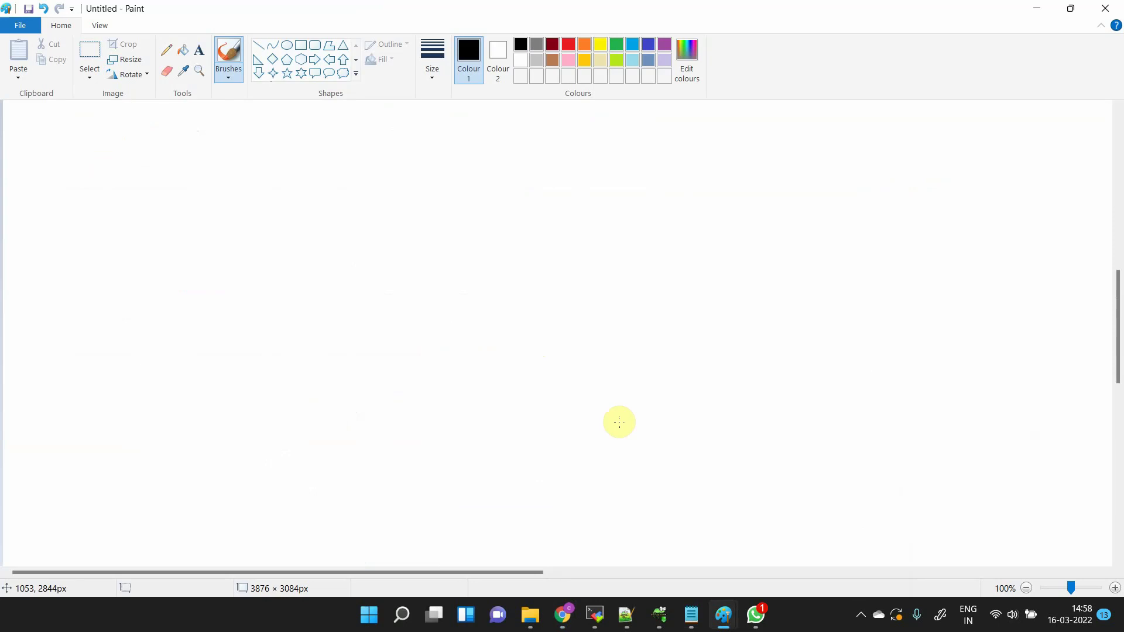
scroll(620, 422, up, 10)
scroll(619, 422, down, 2)
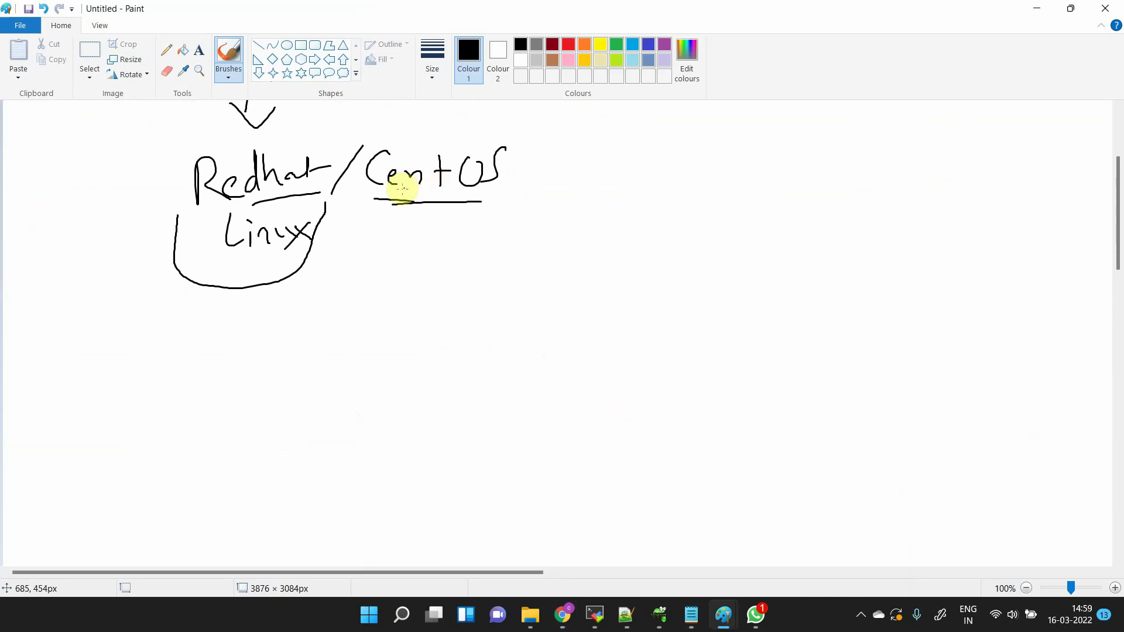
scroll(384, 188, down, 2)
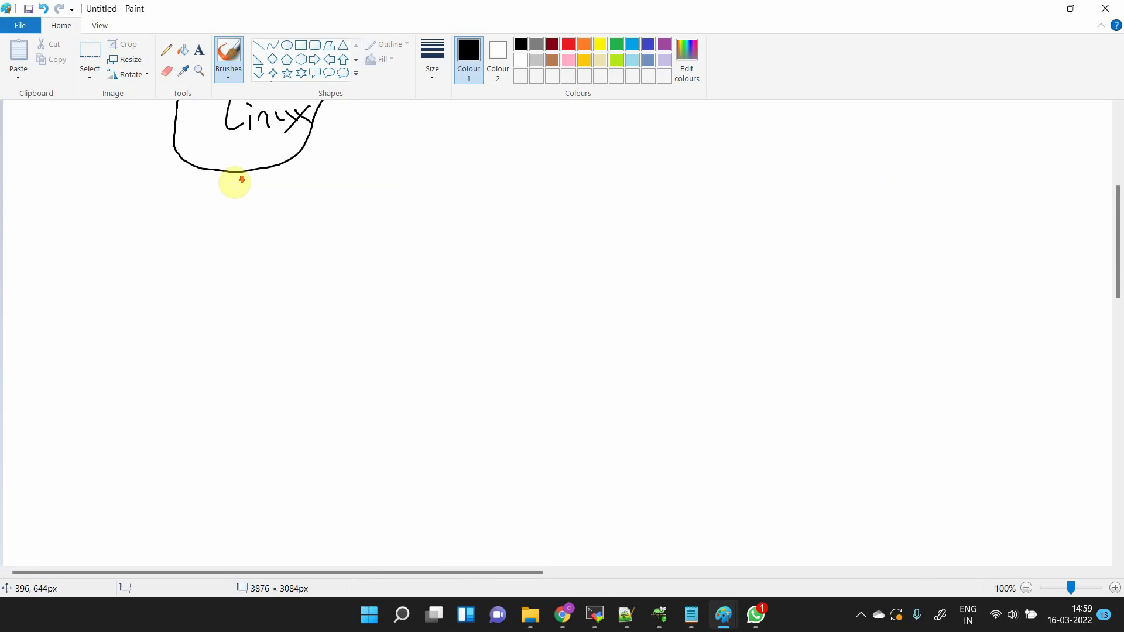
scroll(234, 183, down, 2)
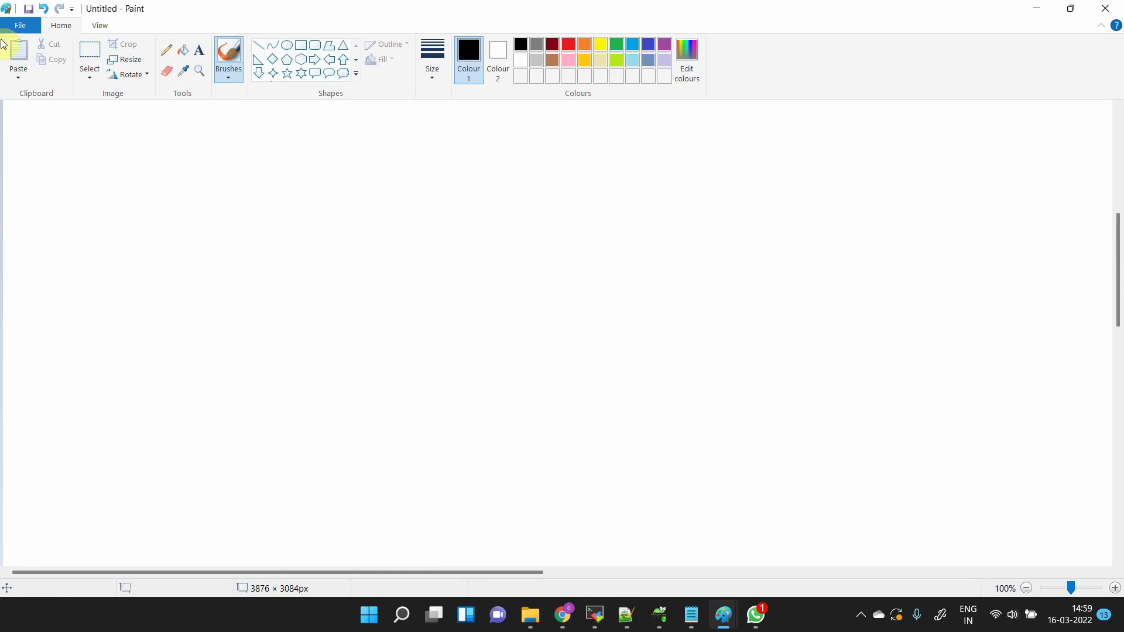
mouse_move(70, 120)
mouse_down()
mouse_move(45, 156)
mouse_move(106, 144)
mouse_up()
mouse_move(121, 127)
mouse_down()
mouse_move(109, 154)
mouse_move(130, 166)
mouse_move(322, 141)
mouse_up()
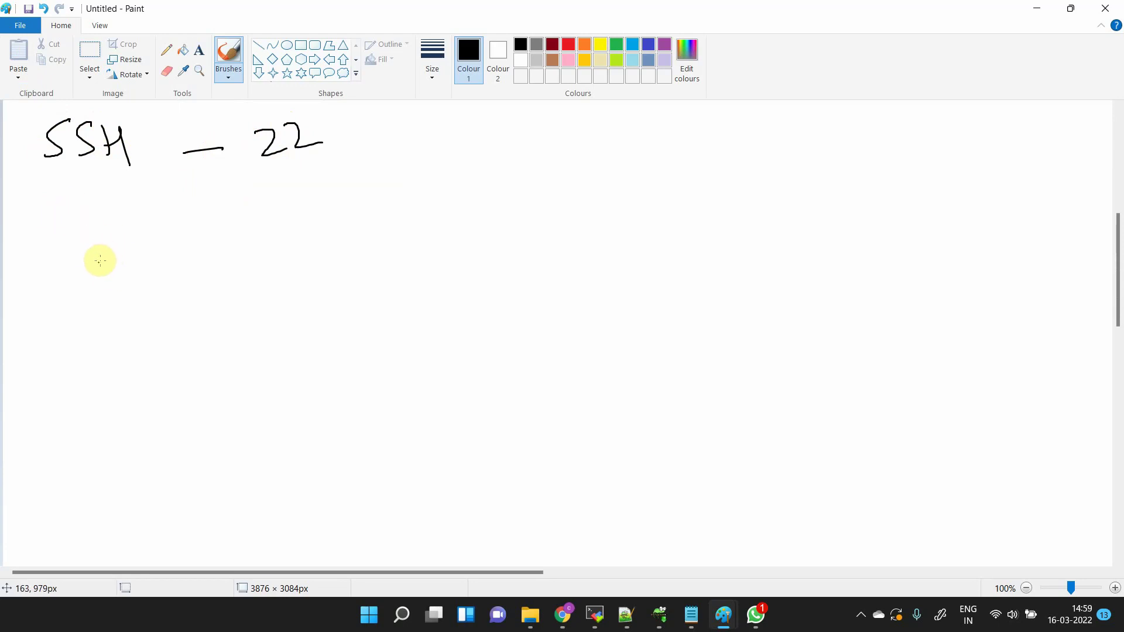
mouse_move(566, 621)
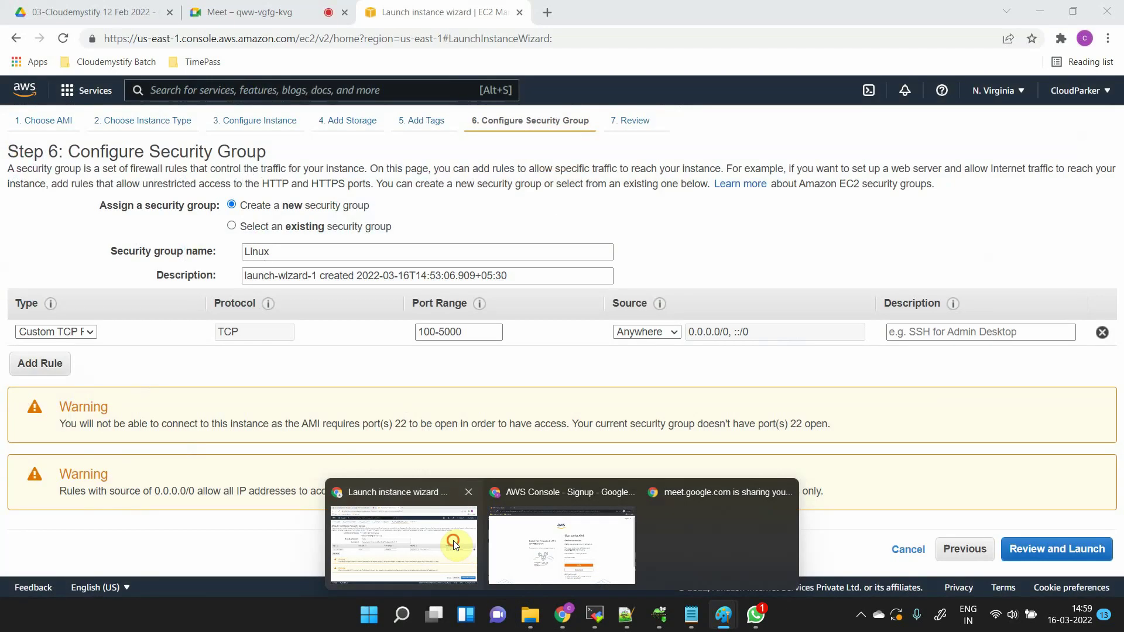
click(451, 542)
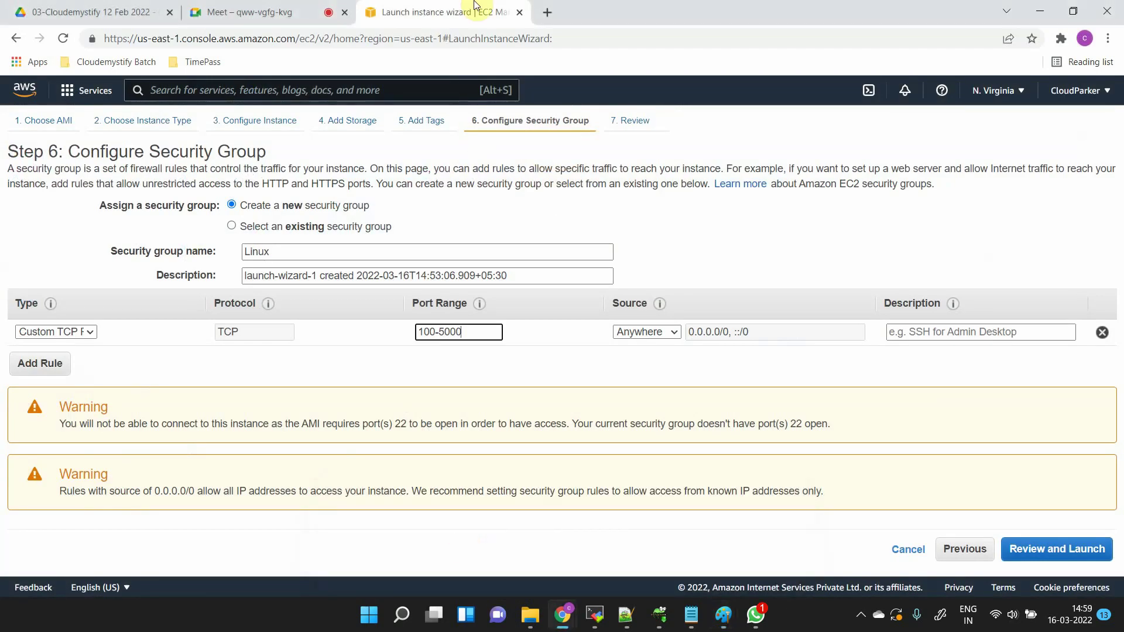
click(107, 35)
click(107, 36)
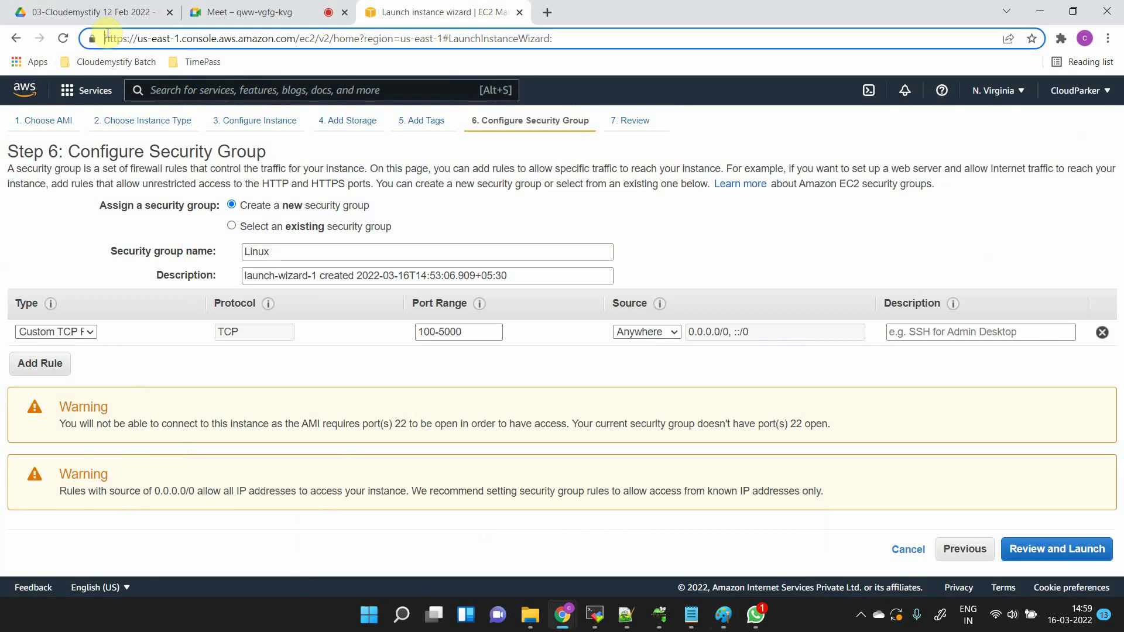
drag(108, 33, 130, 32)
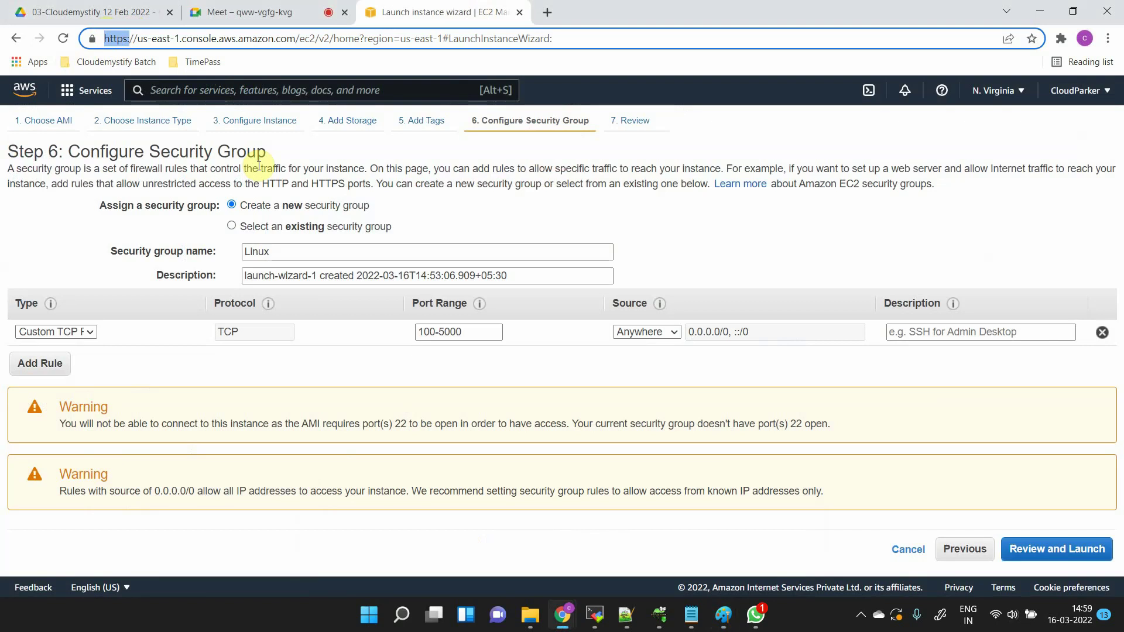
key(alt+Tab)
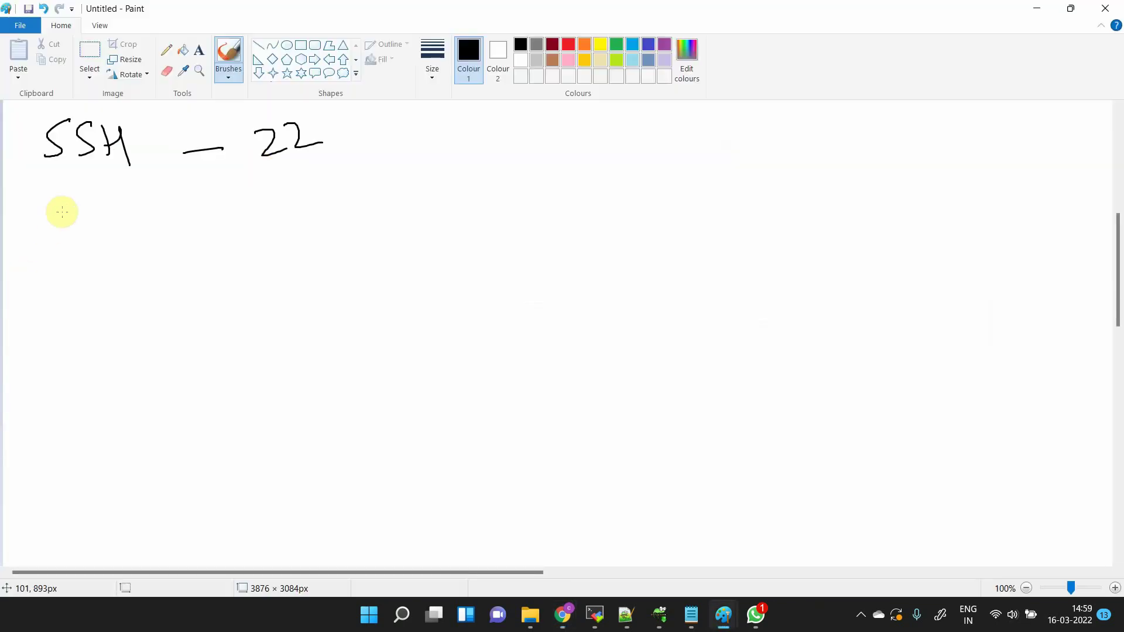
- Handwrite HTTP and HTTPS under 'SSH – 22' in Paint, then return to the EC2 wizard
mouse_move(64, 203)
mouse_down()
mouse_move(65, 229)
mouse_move(82, 214)
mouse_up()
mouse_move(81, 199)
mouse_down()
mouse_move(82, 226)
mouse_move(105, 224)
mouse_move(130, 193)
mouse_move(130, 222)
mouse_move(146, 199)
mouse_move(155, 208)
mouse_up()
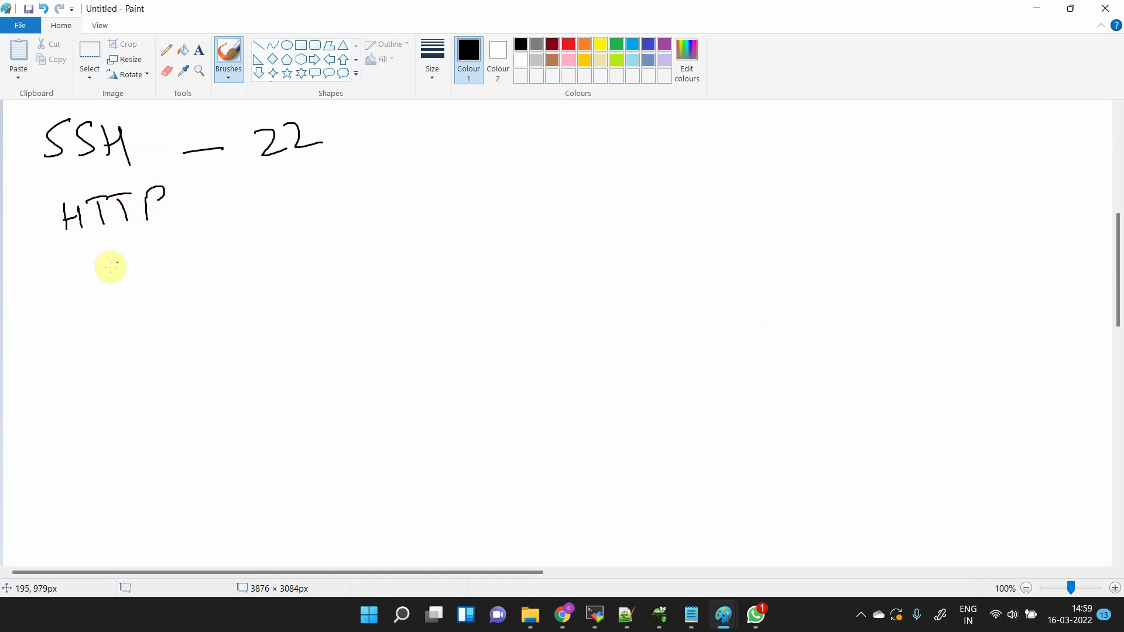
mouse_move(79, 256)
mouse_down()
mouse_move(82, 286)
mouse_move(97, 266)
mouse_up()
mouse_move(100, 243)
mouse_down()
mouse_move(101, 279)
mouse_move(145, 240)
mouse_up()
mouse_move(124, 246)
mouse_down()
mouse_move(128, 279)
mouse_move(161, 275)
mouse_move(156, 260)
mouse_move(177, 267)
mouse_up()
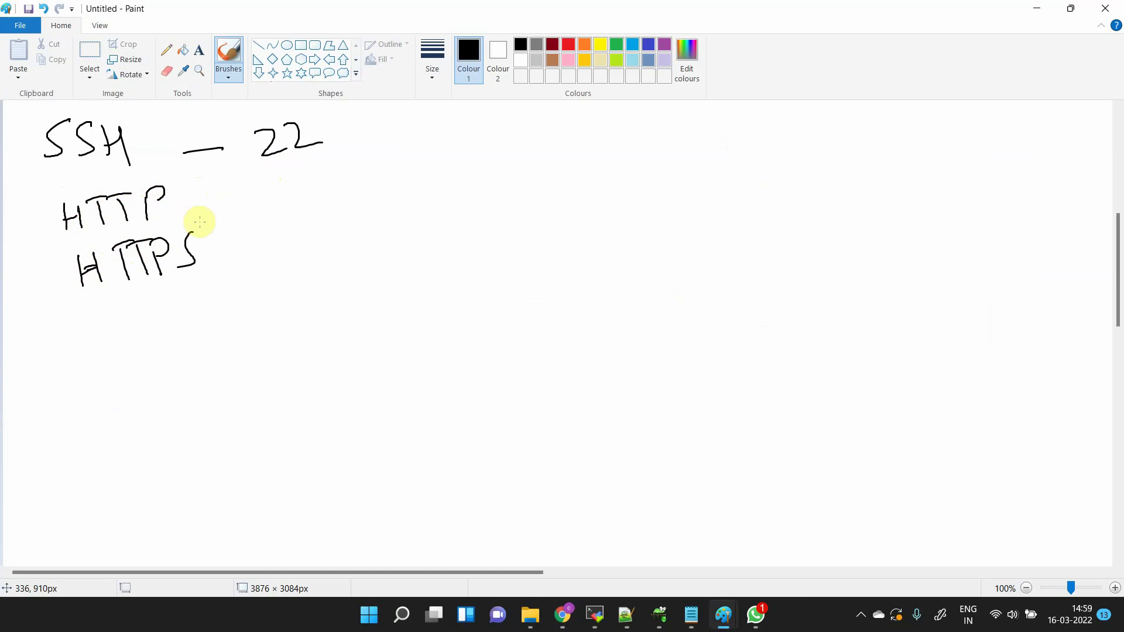
drag(194, 232, 193, 243)
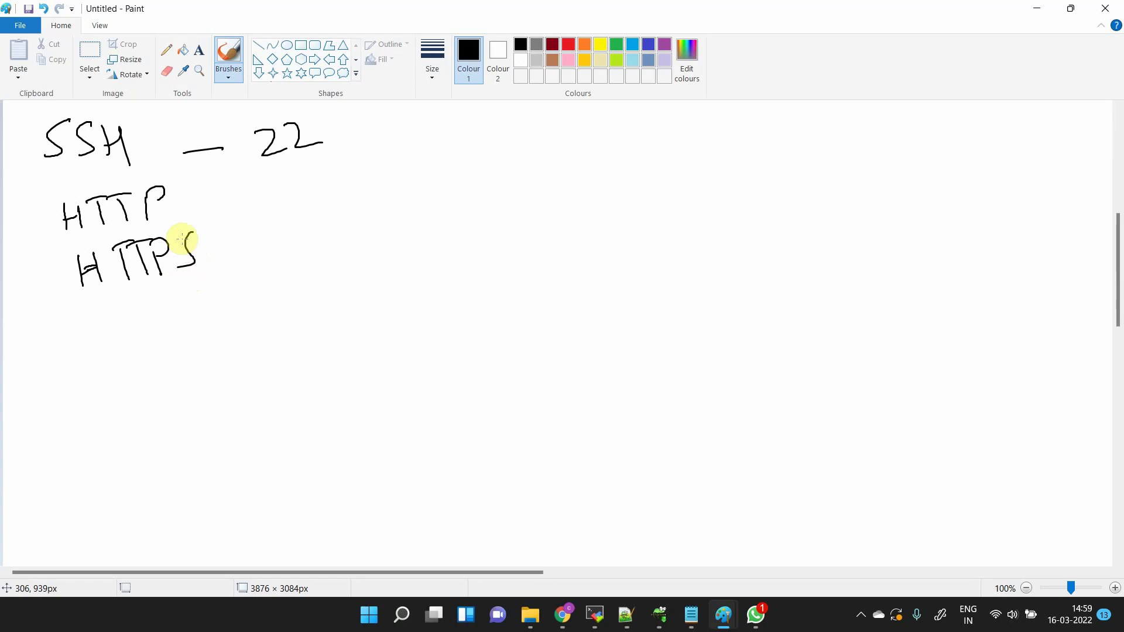
key(alt+Tab)
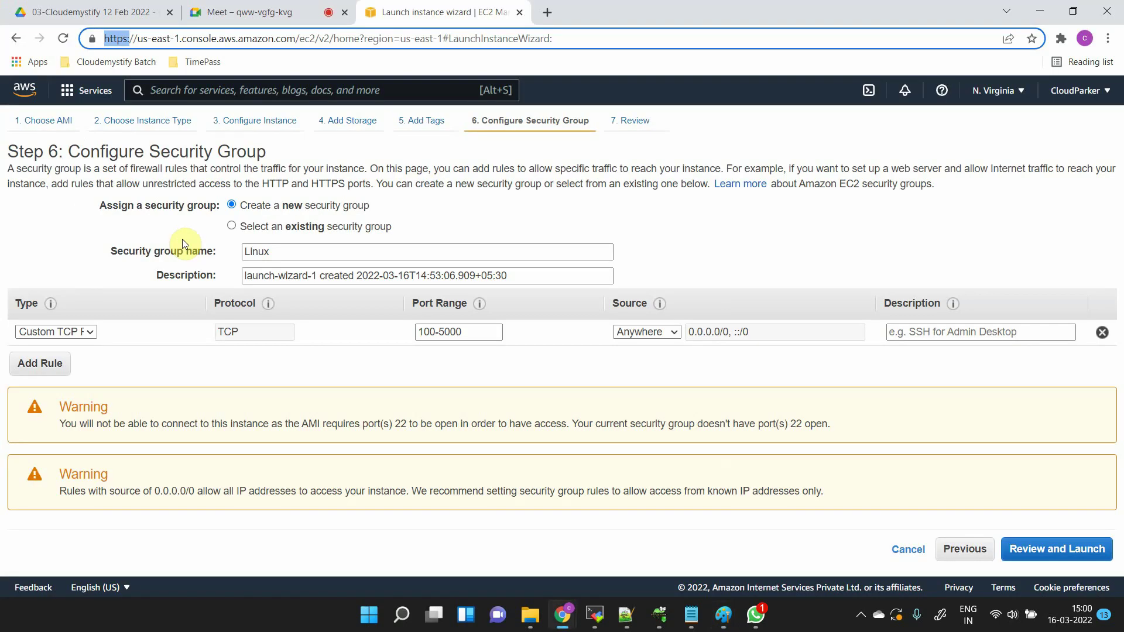
click(120, 39)
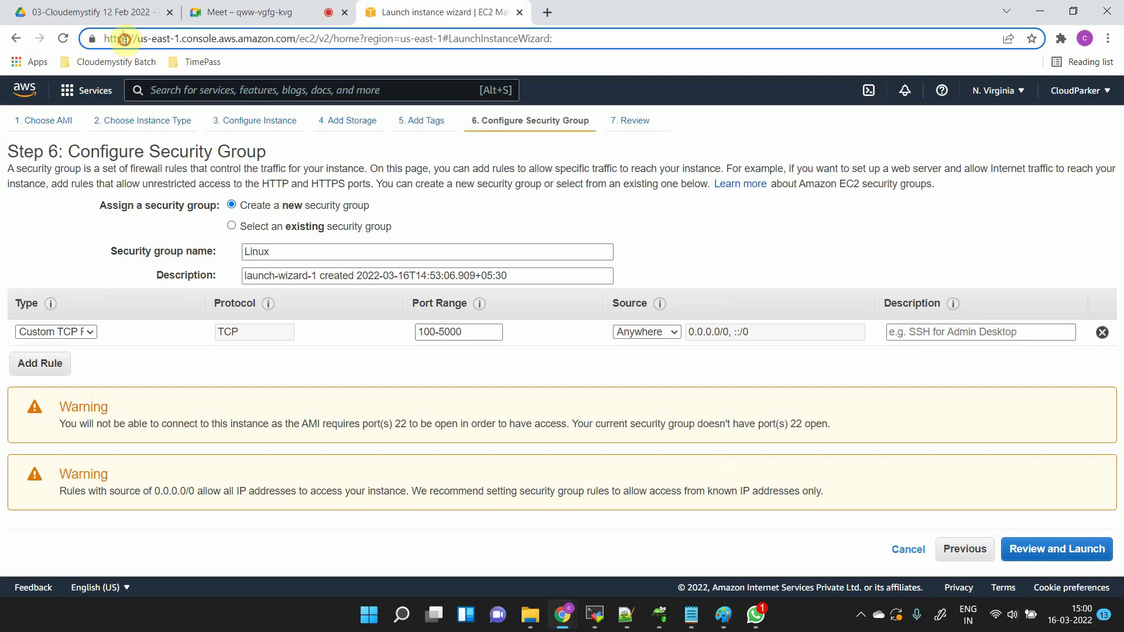
drag(135, 40, 76, 40)
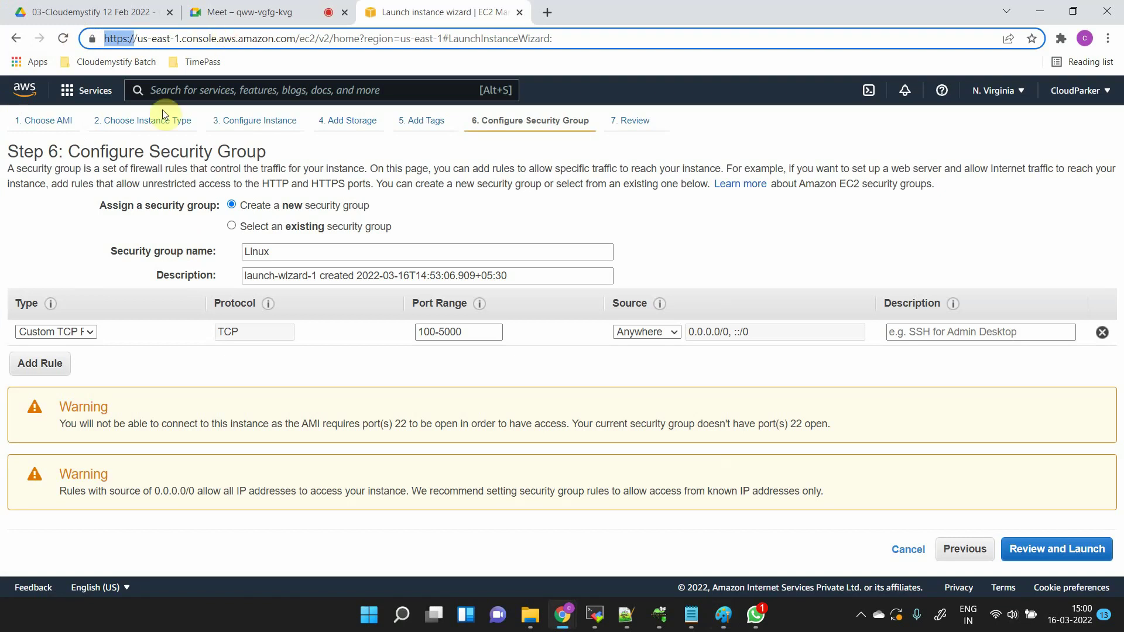
scroll(162, 110, up, 5)
scroll(162, 110, down, 5)
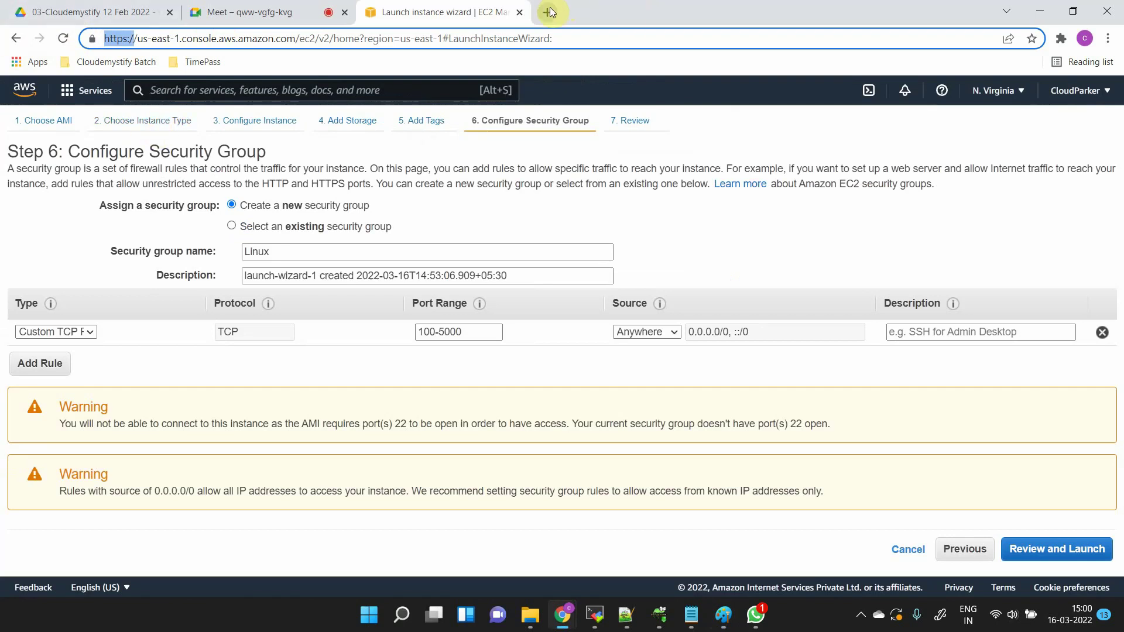
- Select the start of the browser's page address, then switch over to Paint
click(122, 39)
drag(123, 39, 105, 39)
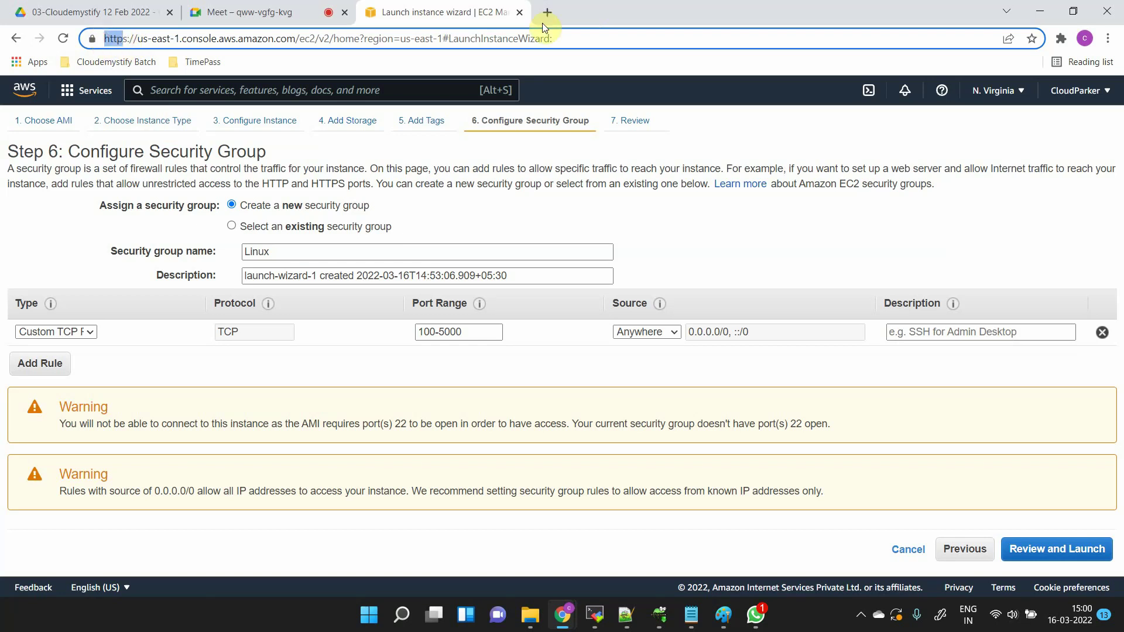
key(alt+Tab)
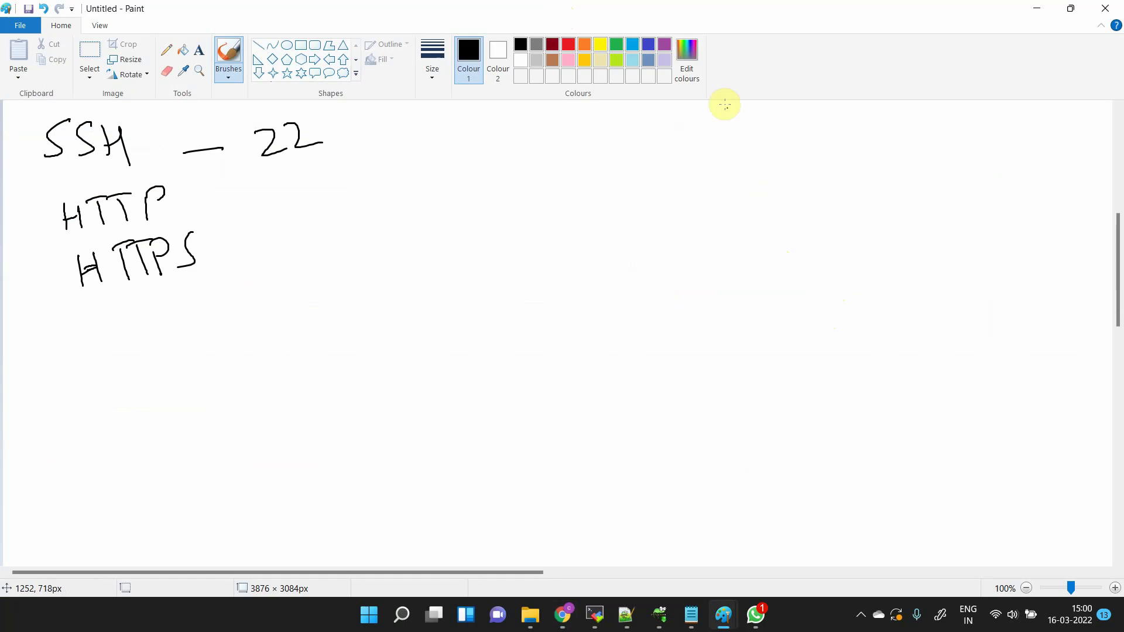
- Sketch a Login title, username and Password boxes, and a Submit label
mouse_move(656, 130)
mouse_down()
mouse_move(655, 151)
mouse_move(671, 161)
mouse_up()
mouse_move(679, 142)
mouse_down()
mouse_move(696, 167)
mouse_move(710, 154)
mouse_up()
drag(719, 154, 733, 150)
mouse_move(668, 194)
mouse_down()
mouse_move(690, 212)
mouse_move(737, 192)
mouse_up()
mouse_move(738, 192)
mouse_down()
mouse_move(929, 131)
mouse_move(787, 167)
mouse_up()
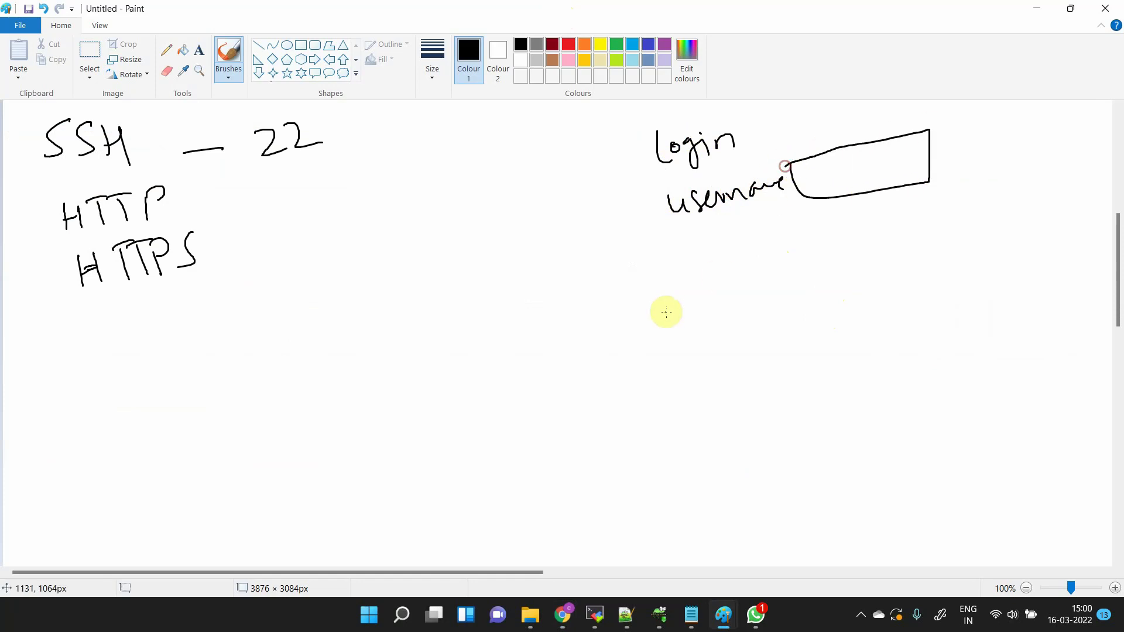
mouse_move(685, 270)
mouse_down()
mouse_move(673, 246)
mouse_move(704, 245)
mouse_up()
mouse_move(724, 236)
mouse_down()
mouse_move(718, 249)
mouse_move(761, 226)
mouse_move(830, 236)
mouse_move(943, 188)
mouse_move(822, 211)
mouse_up()
mouse_move(793, 293)
mouse_down()
mouse_move(861, 281)
mouse_move(872, 263)
mouse_move(905, 267)
mouse_up()
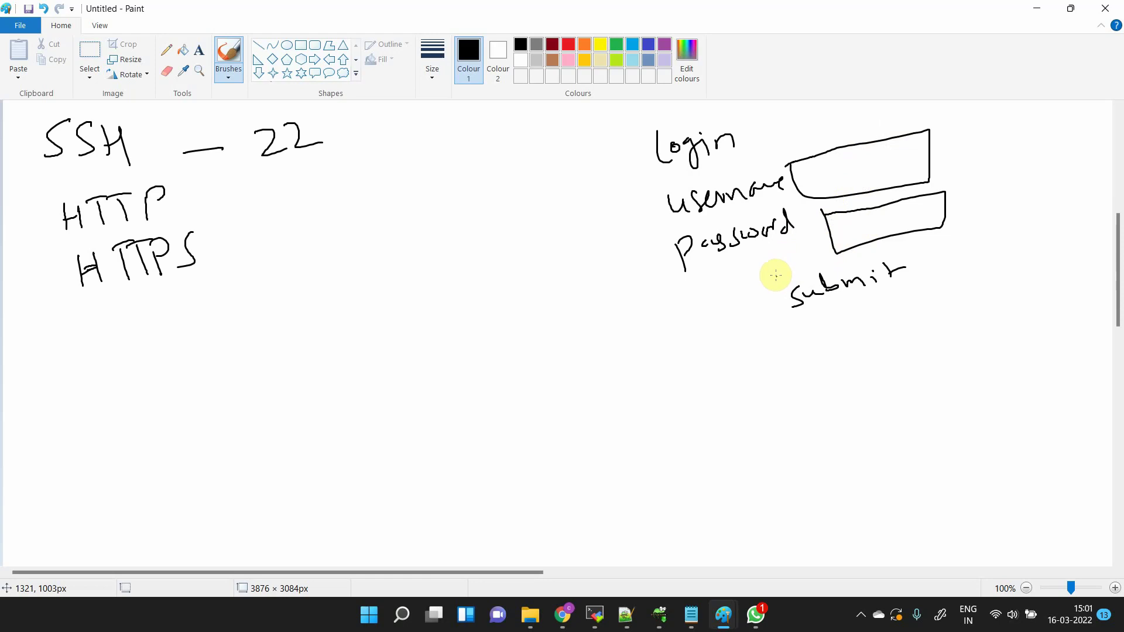
click(821, 250)
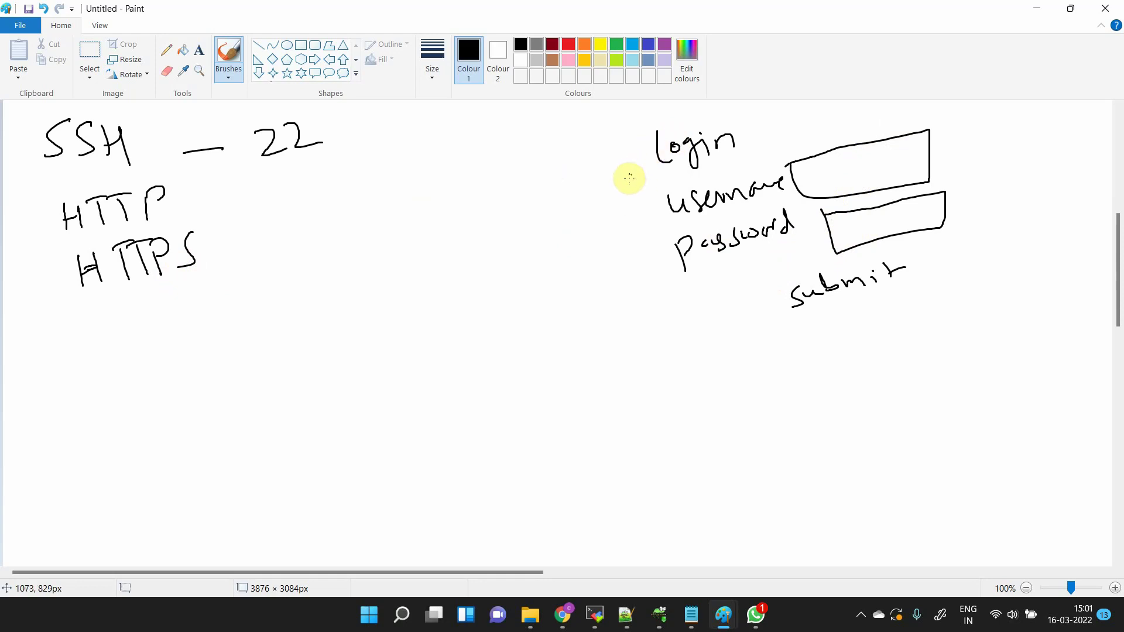
- Handwrite 'Hack', 'not secure' and 'Certificate' left of the login sketch
mouse_move(501, 208)
mouse_down()
mouse_move(514, 191)
mouse_move(572, 181)
mouse_up()
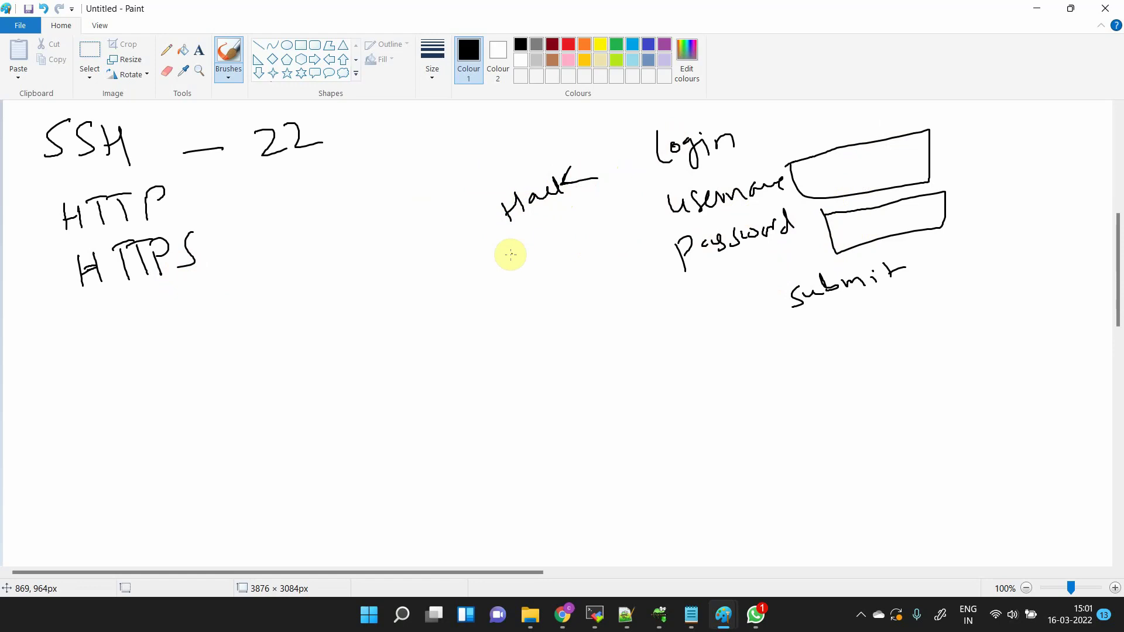
mouse_move(488, 277)
mouse_down()
mouse_move(510, 251)
mouse_move(631, 216)
mouse_up()
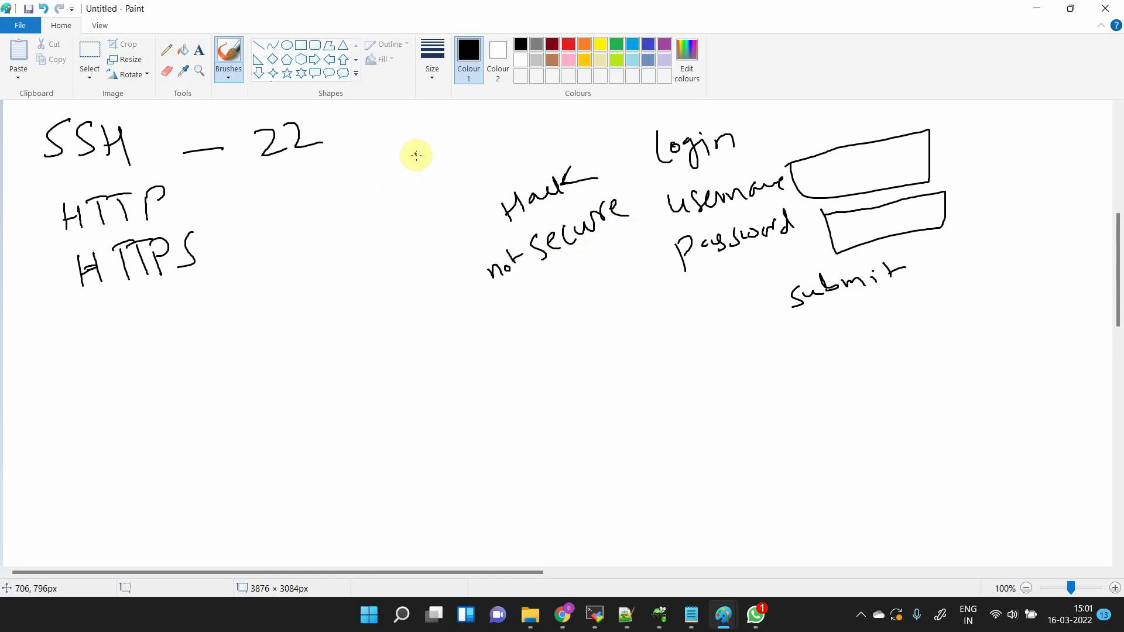
mouse_move(412, 154)
mouse_down()
mouse_move(429, 180)
mouse_move(449, 146)
mouse_move(494, 146)
mouse_move(484, 133)
mouse_move(570, 110)
mouse_move(521, 140)
mouse_move(516, 131)
mouse_up()
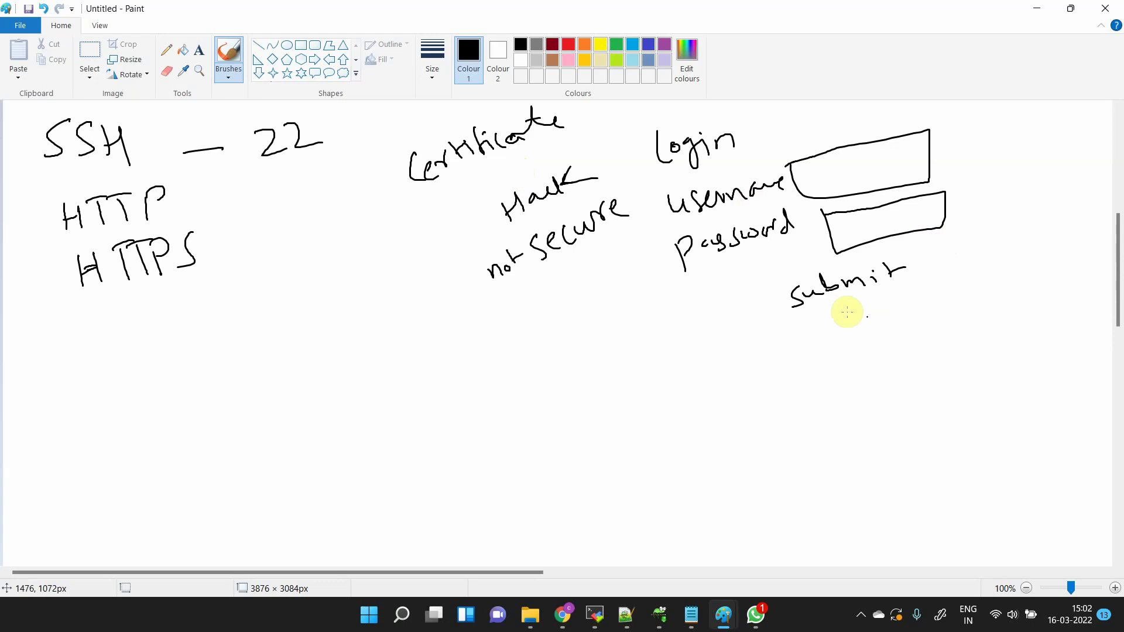
- Write 'encrypt' below 'not secure' and 'HTTPS' beneath the Password box
click(696, 325)
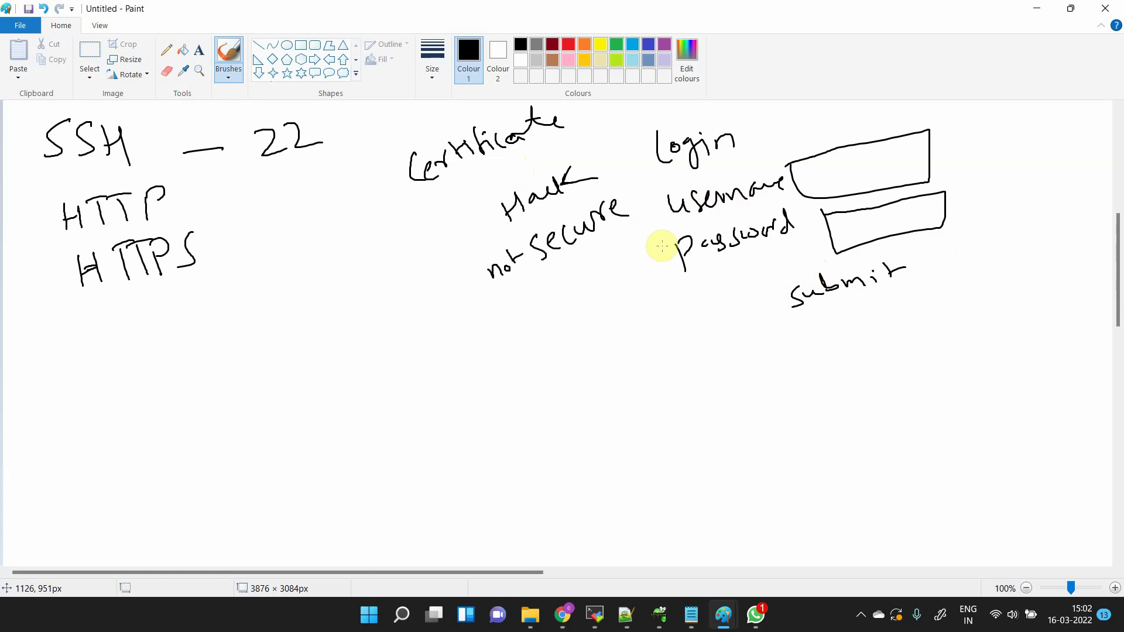
drag(732, 261, 809, 271)
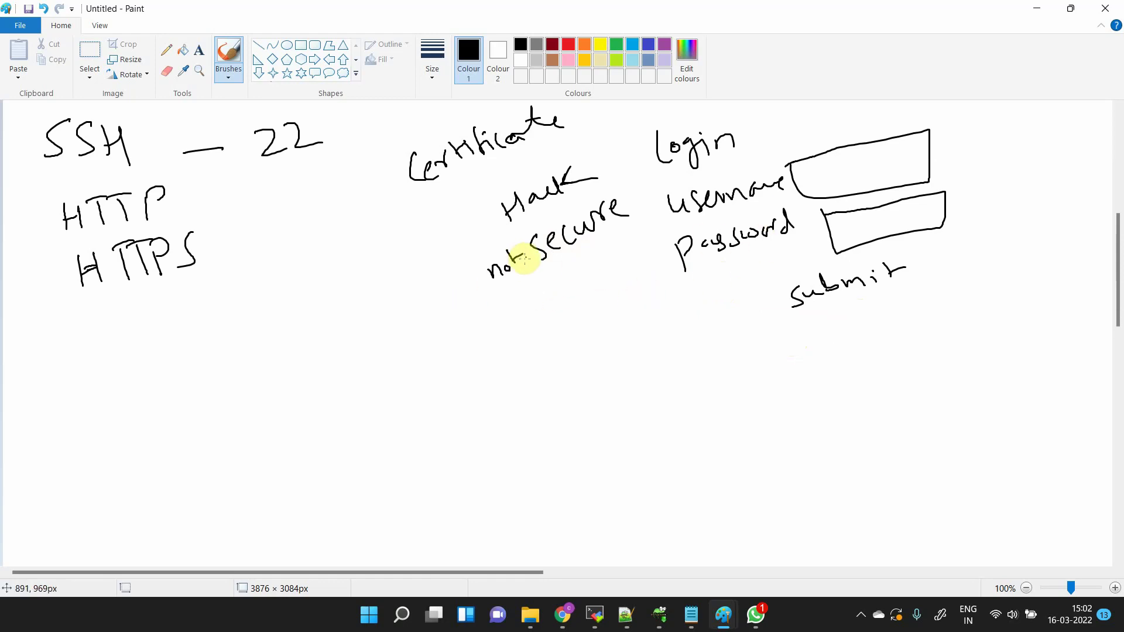
mouse_move(430, 347)
mouse_down()
mouse_move(536, 307)
mouse_move(562, 281)
mouse_move(590, 283)
mouse_up()
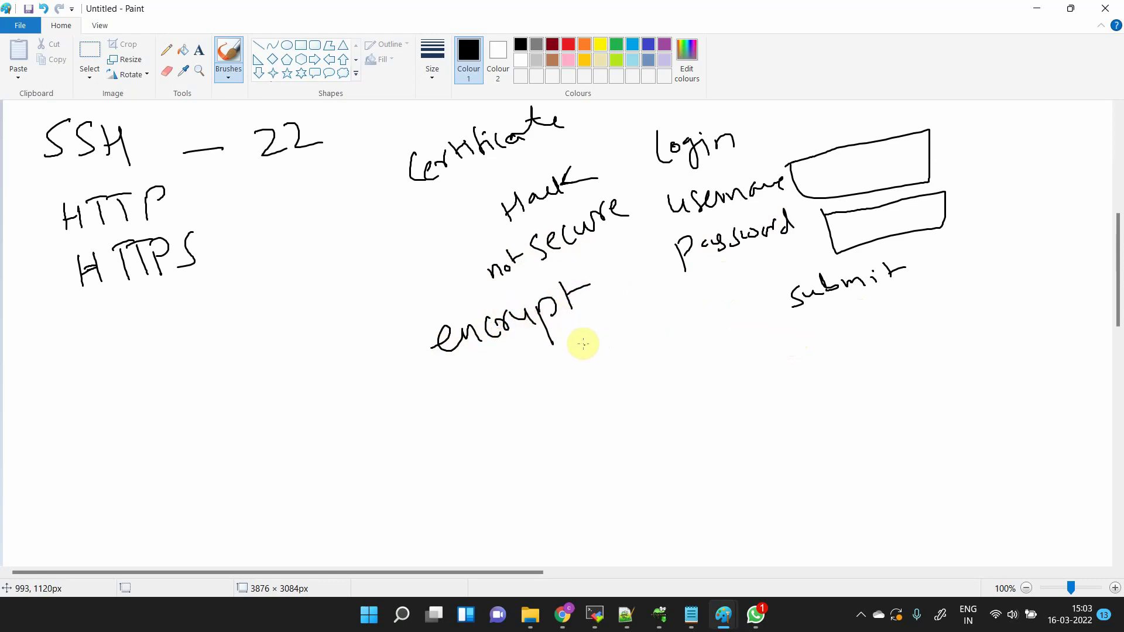
click(534, 316)
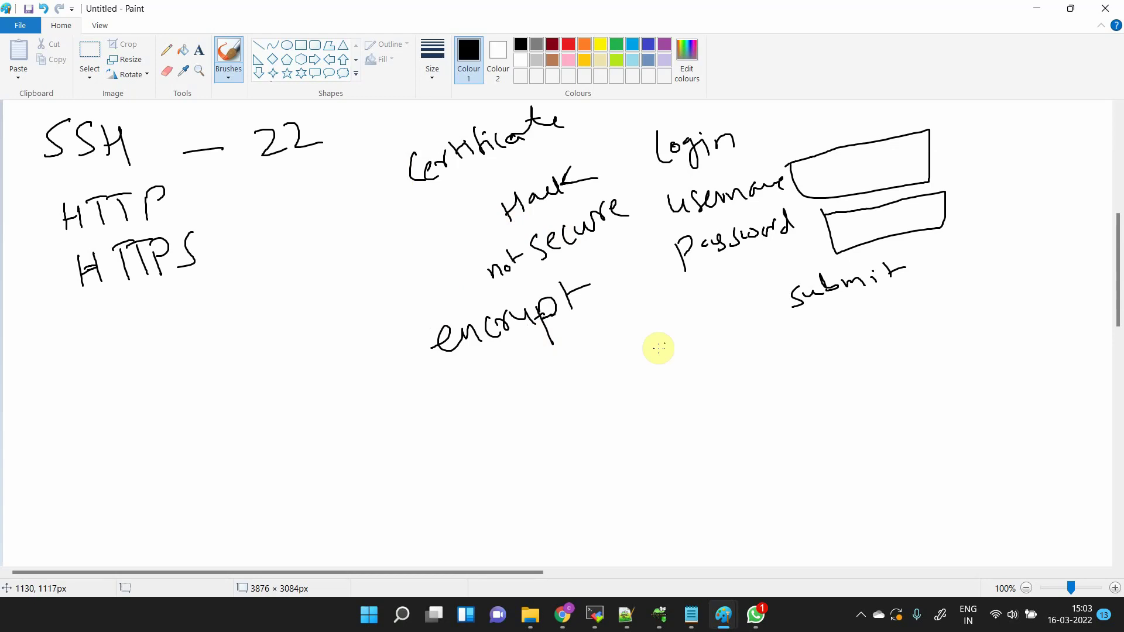
mouse_move(648, 341)
mouse_down()
mouse_move(695, 371)
mouse_move(722, 366)
mouse_move(739, 340)
mouse_move(727, 351)
mouse_up()
mouse_move(760, 320)
mouse_down()
mouse_move(765, 351)
mouse_move(744, 355)
mouse_up()
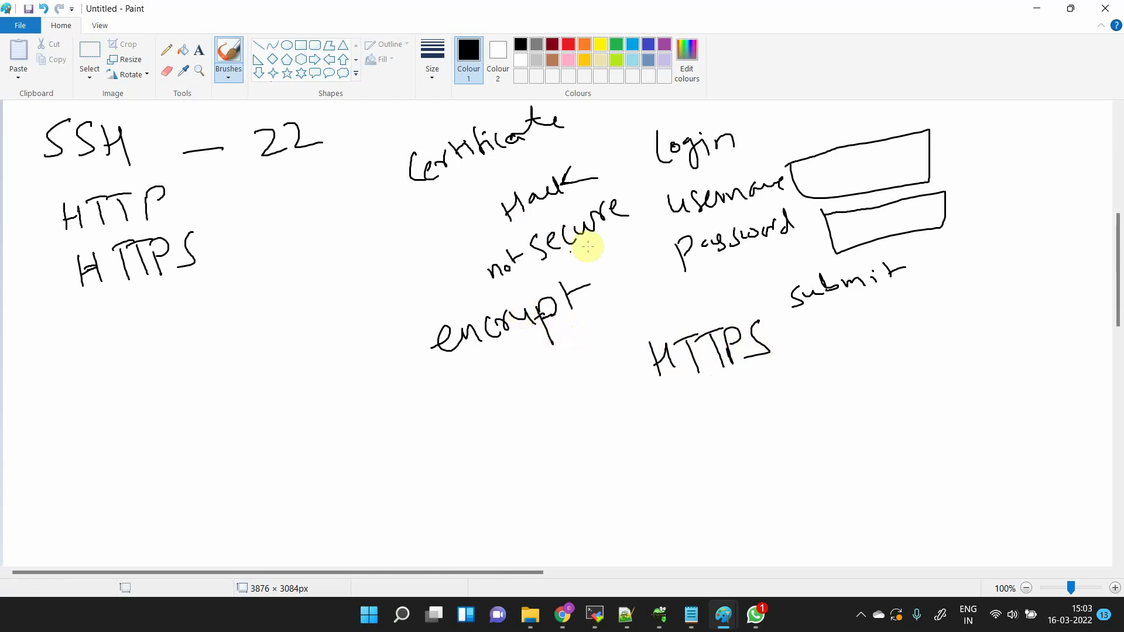
- Write HTTP under 'encrypt' with a scribbled underline, and underline the right-hand HTTPS
mouse_move(472, 405)
mouse_down()
mouse_move(478, 417)
mouse_move(490, 394)
mouse_move(559, 387)
mouse_up()
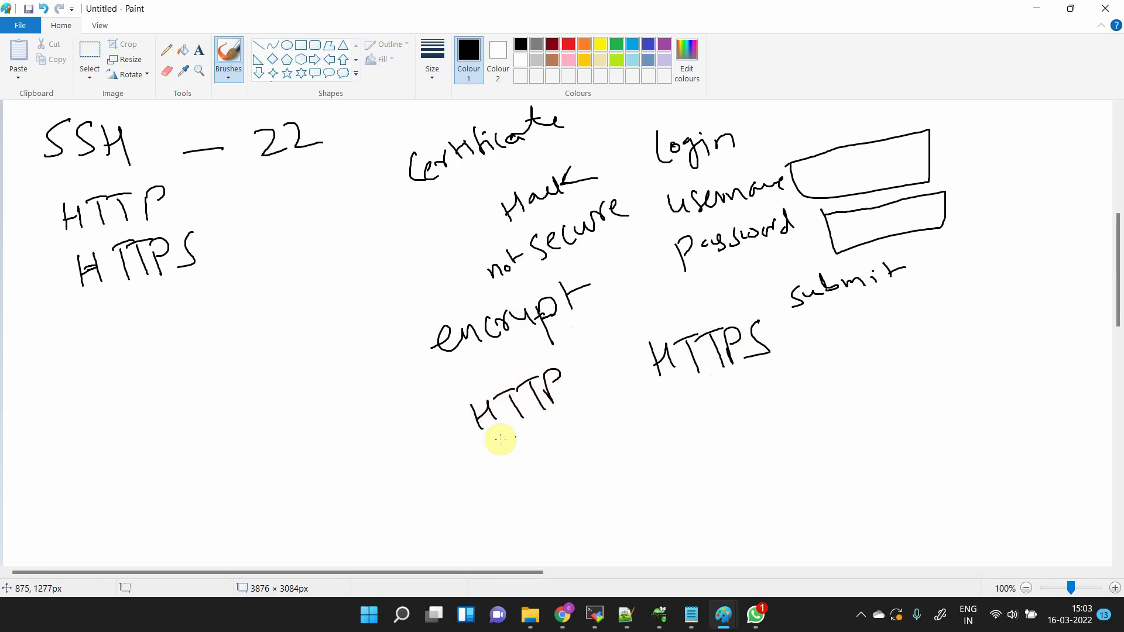
mouse_move(524, 423)
mouse_down()
mouse_move(479, 451)
mouse_move(543, 430)
mouse_move(529, 447)
mouse_up()
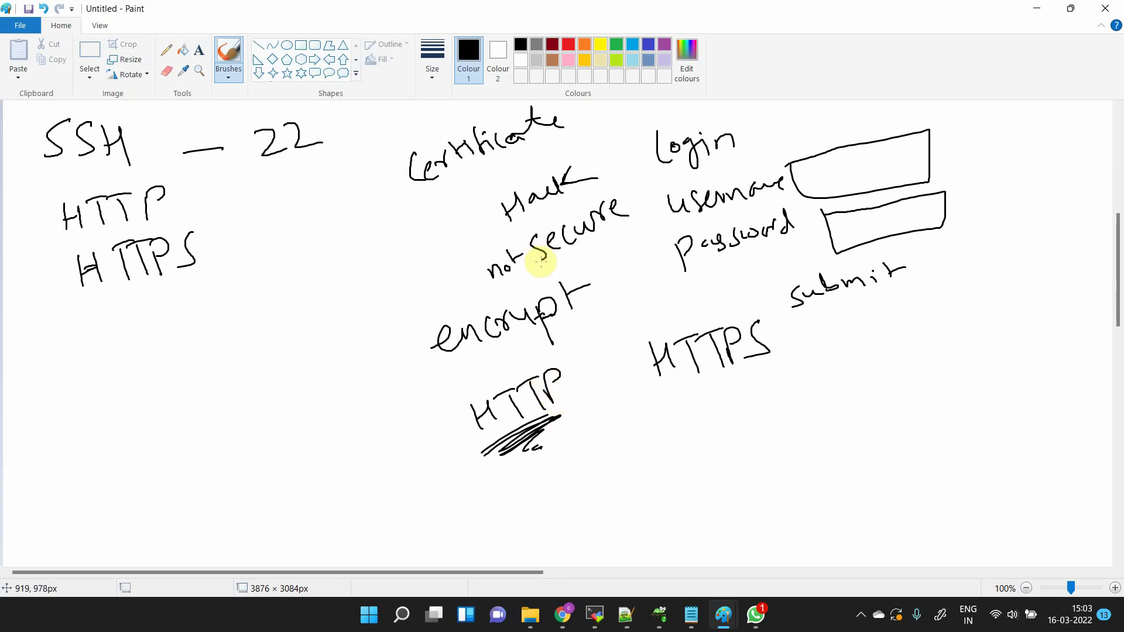
click(446, 378)
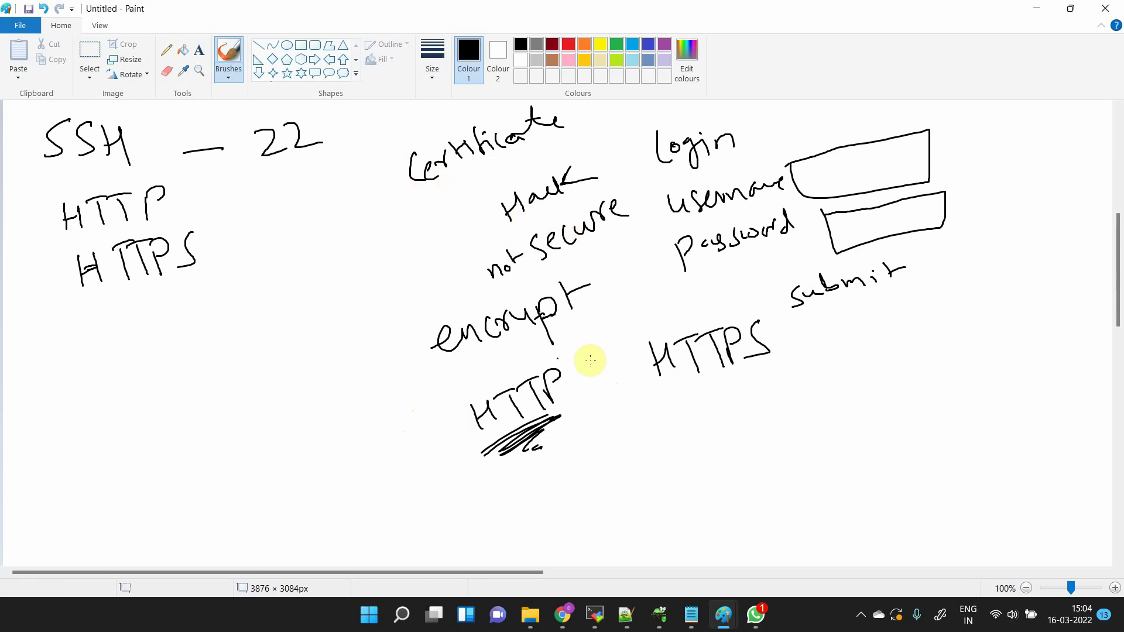
mouse_move(663, 379)
mouse_down()
mouse_move(743, 366)
mouse_move(710, 403)
mouse_up()
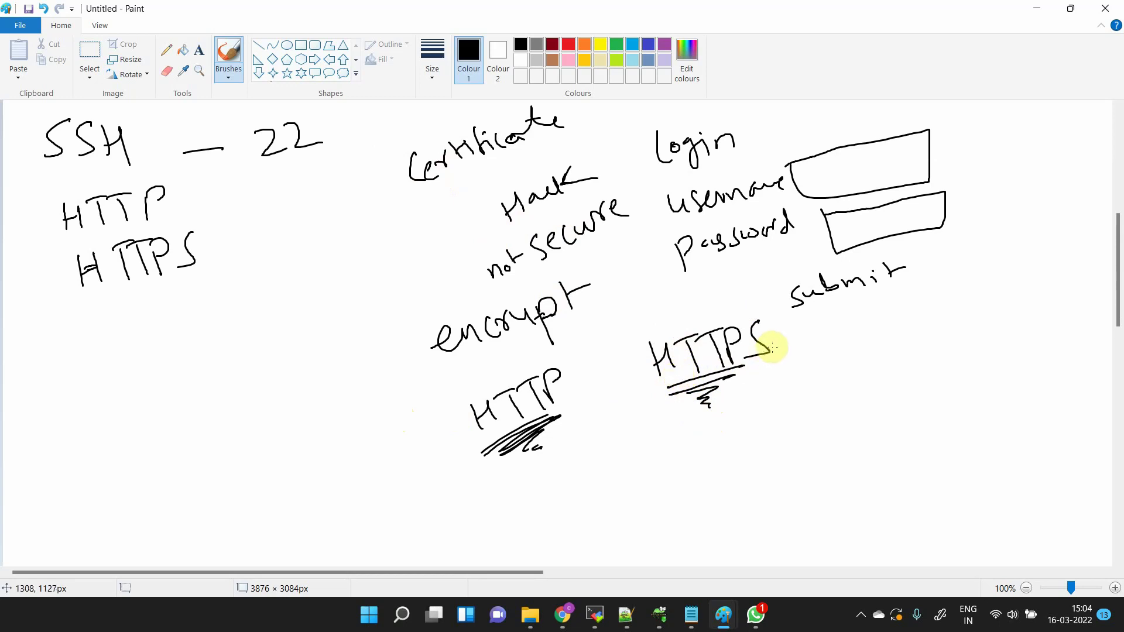
drag(758, 361, 759, 364)
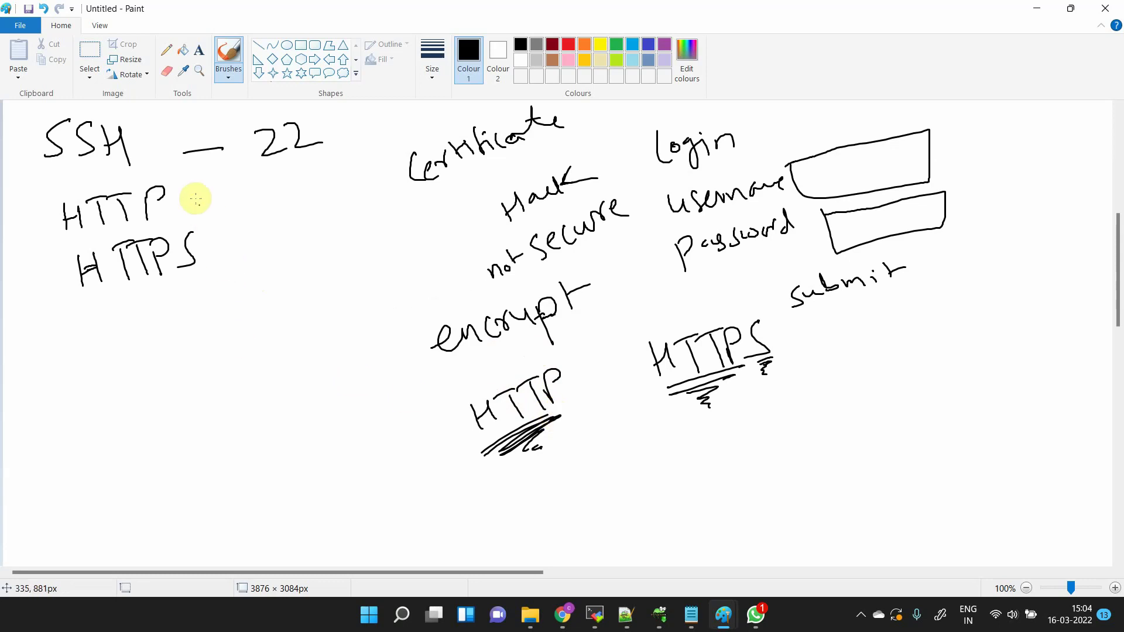
- Label HTTP with '- 80' and HTTPS with '- 443' in the left list
drag(197, 196, 211, 190)
mouse_move(284, 170)
mouse_down()
mouse_move(285, 181)
mouse_move(309, 167)
mouse_up()
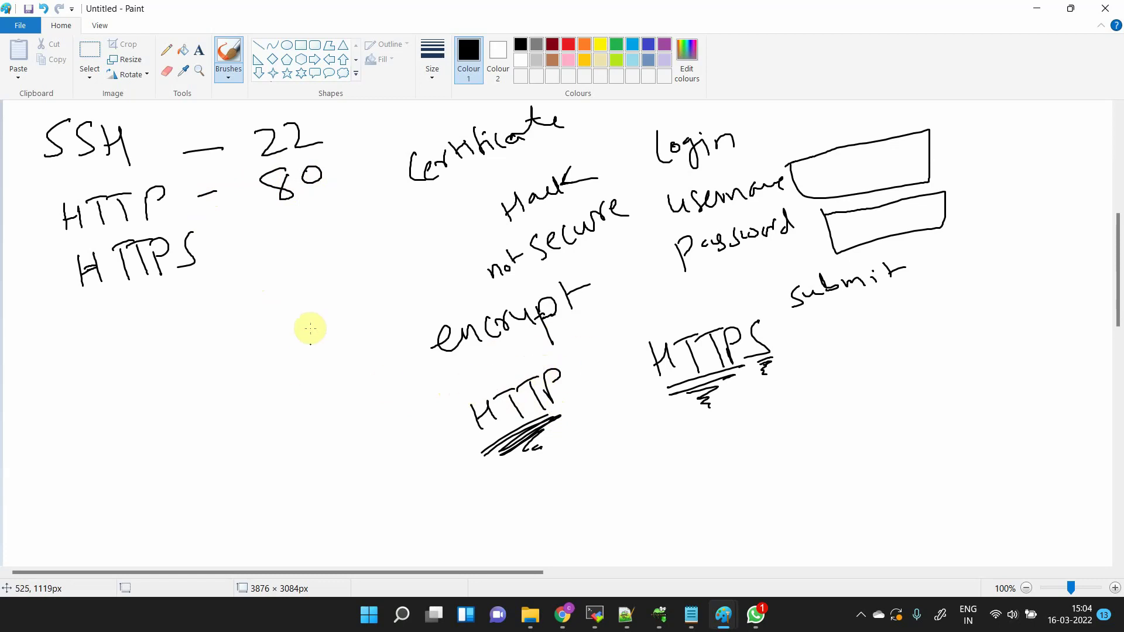
mouse_move(215, 250)
mouse_down()
mouse_move(262, 242)
mouse_move(265, 256)
mouse_move(296, 220)
mouse_move(311, 249)
mouse_up()
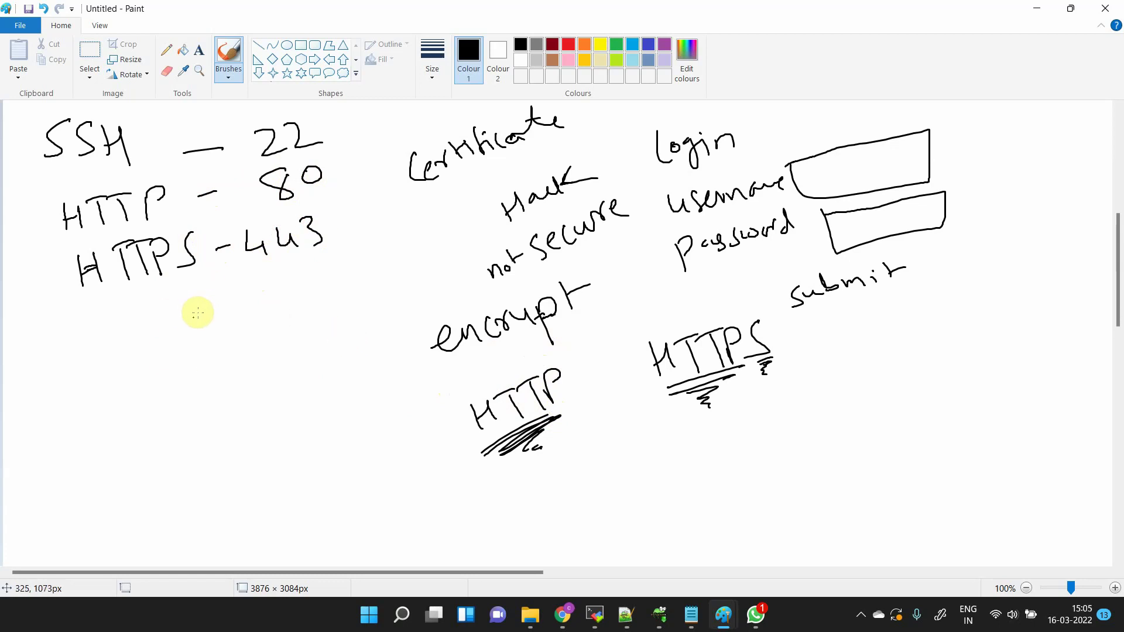
- Underline 443, write 'port' beneath it, and thicken the dash after HTTP
click(353, 309)
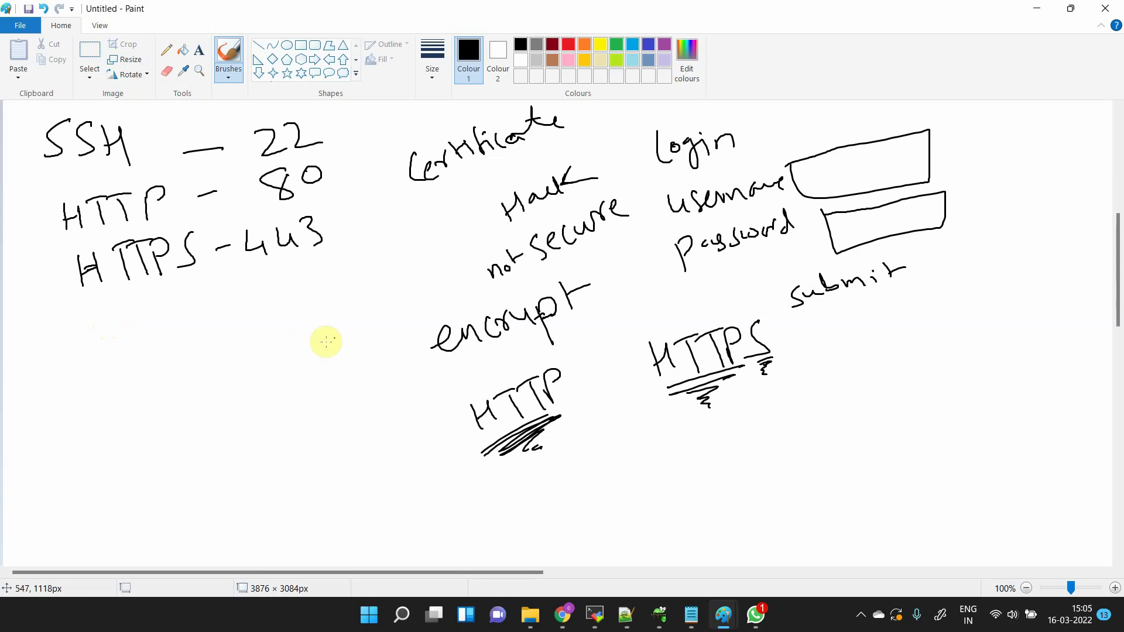
drag(251, 268, 331, 243)
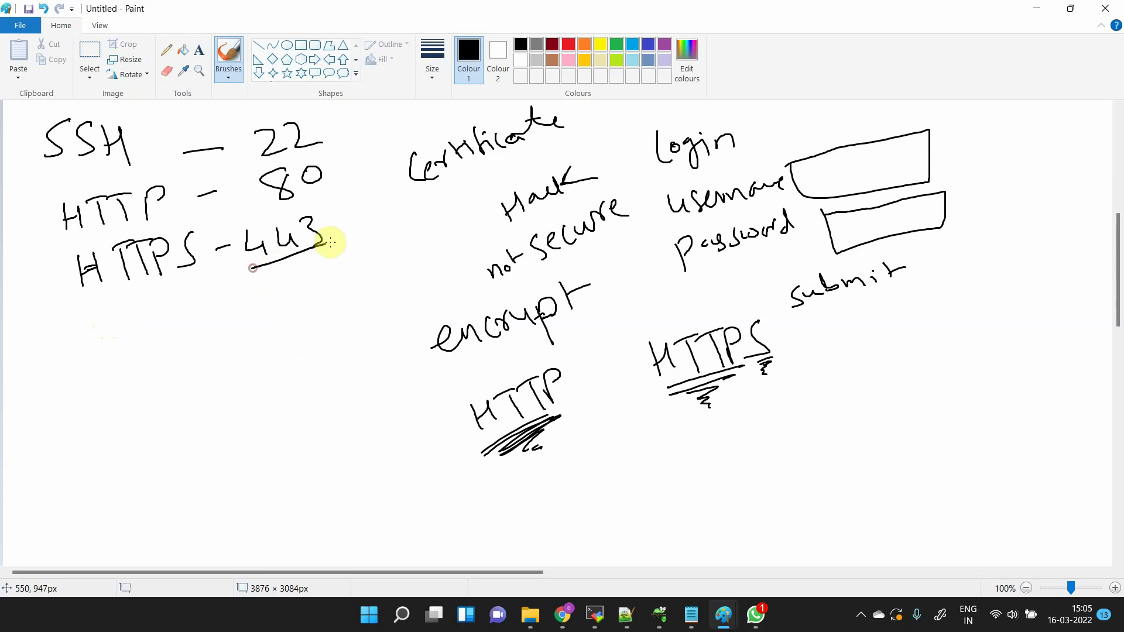
mouse_move(266, 296)
mouse_down()
mouse_move(308, 276)
mouse_move(344, 288)
mouse_up()
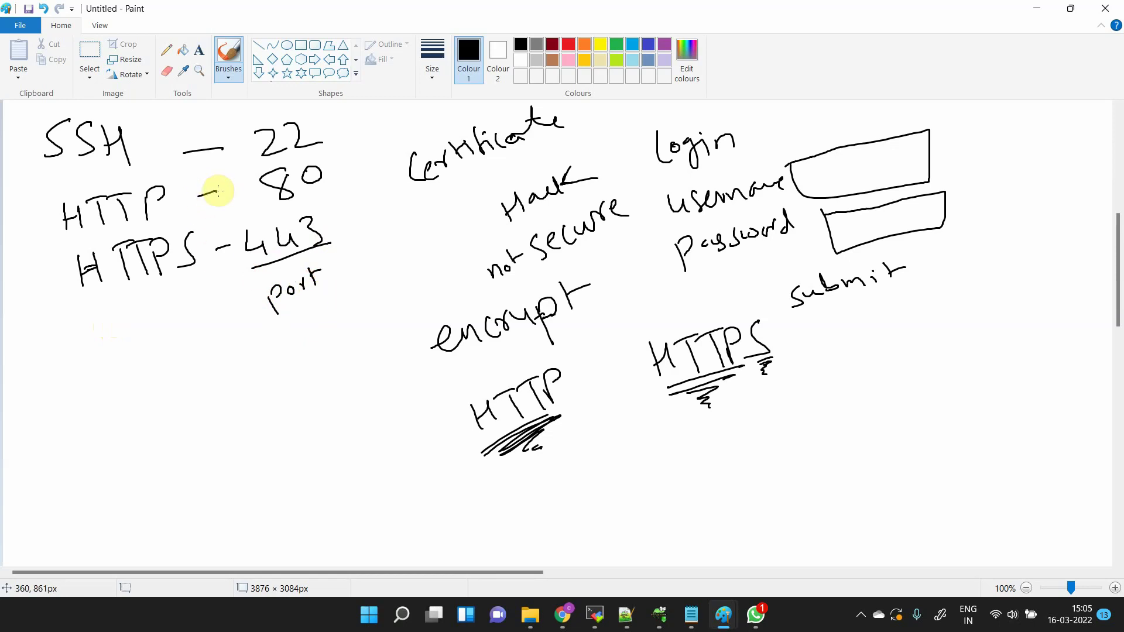
drag(218, 191, 217, 189)
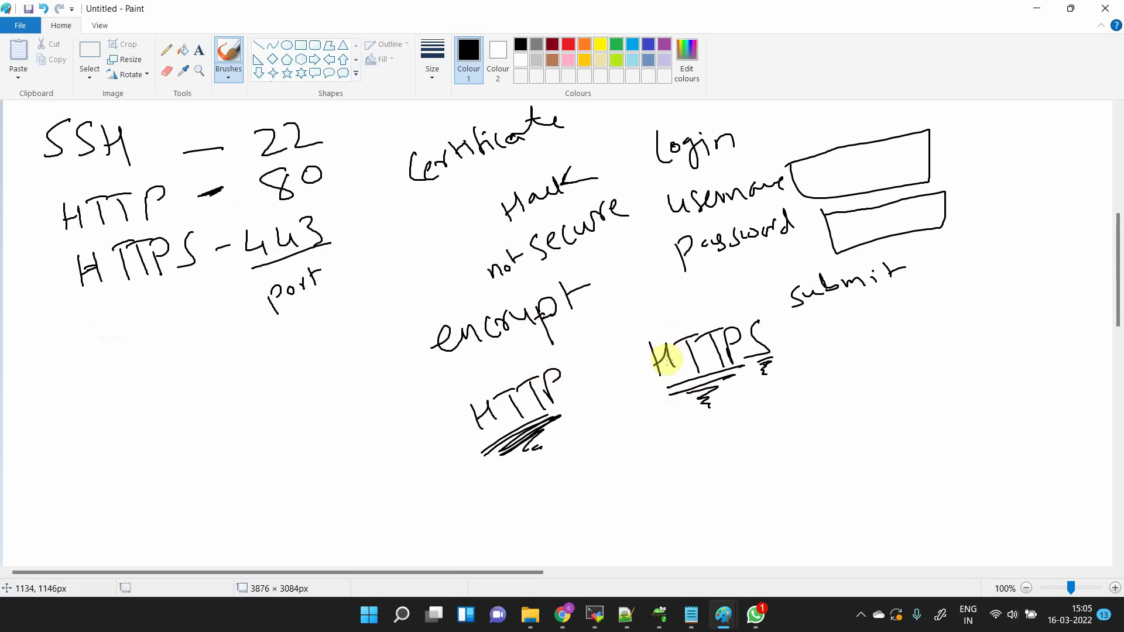
click(616, 378)
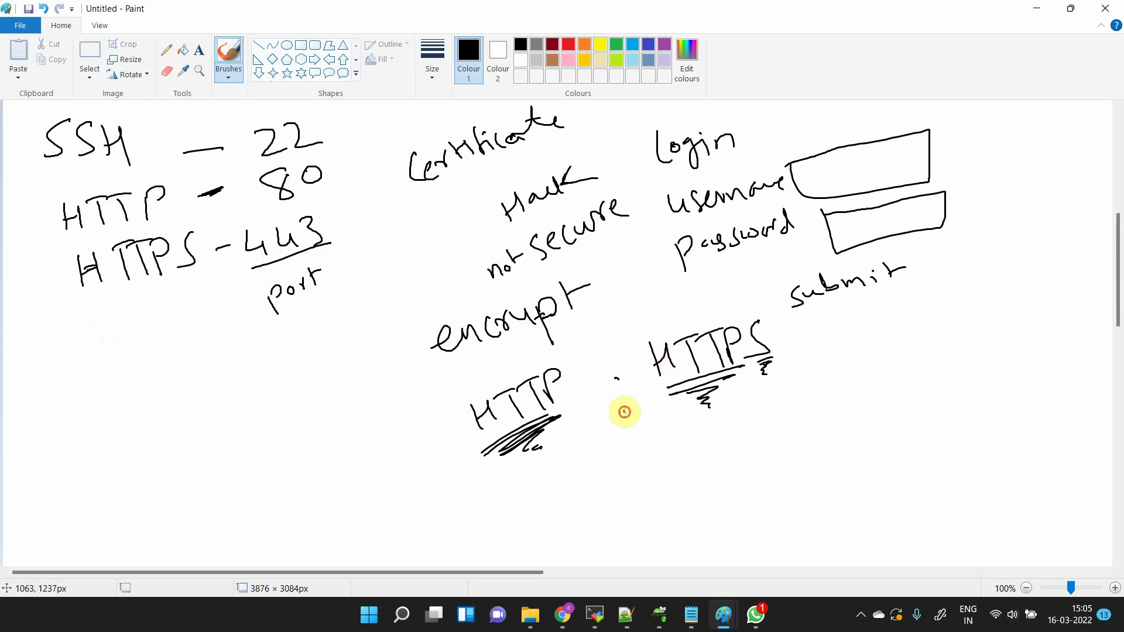
- Write the sale name, '10th–15th March' and a bracketed 'access request' beside HTTPS
drag(796, 330, 796, 352)
mouse_move(792, 330)
mouse_down()
mouse_move(808, 351)
mouse_move(885, 310)
mouse_move(909, 329)
mouse_move(916, 314)
mouse_move(935, 328)
mouse_move(956, 321)
mouse_up()
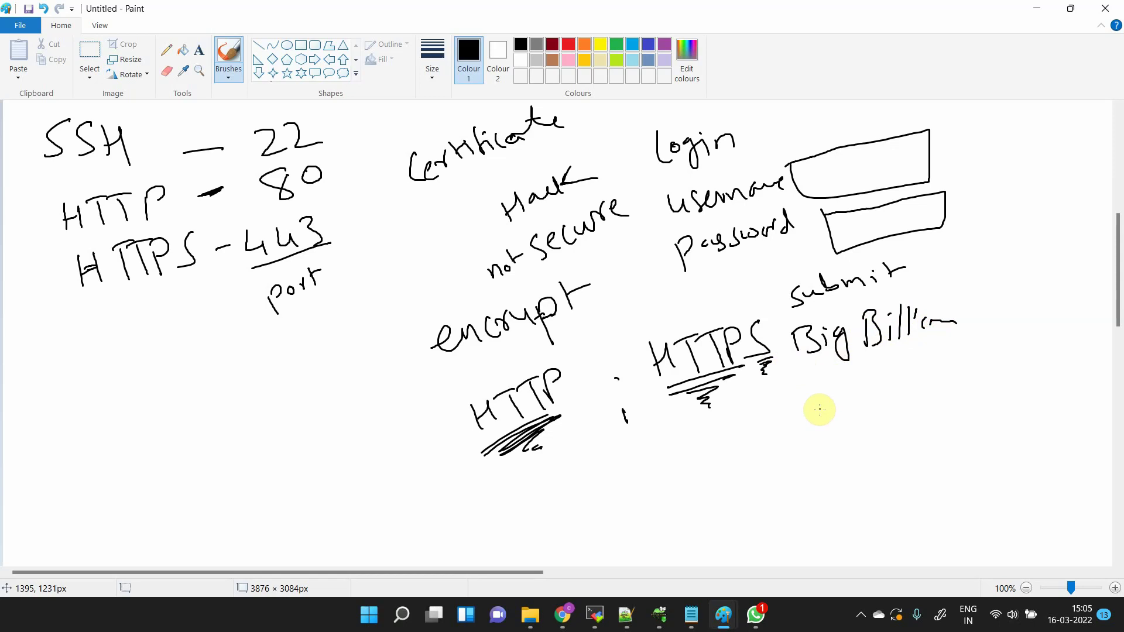
mouse_move(819, 406)
mouse_down()
mouse_move(823, 429)
mouse_move(848, 397)
mouse_move(883, 401)
mouse_move(934, 369)
mouse_move(983, 383)
mouse_move(1039, 375)
mouse_move(1068, 395)
mouse_up()
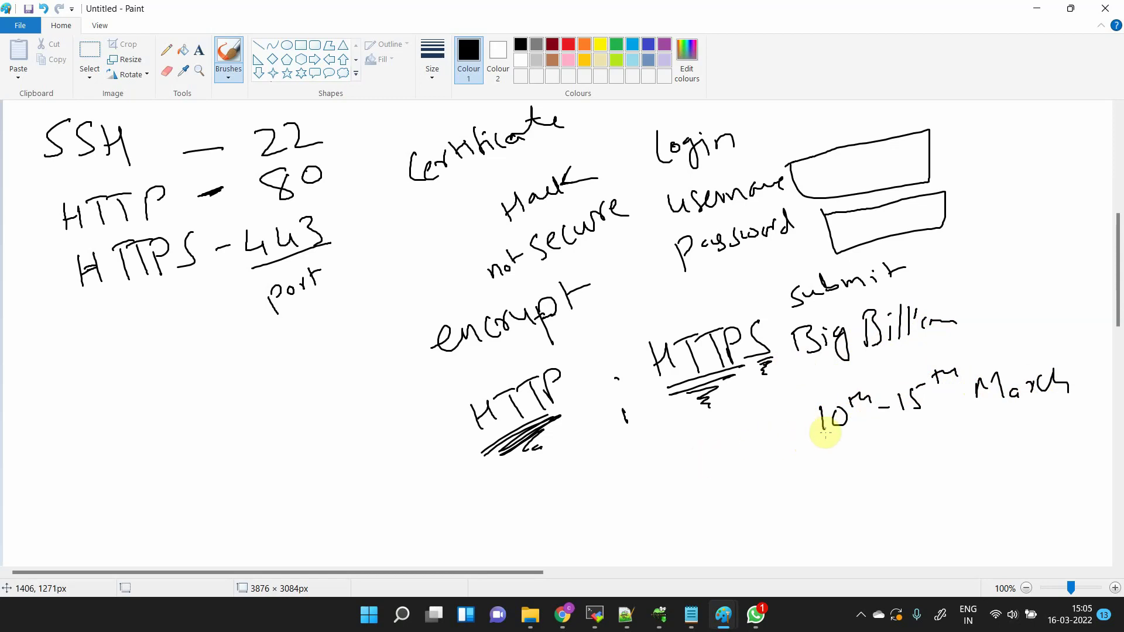
mouse_move(803, 431)
mouse_down()
mouse_move(928, 435)
mouse_move(943, 416)
mouse_up()
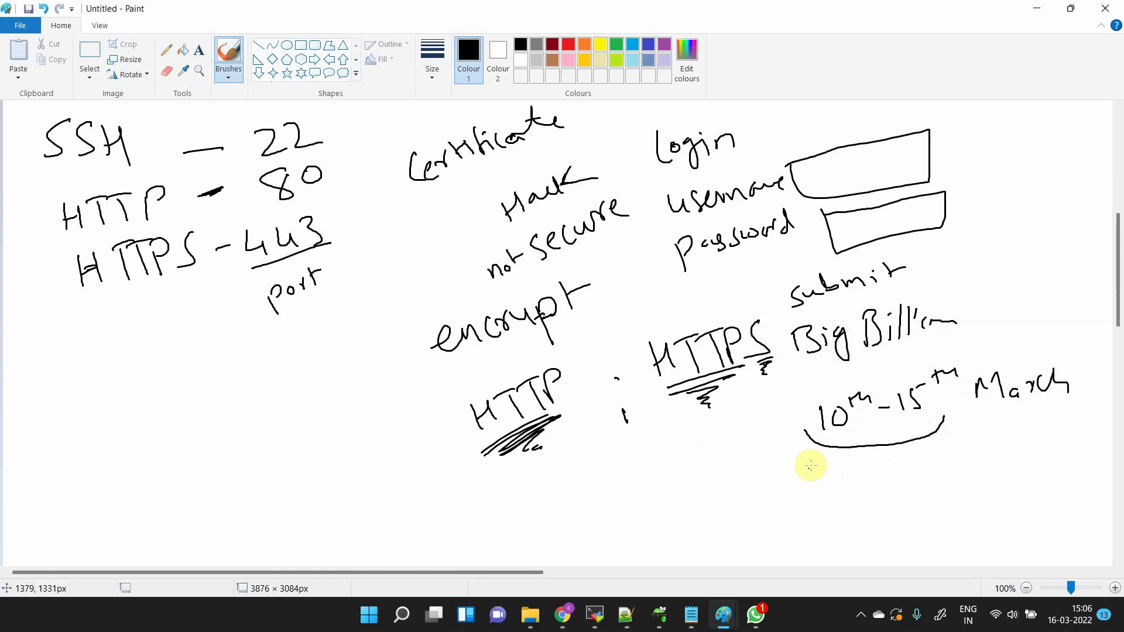
mouse_move(838, 464)
mouse_down()
mouse_move(934, 445)
mouse_move(935, 460)
mouse_up()
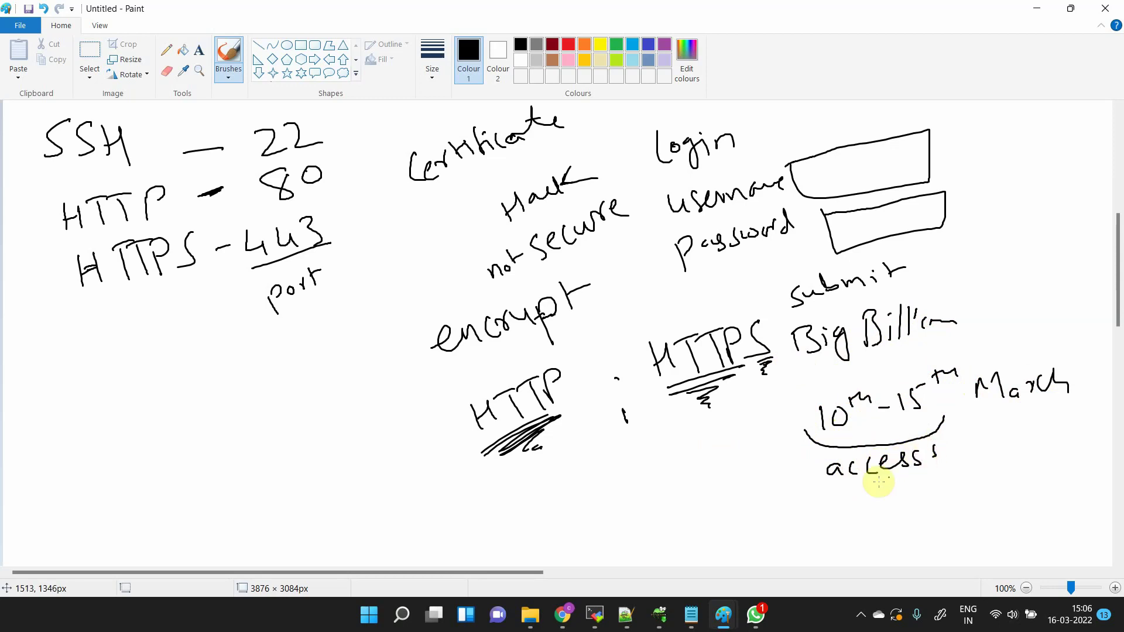
mouse_move(827, 494)
mouse_down()
mouse_move(865, 502)
mouse_move(942, 479)
mouse_up()
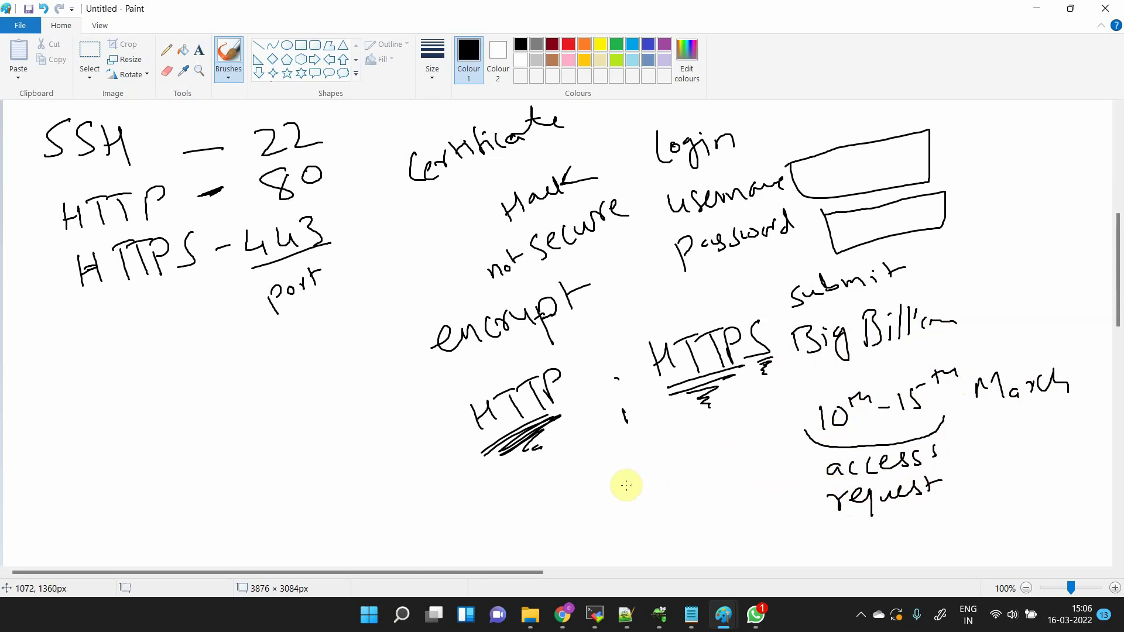
- Draw long strokes with short dashes below the right-hand HTTPS
drag(604, 487, 736, 457)
drag(606, 515, 750, 479)
drag(604, 493, 560, 508)
drag(795, 449, 729, 467)
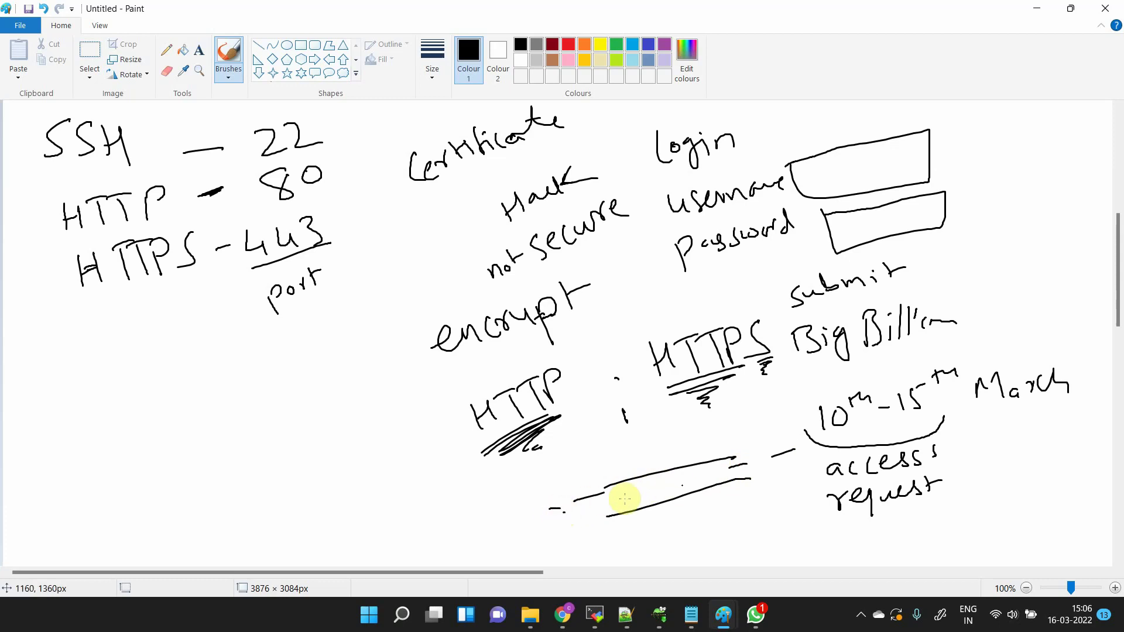
drag(608, 499, 715, 473)
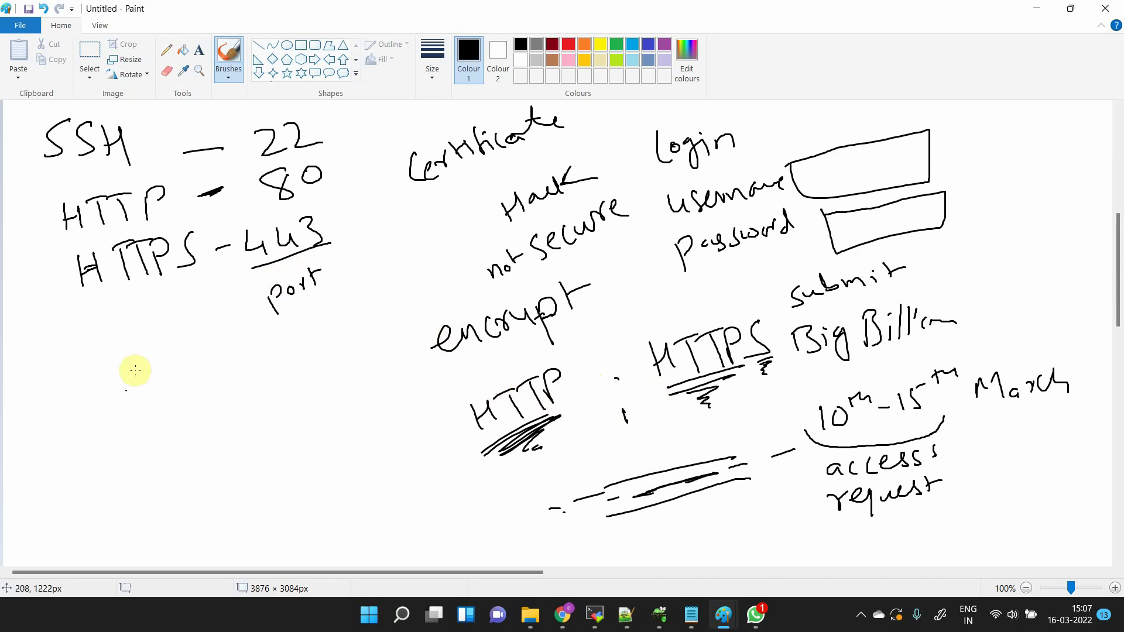
- Write 'RDP - 3389' below the left port list
drag(82, 364, 87, 386)
mouse_move(82, 368)
mouse_down()
mouse_move(111, 388)
mouse_move(121, 381)
mouse_up()
drag(111, 364, 135, 388)
mouse_move(134, 358)
mouse_down()
mouse_move(138, 374)
mouse_move(285, 362)
mouse_up()
mouse_move(293, 338)
mouse_down()
mouse_move(301, 348)
mouse_move(304, 331)
mouse_move(339, 346)
mouse_up()
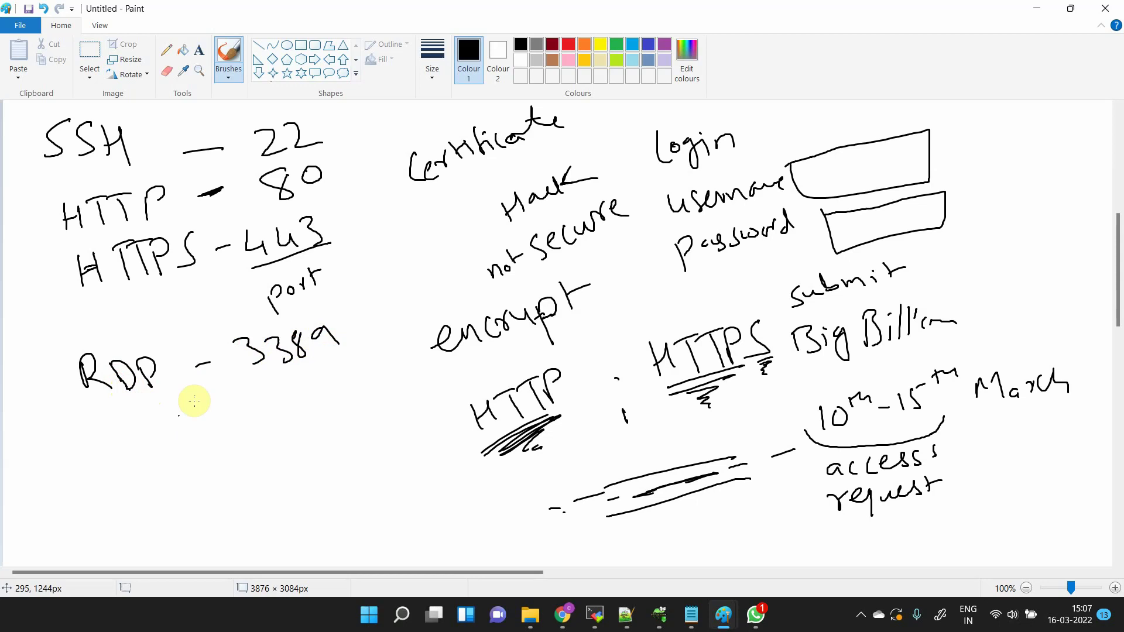
- Add 'MYSQL - 3306' beneath RDP, then return to the launch wizard
mouse_move(115, 418)
mouse_down()
mouse_move(100, 442)
mouse_move(153, 409)
mouse_move(181, 414)
mouse_move(181, 392)
mouse_move(210, 399)
mouse_move(282, 381)
mouse_move(285, 399)
mouse_move(306, 392)
mouse_up()
drag(318, 374, 316, 369)
drag(354, 359, 344, 375)
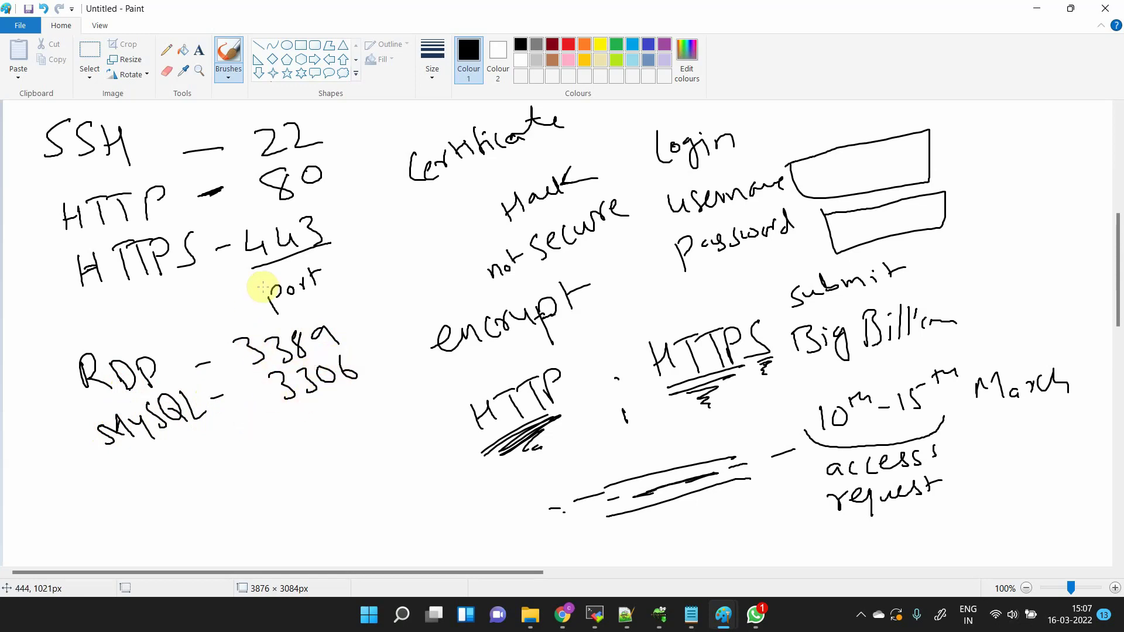
key(alt+Tab)
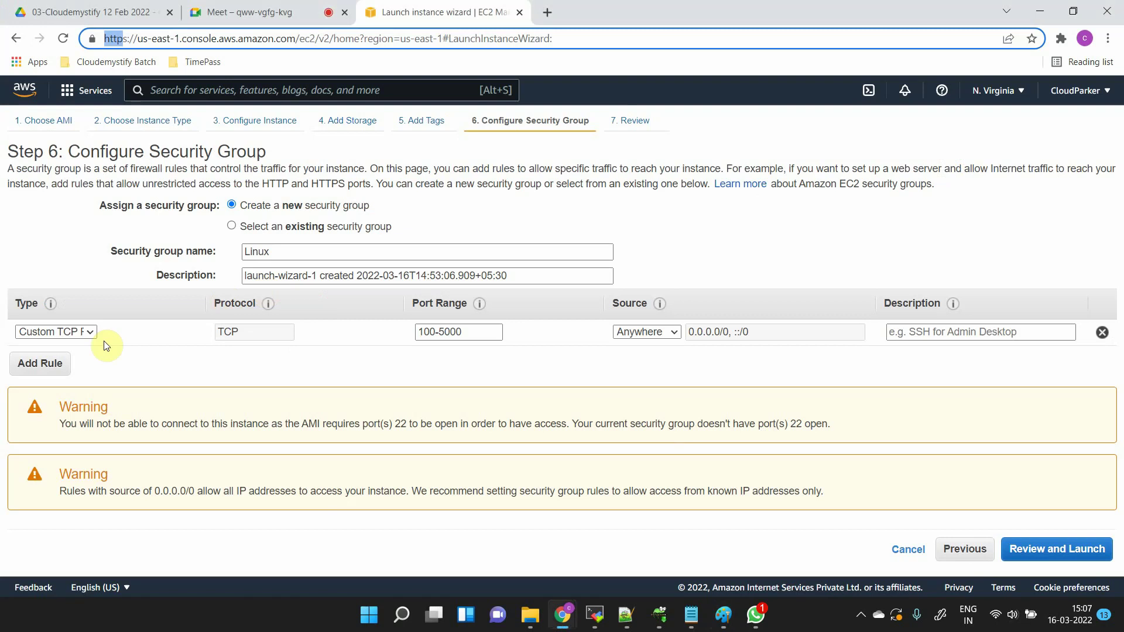
- Switch the rule type to HTTP (port 80), then to HTTPS
click(90, 332)
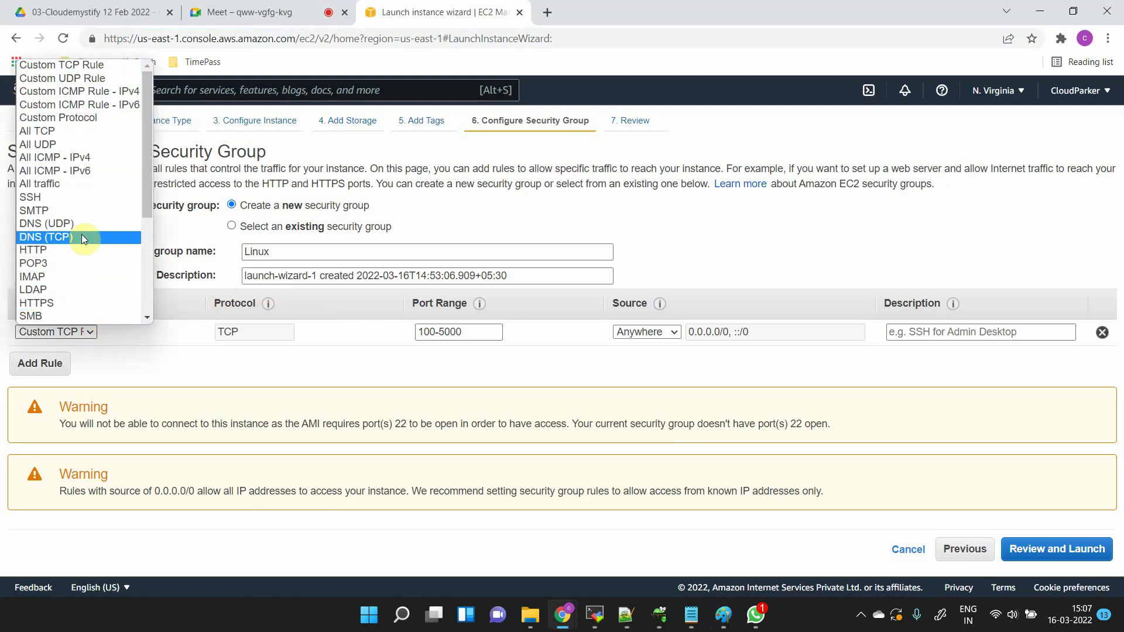
click(80, 250)
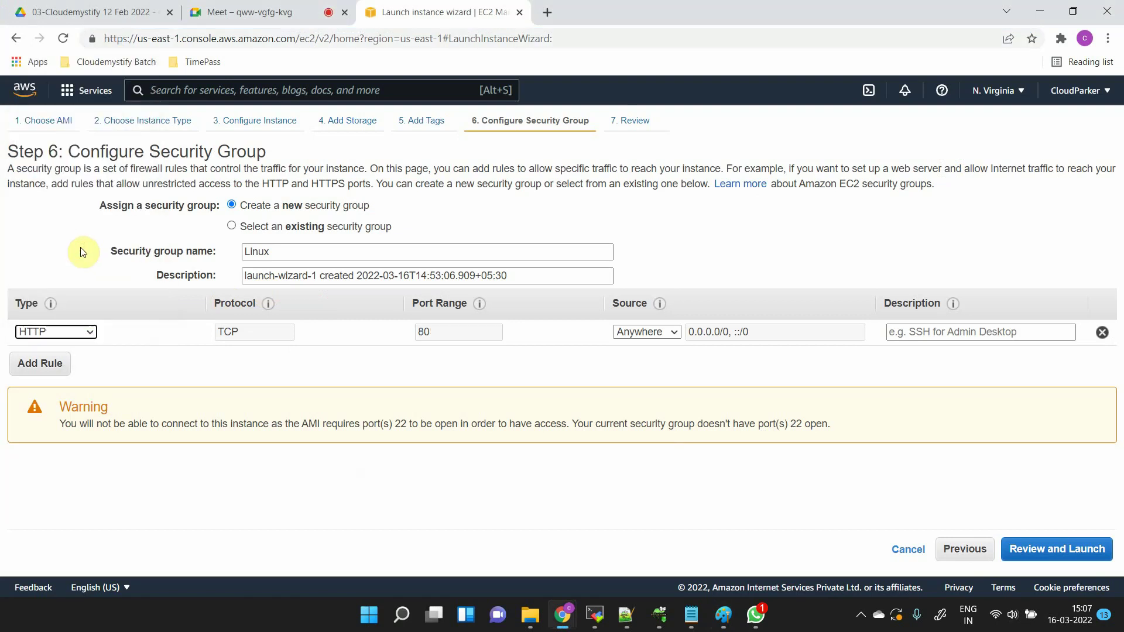
click(425, 331)
click(90, 330)
scroll(91, 301, down, 2)
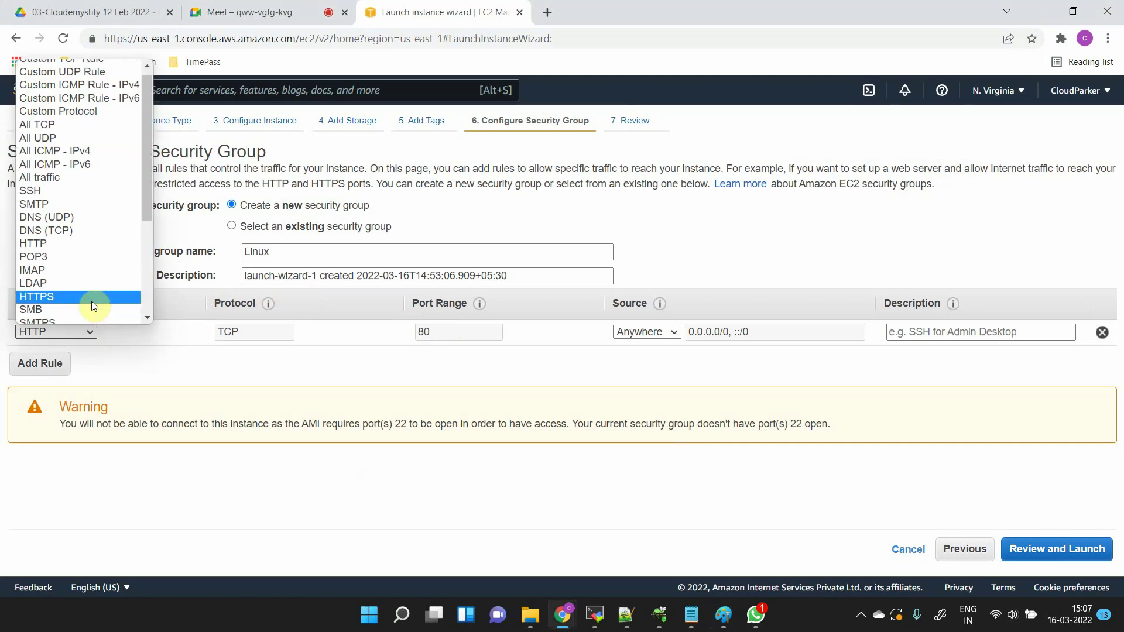
click(75, 252)
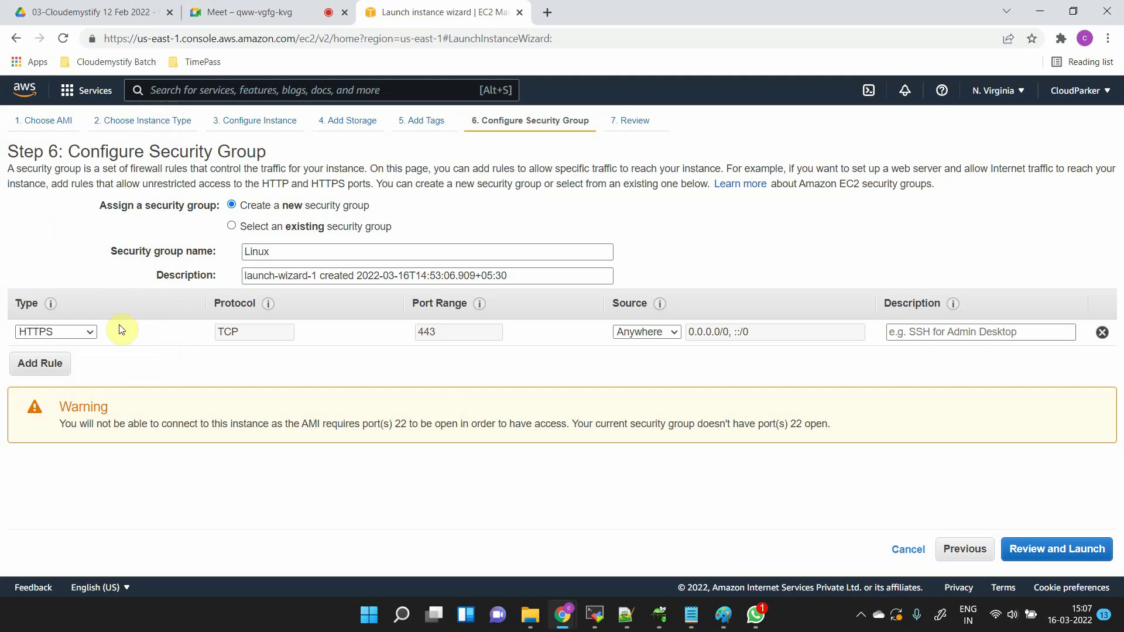
- Try MS SQL (port 1433) and MYSQL/Aurora (port 3306) as the rule type
click(72, 331)
scroll(74, 264, down, 1)
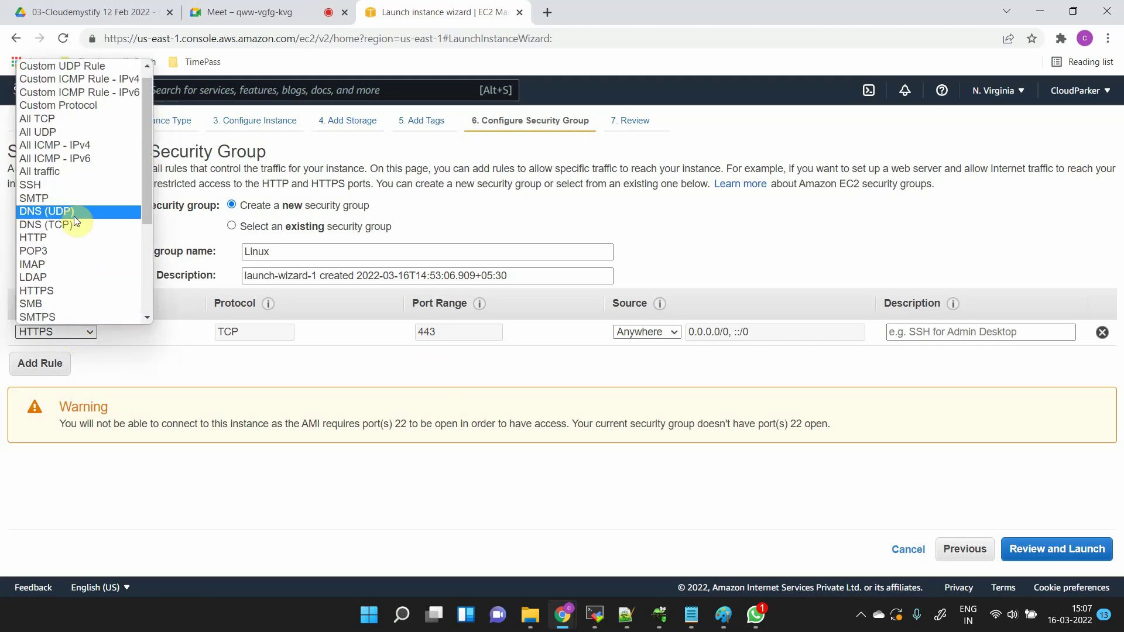
scroll(74, 217, down, 3)
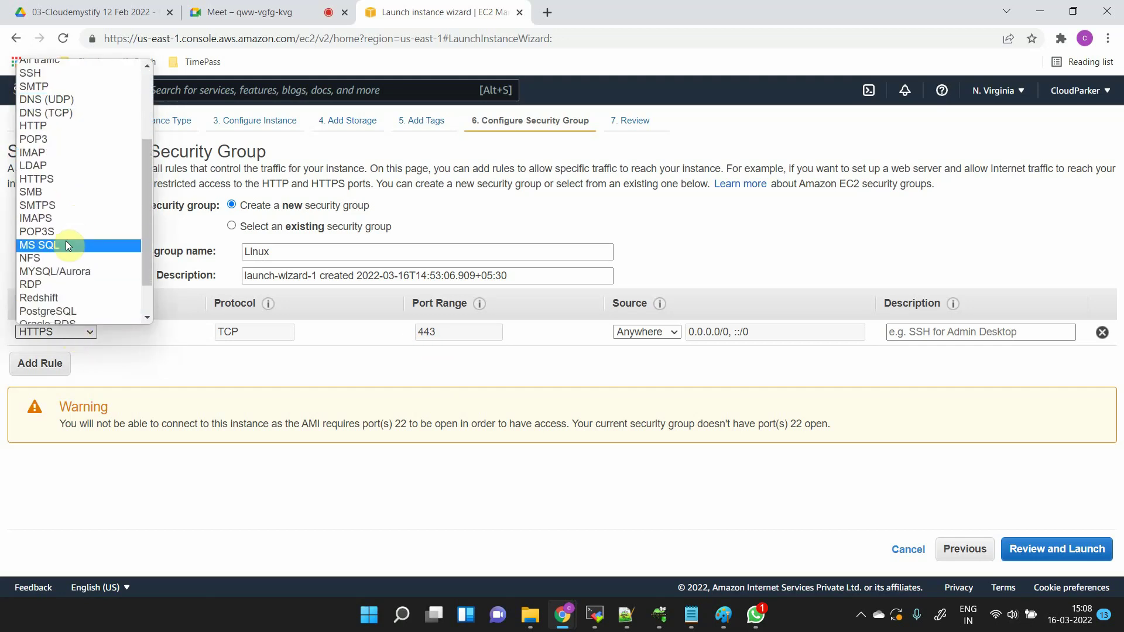
click(66, 244)
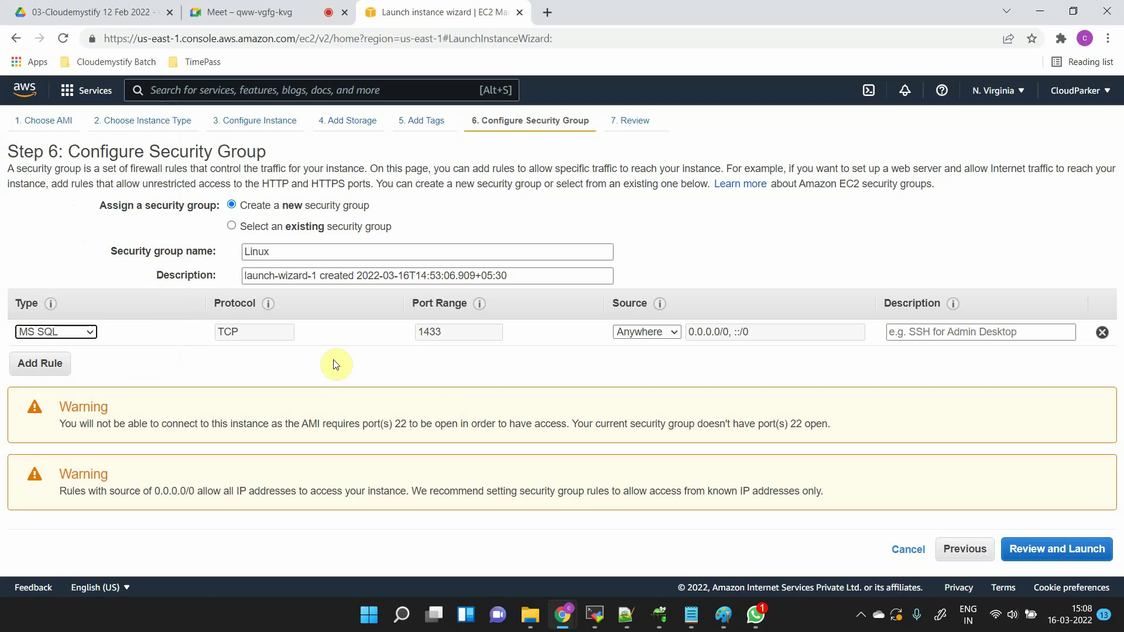
drag(452, 333, 413, 338)
click(72, 334)
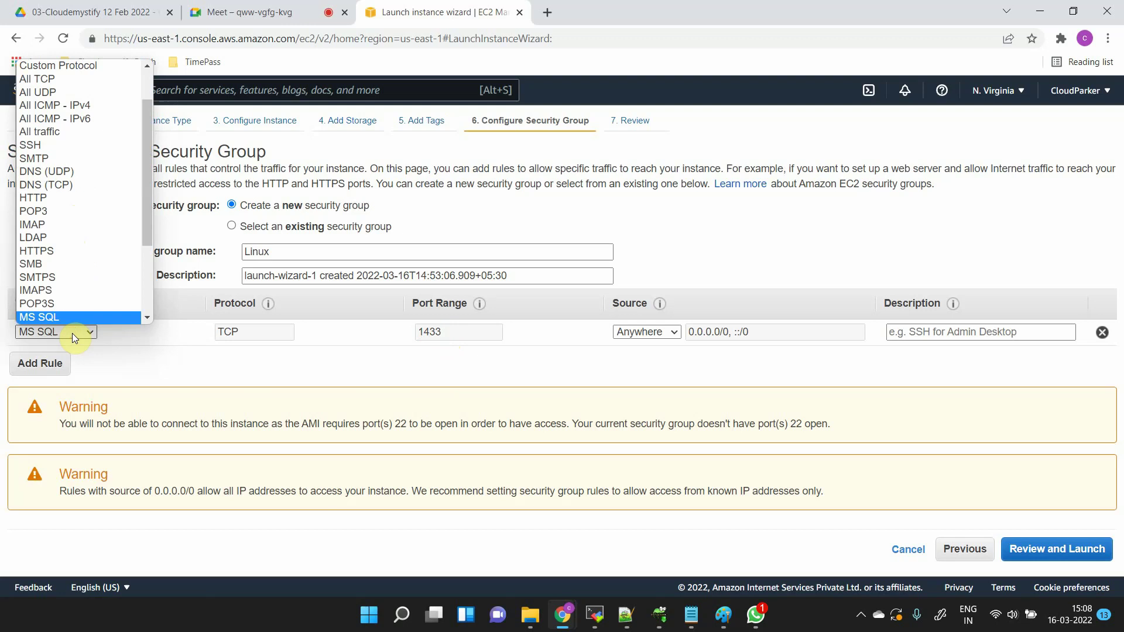
scroll(82, 315, down, 1)
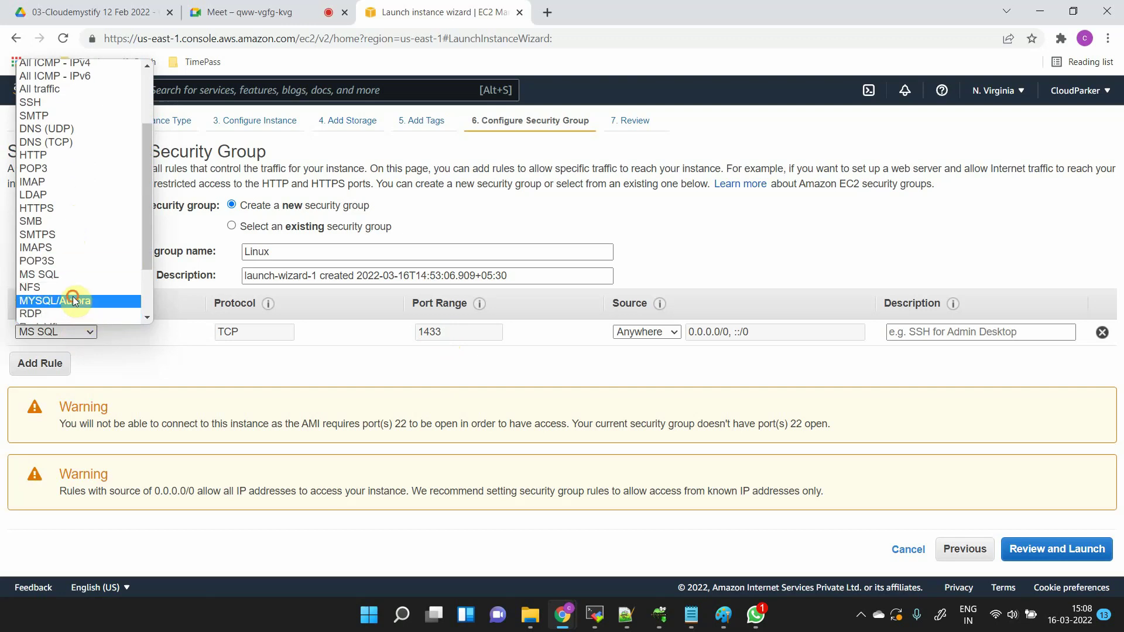
click(73, 299)
drag(448, 329, 1, 331)
- Settle on NFS as the rule type, with port range 2049
click(69, 336)
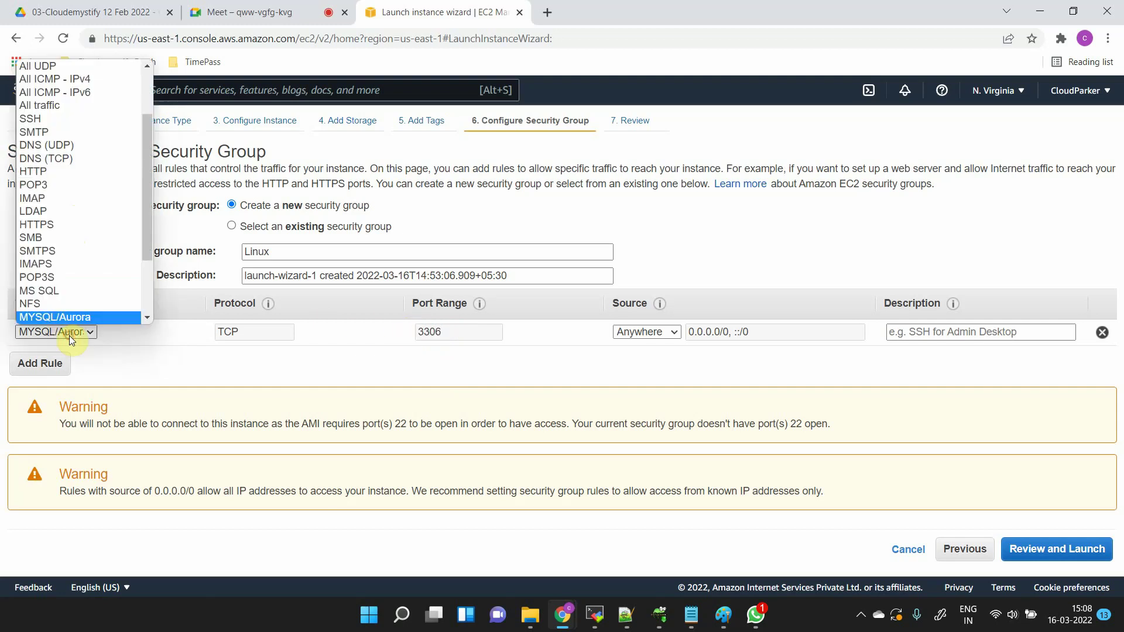
click(44, 303)
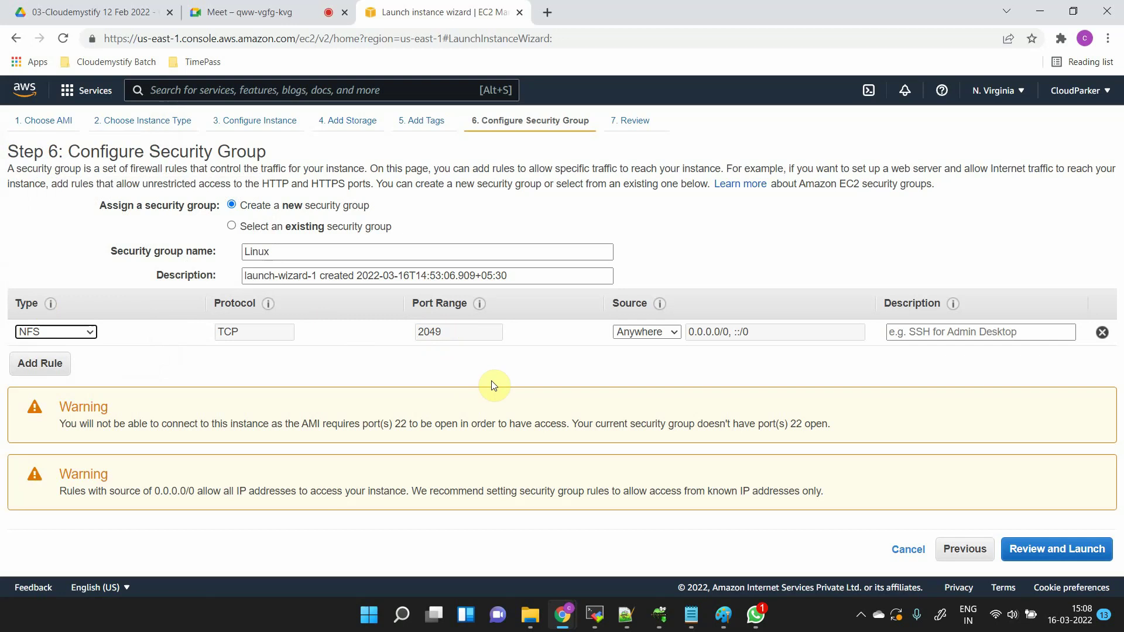
double_click(466, 334)
click(132, 329)
- Set the rule to Custom TCP Rule, ports 100-5000, source Anywhere (0.0.0.0/0, ::/0)
click(74, 331)
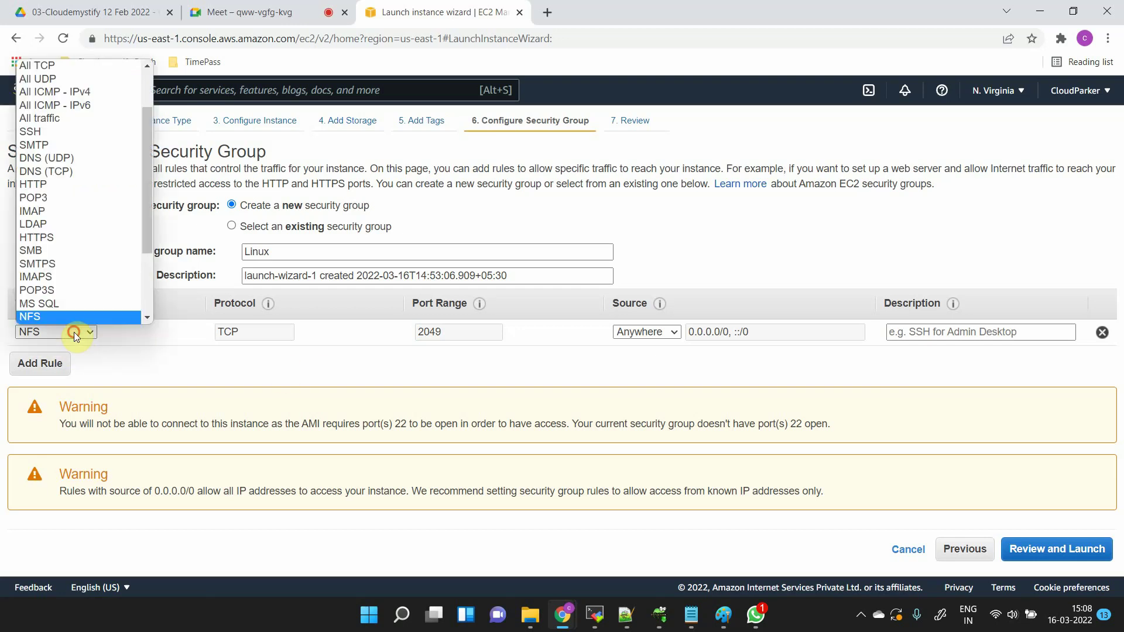
scroll(62, 218, up, 2)
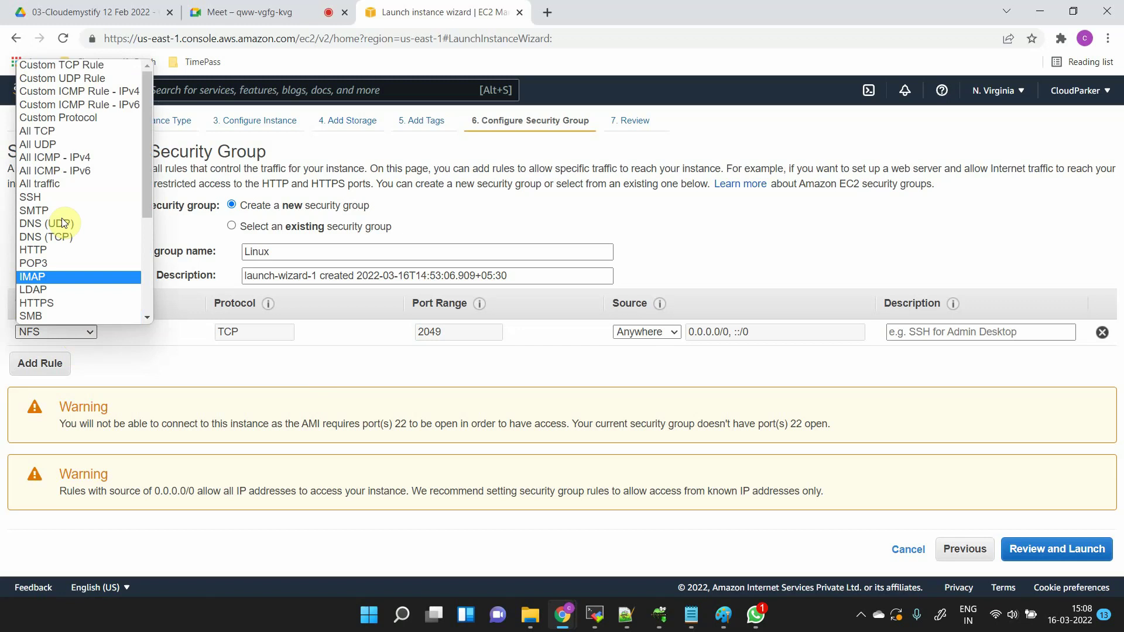
click(93, 66)
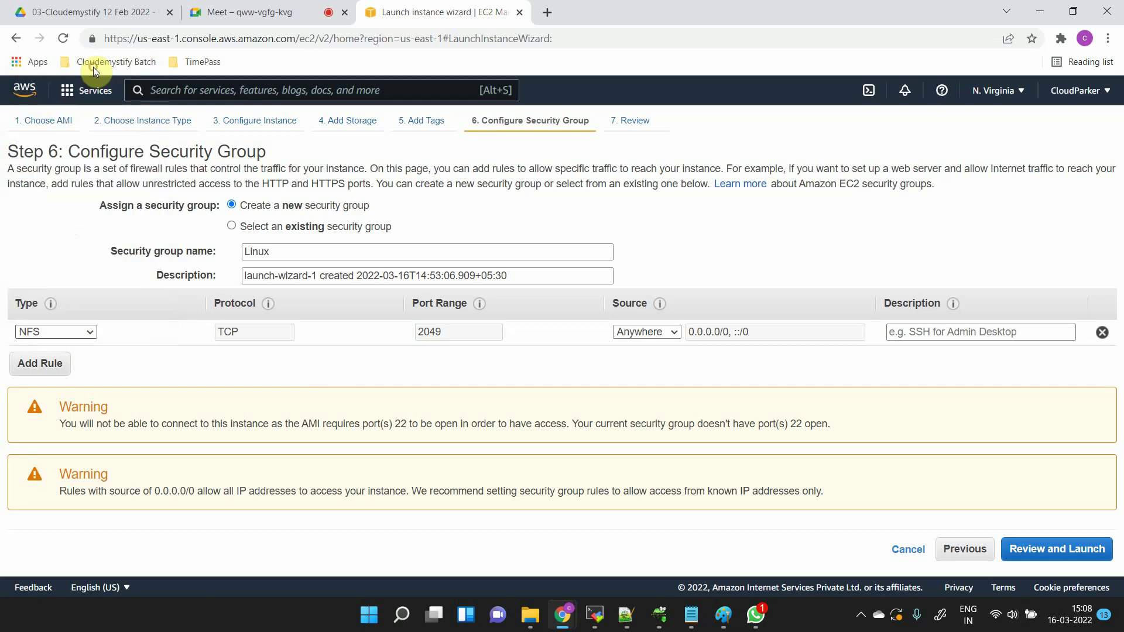
click(460, 331)
text(100)
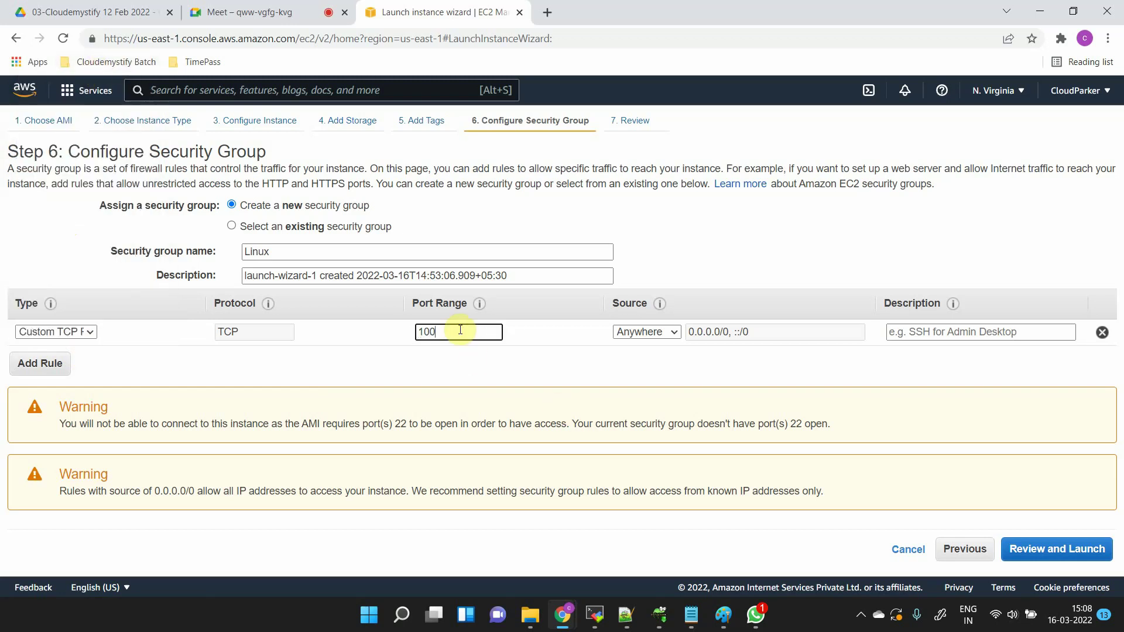
text(-5000)
click(401, 339)
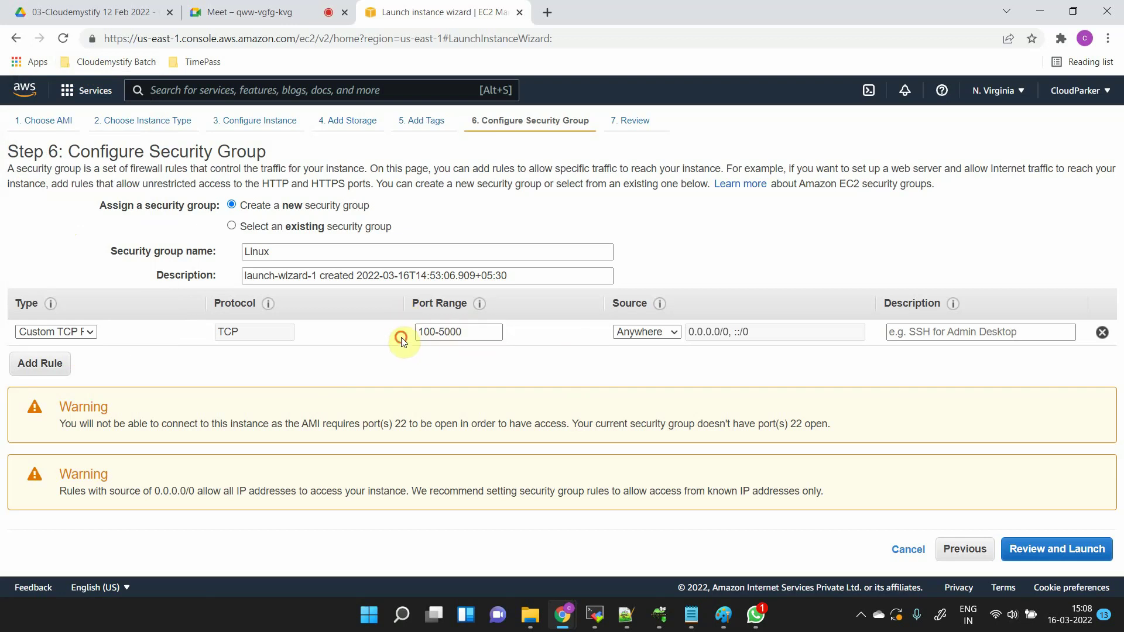
click(469, 339)
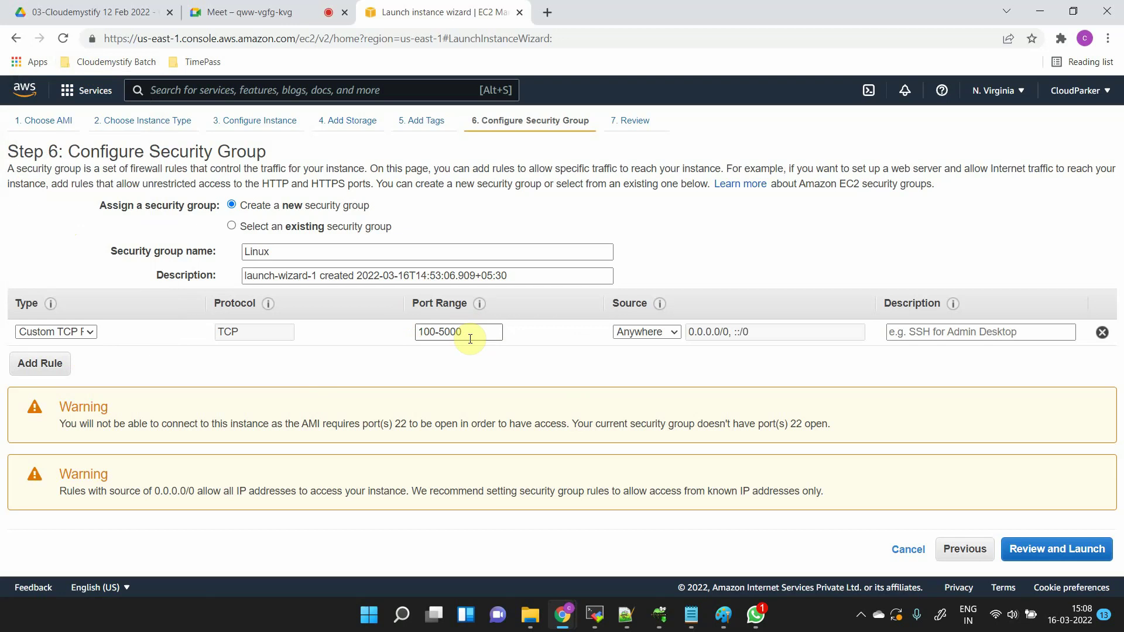
click(661, 332)
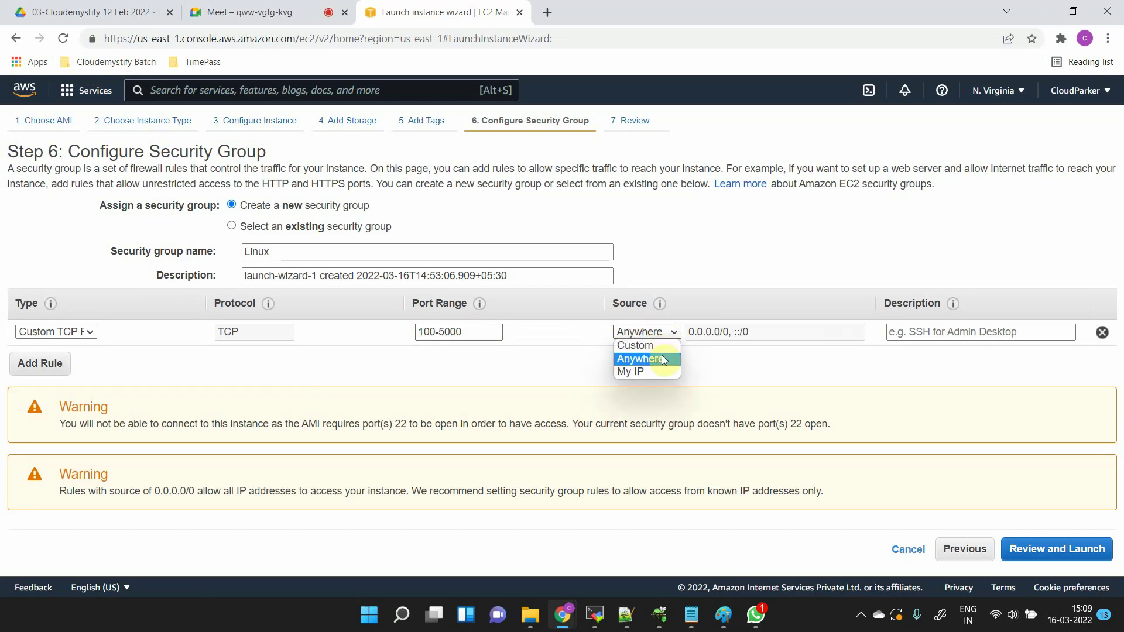
click(663, 359)
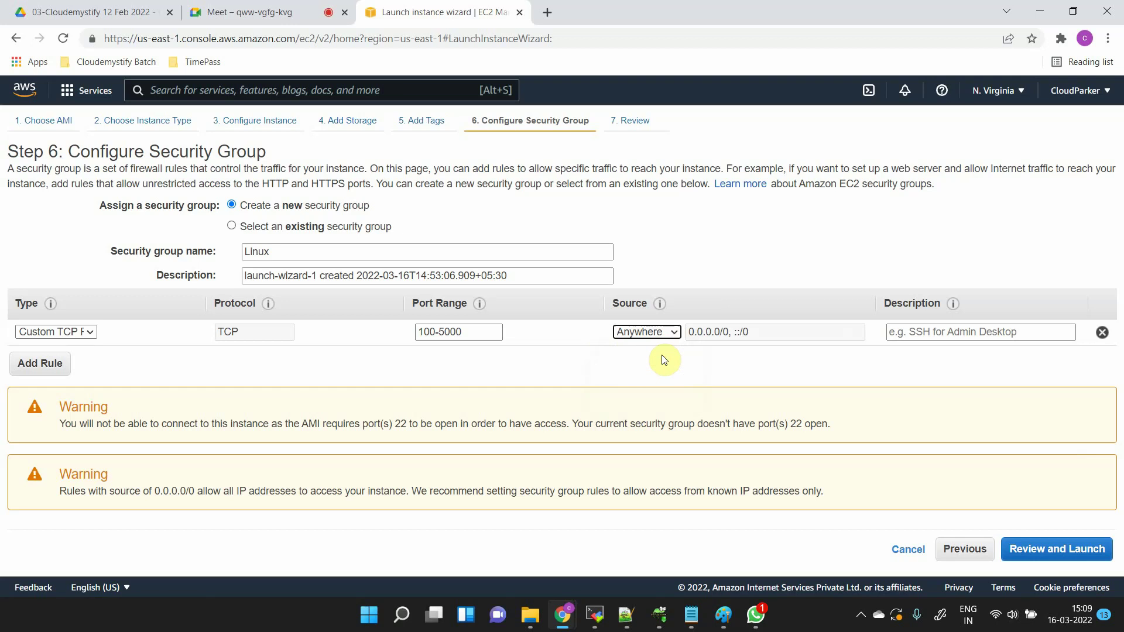
drag(750, 333, 730, 333)
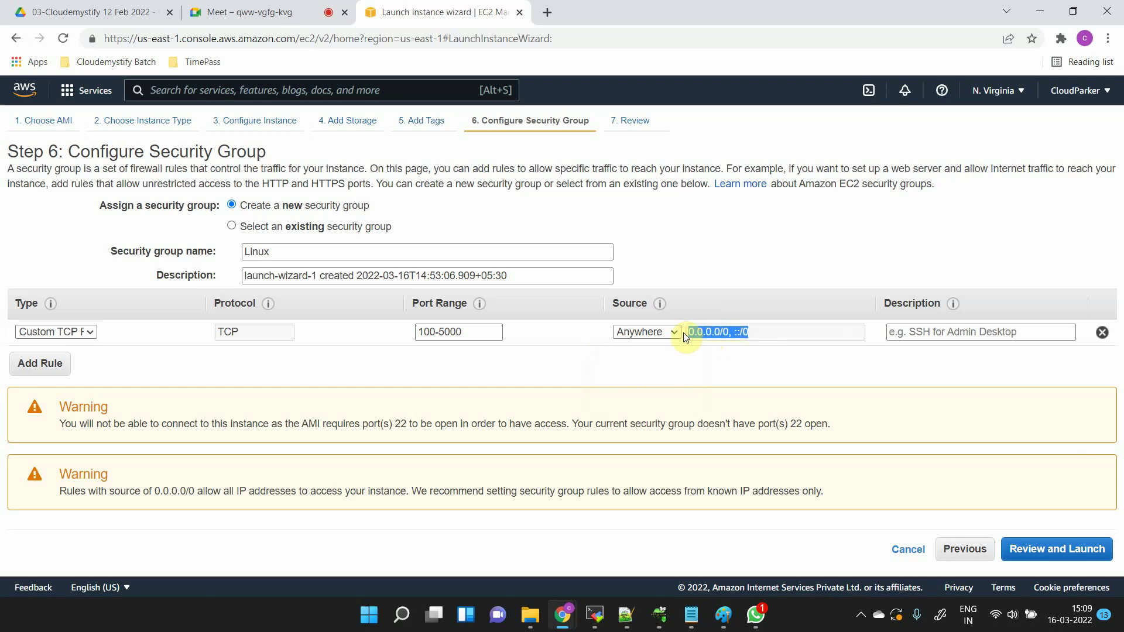
- Change the Custom TCP rule's source from Anywhere to My IP, showing the resulting /32 address
click(658, 331)
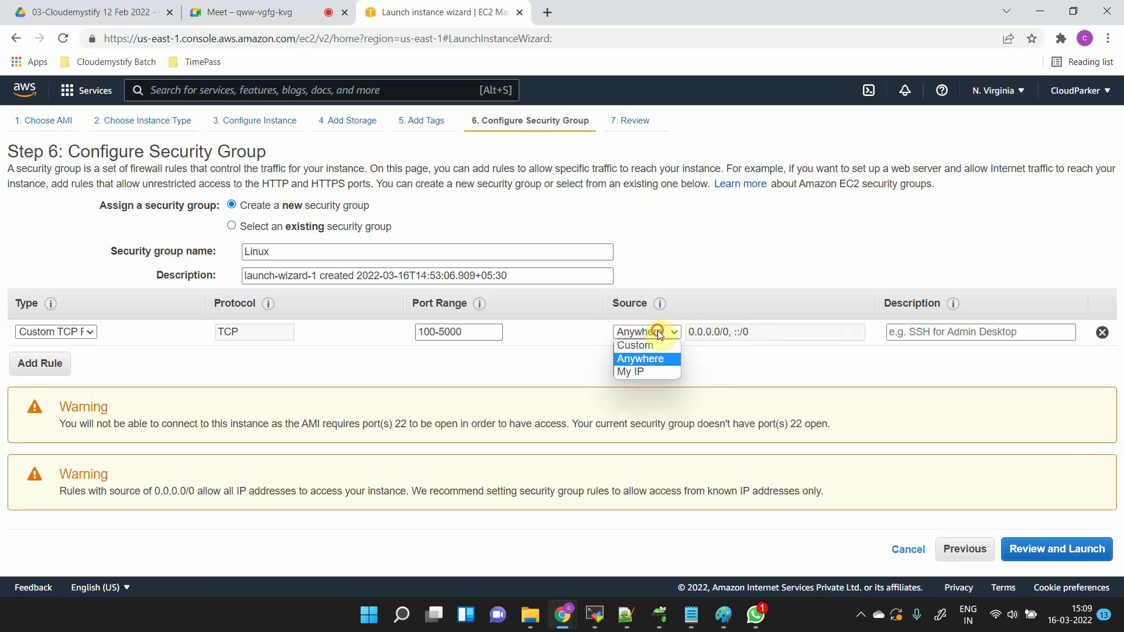
click(654, 372)
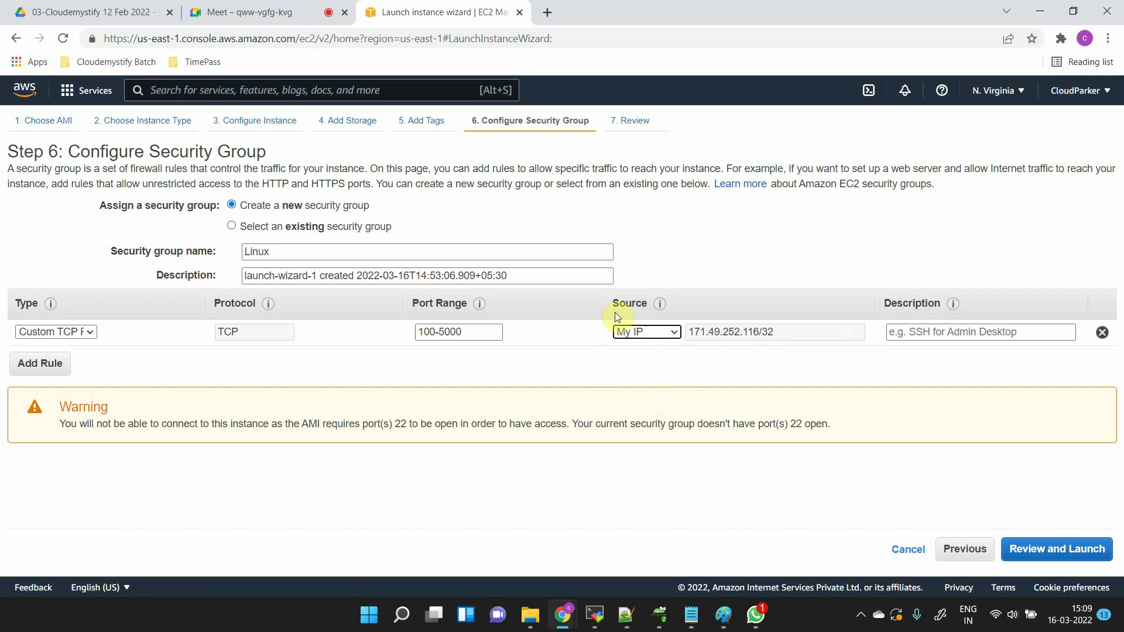
drag(609, 304, 648, 303)
drag(820, 334, 721, 334)
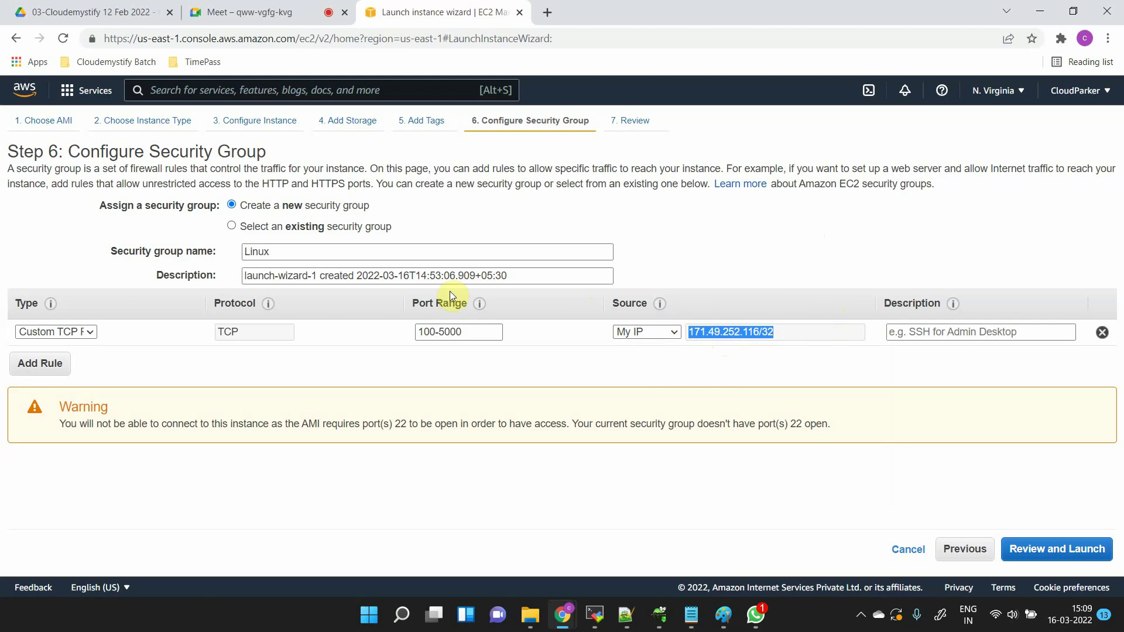
- Point out the 100-5000 port range alongside the My IP source address
drag(410, 309, 468, 299)
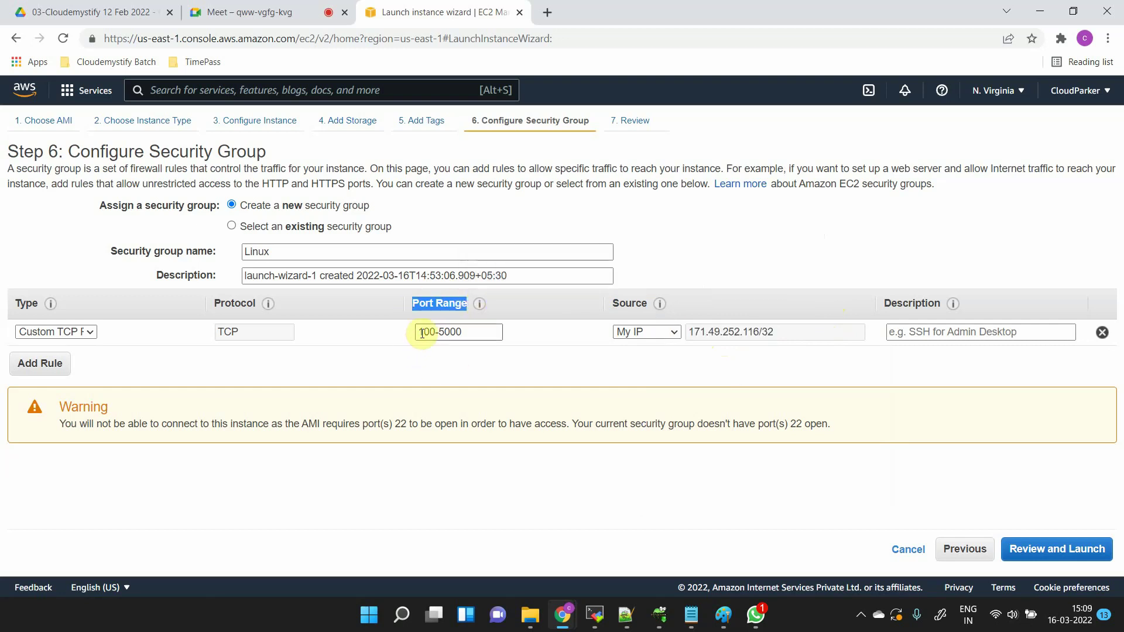
drag(424, 333, 476, 327)
click(477, 328)
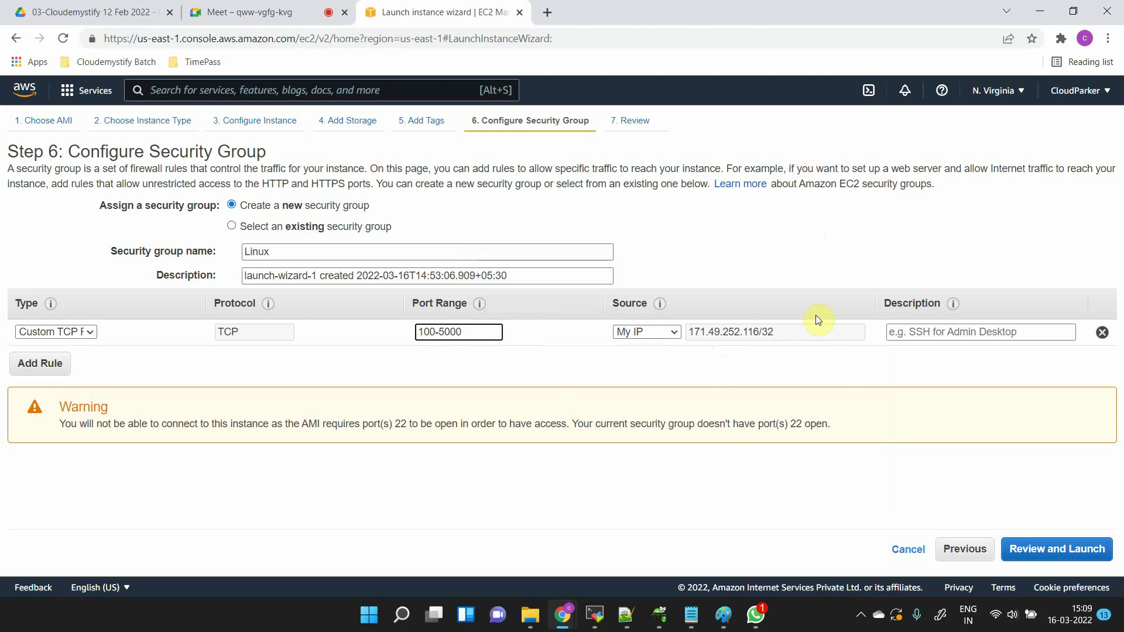
double_click(747, 332)
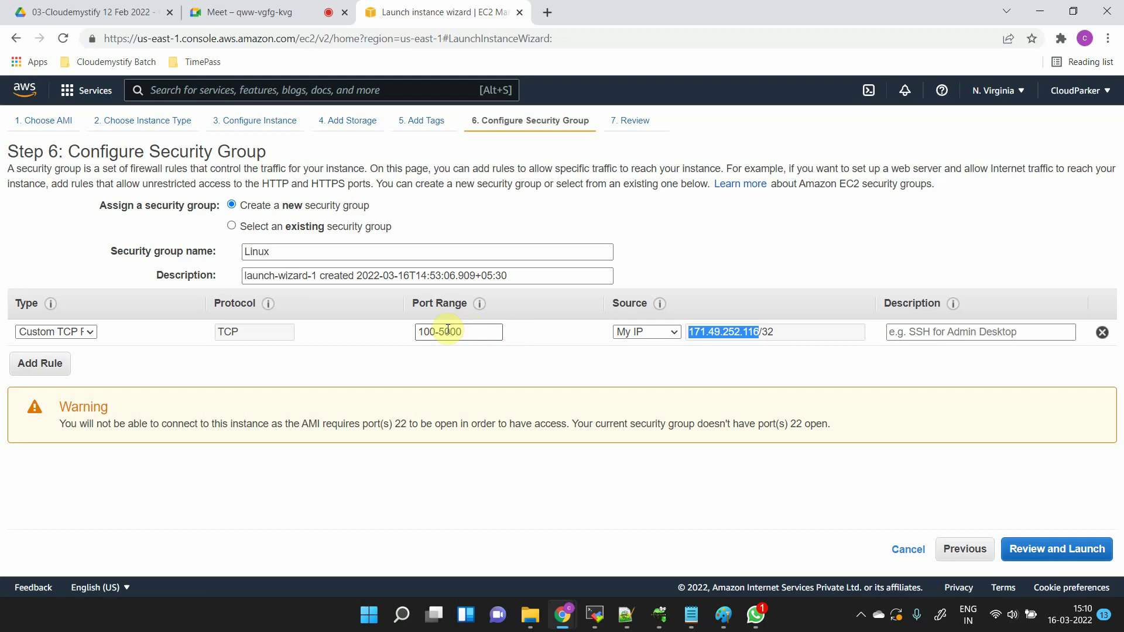
drag(419, 332, 472, 336)
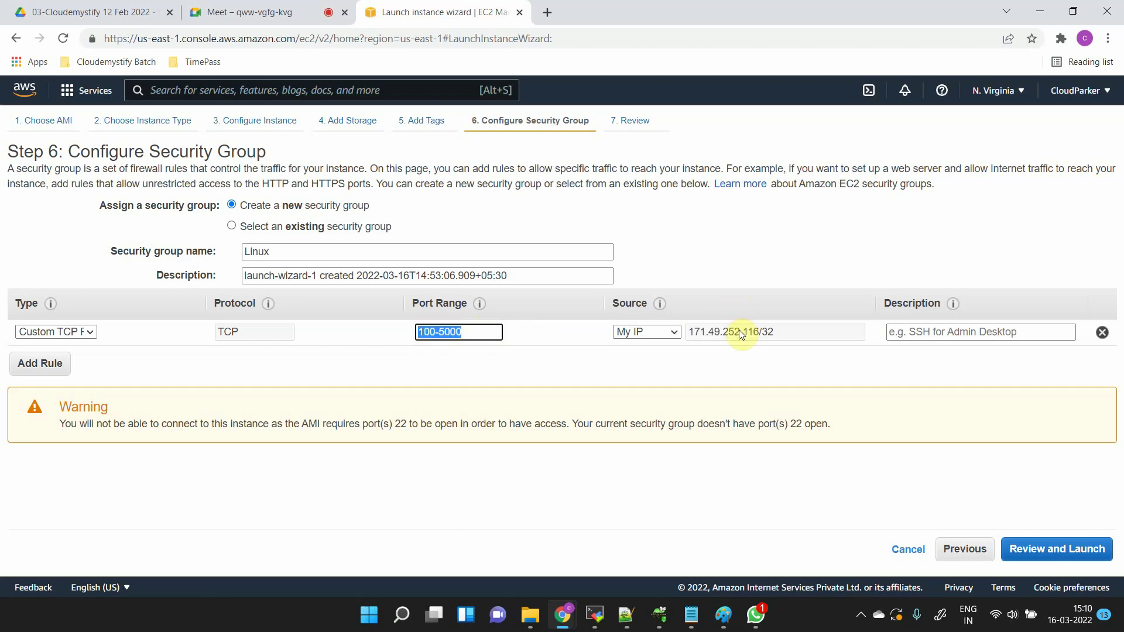
click(499, 331)
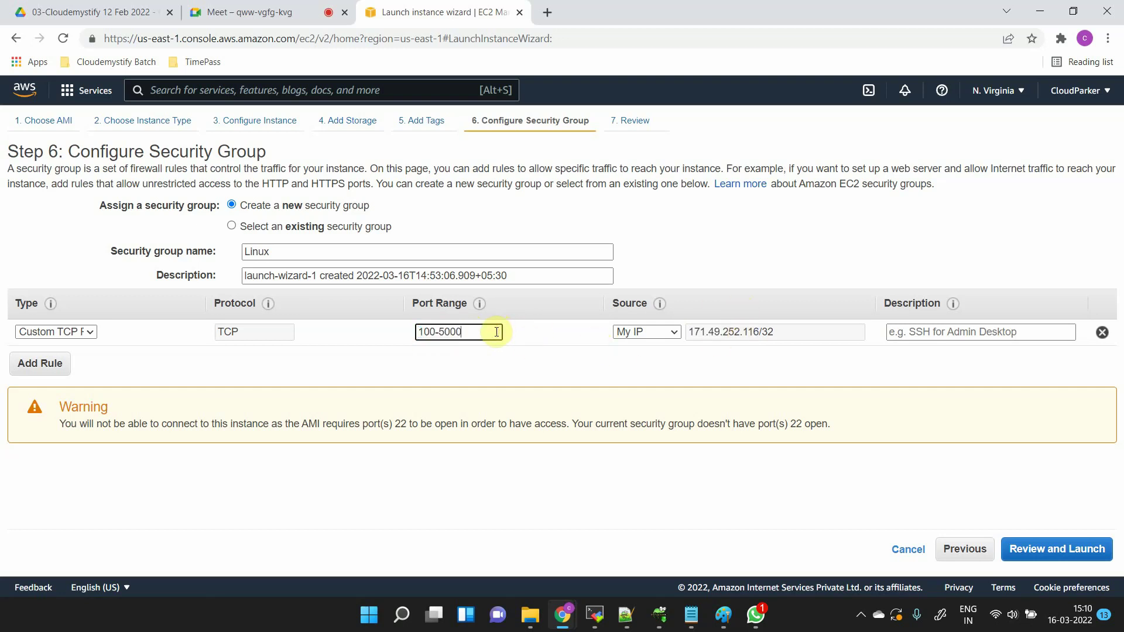
- Change the rule type to SSH on port 22 and set its source to Anywhere
click(63, 332)
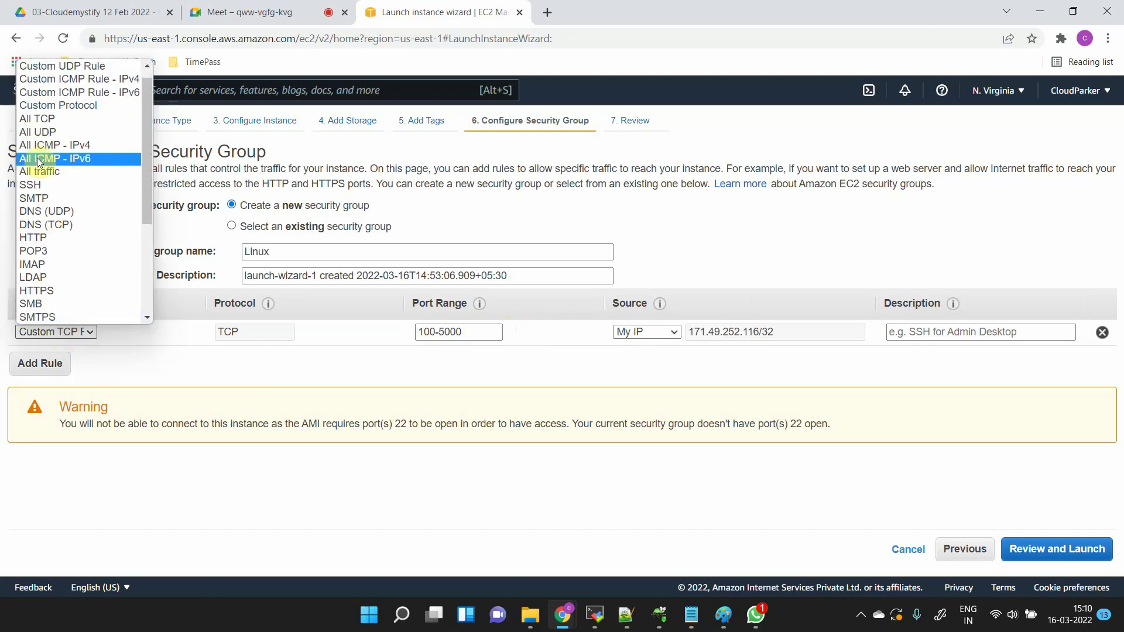
click(41, 186)
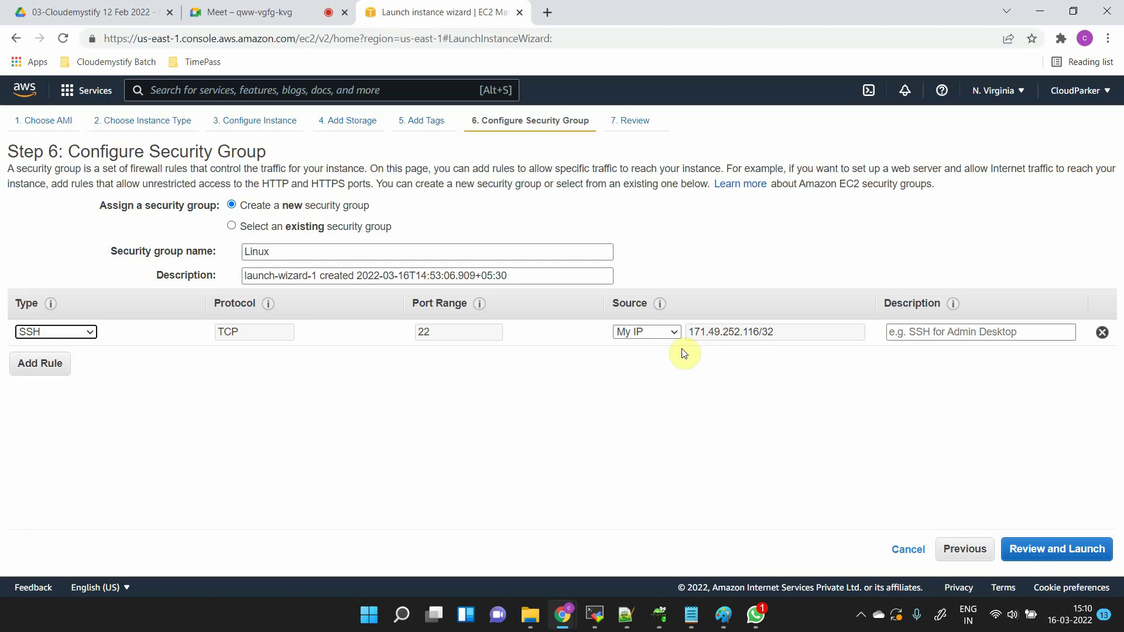
drag(605, 298, 649, 299)
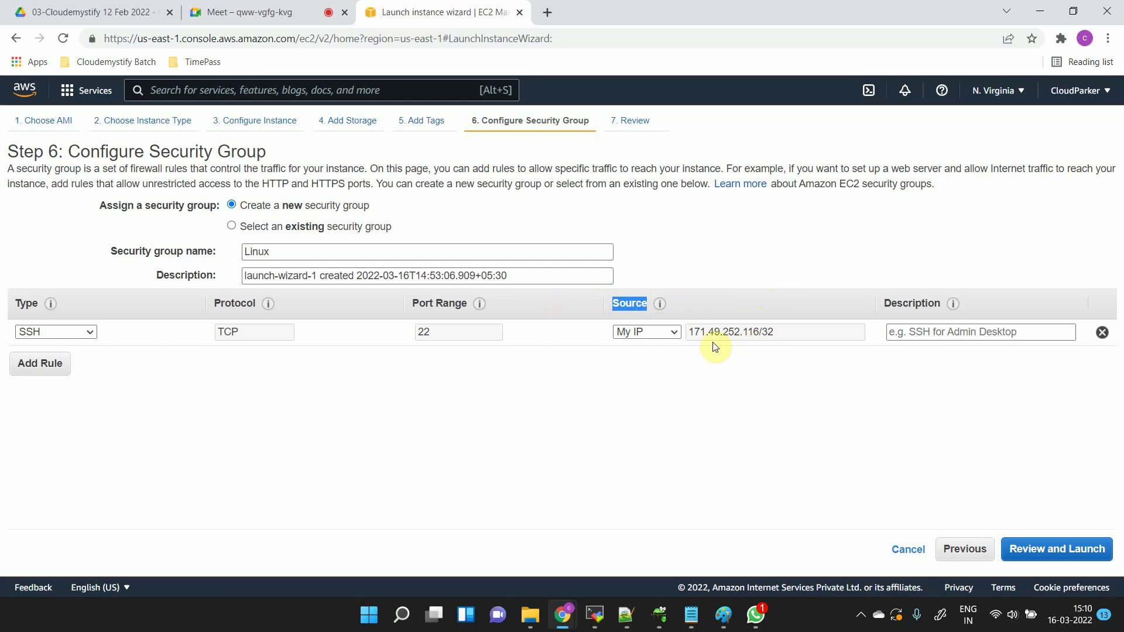
click(651, 330)
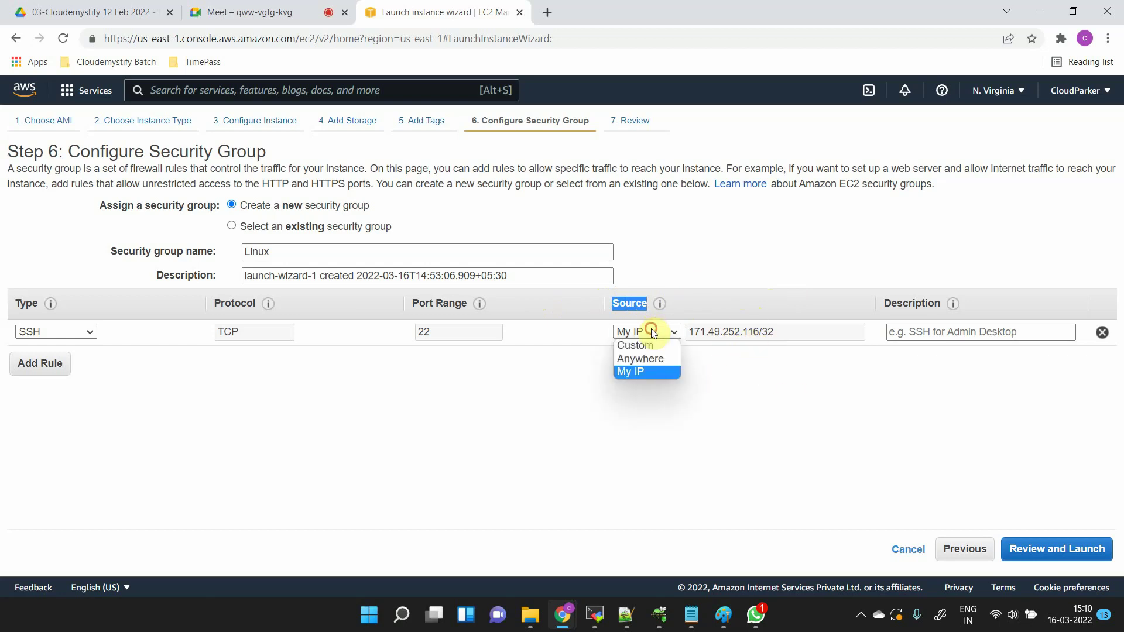
click(654, 359)
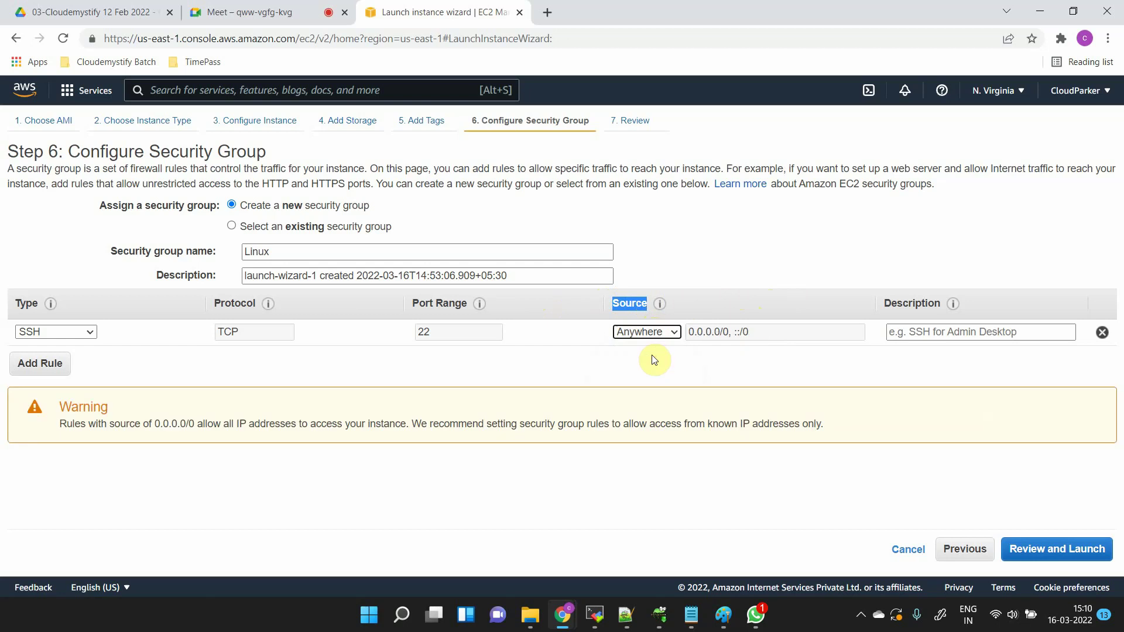
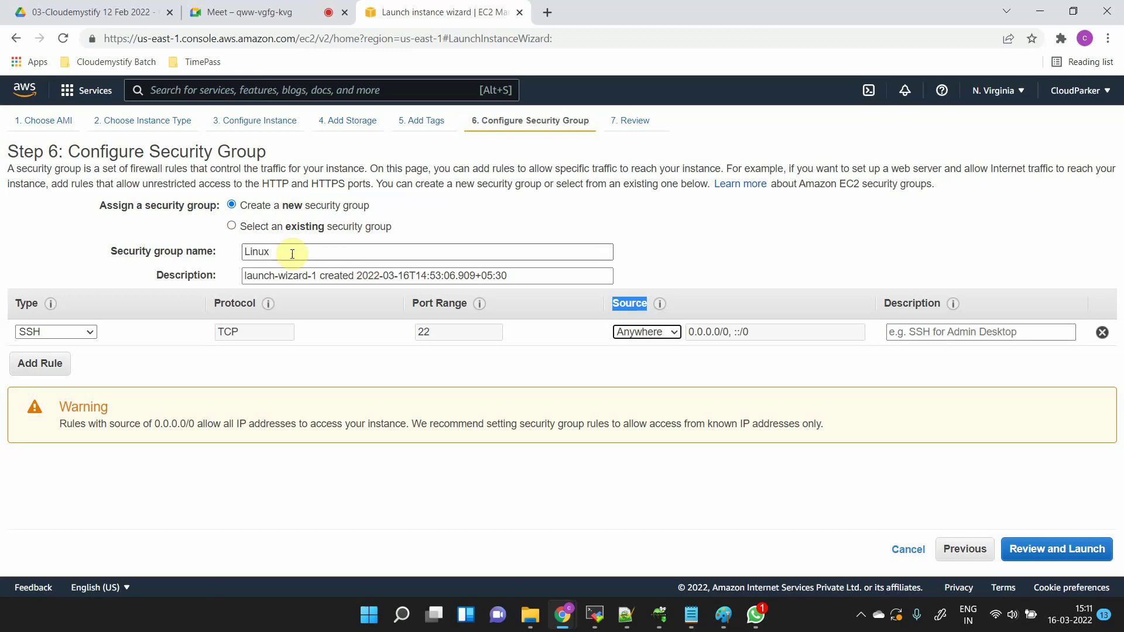
- Overwrite the security group's description field with 'Linux'
double_click(363, 282)
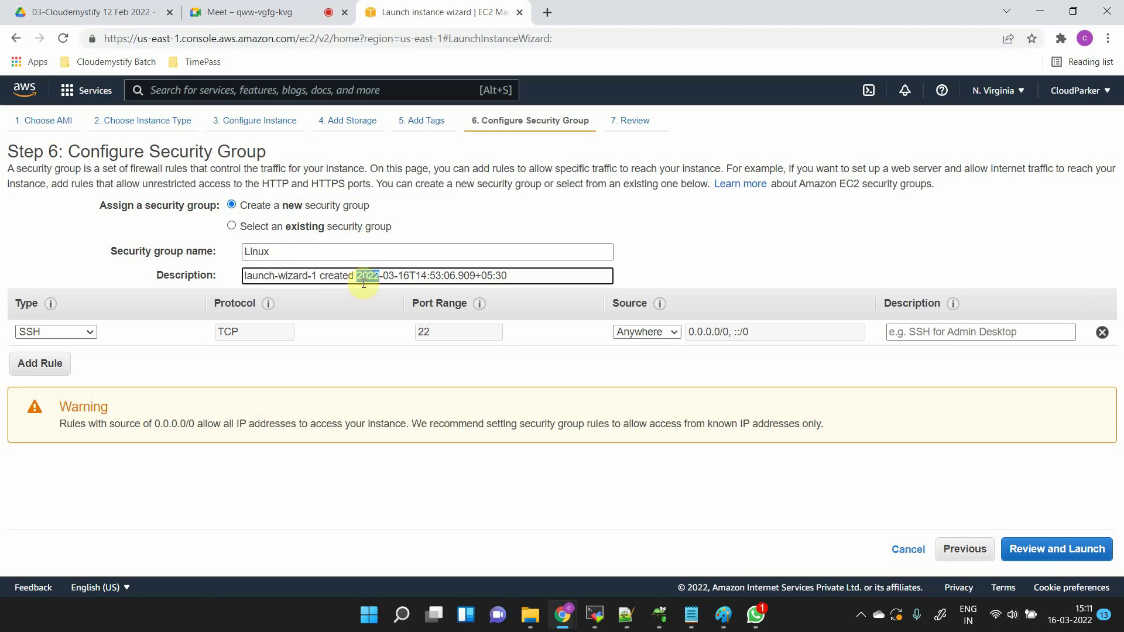
key(ctrl+a)
text(Lin)
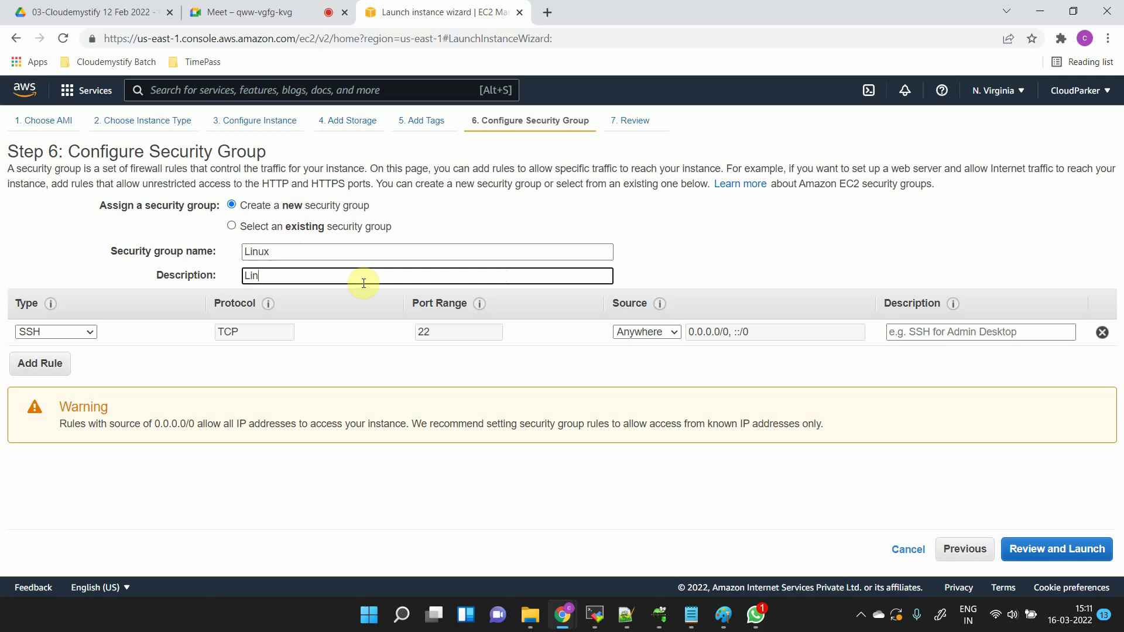
text(ux)
click(309, 346)
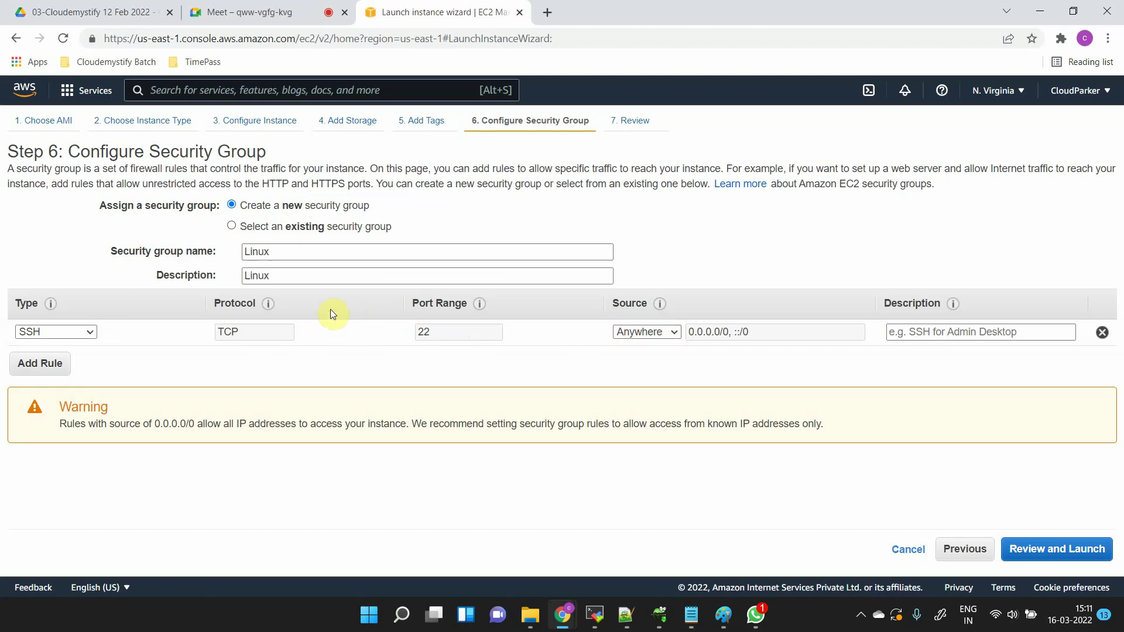
click(50, 358)
click(49, 389)
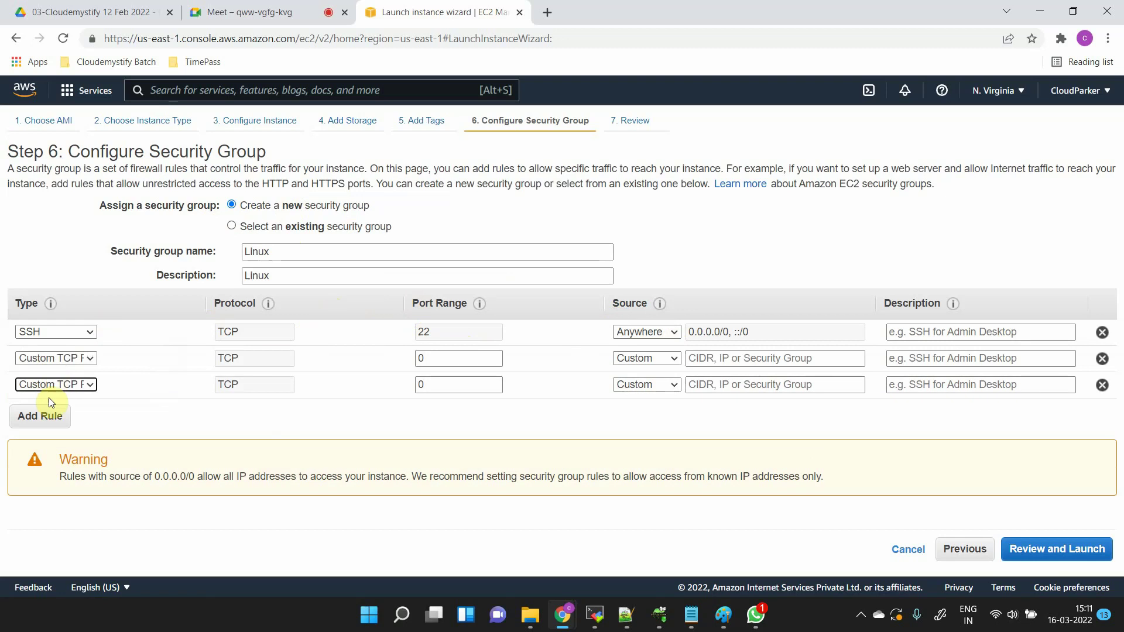
click(50, 415)
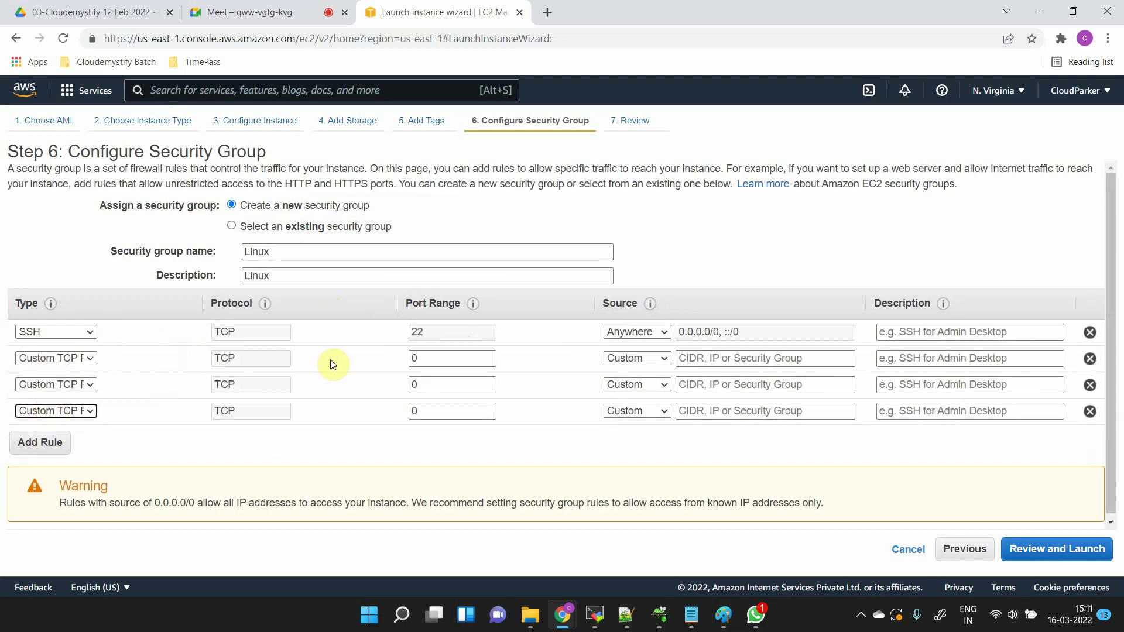
click(82, 358)
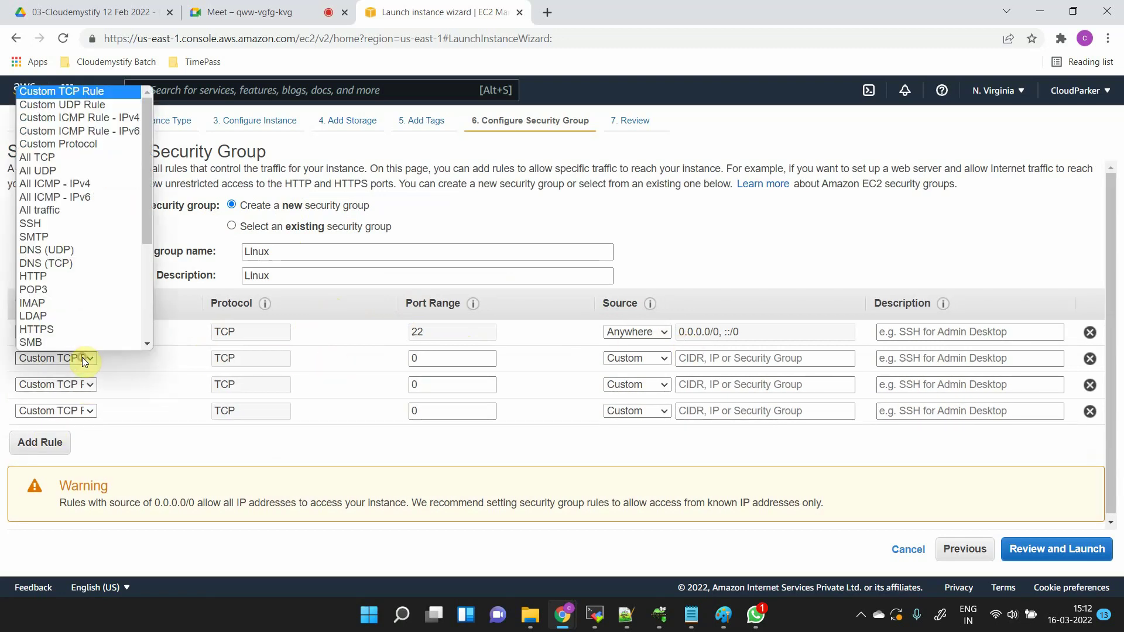
key(m)
key(y)
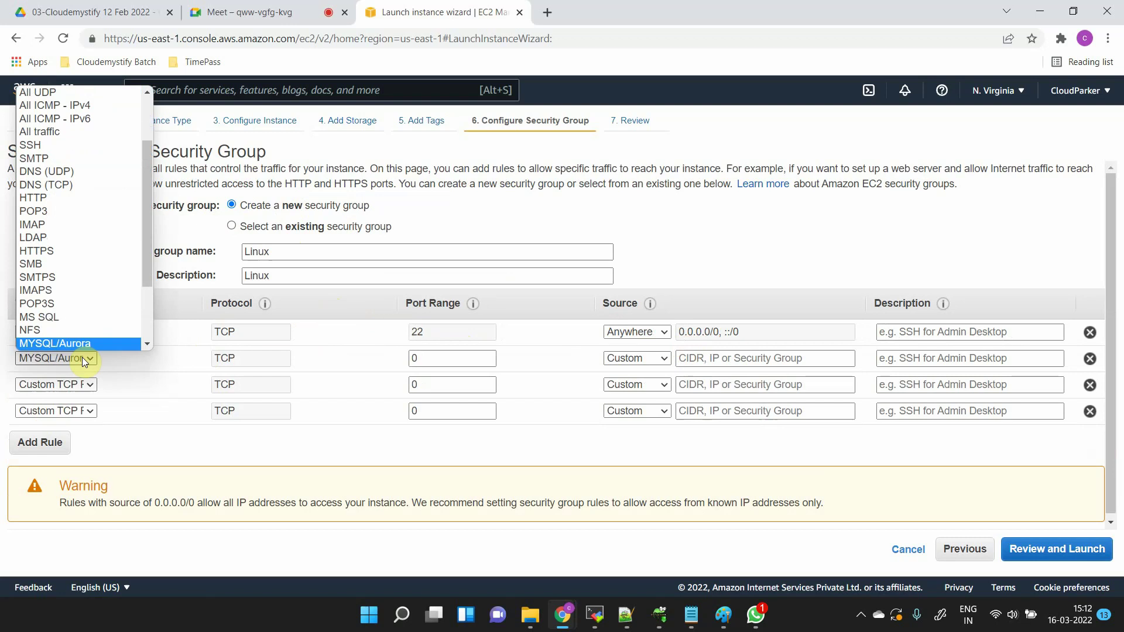
key(Return)
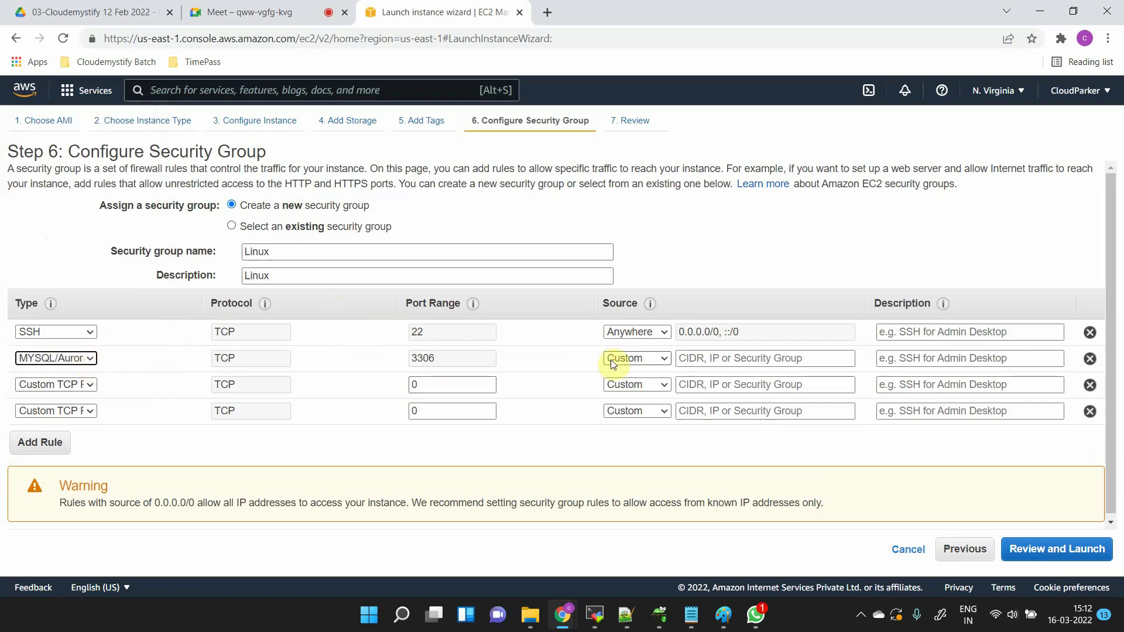
click(612, 359)
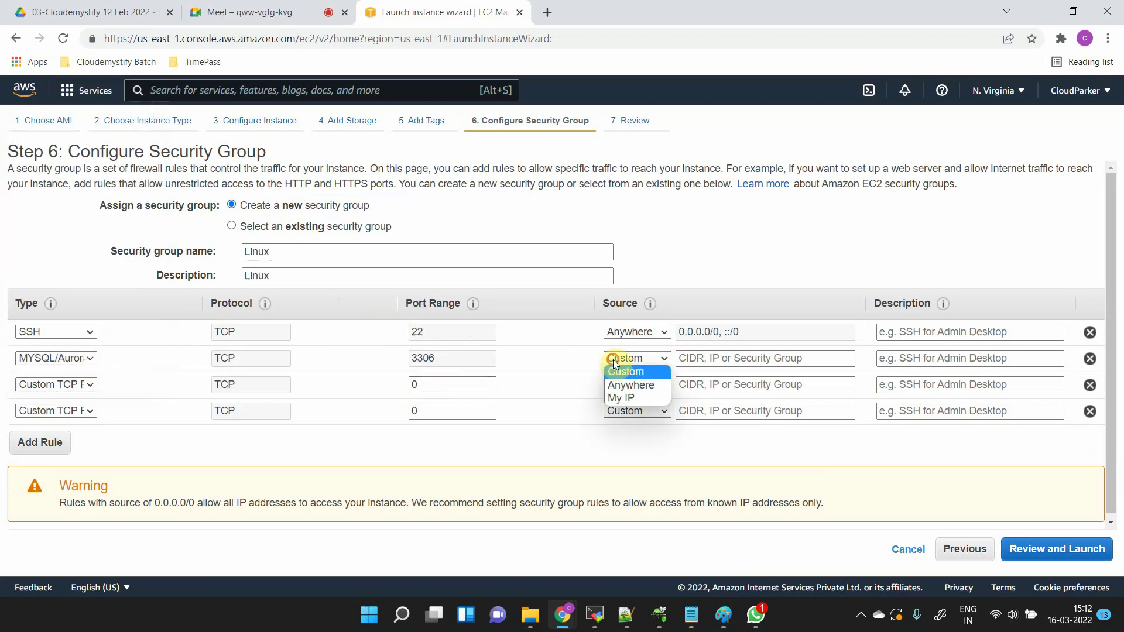
click(617, 396)
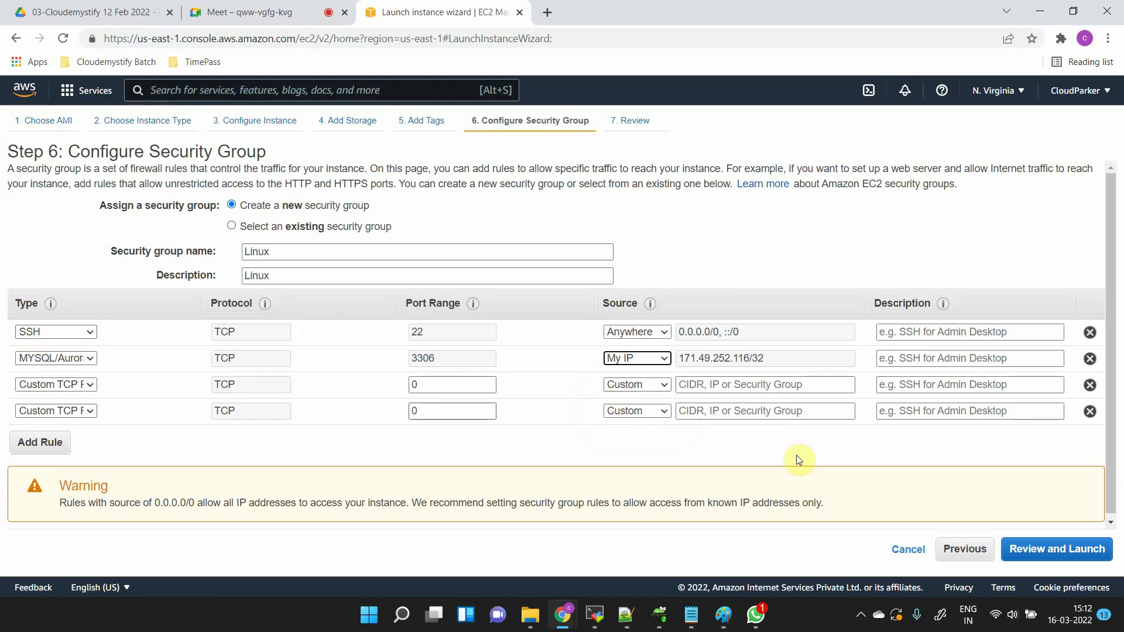
click(1091, 361)
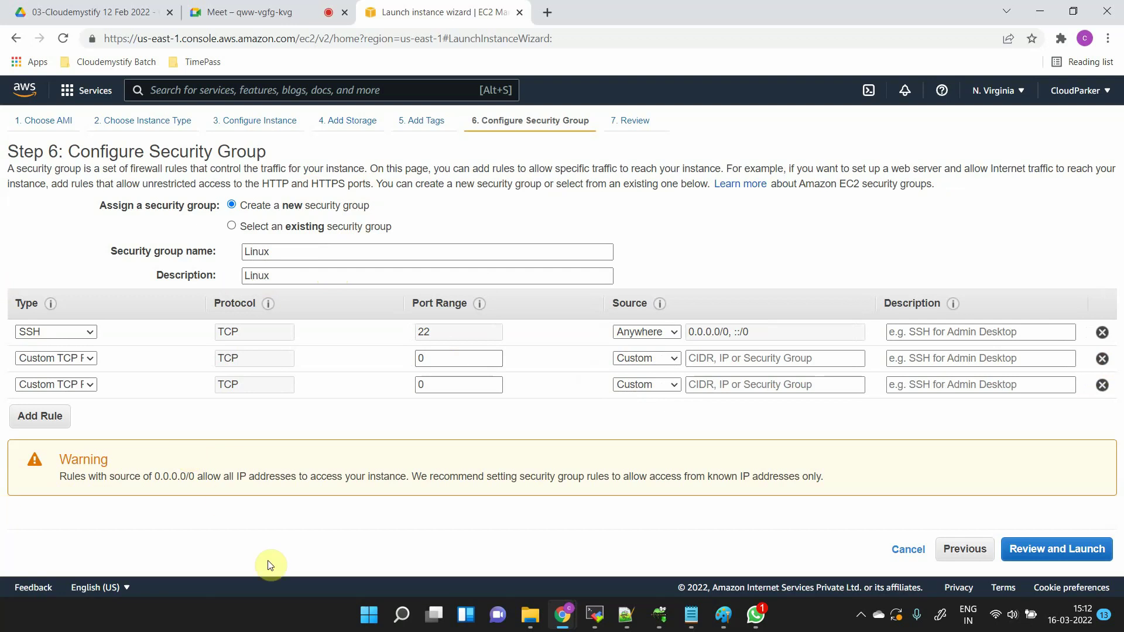
click(69, 362)
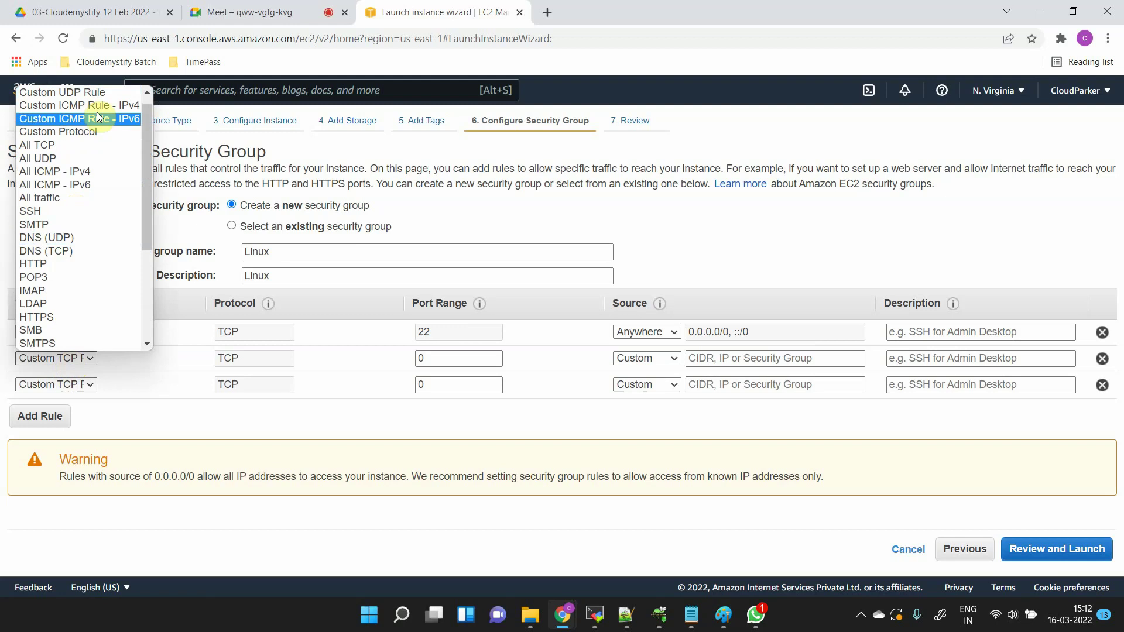
click(86, 90)
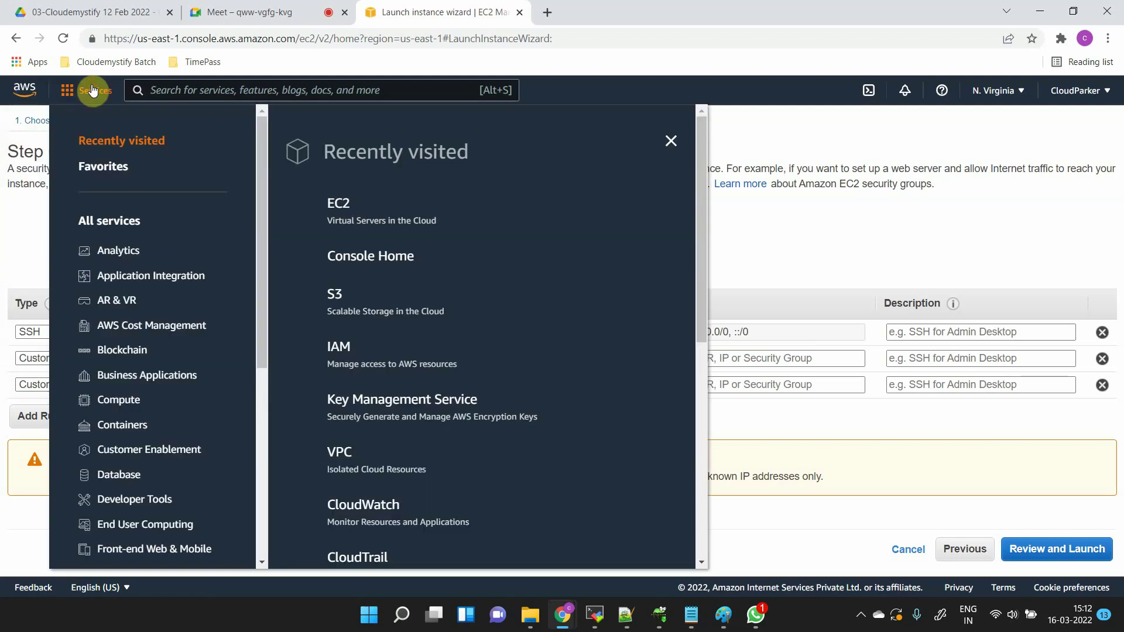
key(Escape)
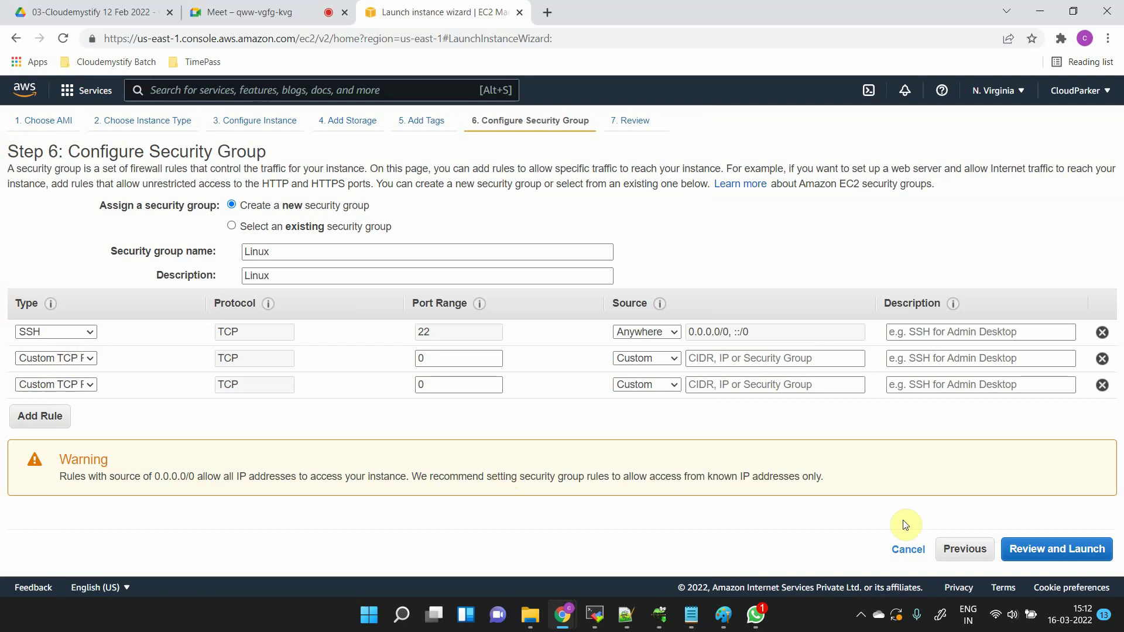
click(1101, 363)
- Remove the extra Custom TCP rule and change the SSH rule to Custom TCP on port 3389
click(1101, 363)
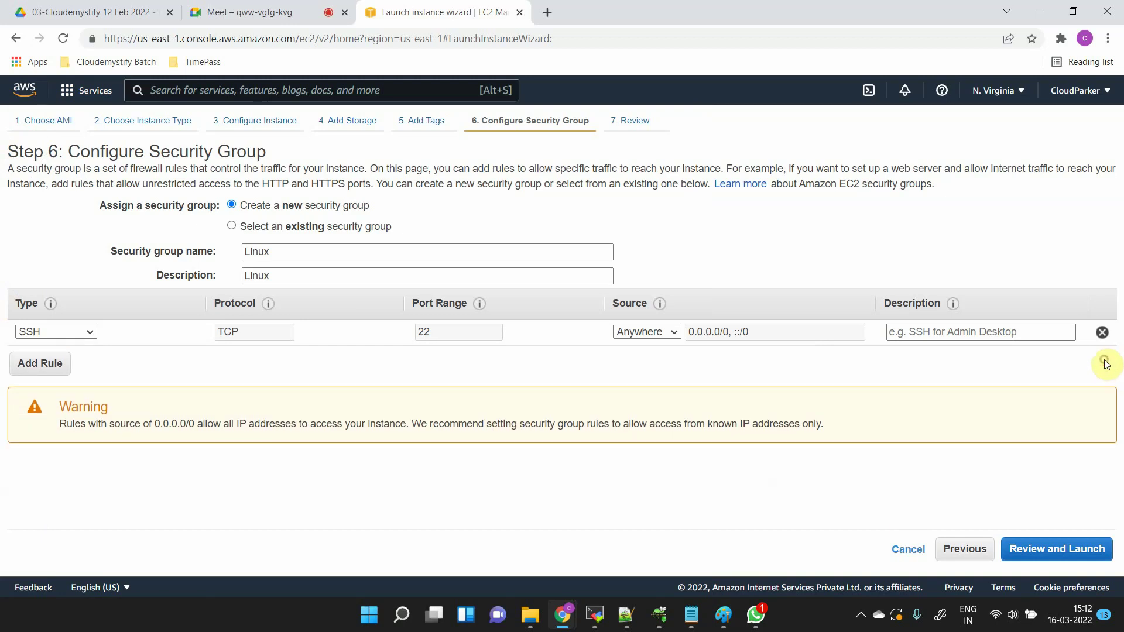
click(43, 331)
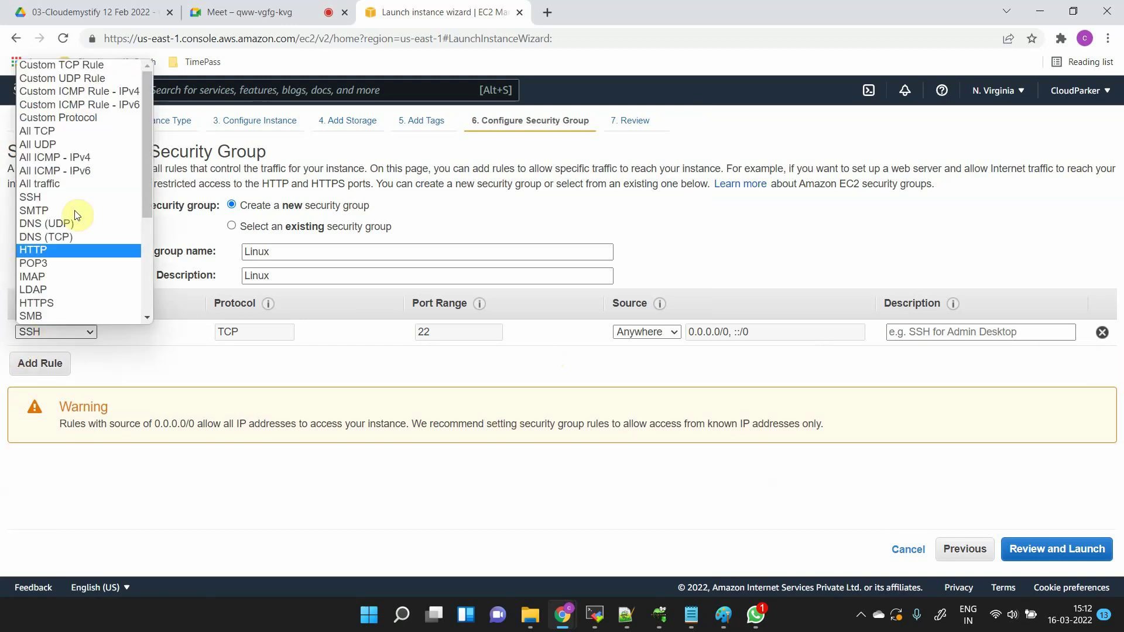
click(111, 66)
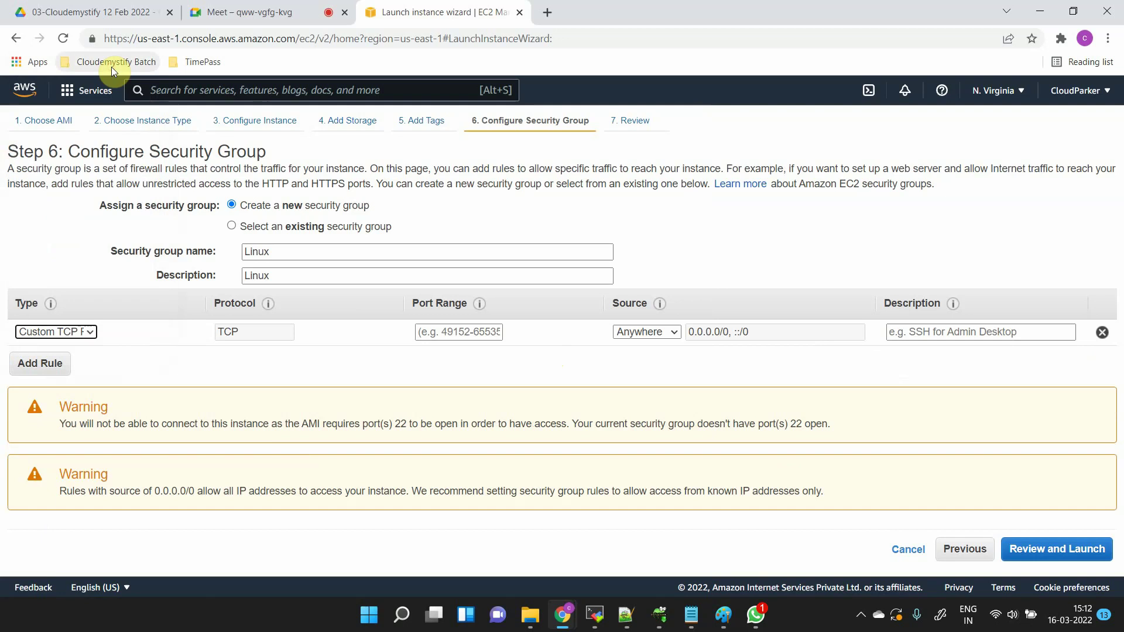
click(418, 332)
click(426, 338)
text(3389)
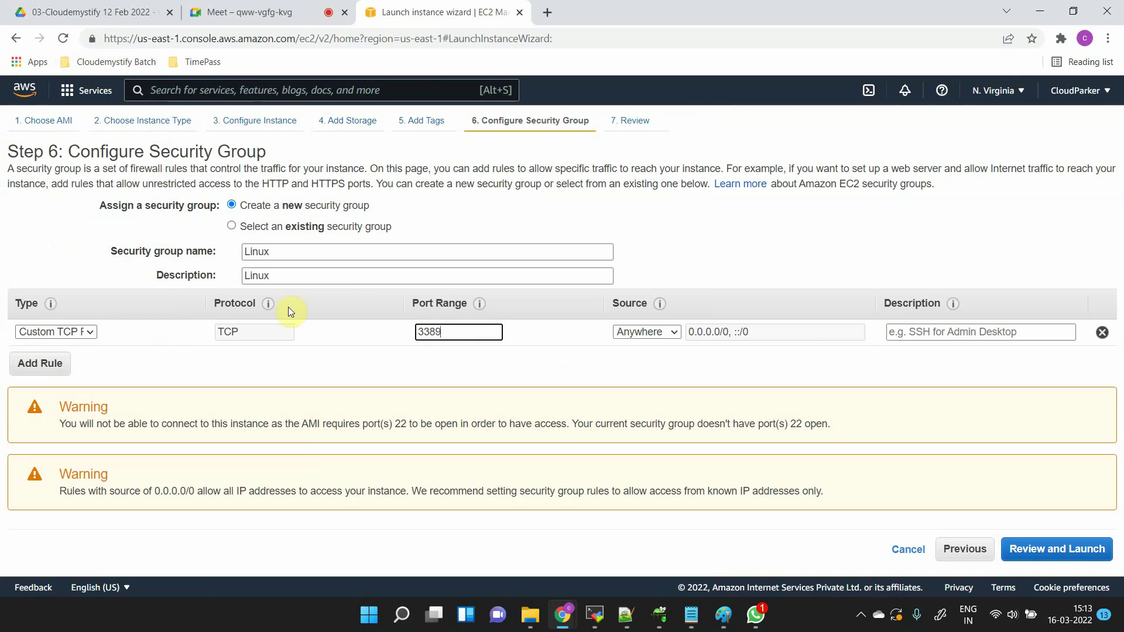
- Point out the TCP protocol and 3389 port, then set the rule type to RDP
drag(255, 332, 209, 337)
click(310, 353)
click(230, 331)
drag(224, 334, 207, 331)
click(254, 335)
click(76, 333)
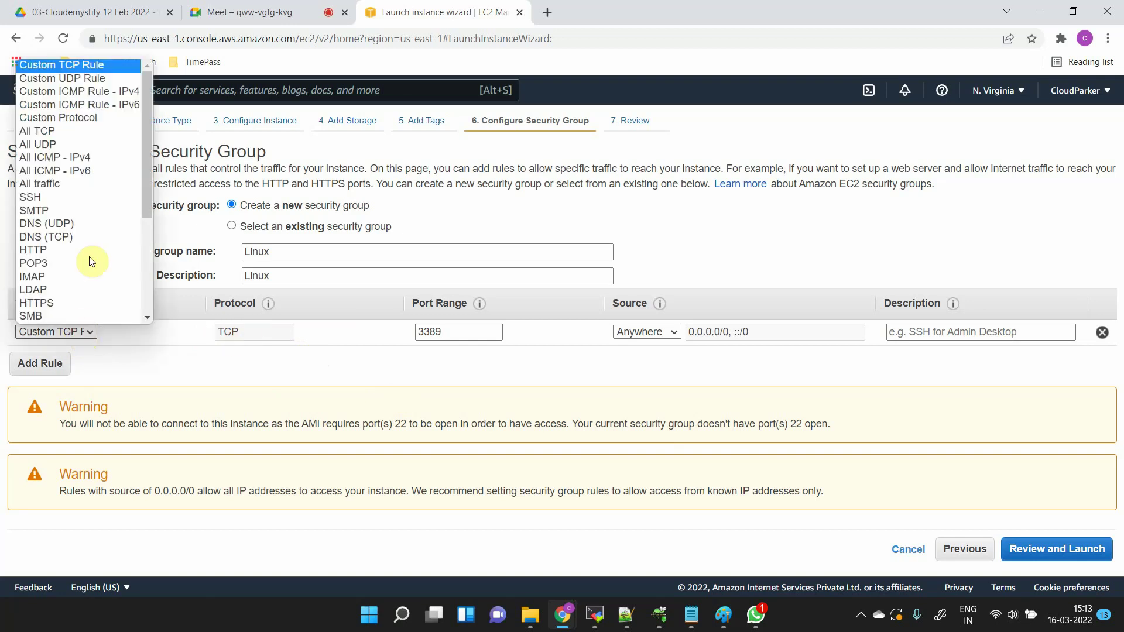
click(202, 353)
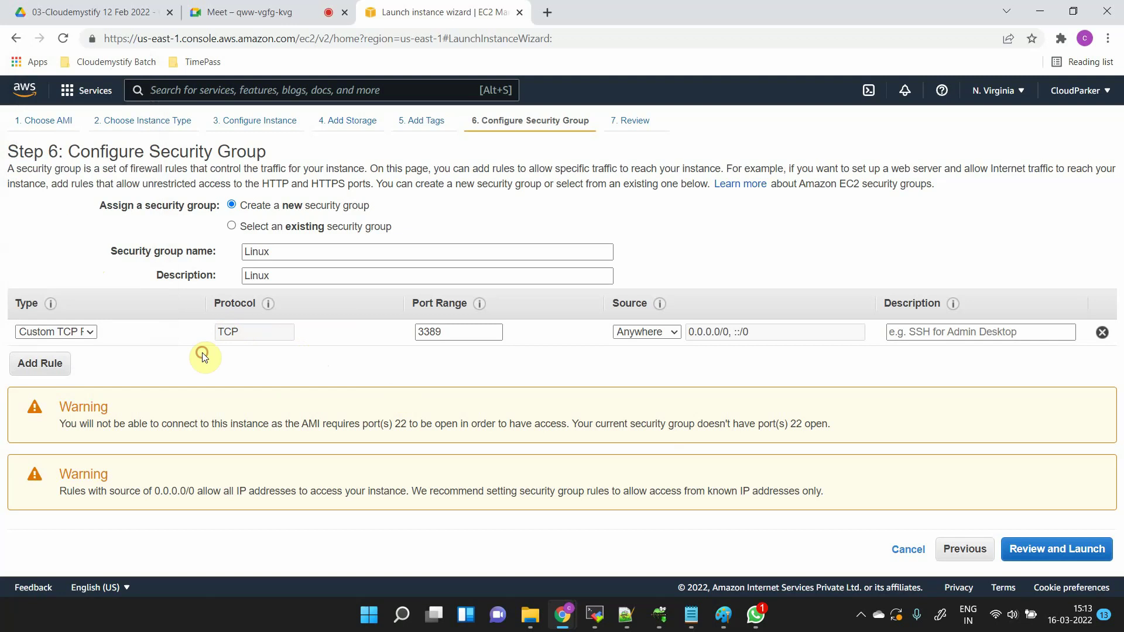
drag(482, 332, 402, 335)
click(44, 331)
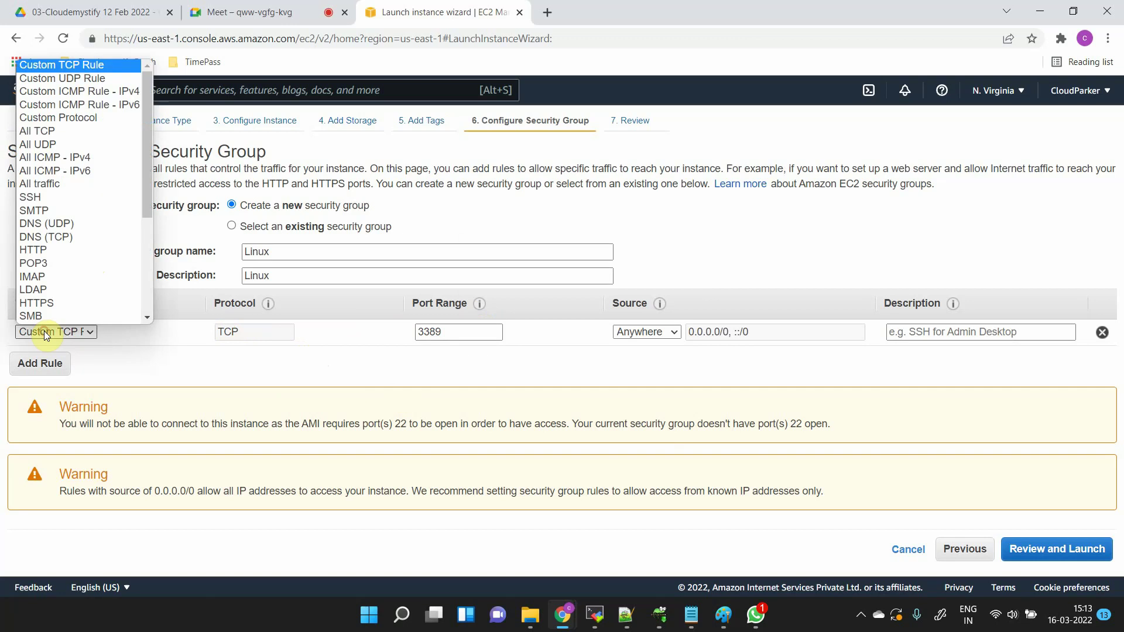
scroll(61, 190, down, 3)
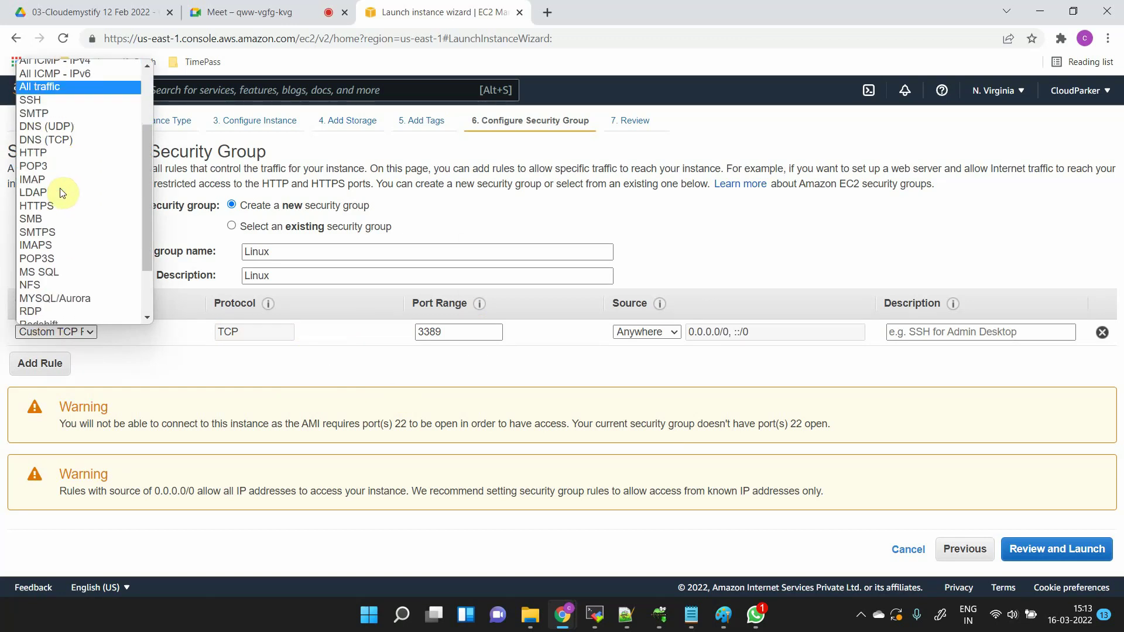
scroll(56, 287, down, 2)
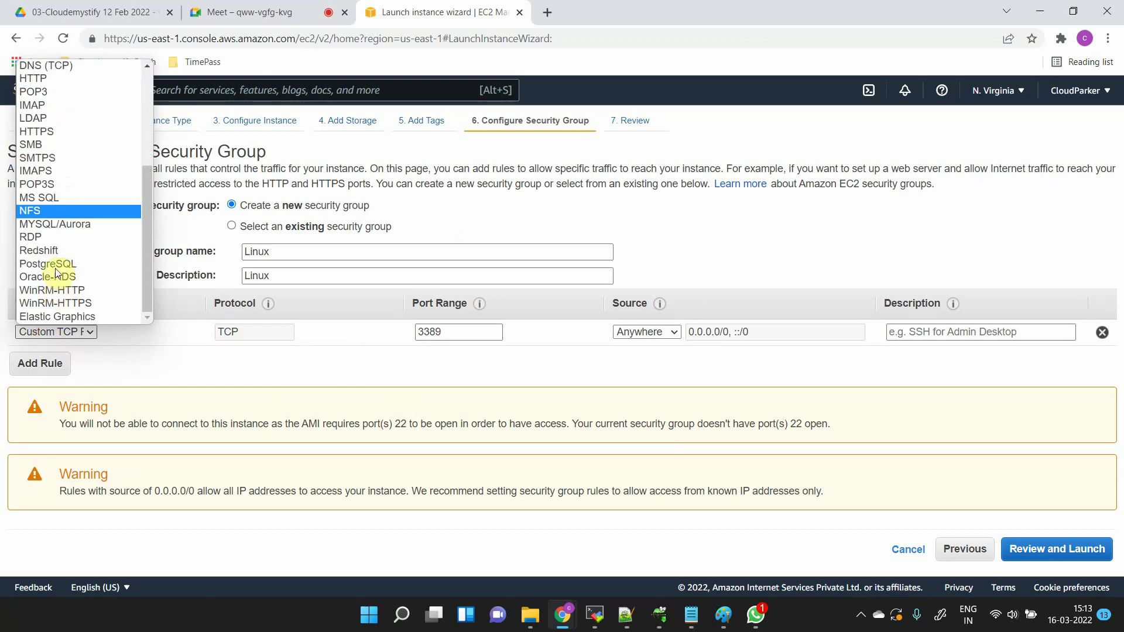
click(50, 236)
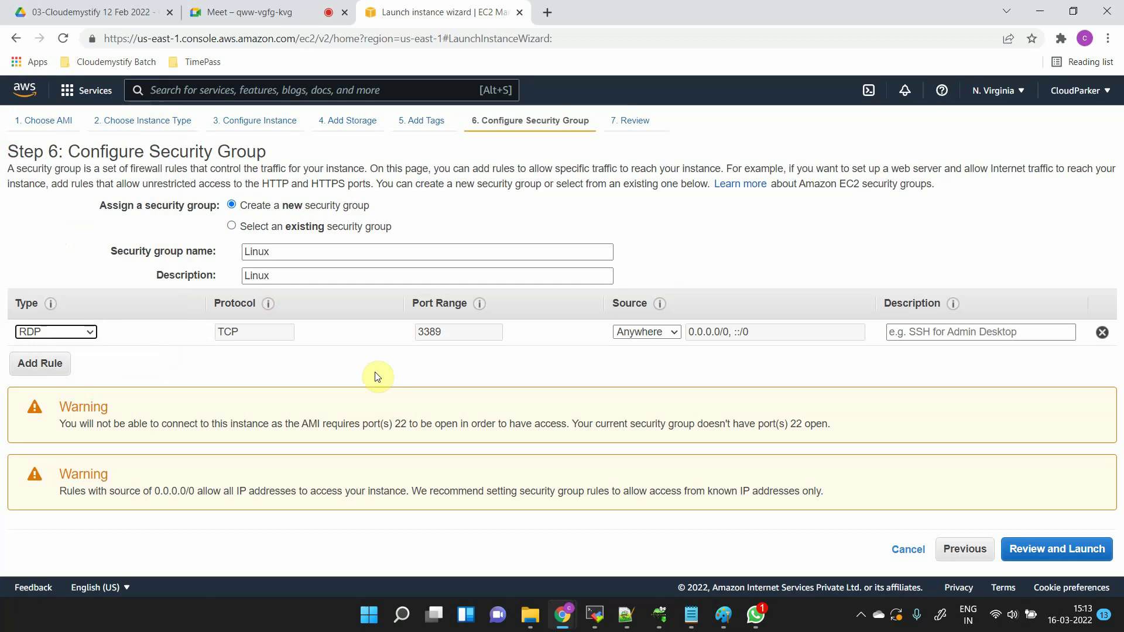
- Review and launch the instance with the existing 12 March key pair, acknowledging the key file
click(1021, 551)
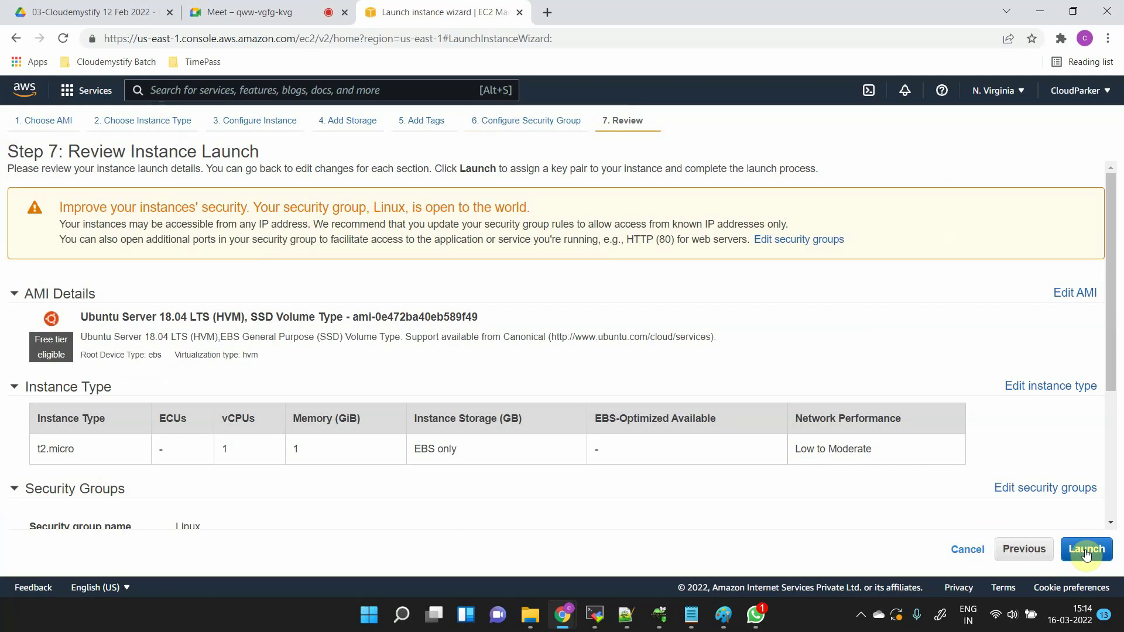
click(1086, 549)
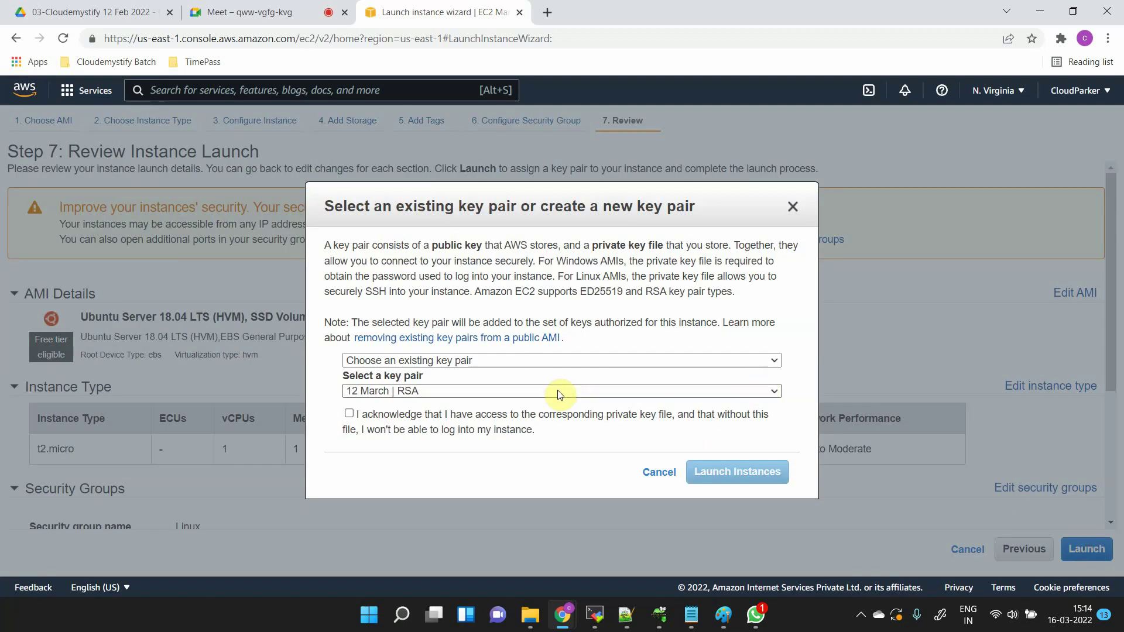
click(348, 414)
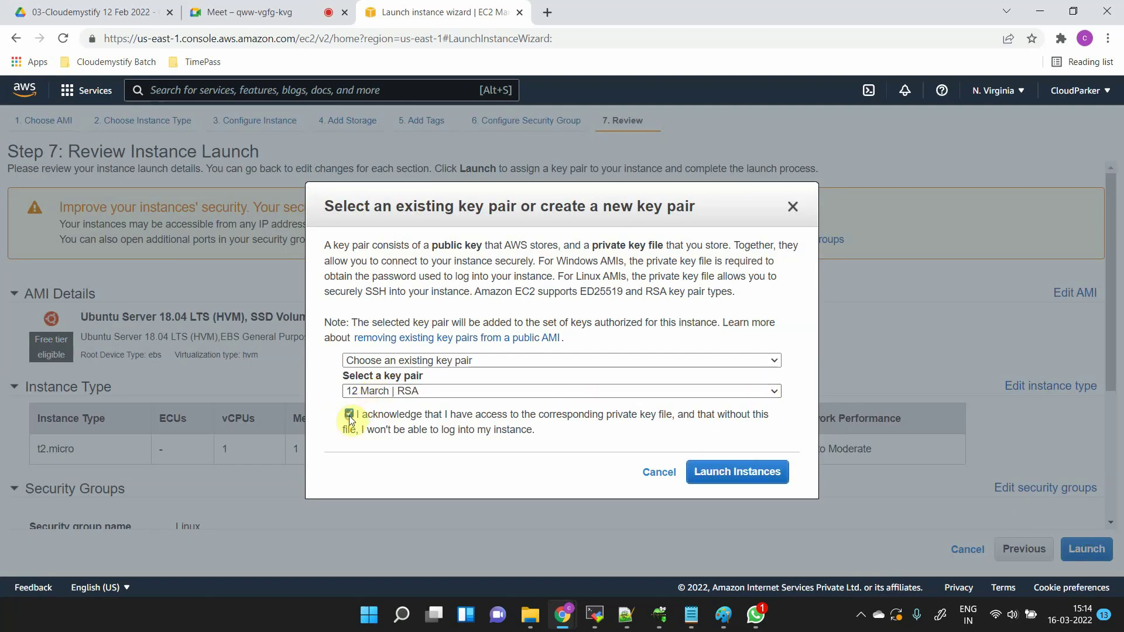
click(740, 471)
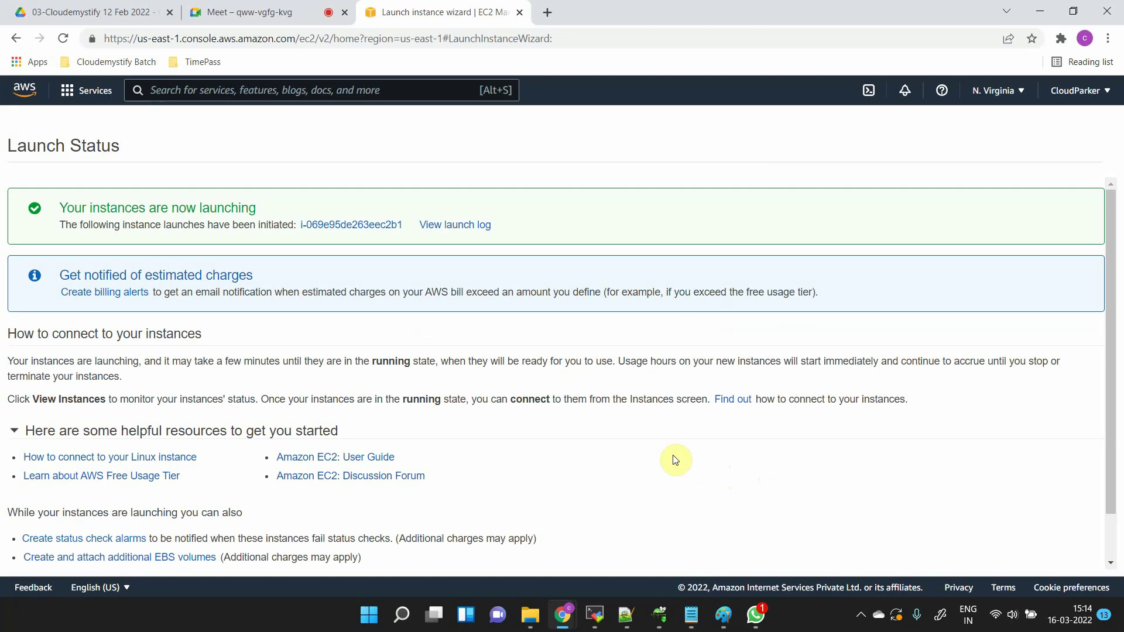
- Show the newly launched instance in the instances list with the ID filter cleared
click(368, 225)
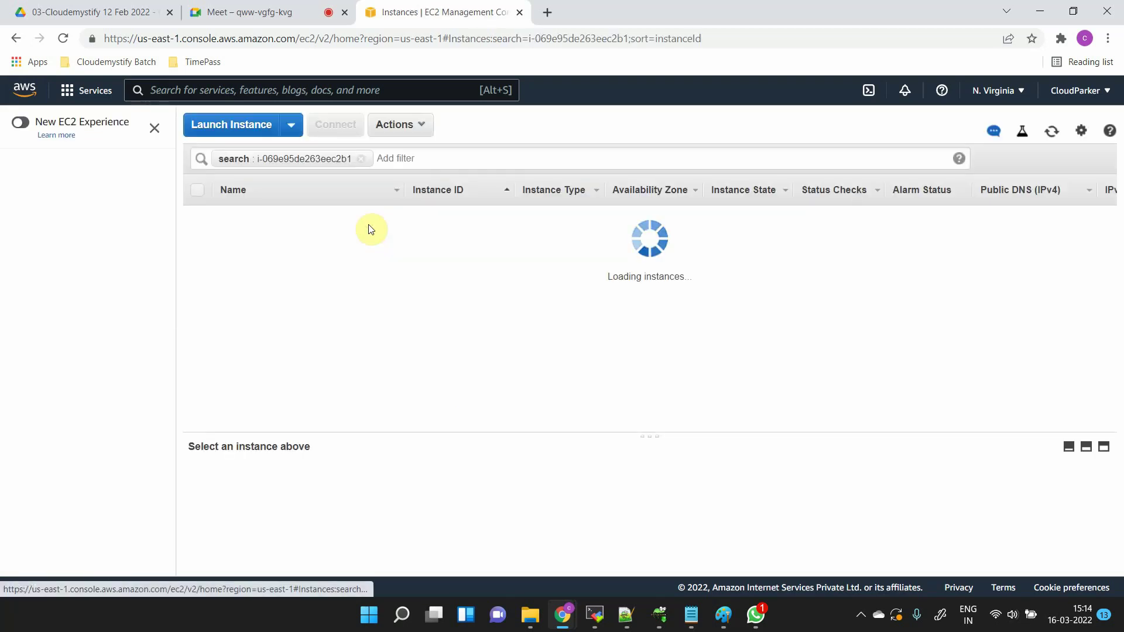
click(362, 158)
click(446, 271)
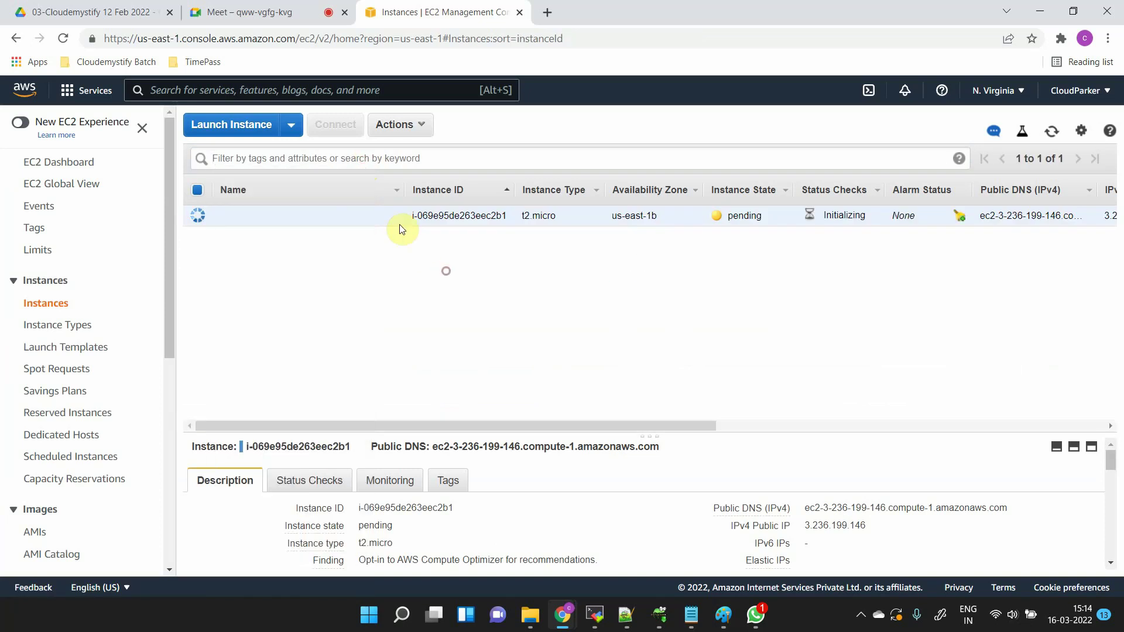
- Name the instance 'Linux Ubuntu' and switch to the Paint whiteboard
click(391, 216)
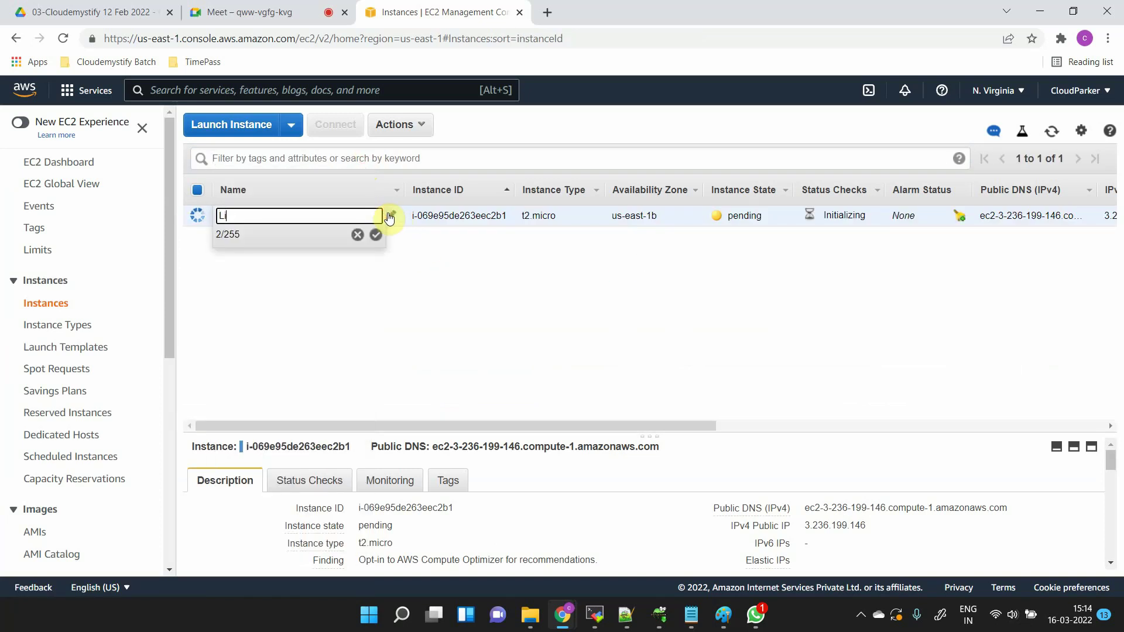
text(Linux)
key(Return)
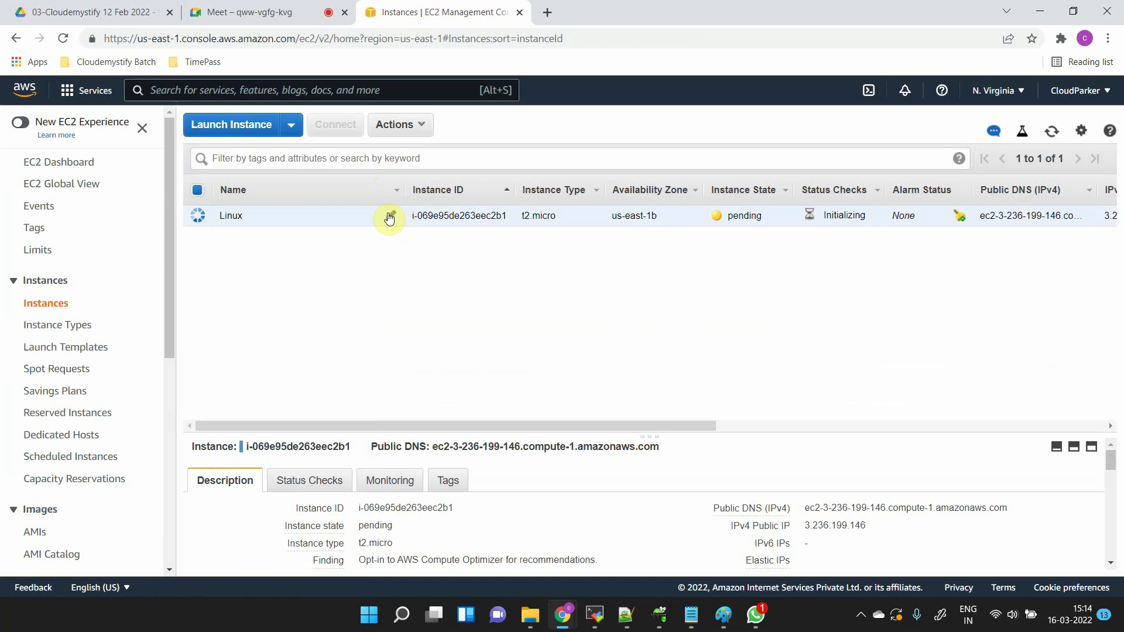
click(389, 217)
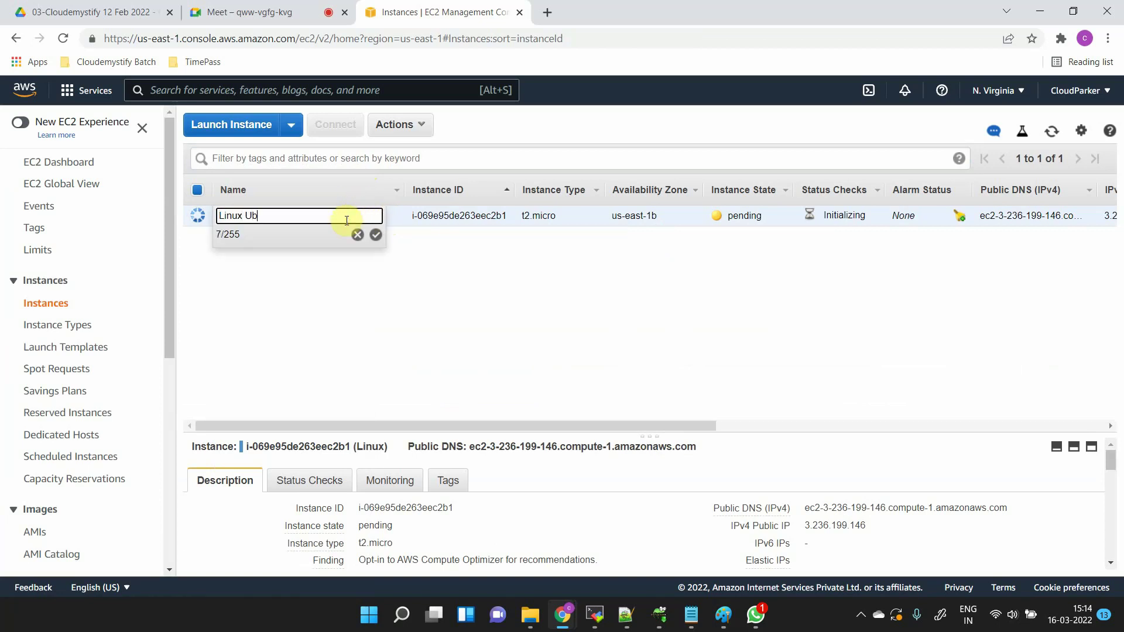
key(Return)
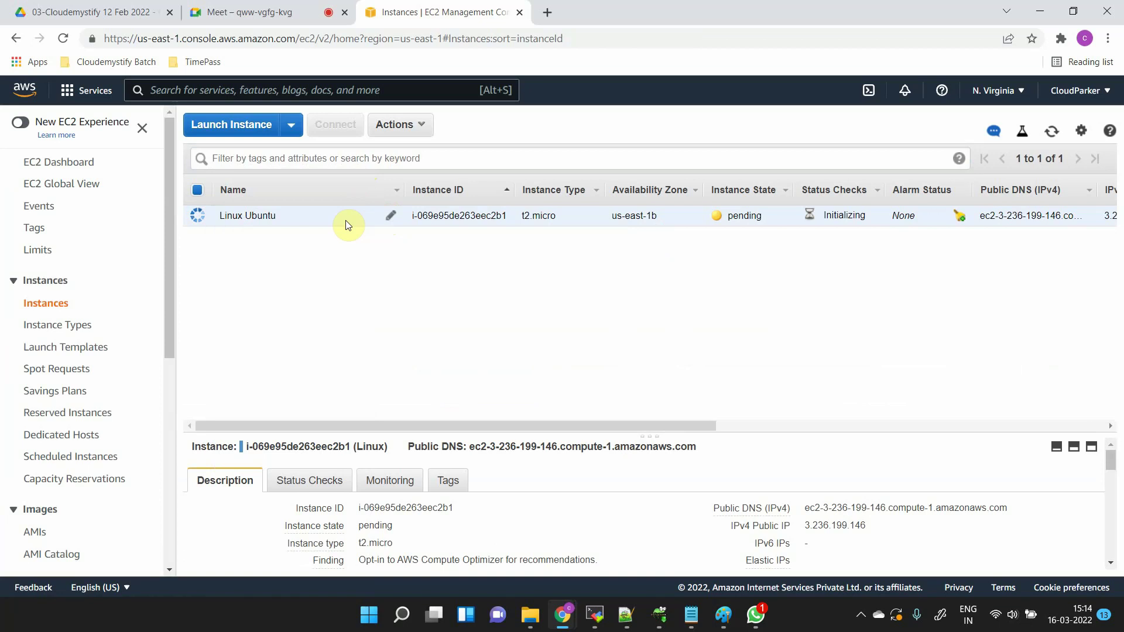
key(alt+Tab)
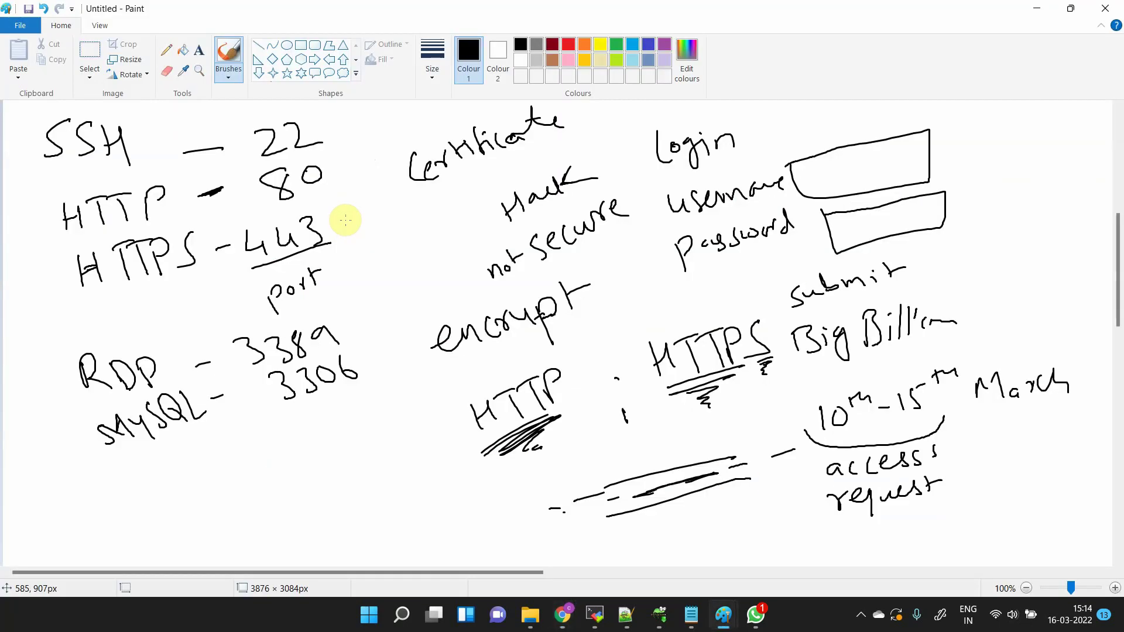
- Handwrite Launch, an arrow, pending, another arrow and Running on the canvas
scroll(345, 221, down, 15)
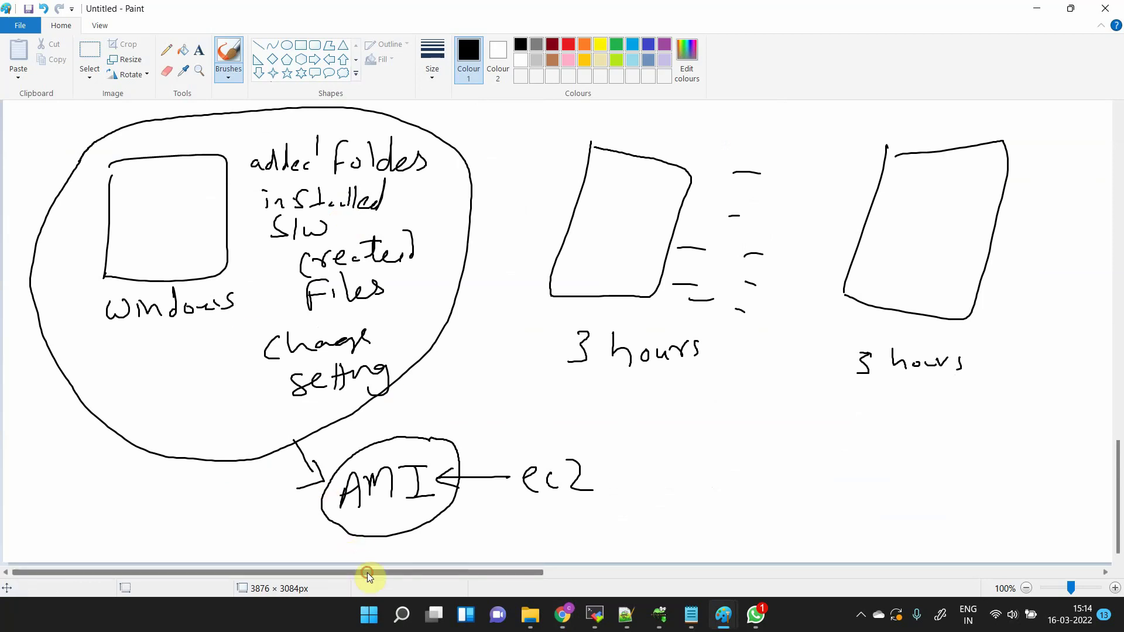
drag(367, 573, 793, 573)
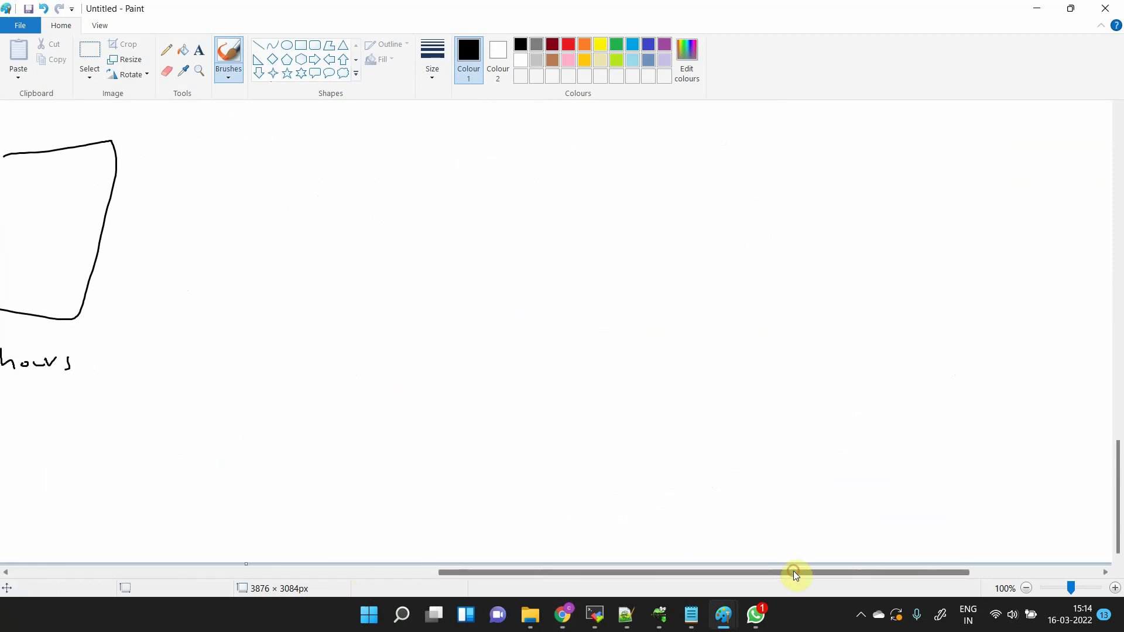
mouse_move(252, 138)
mouse_down()
mouse_move(275, 152)
mouse_move(363, 145)
mouse_up()
mouse_move(303, 164)
mouse_down()
mouse_move(309, 205)
mouse_move(318, 189)
mouse_up()
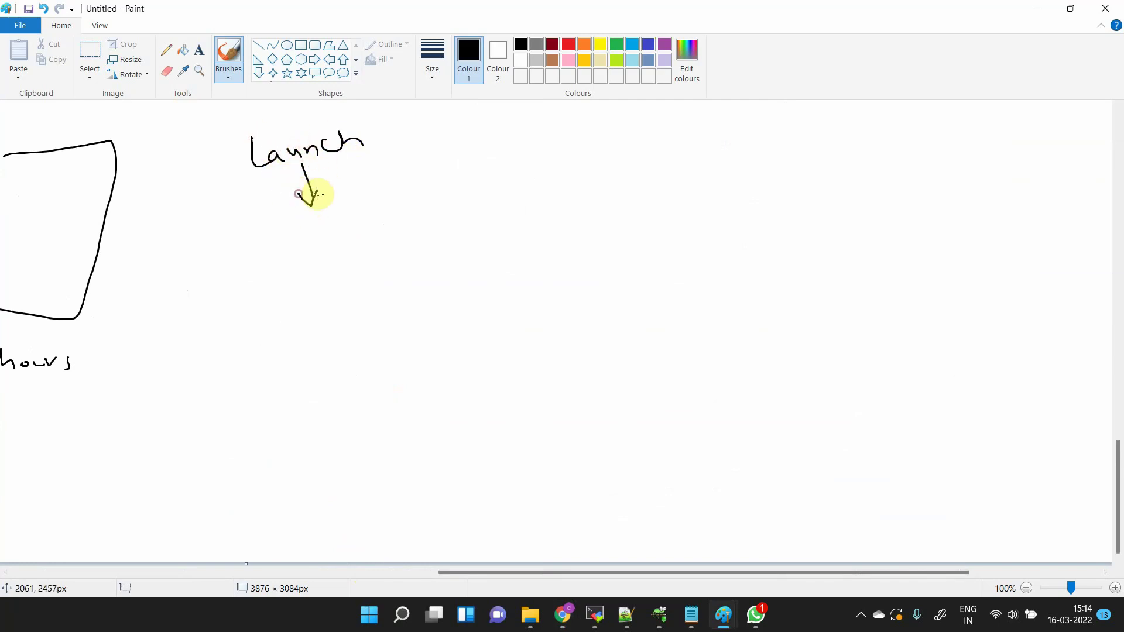
mouse_move(297, 240)
mouse_down()
mouse_move(345, 238)
mouse_move(372, 219)
mouse_move(419, 238)
mouse_move(402, 226)
mouse_up()
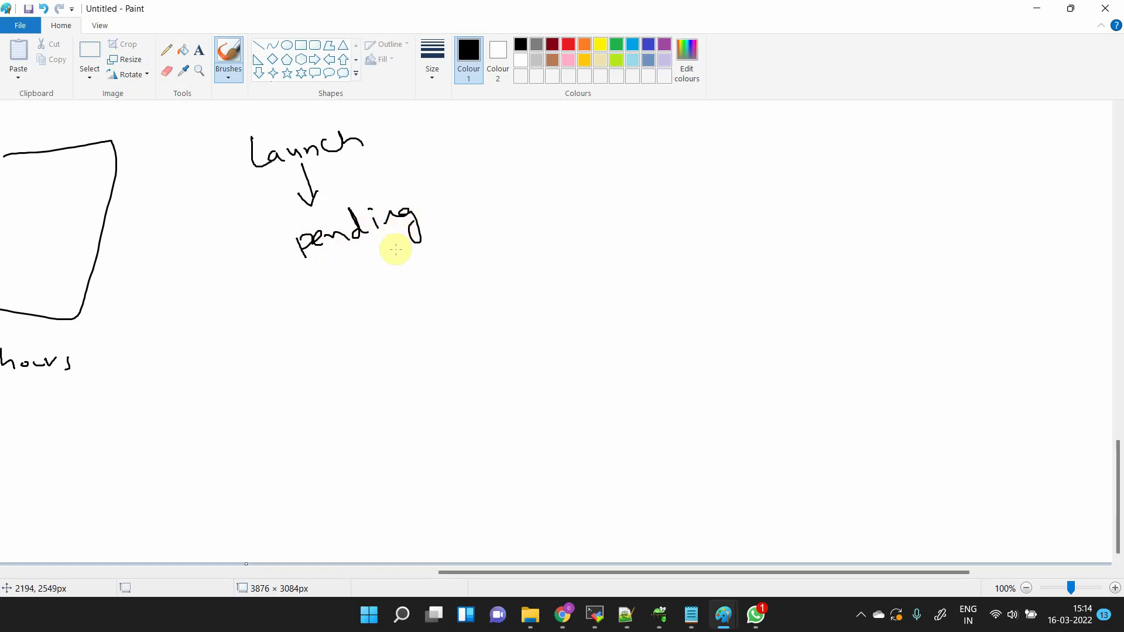
mouse_move(353, 258)
mouse_down()
mouse_move(368, 293)
mouse_move(377, 280)
mouse_up()
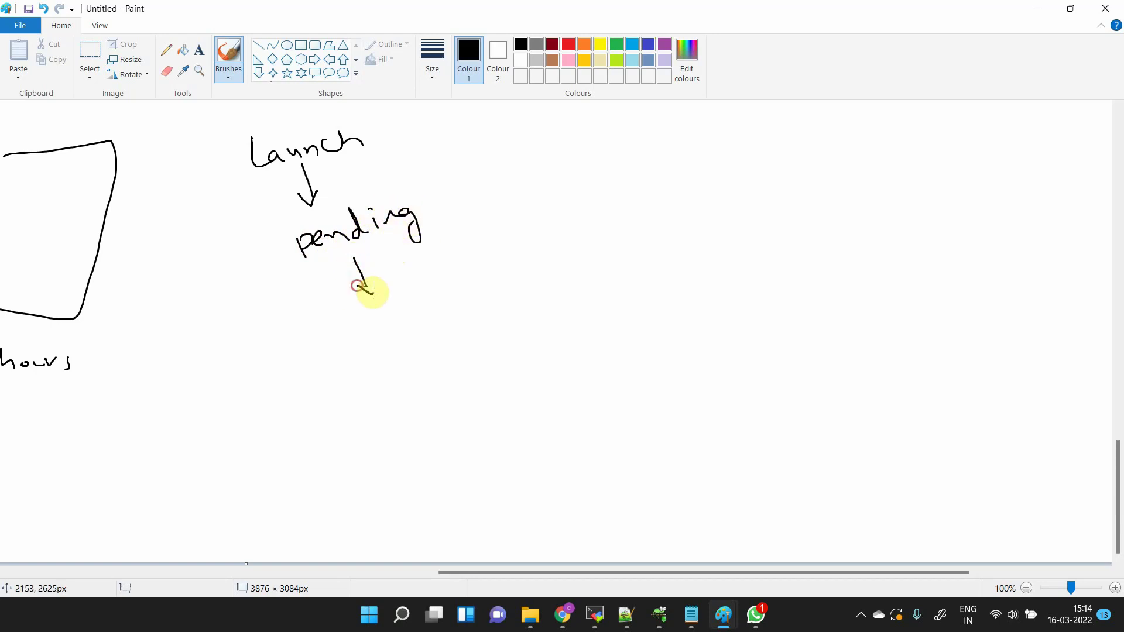
mouse_move(357, 326)
mouse_down()
mouse_move(447, 296)
mouse_move(477, 302)
mouse_up()
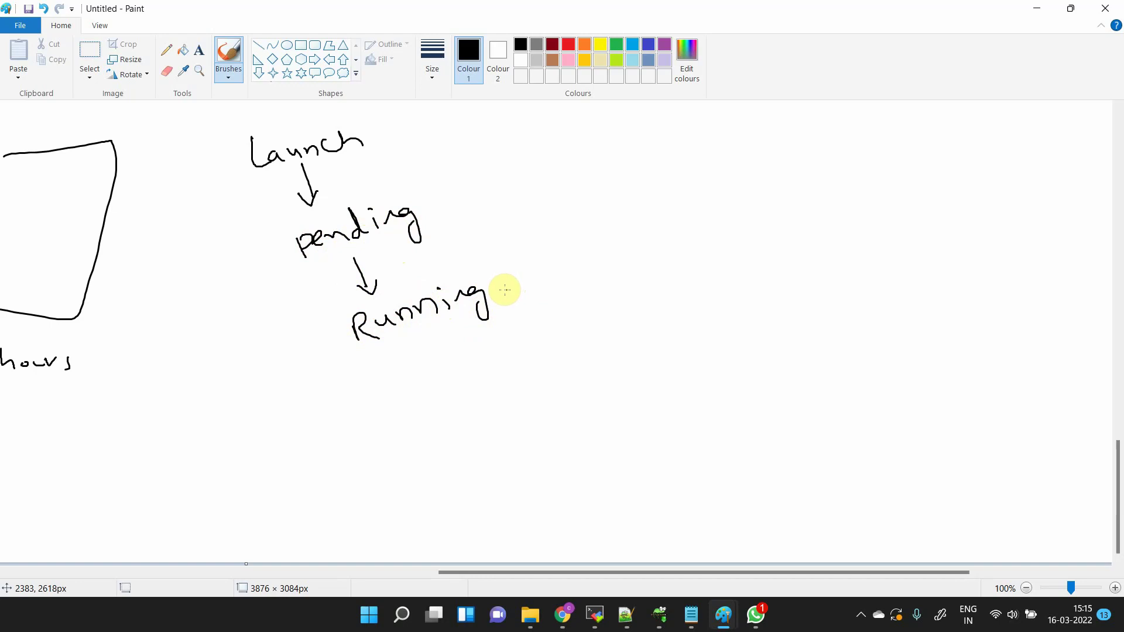
- Add arrows from Running to Stopped and Terminated, undoing a stray stroke, then return to the console
mouse_move(505, 289)
mouse_down()
mouse_move(632, 258)
mouse_move(700, 284)
mouse_move(677, 251)
mouse_move(903, 226)
mouse_move(942, 205)
mouse_up()
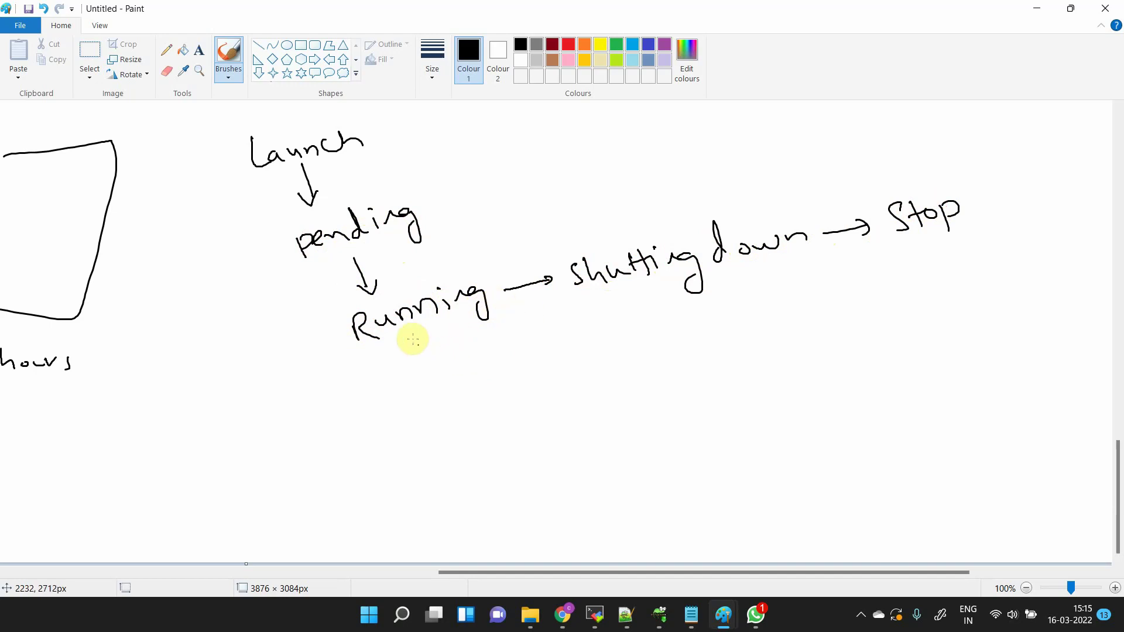
drag(411, 336, 430, 375)
mouse_move(436, 362)
mouse_down()
mouse_move(431, 376)
mouse_move(459, 402)
mouse_move(521, 390)
mouse_move(539, 363)
mouse_move(566, 381)
mouse_up()
mouse_move(520, 416)
mouse_down()
mouse_move(545, 450)
mouse_move(591, 459)
mouse_move(630, 432)
mouse_move(668, 439)
mouse_move(691, 405)
mouse_move(745, 406)
mouse_move(749, 387)
mouse_up()
drag(714, 399, 676, 401)
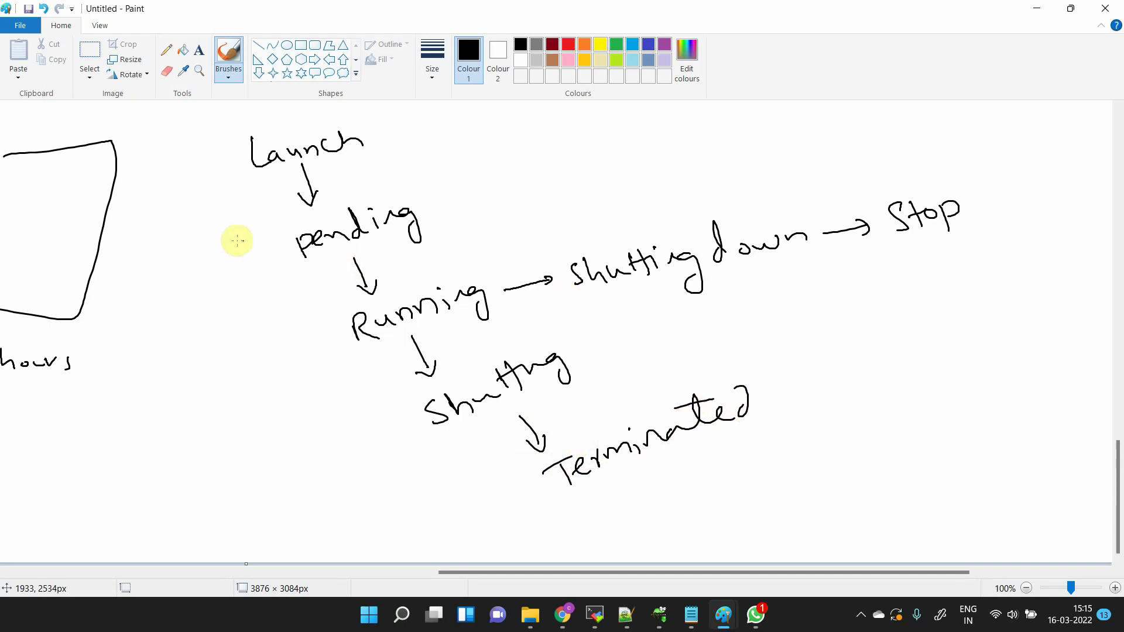
mouse_move(242, 152)
mouse_down()
mouse_move(215, 256)
mouse_move(346, 311)
mouse_up()
key(ctrl+z)
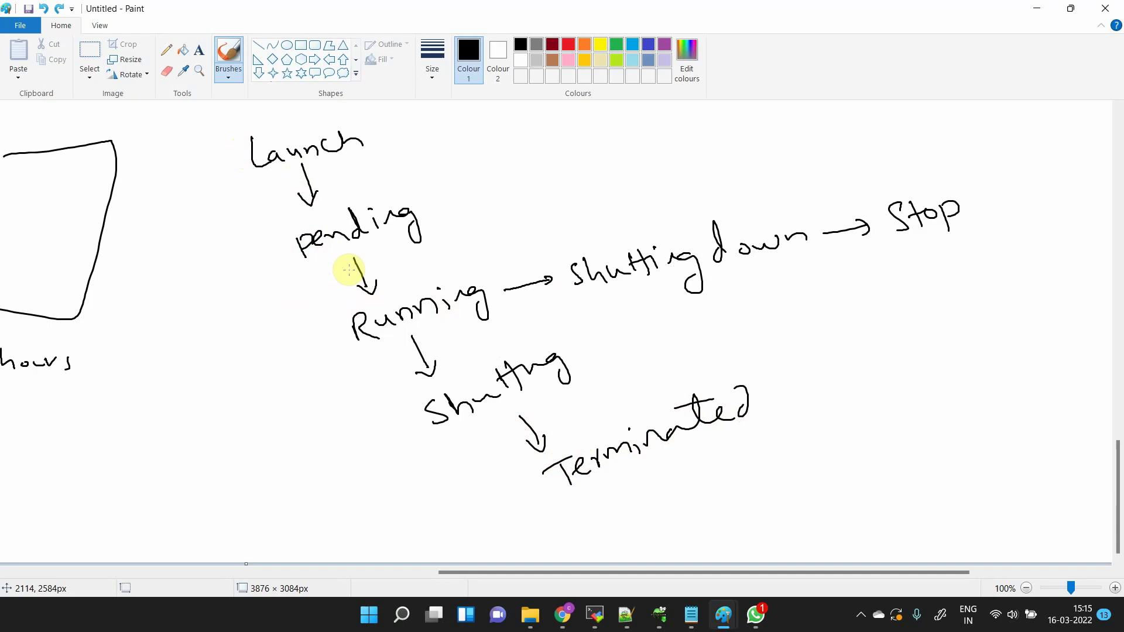
click(729, 253)
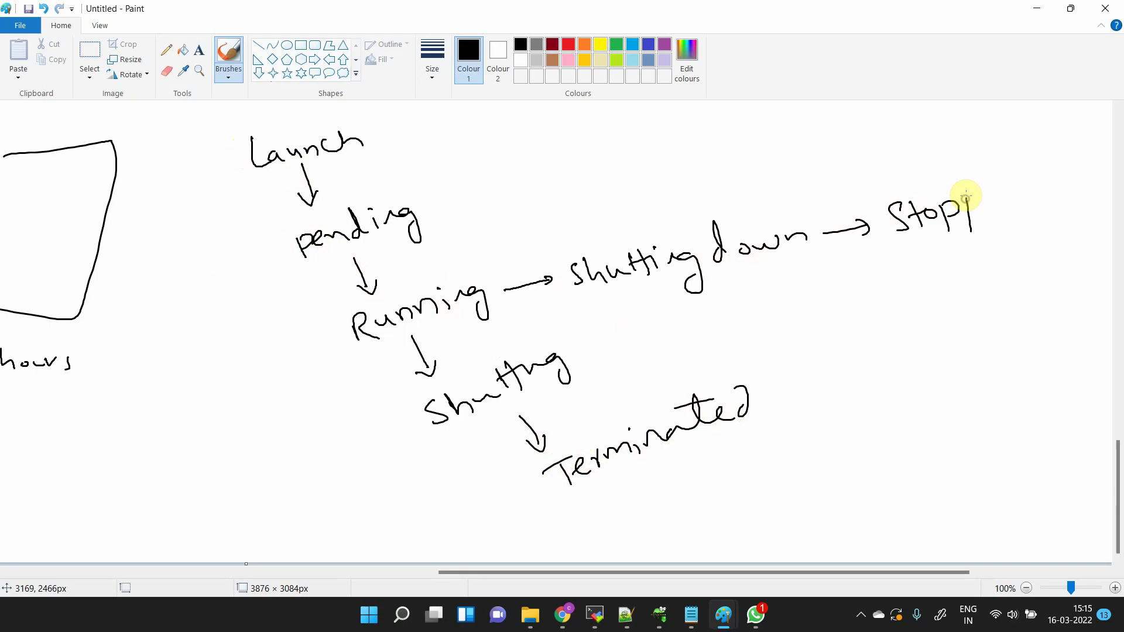
drag(966, 196, 1003, 213)
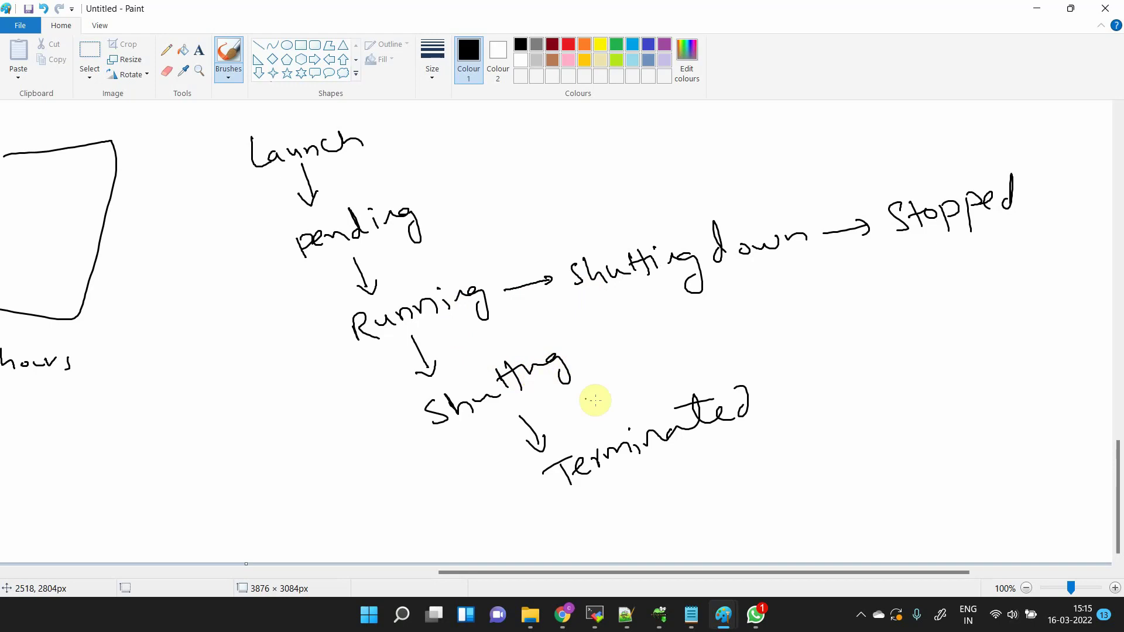
click(682, 372)
key(alt+Tab)
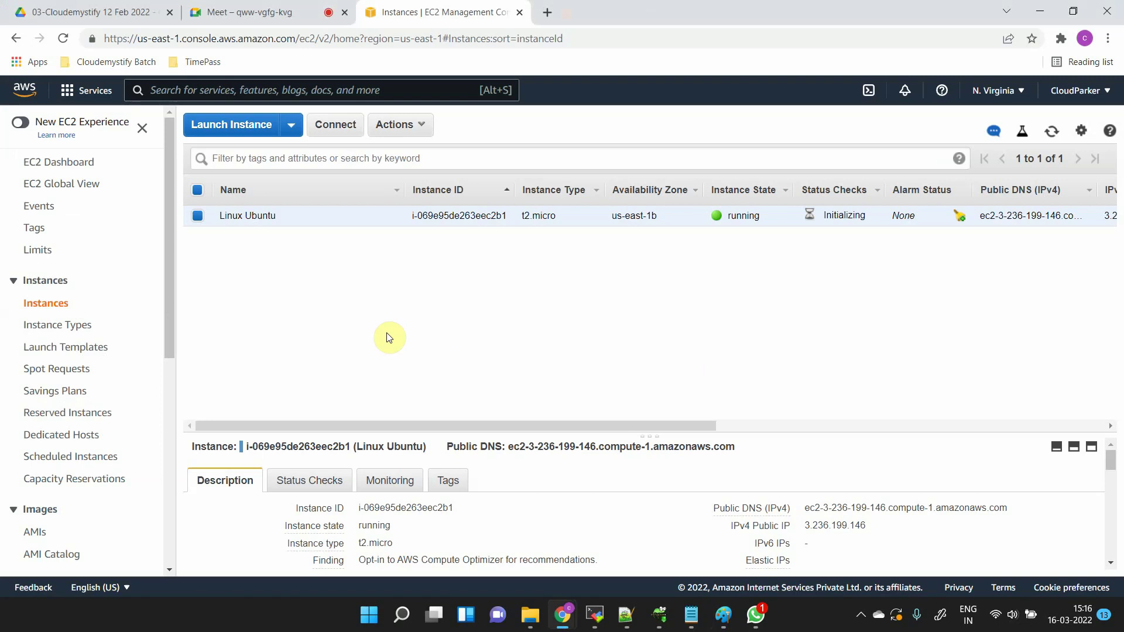
- Show the SSH client connection instructions for Linux Ubuntu and highlight the first step
click(333, 128)
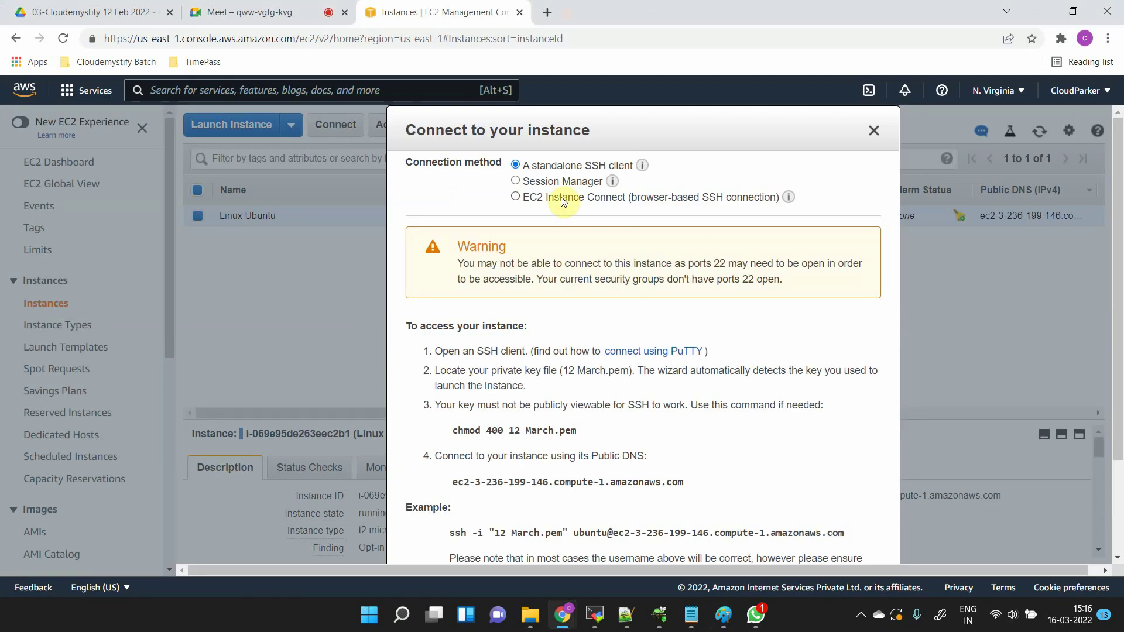
scroll(599, 372, down, 1)
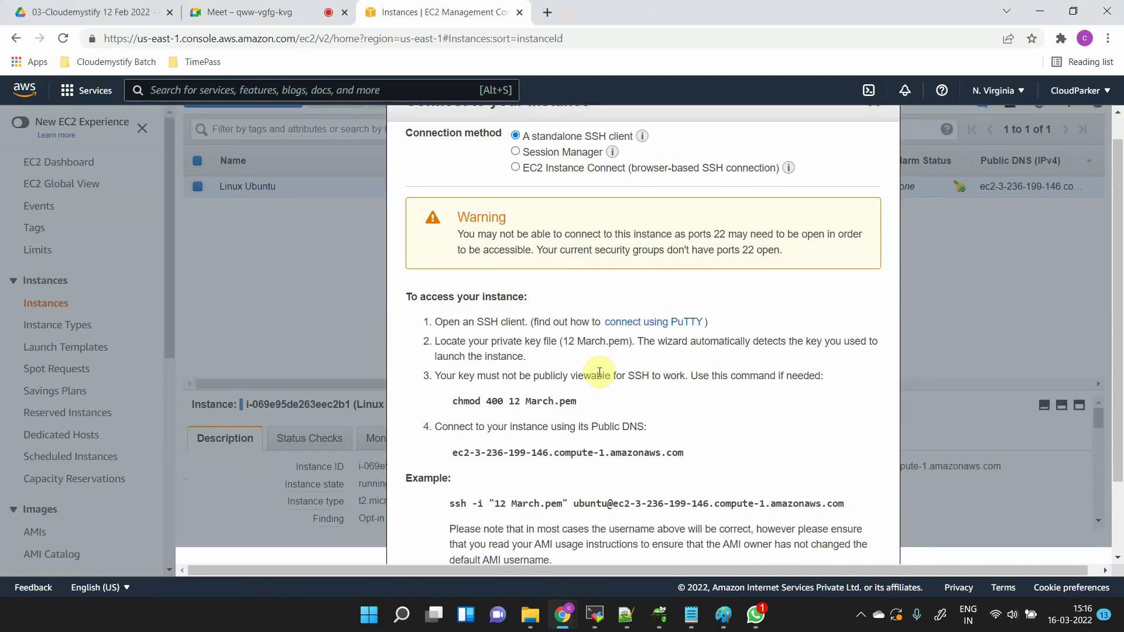
drag(443, 321, 663, 319)
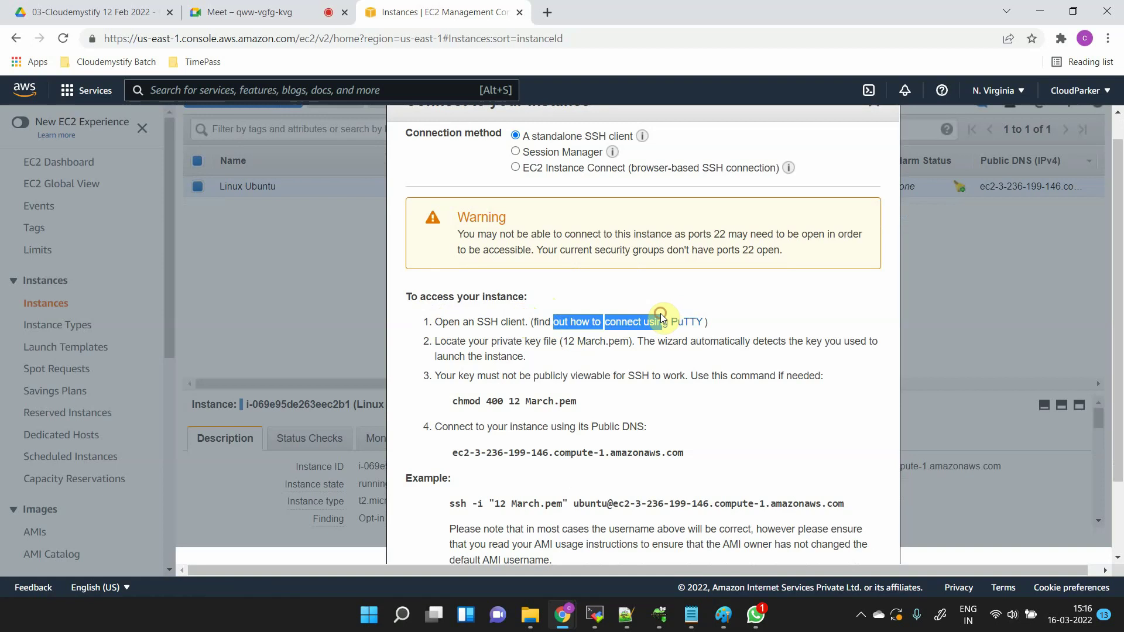
click(788, 320)
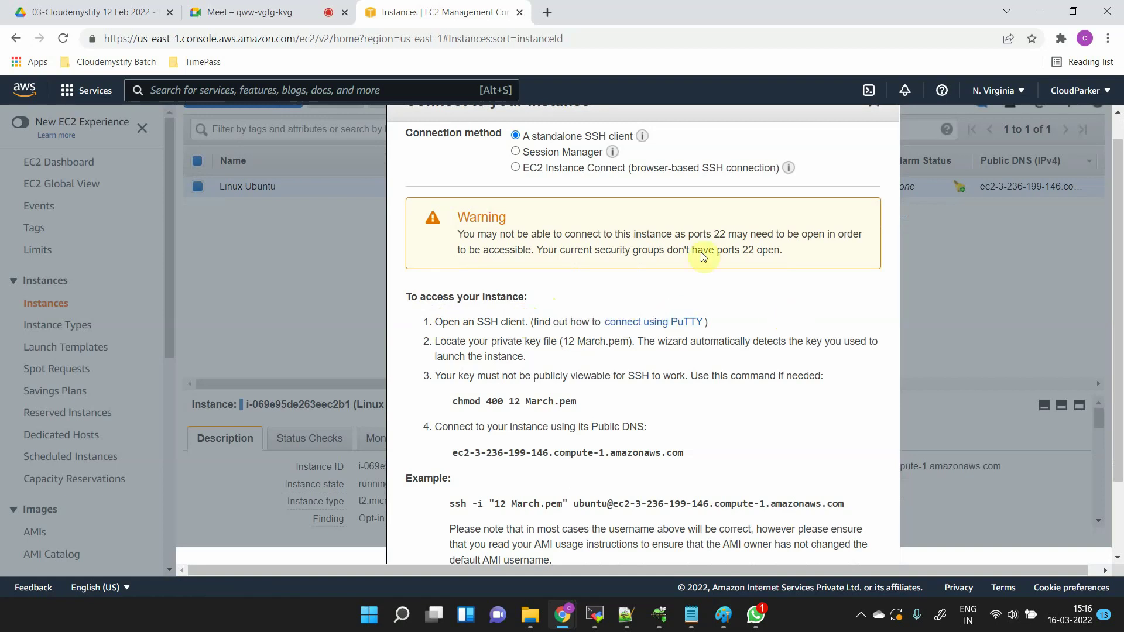
- Search 'download putty' in a new tab and open PuTTY's latest release page
click(544, 10)
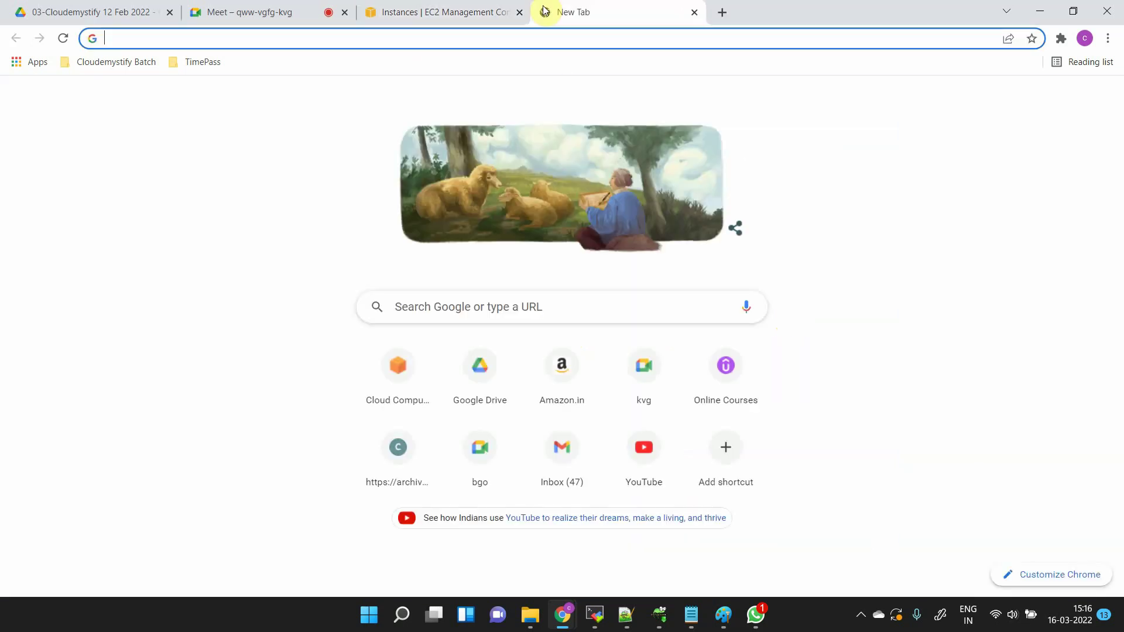
text(down)
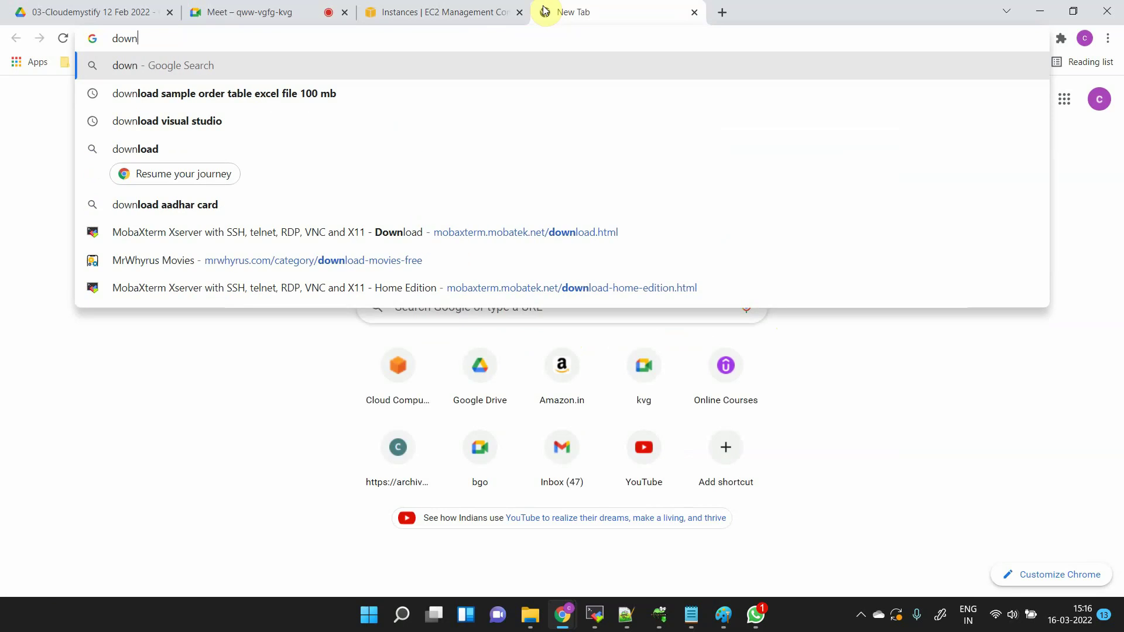
text(load putty)
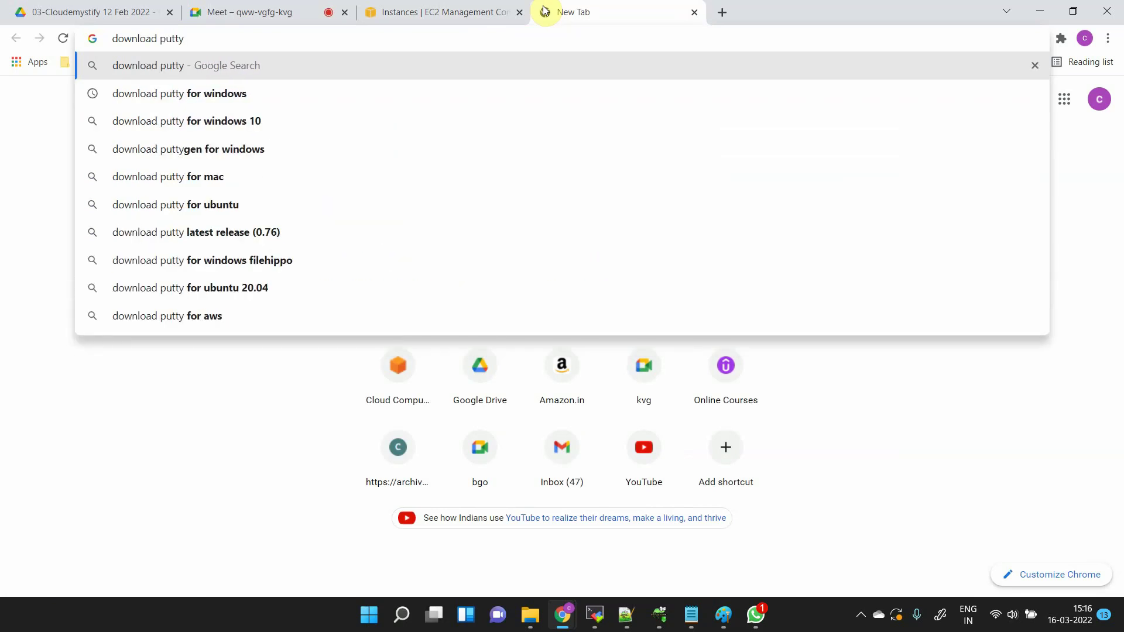
key(Return)
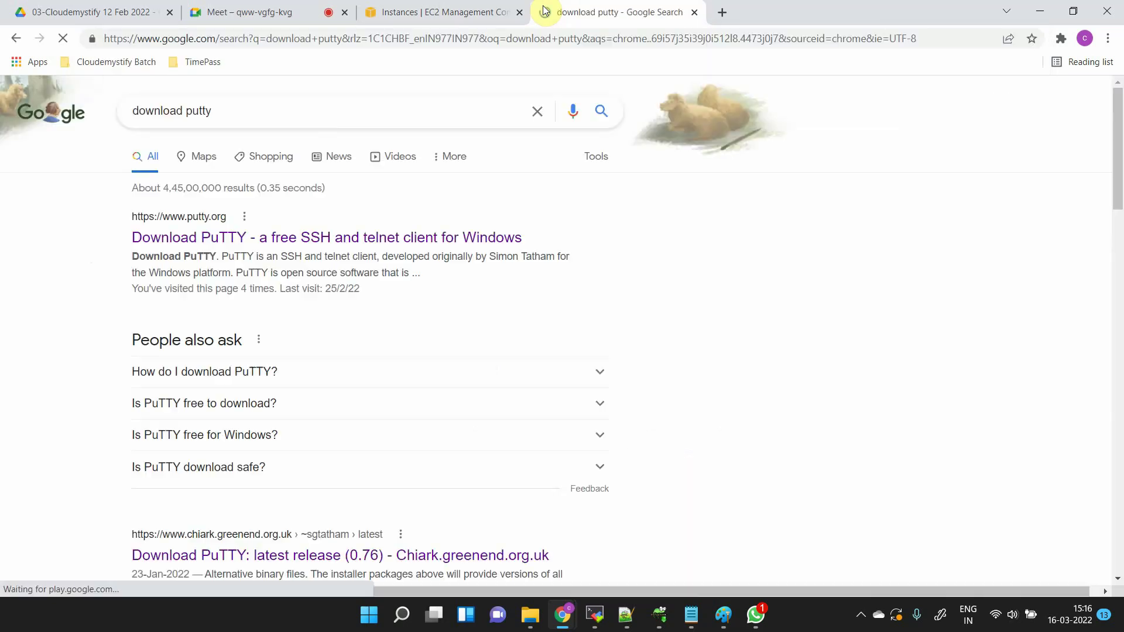
click(316, 235)
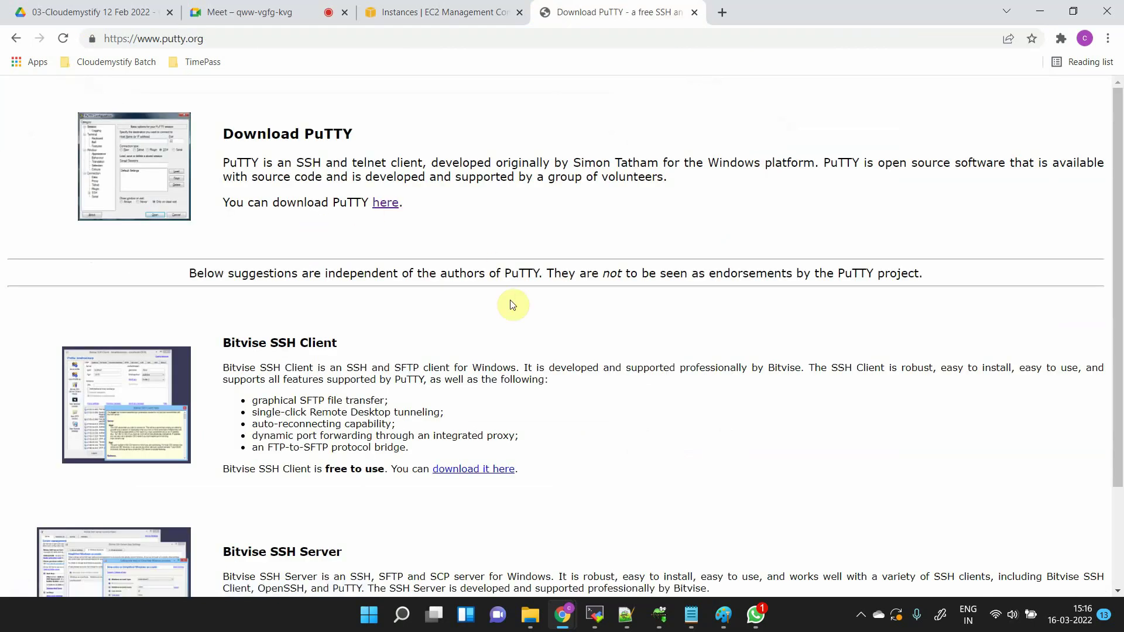
click(386, 204)
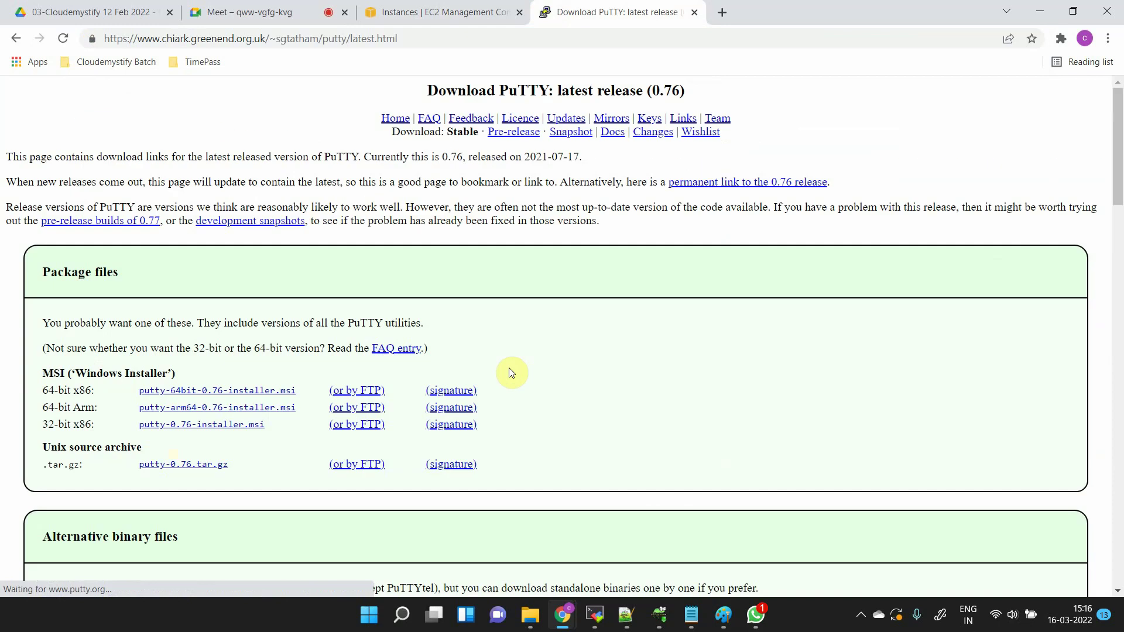
- Download the 64-bit putty.exe from the Alternative binary files section
scroll(510, 372, down, 1)
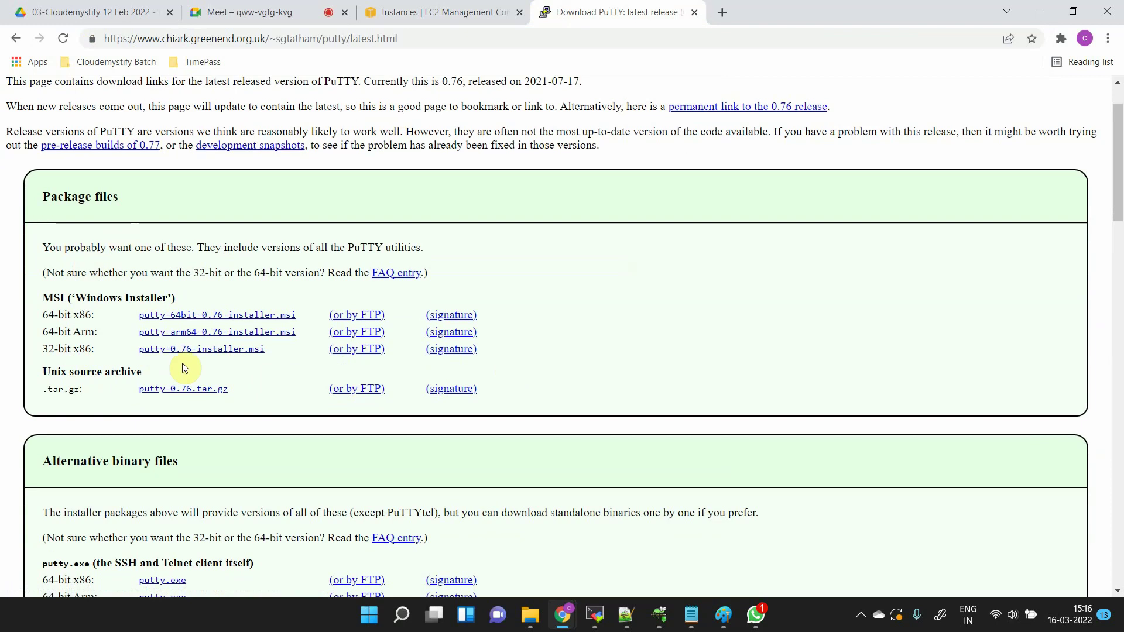
scroll(182, 367, down, 4)
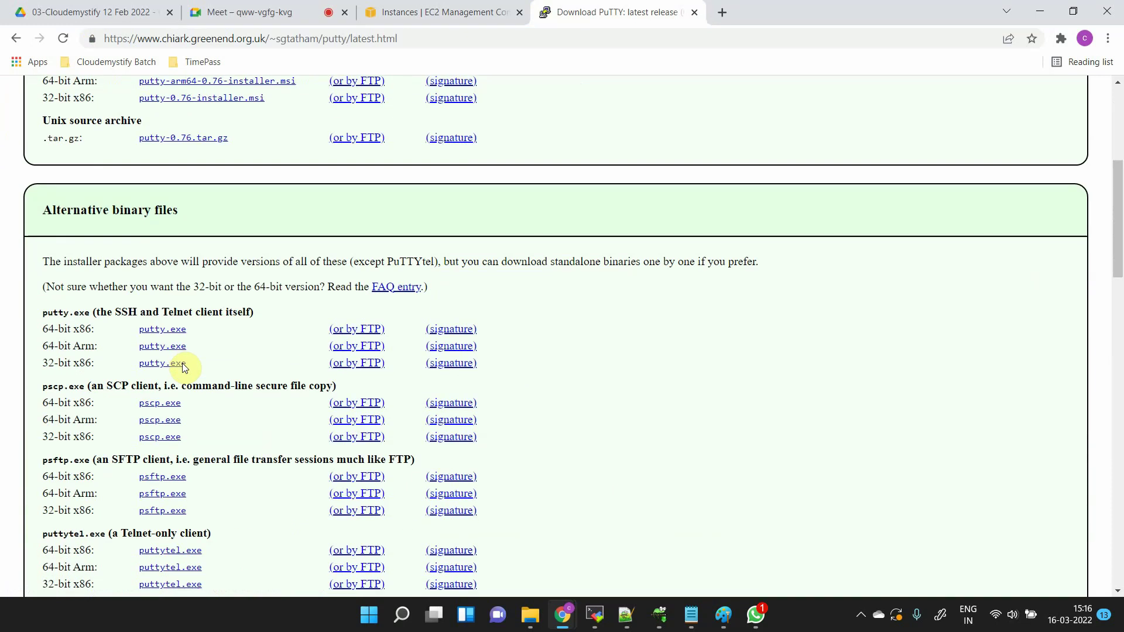
scroll(183, 367, up, 4)
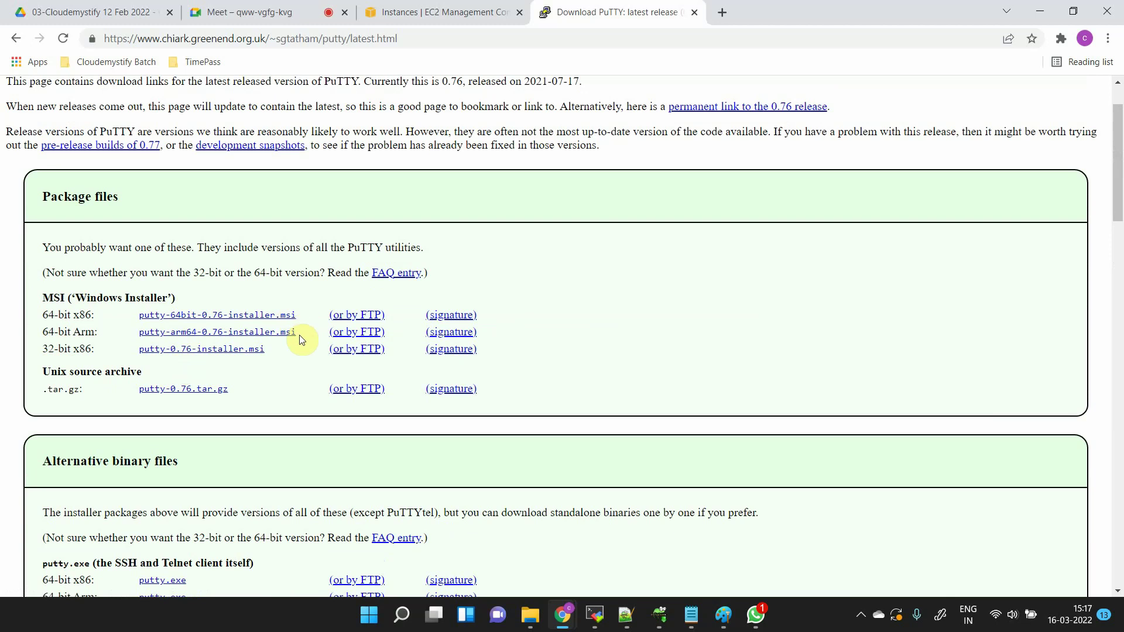
scroll(292, 367, down, 1)
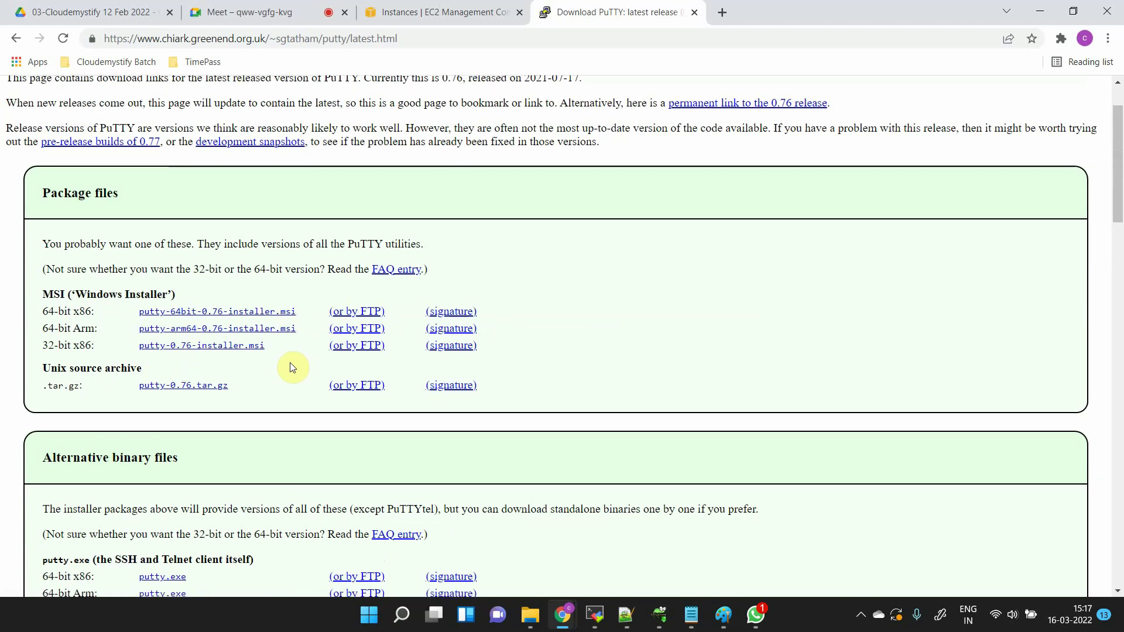
scroll(262, 480, down, 1)
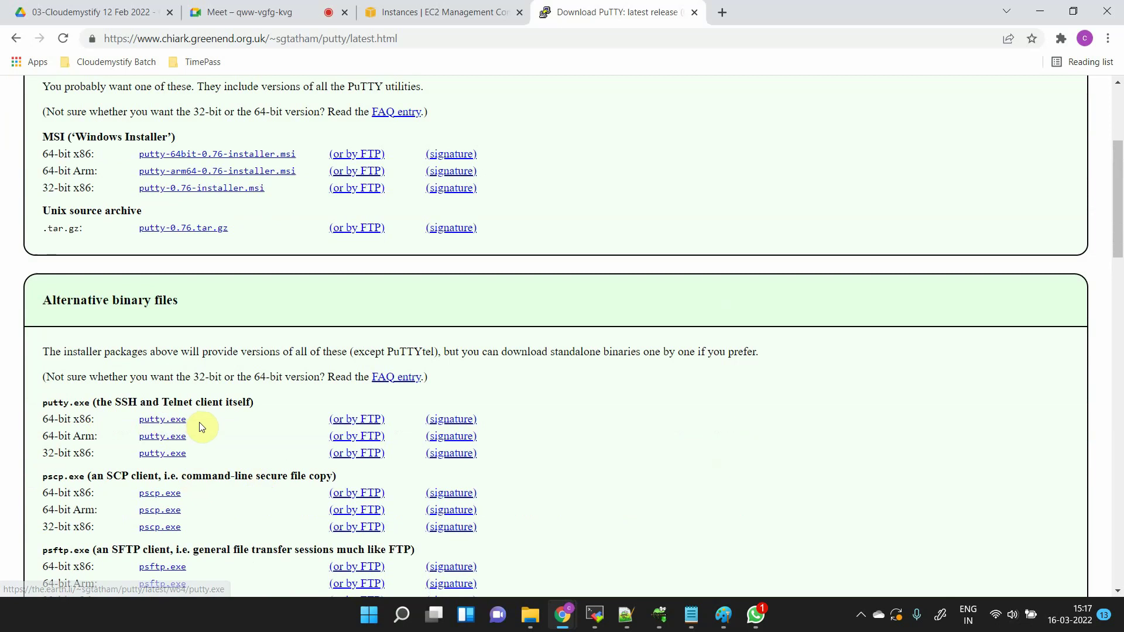
click(172, 421)
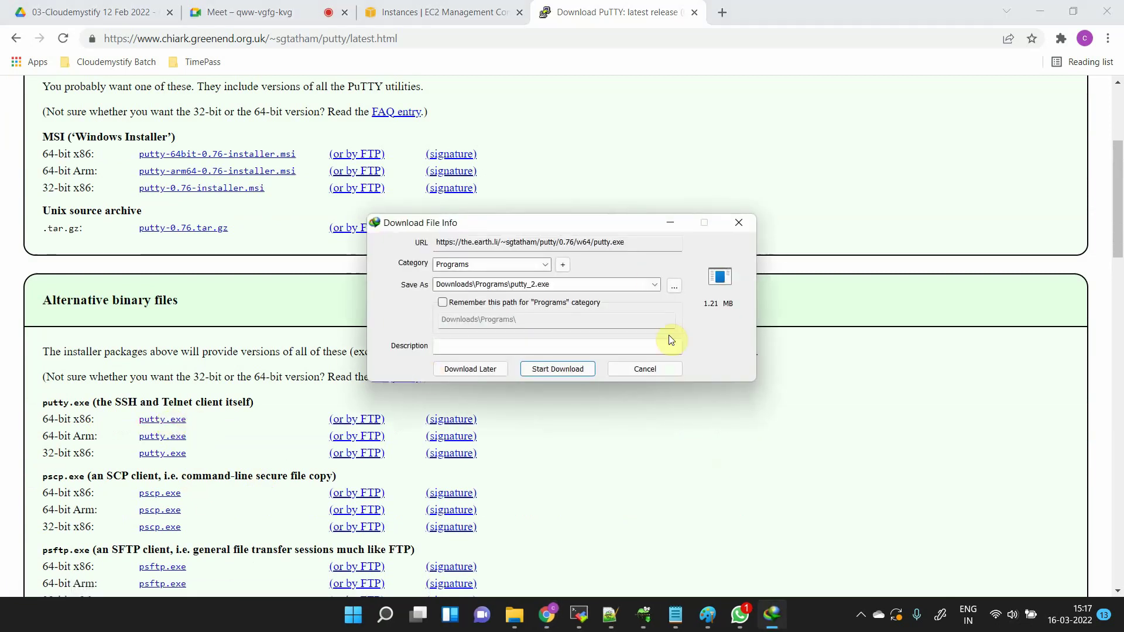
click(574, 371)
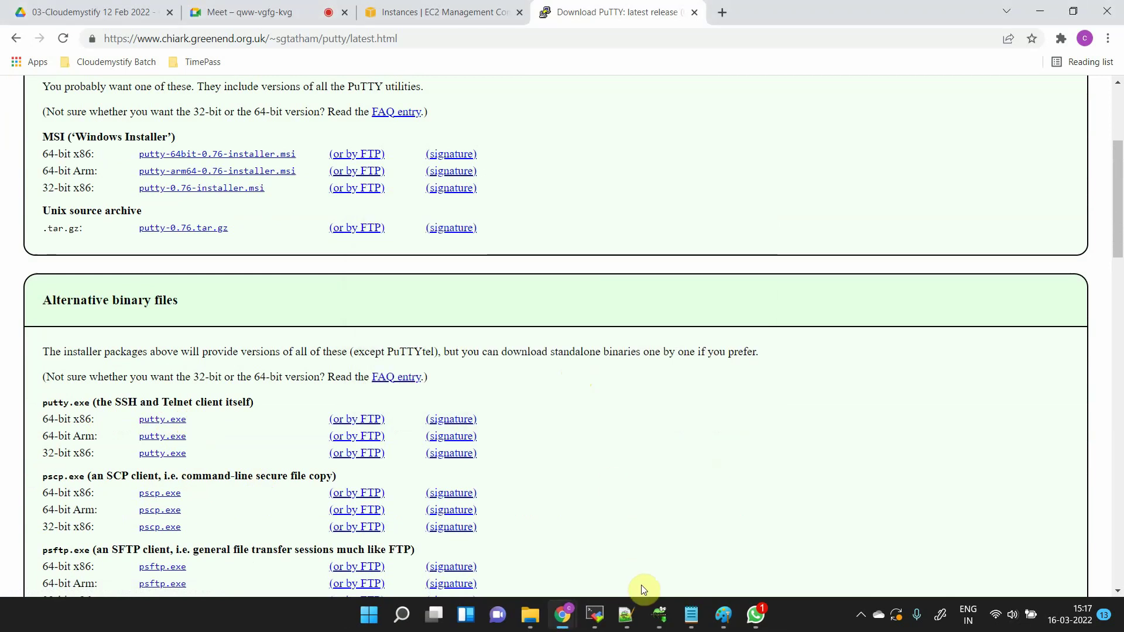
- Open the Downloads folder in File Explorer and look for putty.exe
click(394, 624)
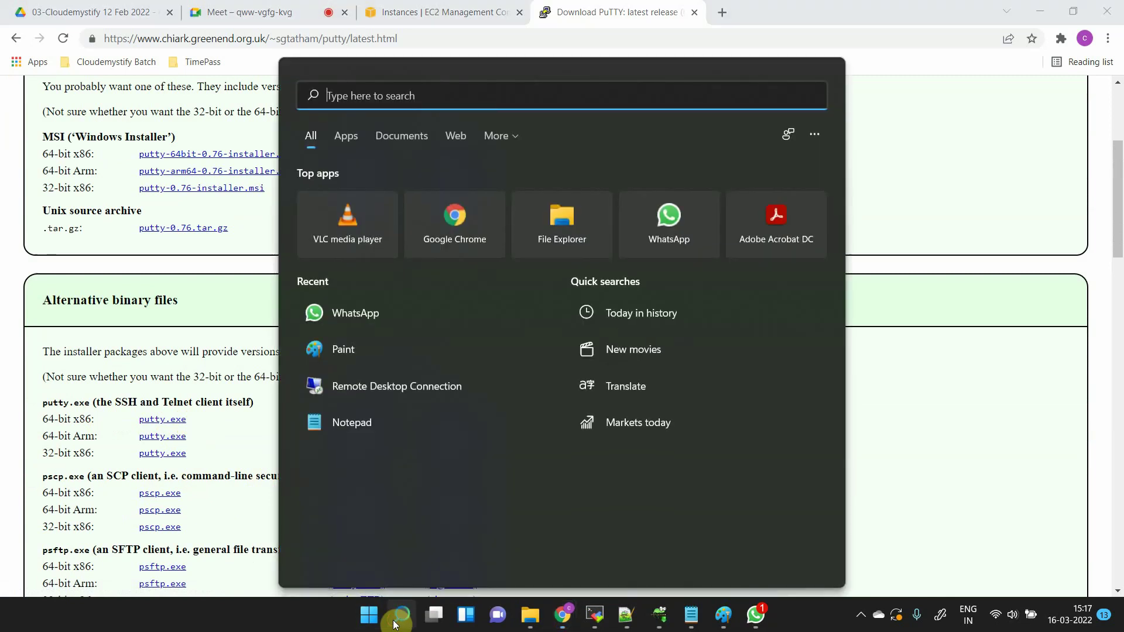
text(putty)
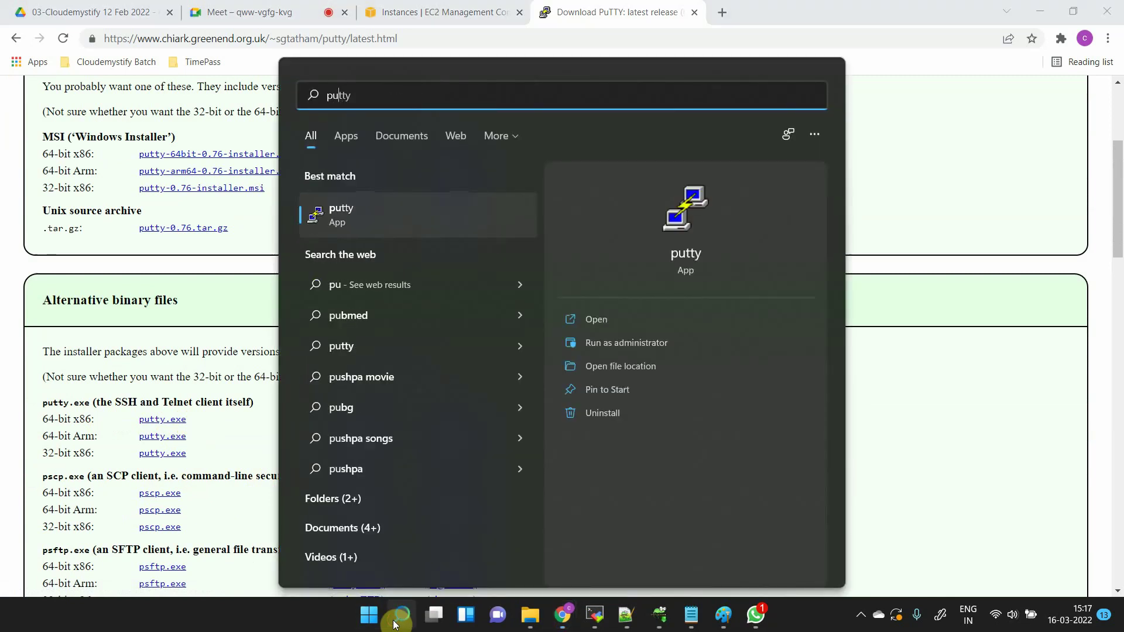
key(BackSpace)
key(BackSpace)
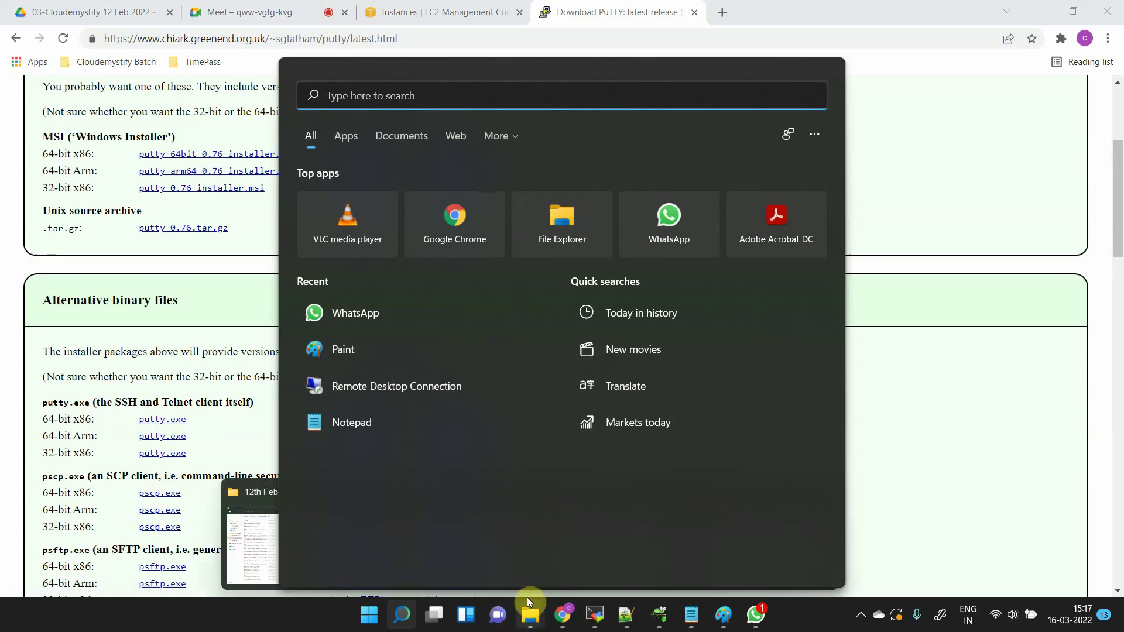
click(435, 613)
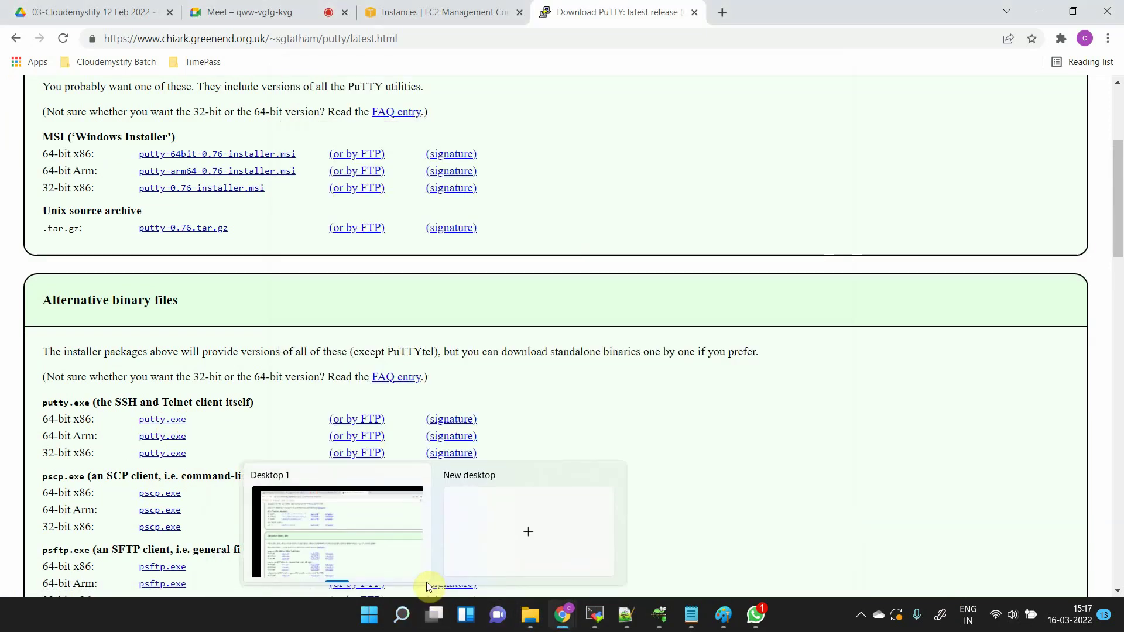
mouse_move(529, 611)
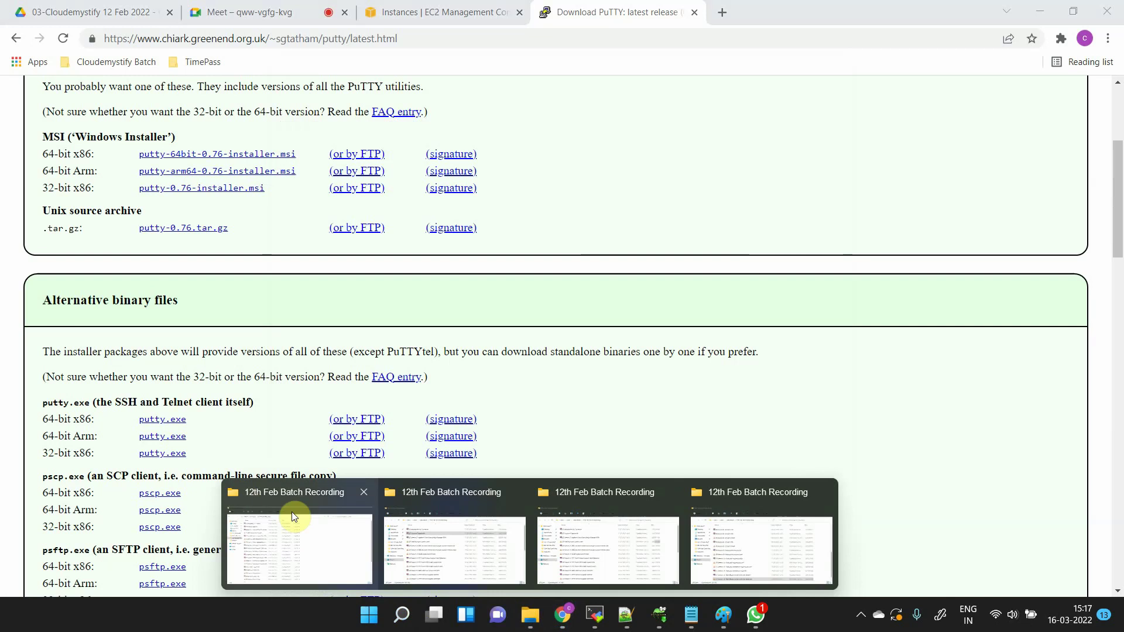
click(343, 532)
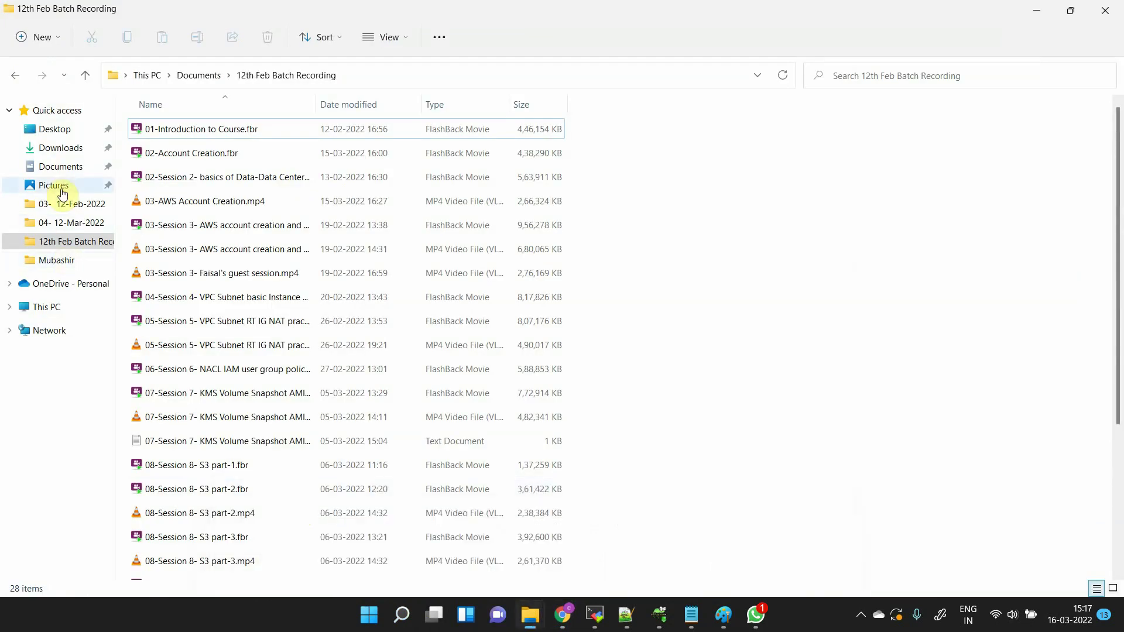
click(59, 148)
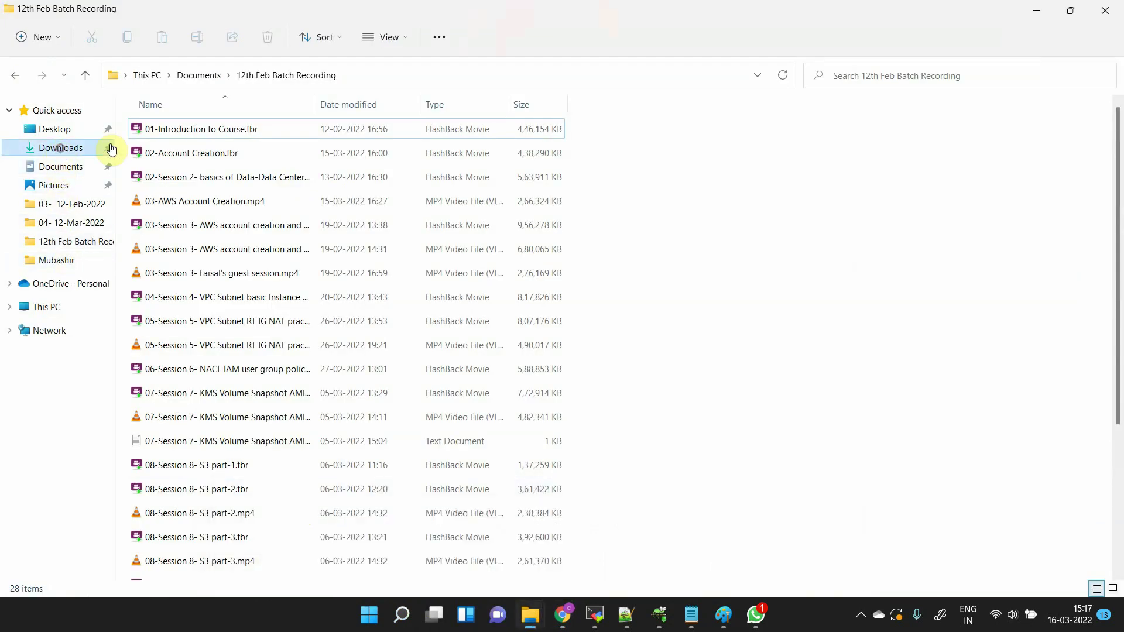
key(p)
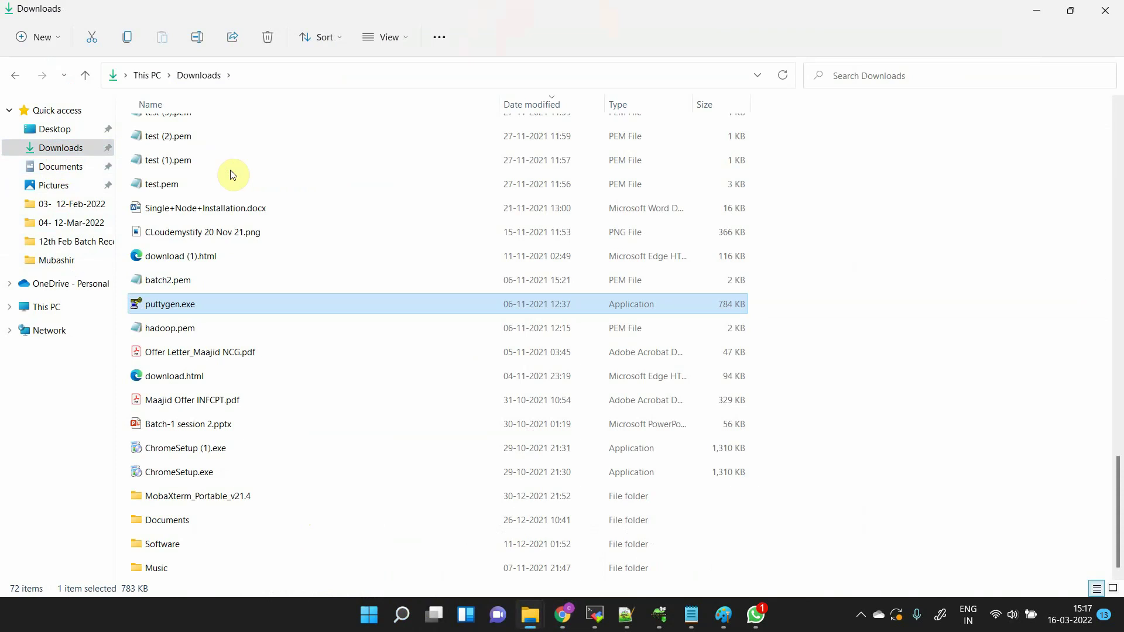
key(p)
key(p)
key(alt+Tab)
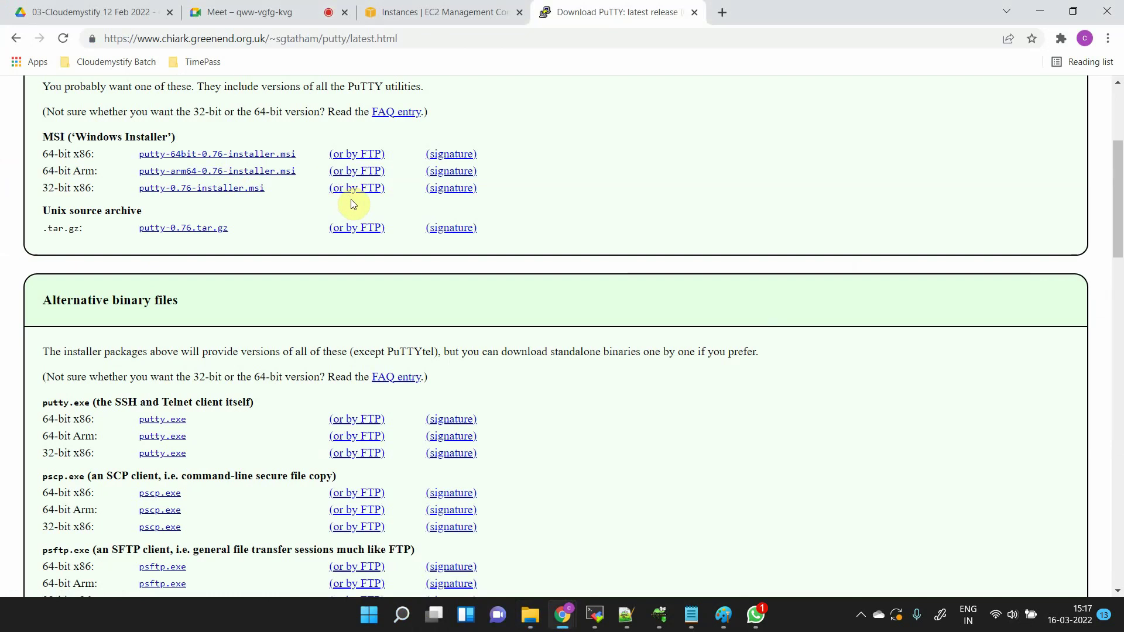
key(alt+Tab)
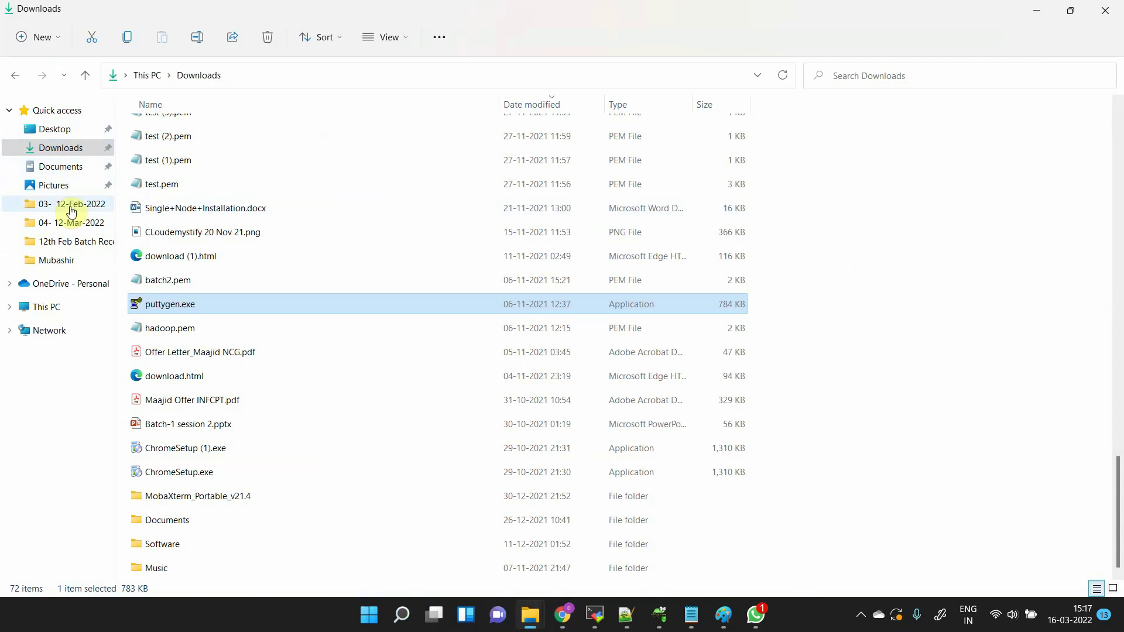
- Copy putty.exe from Downloads\Programs into Downloads and launch it from there
scroll(316, 218, up, 15)
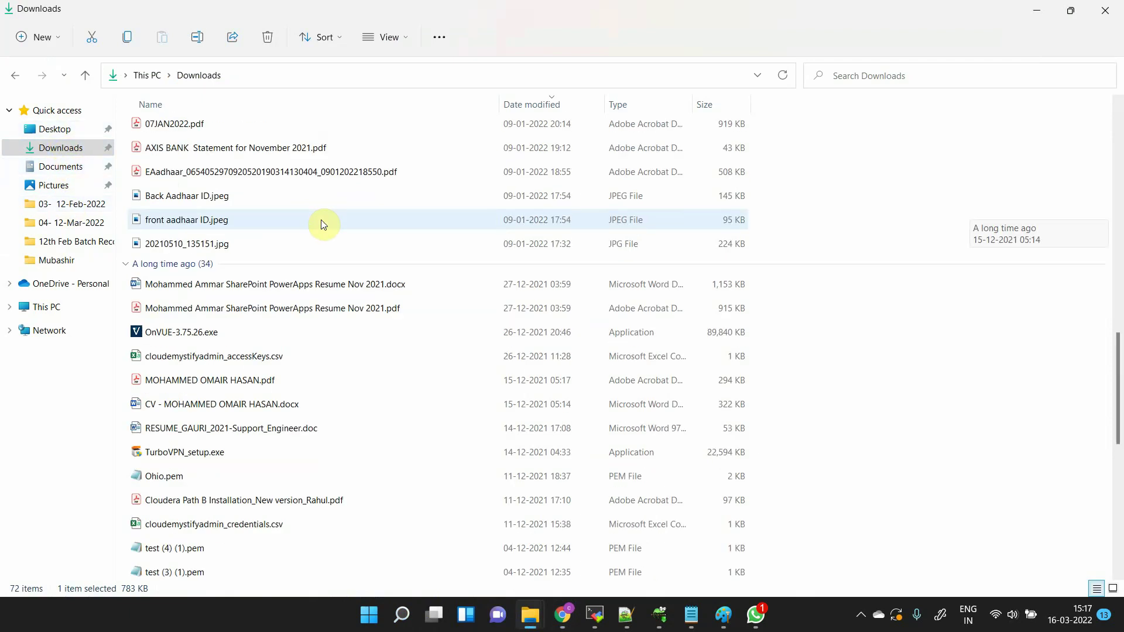
double_click(224, 142)
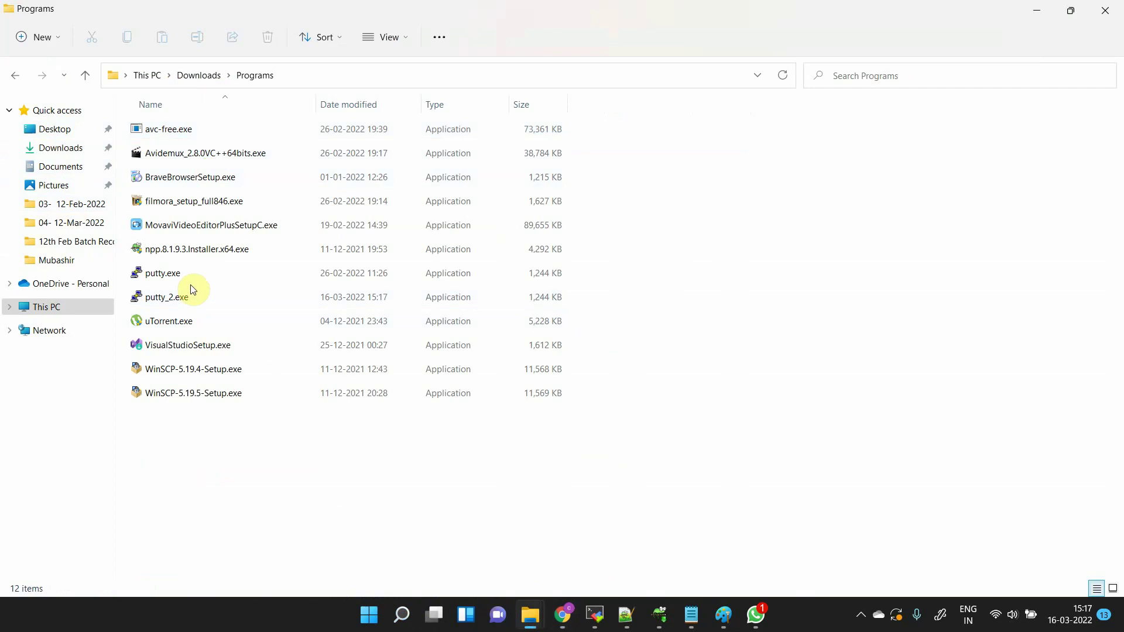
double_click(190, 273)
key(alt+Left)
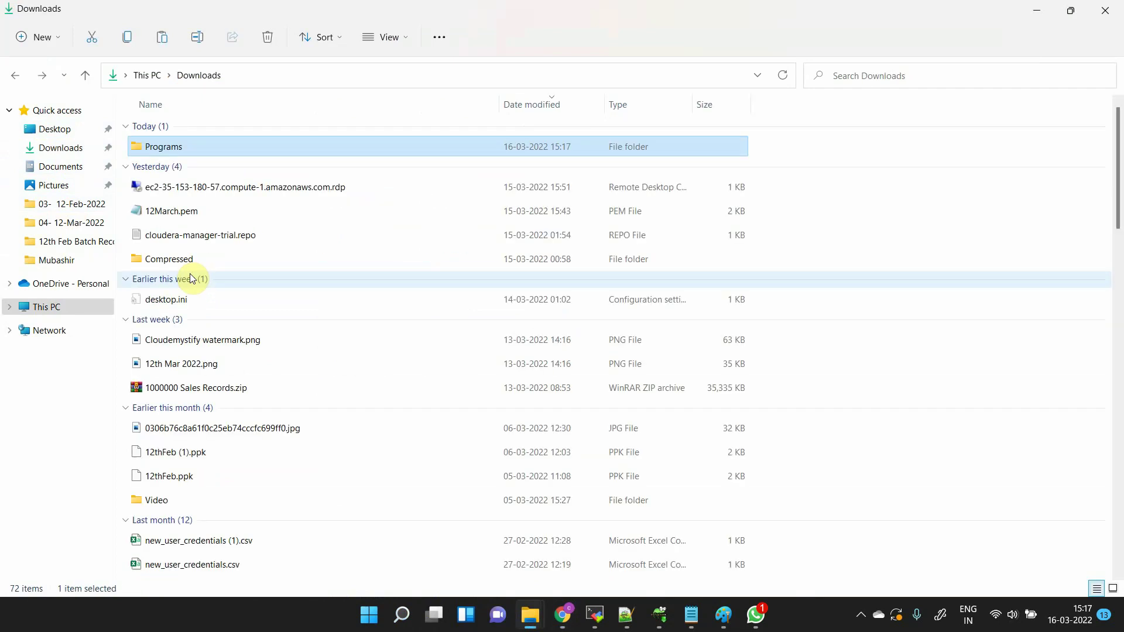
key(ctrl+v)
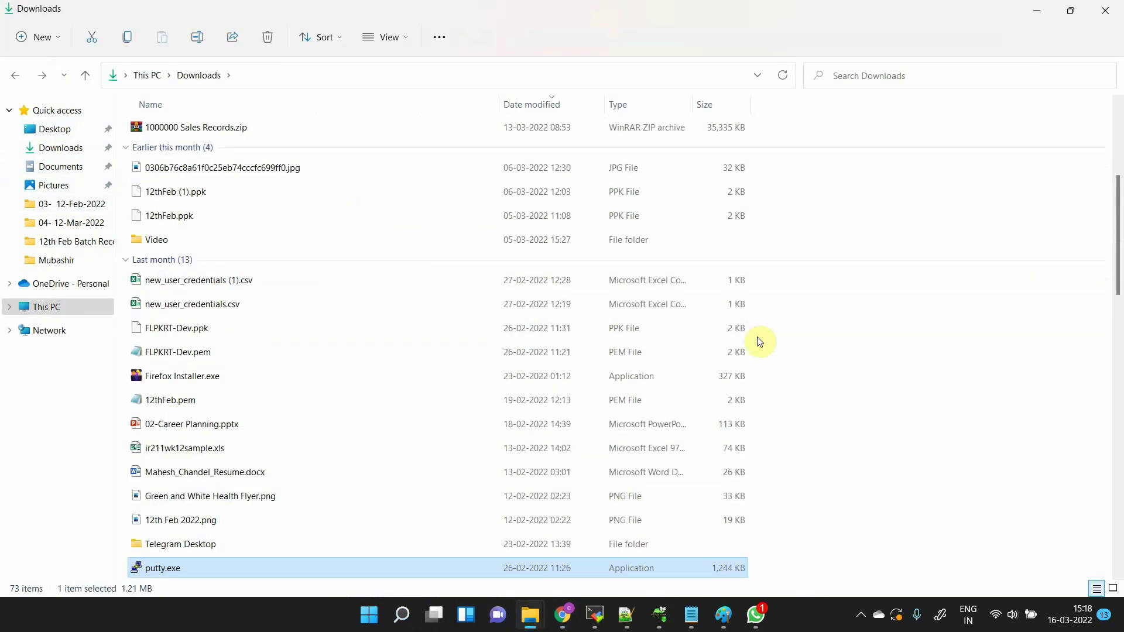
scroll(202, 423, down, 2)
scroll(202, 422, down, 1)
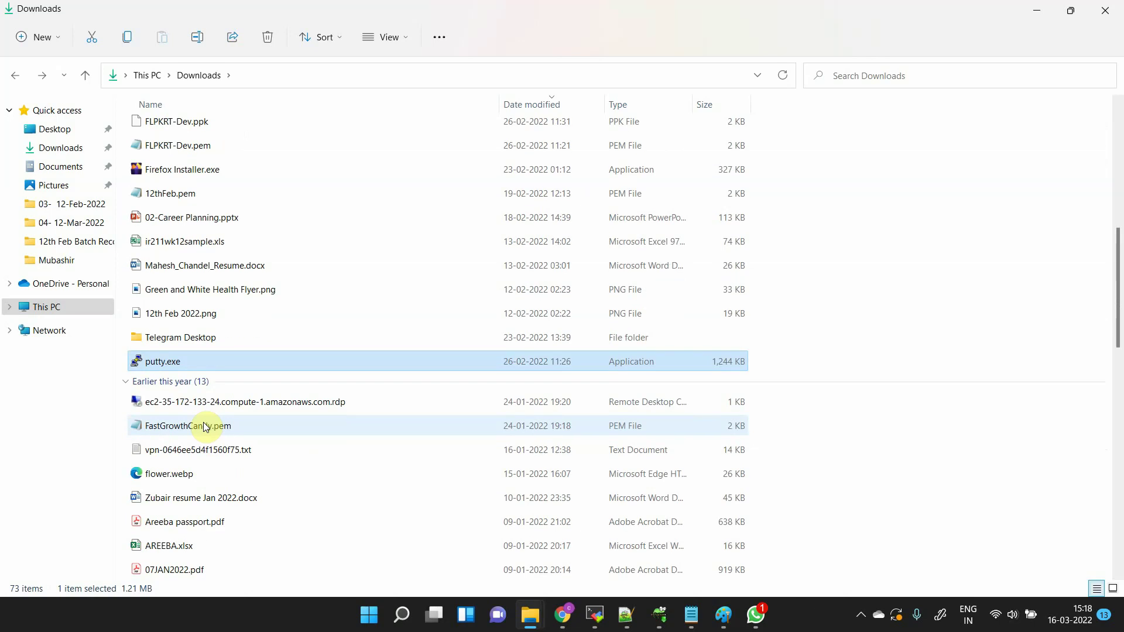
double_click(163, 362)
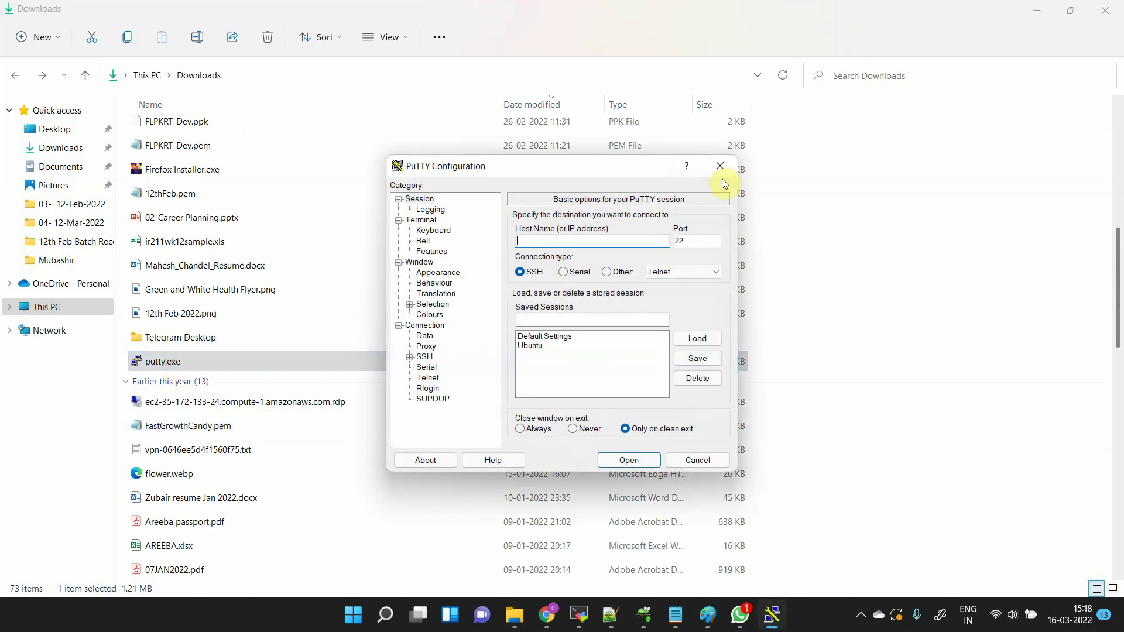
- Delete the saved Ubuntu session in PuTTY, leaving only Default Settings
click(526, 346)
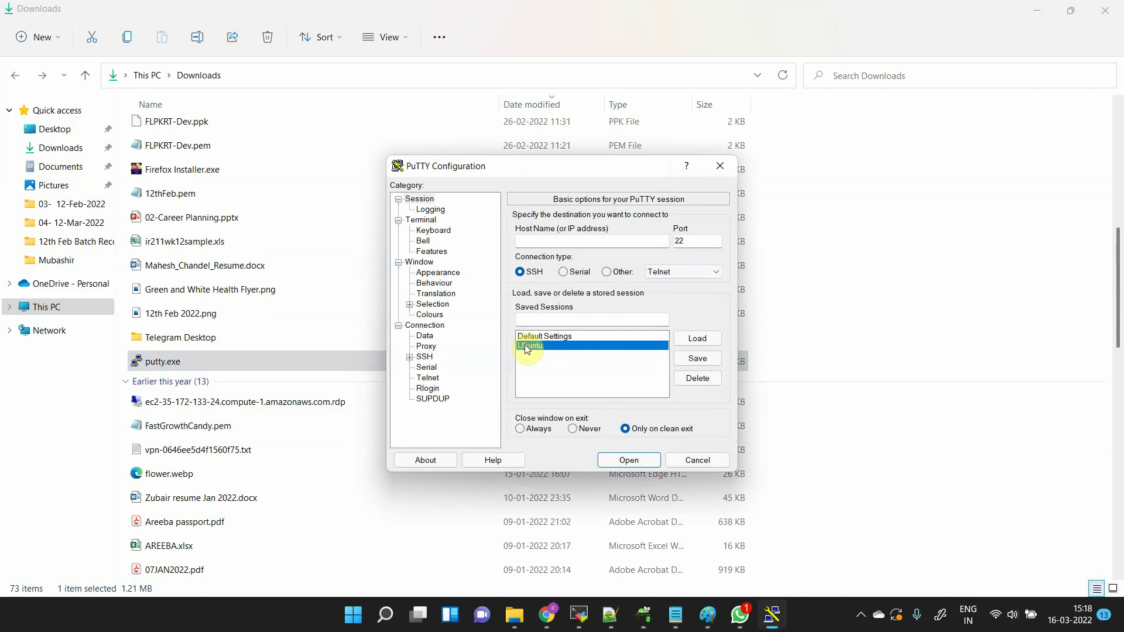
click(705, 380)
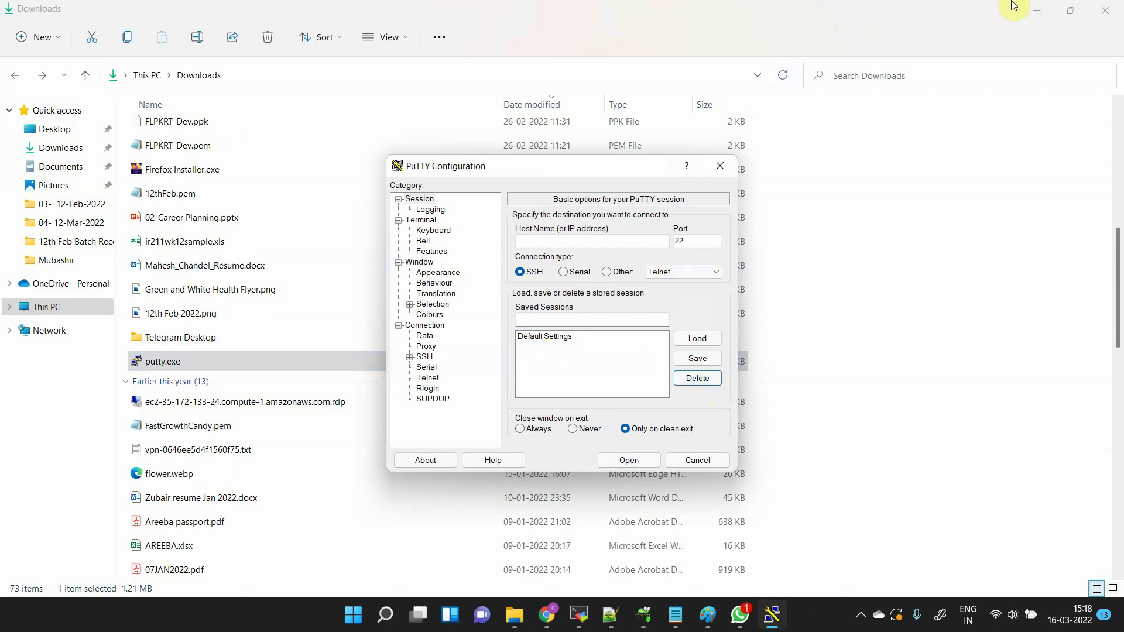
click(1040, 5)
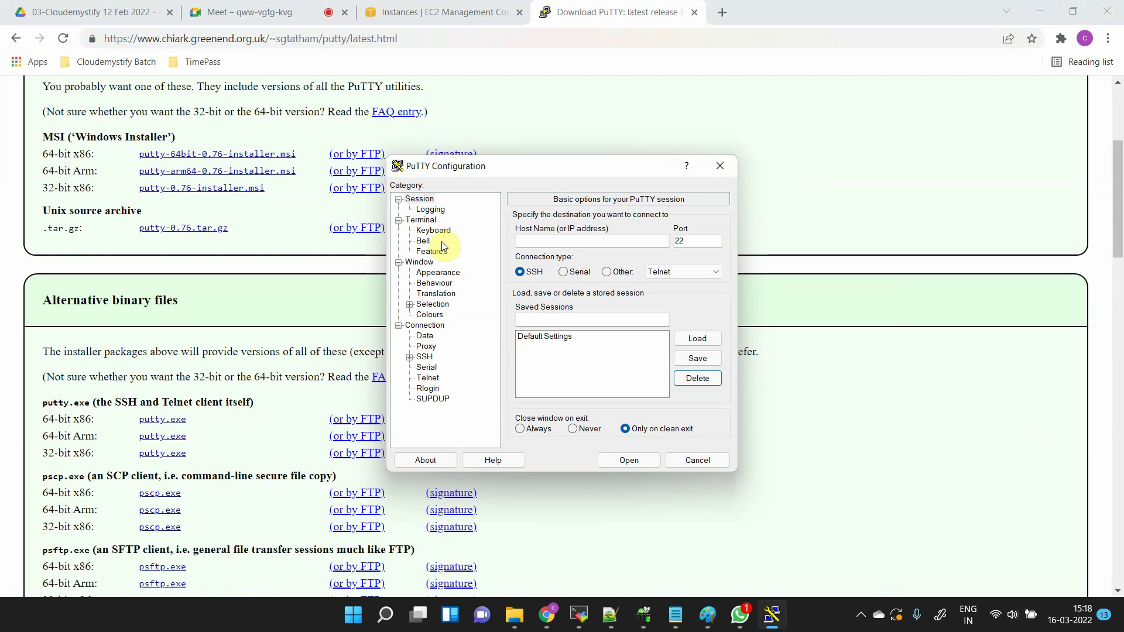
click(386, 8)
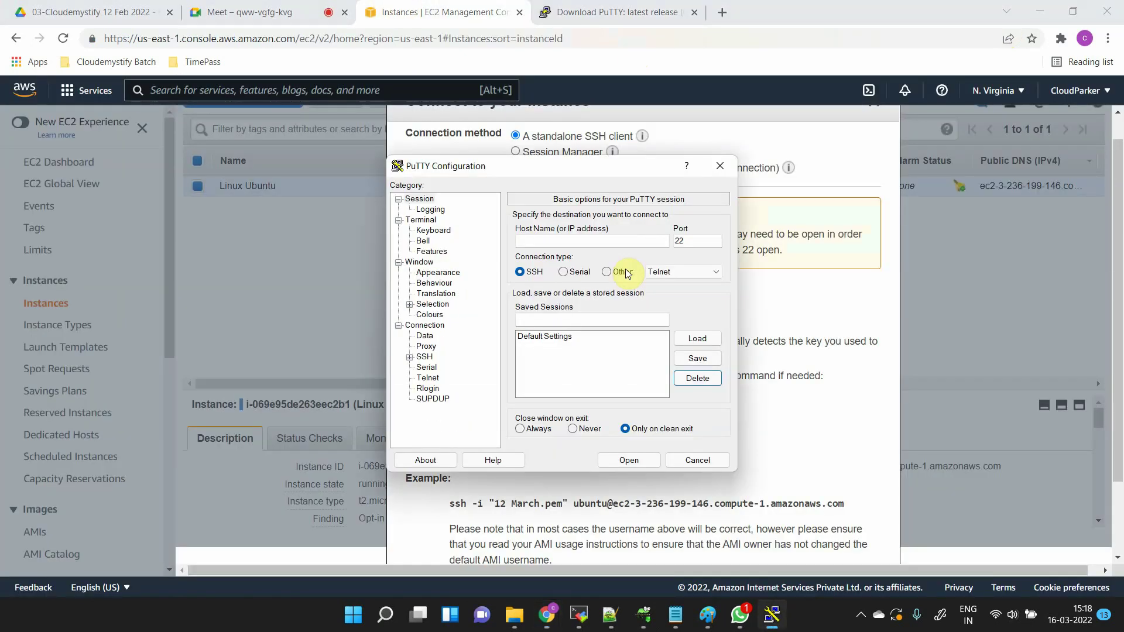
key(super+d)
click(773, 613)
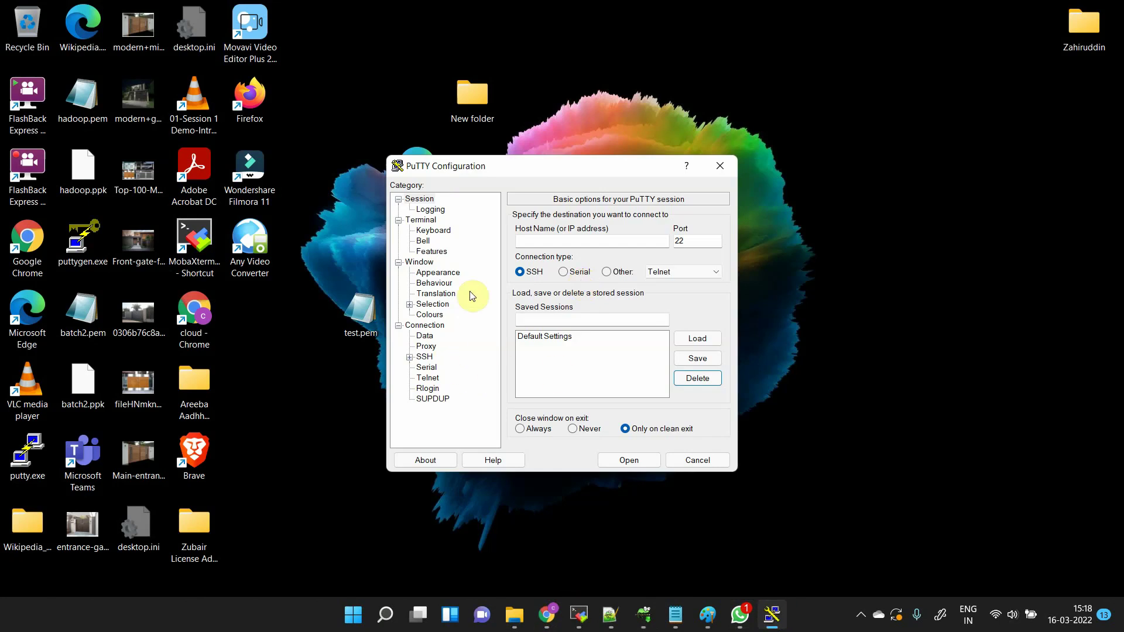
click(572, 239)
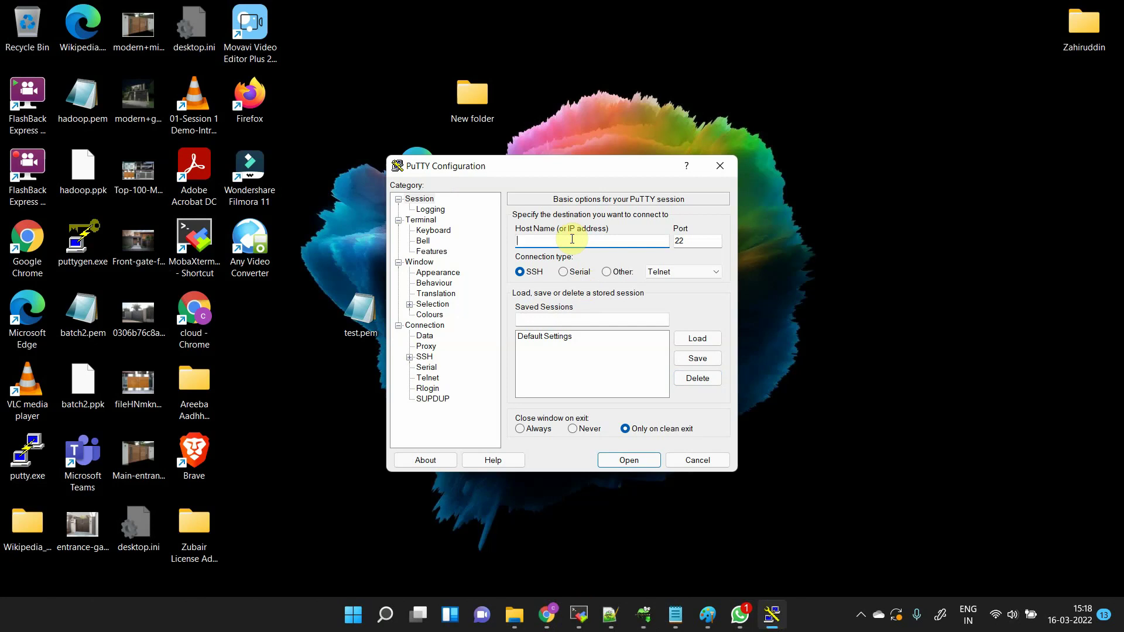
- Open and close Remote Desktop Connection, then switch to Chrome's EC2 instances window
click(381, 618)
text(remo)
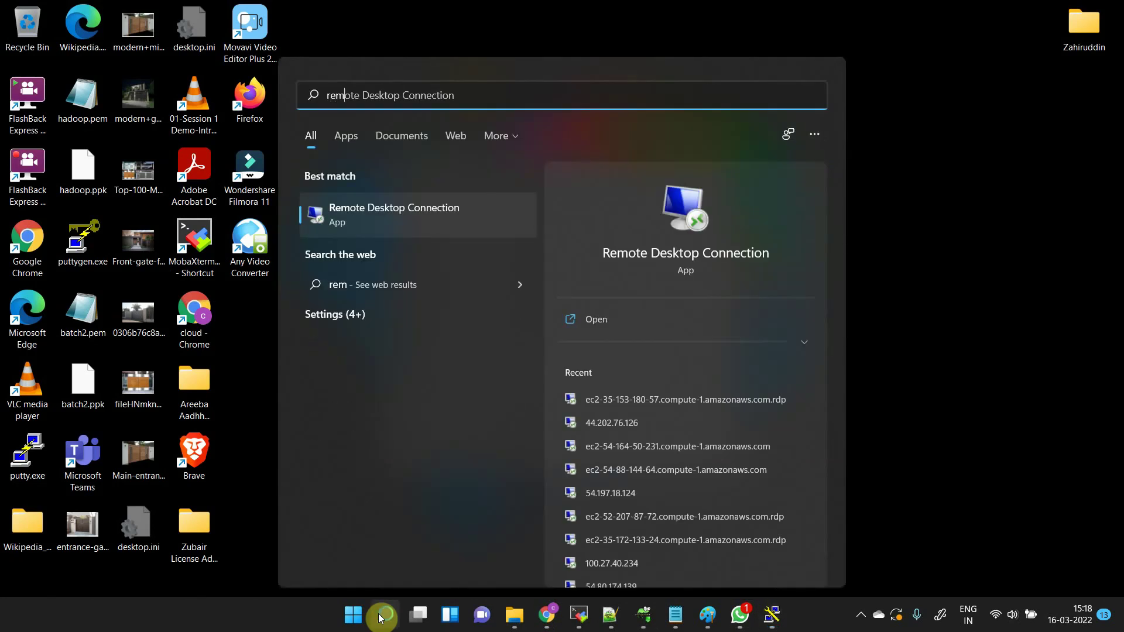
key(Return)
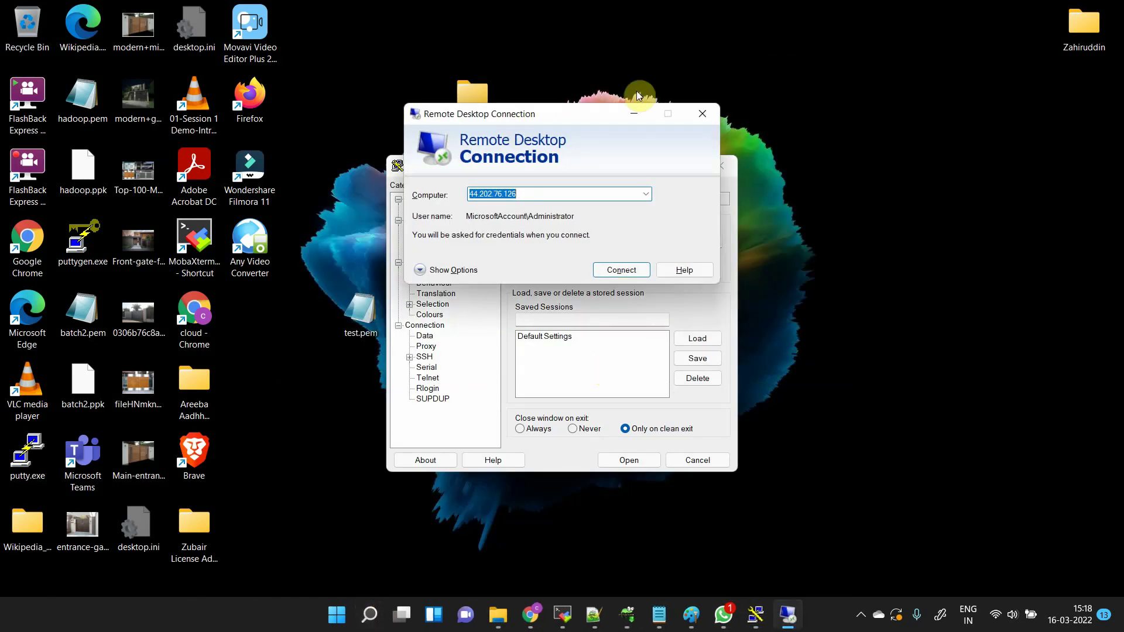
drag(603, 117, 870, 93)
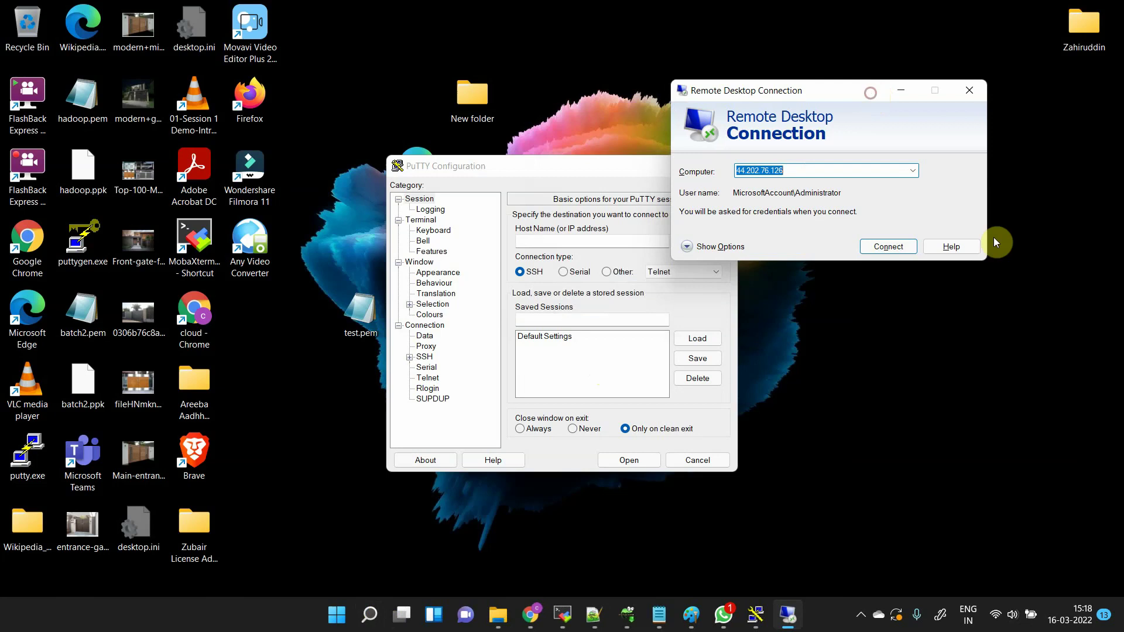
click(978, 97)
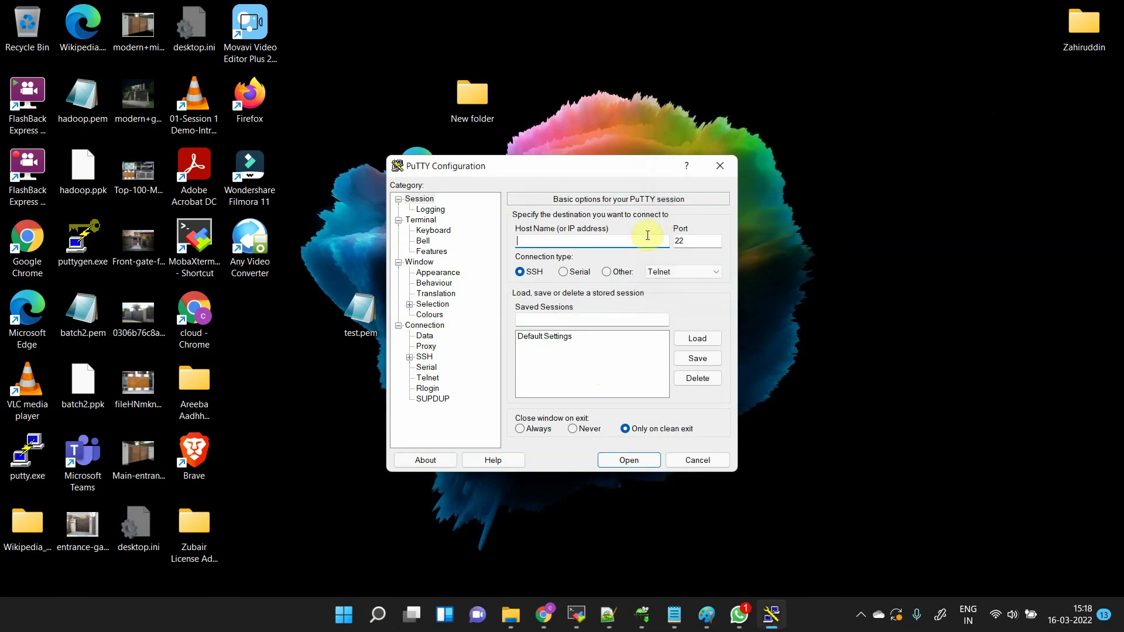
key(super+Tab)
key(Return)
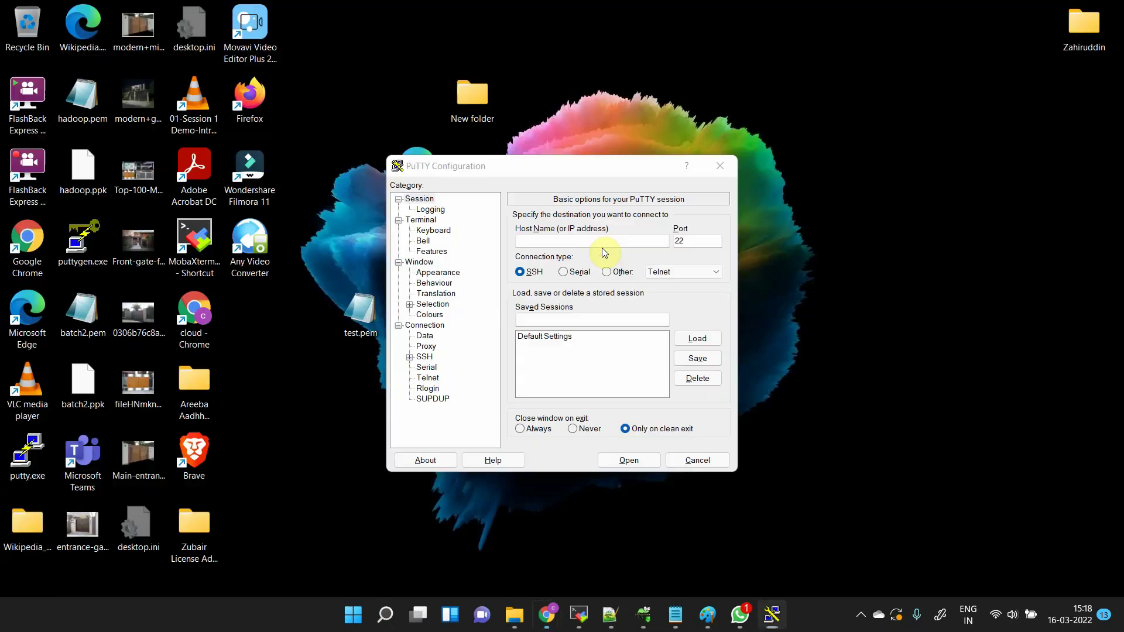
- Copy the instance's public IPv4 3.236.199.146 into PuTTY's Host Name field
scroll(976, 232, up, 1)
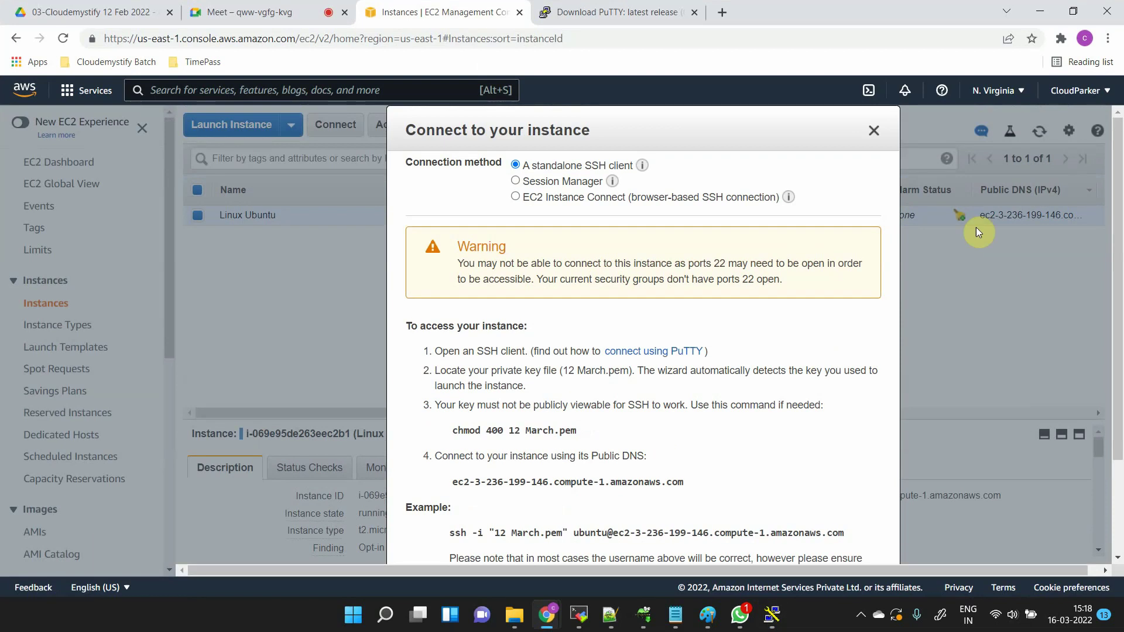
click(876, 132)
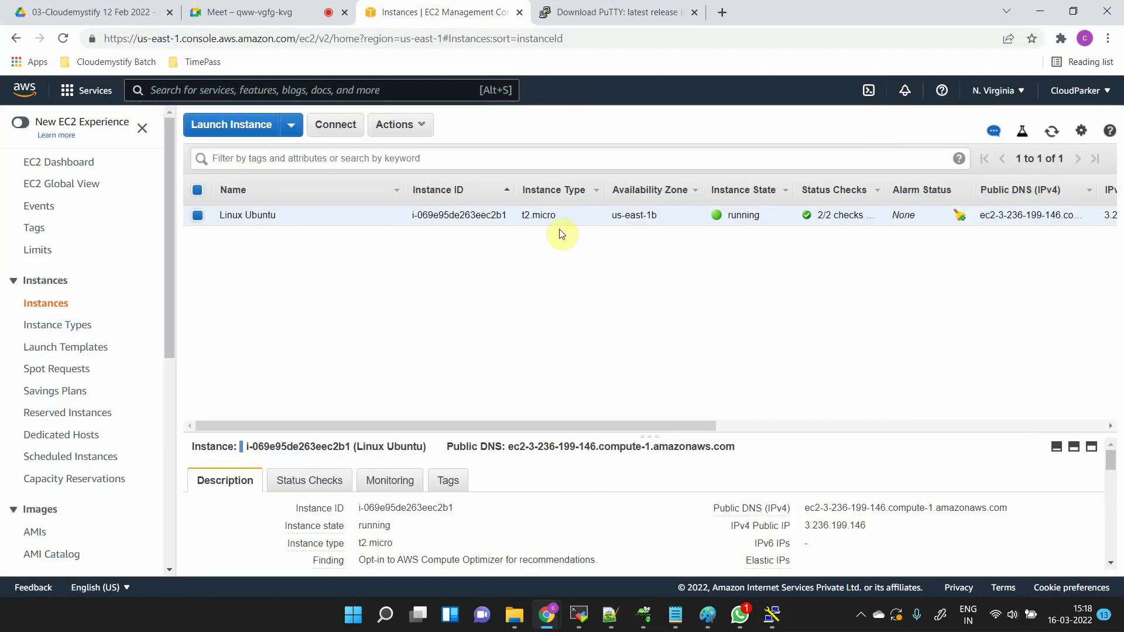
click(875, 526)
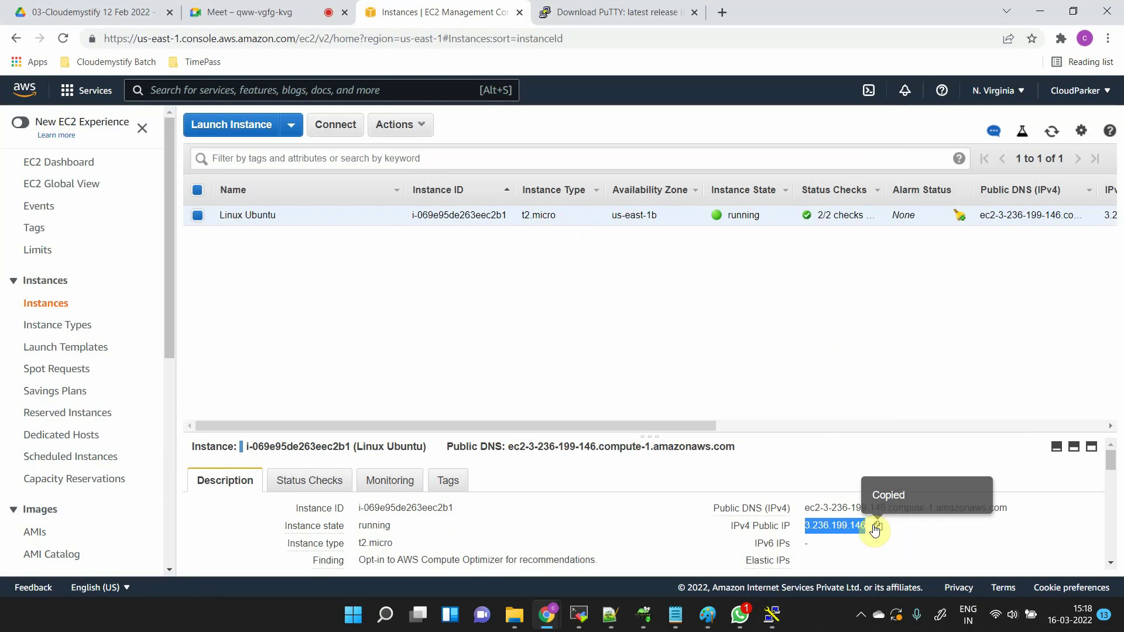
key(alt+Tab)
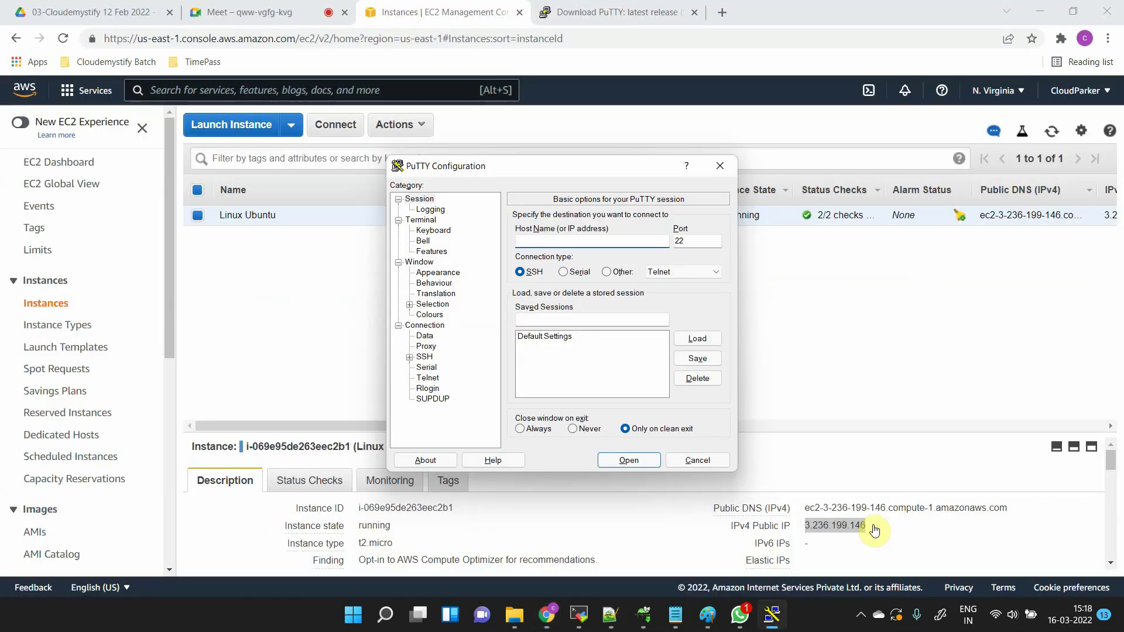
key(ctrl+v)
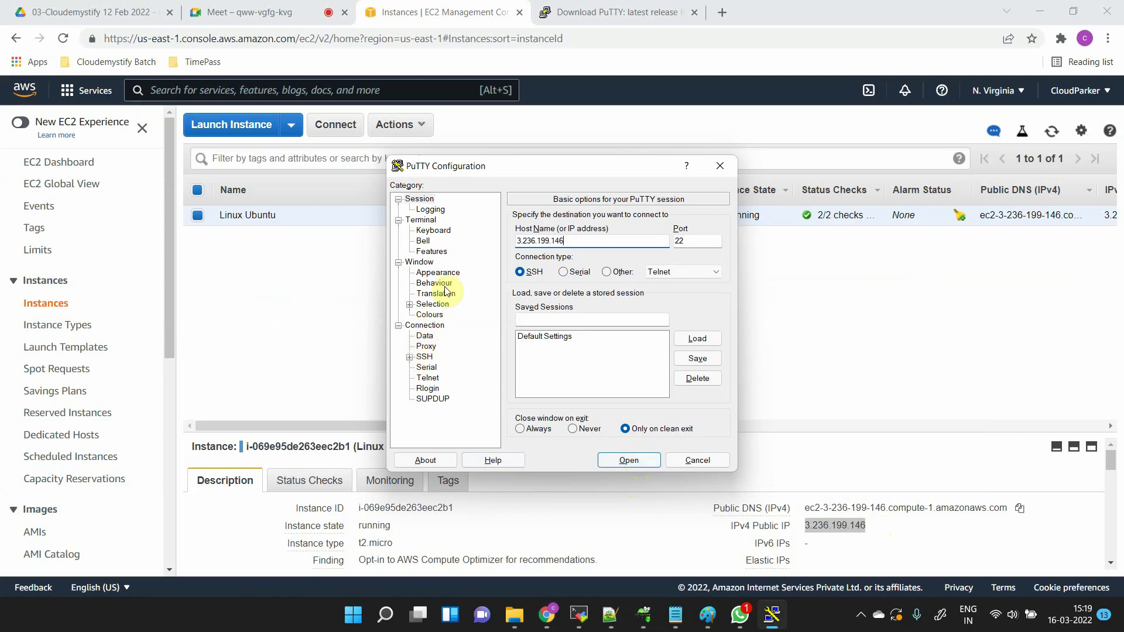
- Expand Connection > SSH and show the Auth page for the private key file
click(424, 358)
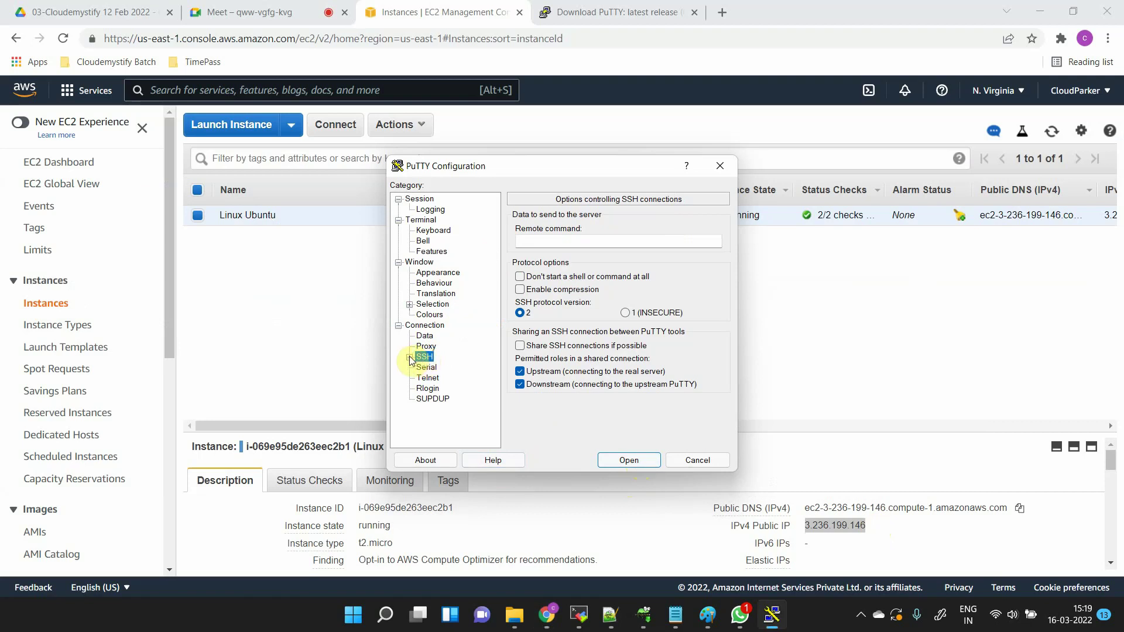
click(410, 357)
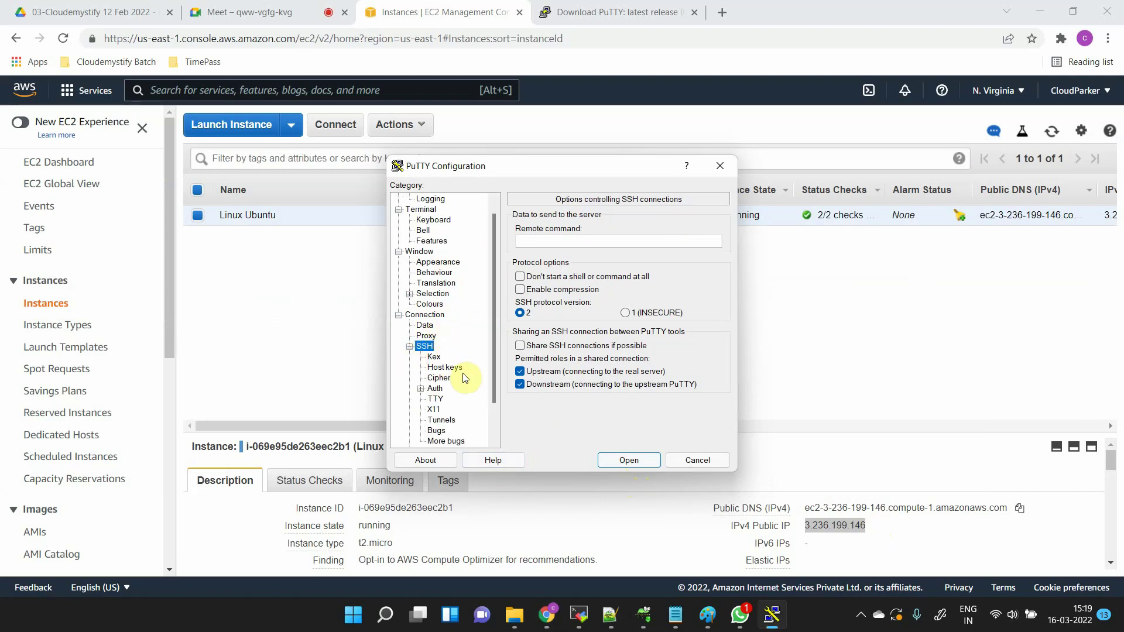
click(435, 389)
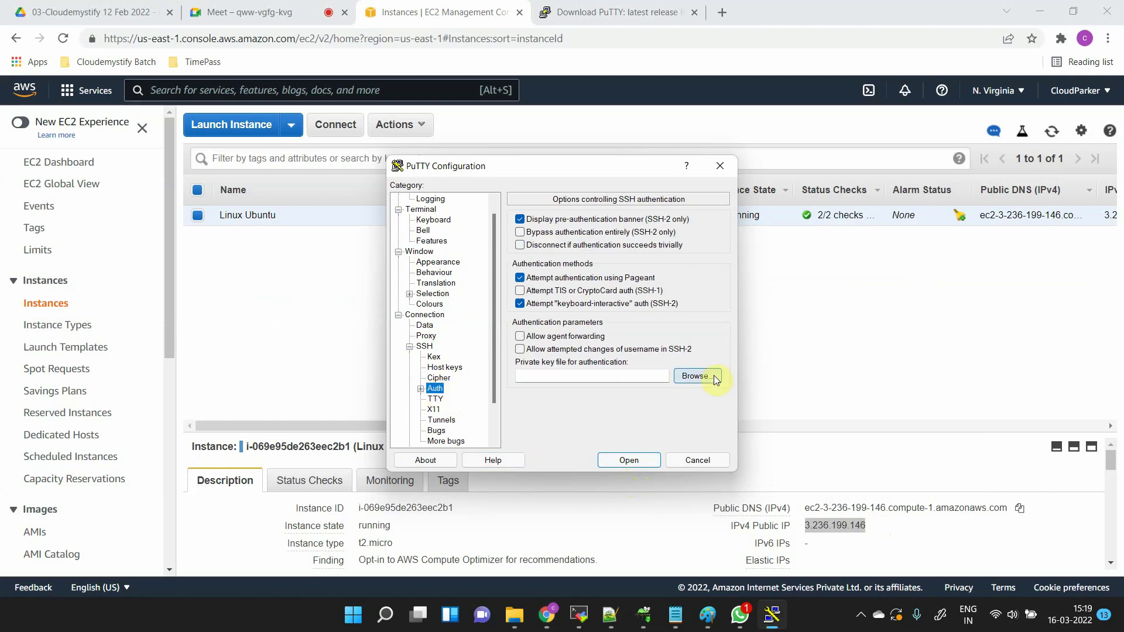
- Open PuTTY's private key file browser and look through the available .ppk key files
click(696, 376)
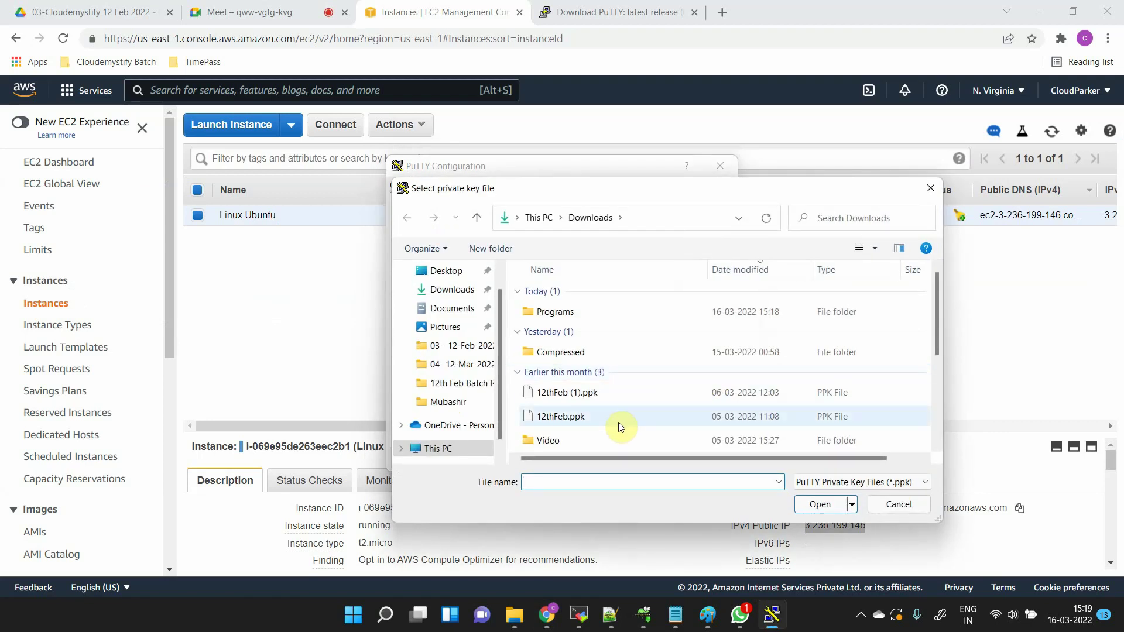
scroll(621, 427, down, 1)
scroll(620, 427, up, 1)
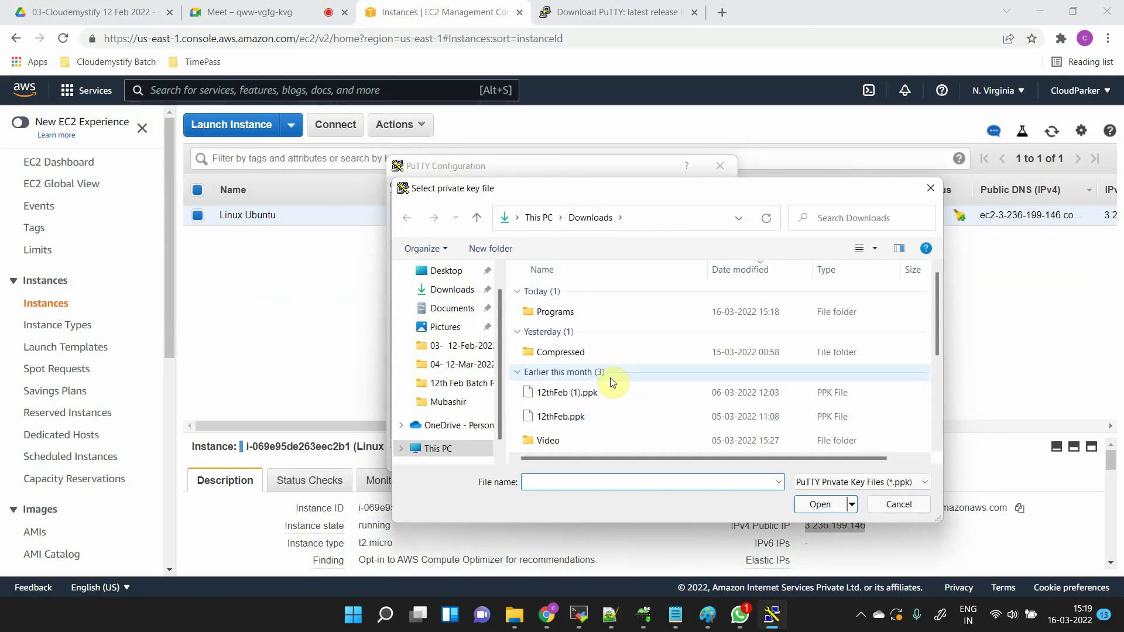
key(Down)
key(Down)
key(Up)
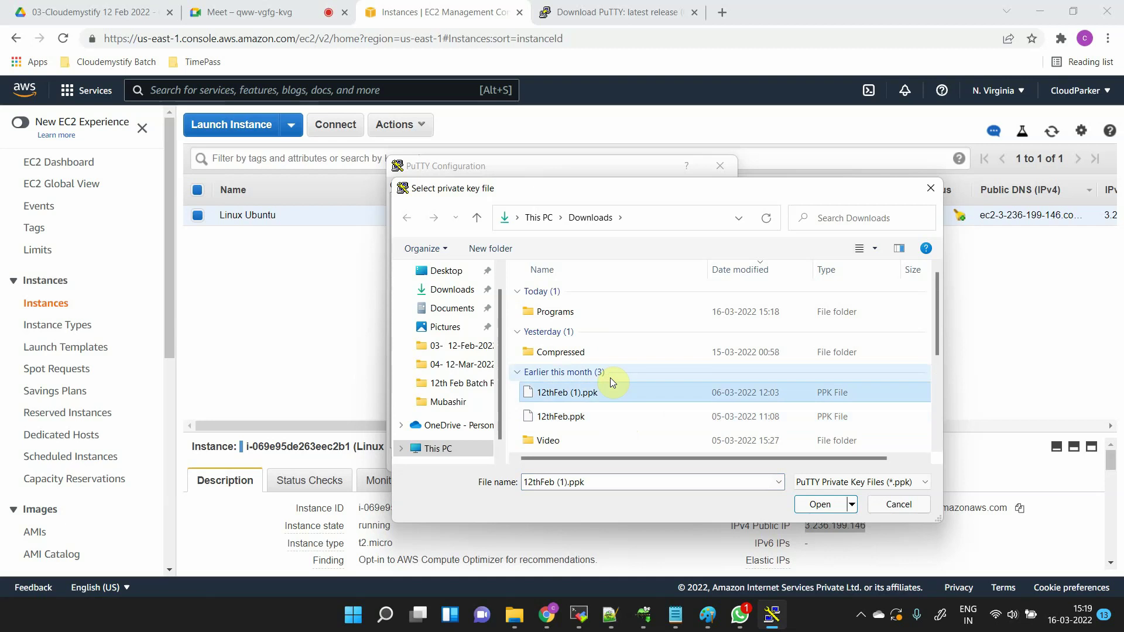
key(Down)
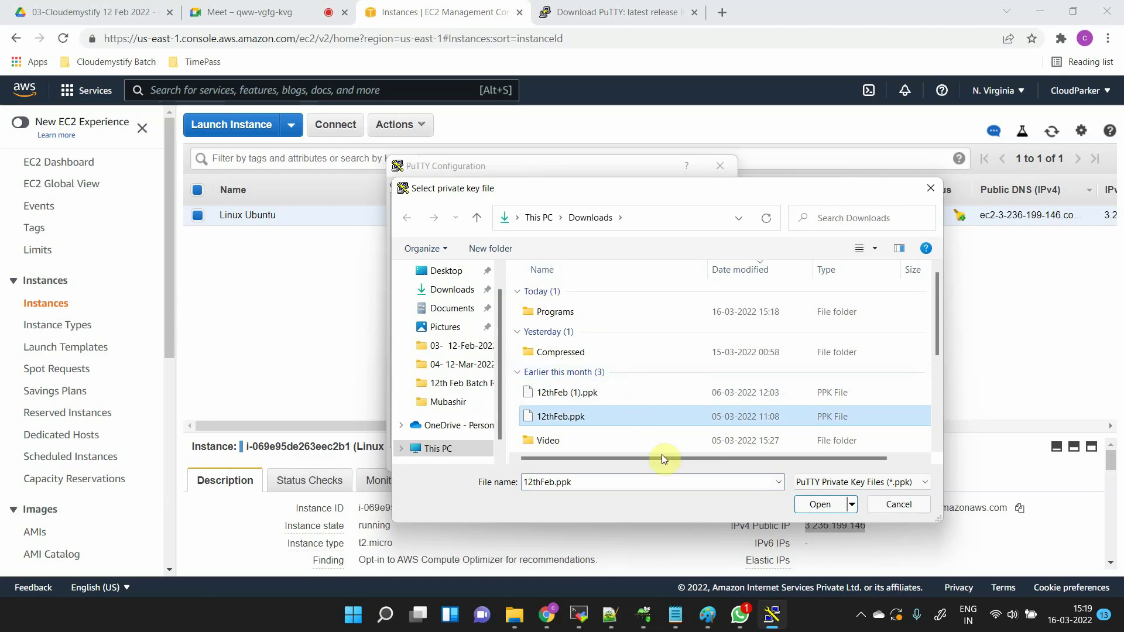
scroll(468, 309, up, 1)
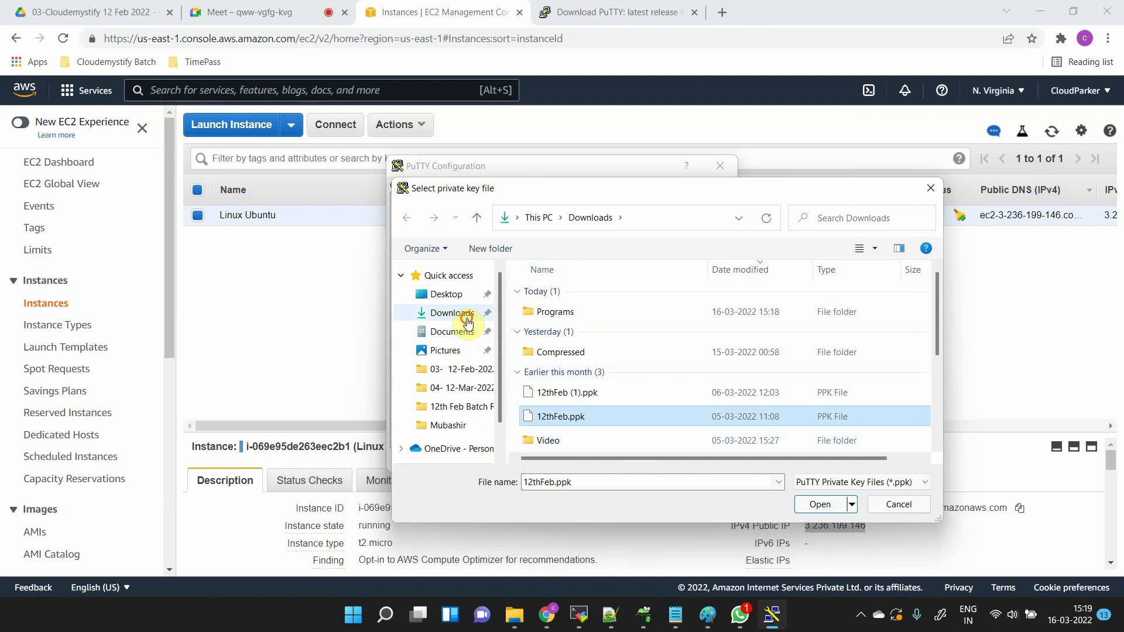
- In Downloads, show All Files (*.*) and choose 12March.pem as the private key
click(467, 318)
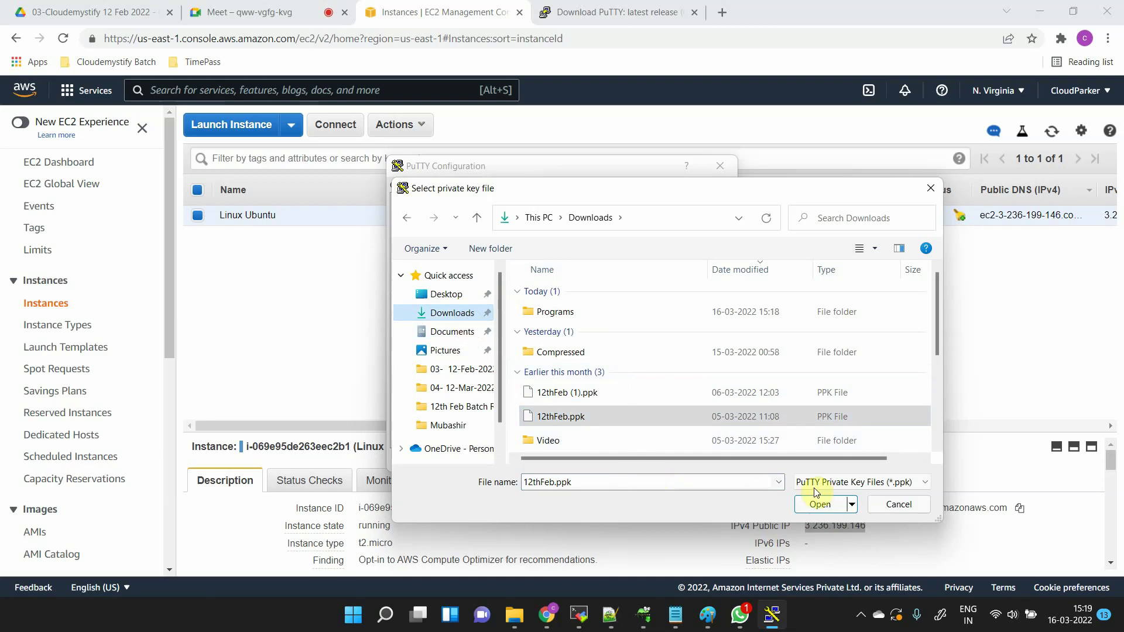
click(845, 481)
click(849, 508)
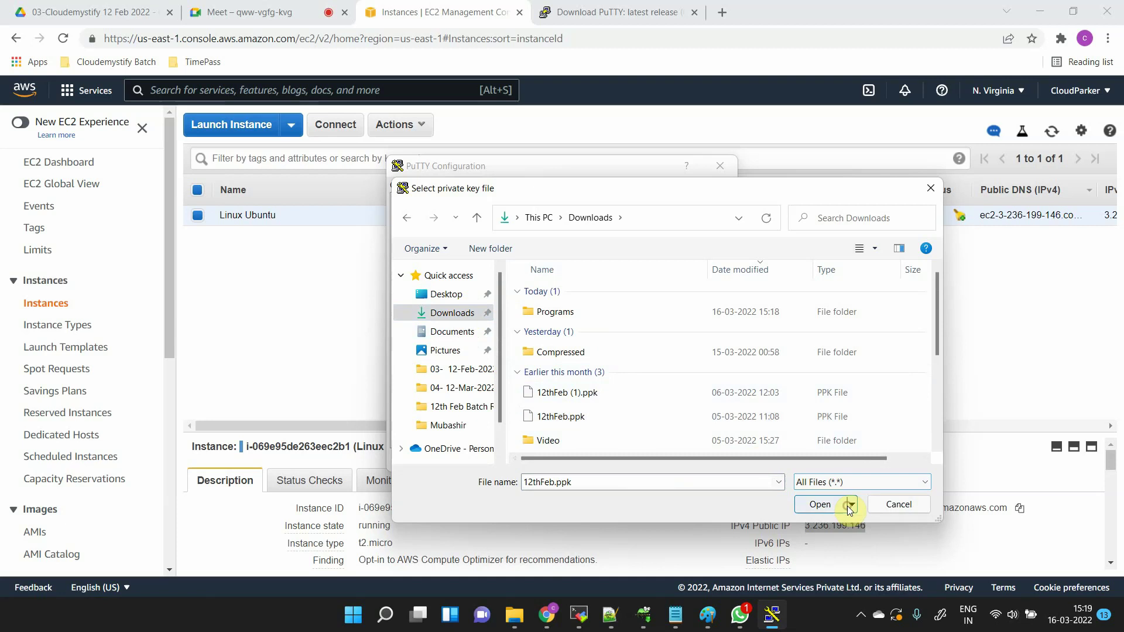
click(607, 331)
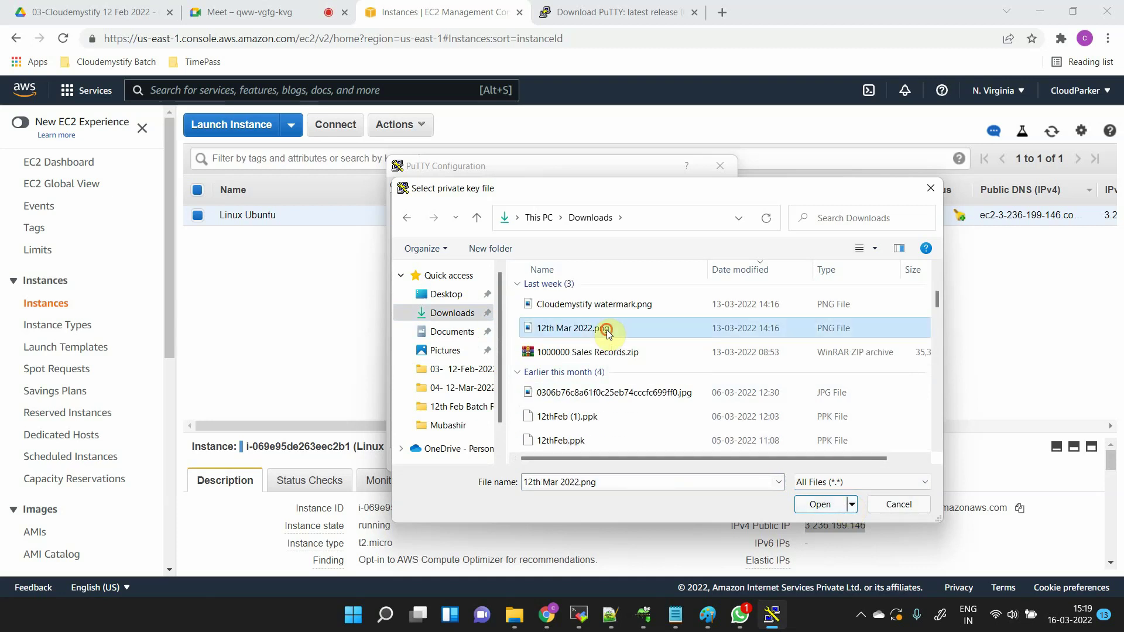
scroll(586, 426, up, 5)
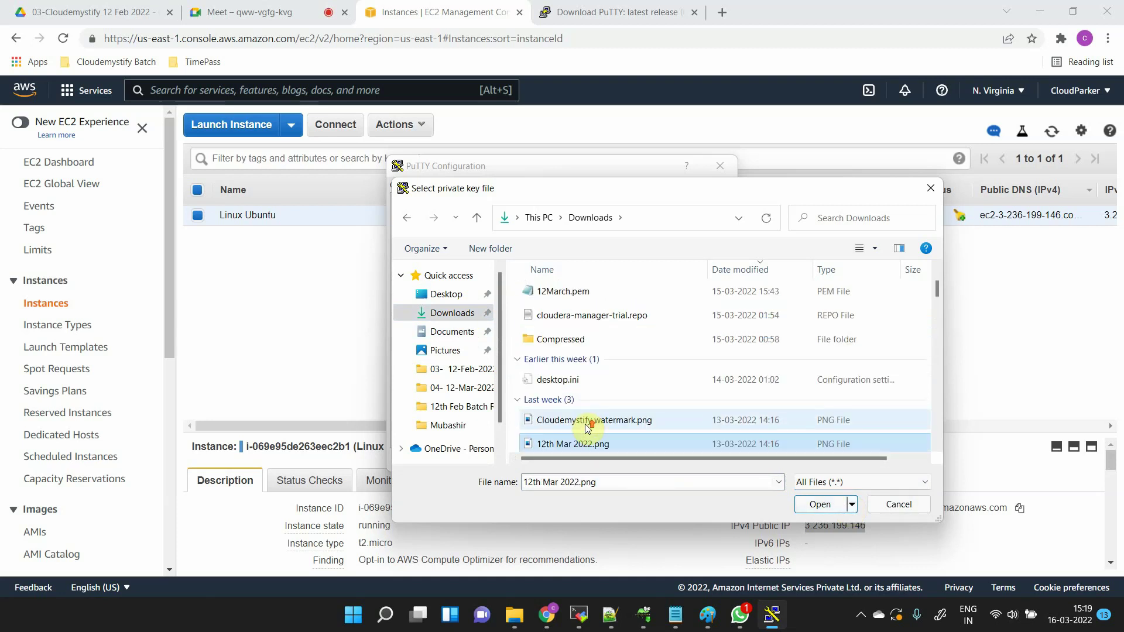
click(587, 389)
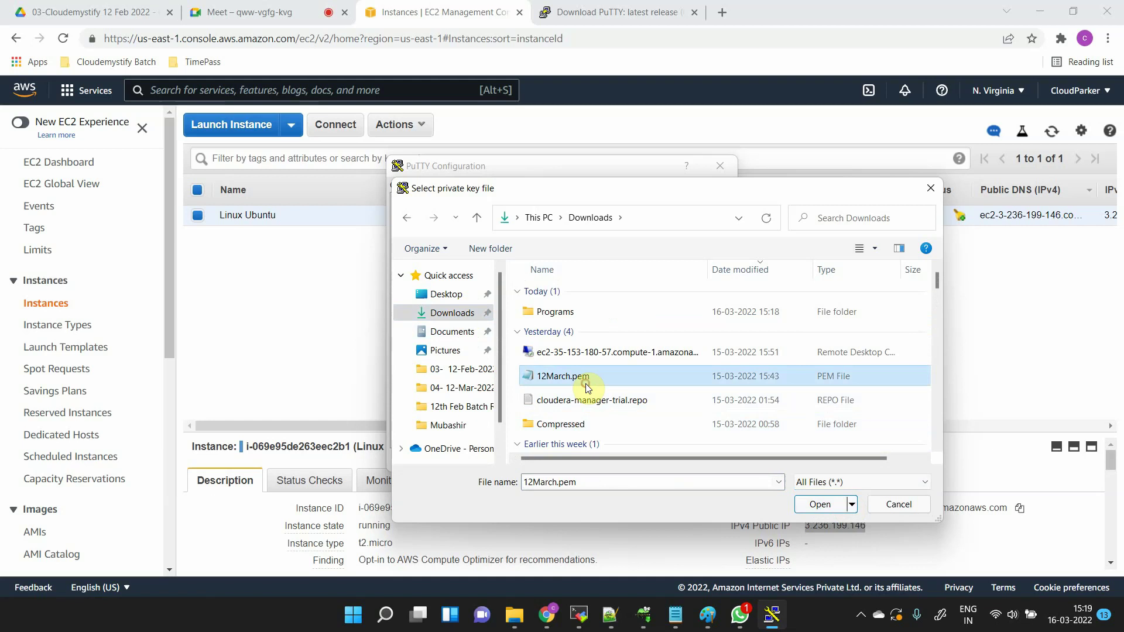
click(821, 505)
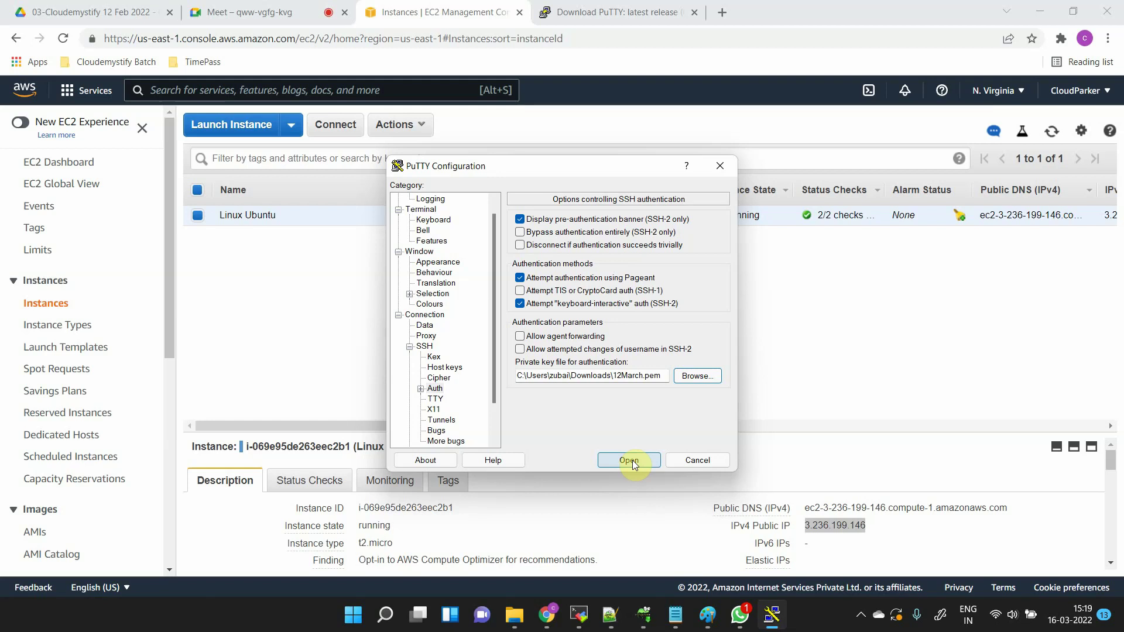
key(alt+Tab)
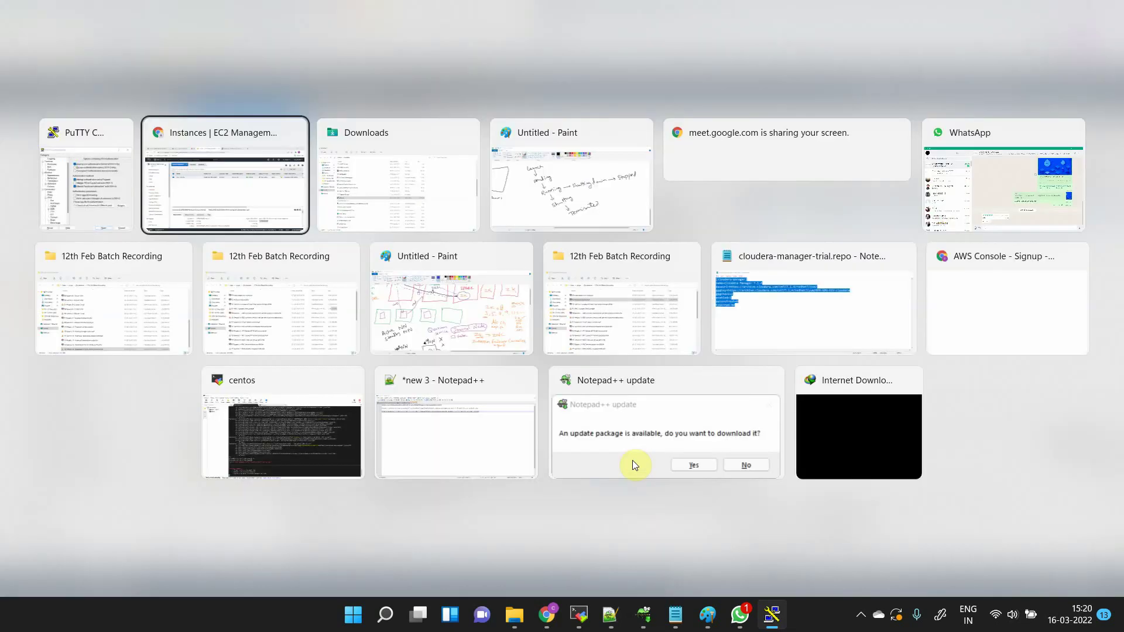
- Handwrite 'Created Keypair → Downloaded' in a blank area at the top of the whiteboard
key(Tab)
key(Tab)
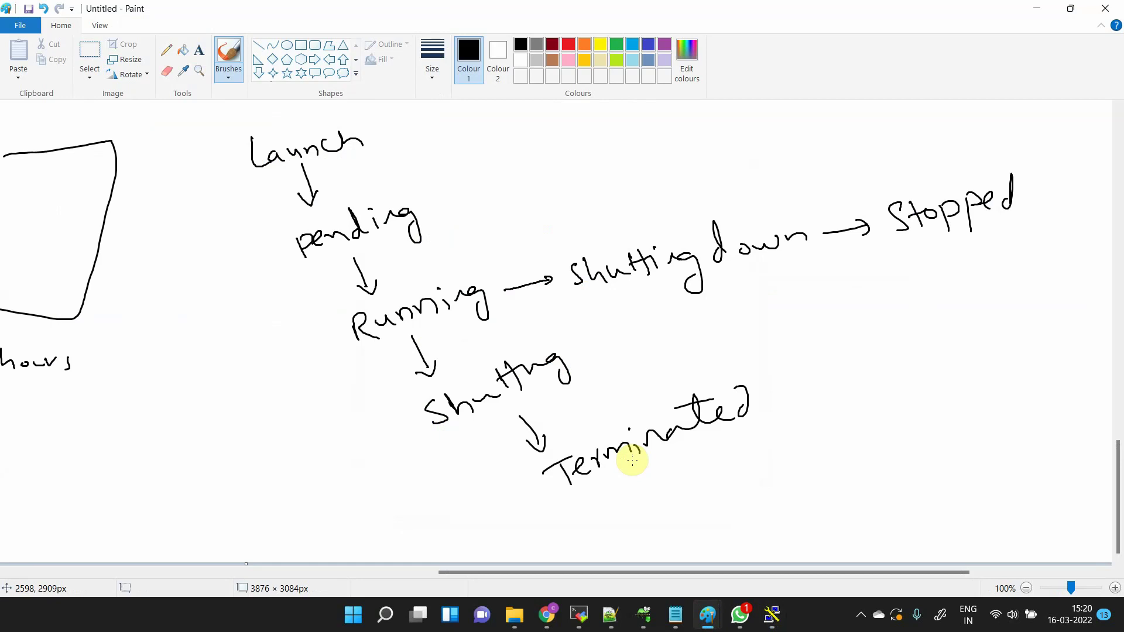
scroll(633, 460, up, 10)
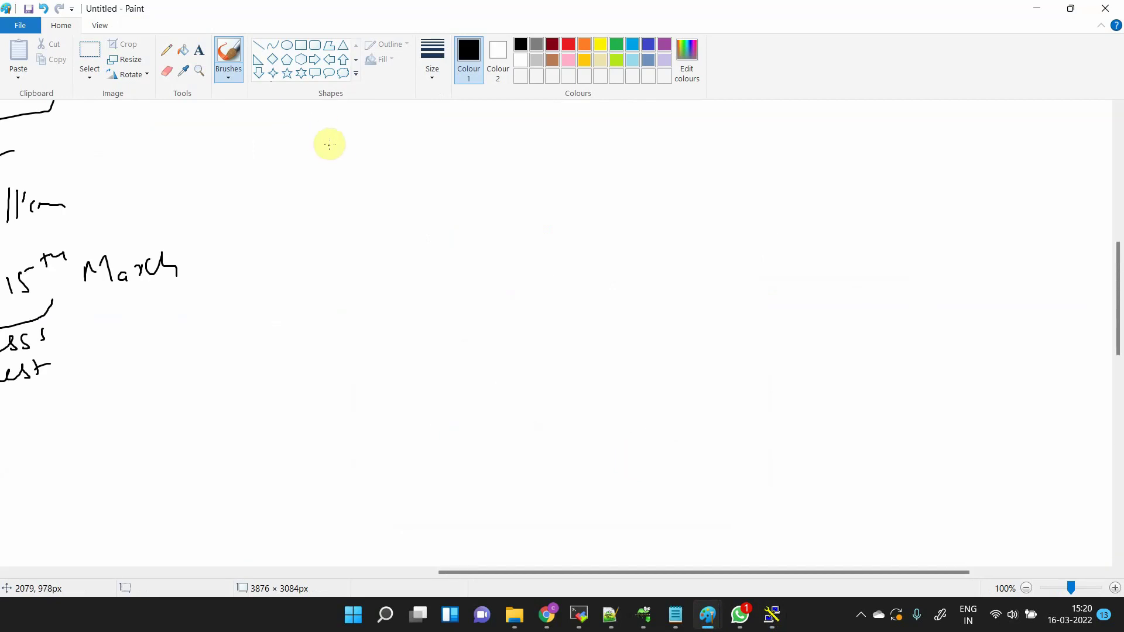
mouse_move(335, 123)
mouse_down()
mouse_move(349, 156)
mouse_move(357, 146)
mouse_up()
mouse_move(362, 141)
mouse_down()
mouse_move(401, 118)
mouse_move(461, 133)
mouse_move(501, 105)
mouse_move(599, 117)
mouse_move(616, 102)
mouse_up()
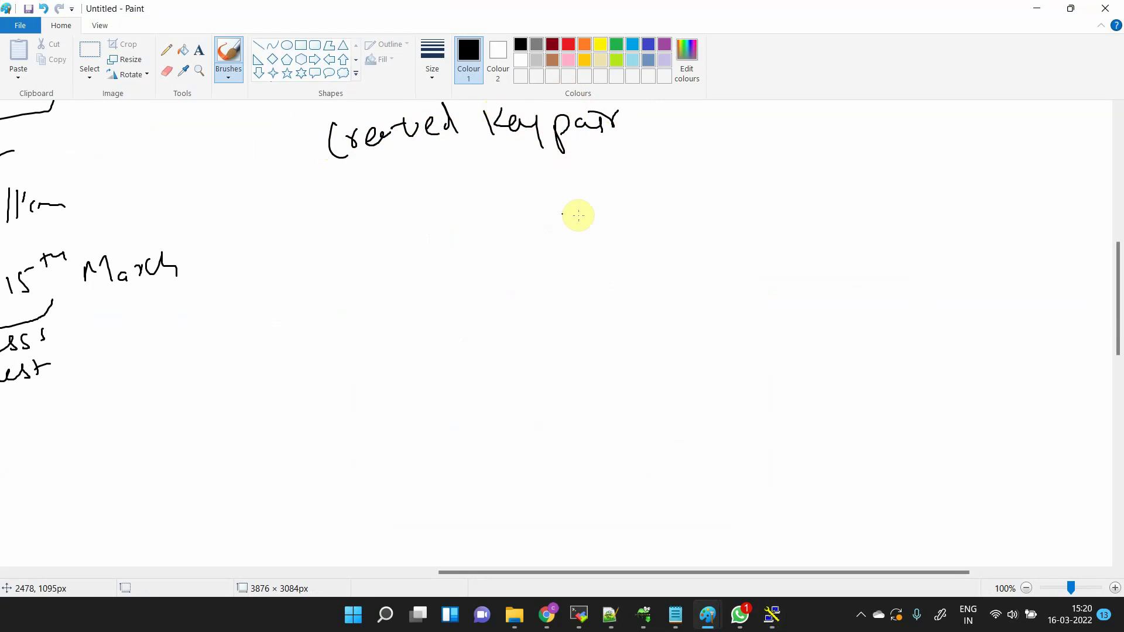
click(627, 126)
mouse_move(663, 123)
mouse_down()
mouse_move(702, 132)
mouse_move(744, 126)
mouse_move(747, 115)
mouse_move(833, 127)
mouse_move(848, 117)
mouse_move(703, 151)
mouse_move(709, 139)
mouse_move(684, 144)
mouse_up()
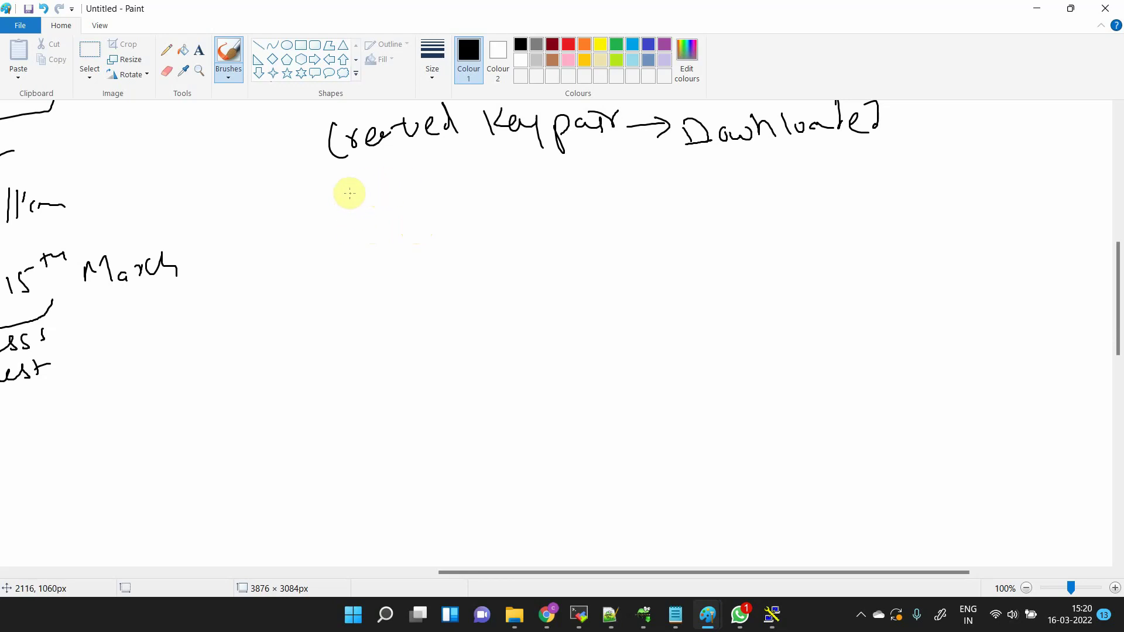
- Handwrite the headings 'windows' and 'Linux' side by side on the whiteboard
drag(350, 203, 360, 220)
drag(380, 209, 477, 196)
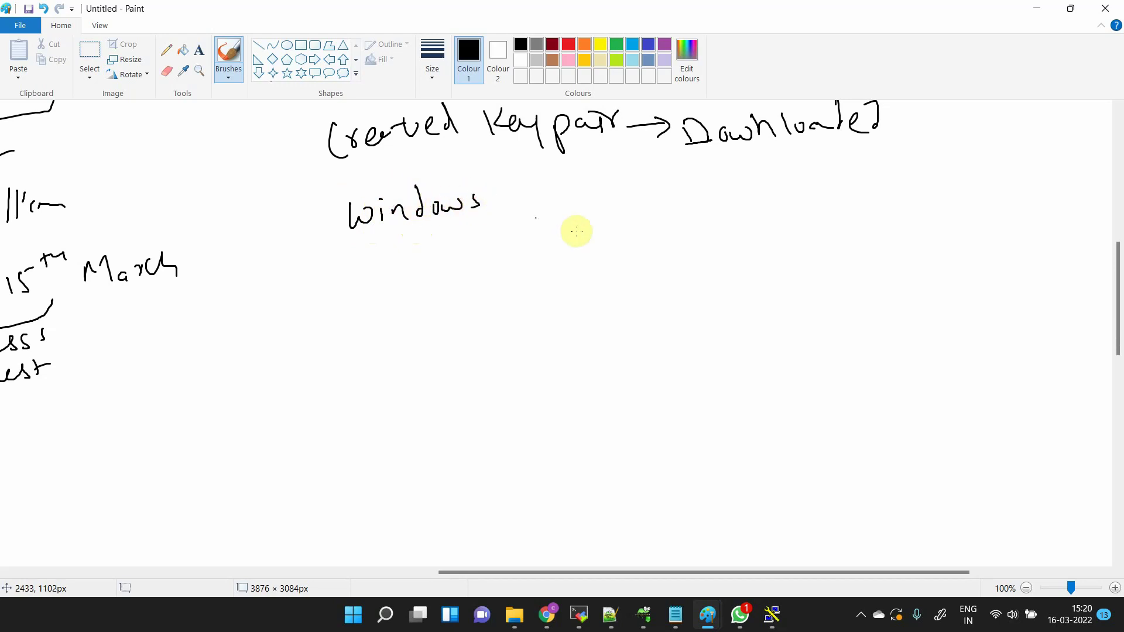
mouse_move(707, 188)
mouse_down()
mouse_move(785, 201)
mouse_move(821, 187)
mouse_move(803, 213)
mouse_up()
click(637, 201)
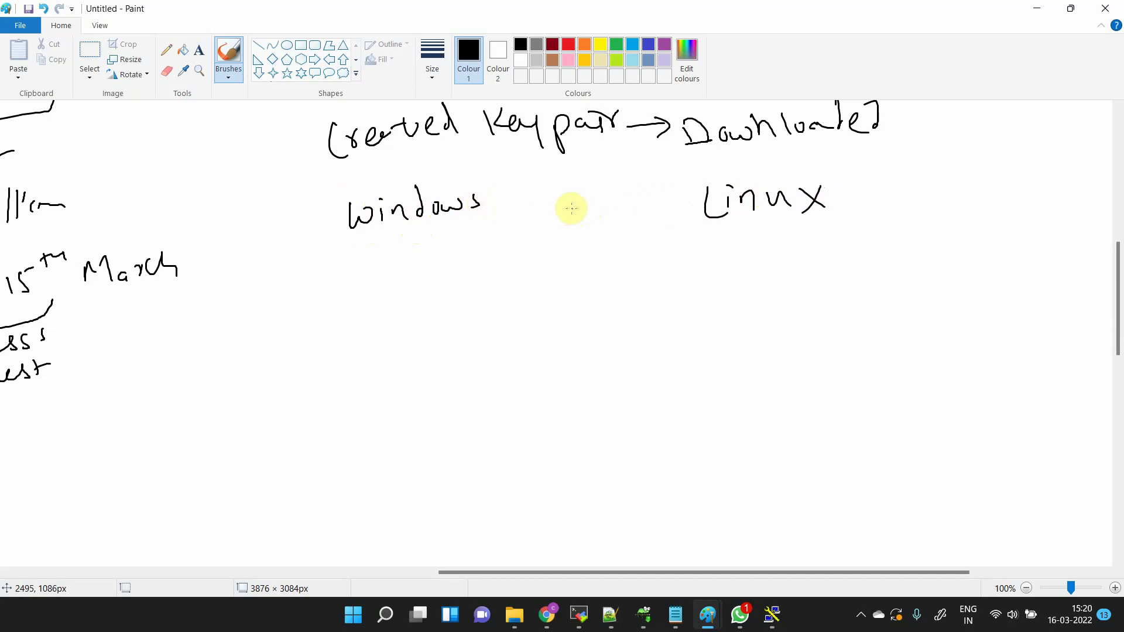
- Draw a box labelled 'putty' and note 'ipadd' and 'Keypair - pem' beside it
mouse_move(518, 266)
mouse_down()
mouse_move(535, 262)
mouse_move(544, 336)
mouse_move(521, 300)
mouse_up()
mouse_move(532, 360)
mouse_down()
mouse_move(529, 368)
mouse_move(557, 354)
mouse_move(577, 359)
mouse_move(566, 372)
mouse_up()
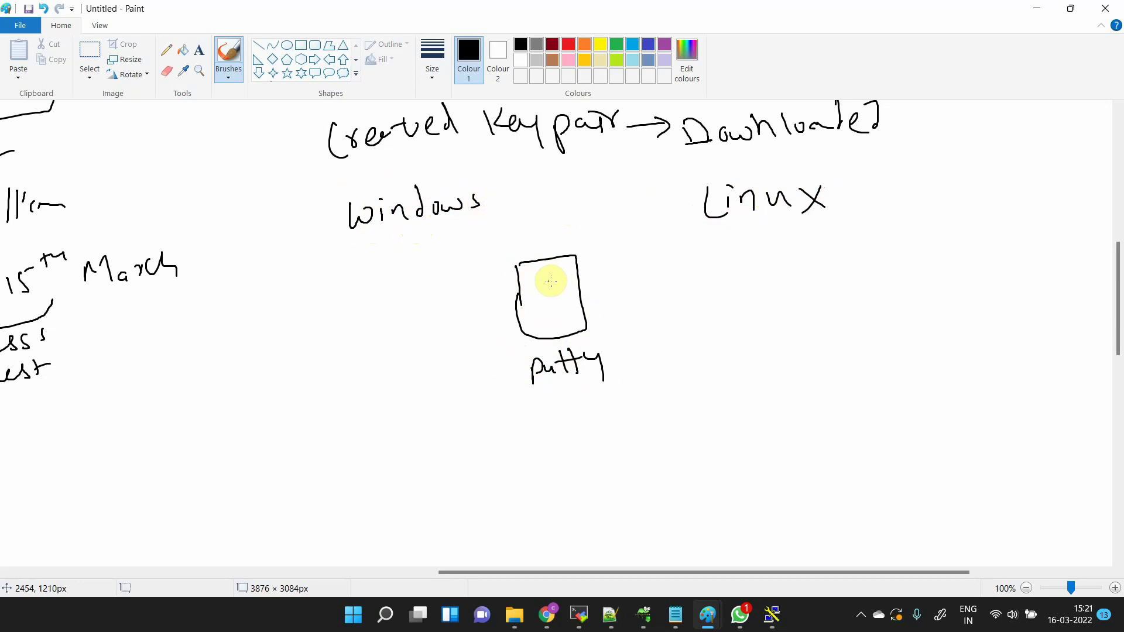
mouse_move(608, 267)
mouse_down()
mouse_move(667, 266)
mouse_move(679, 278)
mouse_up()
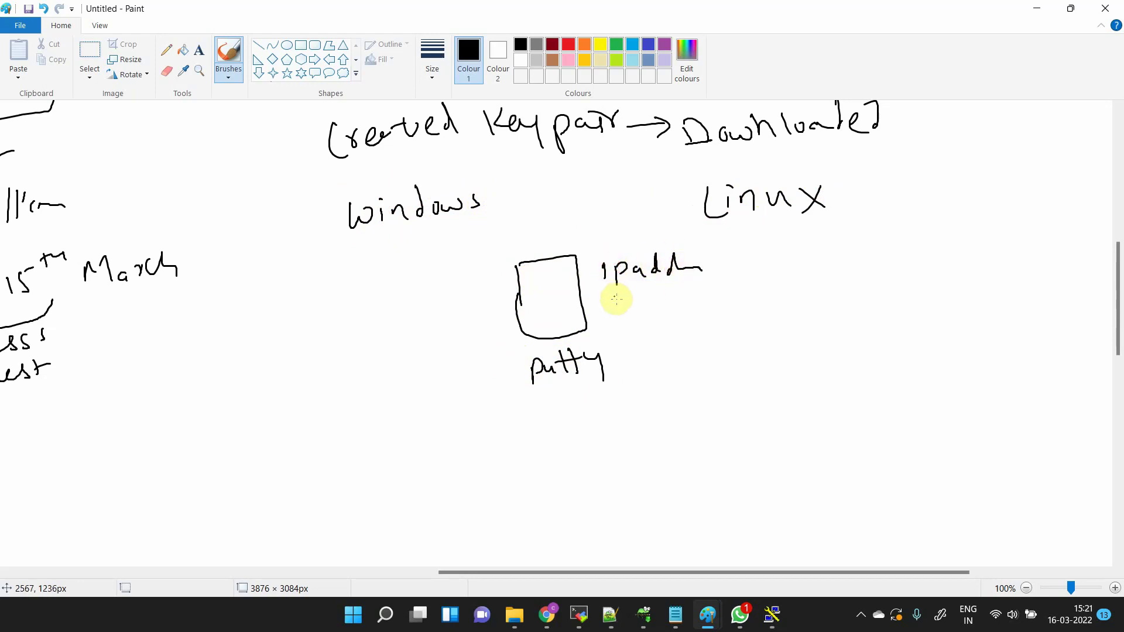
mouse_move(617, 304)
mouse_down()
mouse_move(667, 316)
mouse_move(739, 304)
mouse_up()
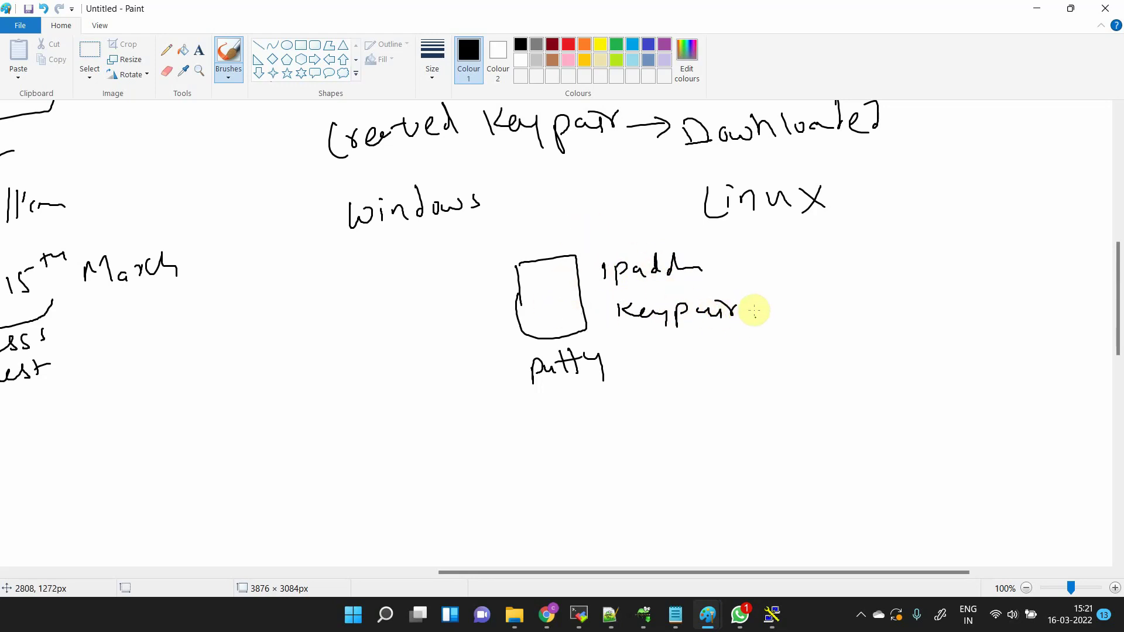
mouse_move(756, 311)
mouse_down()
mouse_move(812, 304)
mouse_move(843, 320)
mouse_up()
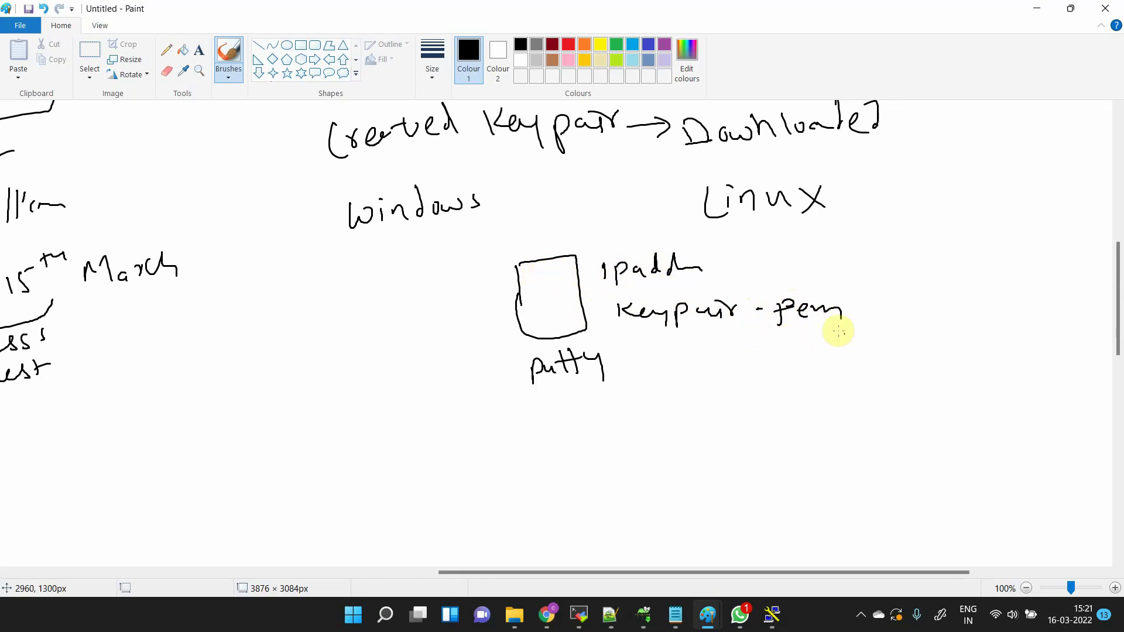
- Draw an arrow from pem to 'PPK', write 'puttygen' at right, then return to Chrome
mouse_move(824, 322)
mouse_down()
mouse_move(791, 386)
mouse_move(814, 394)
mouse_move(785, 450)
mouse_move(788, 438)
mouse_up()
mouse_move(808, 423)
mouse_down()
mouse_move(808, 452)
mouse_move(811, 438)
mouse_move(870, 450)
mouse_up()
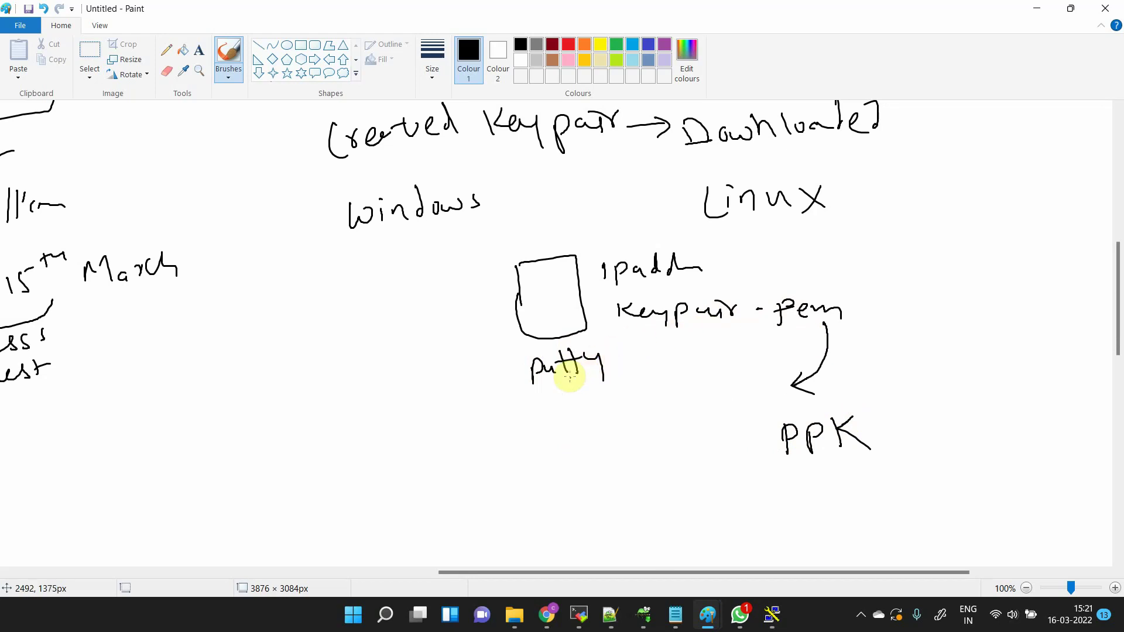
mouse_move(935, 246)
mouse_down()
mouse_move(978, 258)
mouse_move(1013, 239)
mouse_move(1026, 272)
mouse_move(1064, 254)
mouse_move(1109, 266)
mouse_up()
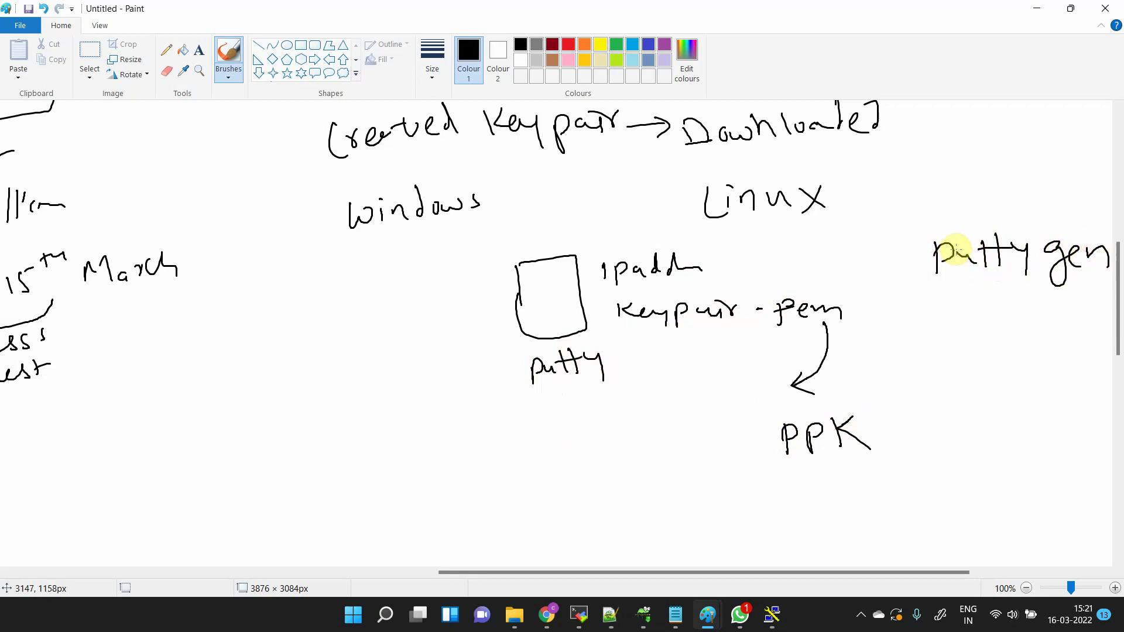
drag(962, 253, 954, 269)
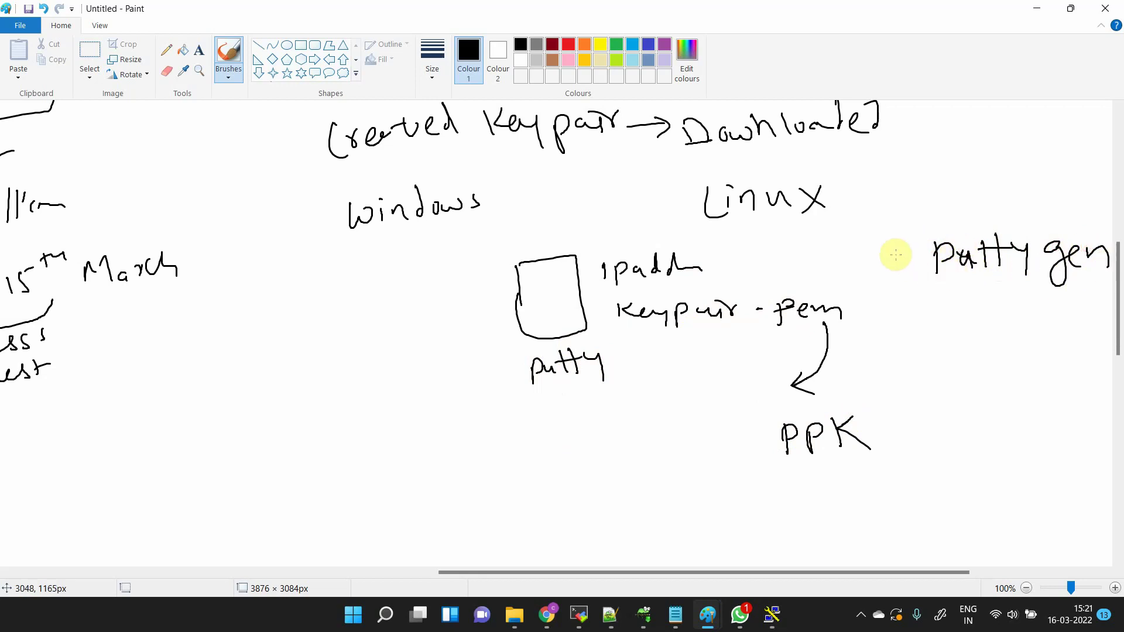
key(alt+Tab)
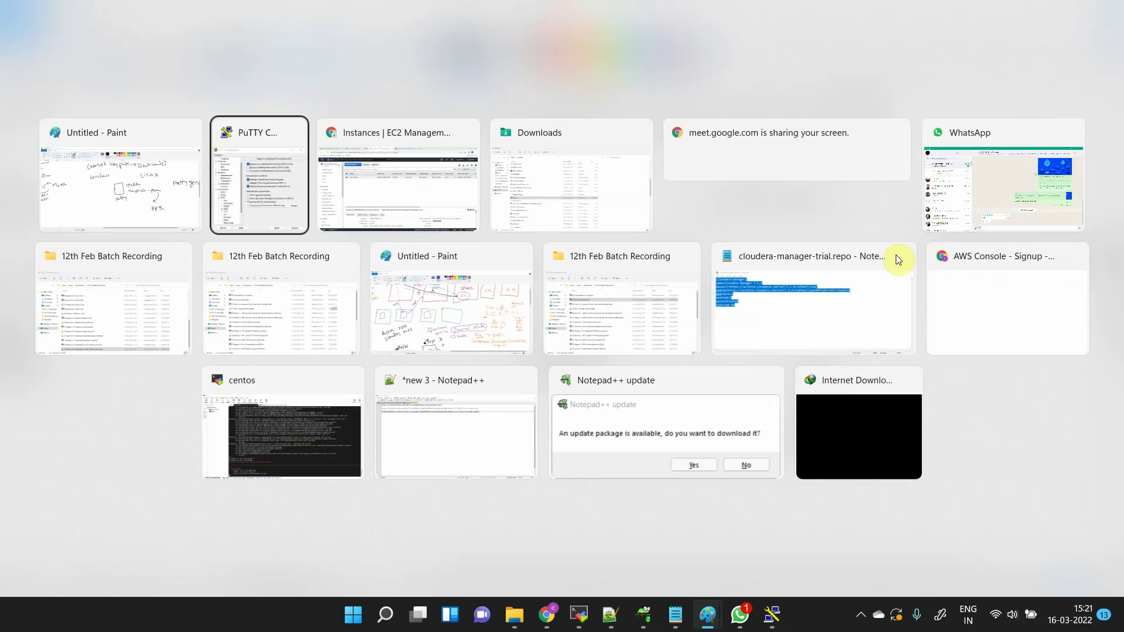
key(alt+Tab)
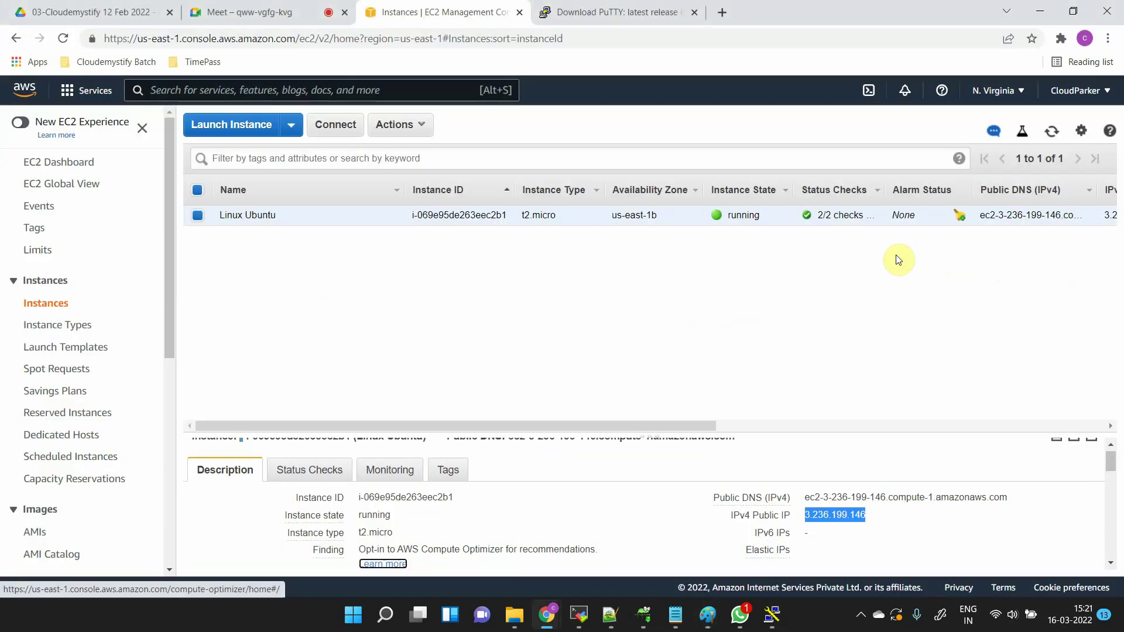
- Search the PuTTY download page for 'puttyge' and download puttygen.exe
key(ctrl+Tab)
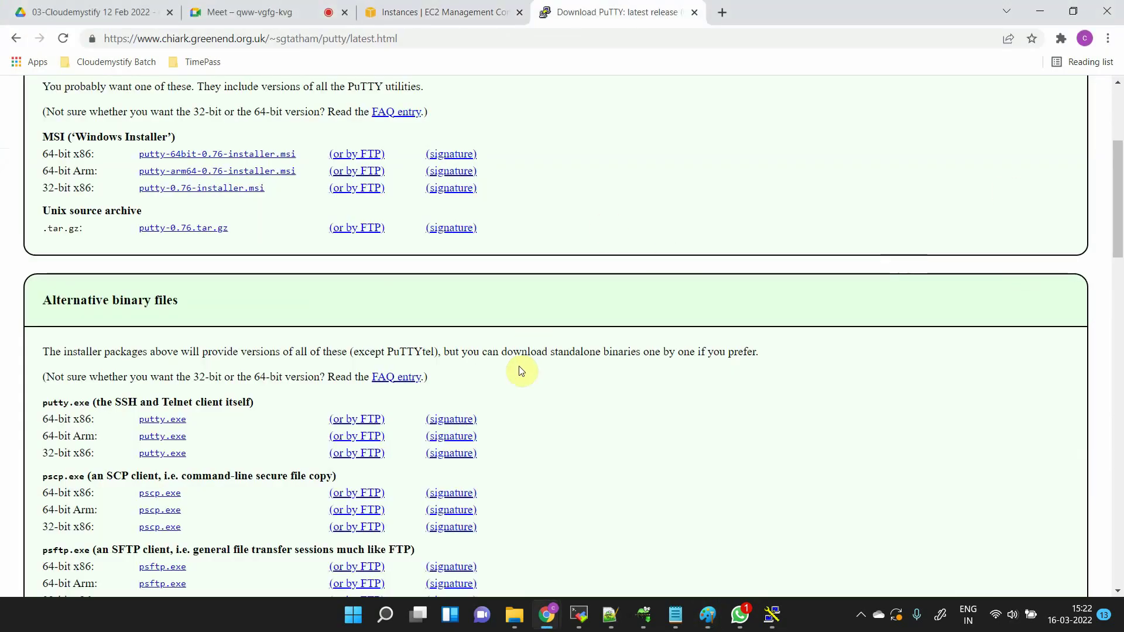
key(ctrl+f)
text(p)
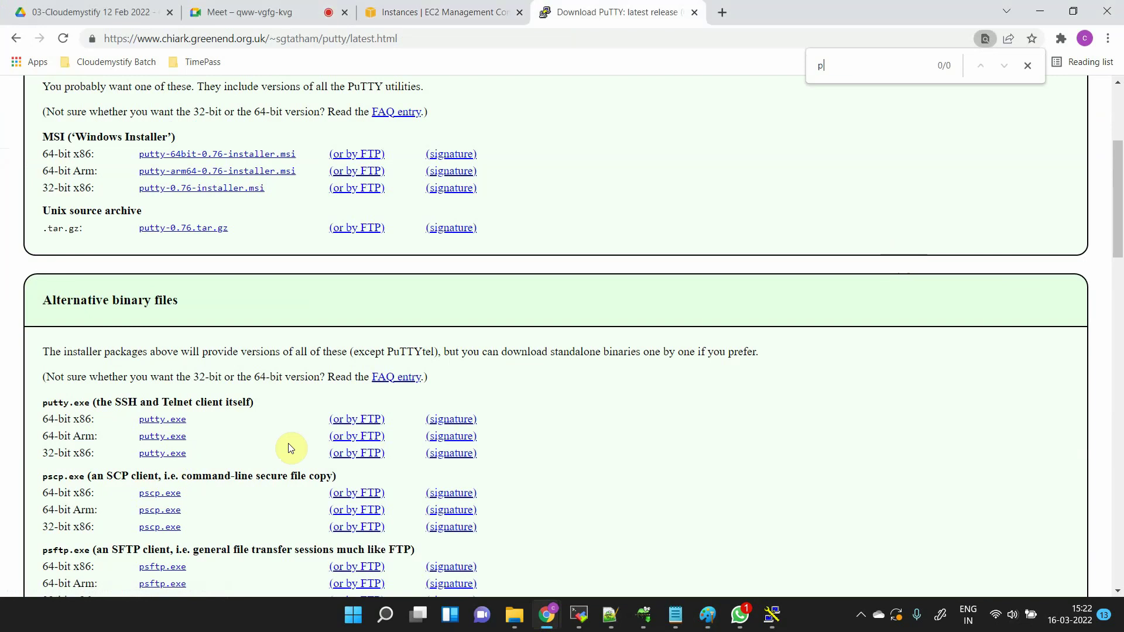
text(uttyge)
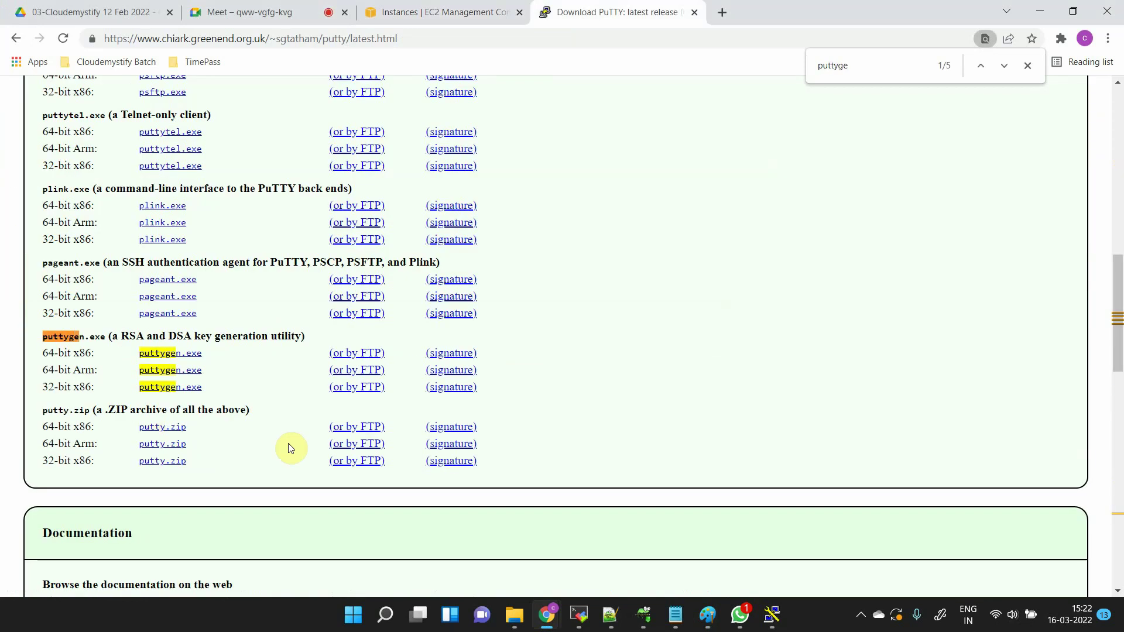
drag(55, 338, 120, 337)
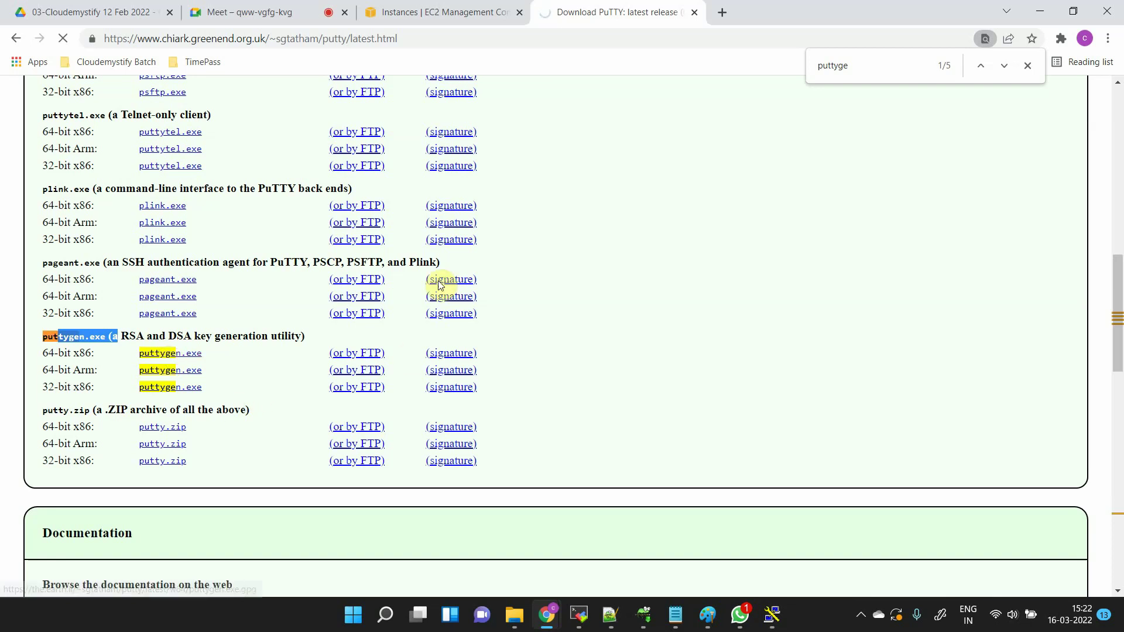
click(556, 368)
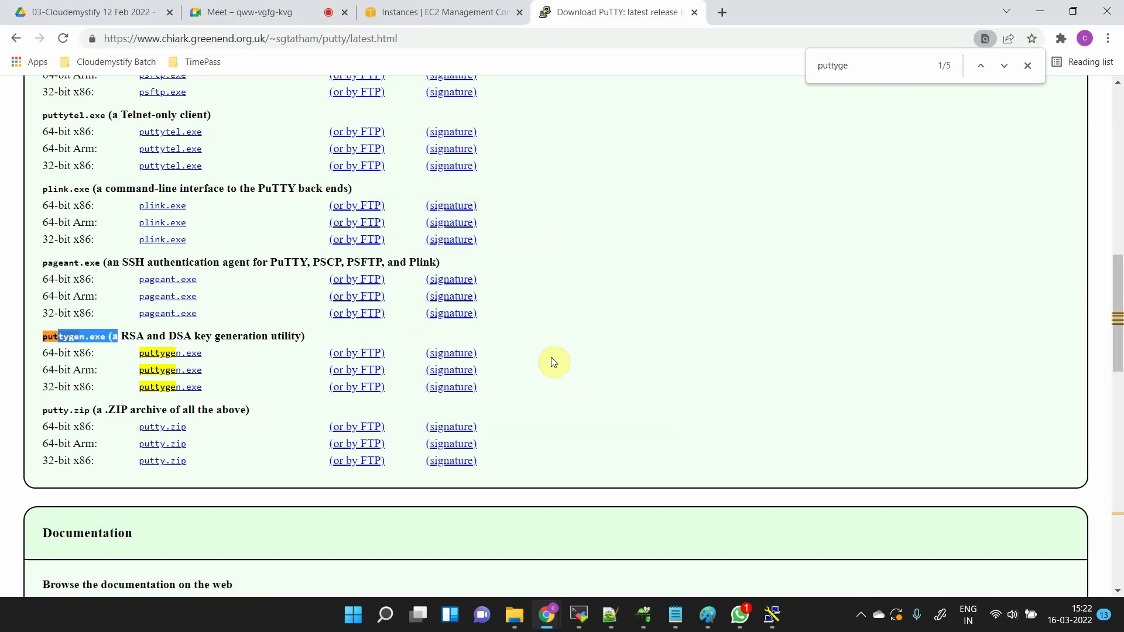
click(514, 613)
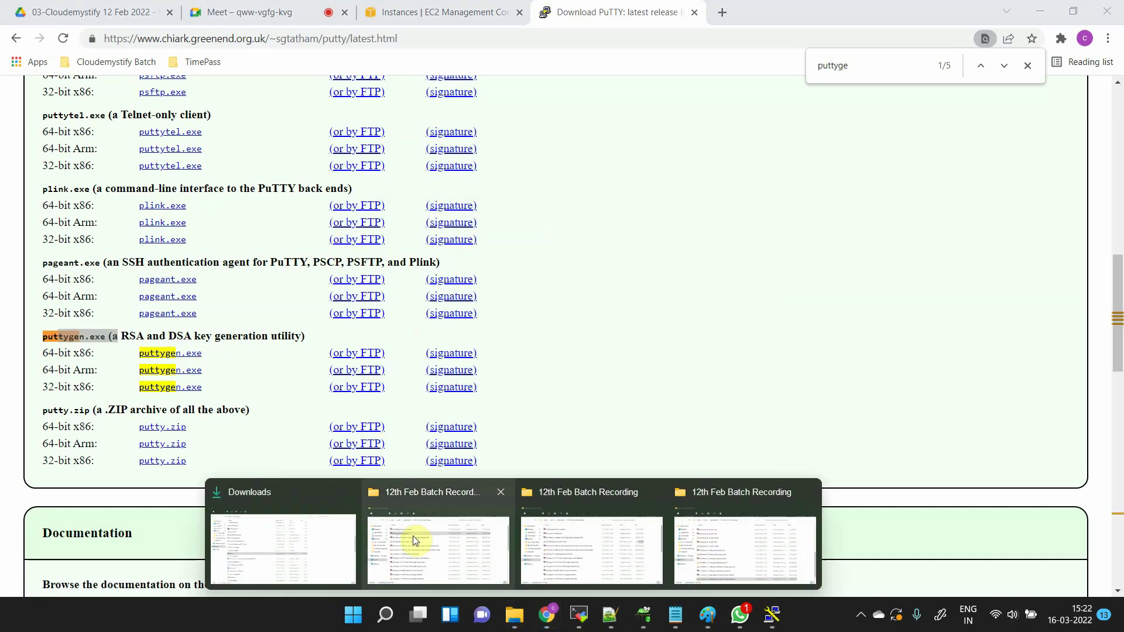
- Launch puttygen.exe from Downloads, then minimize Explorer, Chrome and Paint
click(296, 524)
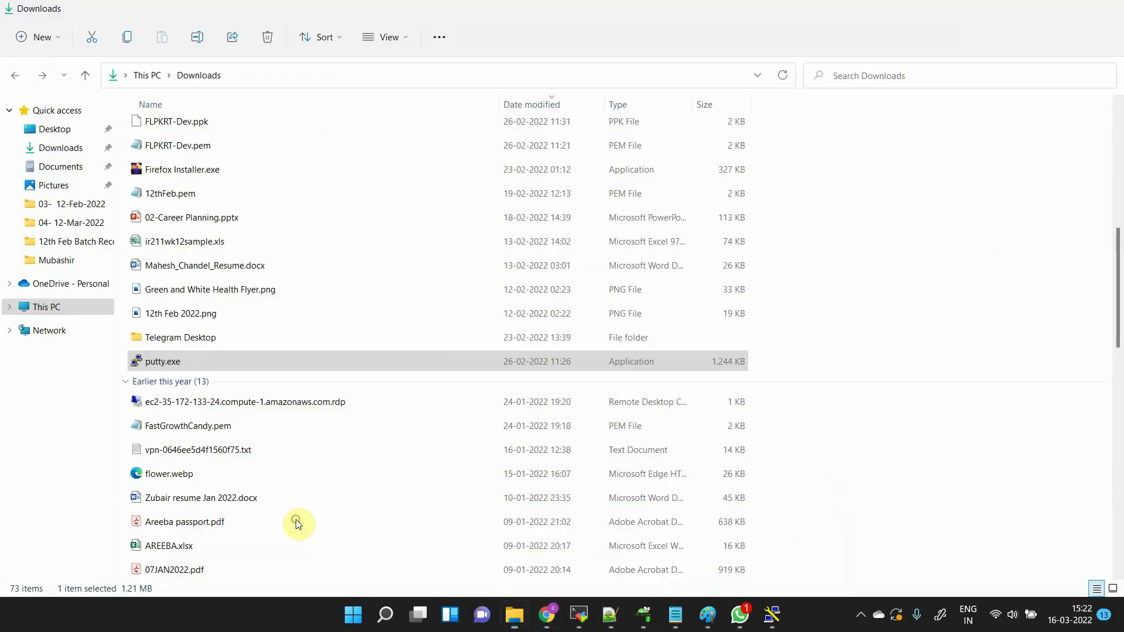
click(227, 310)
key(p)
key(p)
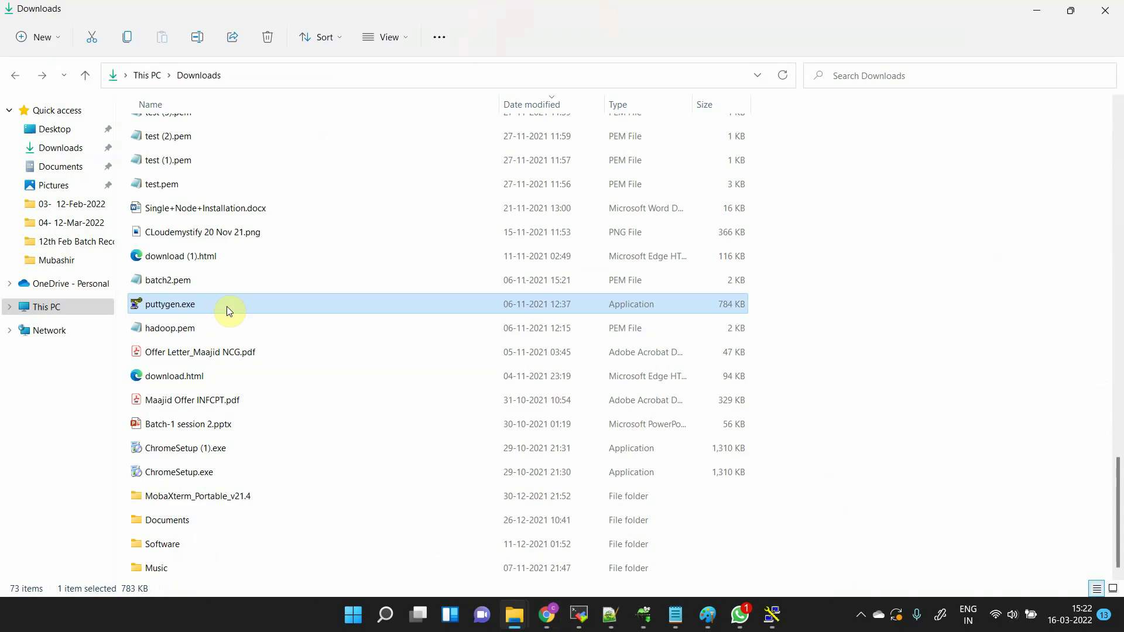
double_click(173, 310)
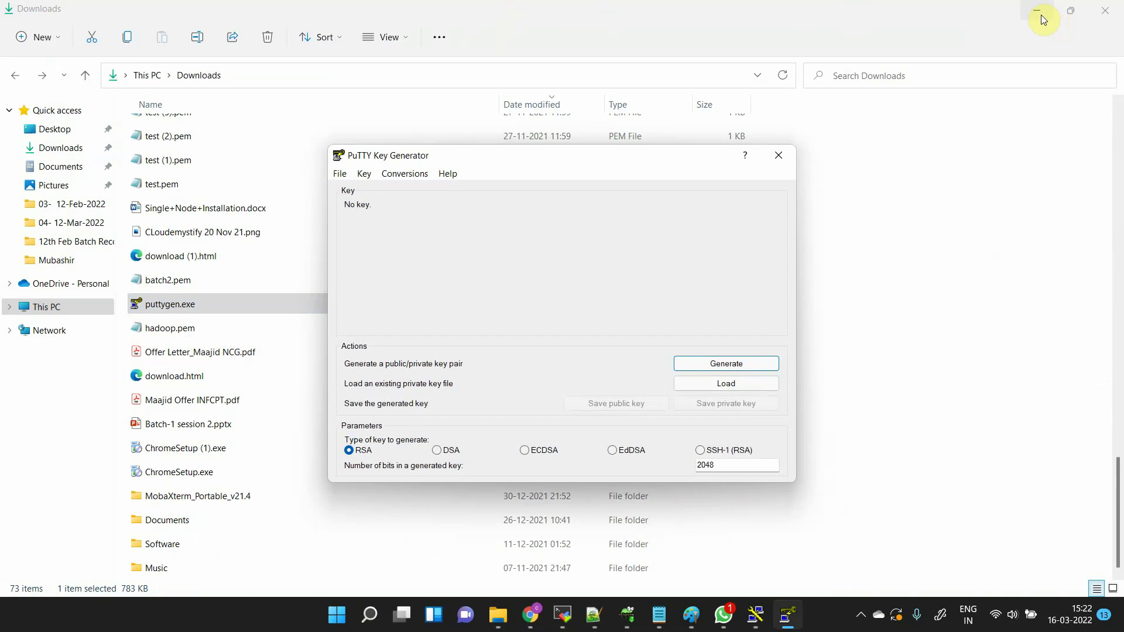
click(1041, 15)
click(1041, 15)
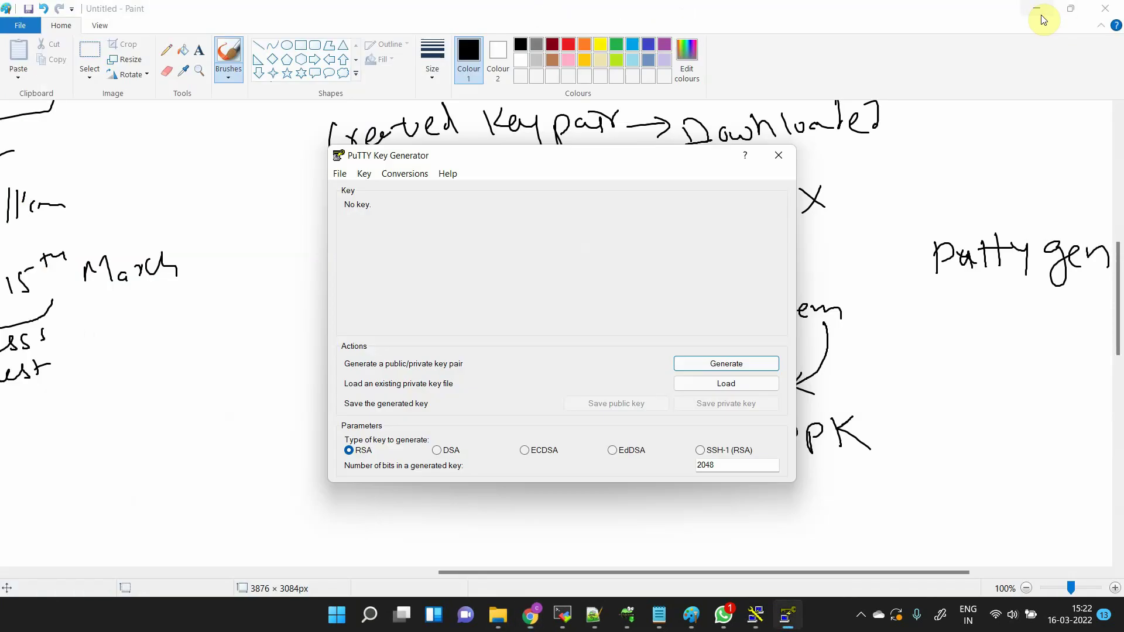
click(1041, 15)
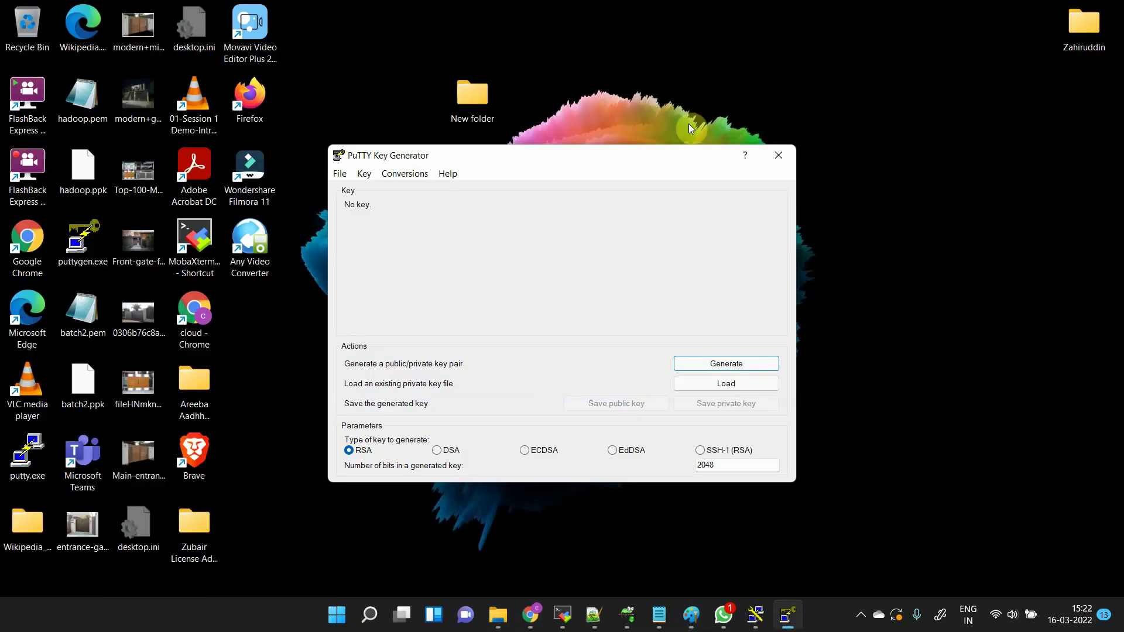
- Load 12March.pem into PuTTYgen, showing All Files, and dismiss the import notice
click(760, 388)
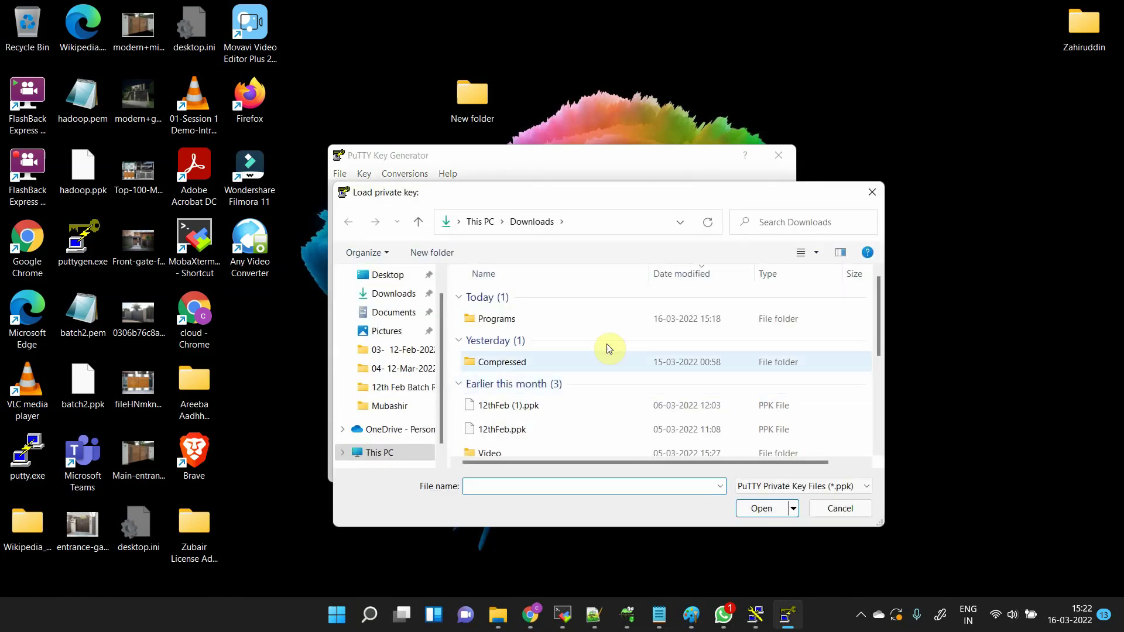
click(762, 486)
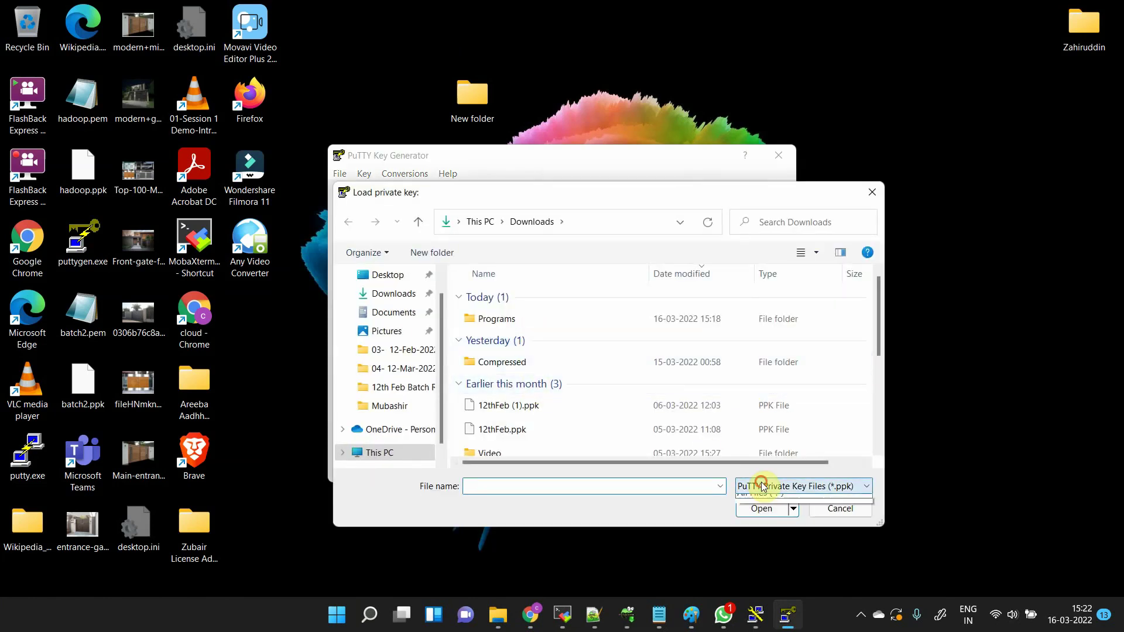
click(763, 514)
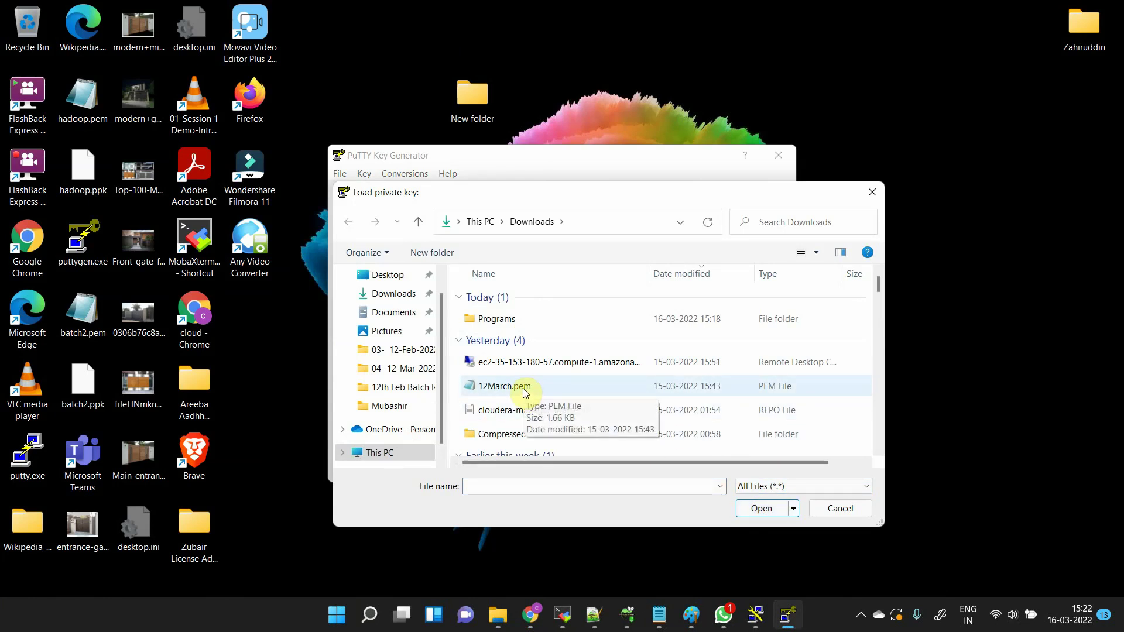
click(521, 388)
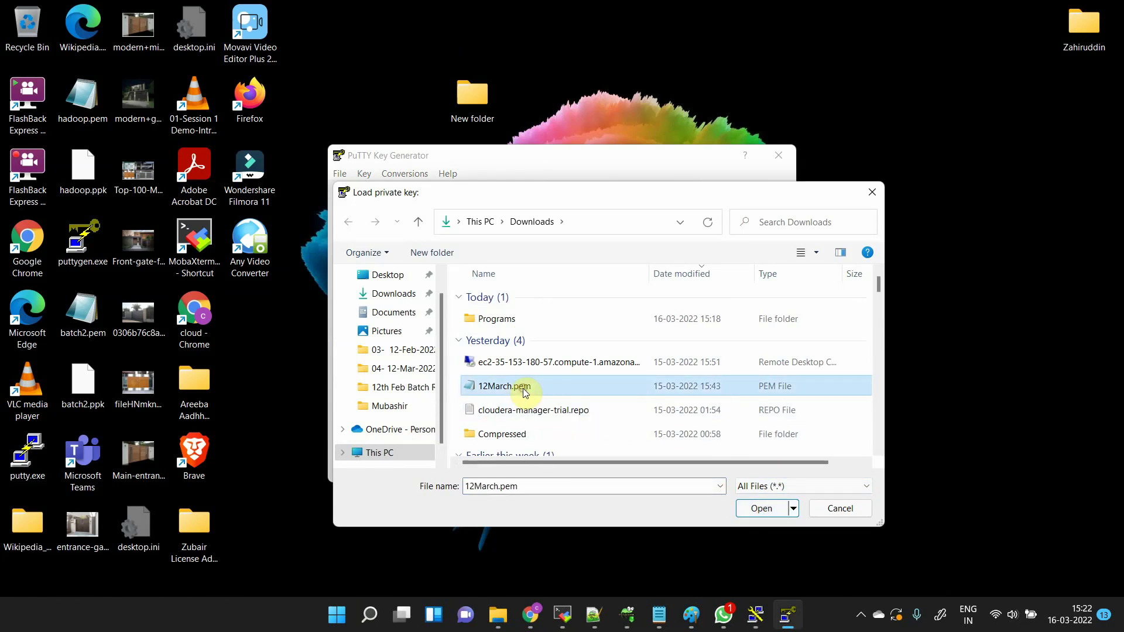
click(763, 508)
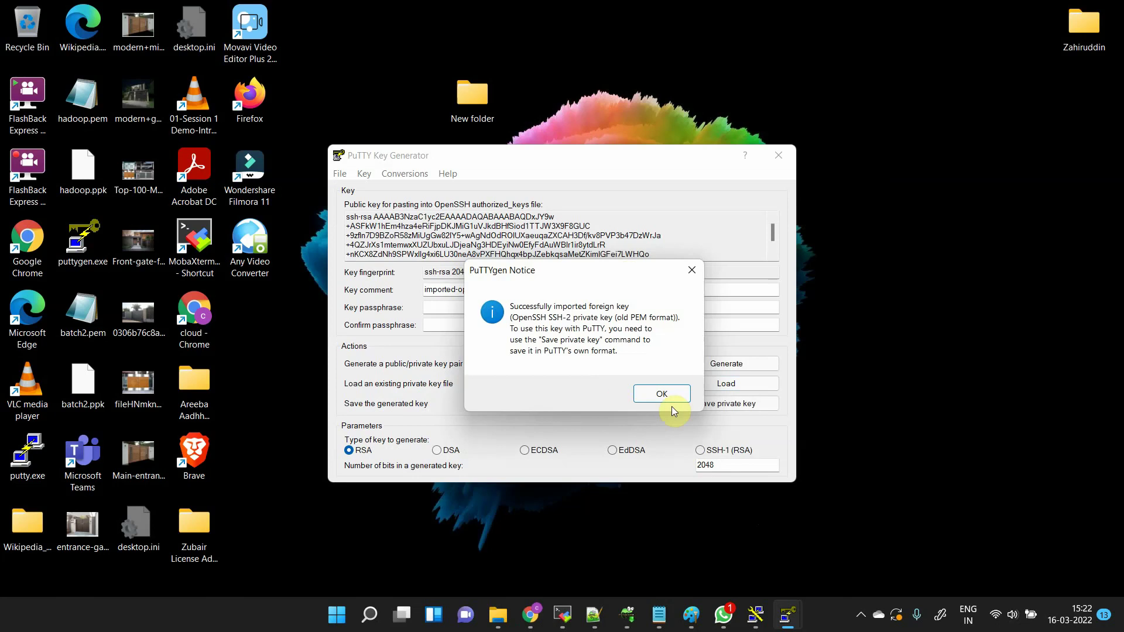
click(674, 394)
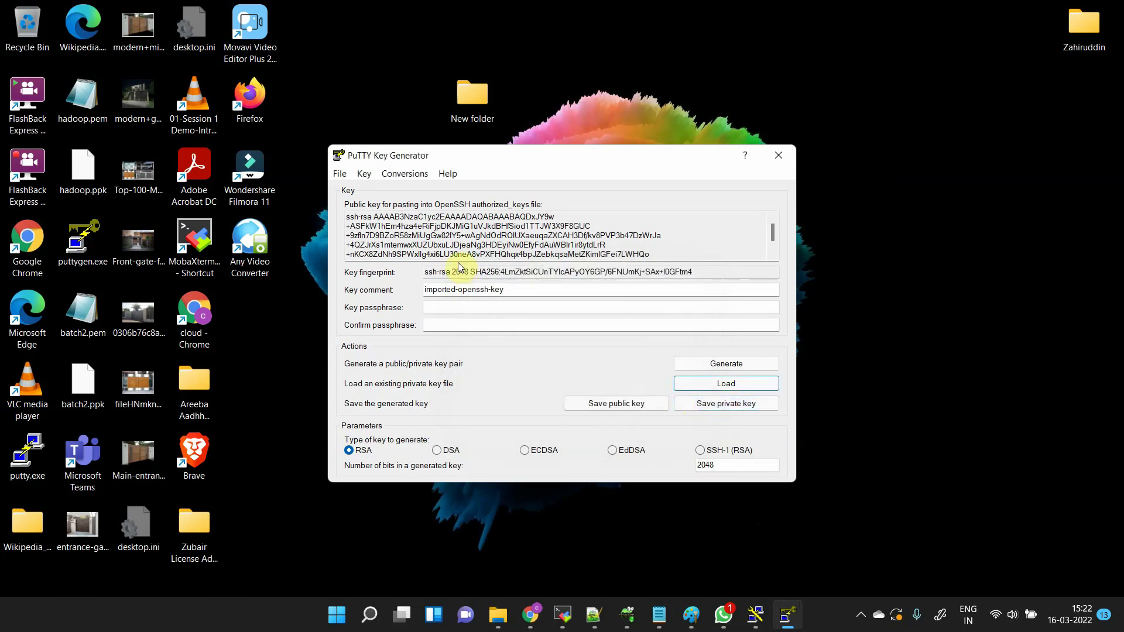
- Save the private key without a passphrase as 12March.ppk in Downloads
click(707, 408)
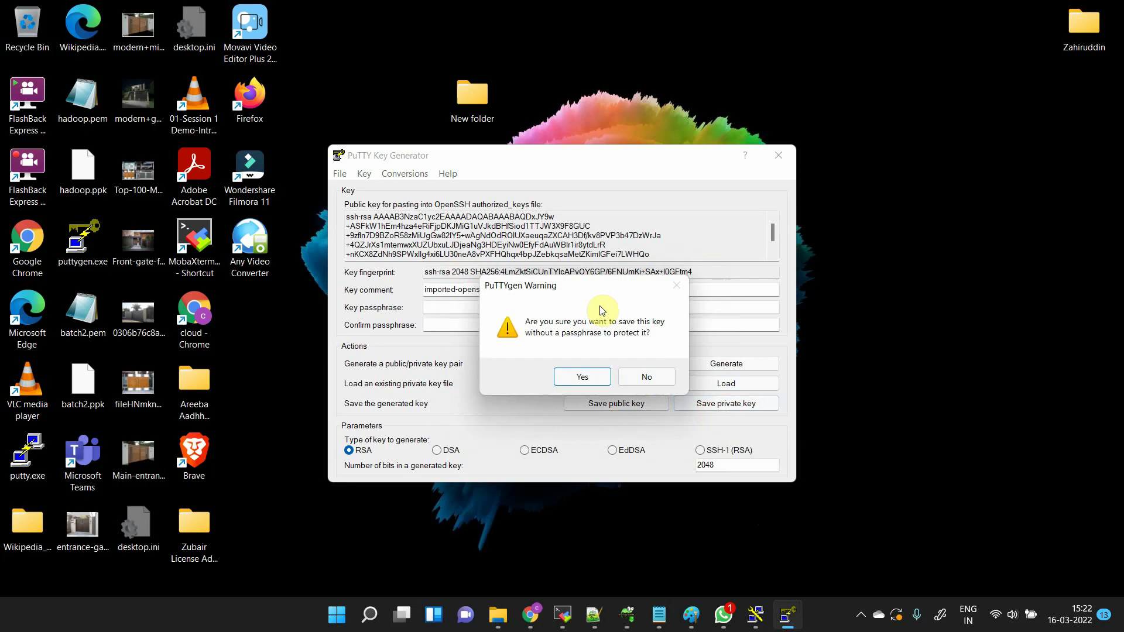
click(579, 377)
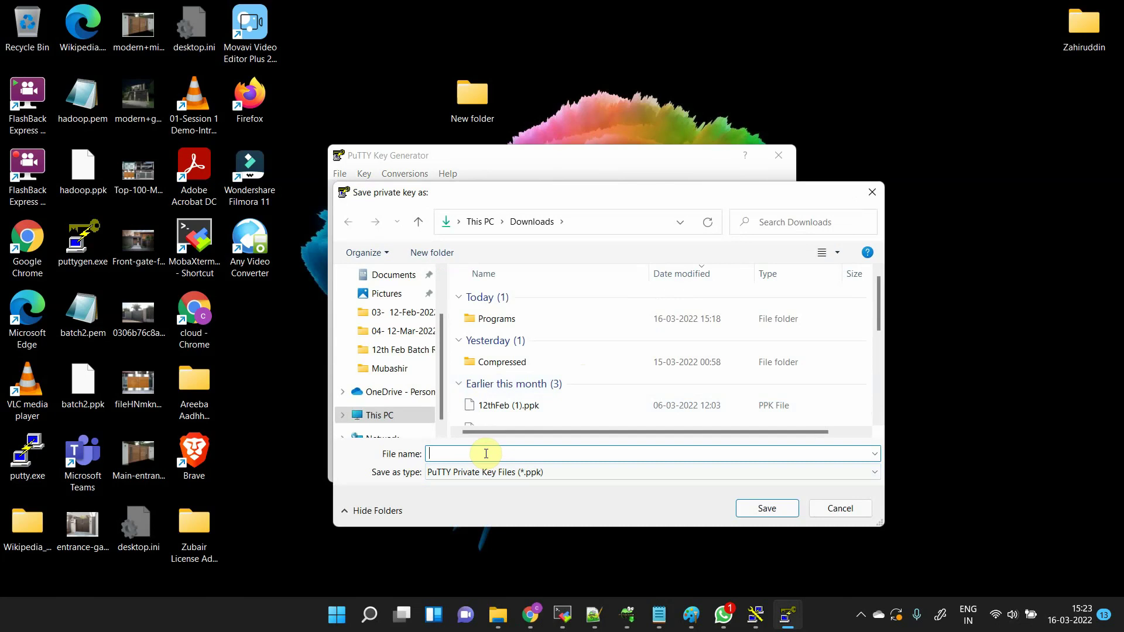
text(12)
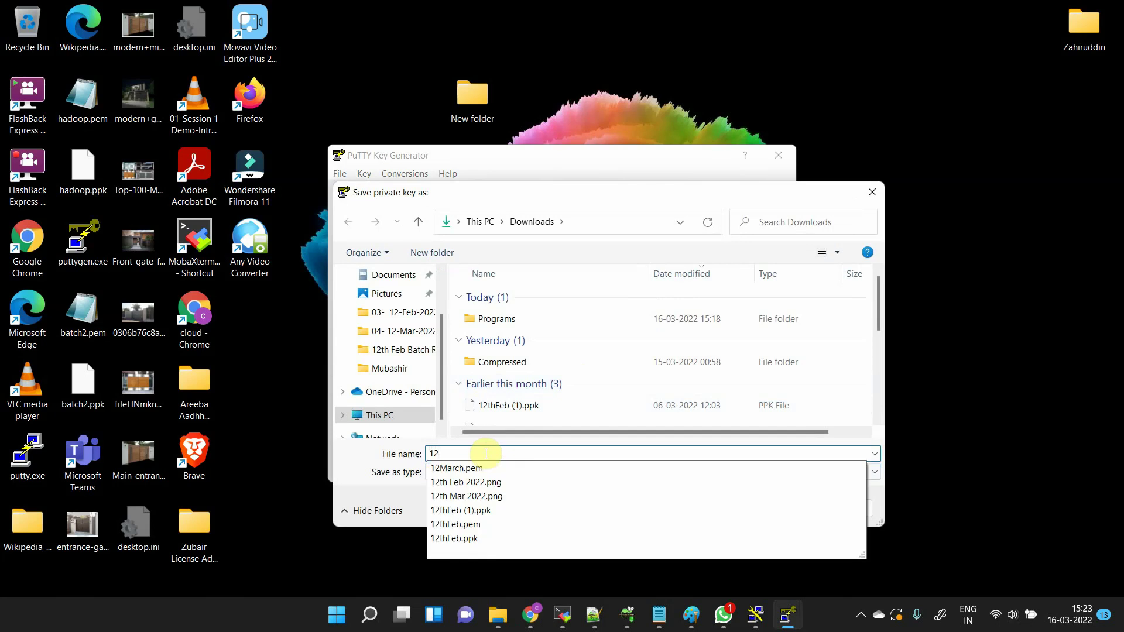
click(488, 472)
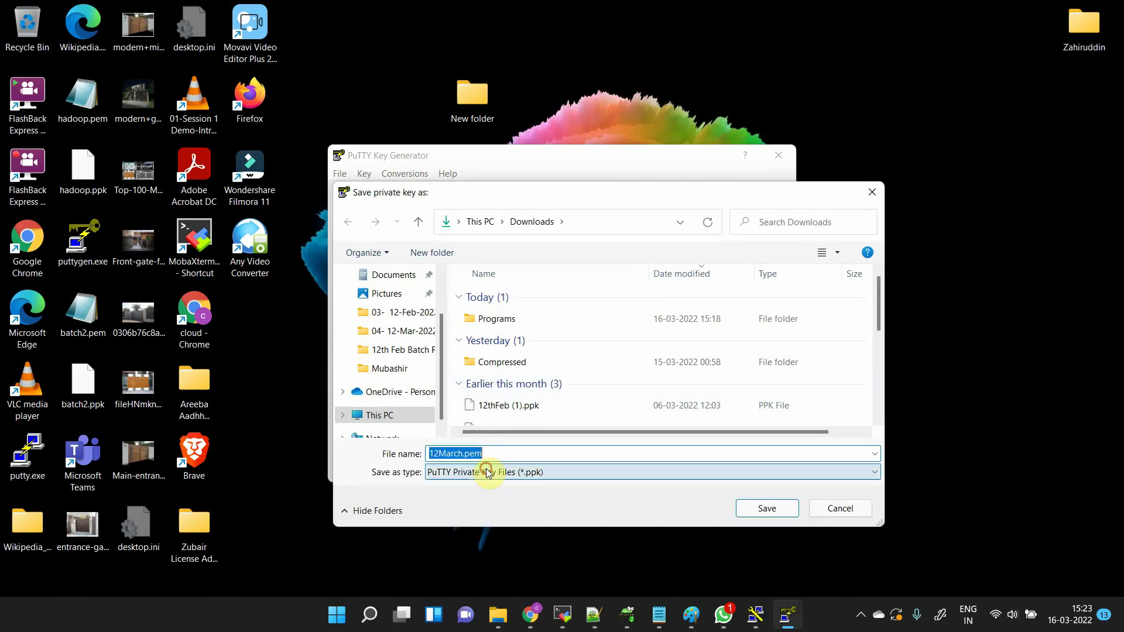
click(491, 470)
click(502, 457)
double_click(502, 457)
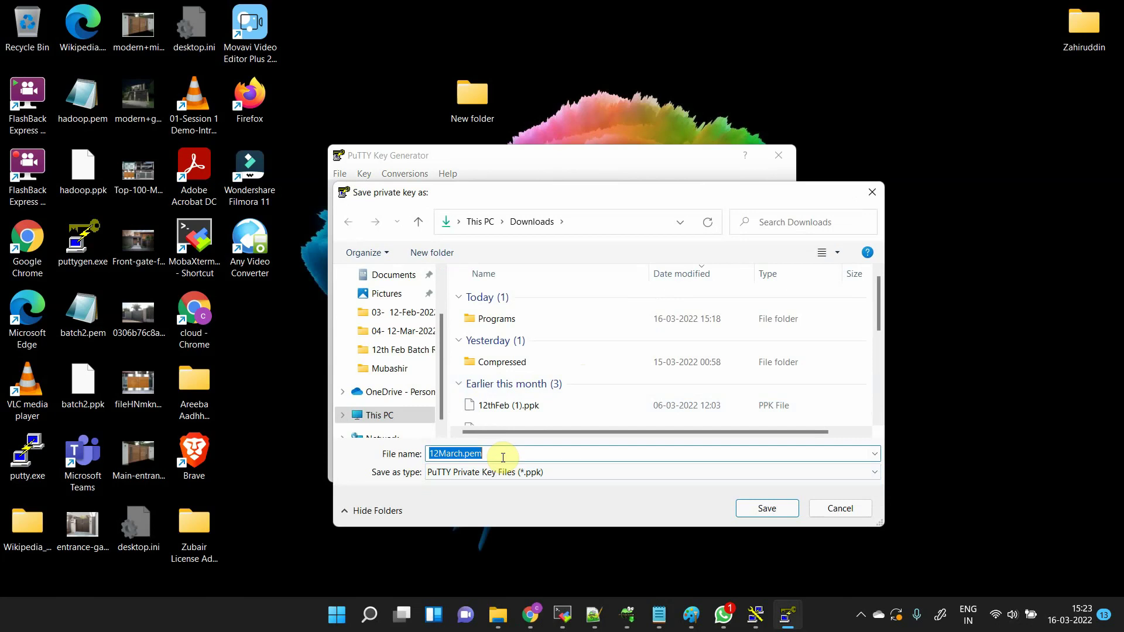
key(BackSpace)
key(BackSpace)
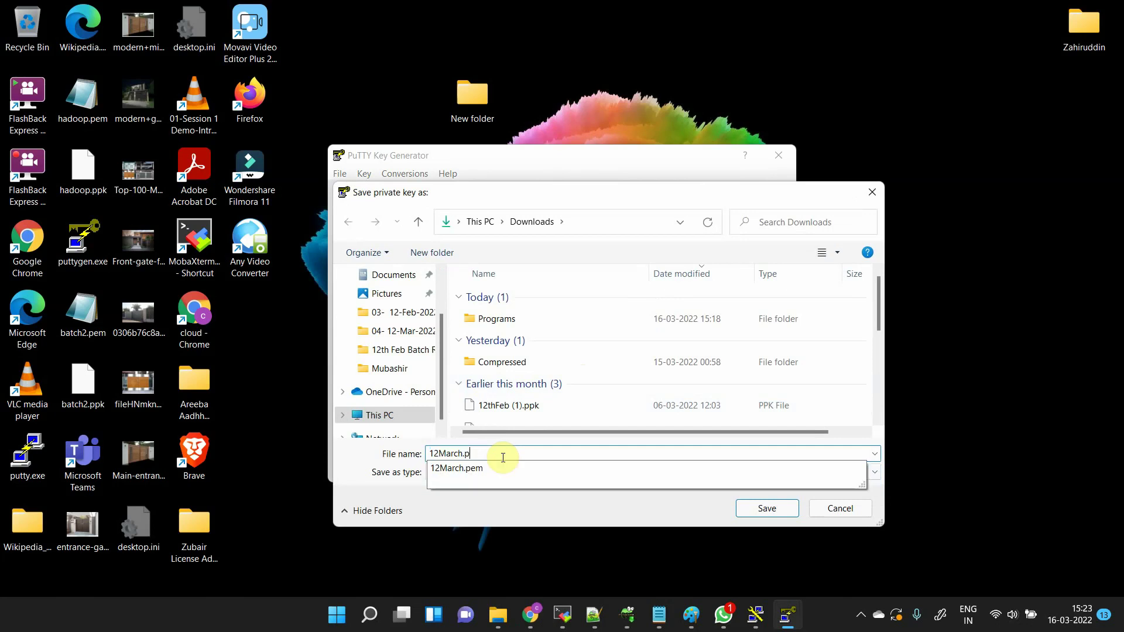
click(763, 509)
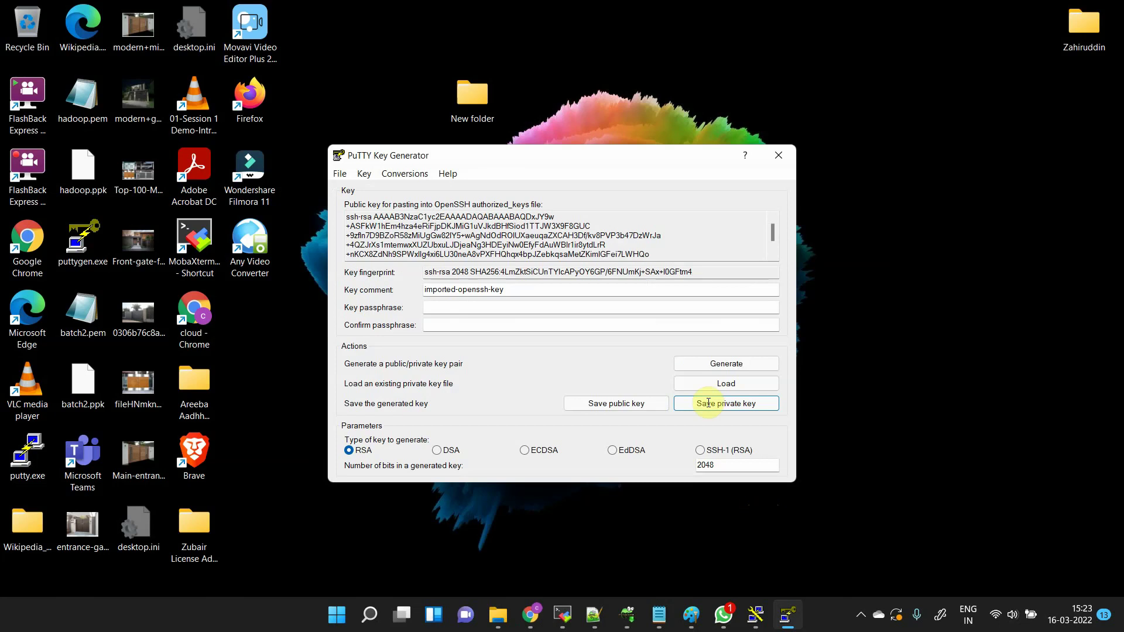
- Close PuTTYgen and check that 12March.ppk sits beside 12March.pem in Downloads
click(781, 149)
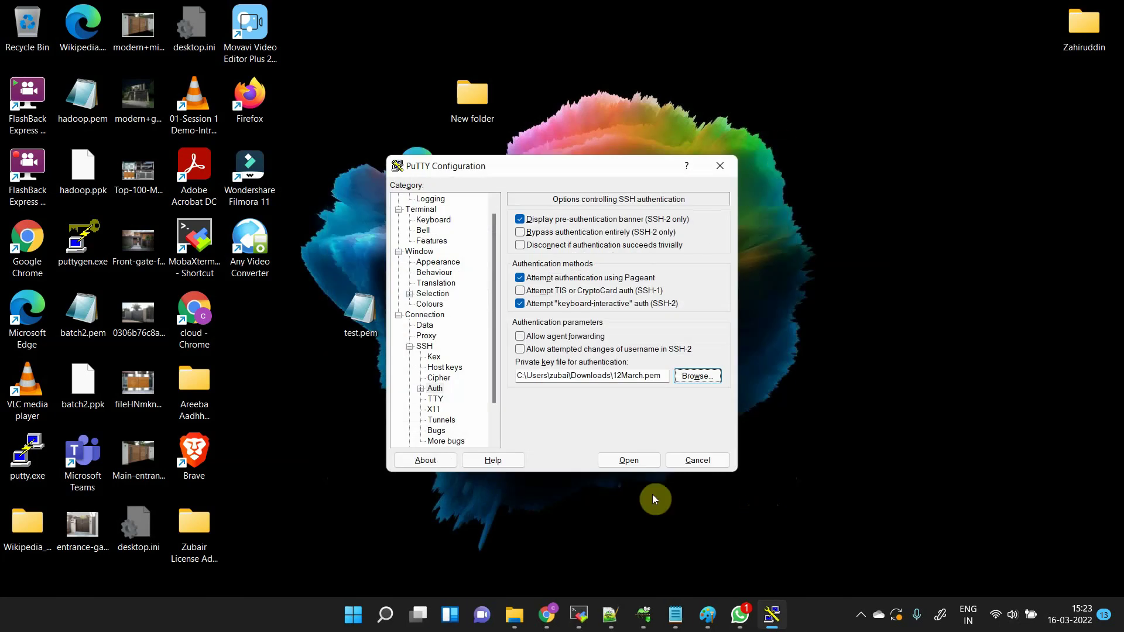
mouse_move(524, 626)
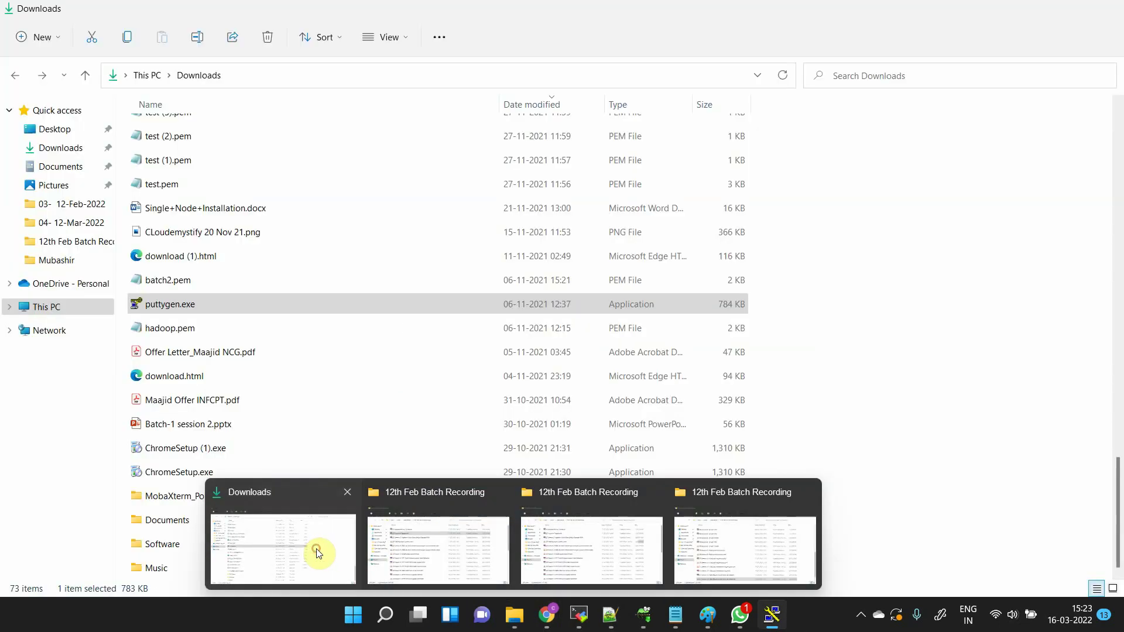
click(318, 553)
scroll(340, 160, up, 15)
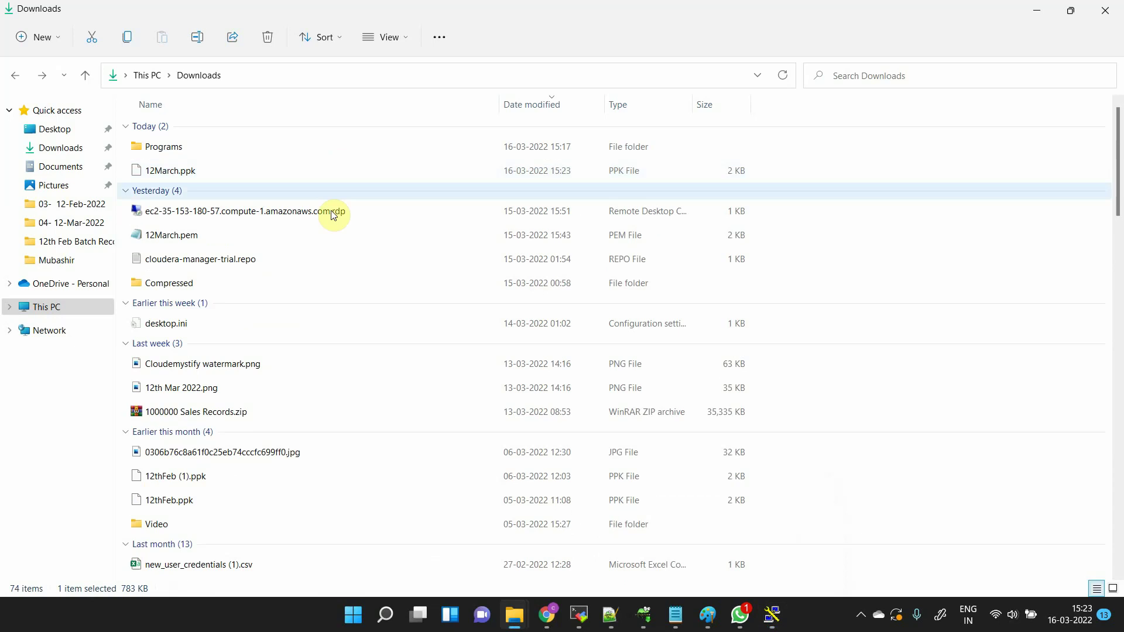
click(178, 170)
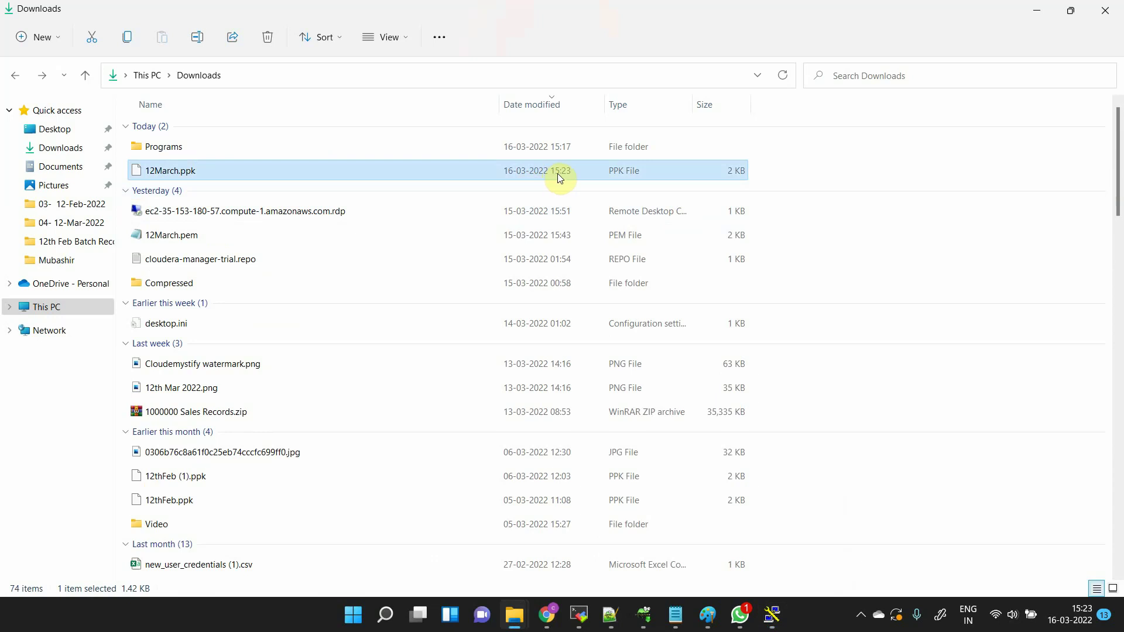
click(189, 176)
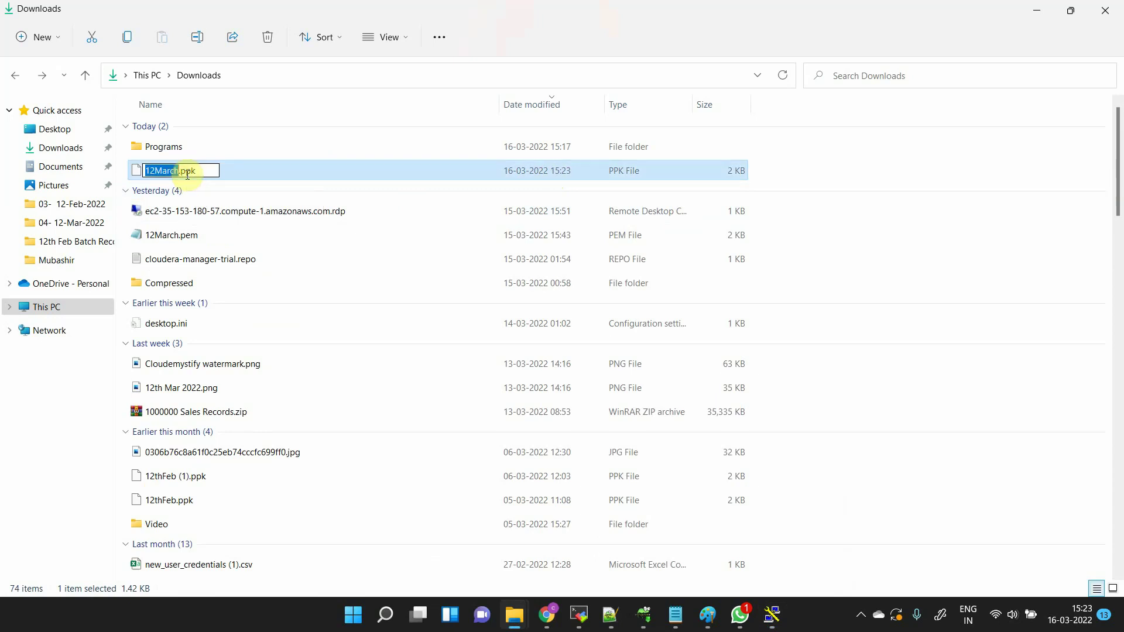
click(202, 240)
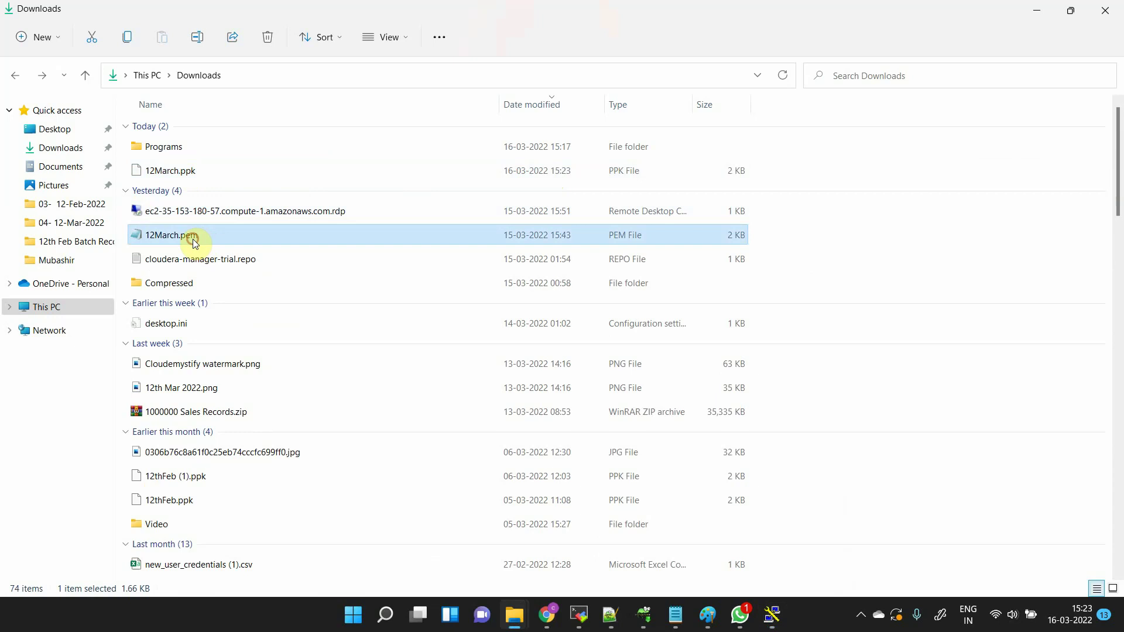
click(192, 237)
click(231, 237)
key(alt+Tab)
key(alt+Tab)
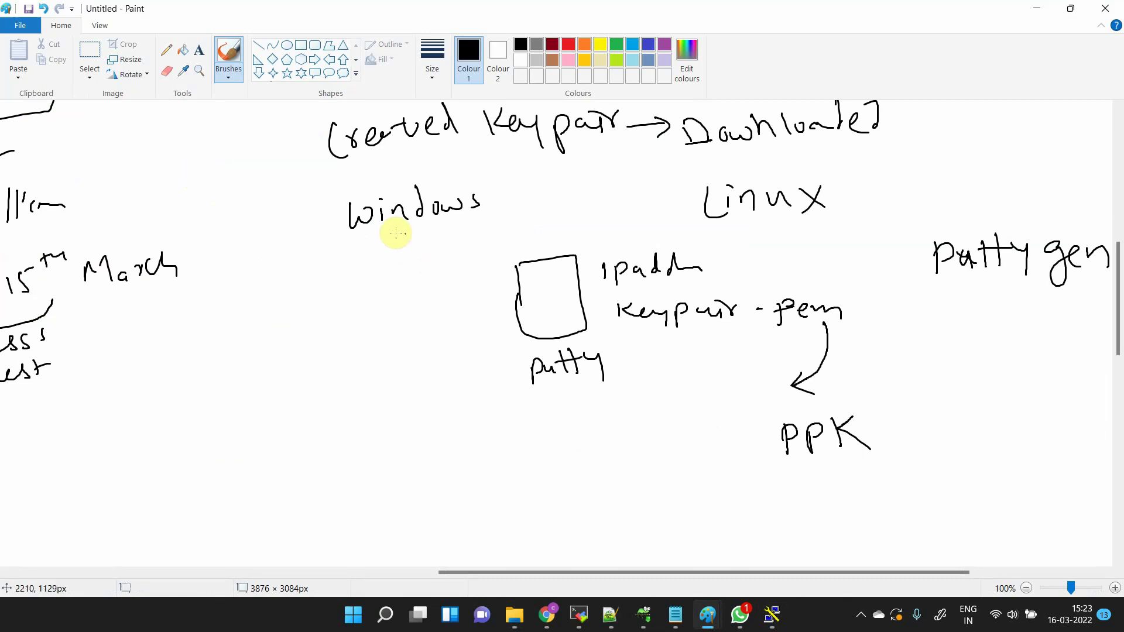
- Draw an arrow from Windows down to 'PPK', then an arrow from PPK into the putty box
mouse_move(373, 237)
mouse_down()
mouse_move(375, 263)
mouse_move(386, 255)
mouse_up()
drag(349, 290, 351, 314)
drag(349, 290, 364, 310)
drag(363, 293, 364, 305)
drag(376, 284, 385, 307)
mouse_move(393, 285)
mouse_down()
mouse_move(412, 300)
mouse_move(502, 291)
mouse_move(491, 281)
mouse_move(503, 290)
mouse_up()
drag(503, 291, 483, 305)
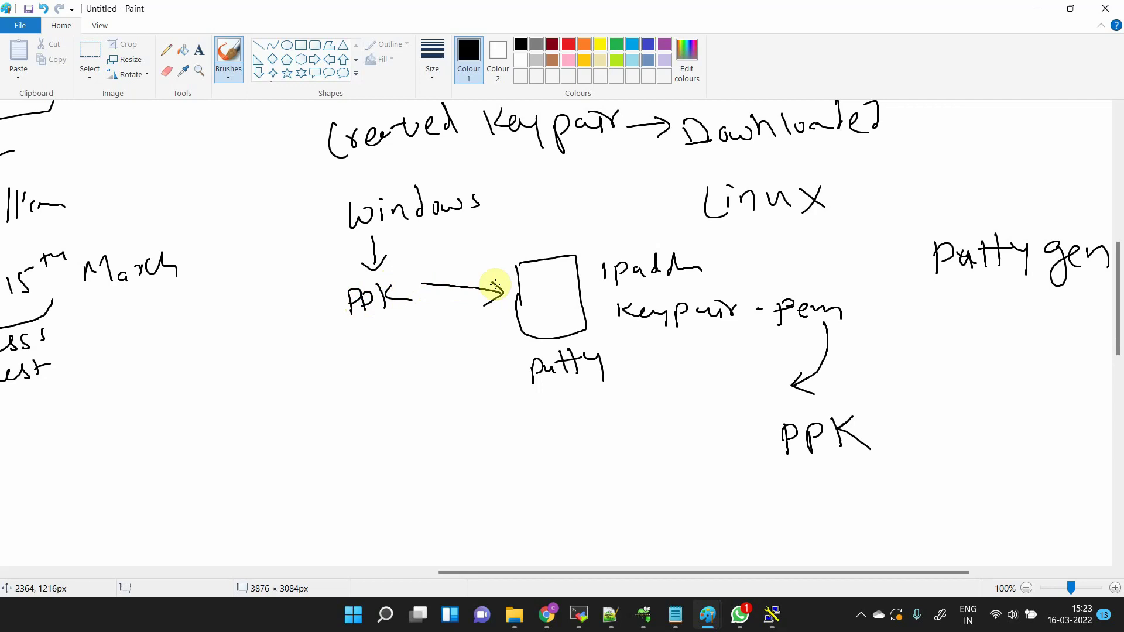
key(super+d)
- Select 12March.ppk under SSH Auth and open the session to 3.236.199.146
click(773, 614)
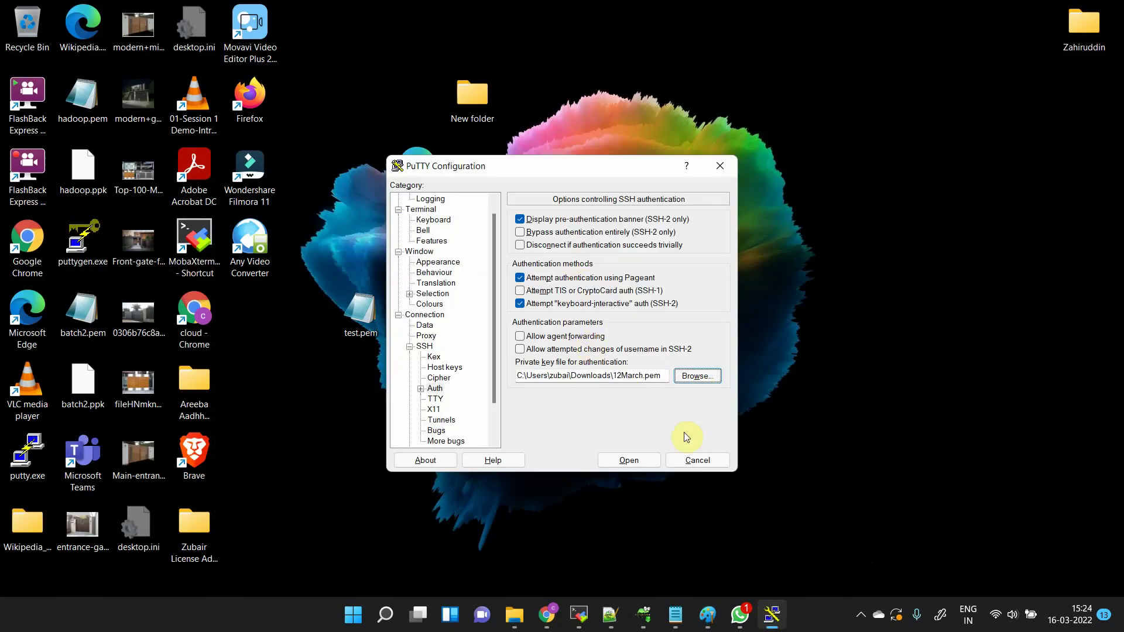
scroll(467, 262, up, 1)
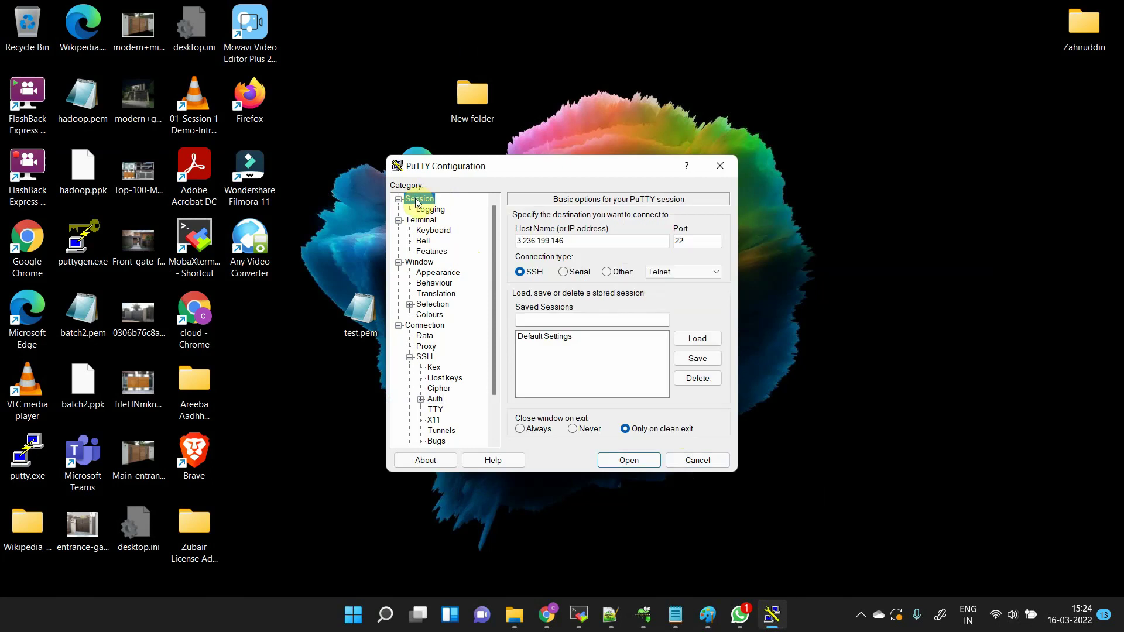
double_click(595, 246)
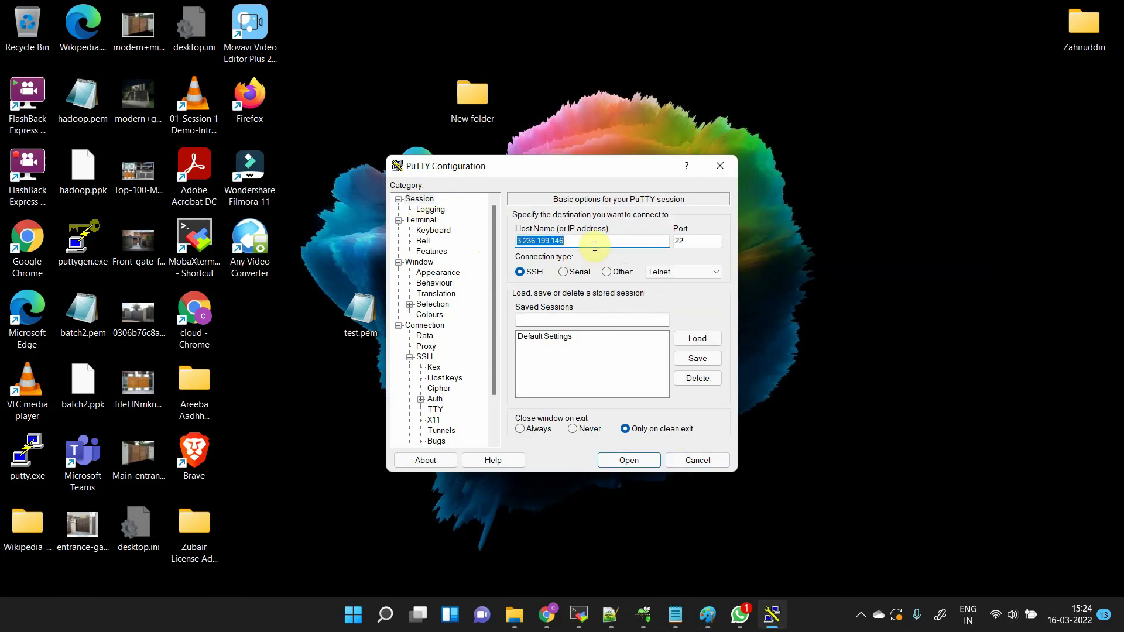
click(409, 357)
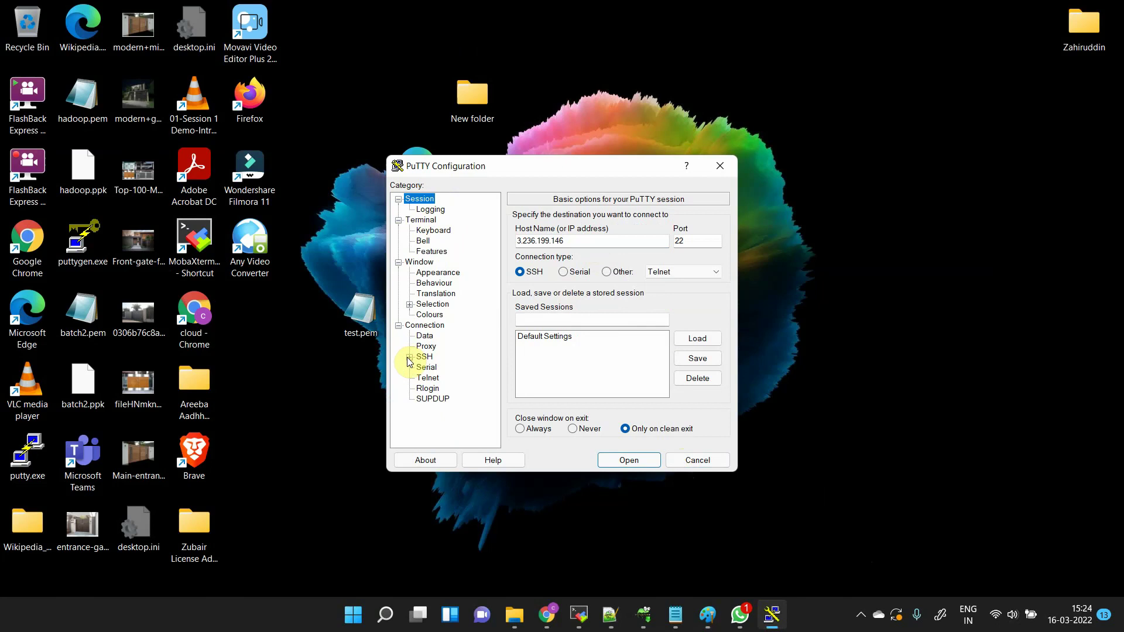
click(409, 357)
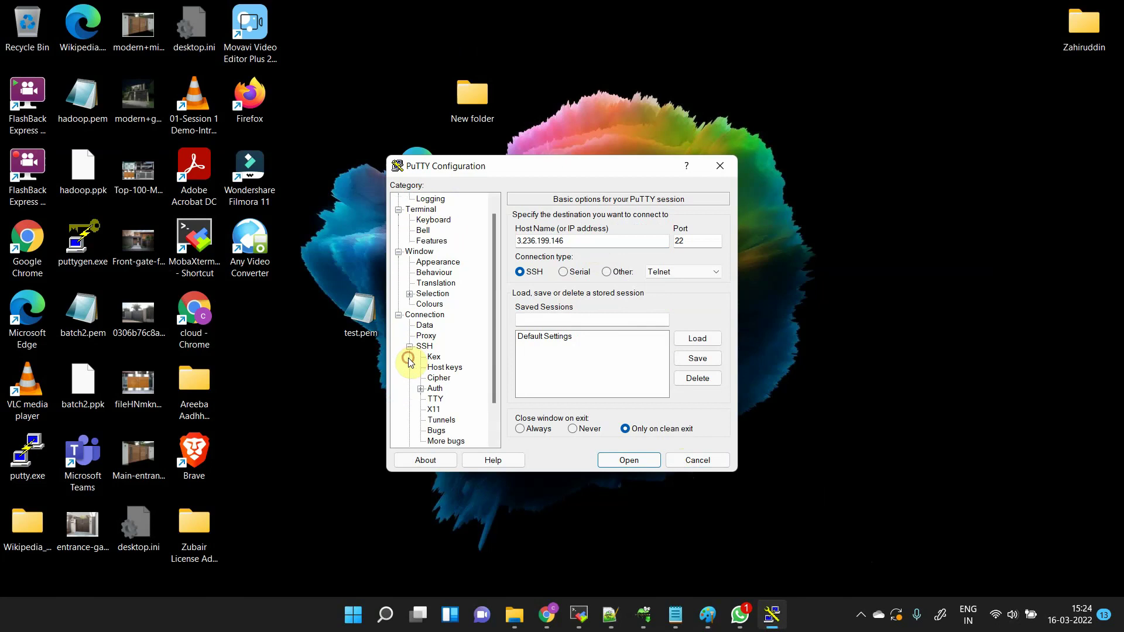
click(436, 388)
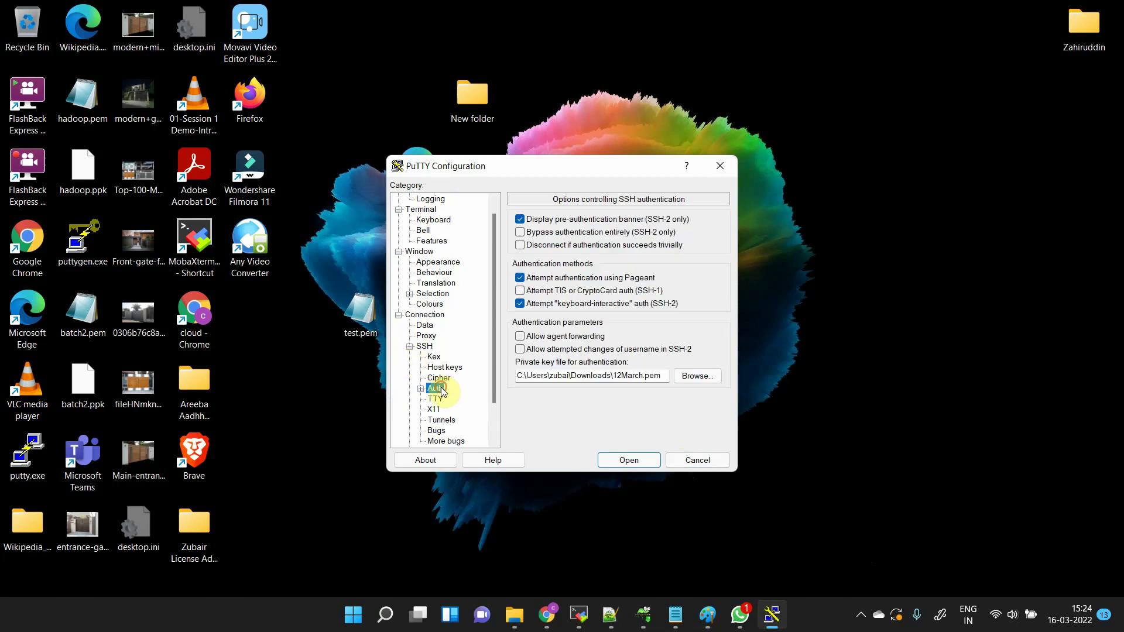
click(705, 378)
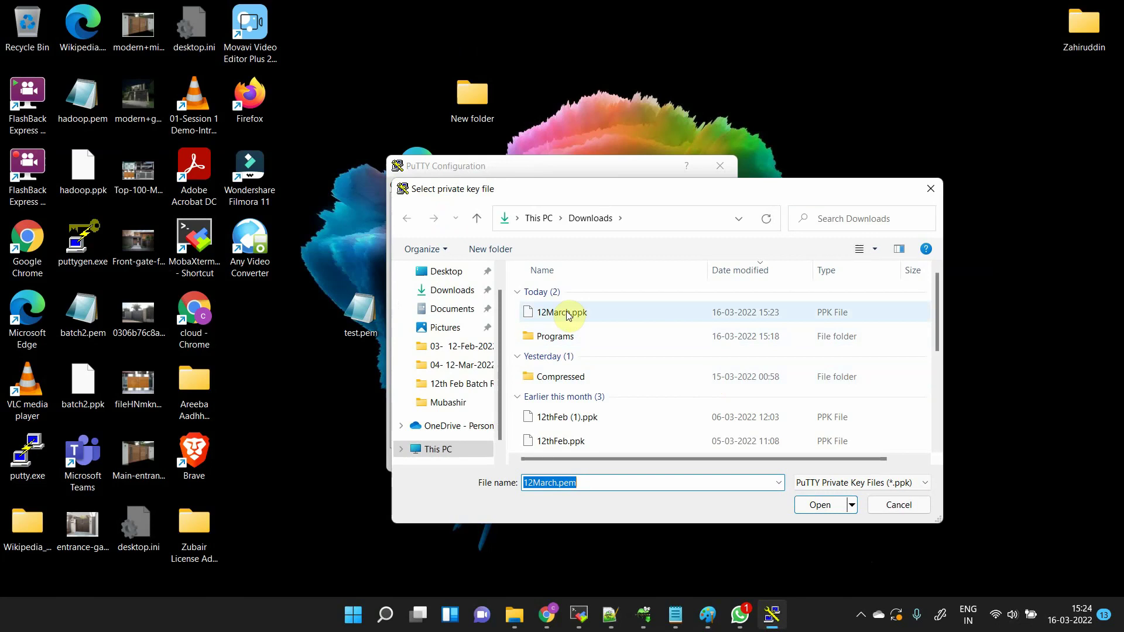
double_click(633, 314)
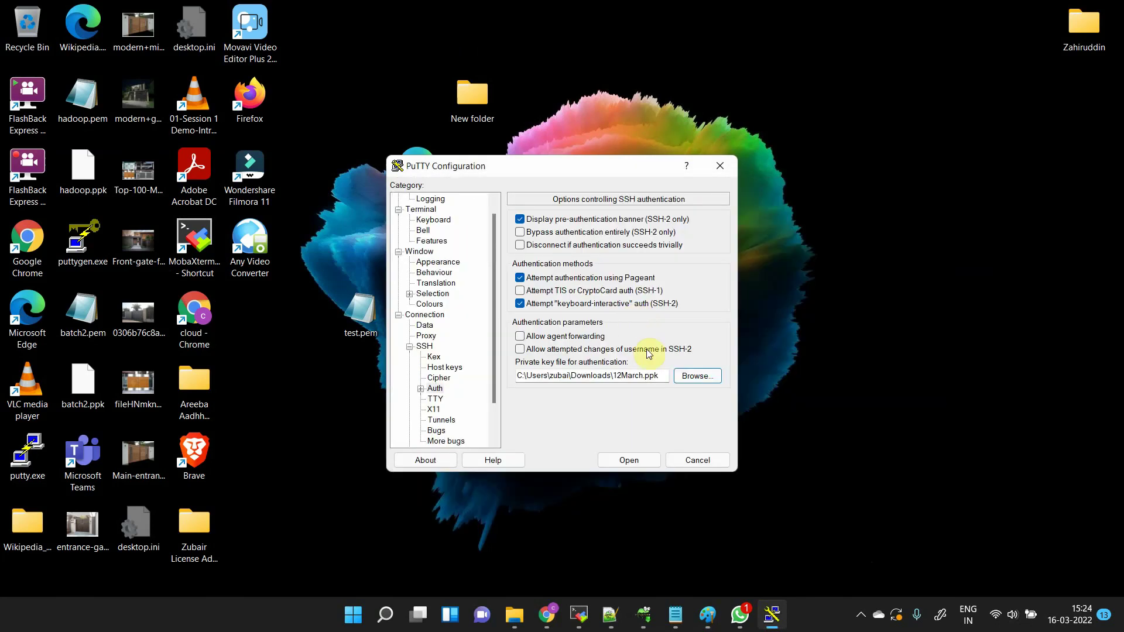
click(638, 460)
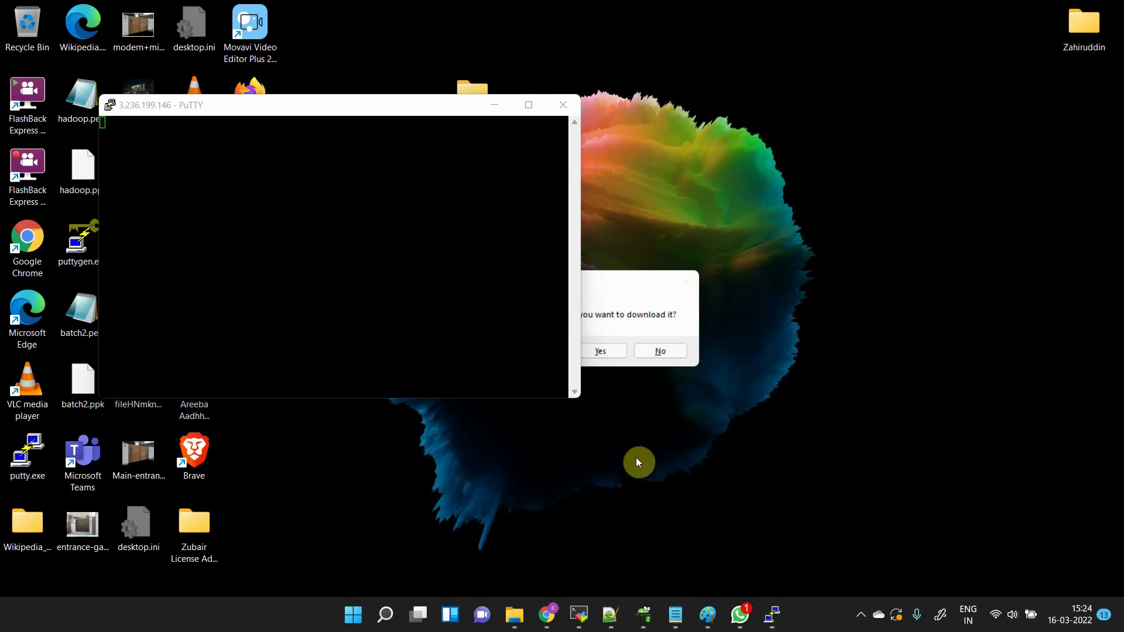
- Drag the PuTTY terminal window aside to the right of the screen
drag(381, 106, 671, 106)
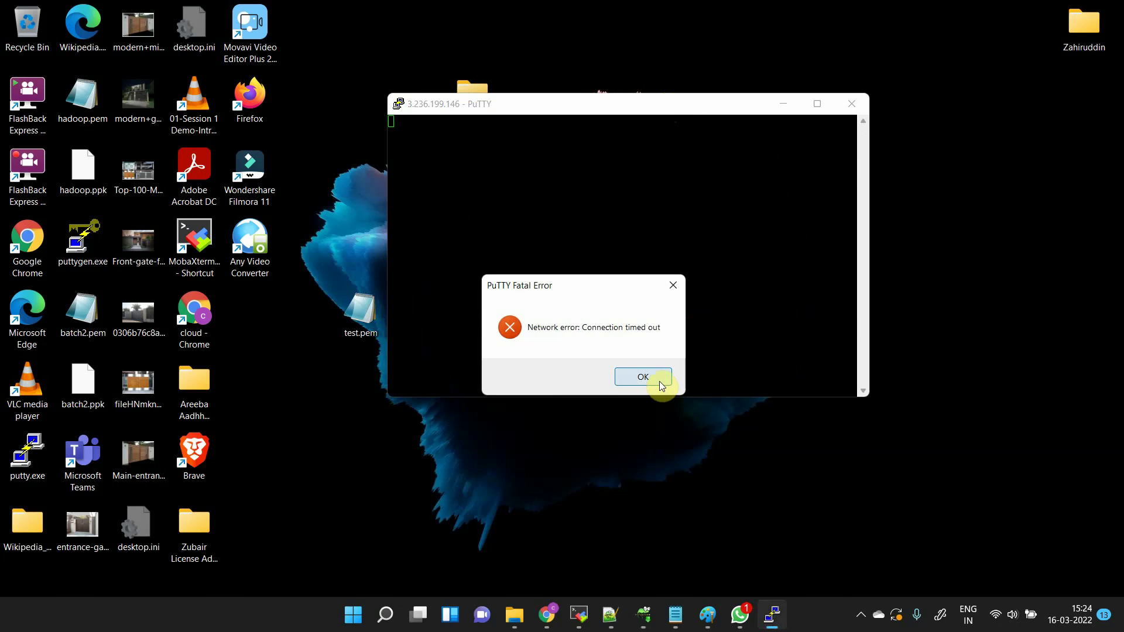
- Bring Chrome back to the EC2 Instances page and enlarge the Linux Ubuntu instance's details pane
mouse_move(546, 611)
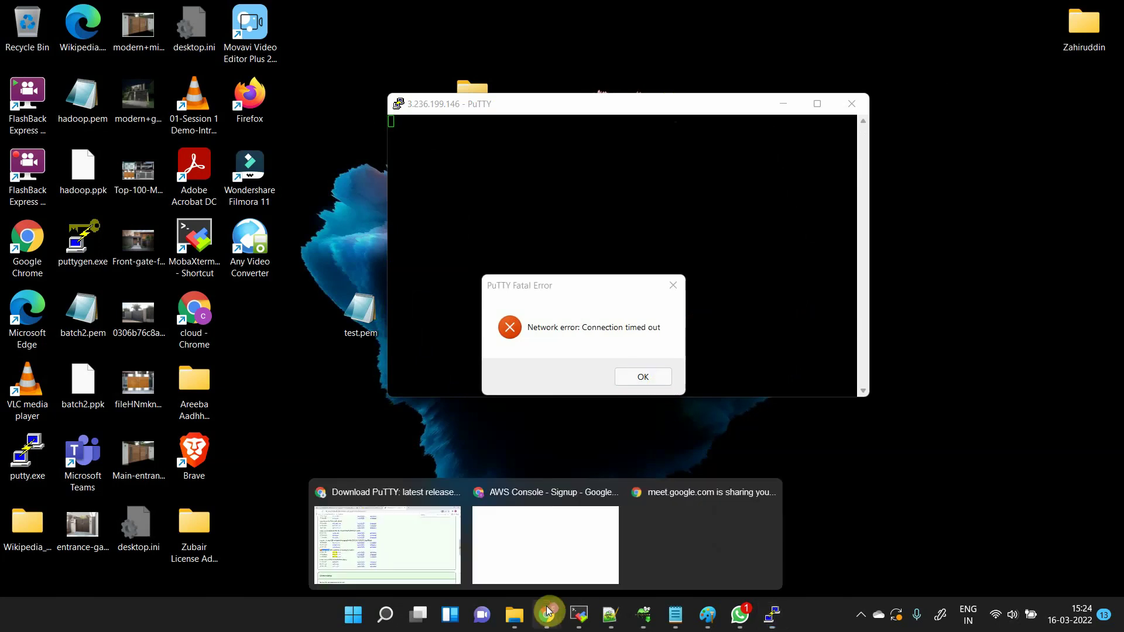
mouse_move(508, 551)
click(430, 538)
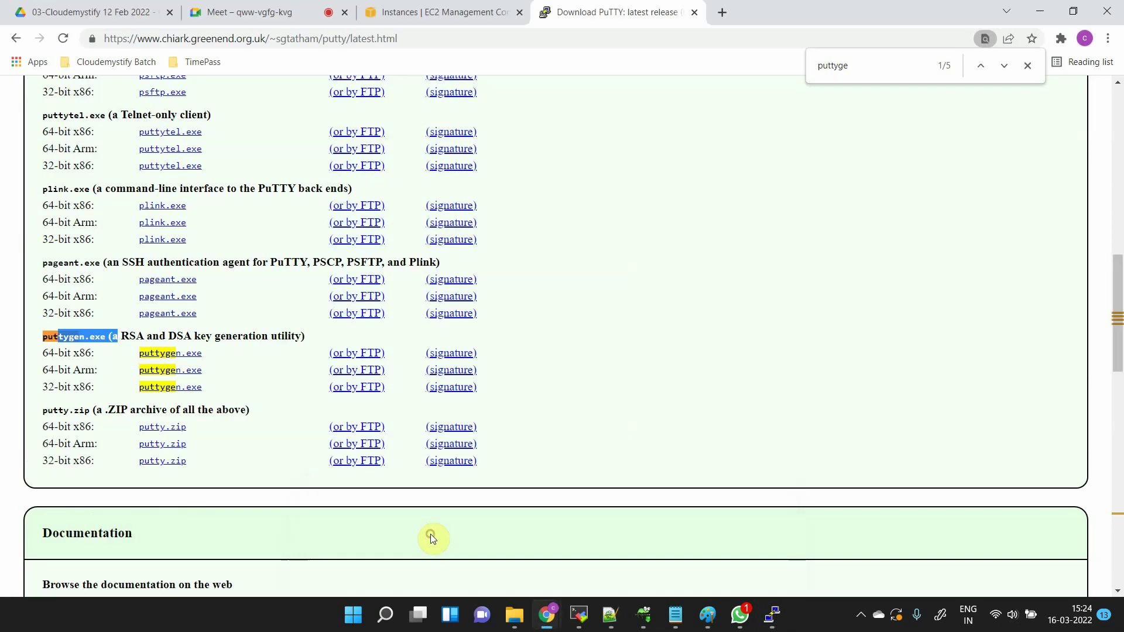
click(413, 11)
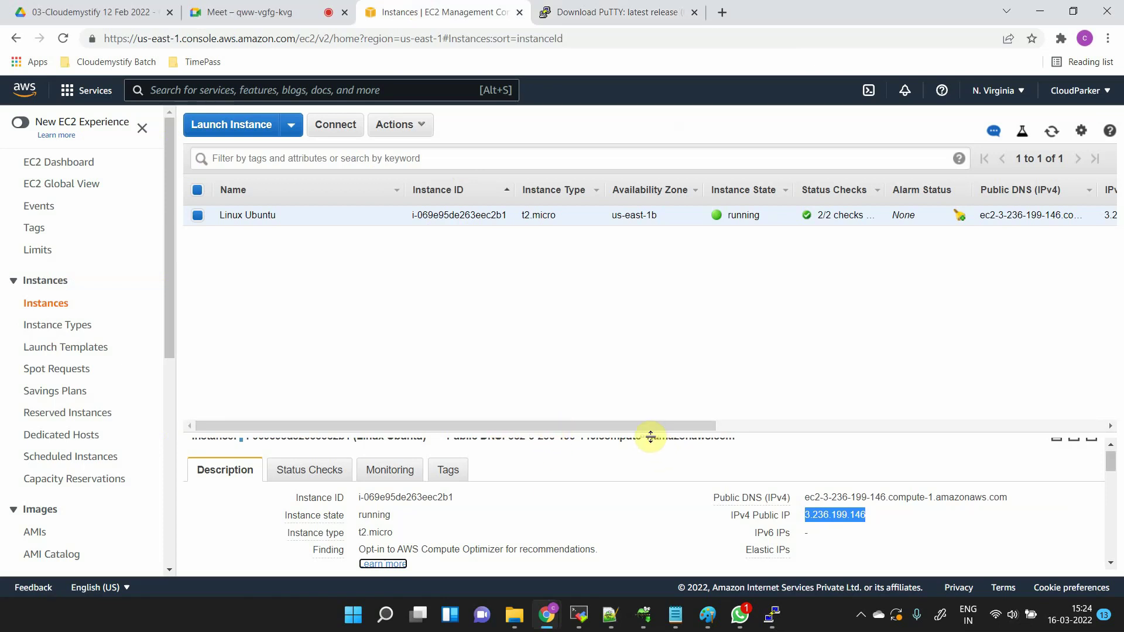
drag(651, 436, 646, 306)
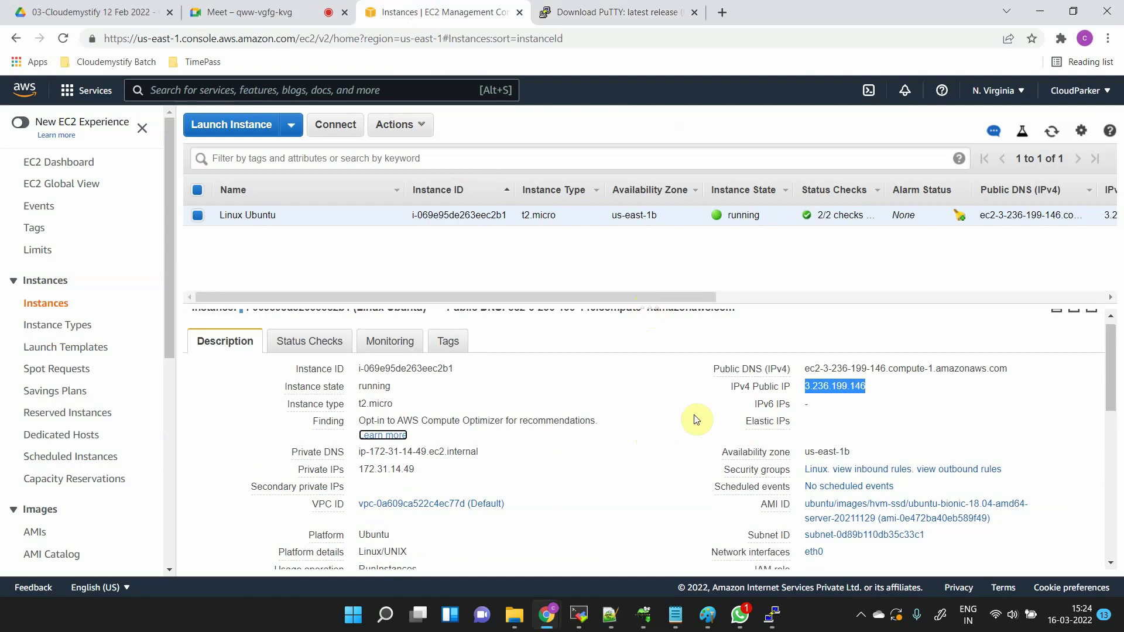
- Scroll to Security groups in the Description pane and open the Linux group link in a new tab
scroll(827, 447, down, 1)
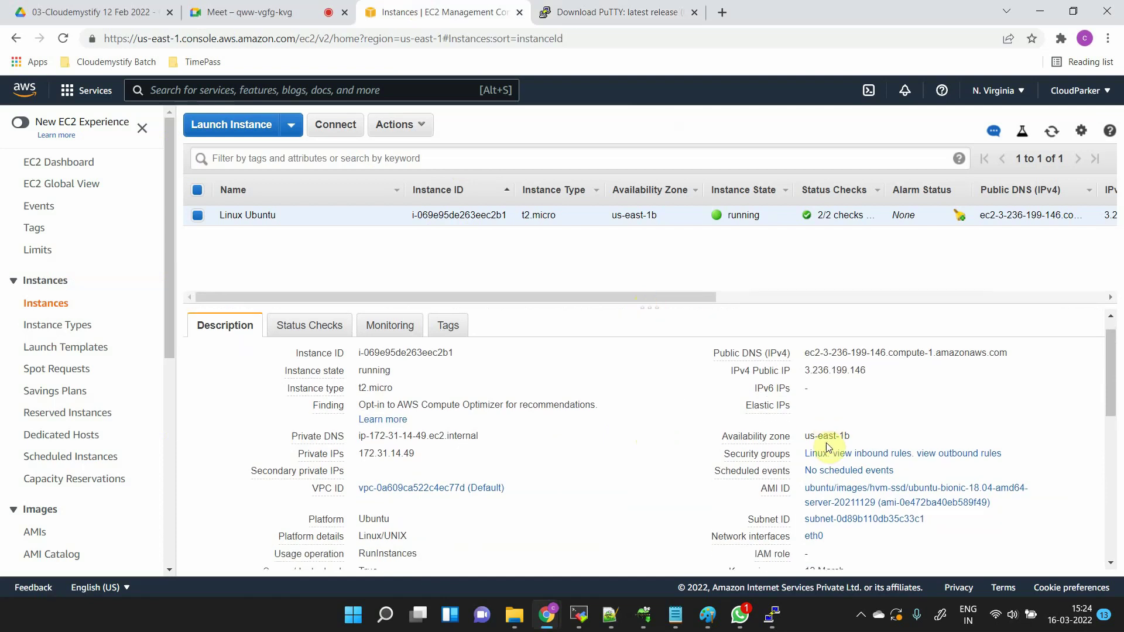
scroll(827, 448, down, 1)
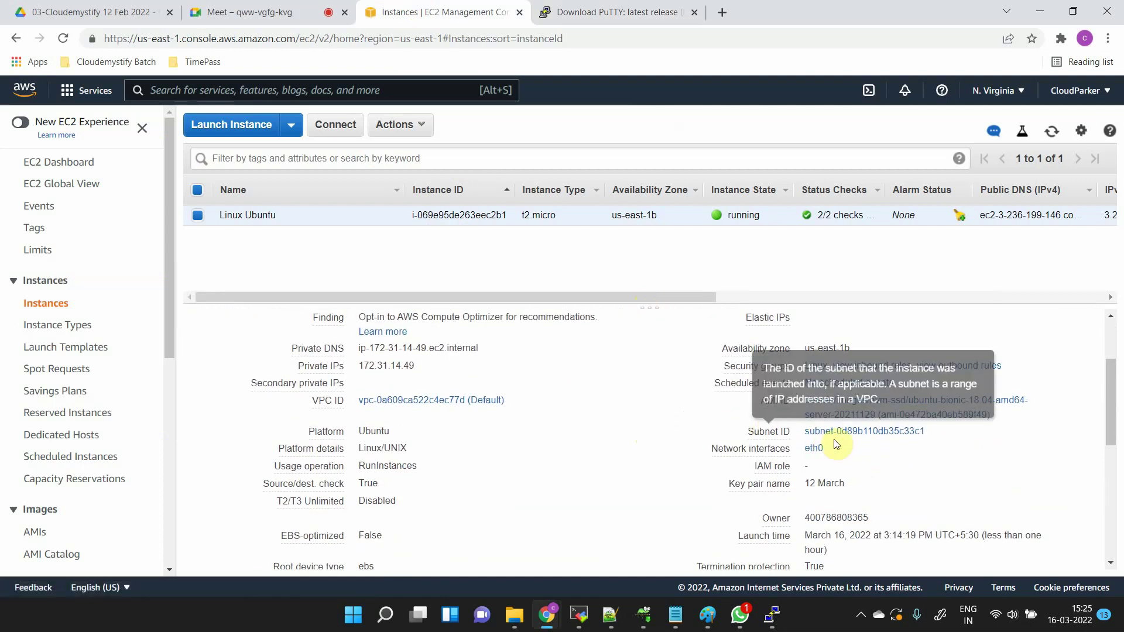
mouse_move(770, 410)
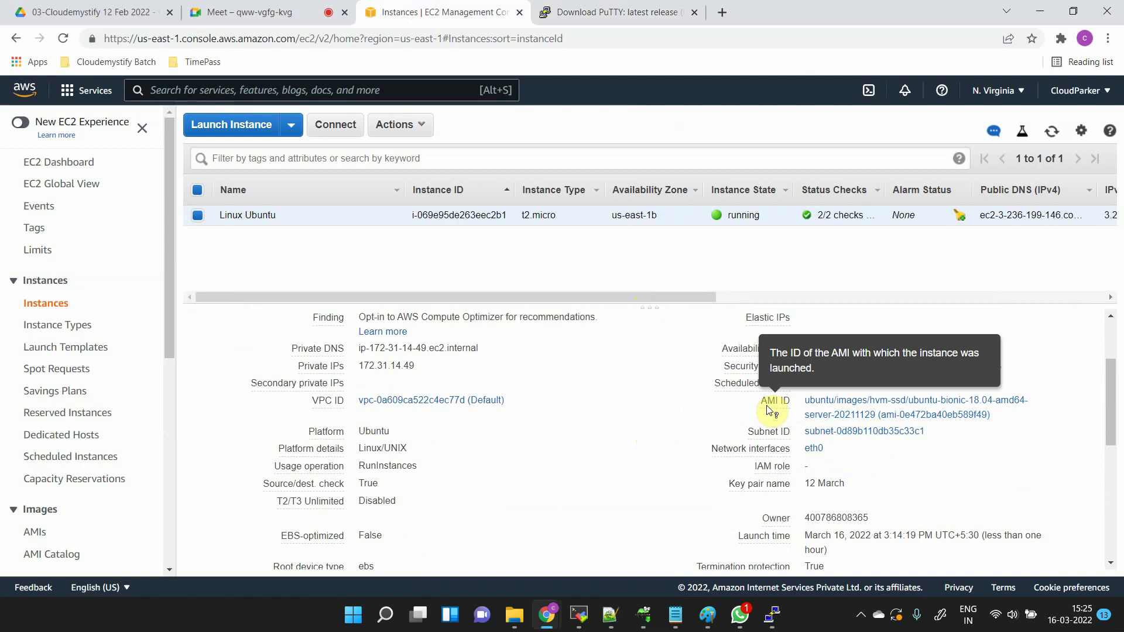
scroll(553, 419, down, 2)
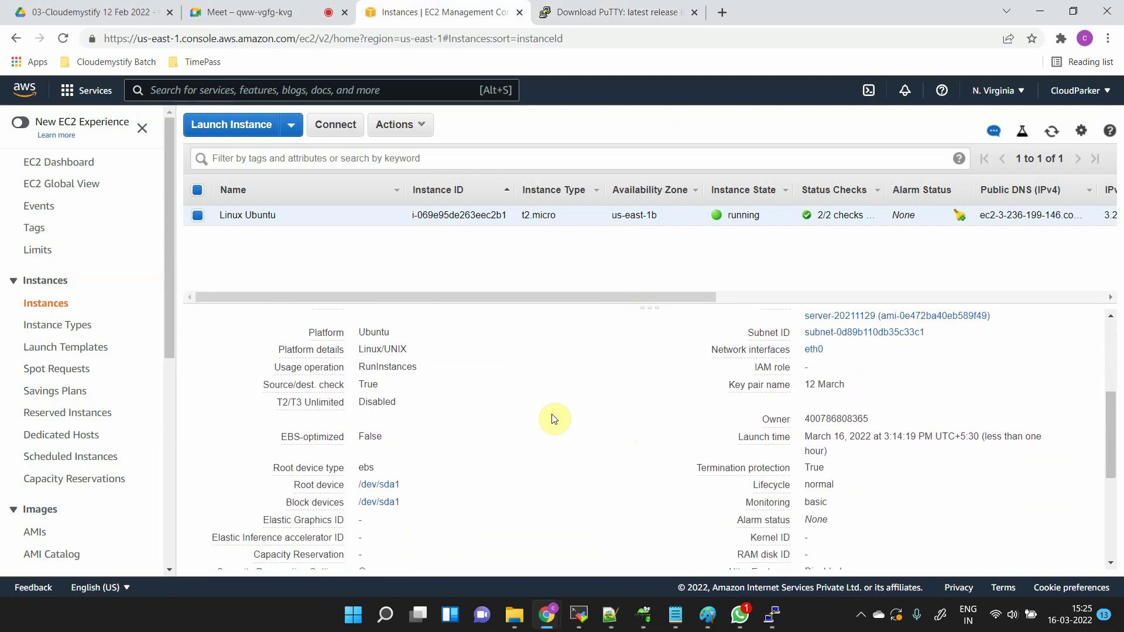
scroll(553, 419, down, 4)
scroll(553, 419, up, 8)
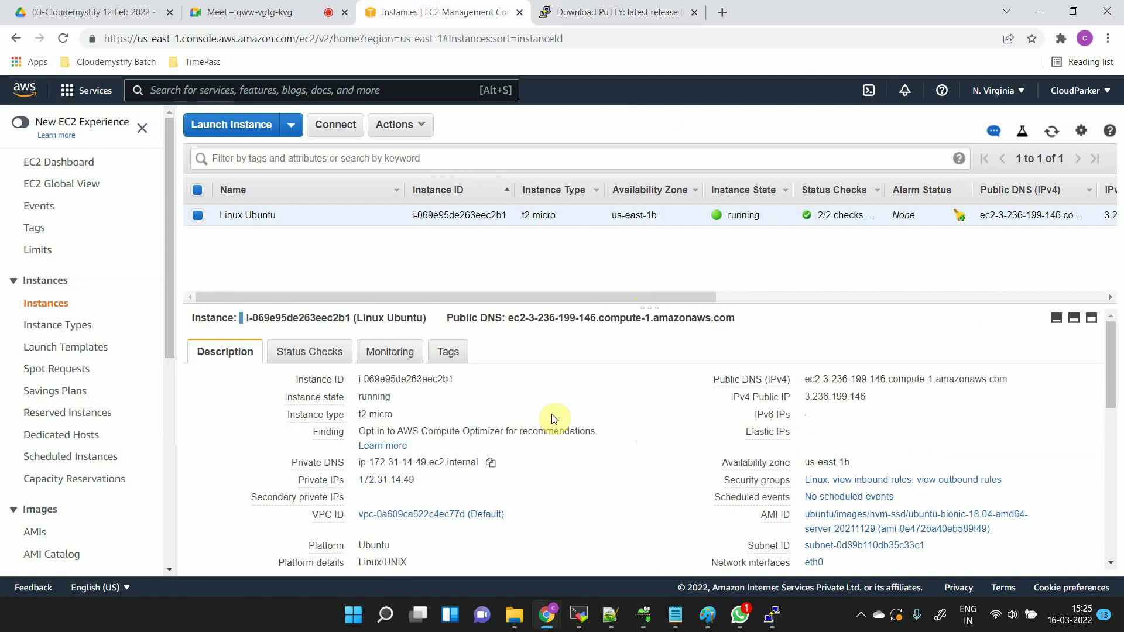
scroll(553, 419, down, 1)
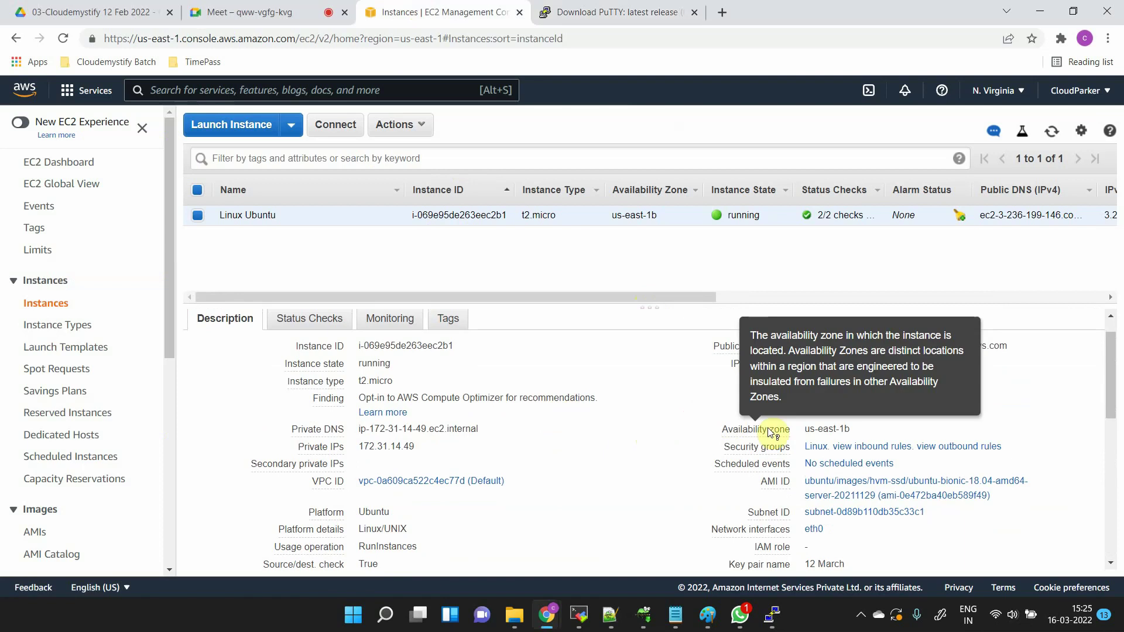
mouse_move(807, 456)
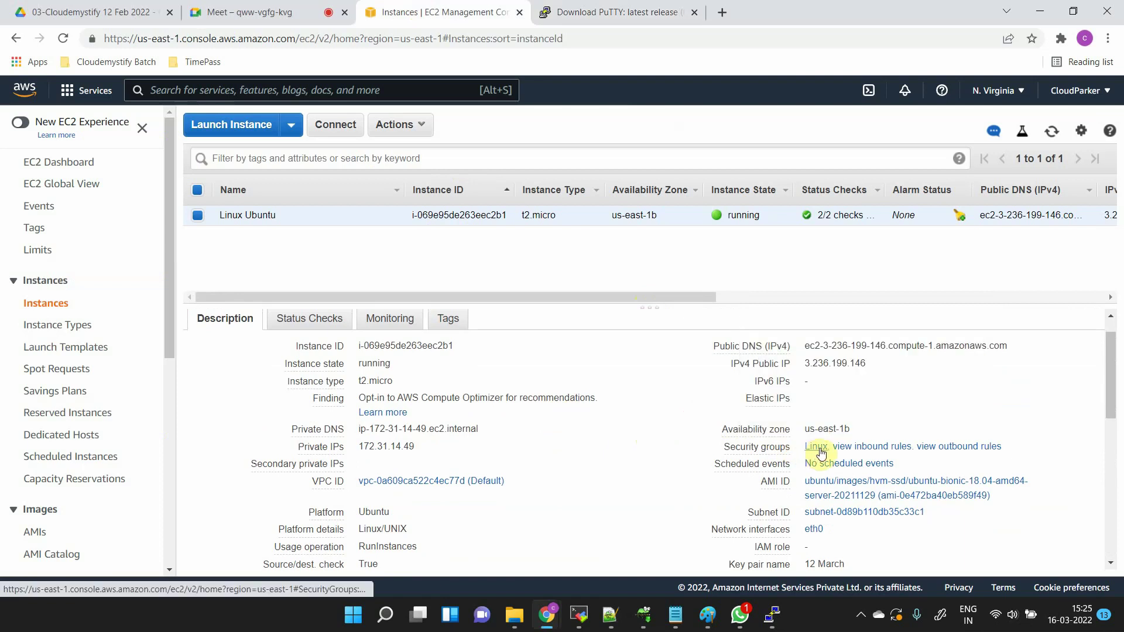
right_click(821, 452)
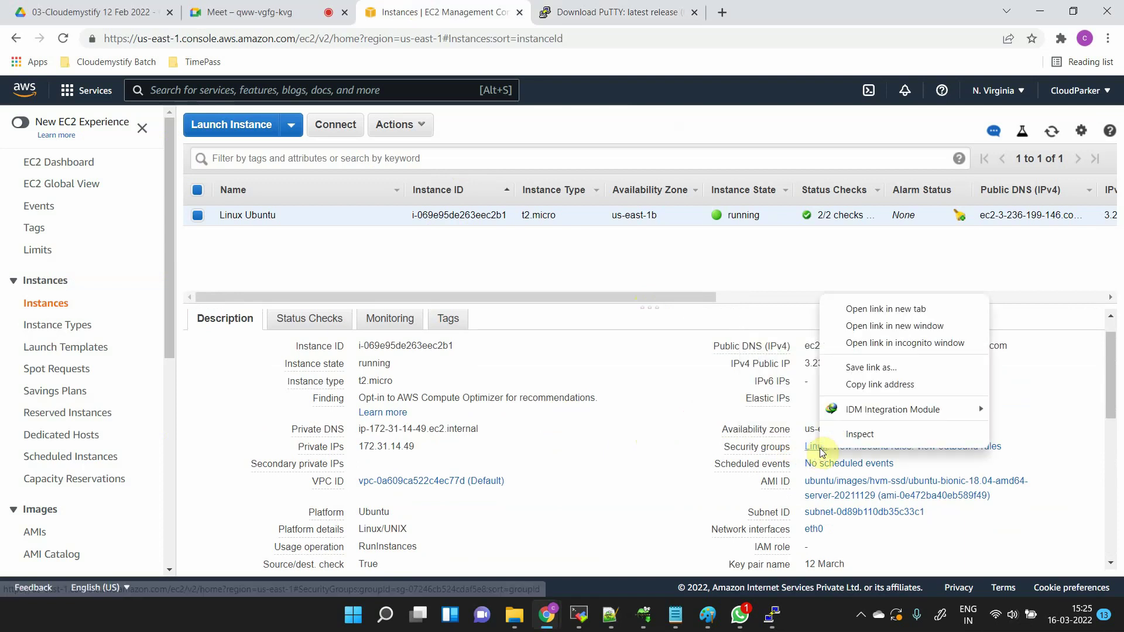
click(894, 310)
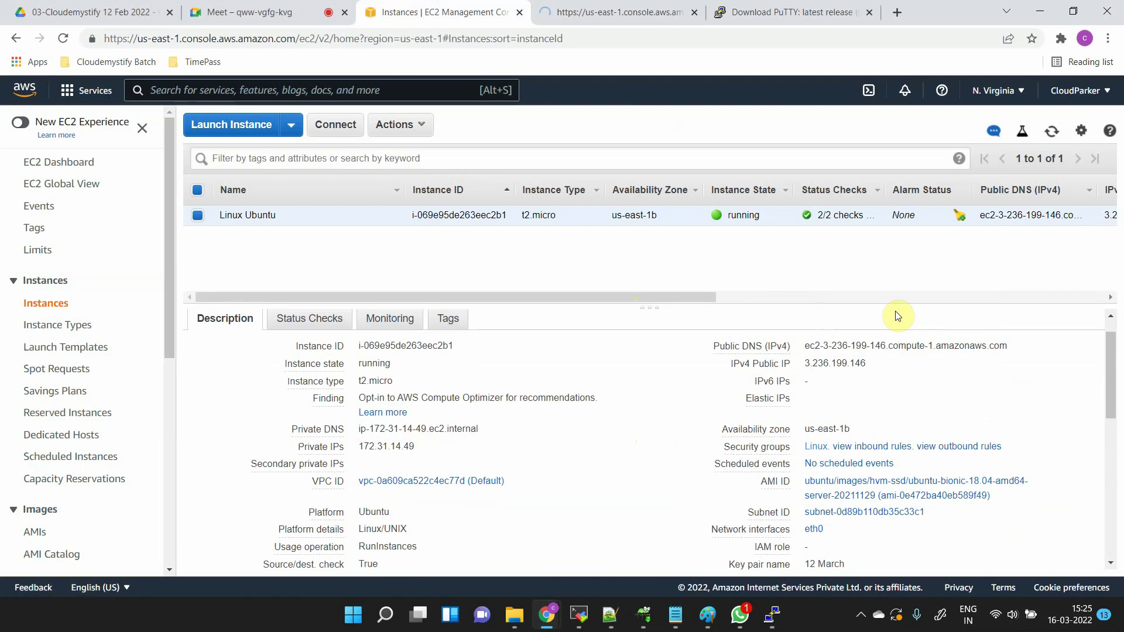
- Glance at the new security group tab, then open the Security Groups list from the EC2 sidebar
click(682, 14)
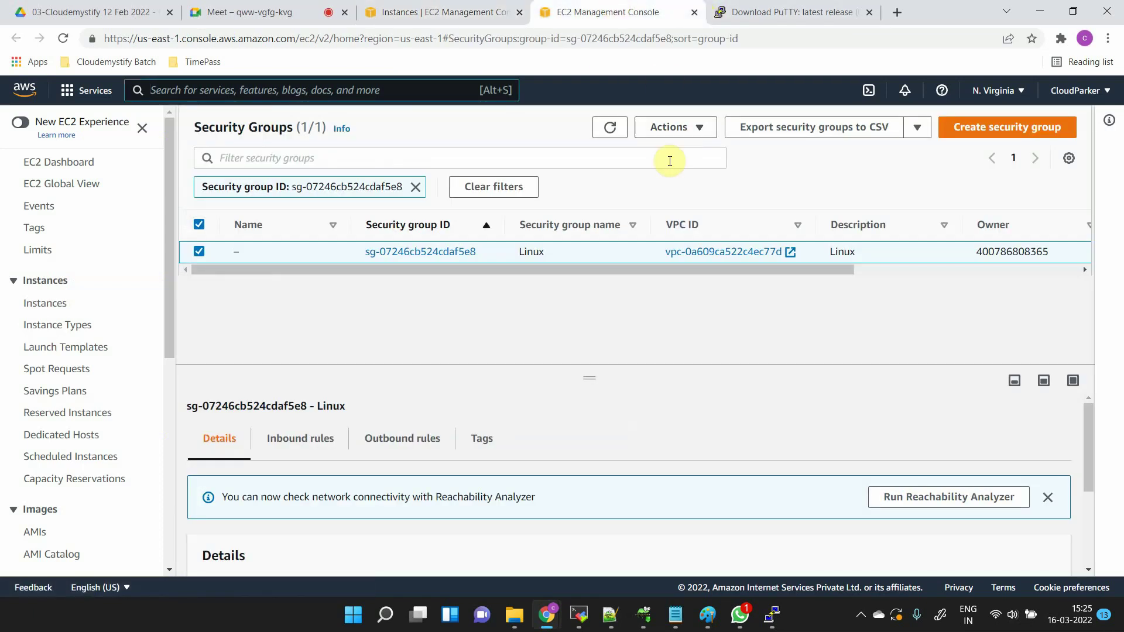
click(485, 5)
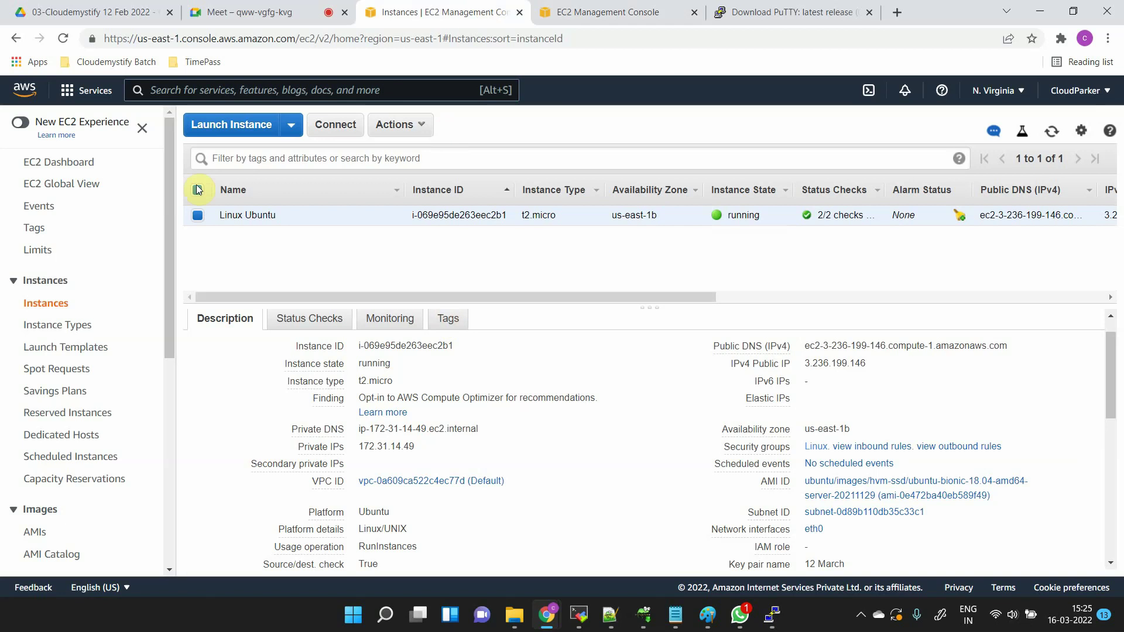
scroll(114, 480, down, 1)
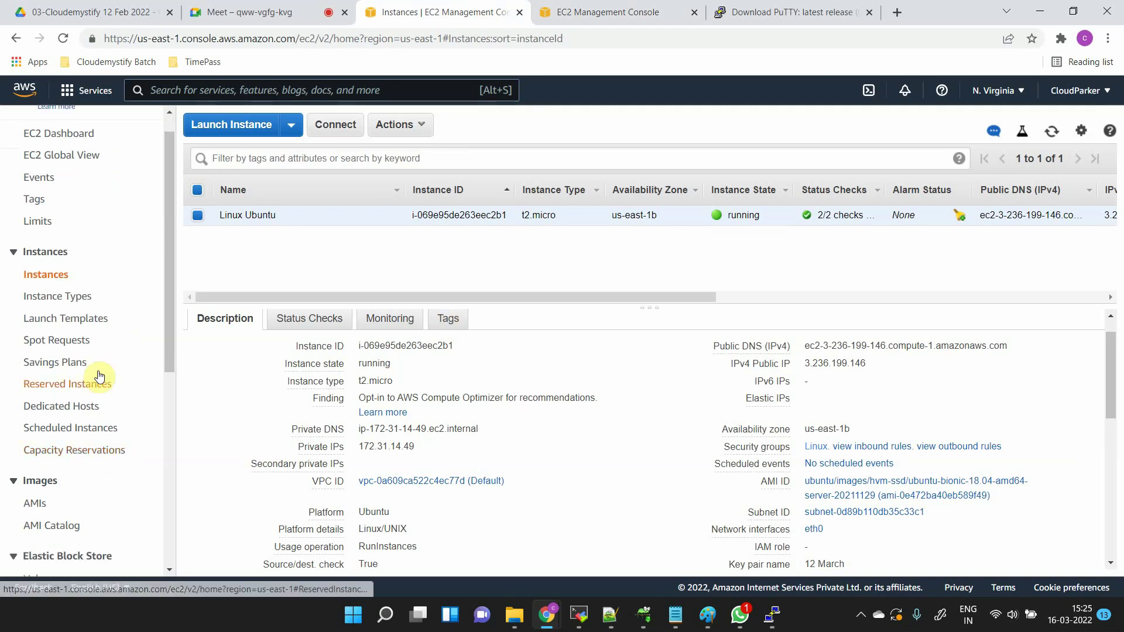
scroll(76, 410, down, 3)
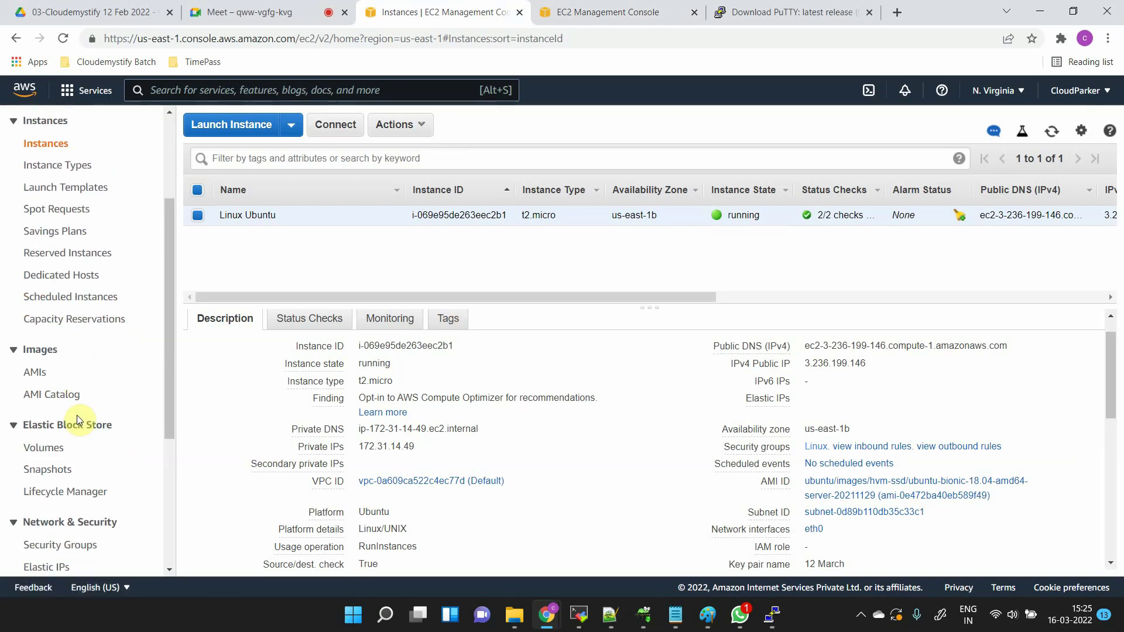
click(76, 522)
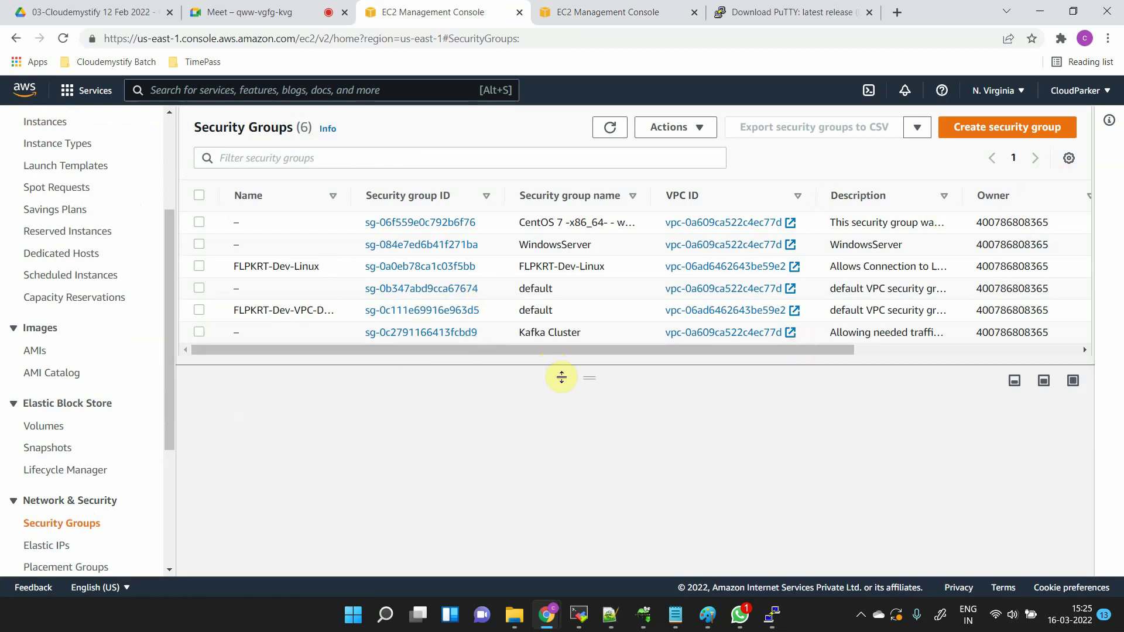
- Refresh the list and set the Linux security group's Name to 'Linux'
drag(578, 376, 594, 395)
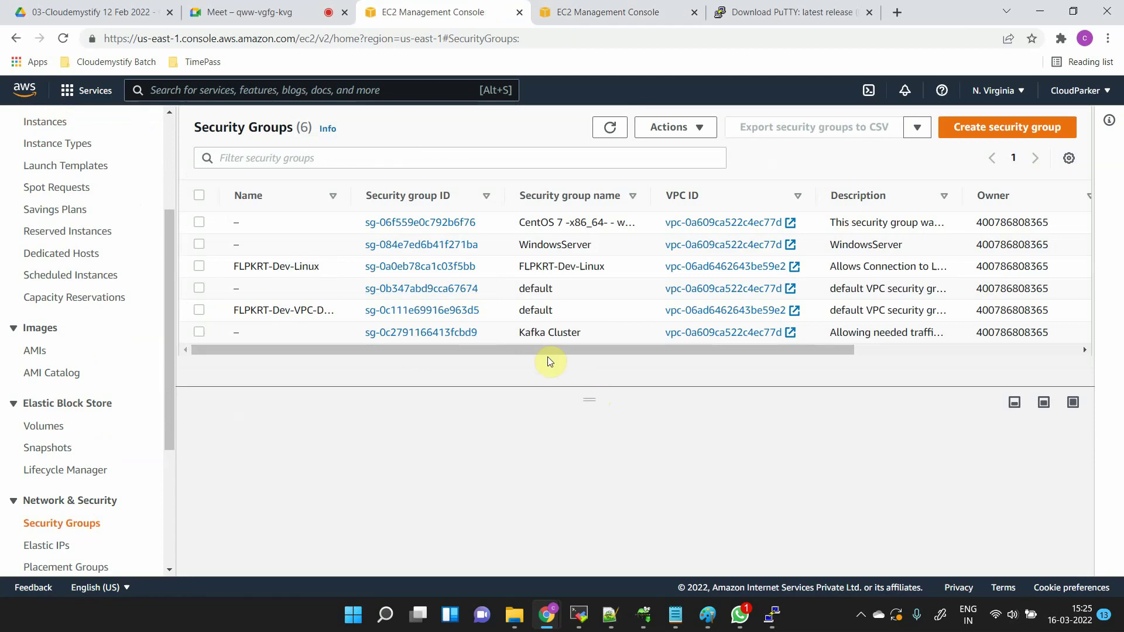
click(612, 130)
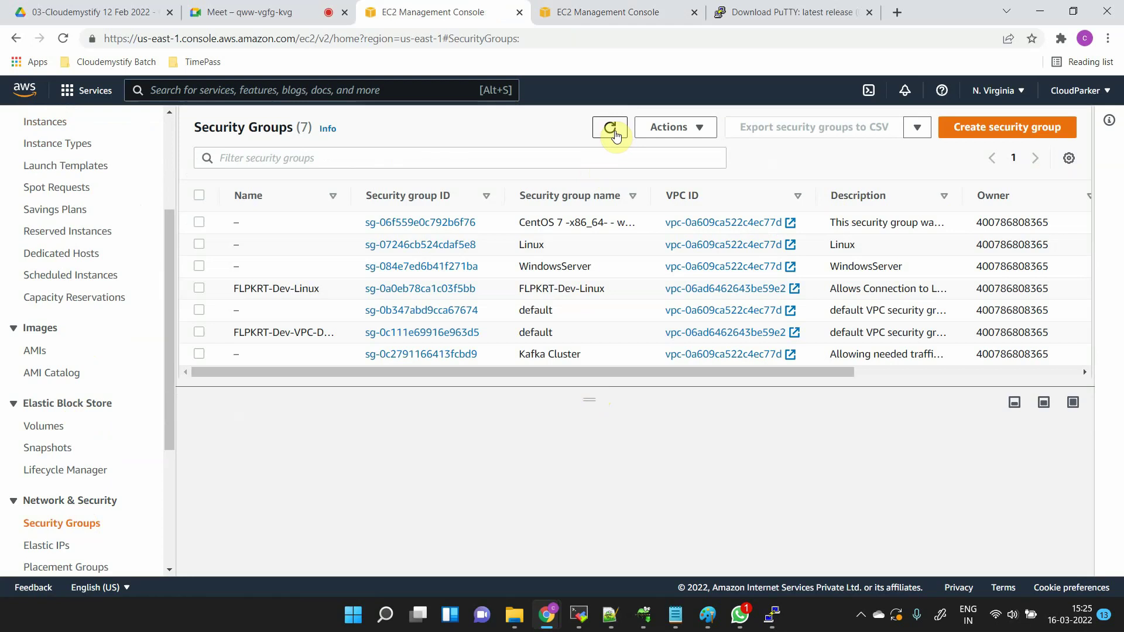
click(577, 249)
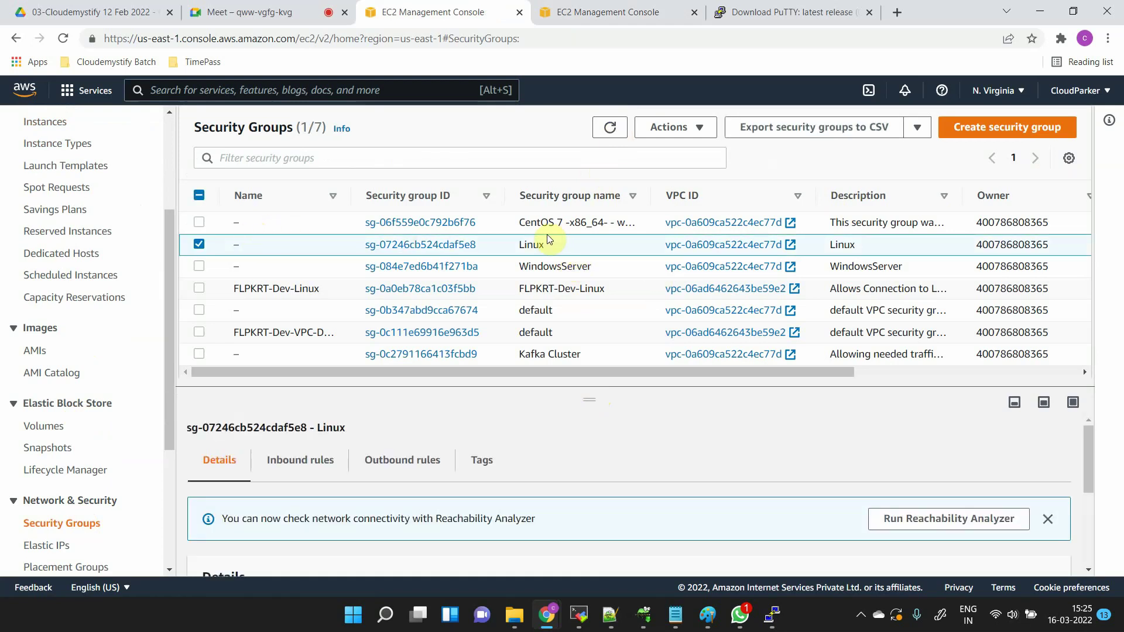
click(249, 245)
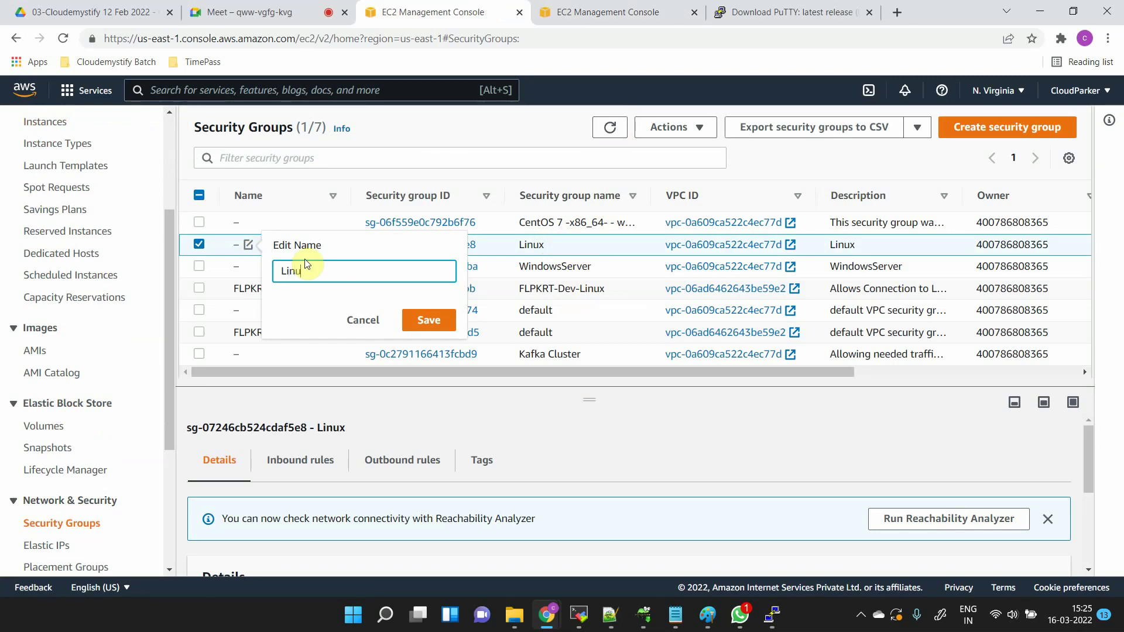
click(413, 322)
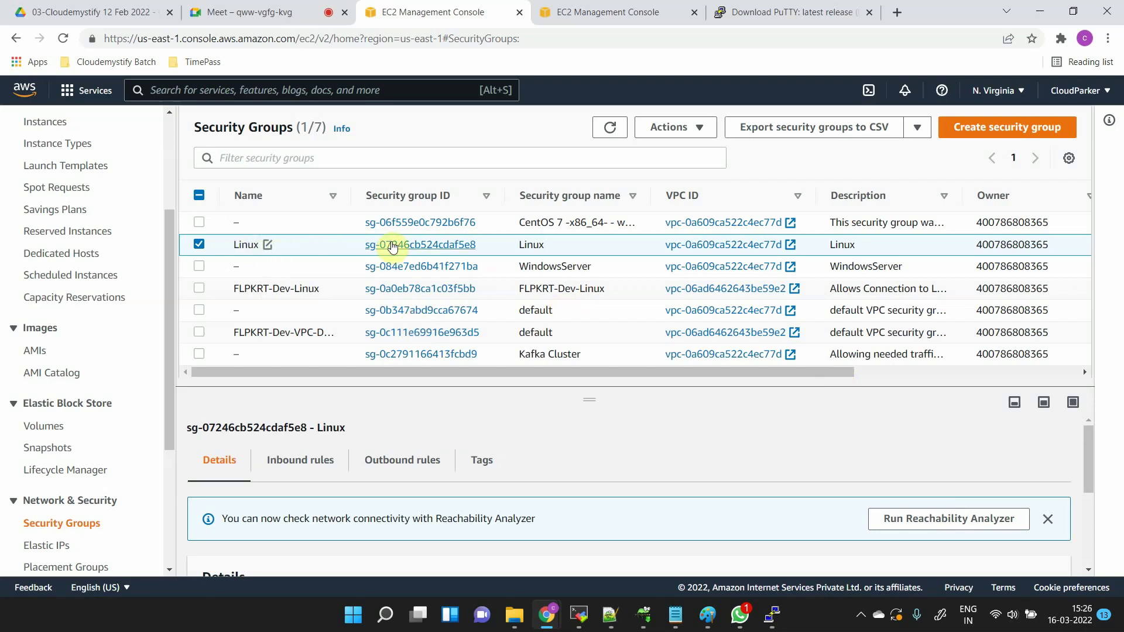
- Open the Linux group's detail page and its Edit inbound rules page listing the RDP 3389 rules
click(401, 246)
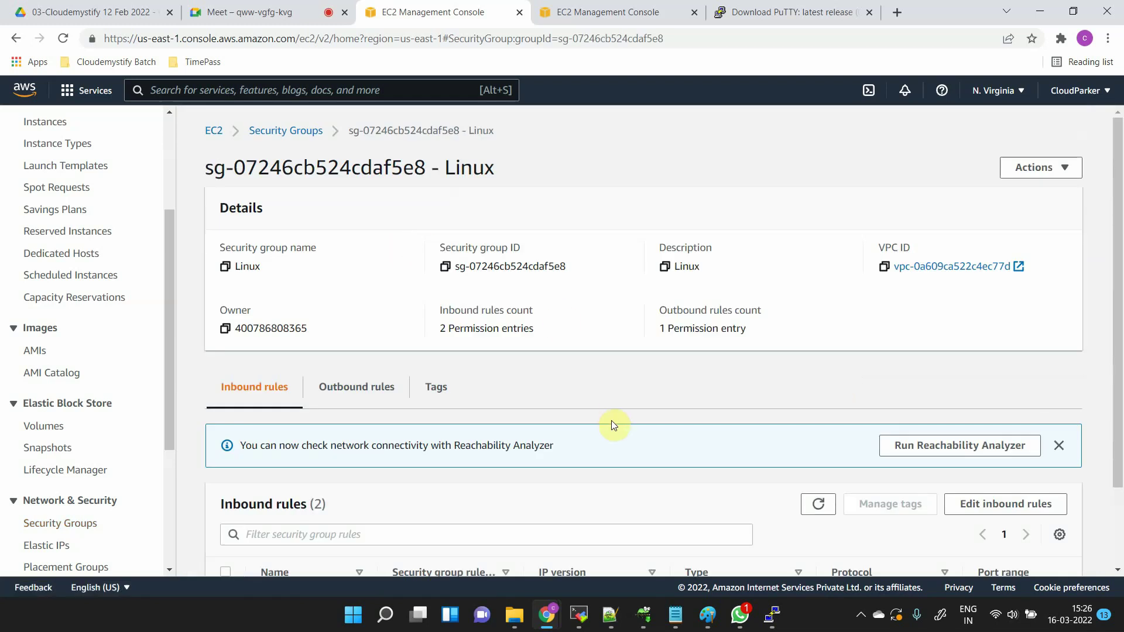
scroll(611, 421, down, 2)
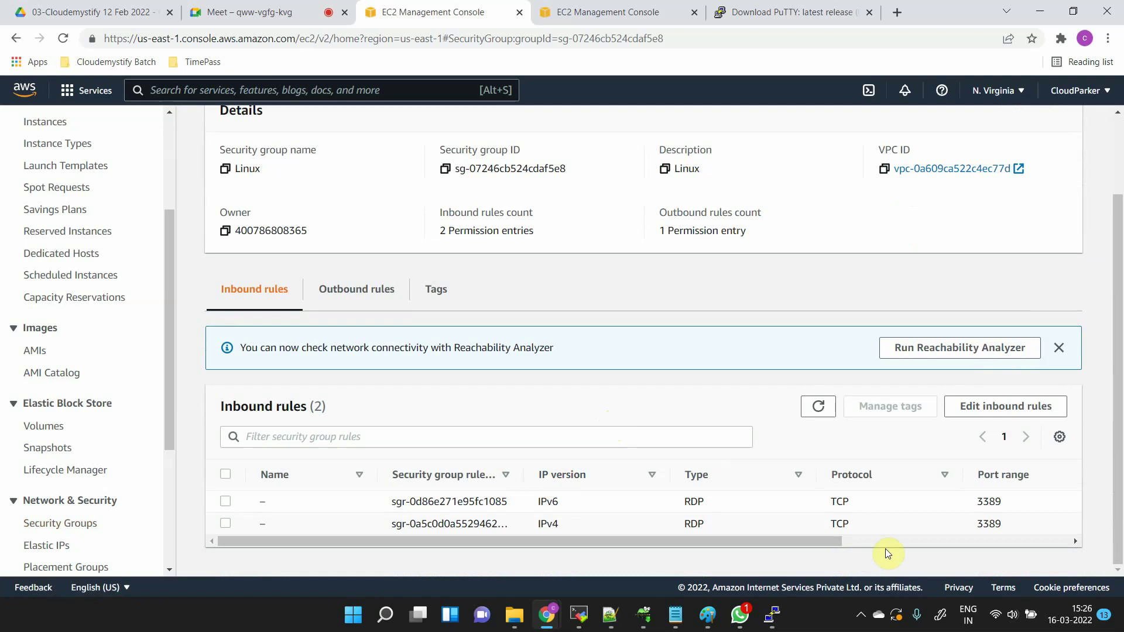
drag(1006, 507, 970, 525)
click(975, 505)
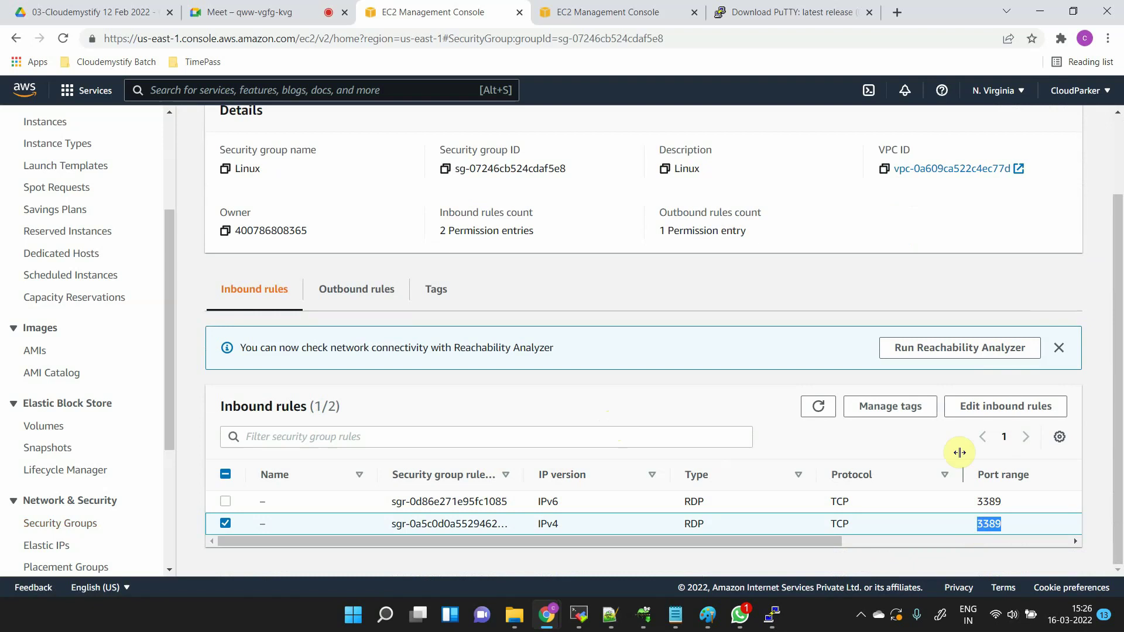
click(997, 410)
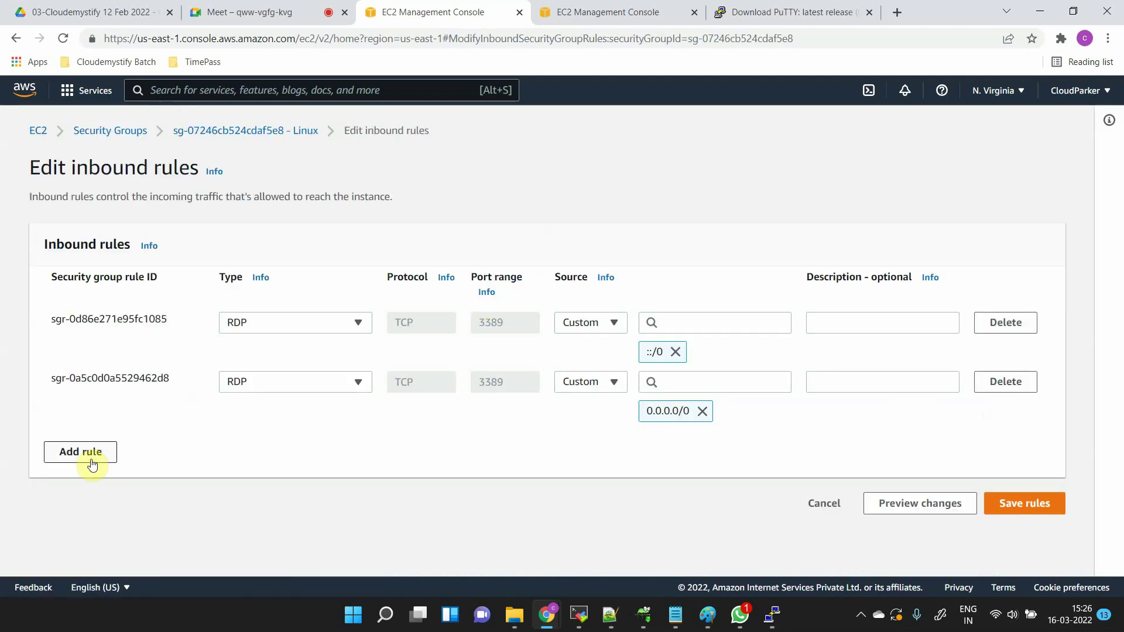
- Add an SSH port 22 rule with source Anywhere-IPv4 (0.0.0.0/0) and save the inbound rules
click(89, 461)
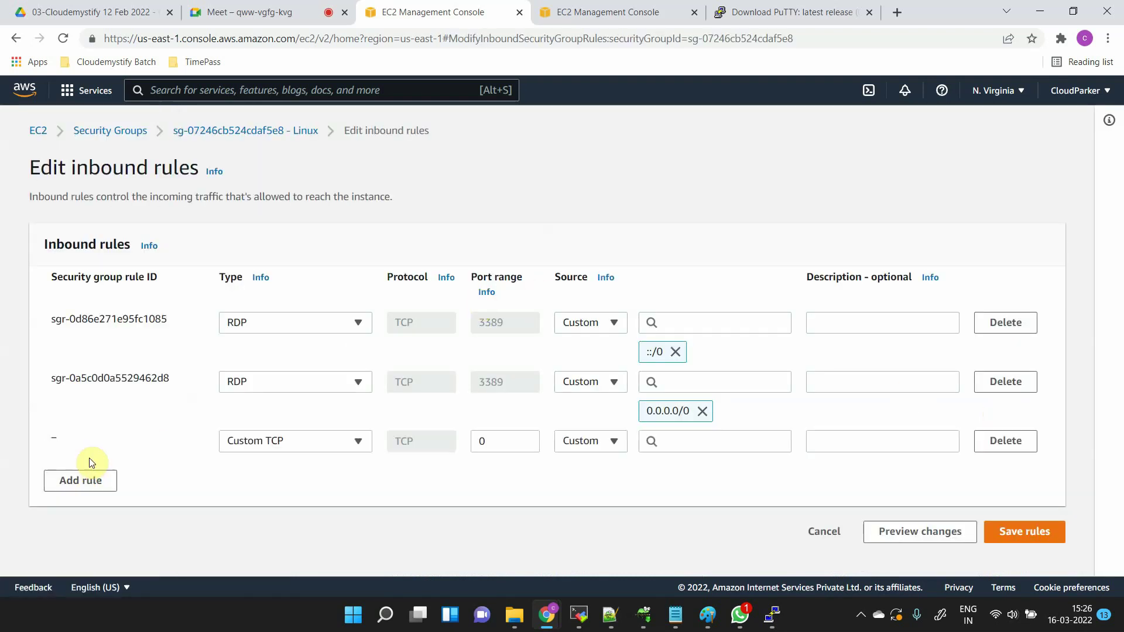
click(261, 451)
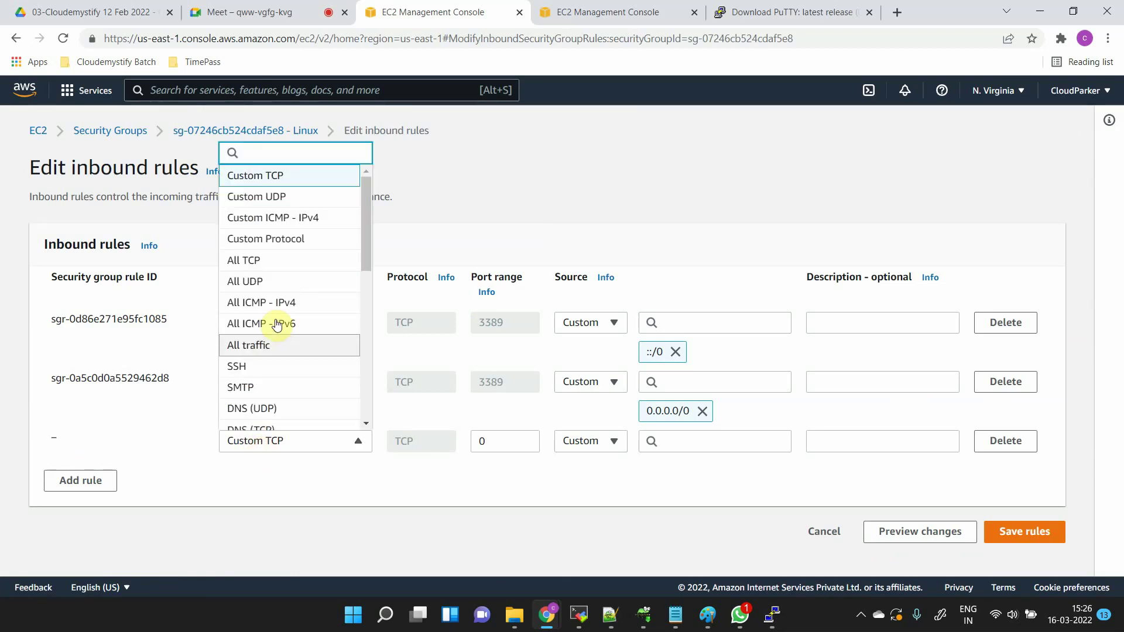
click(264, 369)
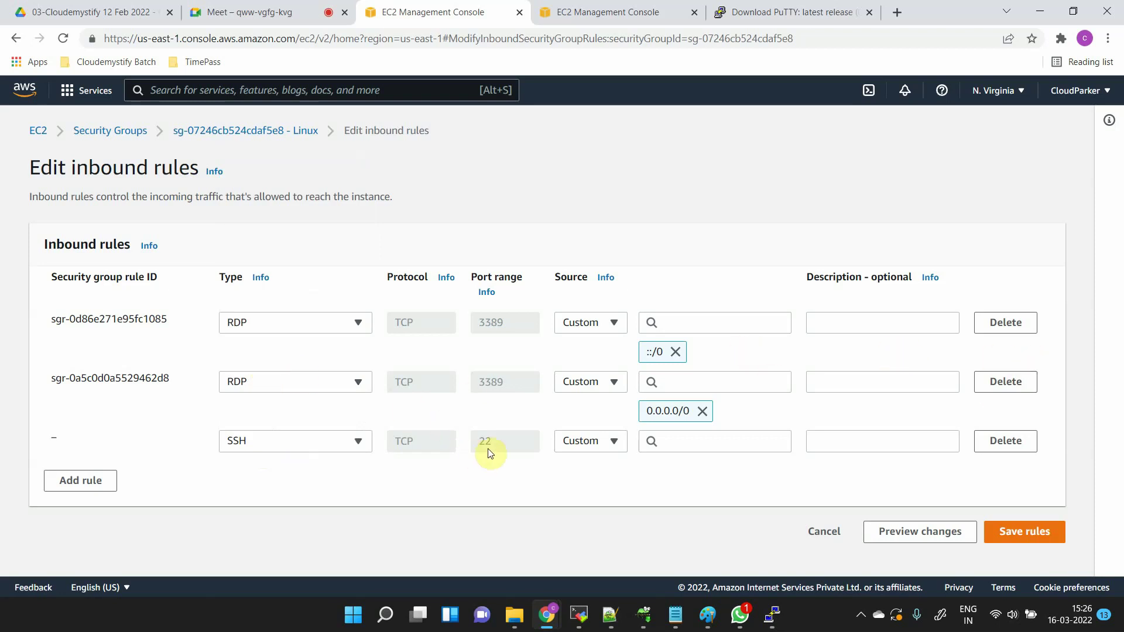
click(611, 447)
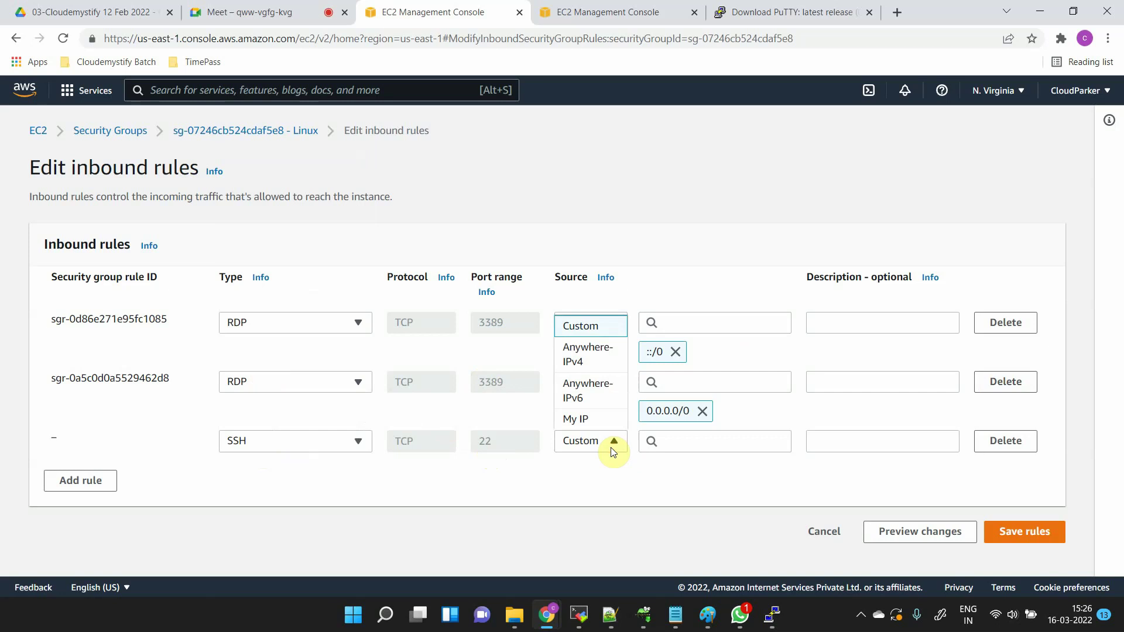
click(605, 367)
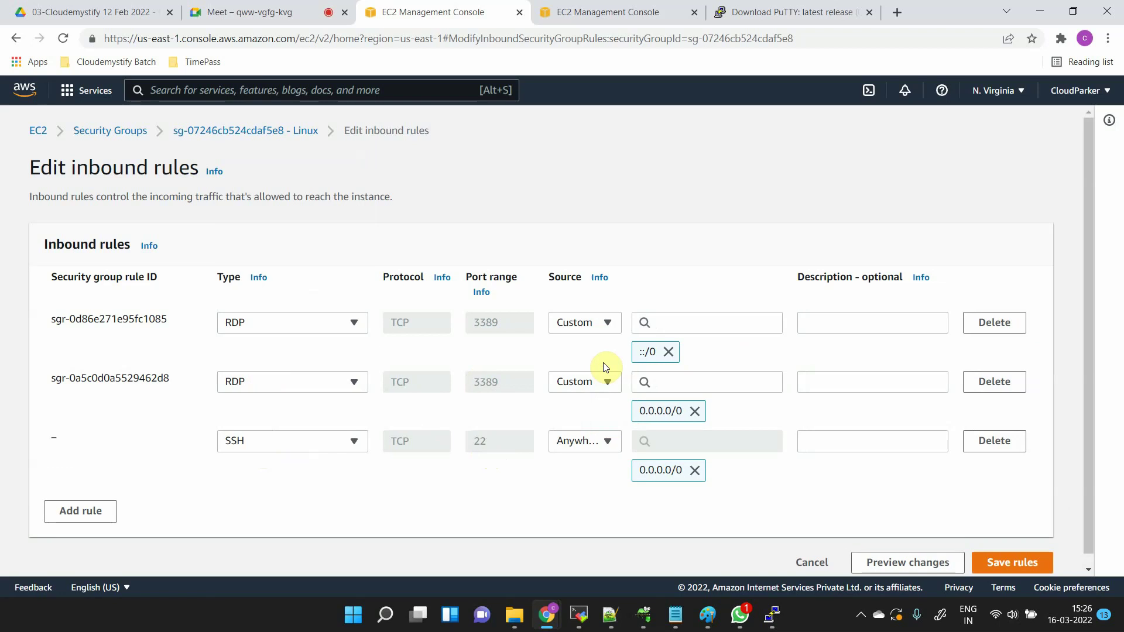
scroll(896, 508, down, 1)
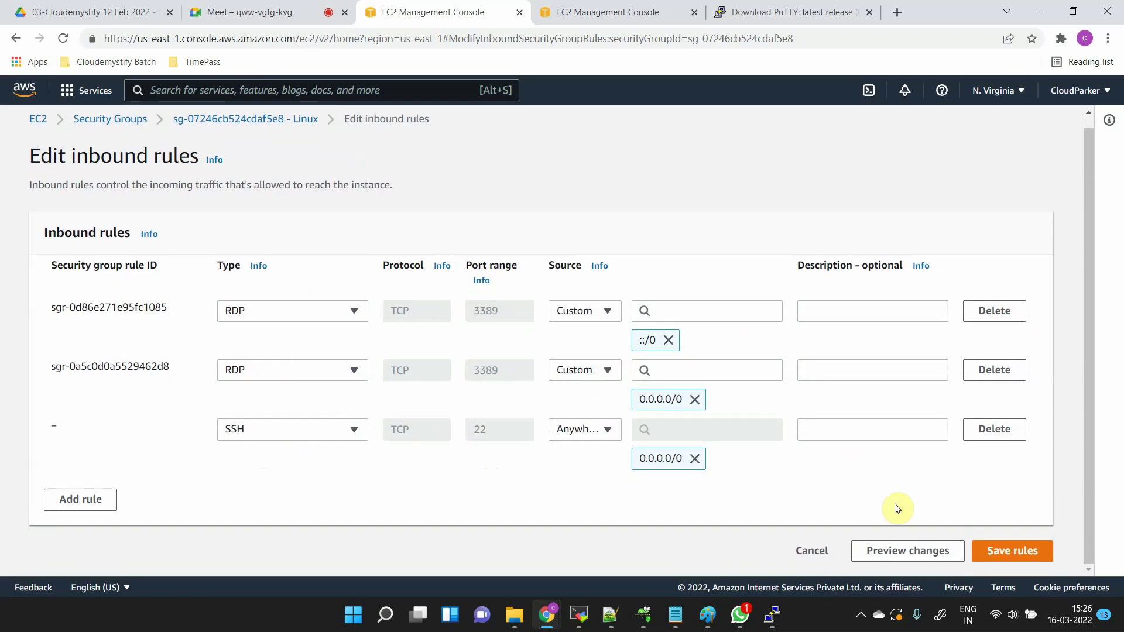
click(1015, 553)
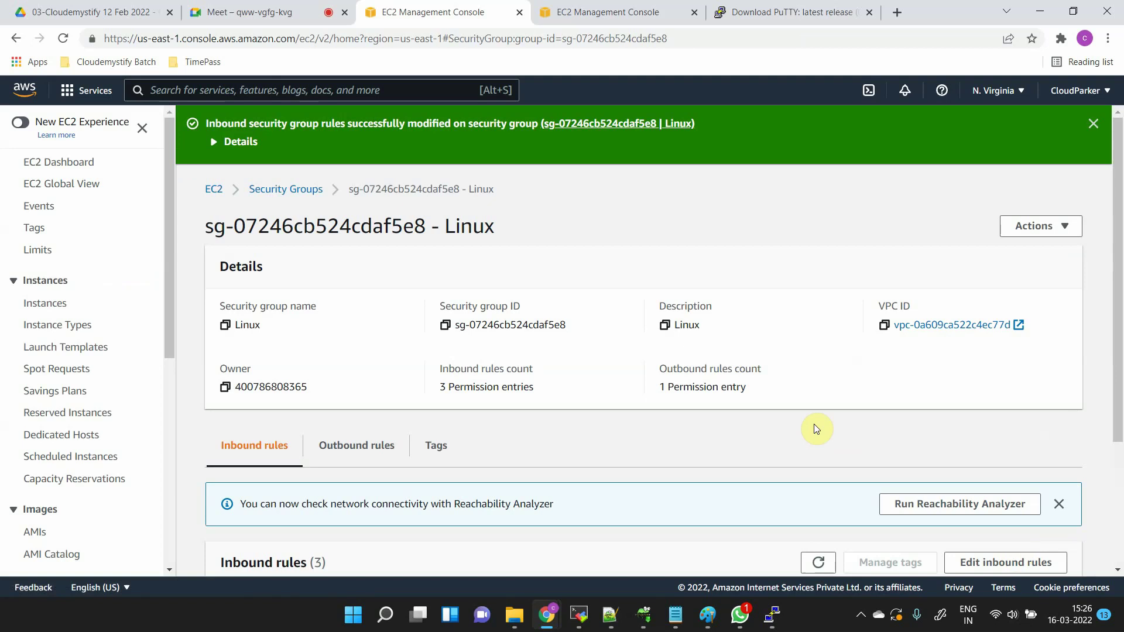
- Dismiss PuTTY's 'Connection timed out' fatal error and close the failed terminal window
click(775, 618)
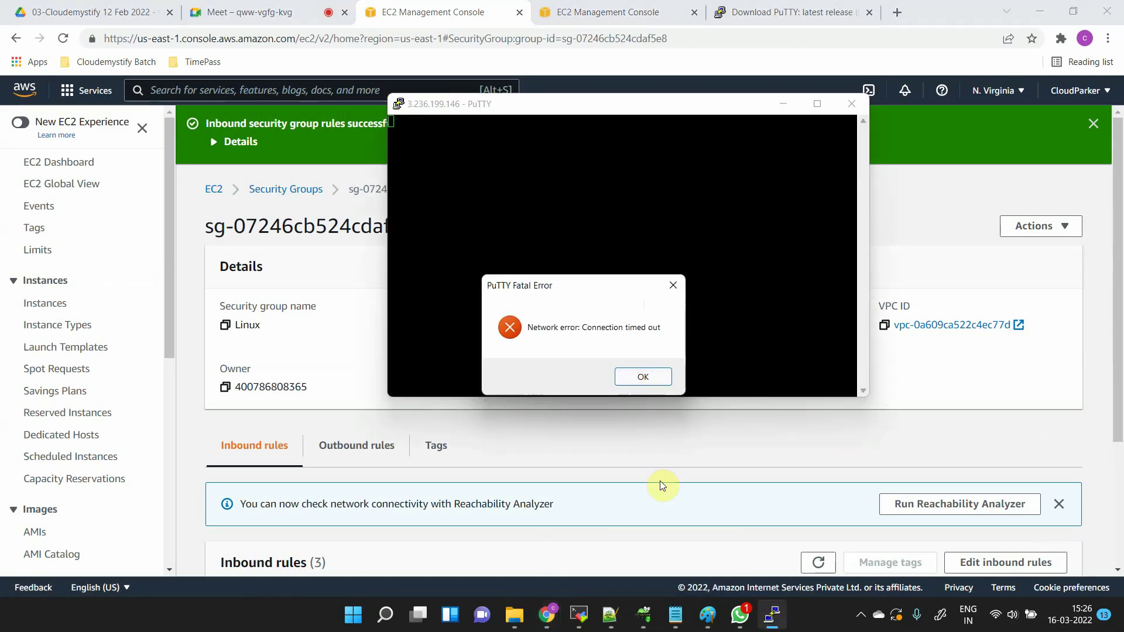
click(660, 381)
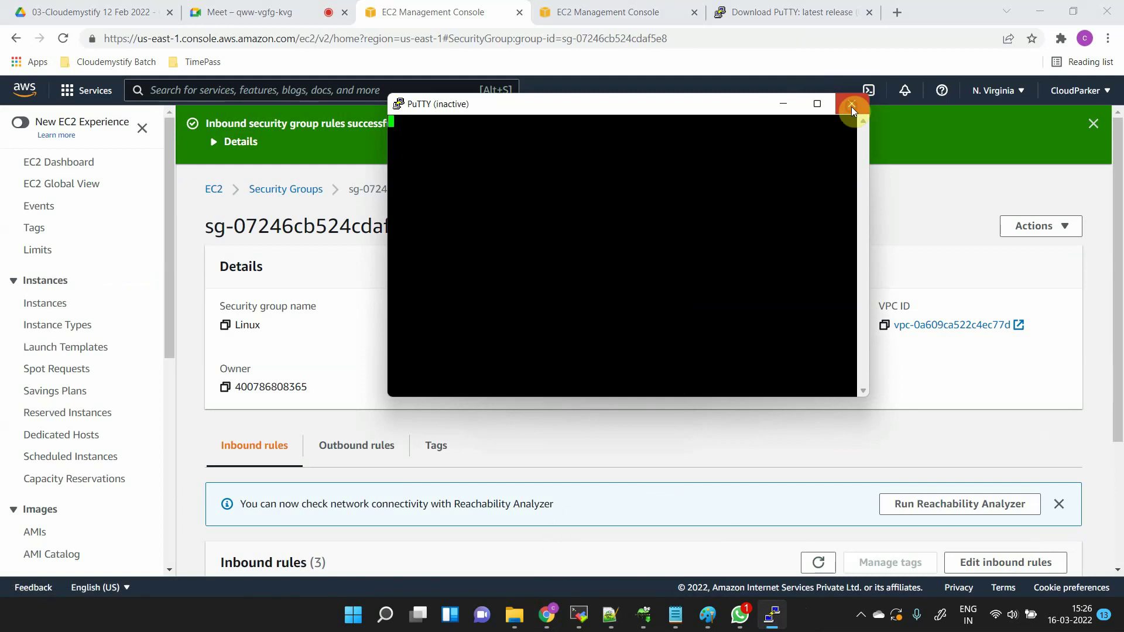
click(851, 106)
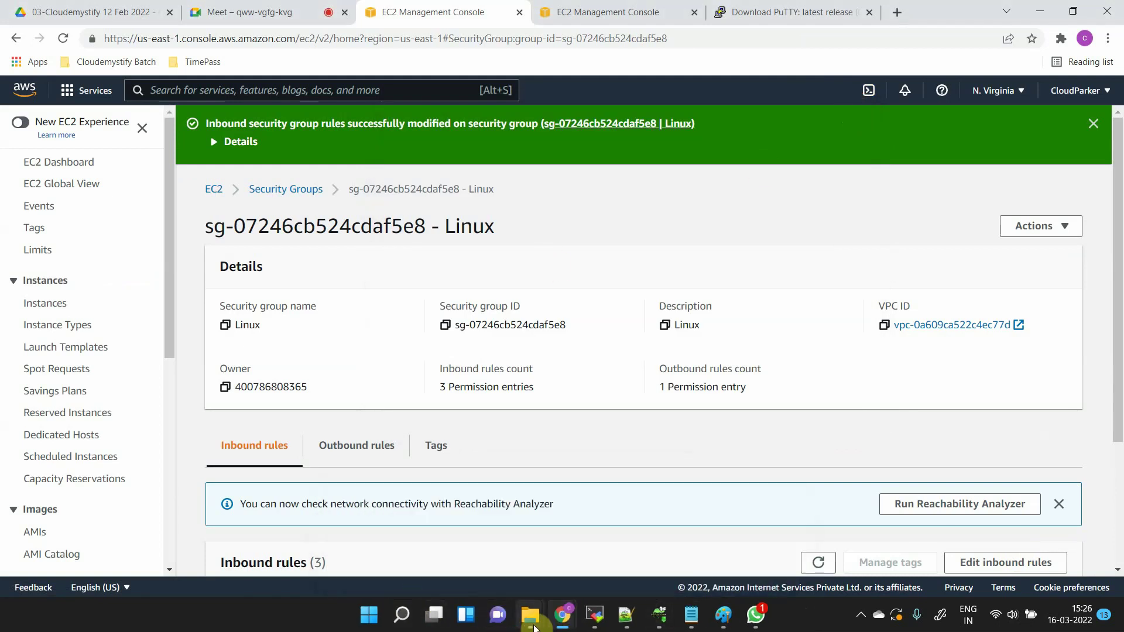
- Locate putty.exe in the Downloads folder and bring up its context menu
mouse_move(533, 624)
click(313, 520)
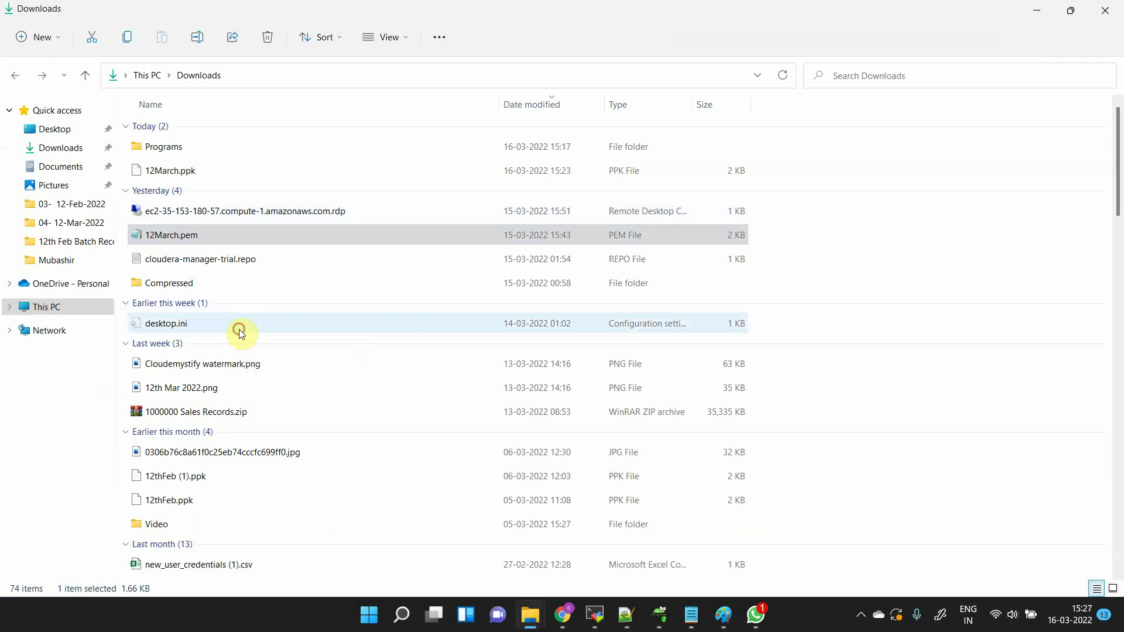
click(239, 329)
key(p)
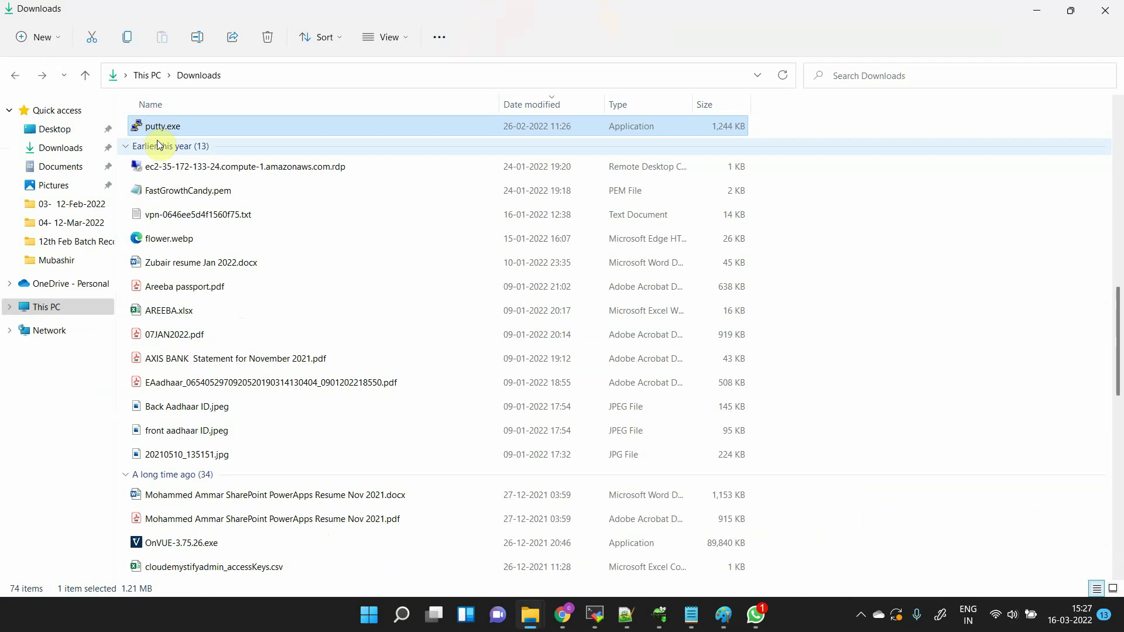
right_click(161, 133)
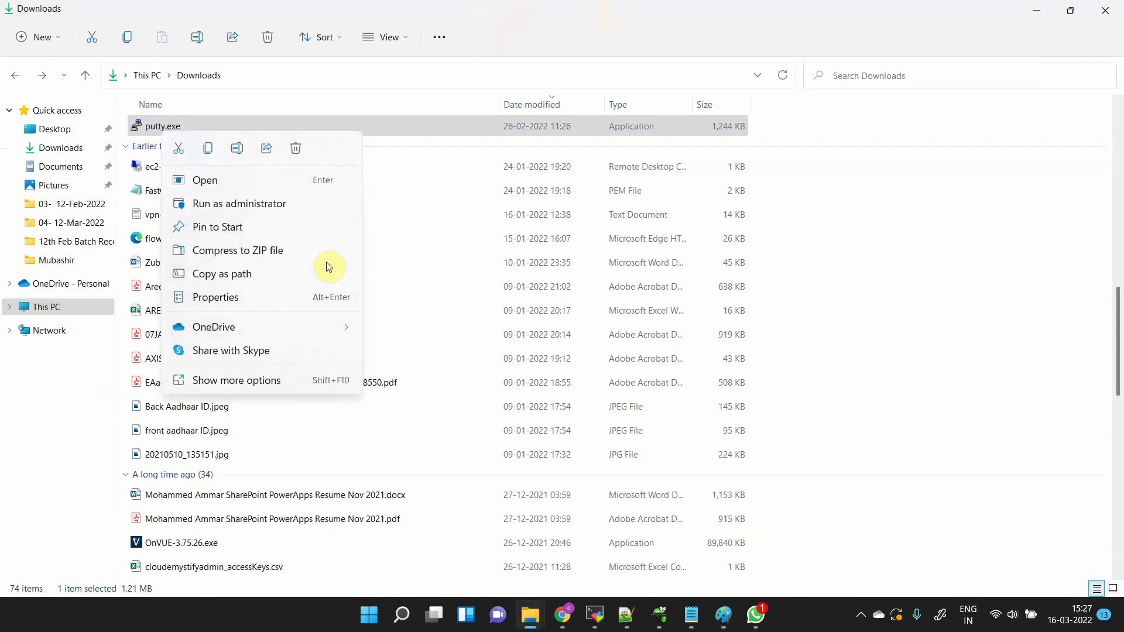
mouse_move(334, 333)
- Launch PuTTY by searching 'putty' in Windows search, then switch back to the EC2 console
click(388, 624)
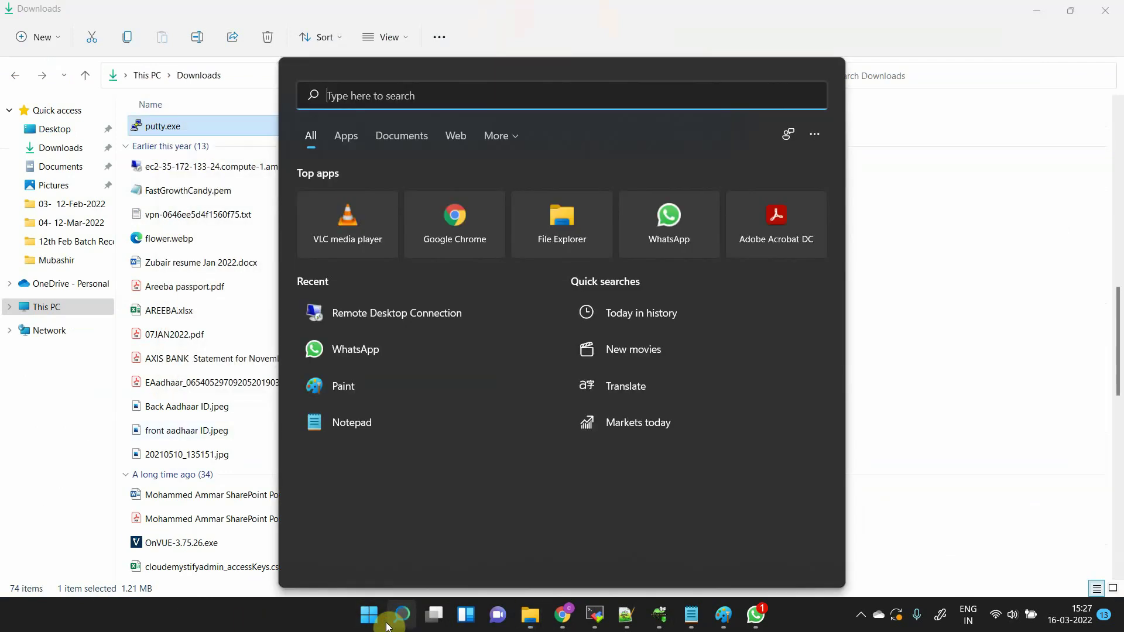
text(putty)
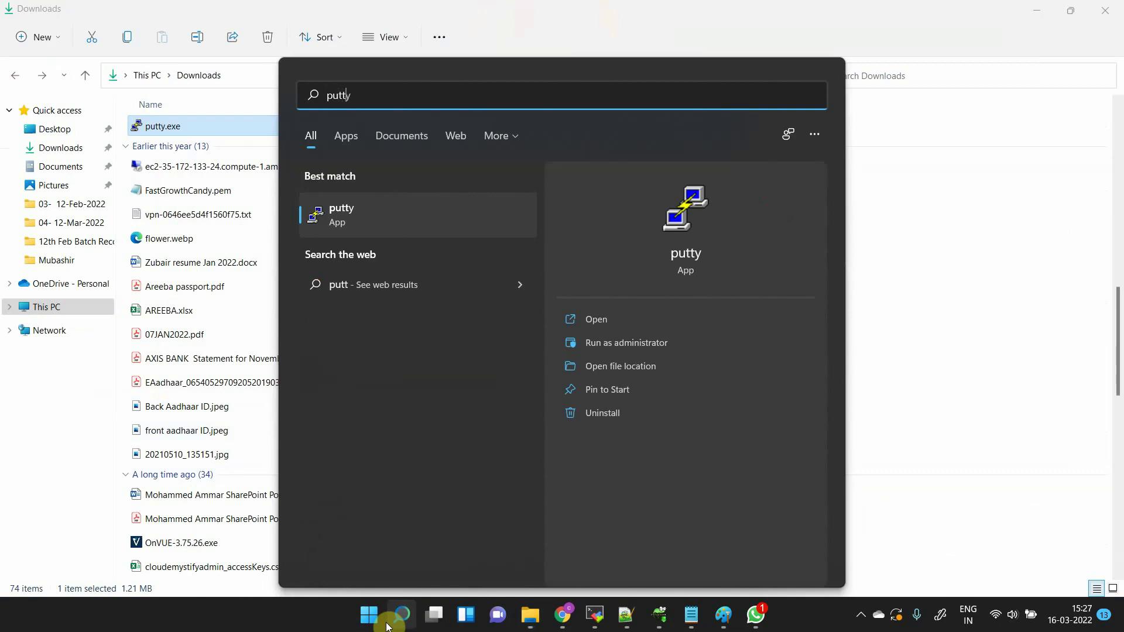
click(367, 234)
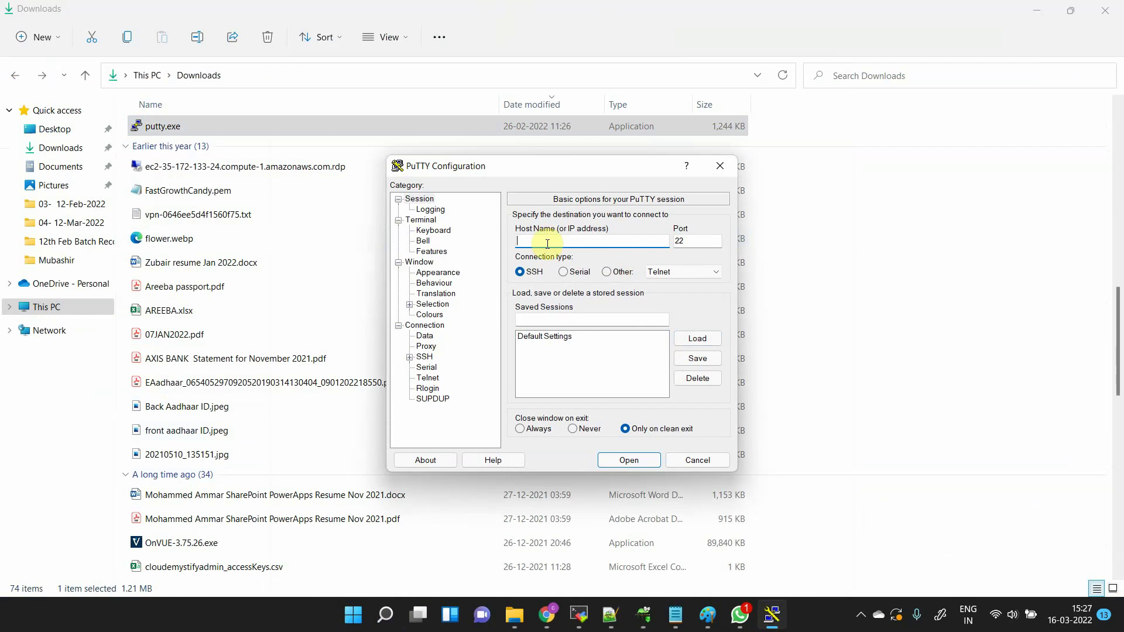
key(alt+Tab)
key(Tab)
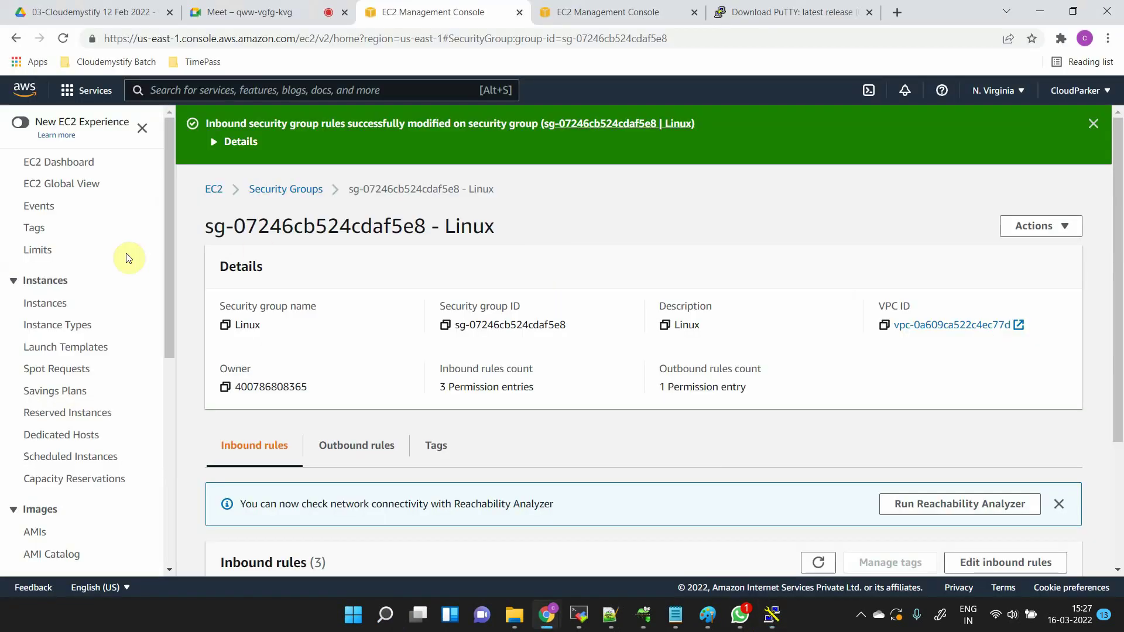
- Copy the Linux Ubuntu instance's public IP 3.236.199.146 and return to PuTTY Configuration
click(56, 308)
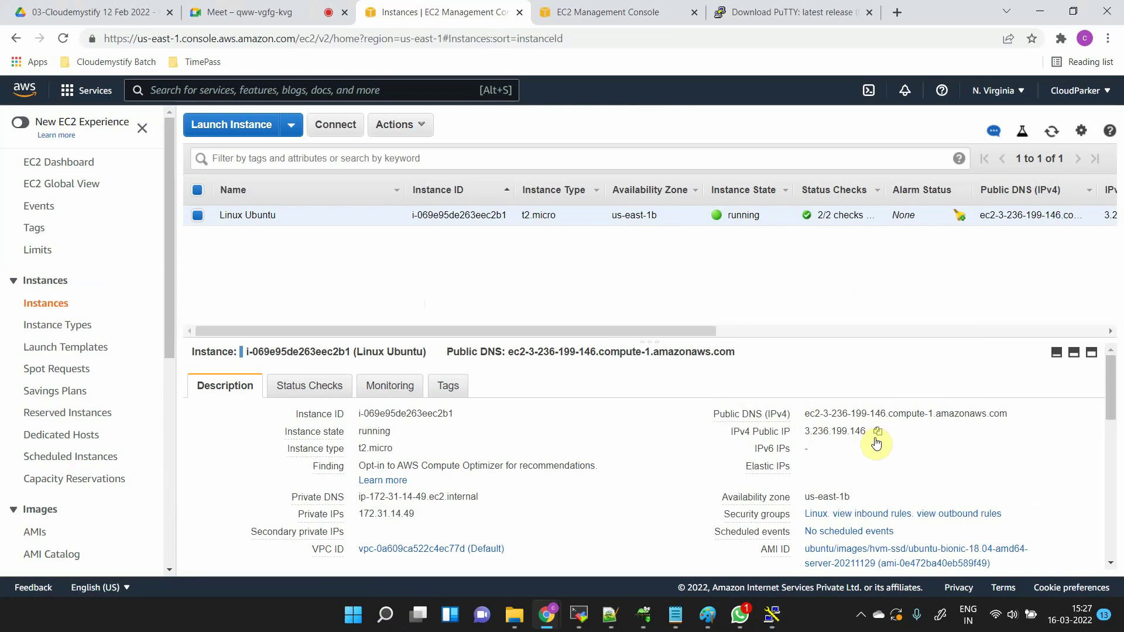
click(878, 432)
key(alt+Tab)
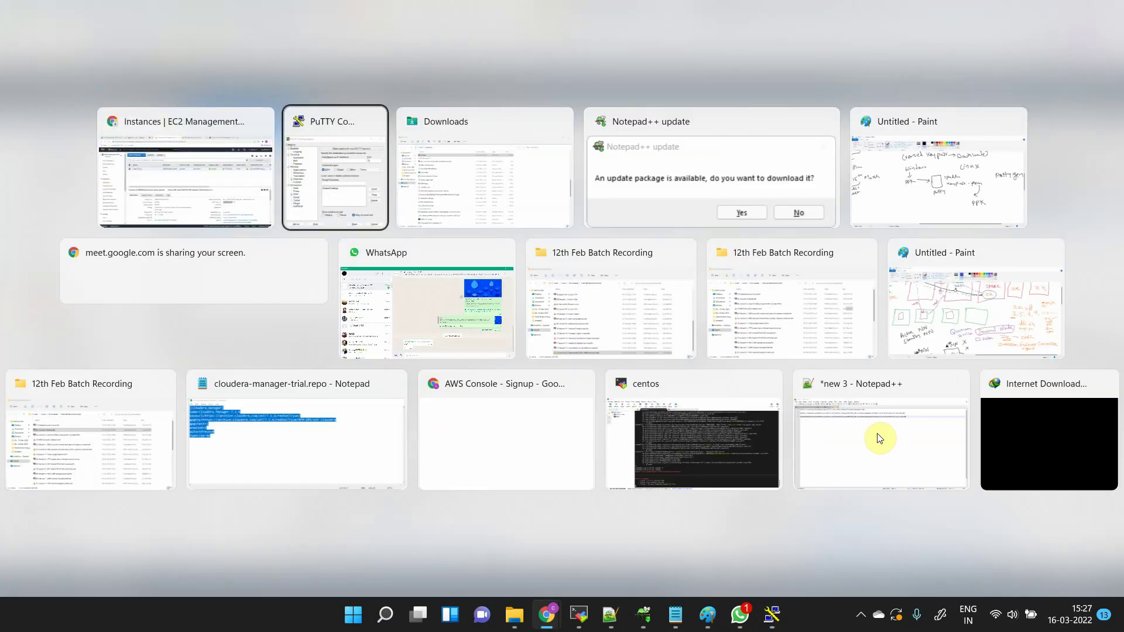
- Paste 3.236.199.146 as the host name and choose 12March.ppk as the SSH Auth private key
key(ctrl+v)
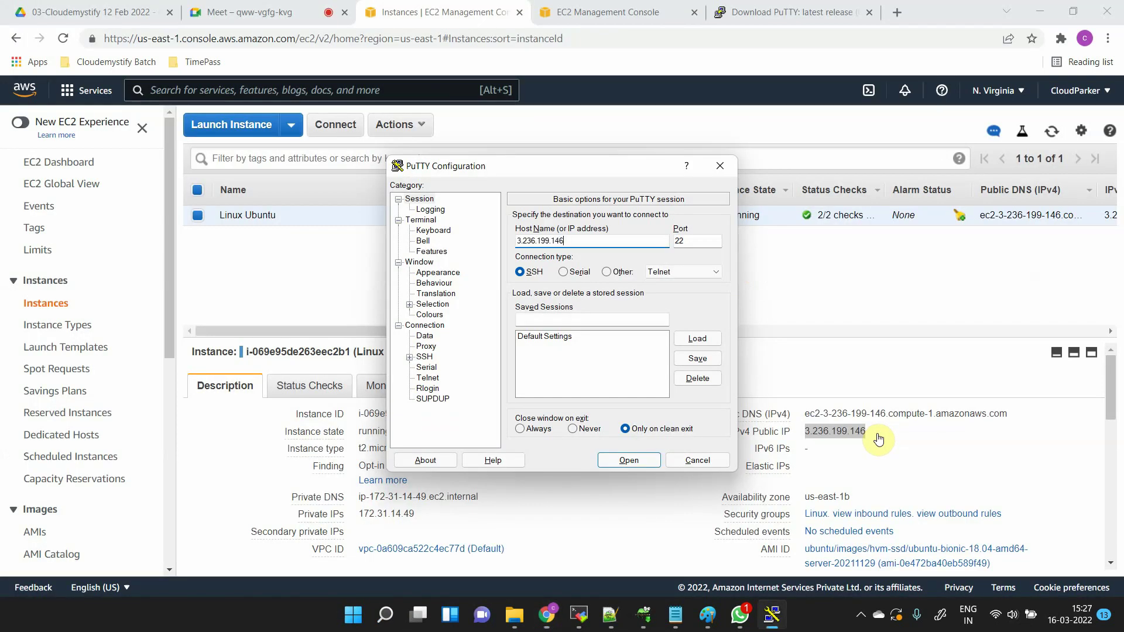
click(409, 357)
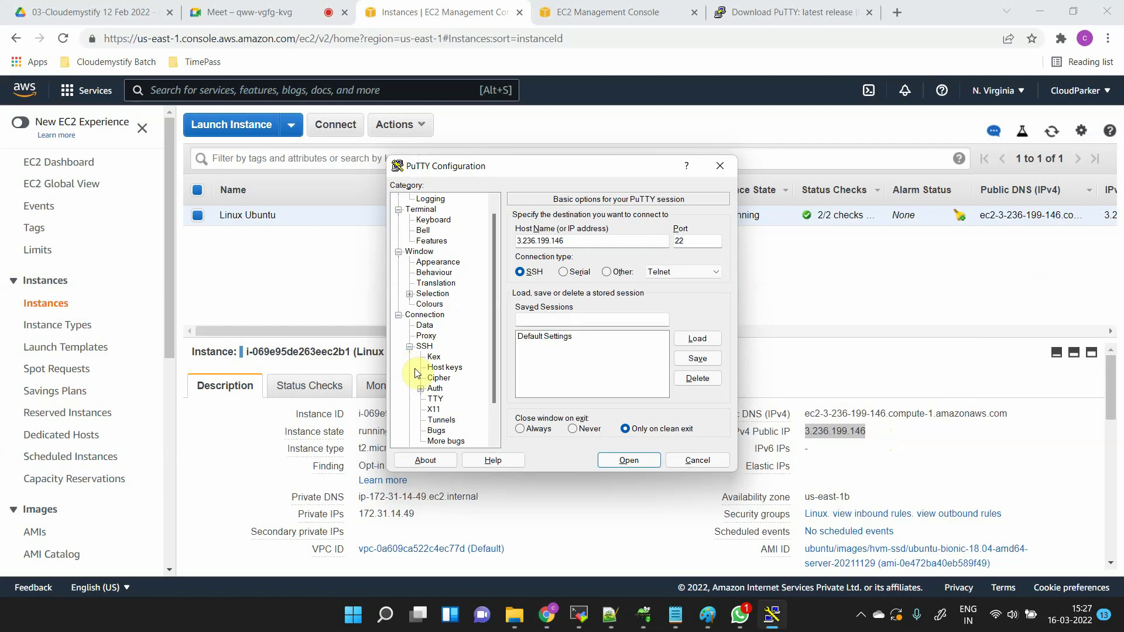
click(438, 389)
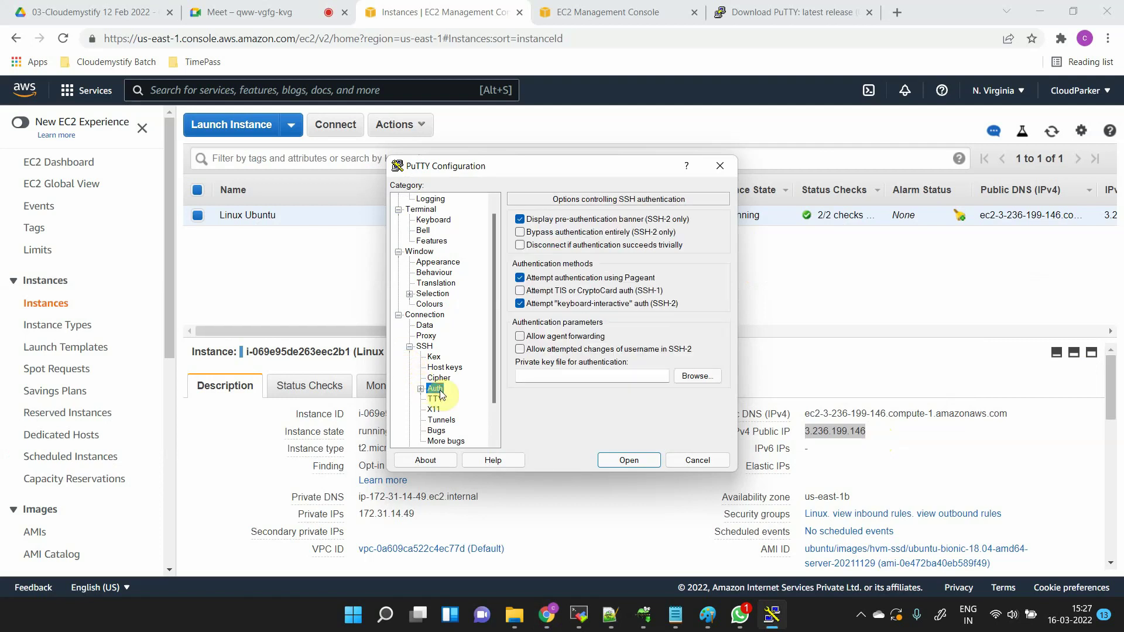
click(711, 382)
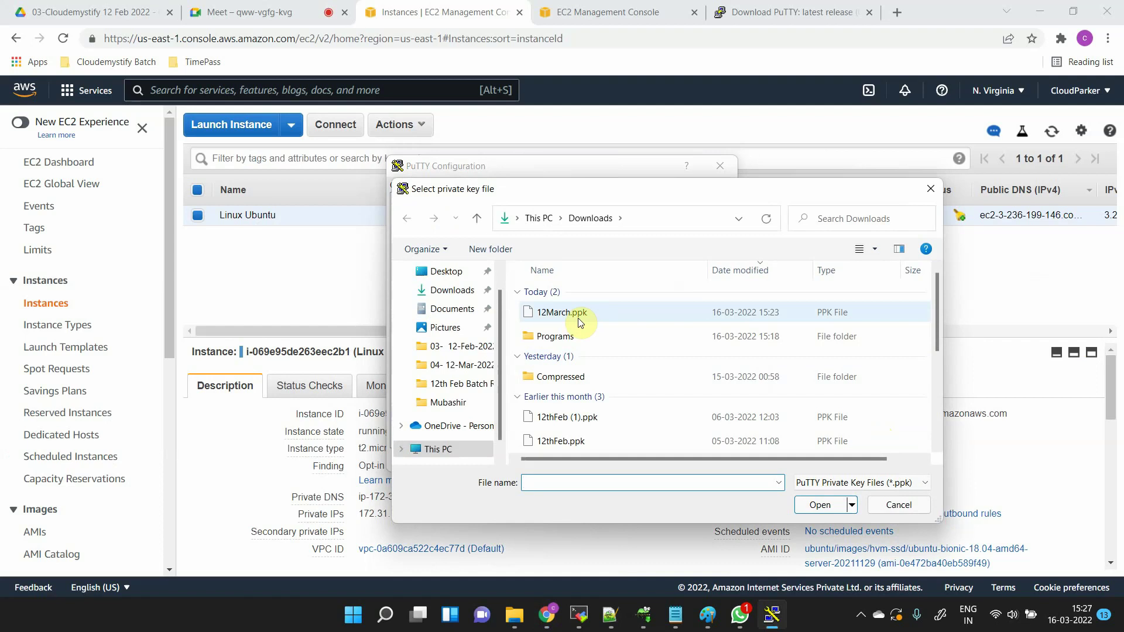
click(578, 319)
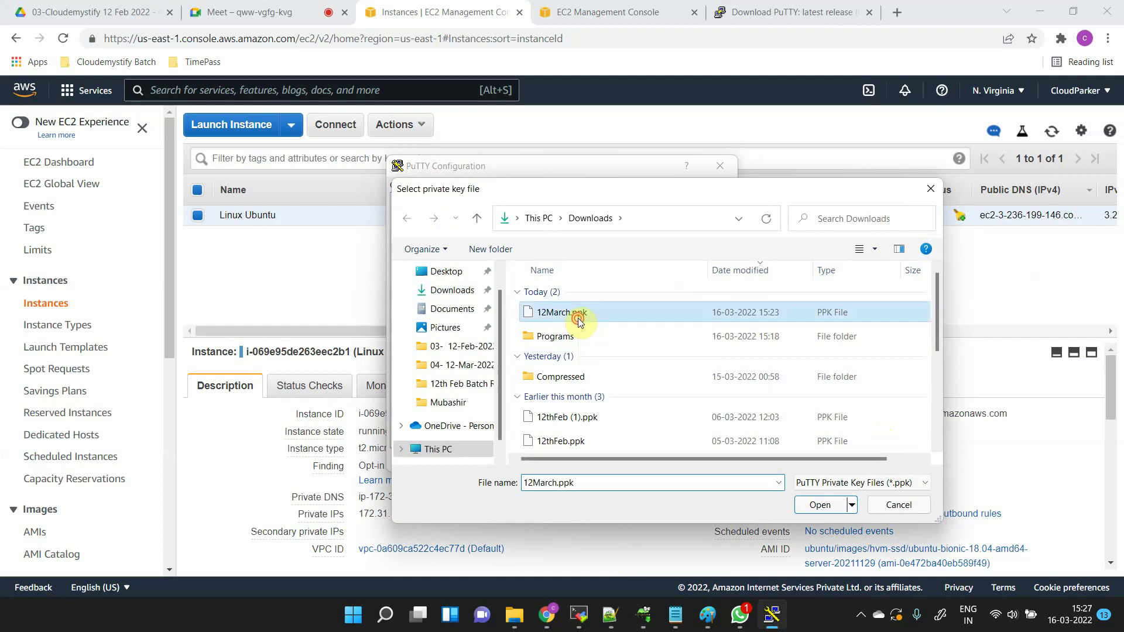
double_click(578, 318)
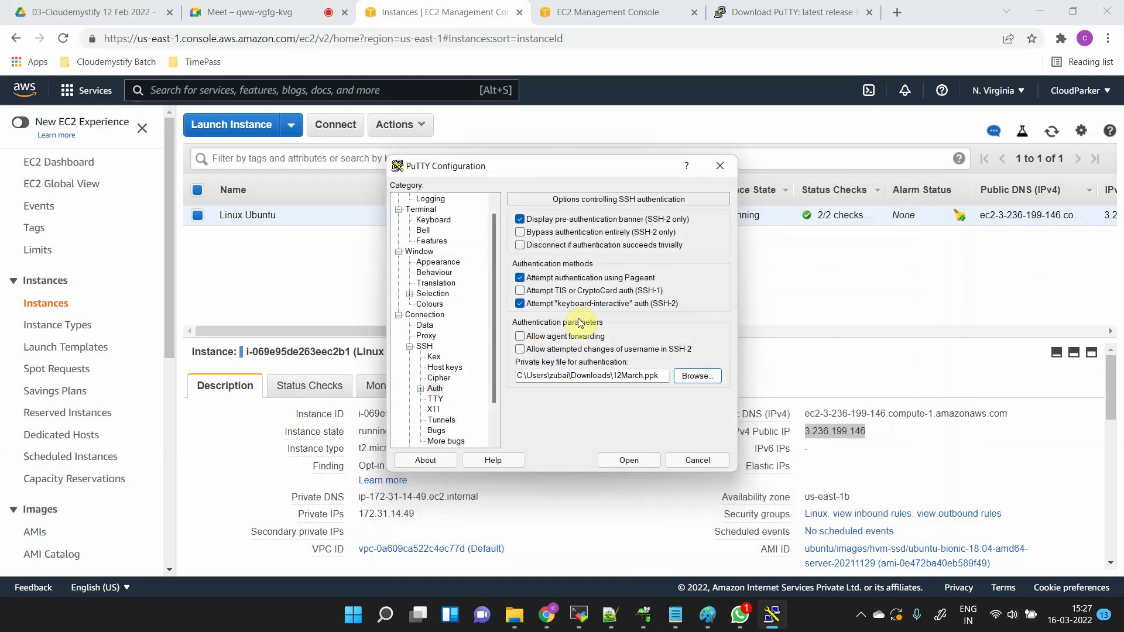
- Connect, accept the host key, log in as ubuntu, and maximize the terminal
click(629, 461)
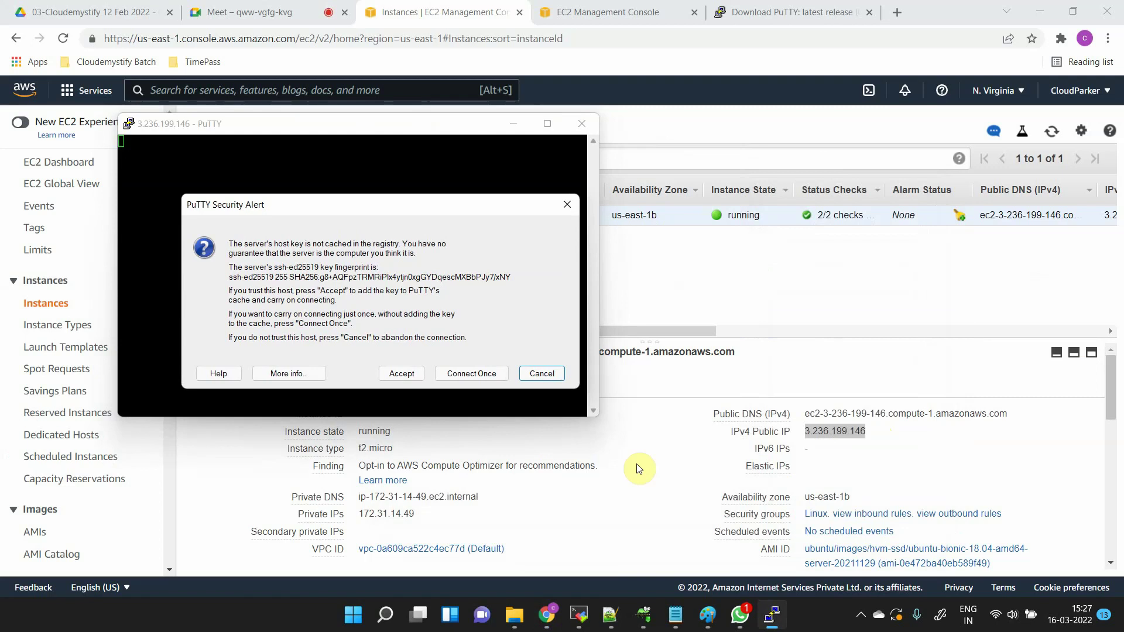
click(405, 374)
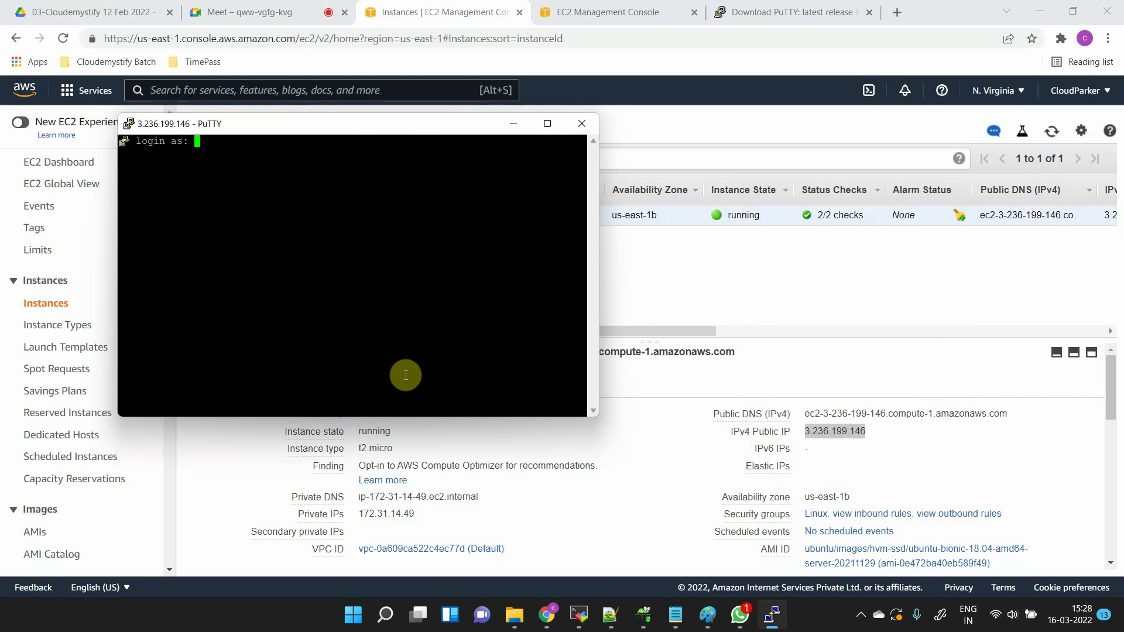
text(ubuntu)
key(Return)
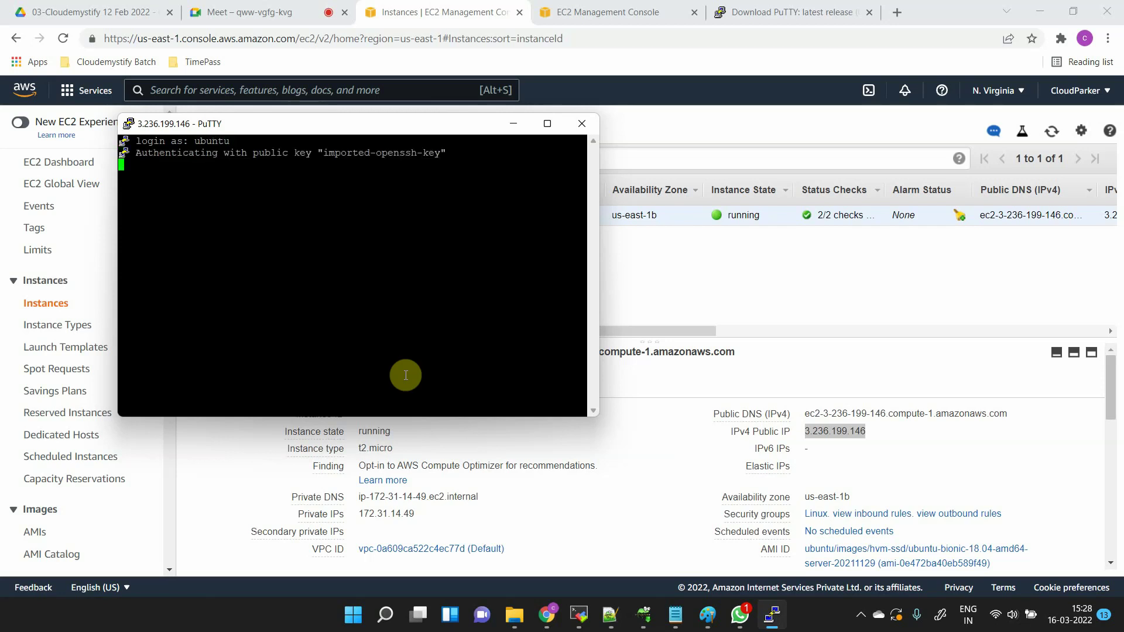
click(550, 124)
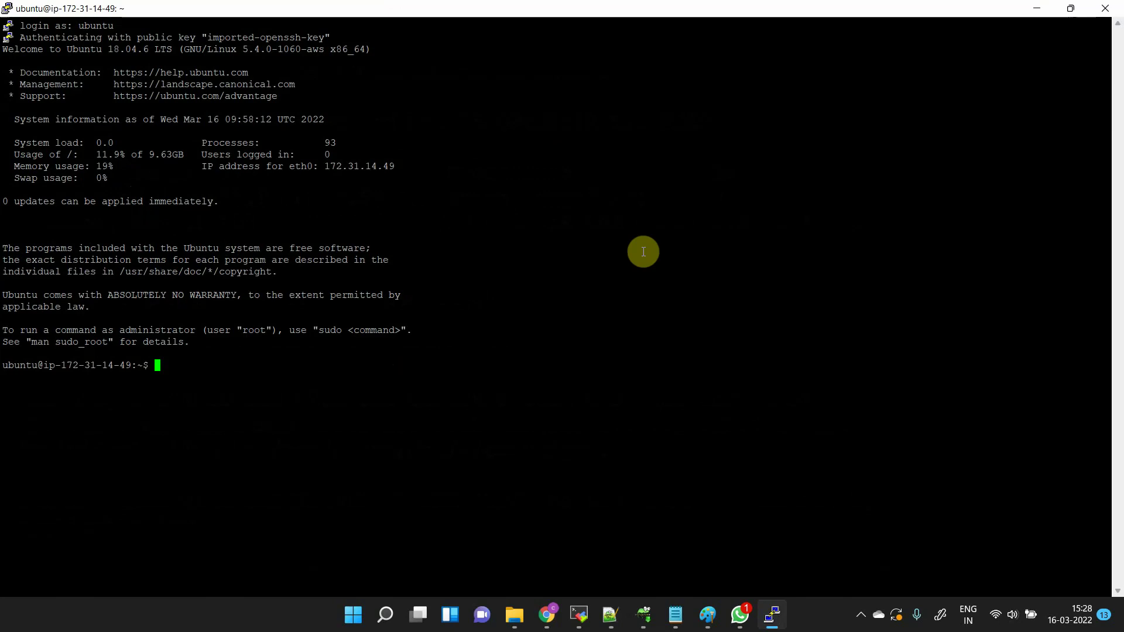
- Clear the PuTTY terminal and list the Ubuntu home directory contents with ls
text(clear)
key(Return)
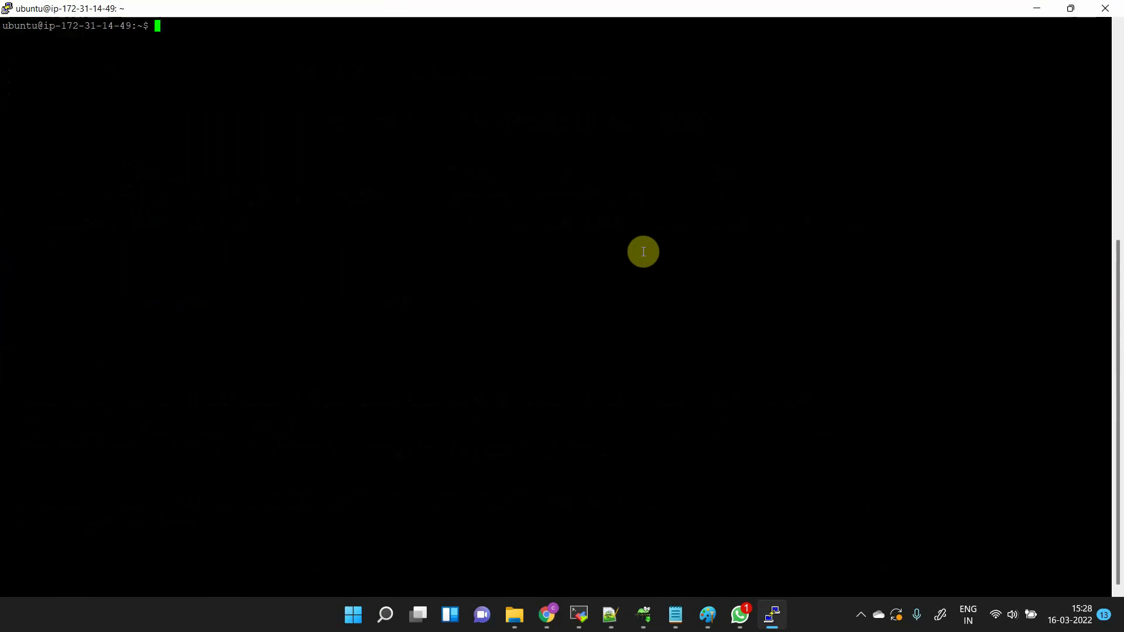
key(Return)
key(Return)
text(l)
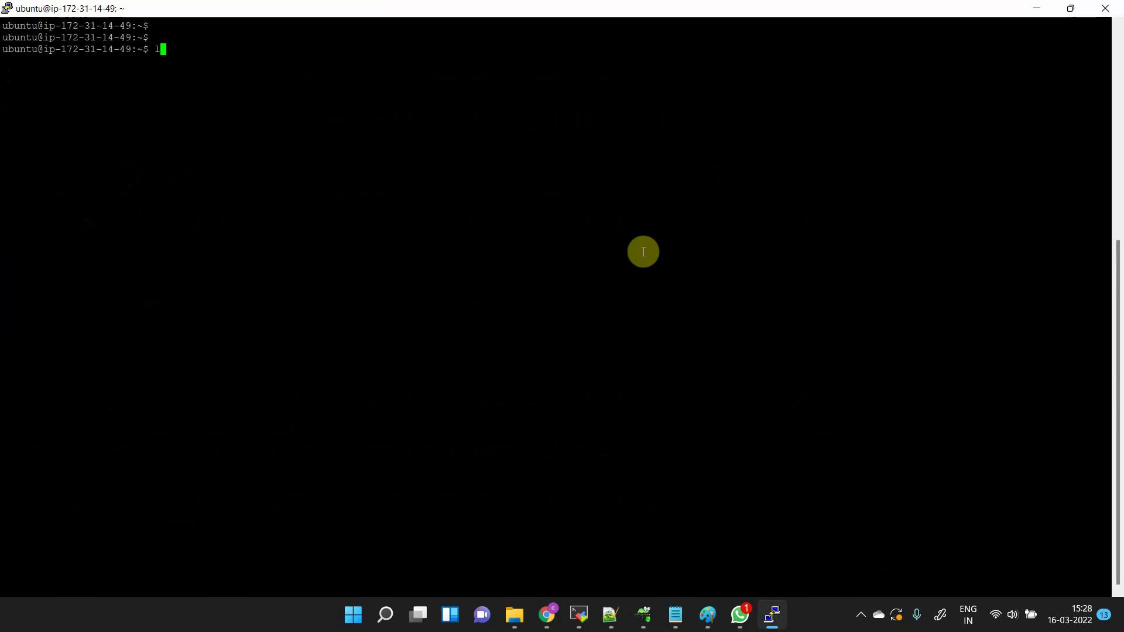
key(BackSpace)
text(ls)
key(Return)
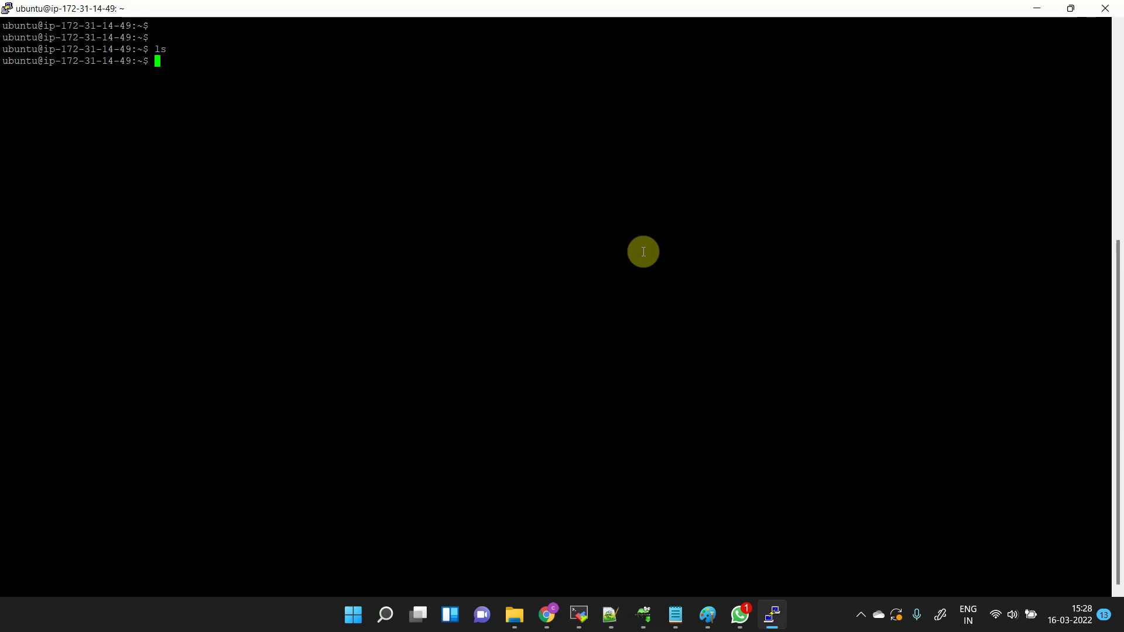
- Create the cloudemystify directory with mkdir and confirm it appears in a new ls listing
text(mkdir cloudemystify)
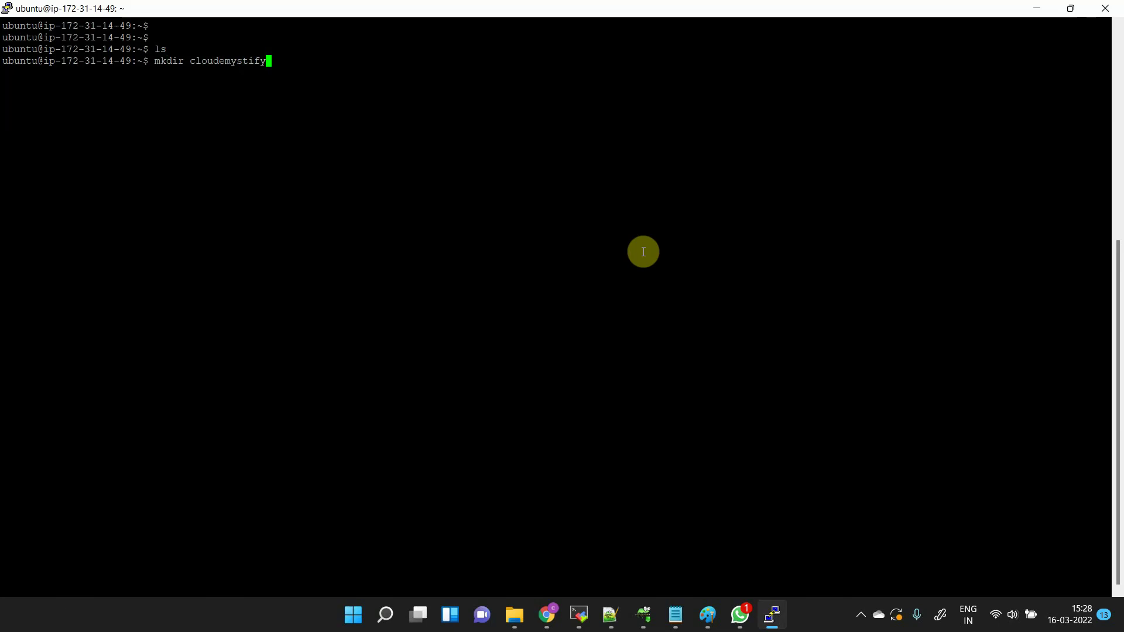
key(Return)
text(ls)
key(Return)
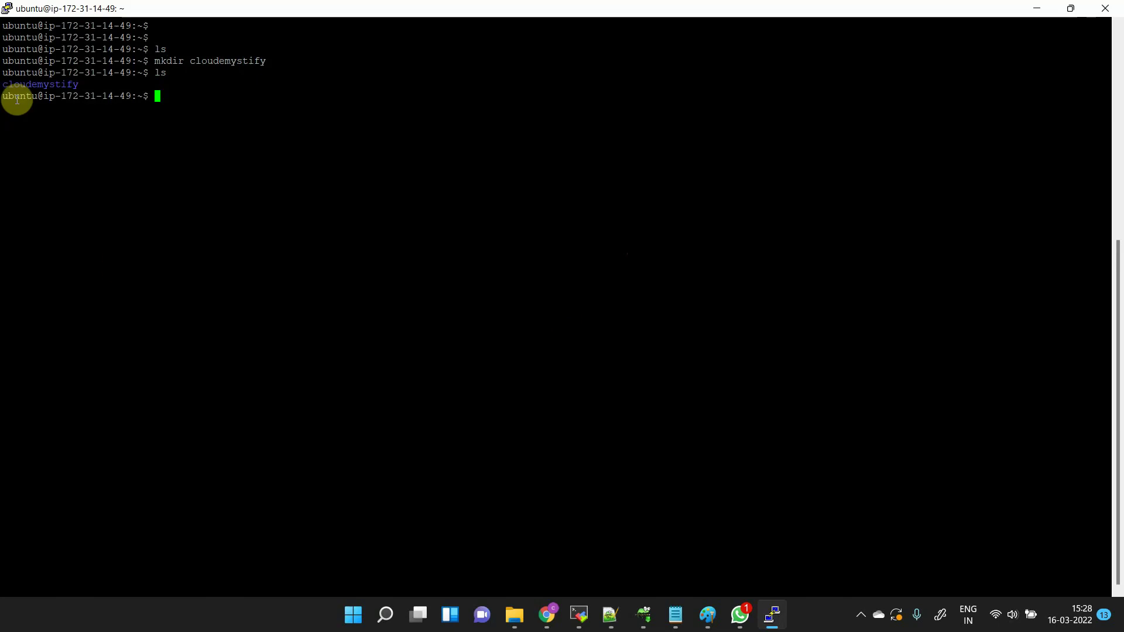
double_click(42, 84)
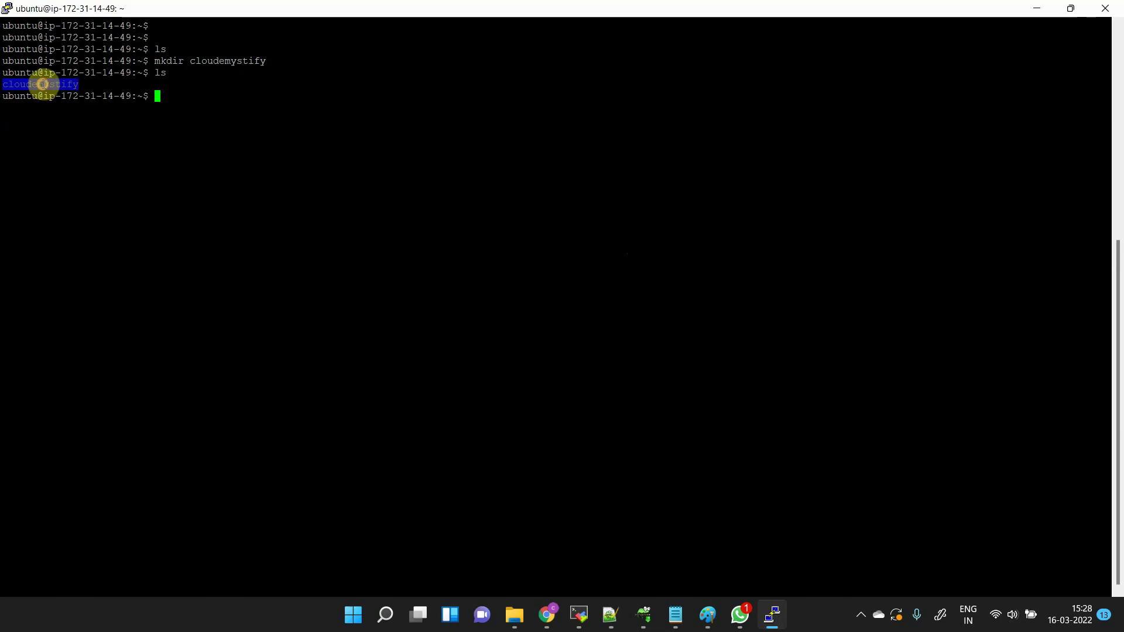
click(328, 190)
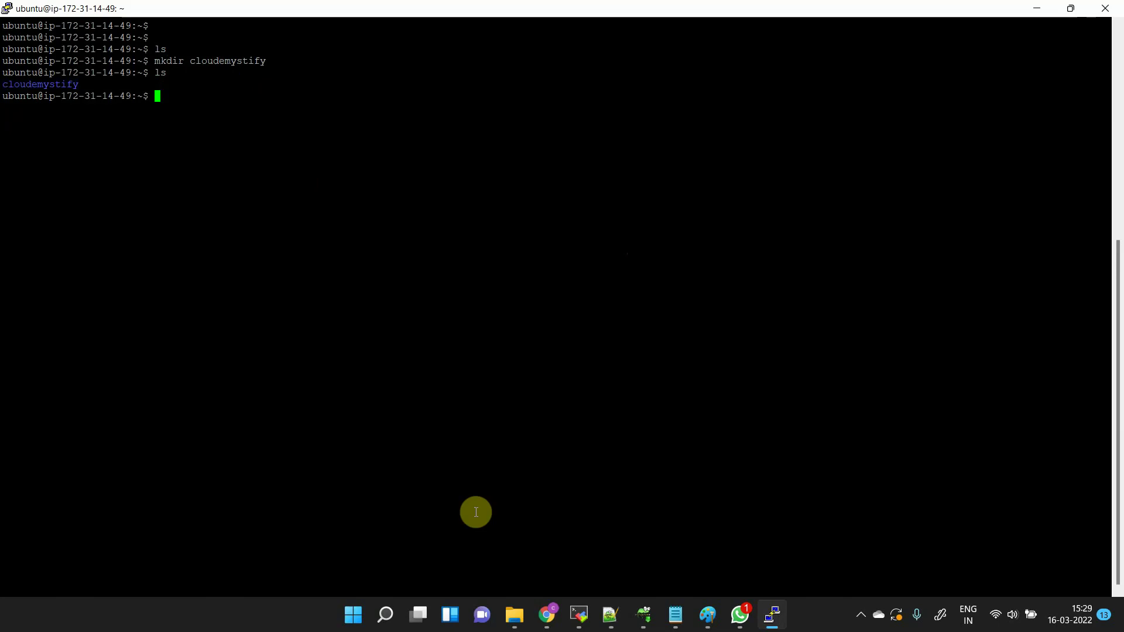
- Launch Windows Command Prompt by searching for cmd
click(375, 620)
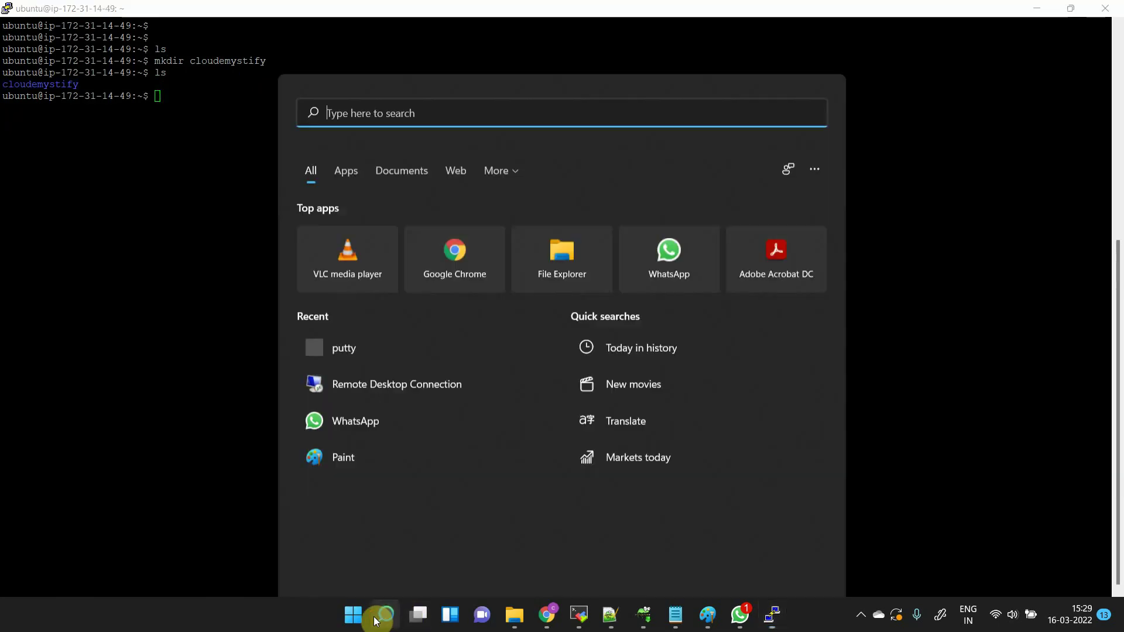
text(cmd)
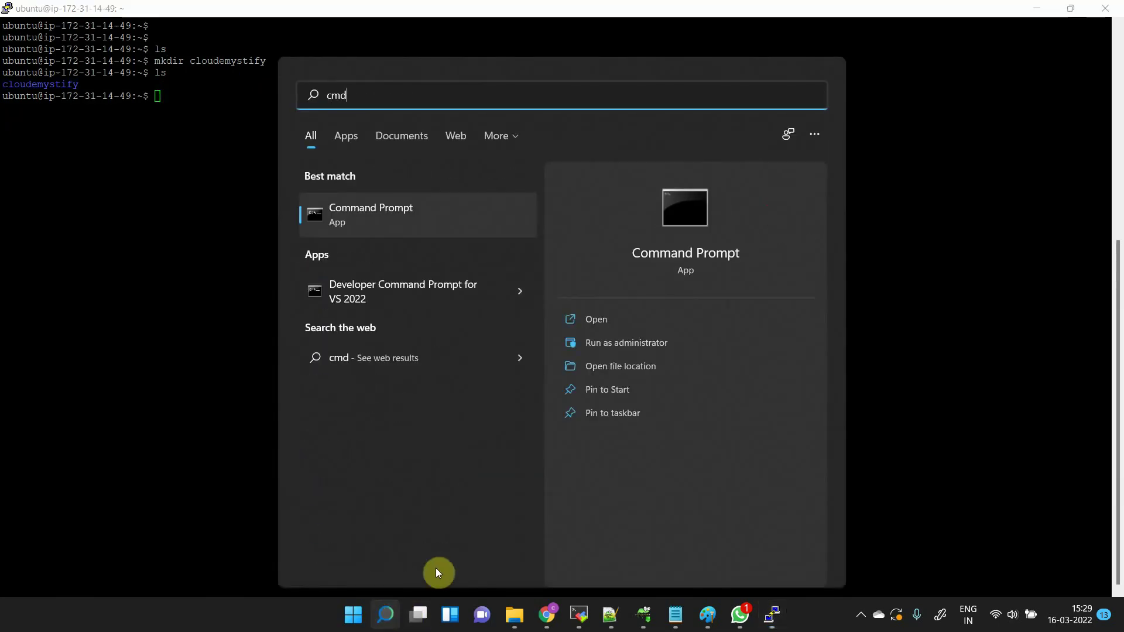
click(393, 224)
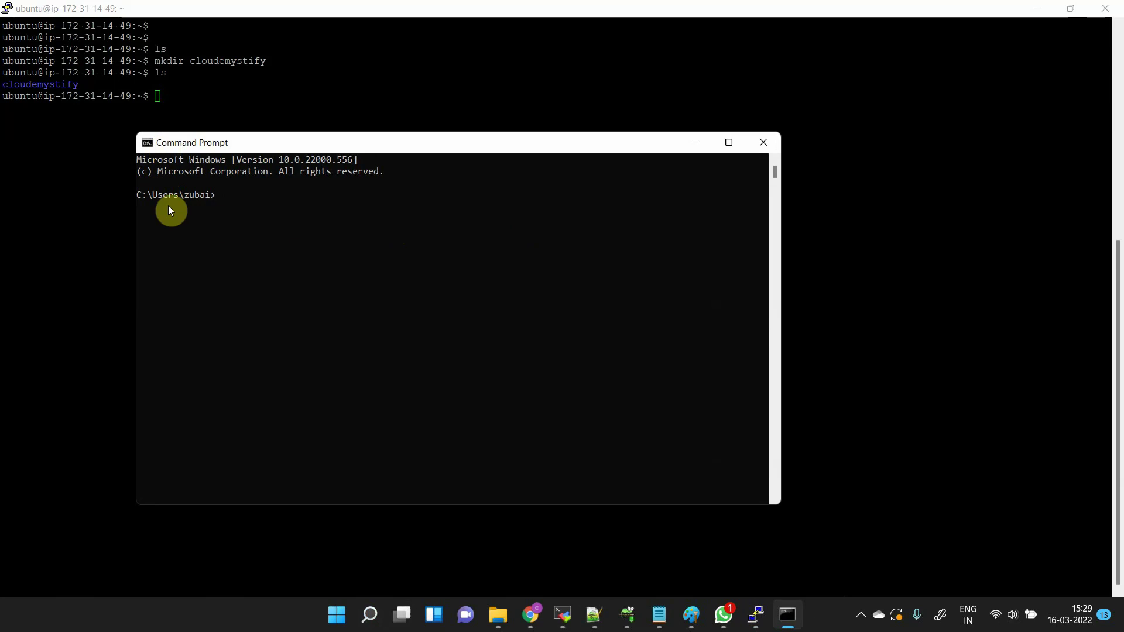
click(145, 195)
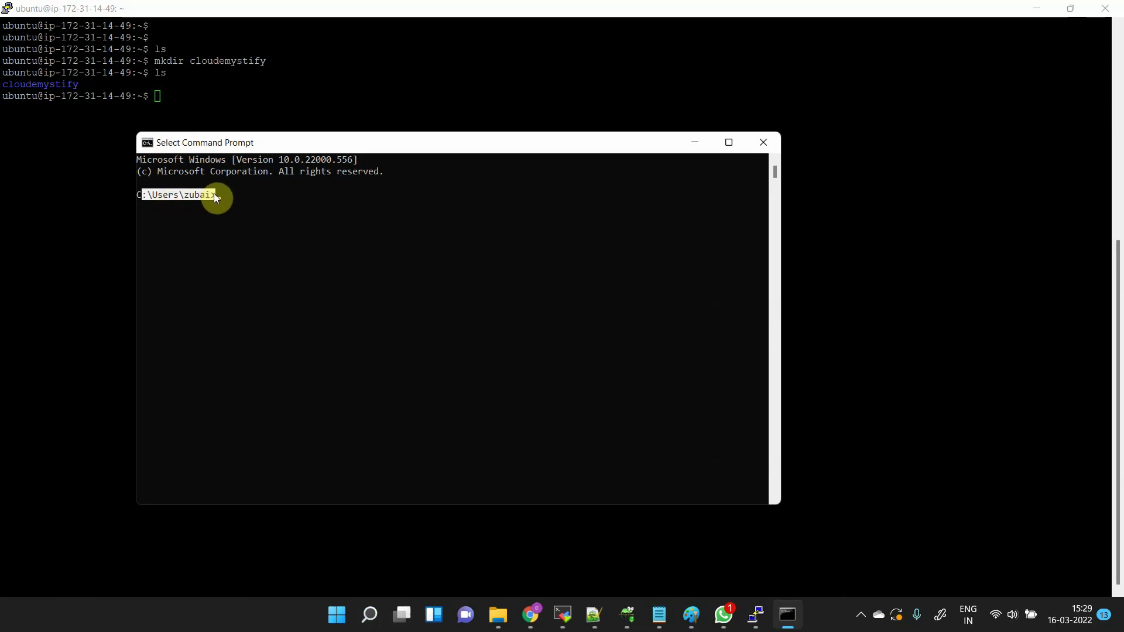
- Run pwd in the Ubuntu session to show the /home/ubuntu working directory
click(281, 116)
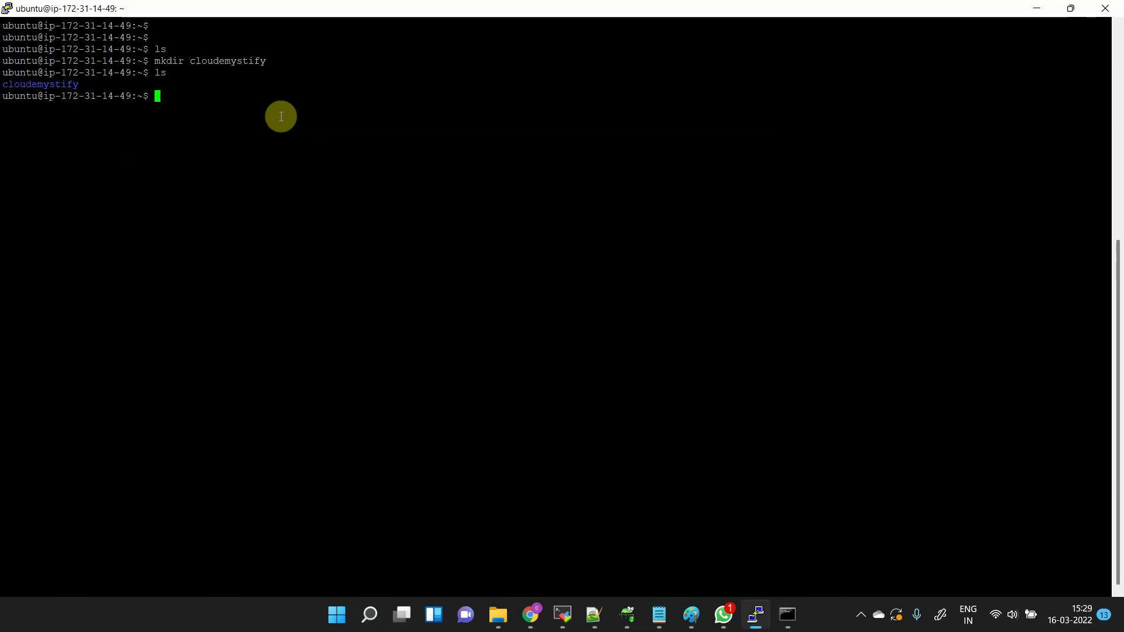
text(pwd)
key(Return)
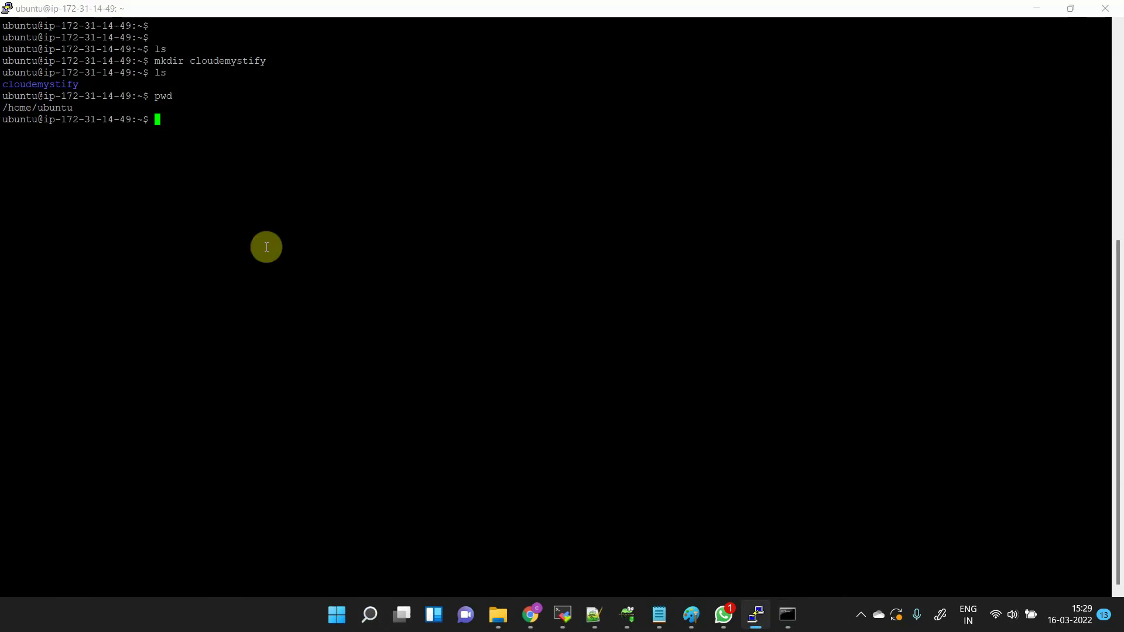
- Reposition the Command Prompt window and highlight its Windows prompt path for comparison
key(alt+Tab)
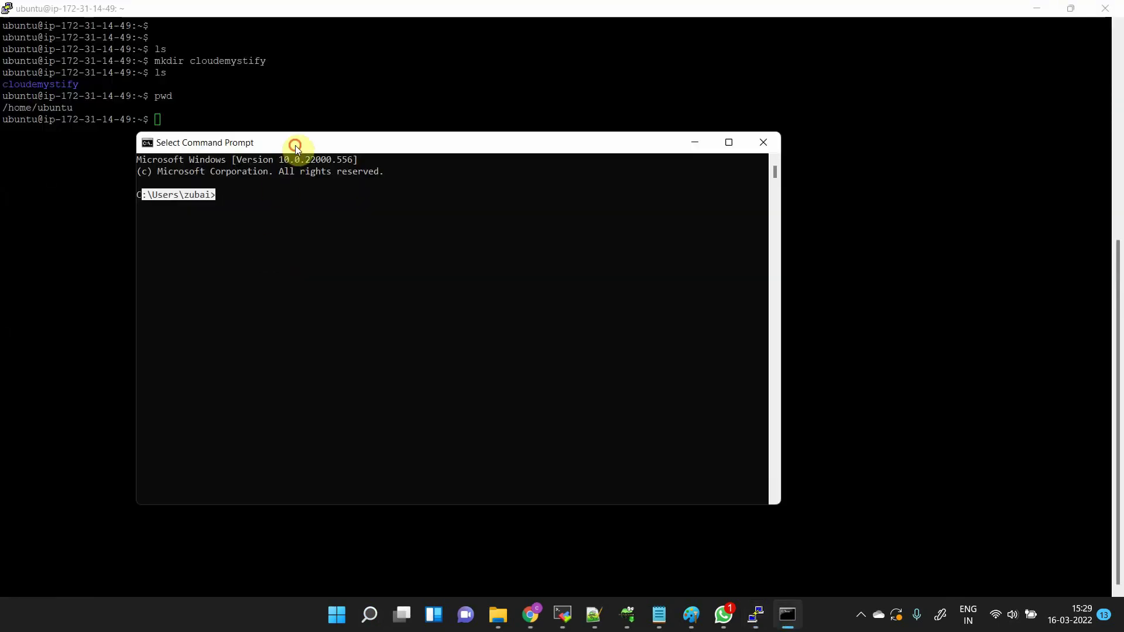
drag(295, 145, 417, 81)
click(297, 143)
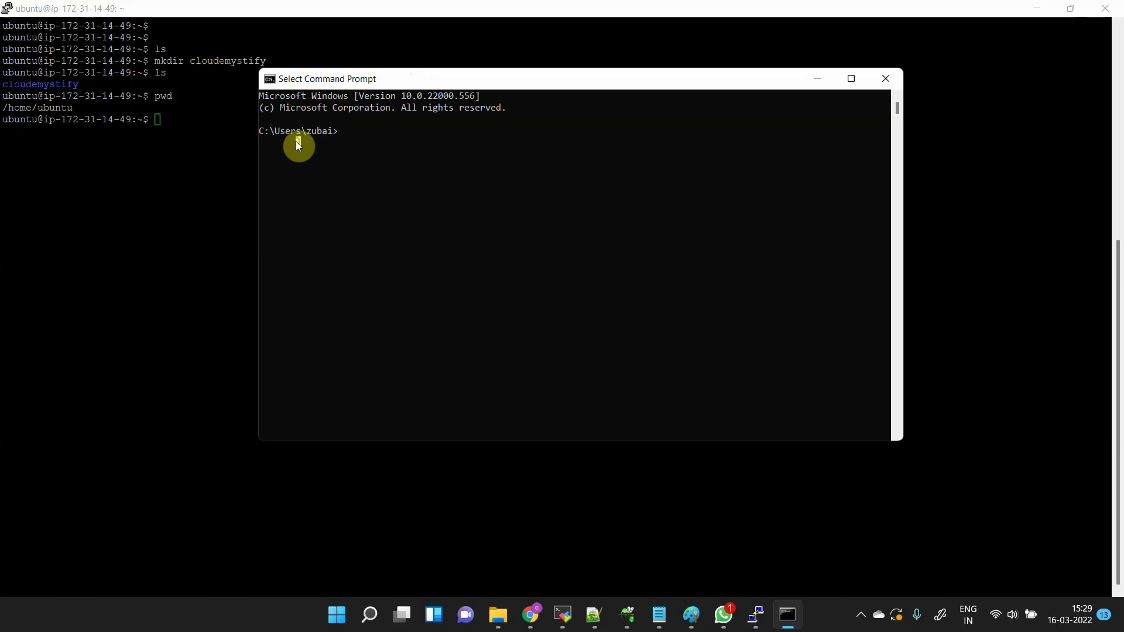
key(Escape)
double_click(284, 133)
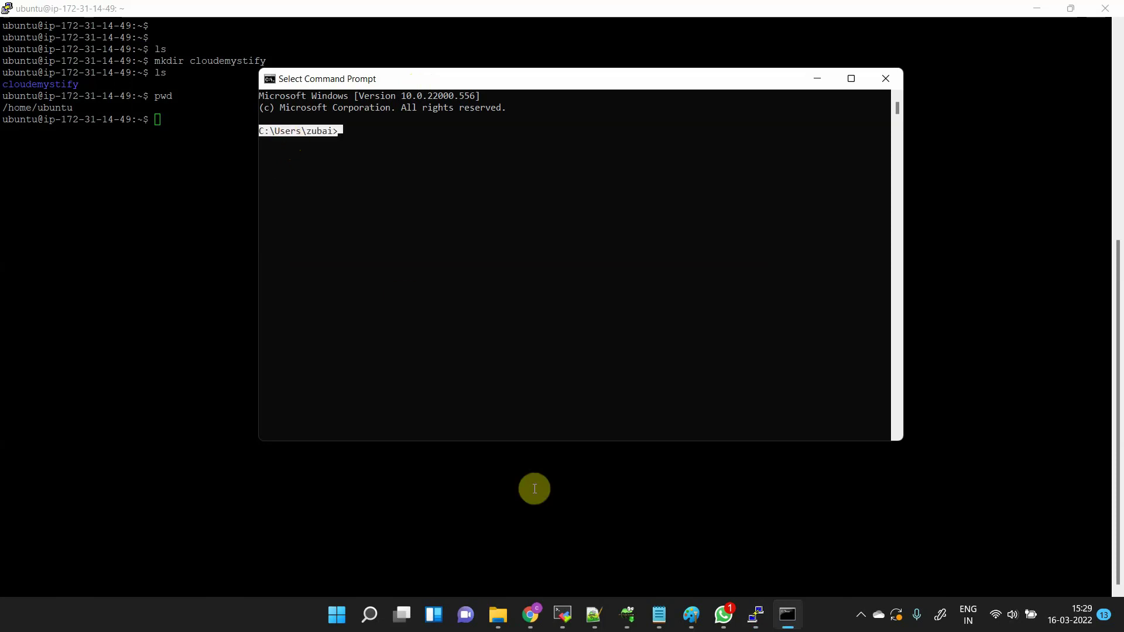
- In File Explorer, browse This PC > Windows (C:) > Users > the user's profile folder
mouse_move(498, 614)
click(294, 561)
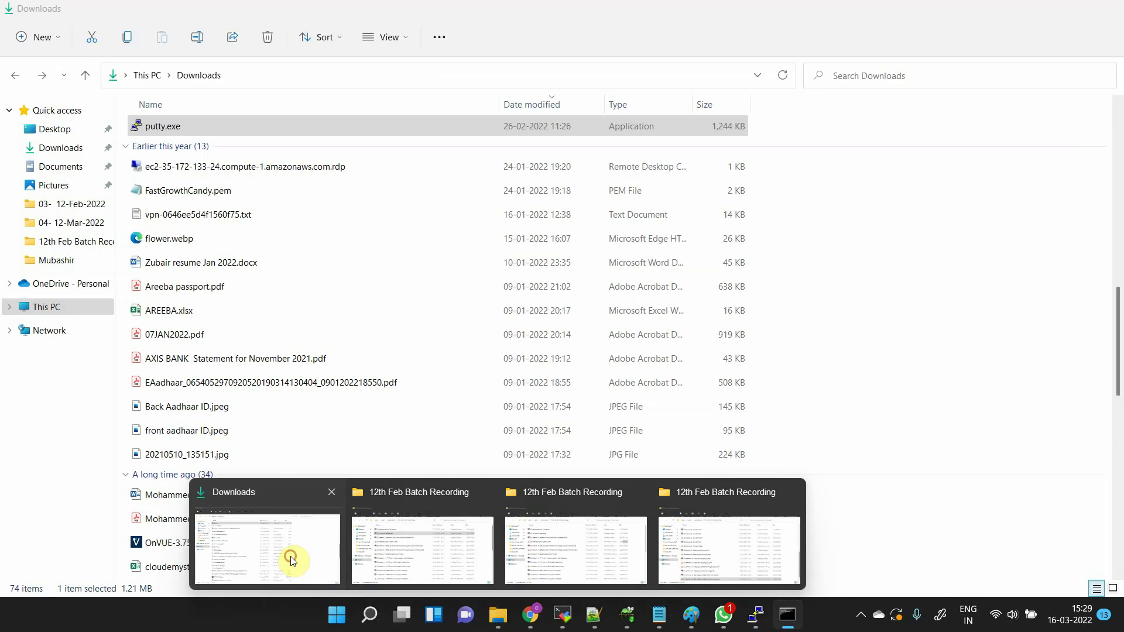
click(141, 77)
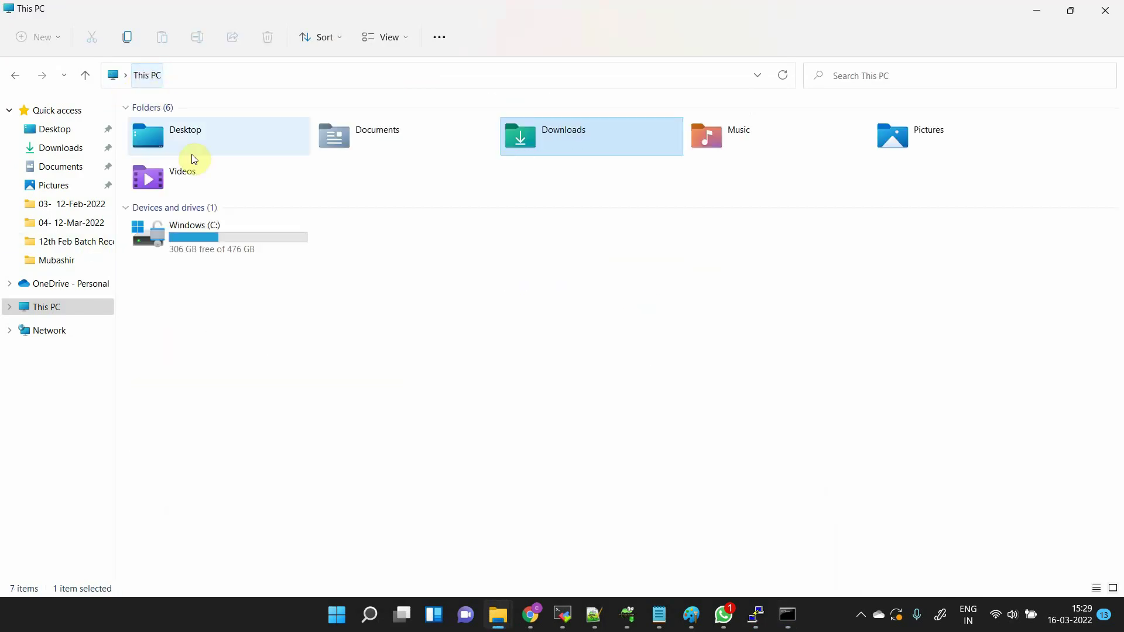
double_click(213, 248)
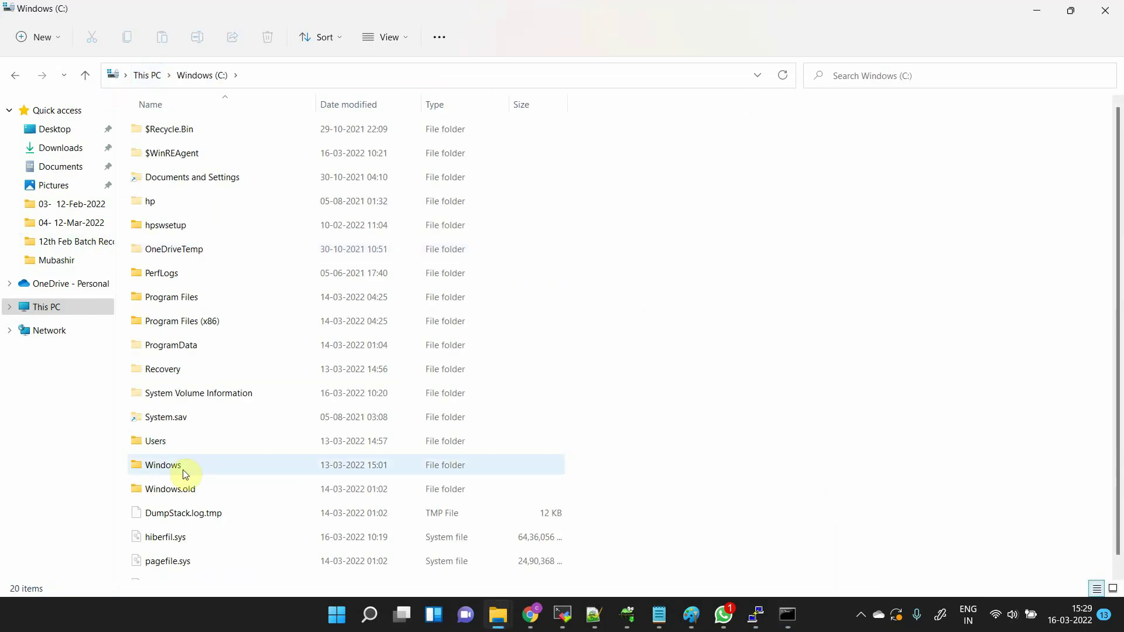
double_click(155, 441)
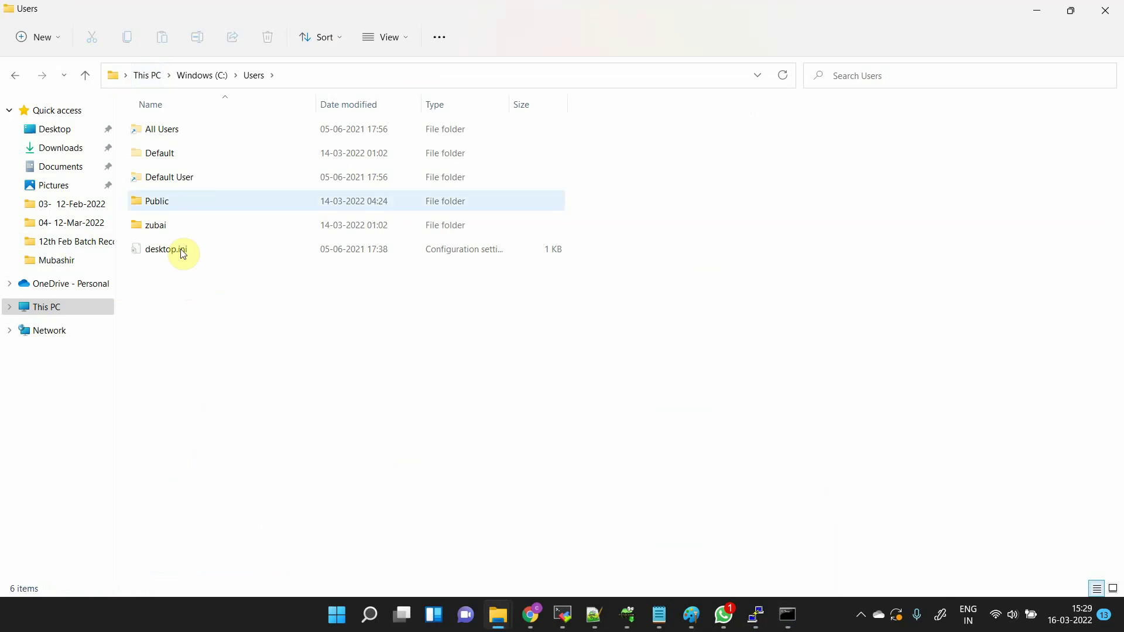
double_click(156, 226)
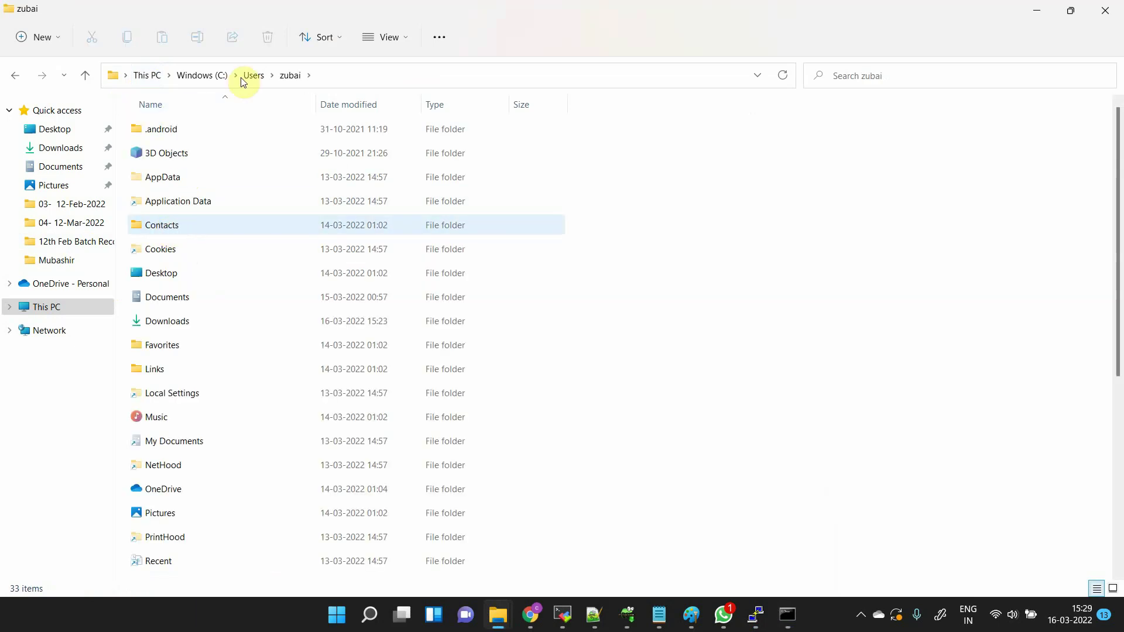
key(alt+Tab)
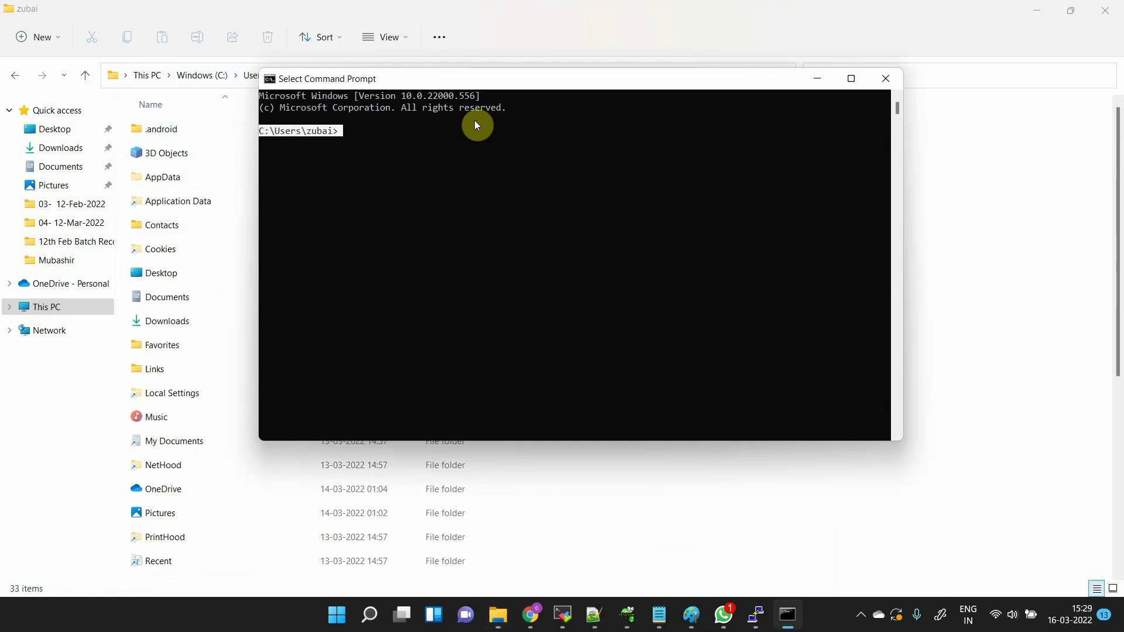
key(alt+Tab)
key(alt+Tab)
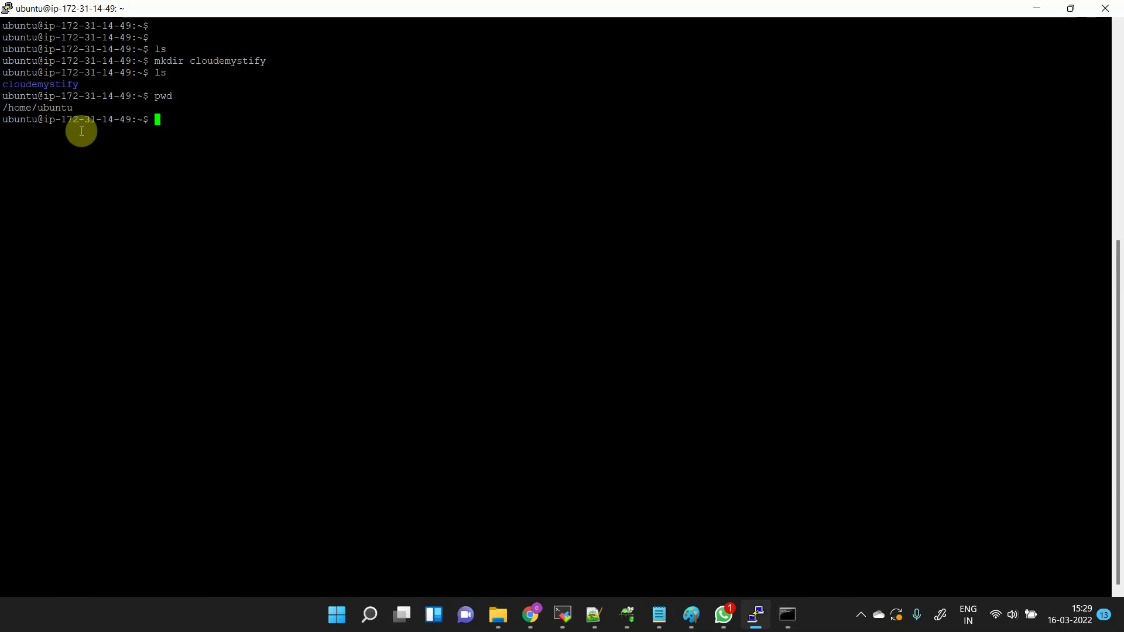
- Highlight the /home/ubuntu path, then cancel a mistyped c:\users\ubuntu command with Ctrl+C
scroll(81, 131, up, 10)
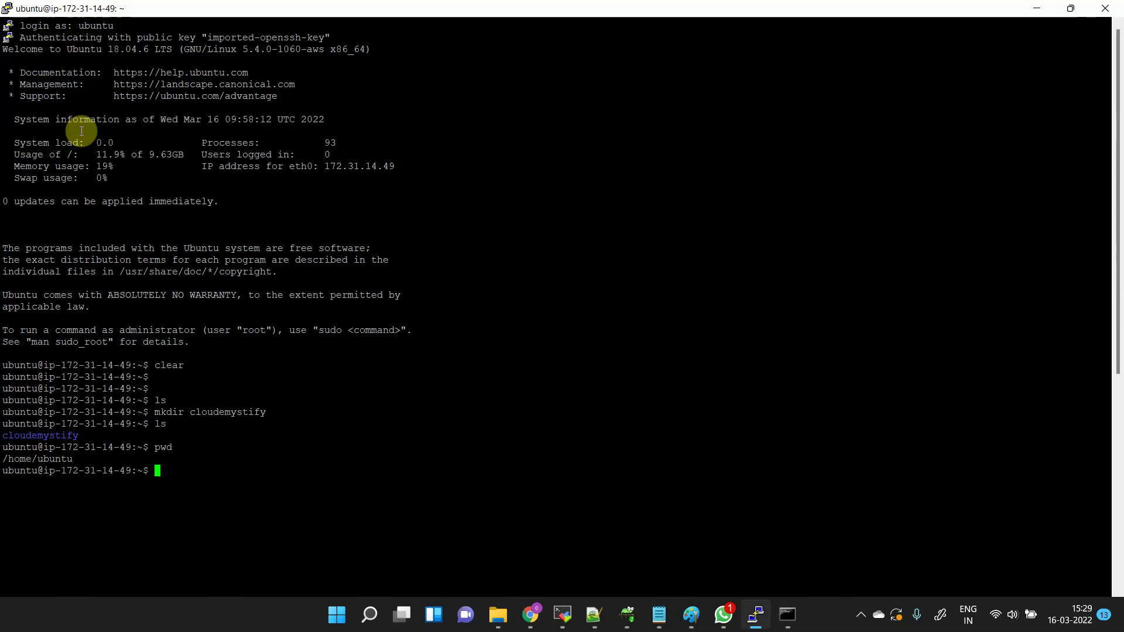
scroll(81, 131, down, 10)
scroll(81, 131, up, 10)
scroll(81, 131, up, 2)
scroll(82, 131, down, 10)
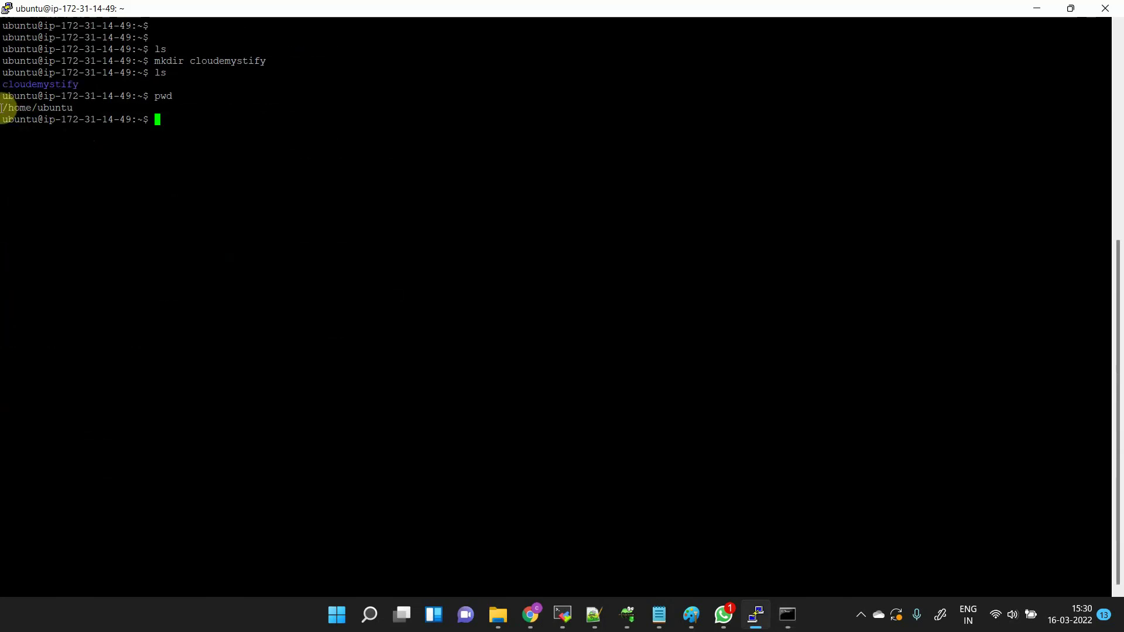
drag(3, 107, 74, 107)
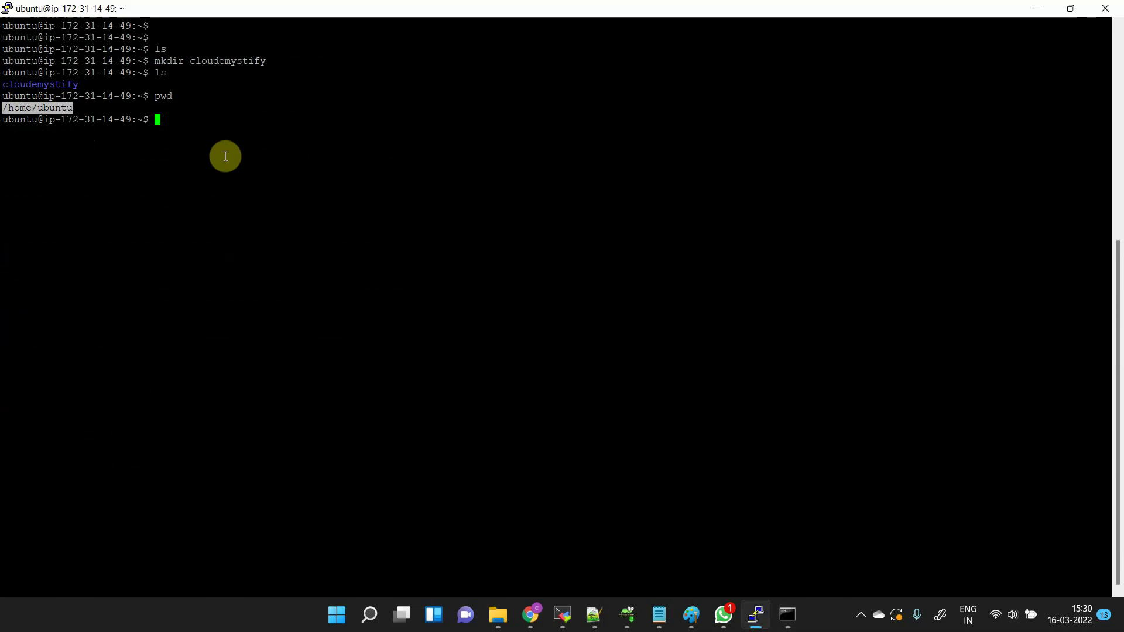
text(c:\users\ubuntu)
key(ctrl+c)
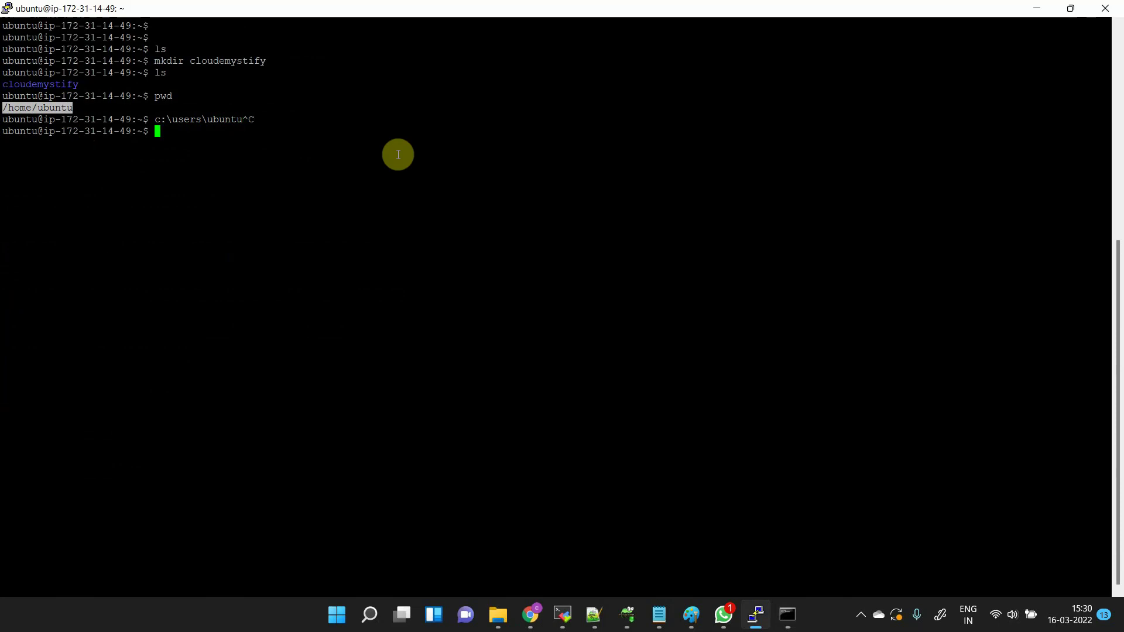
- Run ls /home/ubuntu/ and highlight cloudemystify in the output
text(/home/ubuntu/)
key(Left)
key(Left)
key(Left)
key(Left)
key(Left)
key(Left)
key(Left)
key(Left)
key(Left)
key(Left)
key(Left)
key(Left)
key(Left)
text(ls)
key(Return)
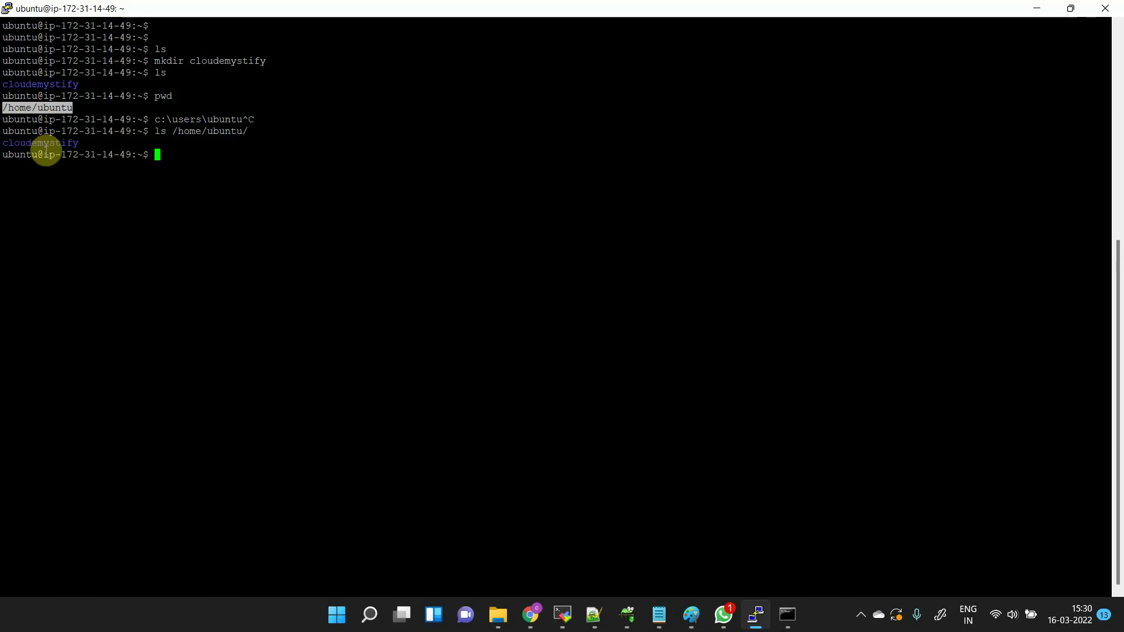
double_click(44, 144)
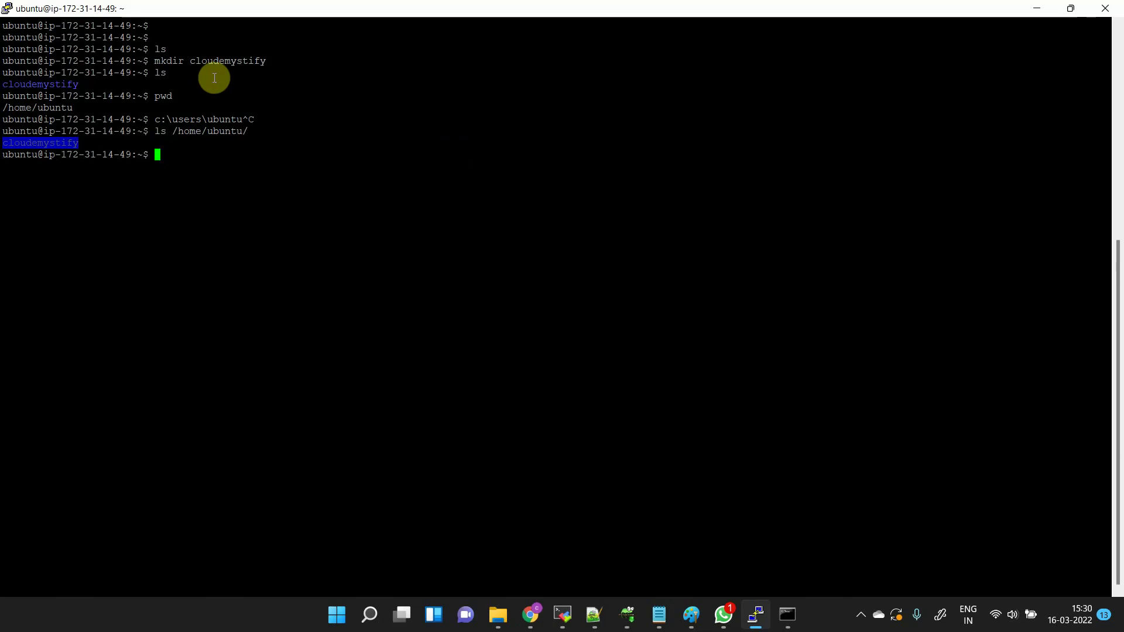
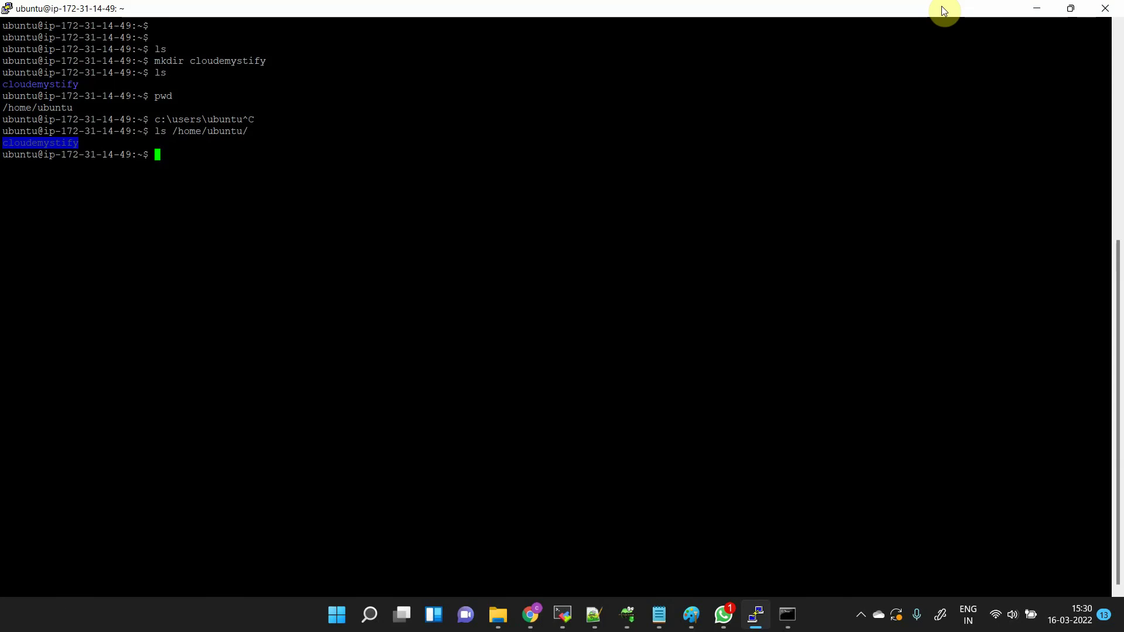
- Back in Chrome's security groups tab, open the Linux security group to show its three inbound rules
key(alt+Tab)
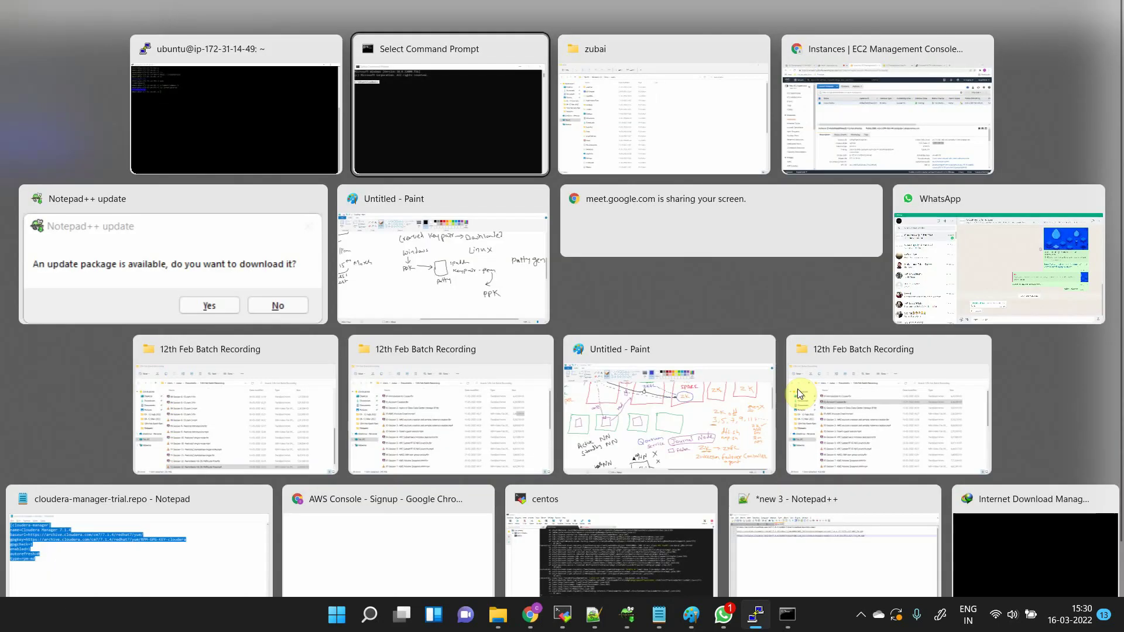
key(Tab)
key(Tab)
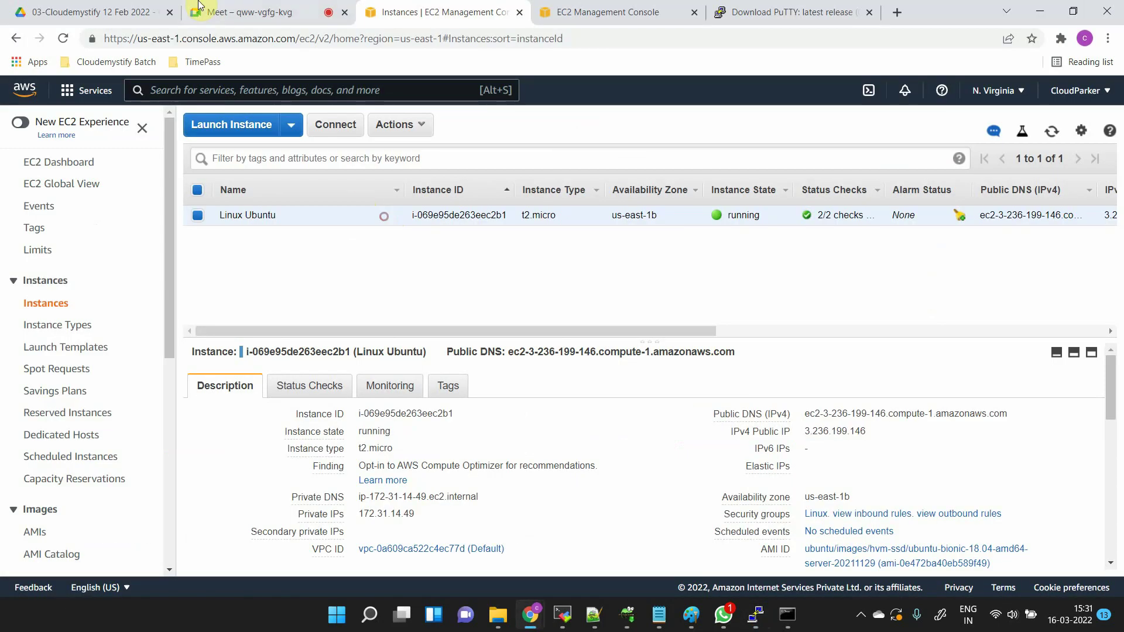
right_click(648, 7)
click(546, 8)
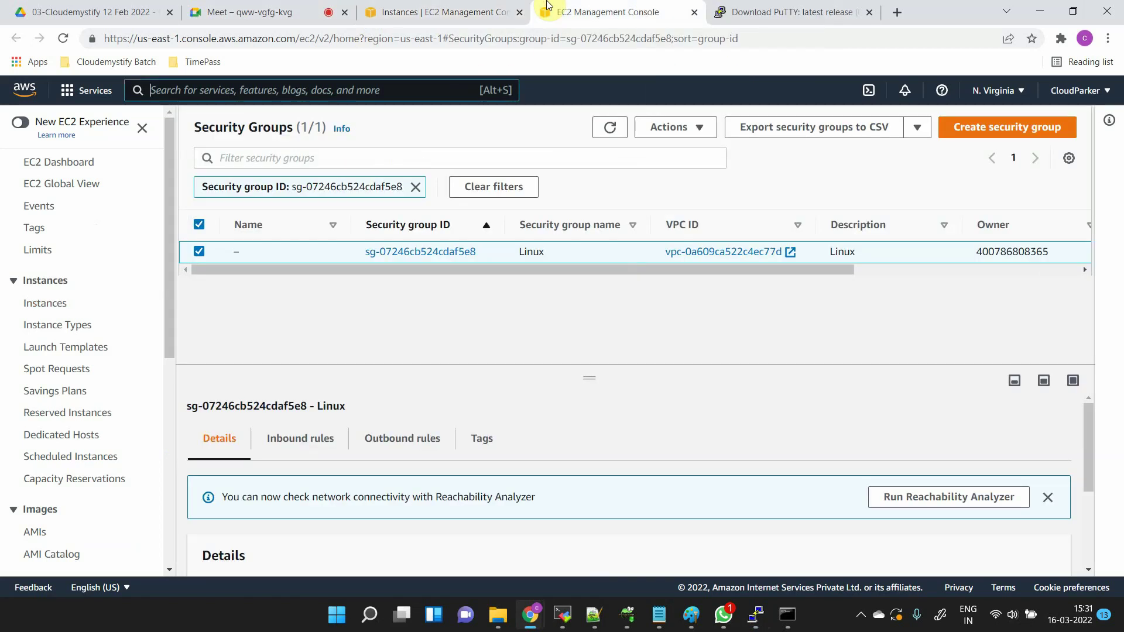
click(423, 251)
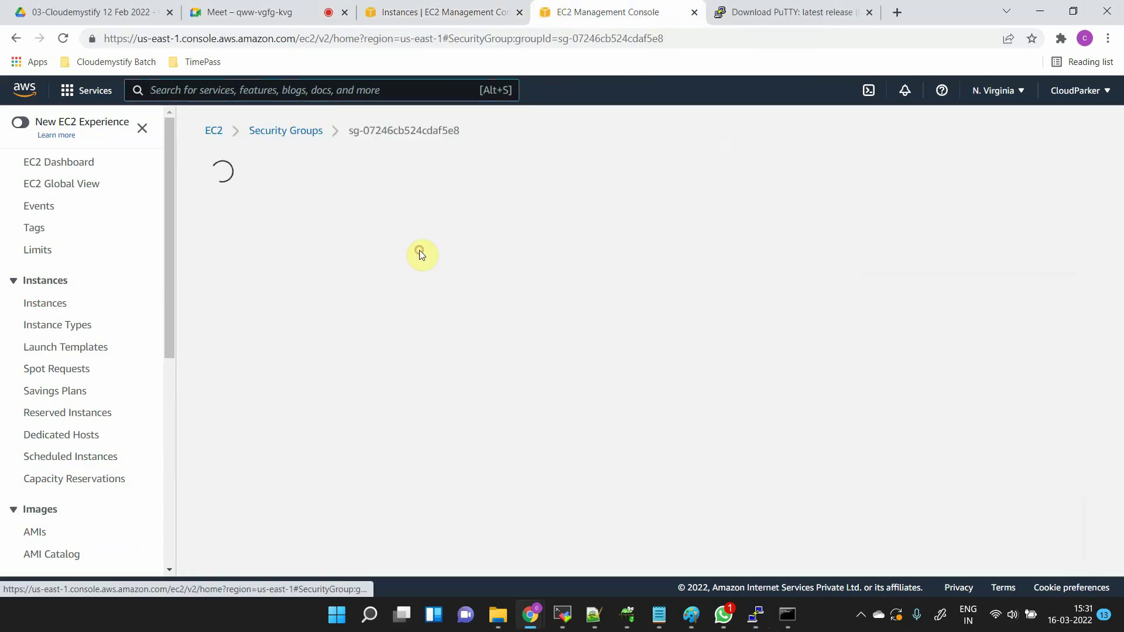
scroll(449, 431, down, 2)
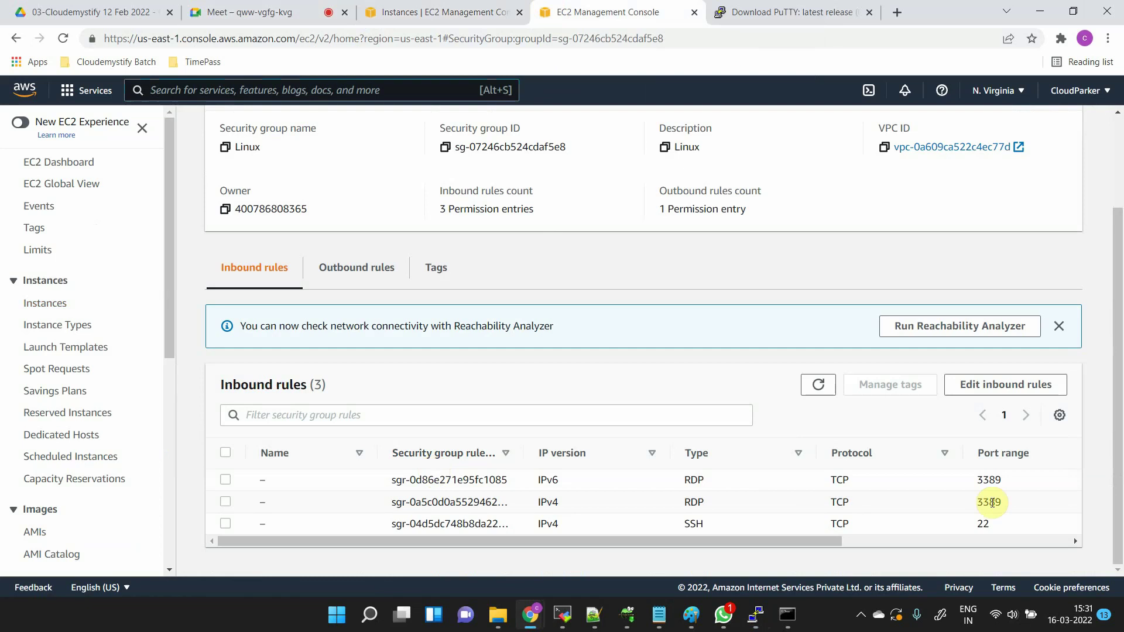
- Edit the inbound rules to give the SSH rule a custom source of 10.0.0.0/28, and save
click(1014, 385)
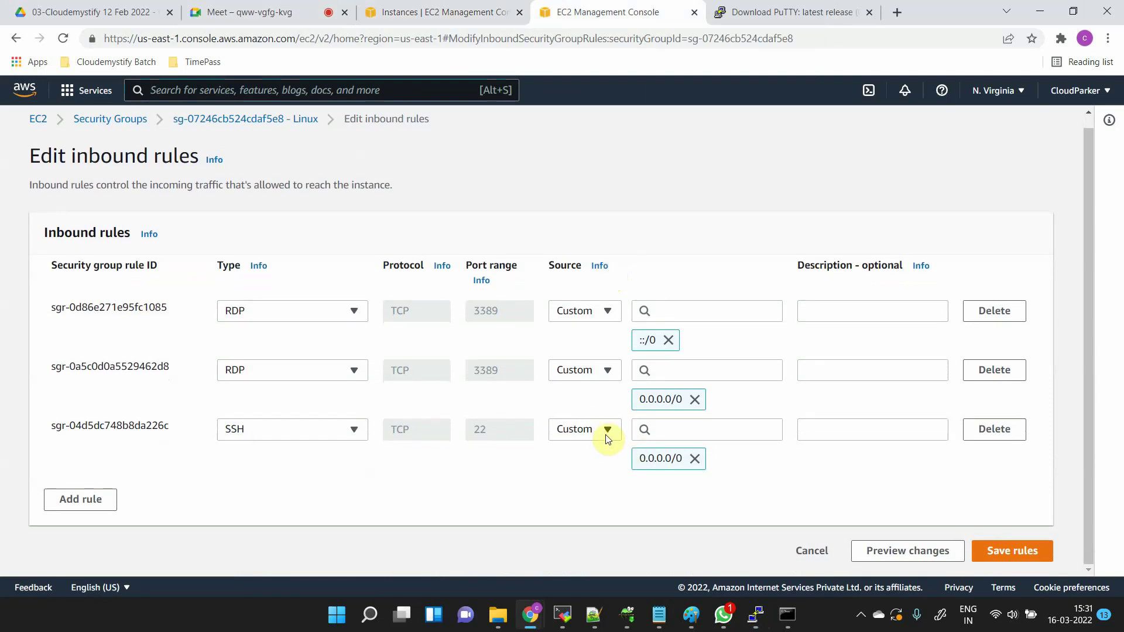
click(596, 431)
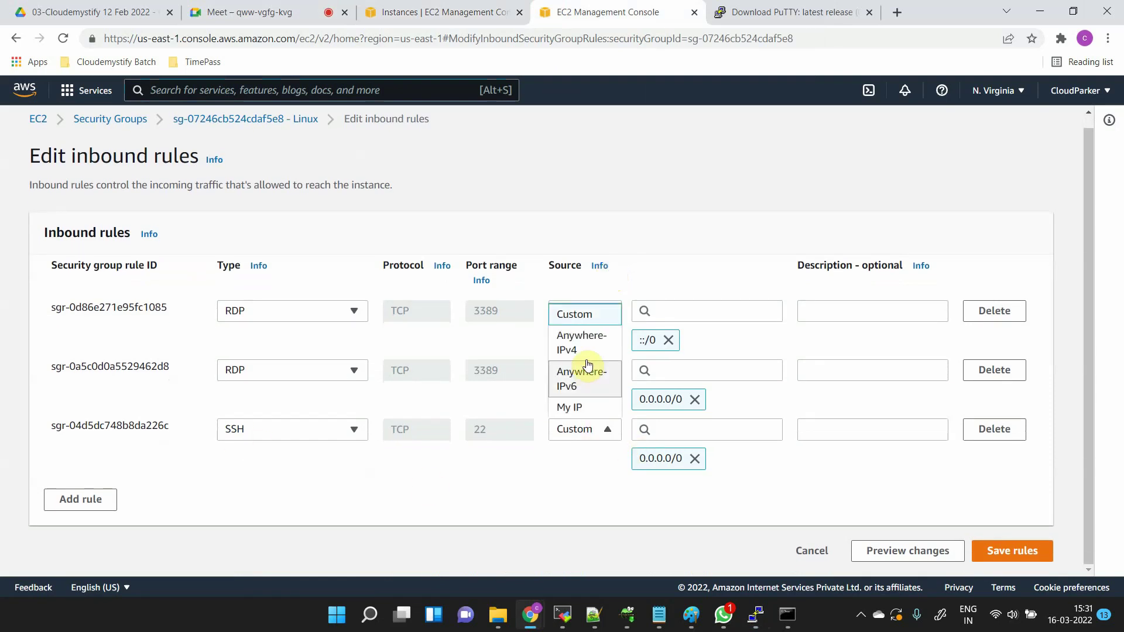
click(583, 317)
click(687, 439)
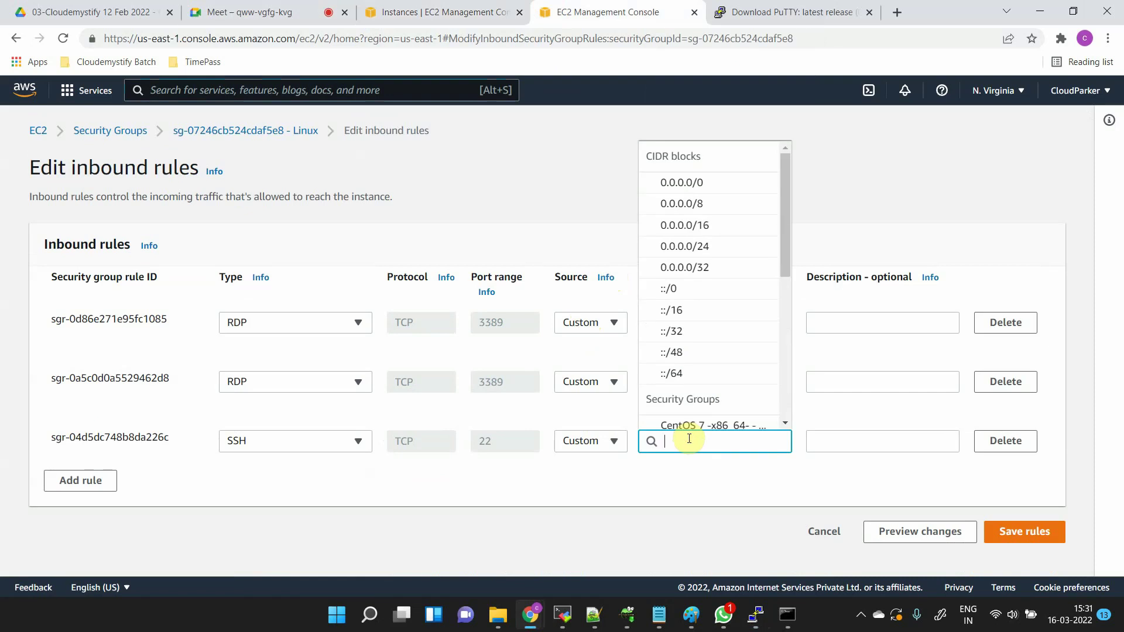
text(10.0.0)
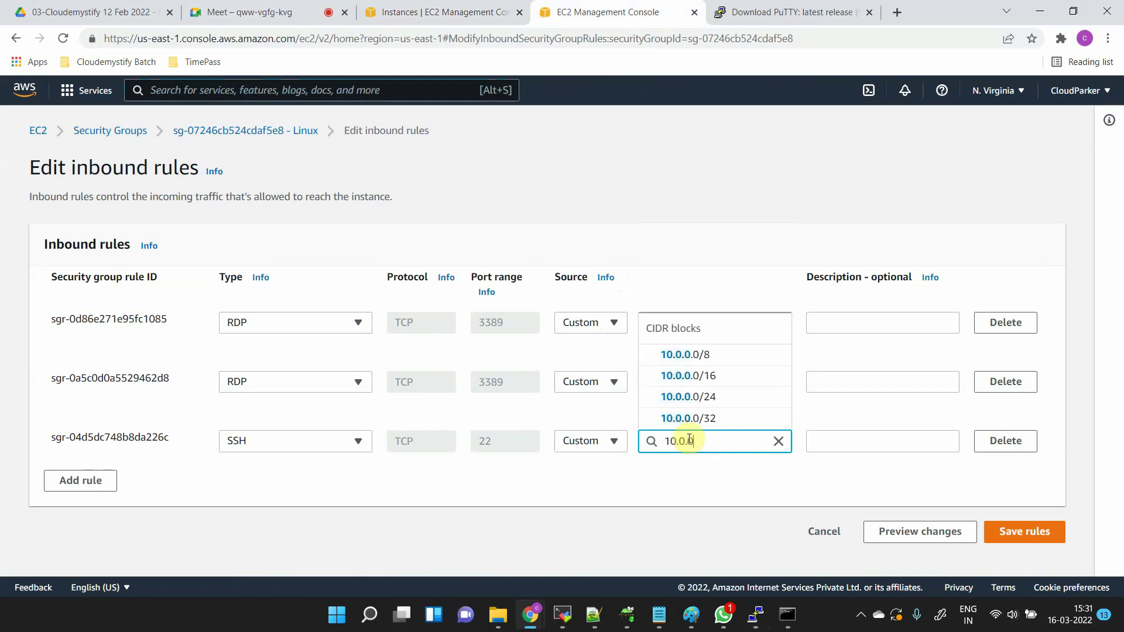
text(1)
key(BackSpace)
text(.1-)
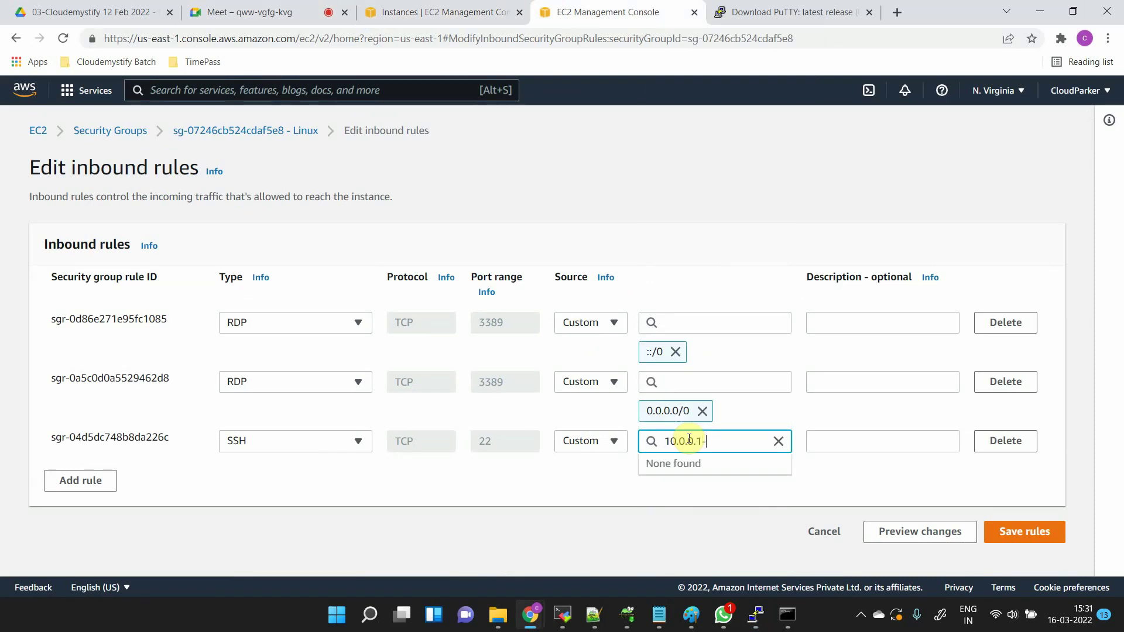
text(10)
key(BackSpace)
key(BackSpace)
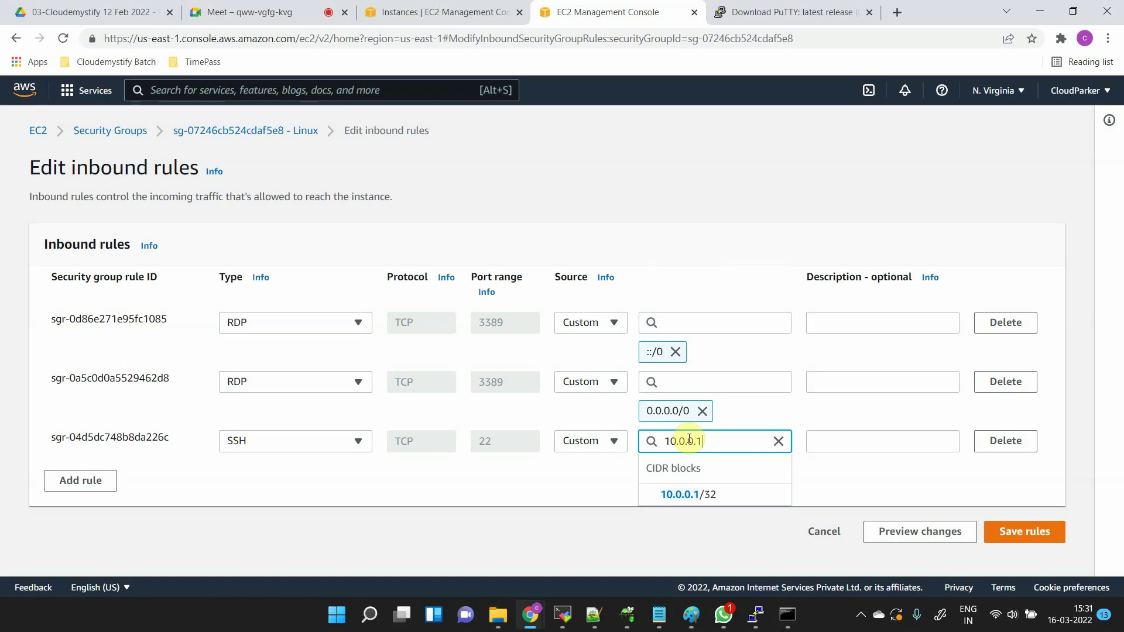
text(/28)
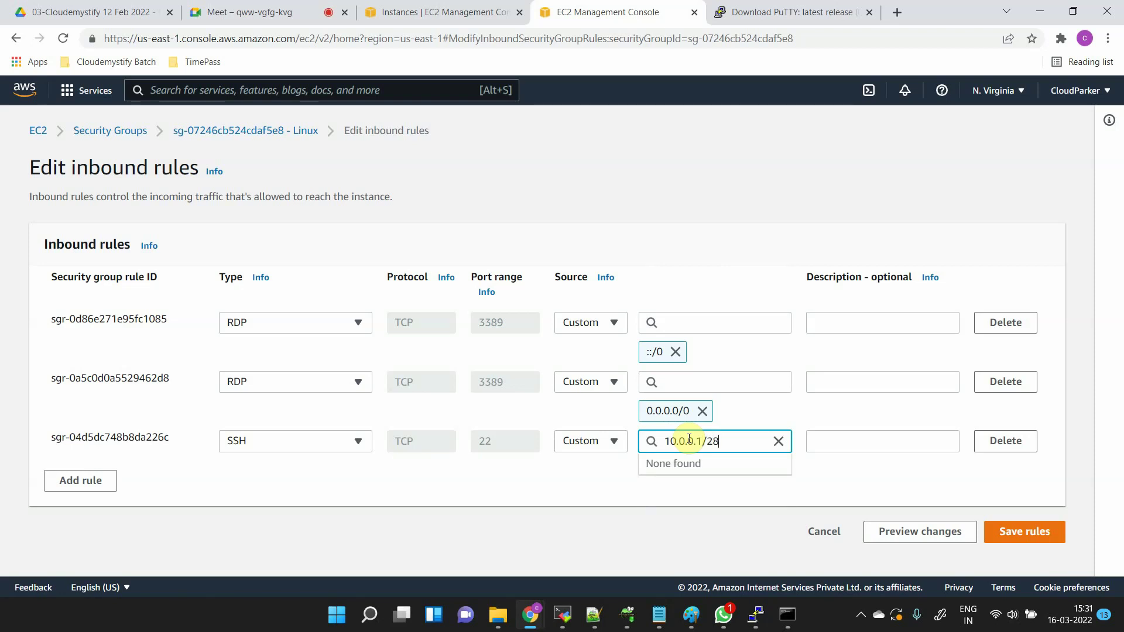
click(880, 467)
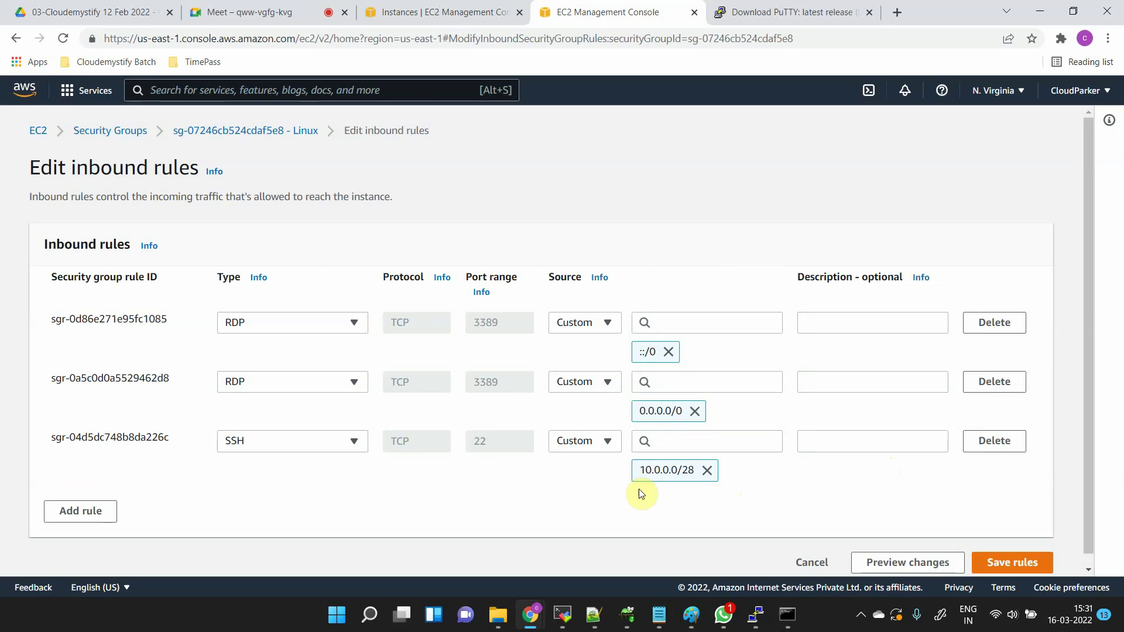
click(1022, 563)
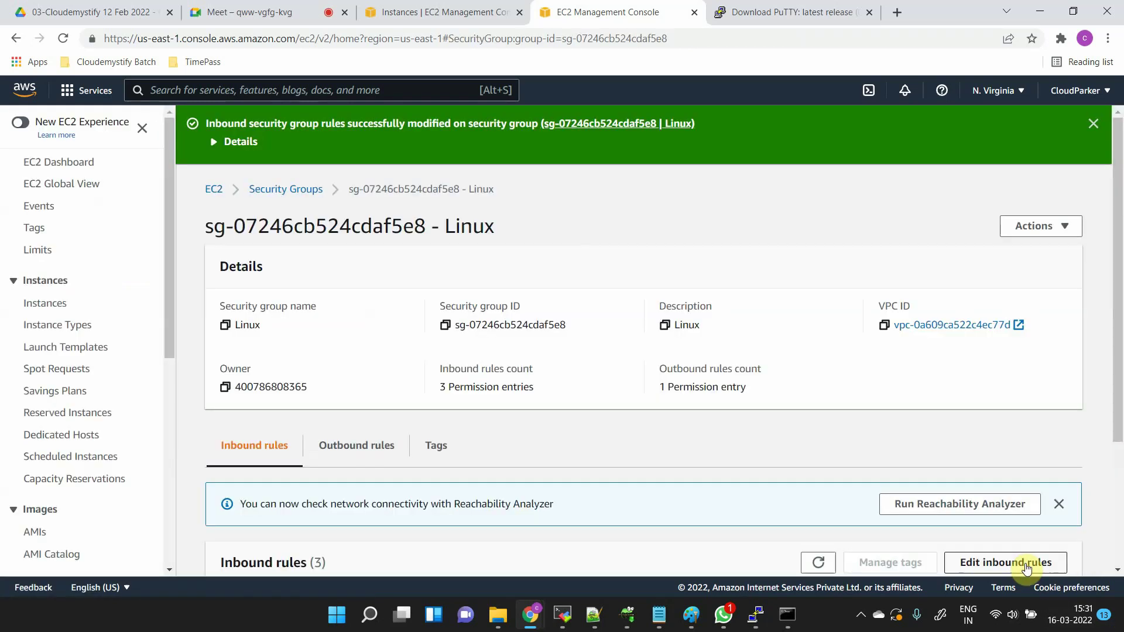
- Duplicate the Ubuntu PuTTY session into a second, centred window, then return to Chrome
click(755, 615)
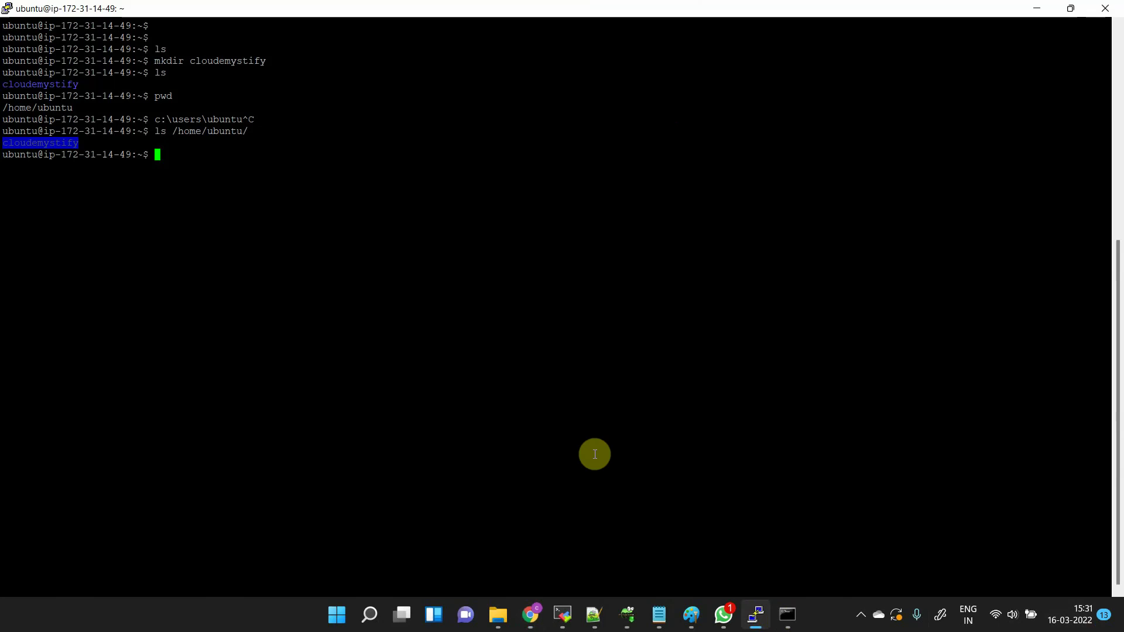
right_click(514, 9)
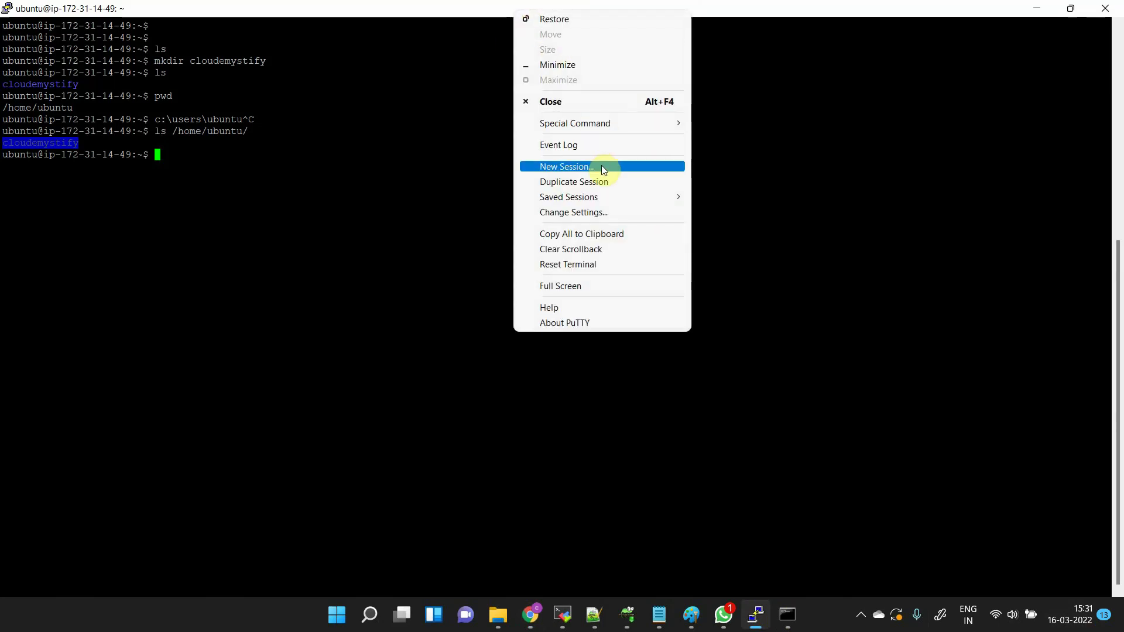
click(602, 181)
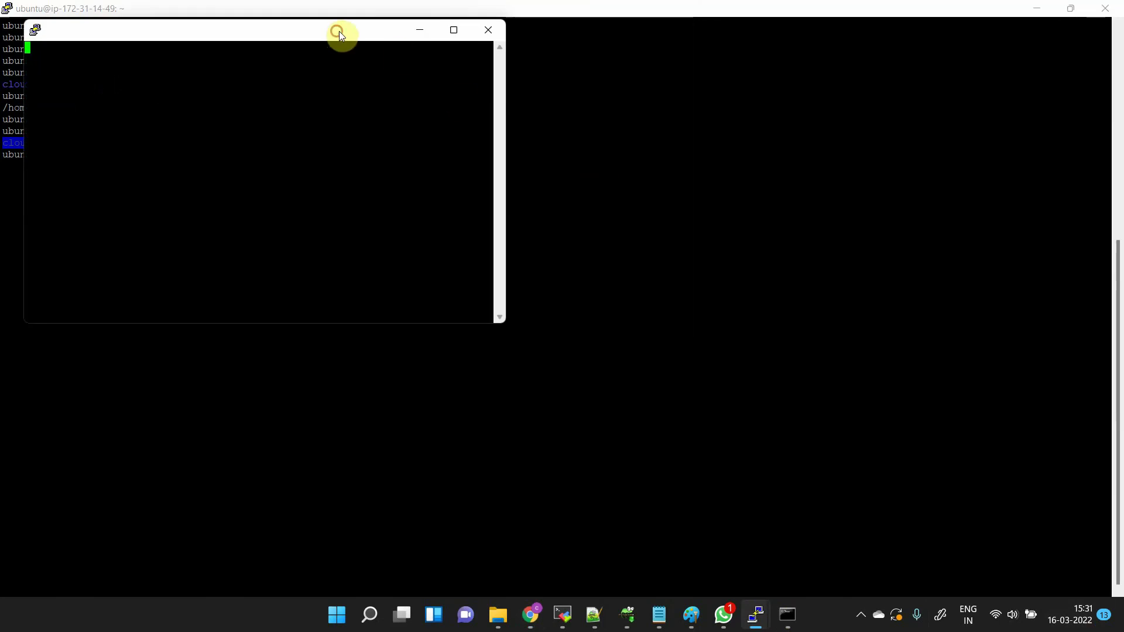
drag(339, 30, 638, 96)
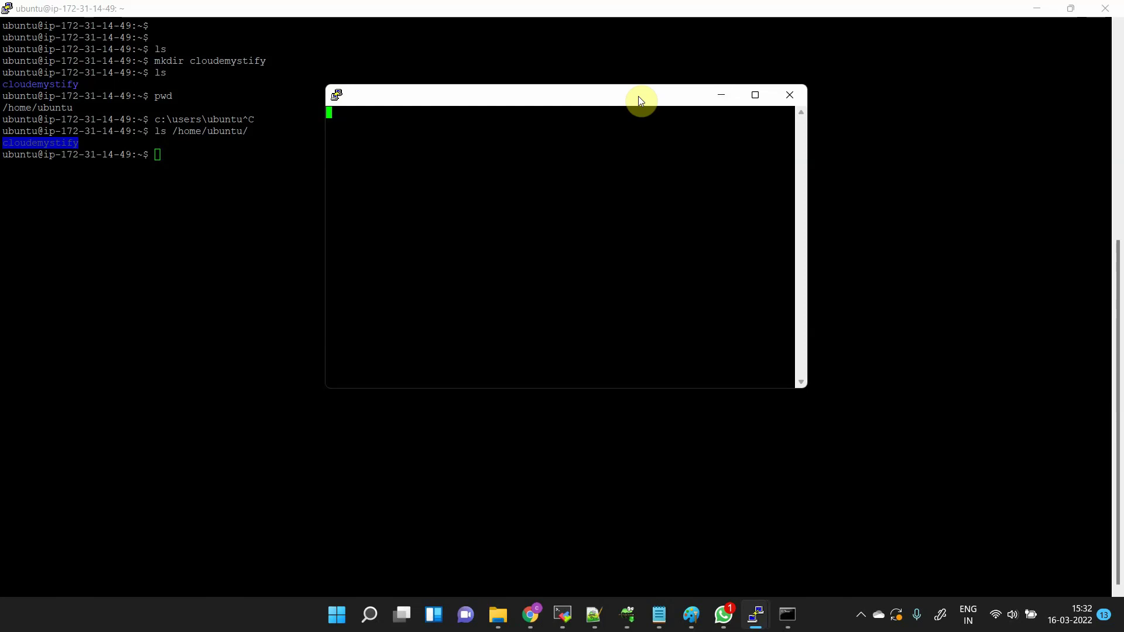
key(alt+Tab)
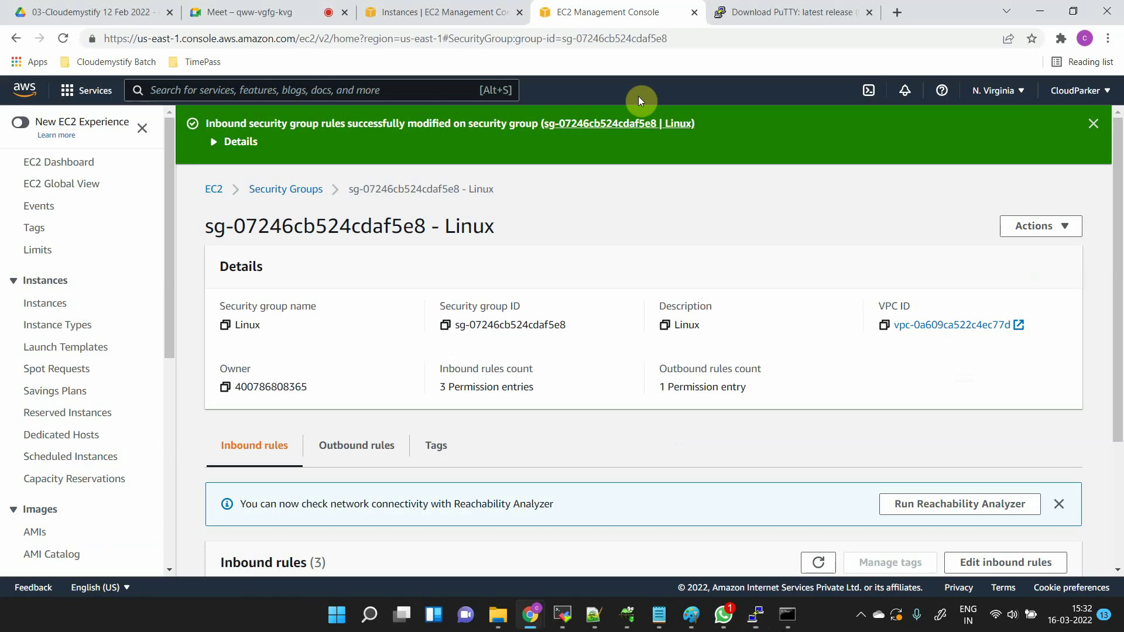
- Scroll the inbound rules across to confirm the SSH rule's source reads 10.0.0.0/28
scroll(672, 338, down, 3)
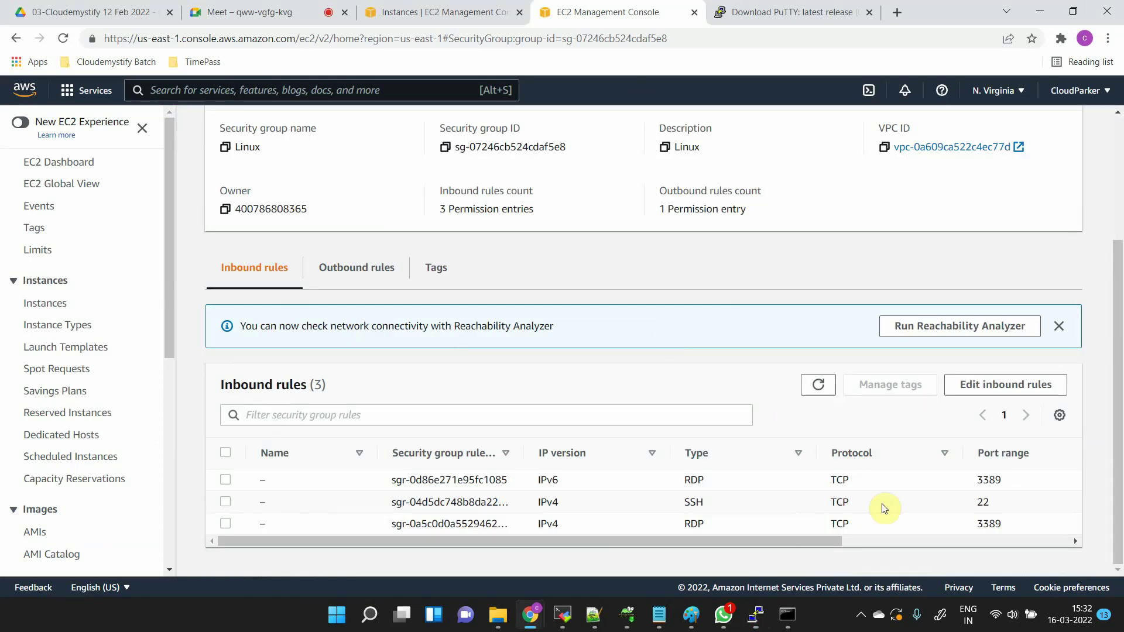
scroll(592, 522, right, 4)
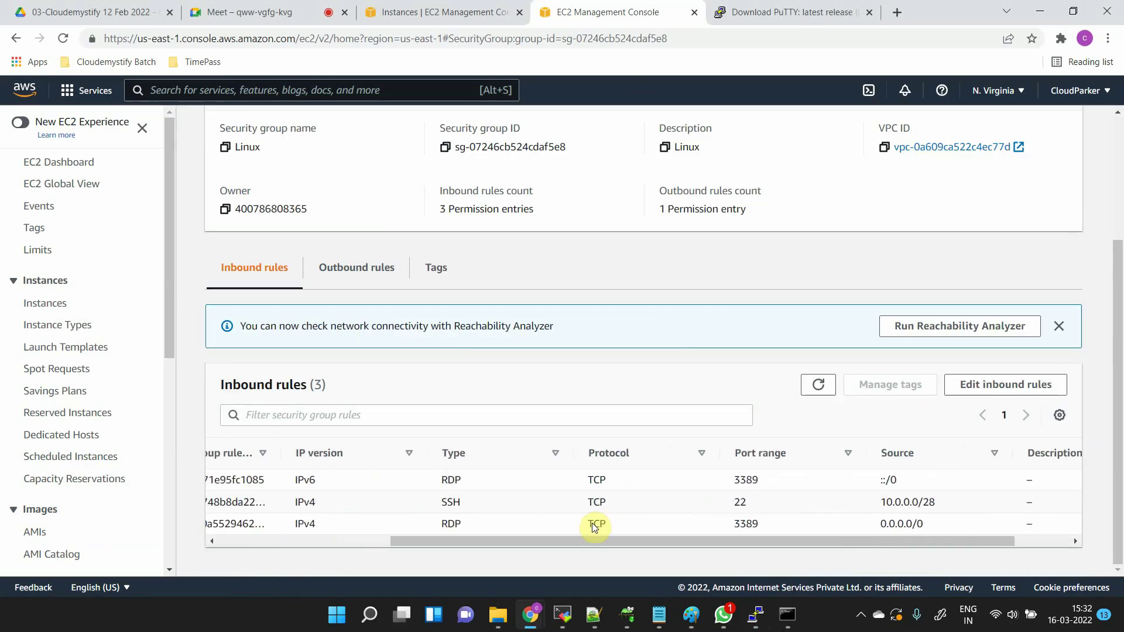
scroll(592, 522, right, 1)
drag(809, 501, 894, 506)
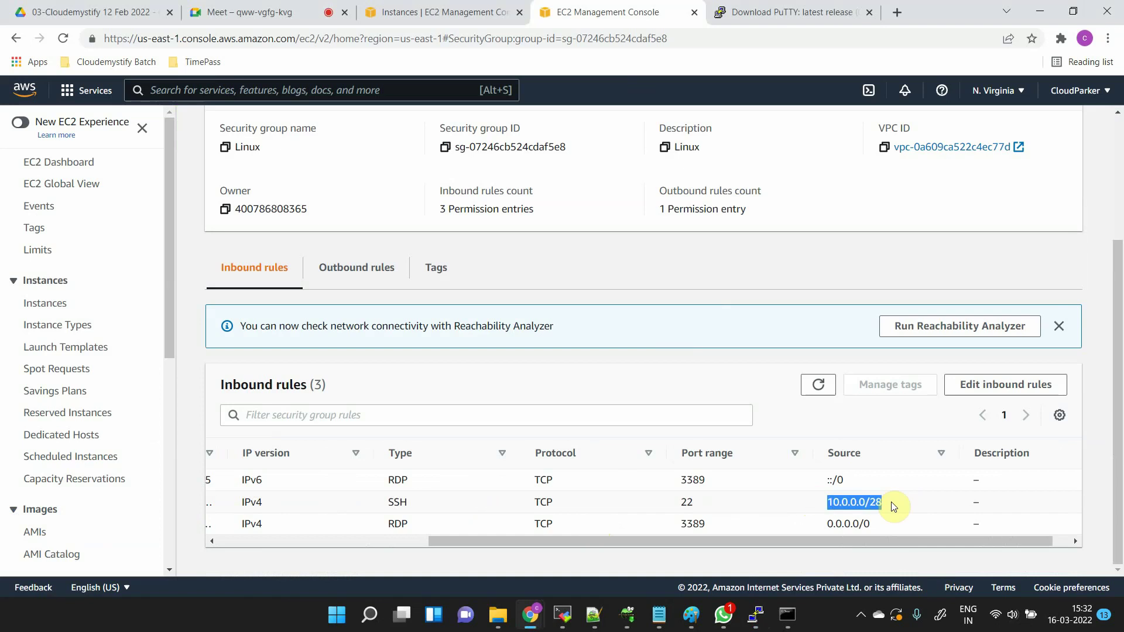
click(895, 502)
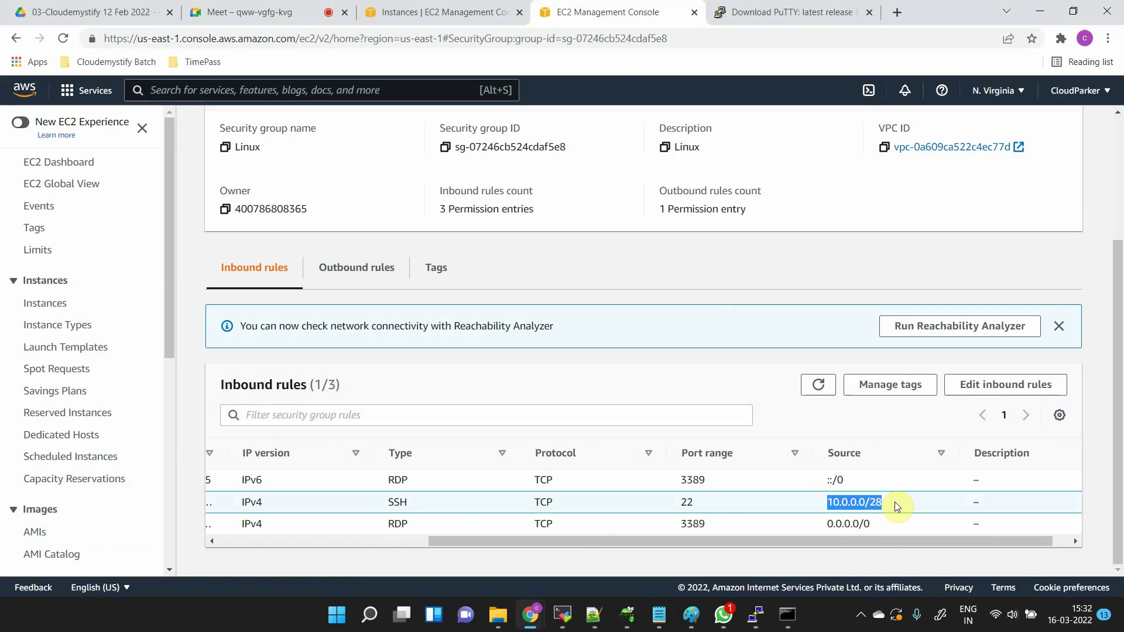
- Dismiss the duplicate PuTTY session's connection-timed-out error and go back to the browser
key(alt+Tab)
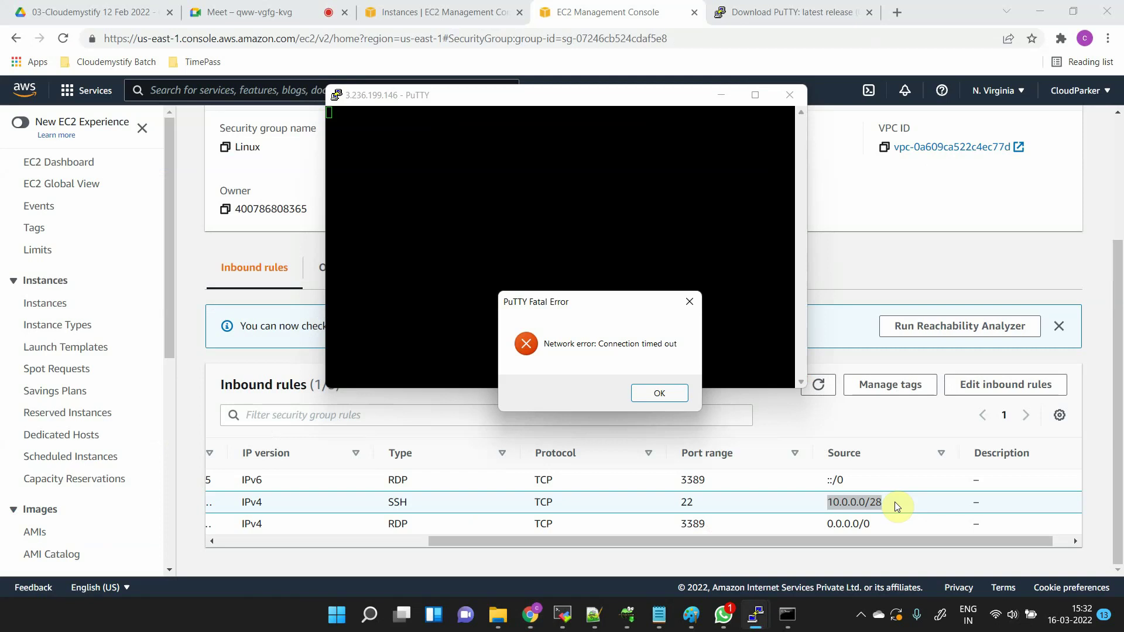
key(Return)
key(alt+Tab)
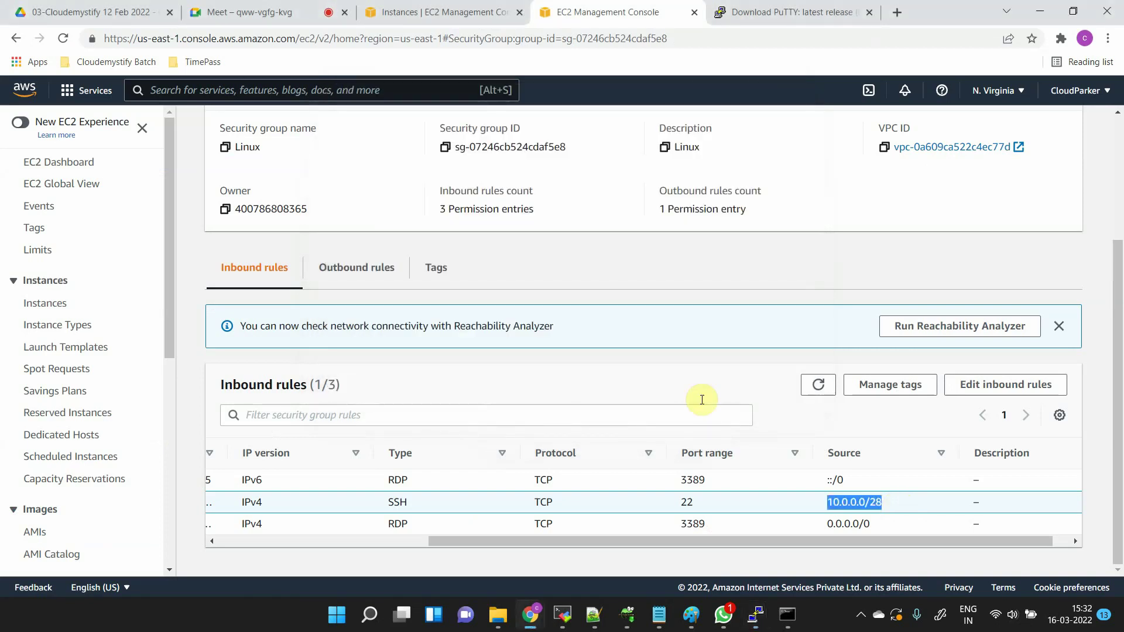
- Delete both RDP rules, change the SSH source from 10.0.0.0/28 to My IP, and save
click(987, 384)
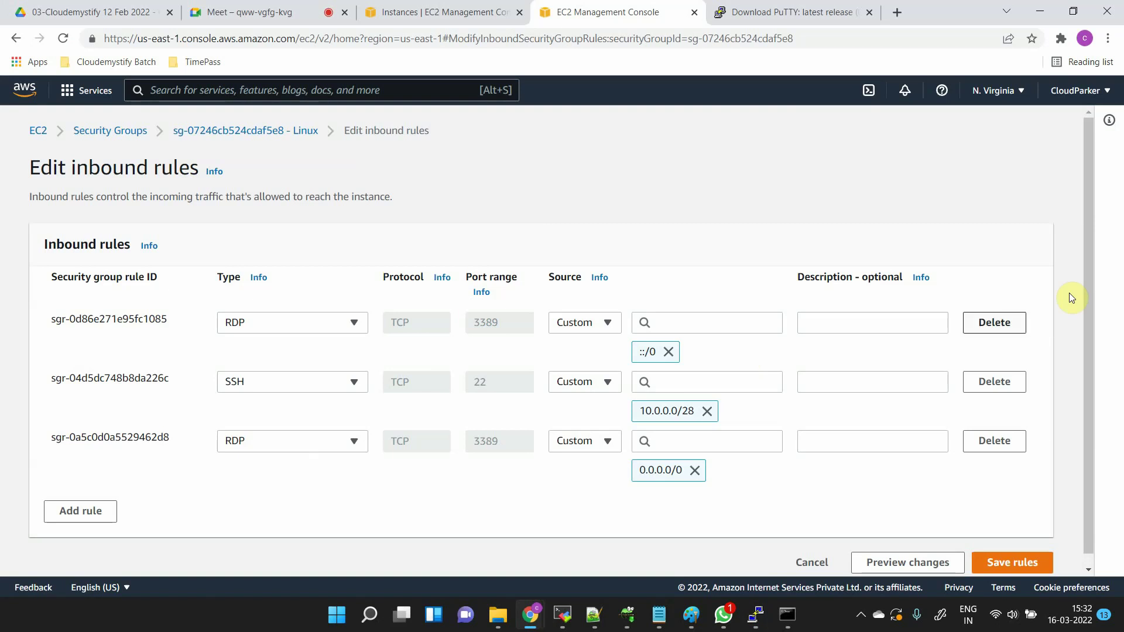
click(993, 323)
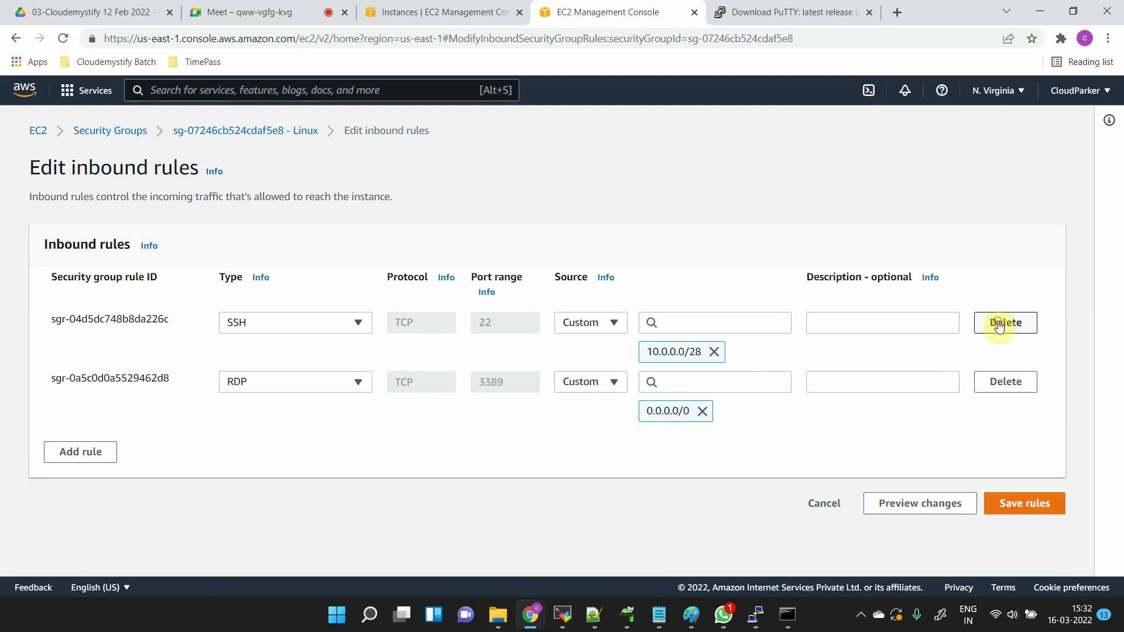
click(1023, 390)
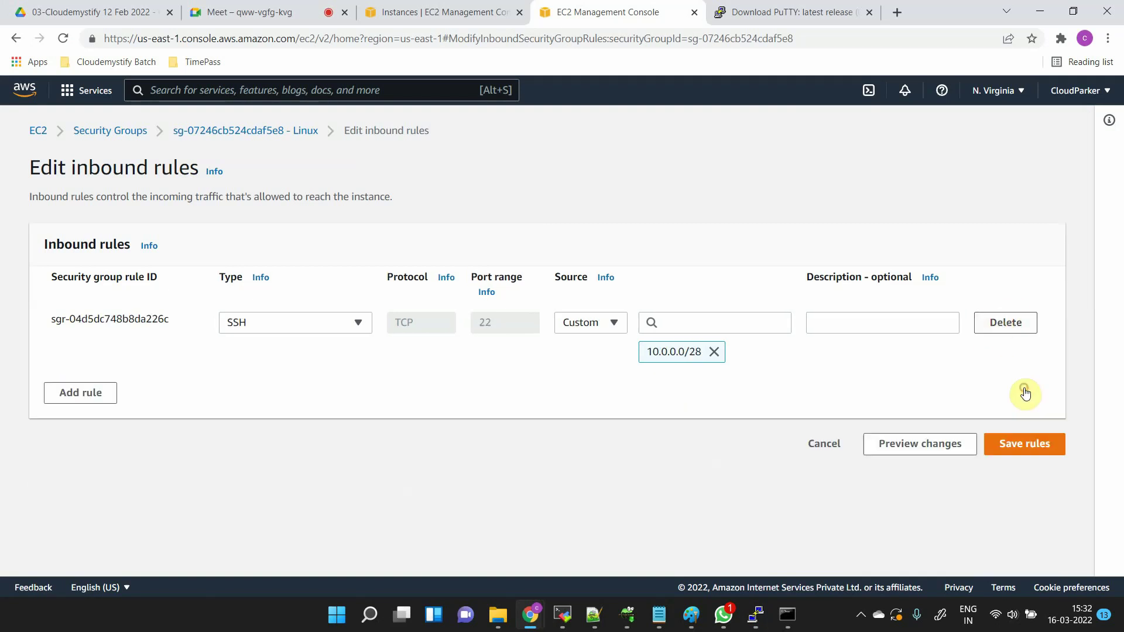
click(714, 351)
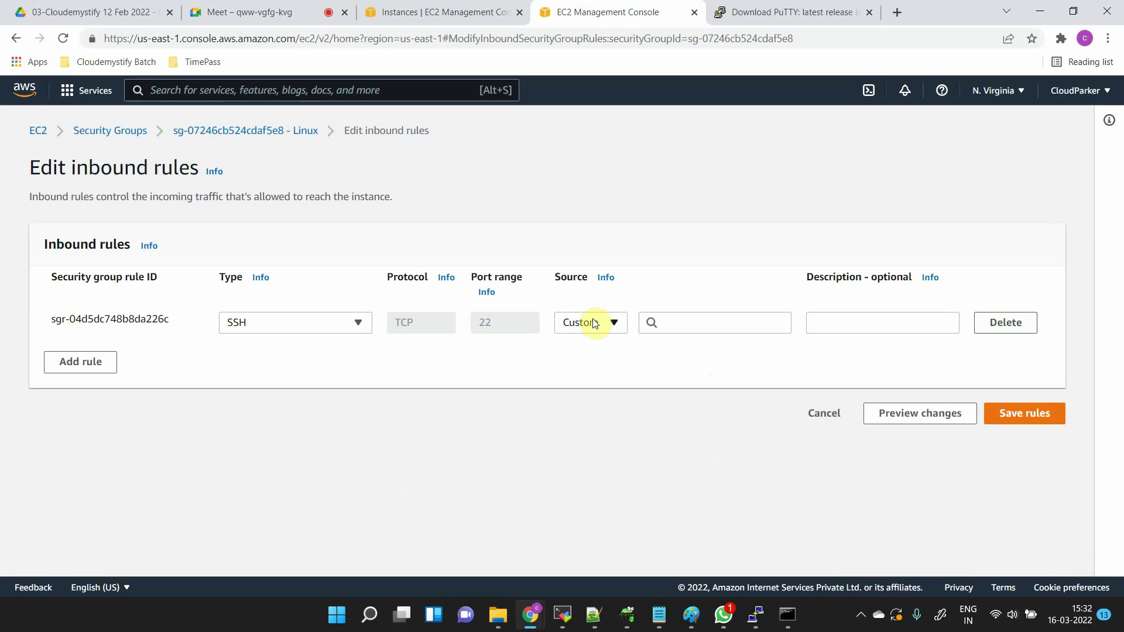
click(593, 322)
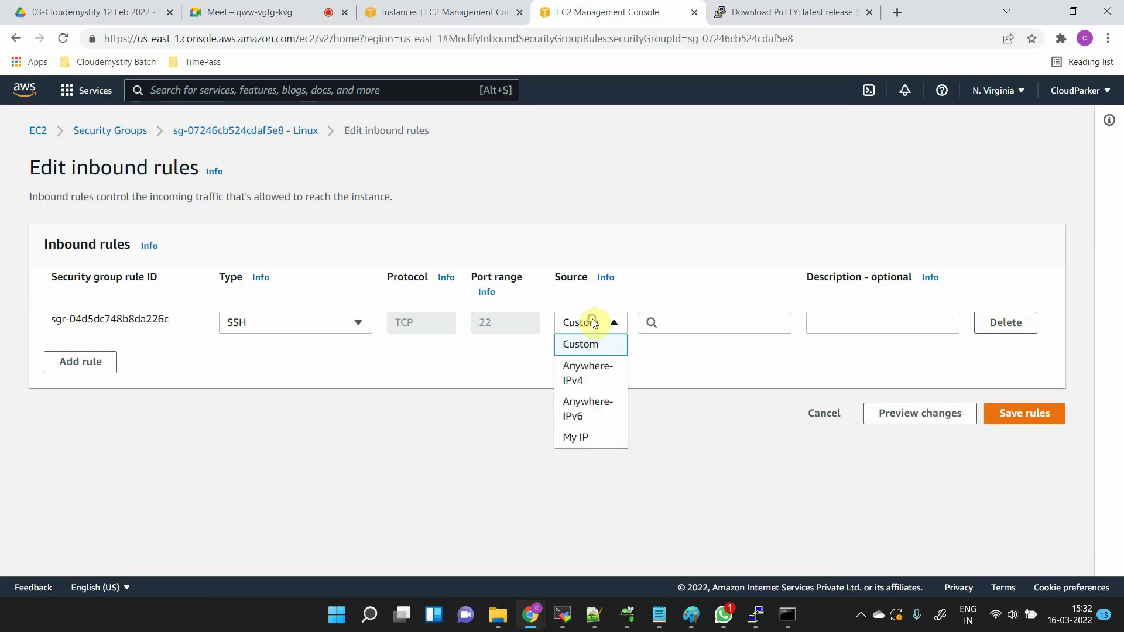
click(609, 436)
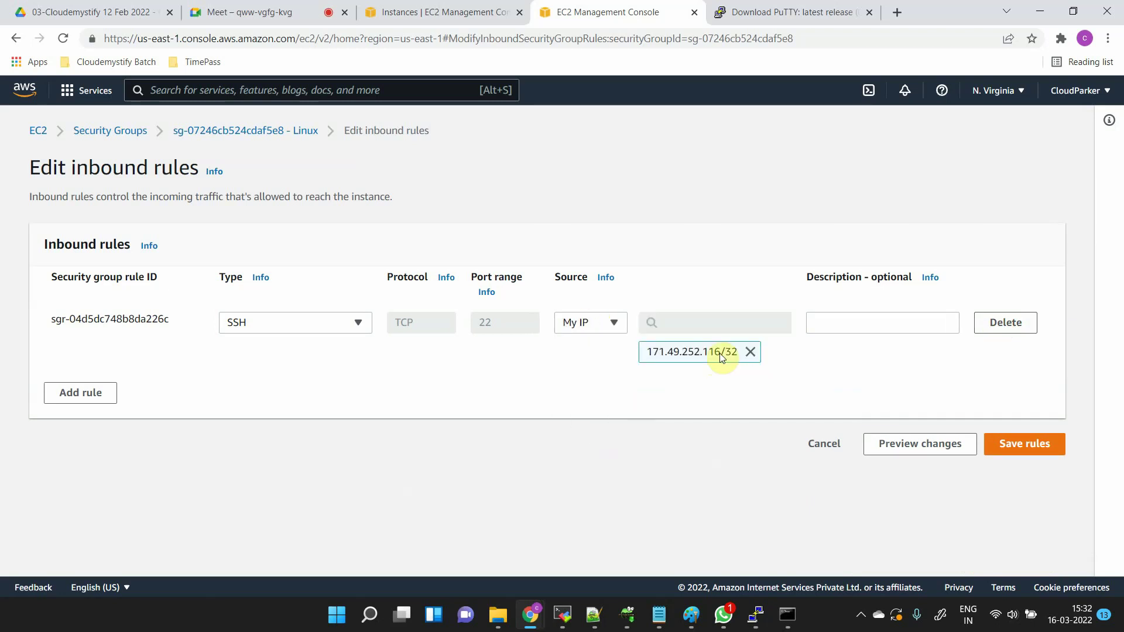
click(1031, 443)
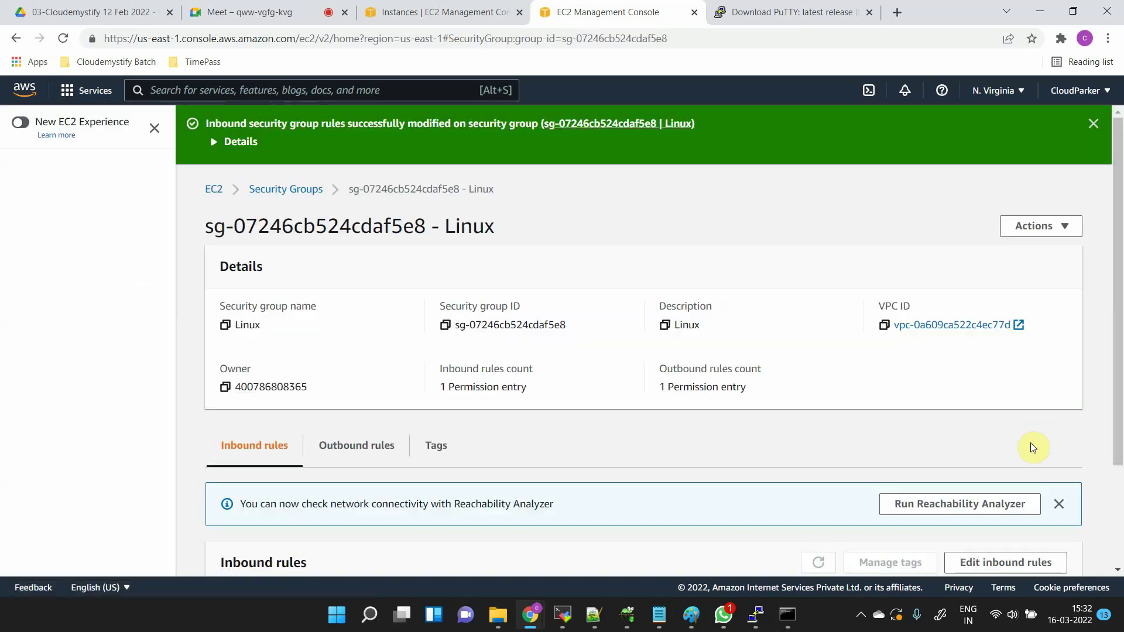
- Restart the PuTTY SSH session, log in as ubuntu, and return to the EC2 Instances list
key(alt+Tab)
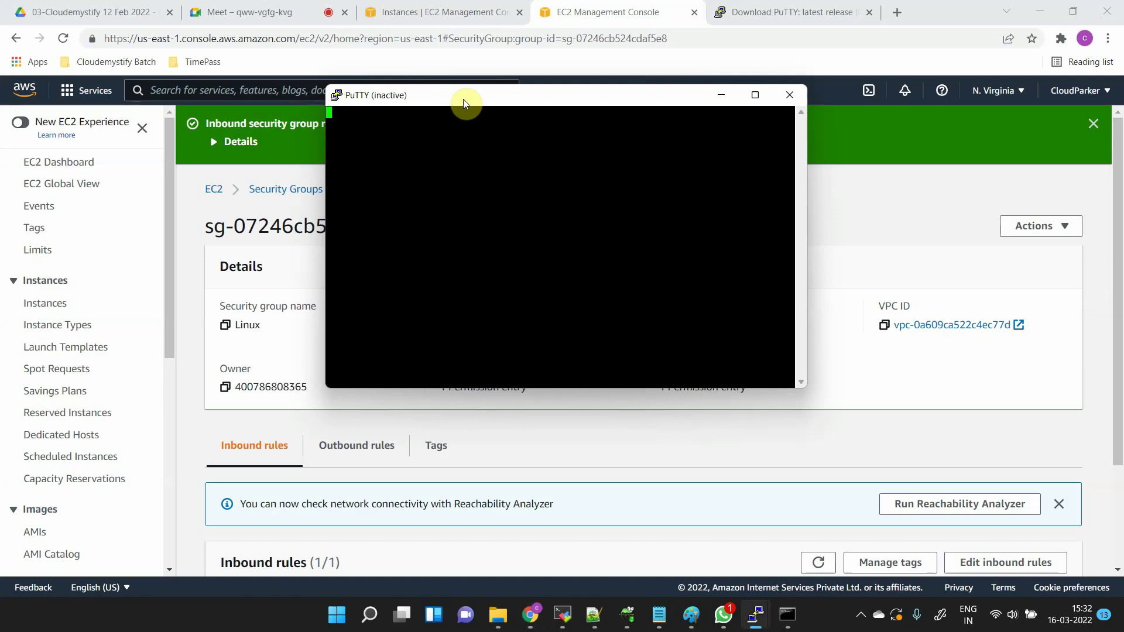
right_click(462, 99)
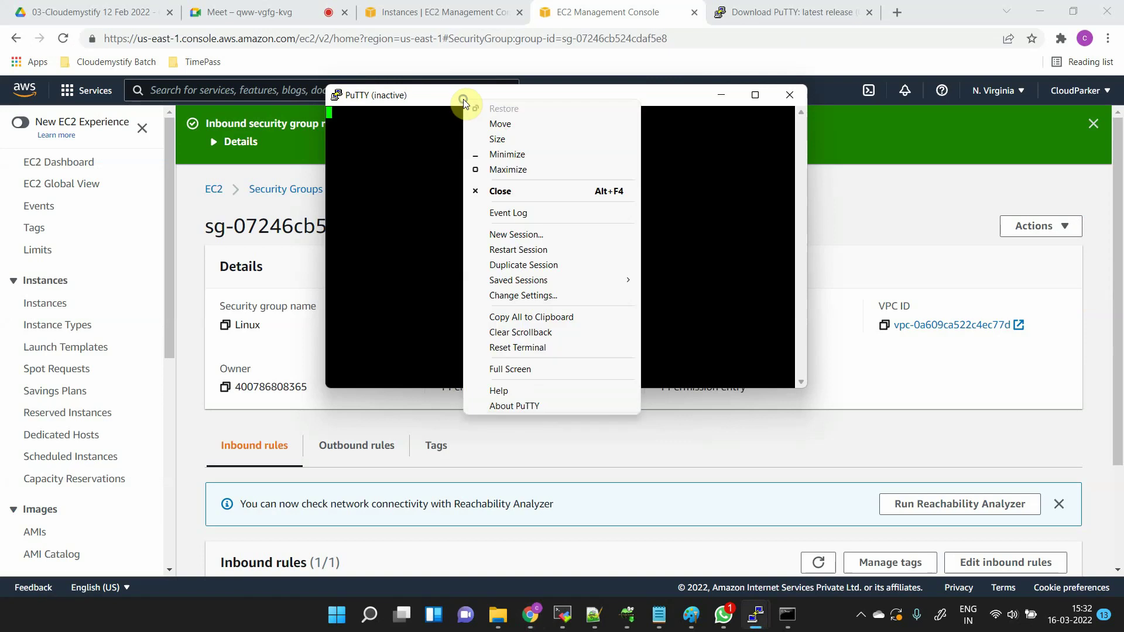
click(551, 250)
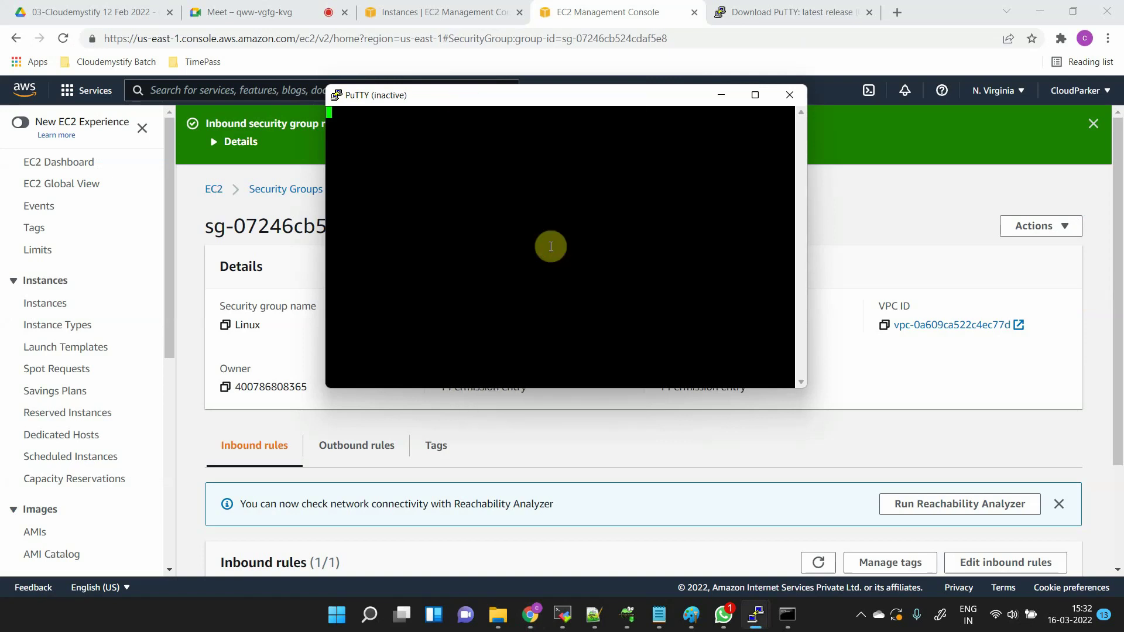
text(ubuntu)
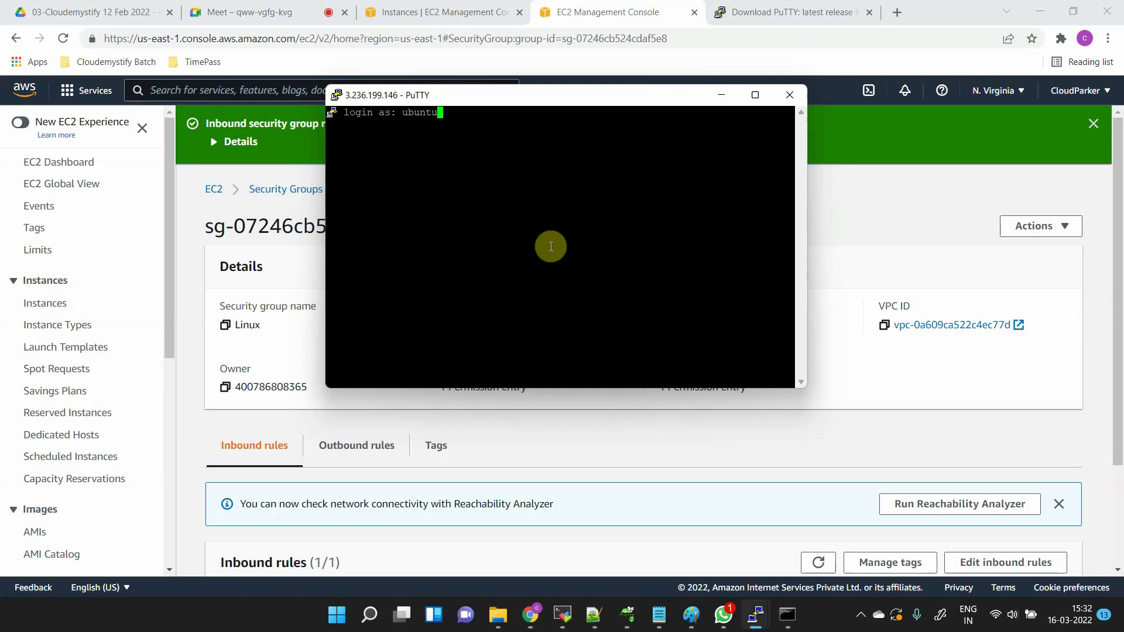
key(Return)
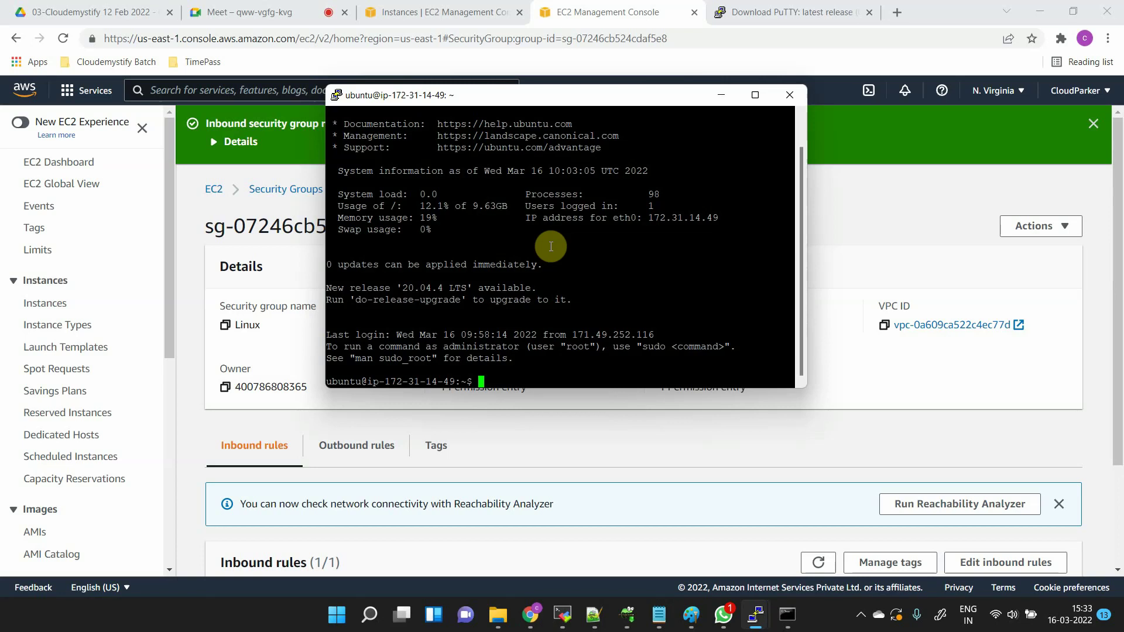
click(410, 8)
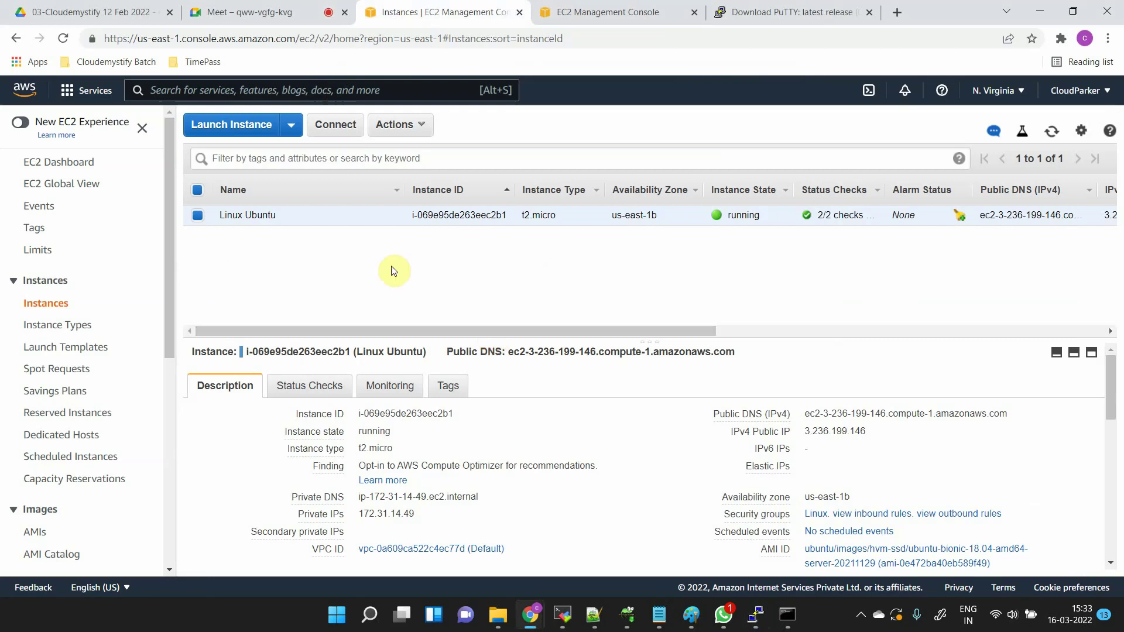
click(406, 128)
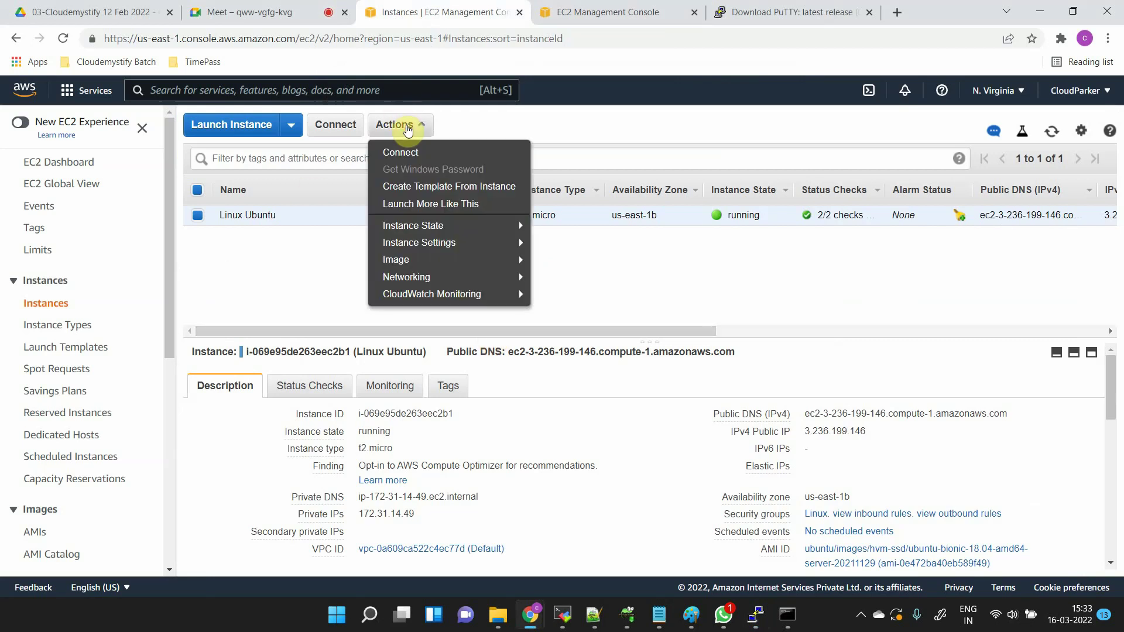
mouse_move(438, 227)
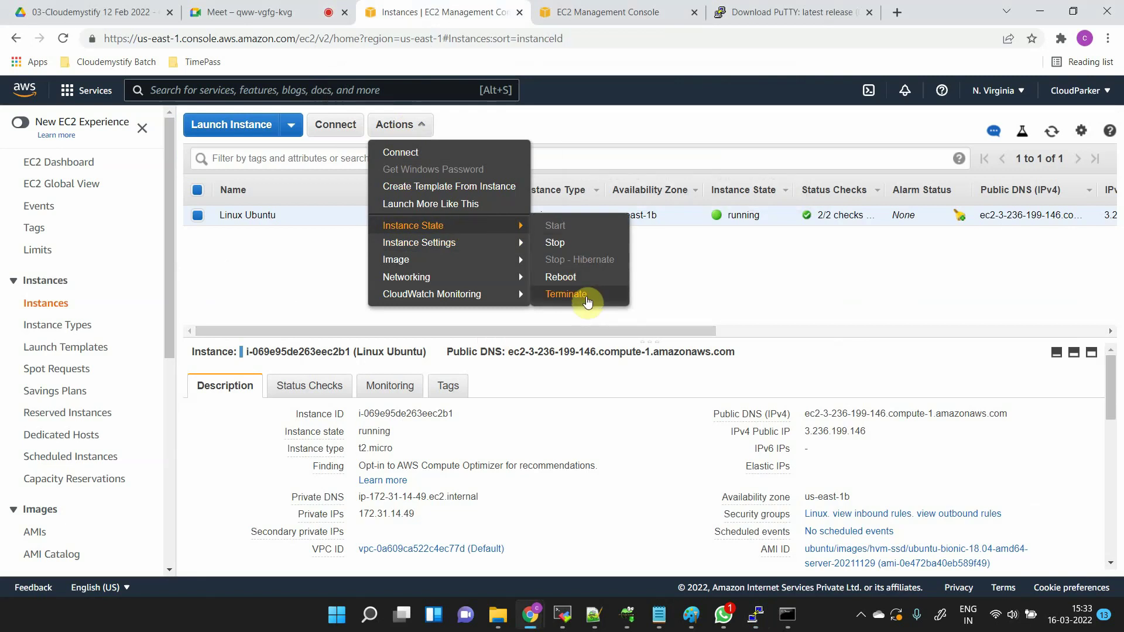
click(587, 302)
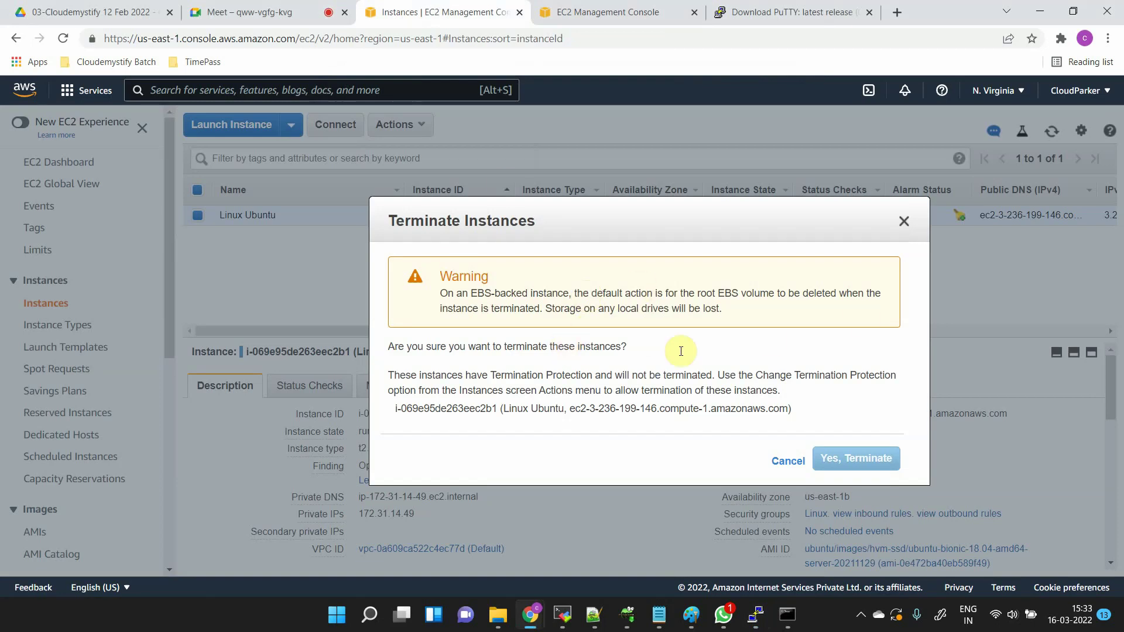
click(854, 460)
click(854, 460)
click(854, 460)
click(854, 460)
click(851, 462)
drag(553, 375, 520, 390)
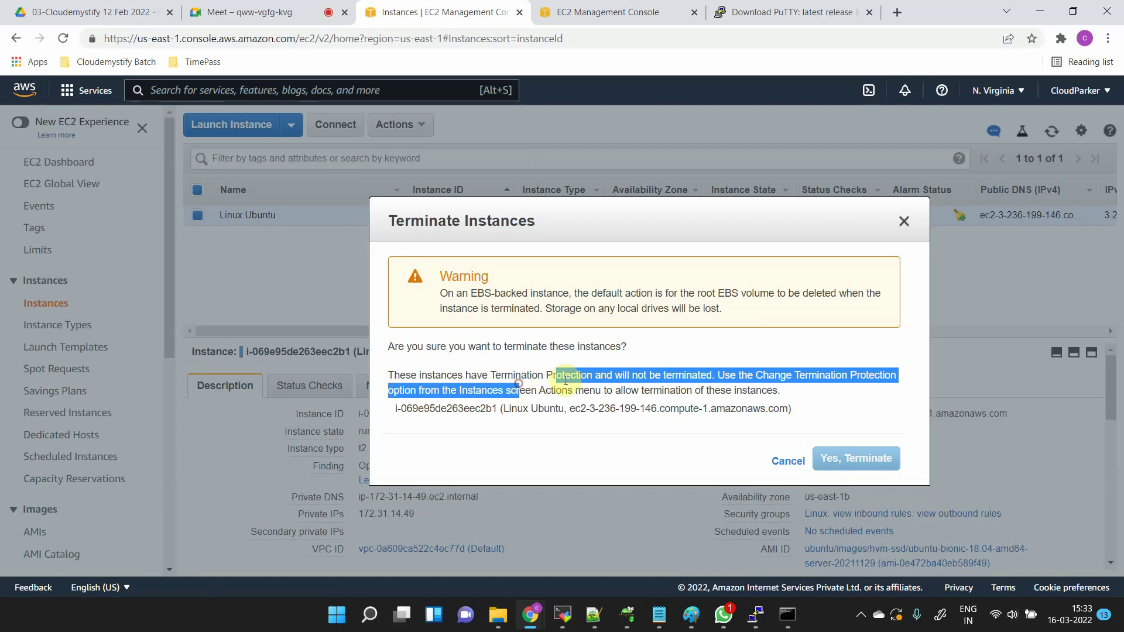
double_click(570, 380)
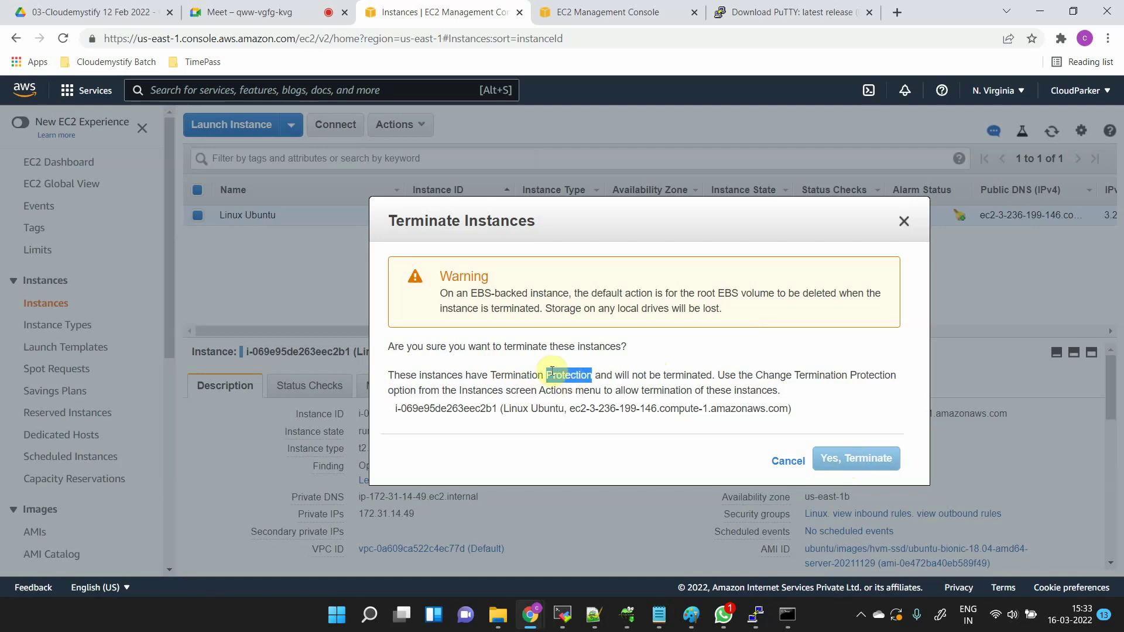
drag(495, 375, 706, 374)
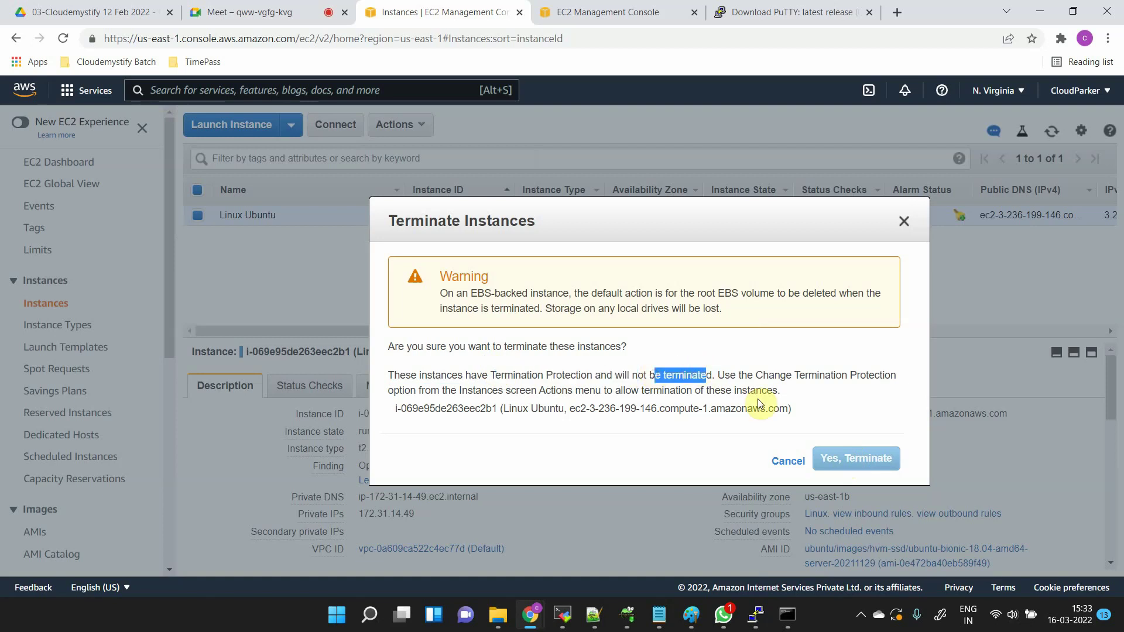
click(787, 461)
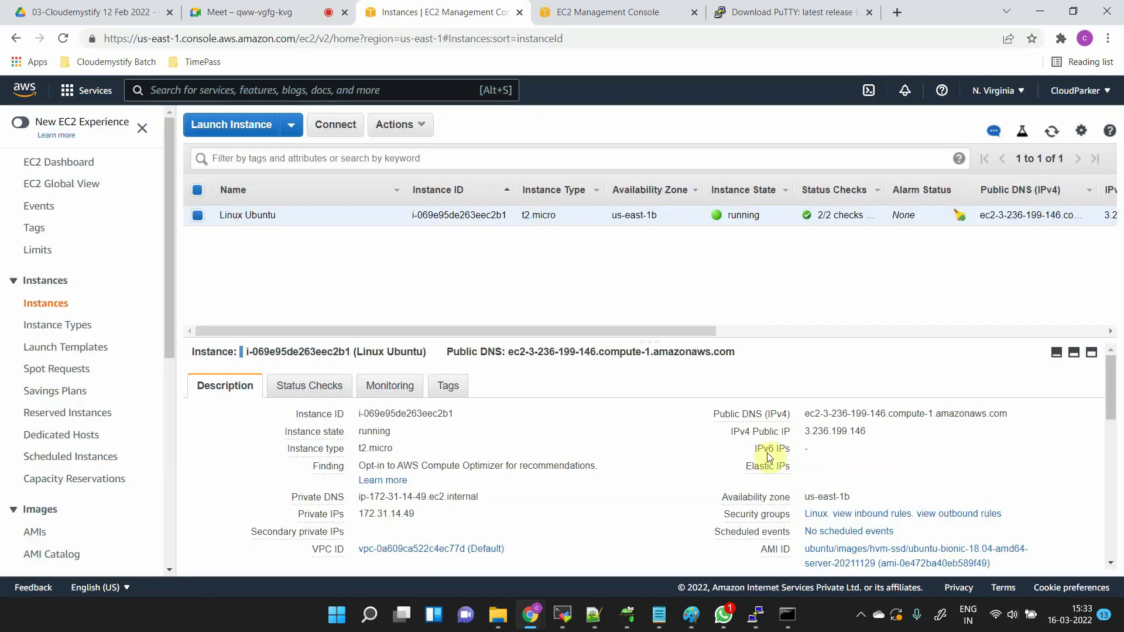
- Turn off termination protection on the Linux Ubuntu instance
click(424, 127)
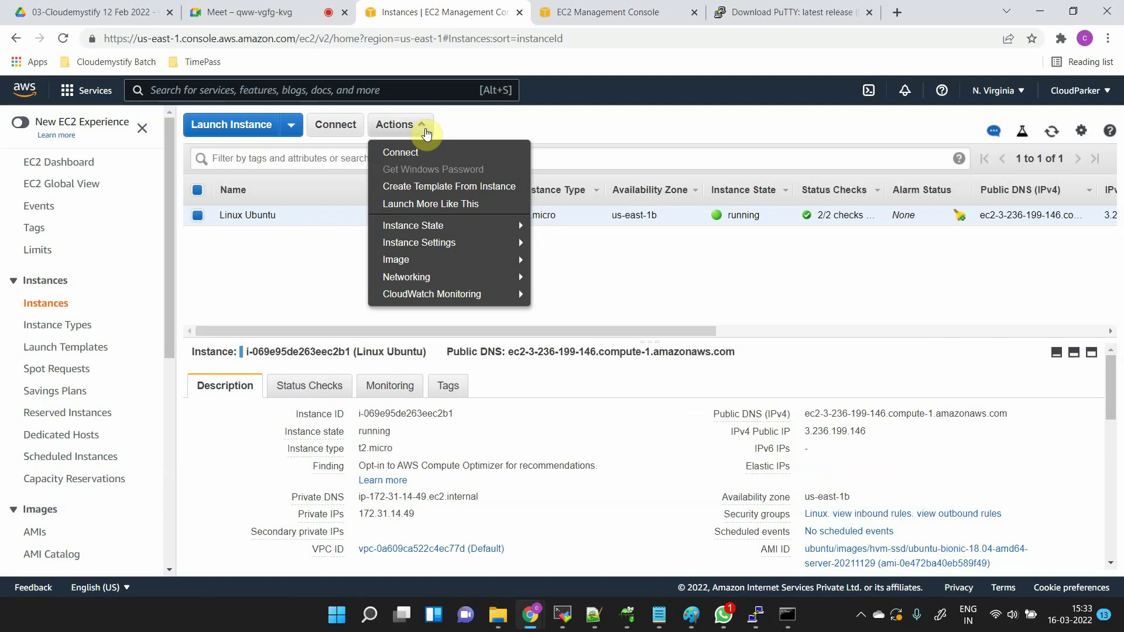
mouse_move(472, 243)
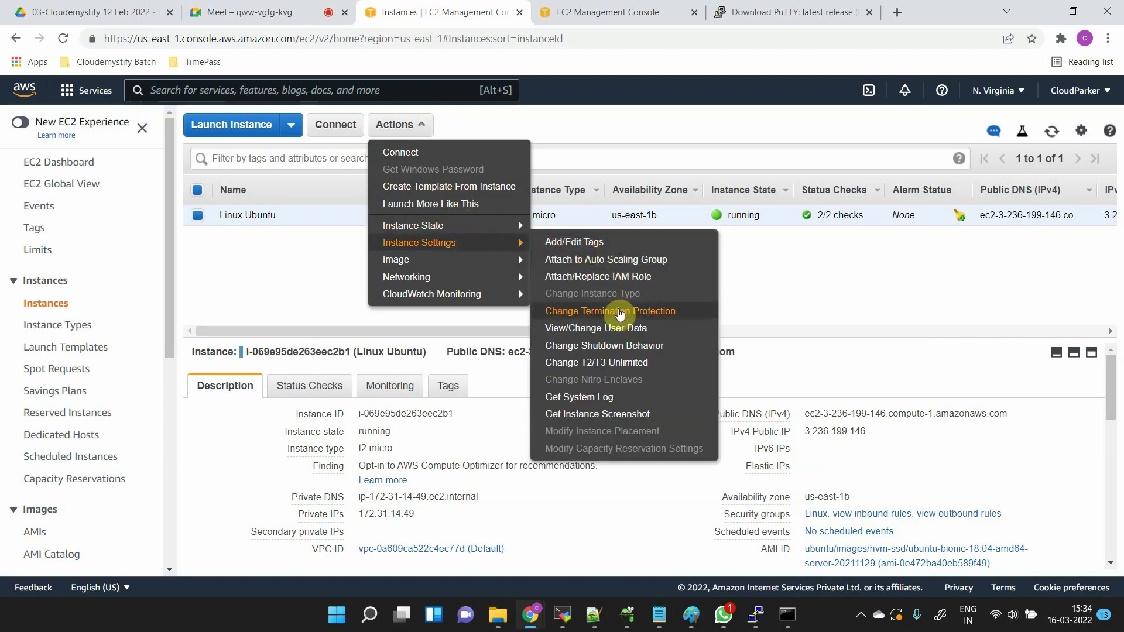
click(619, 312)
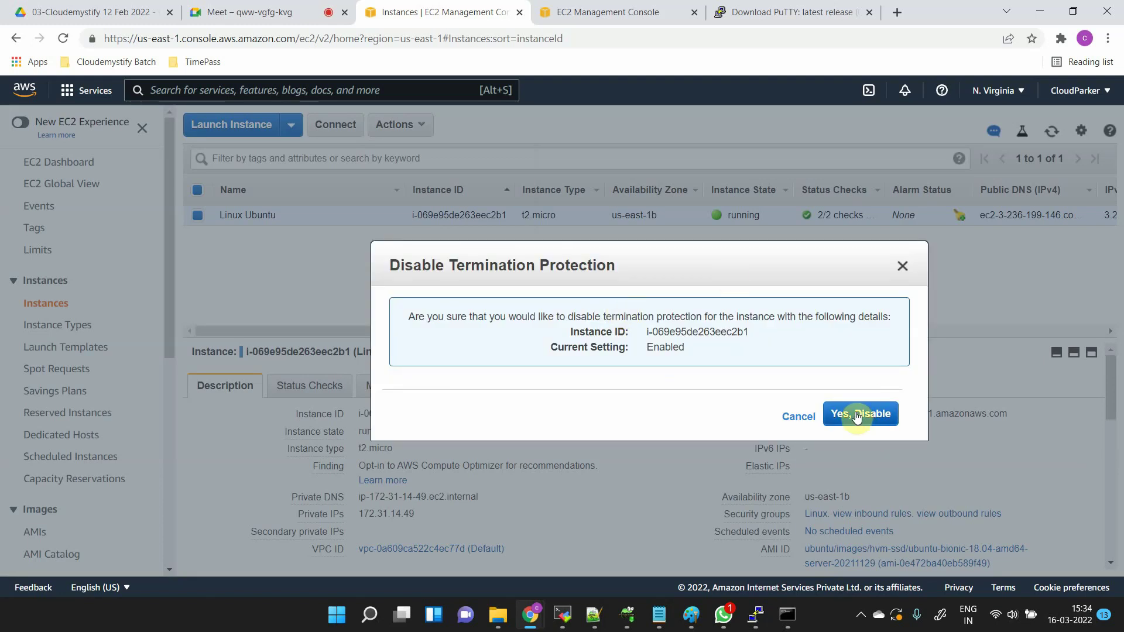
click(856, 415)
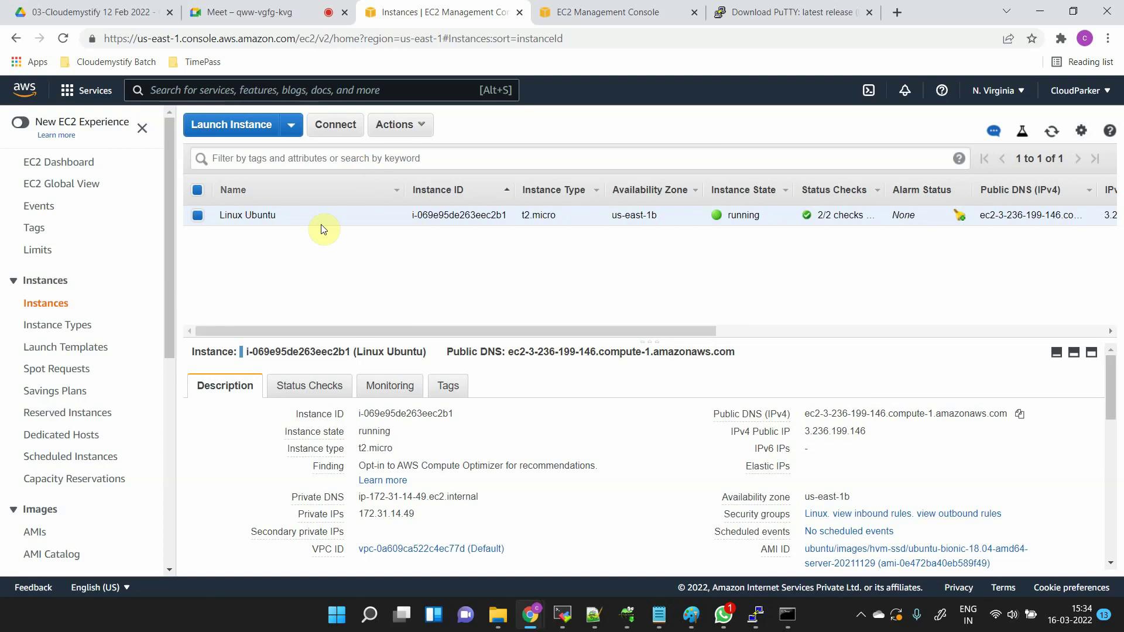
- Terminate the Linux Ubuntu instance and confirm with Yes, Terminate
click(401, 128)
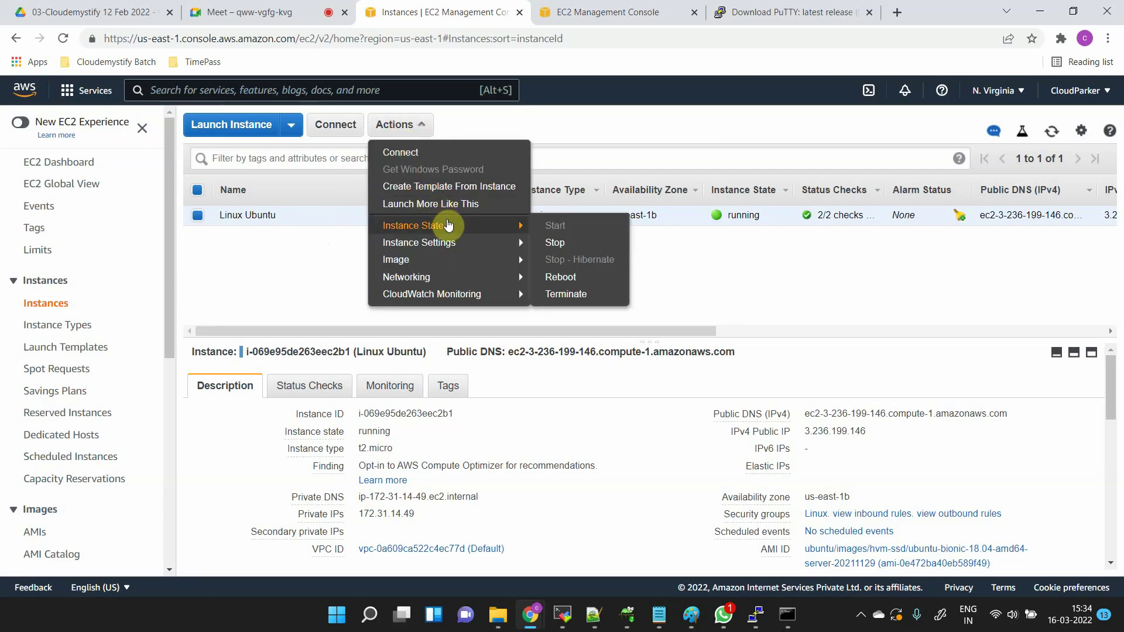
mouse_move(521, 226)
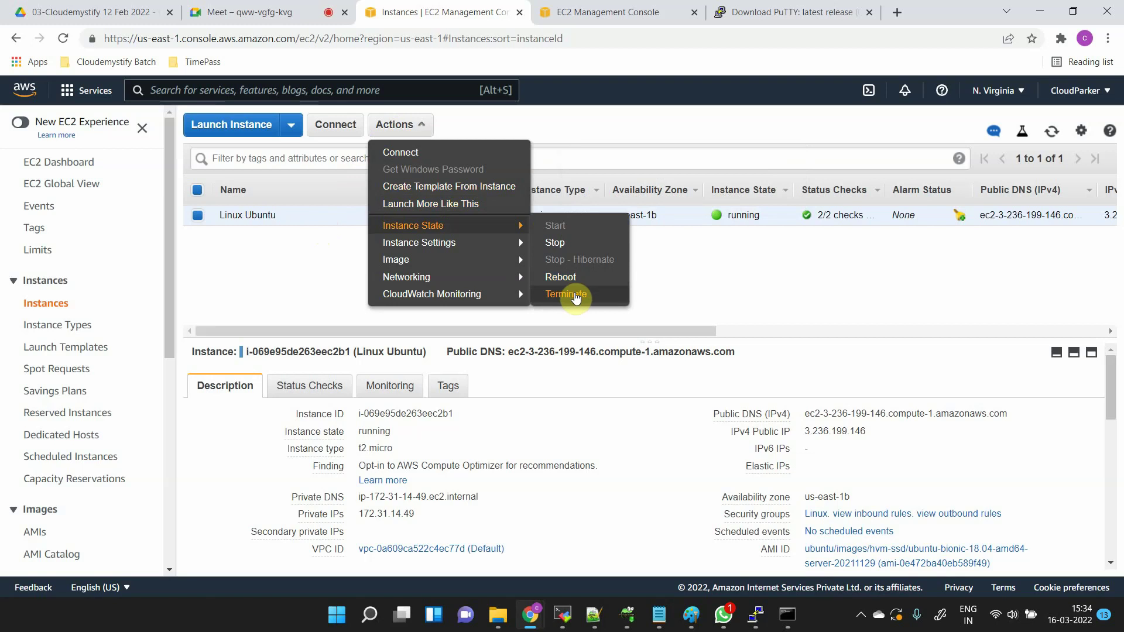
click(573, 293)
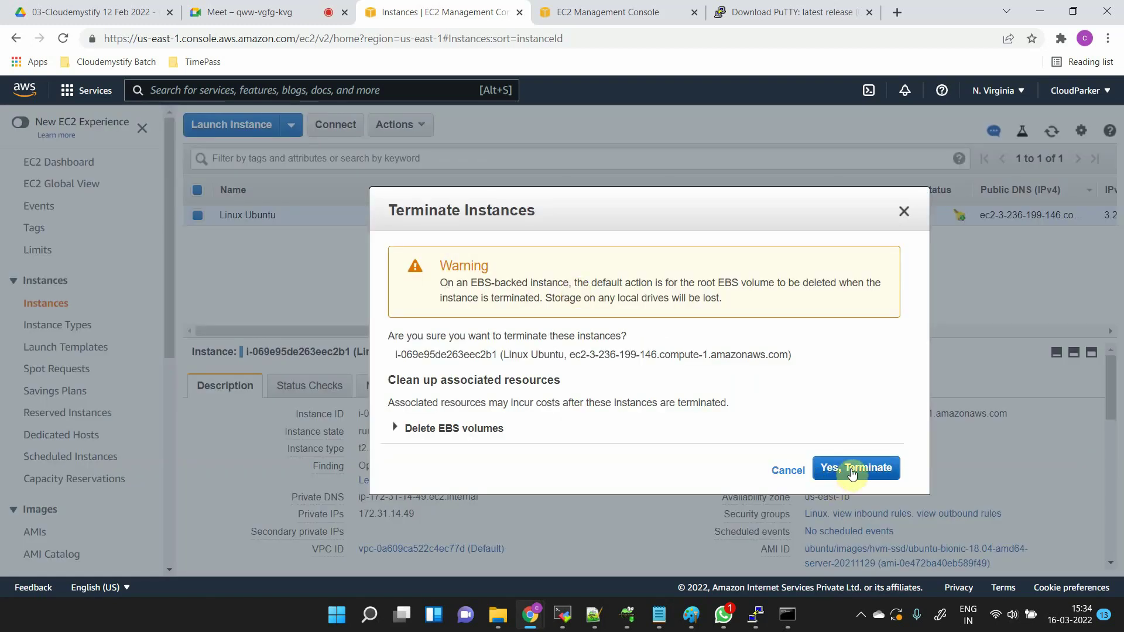
click(852, 469)
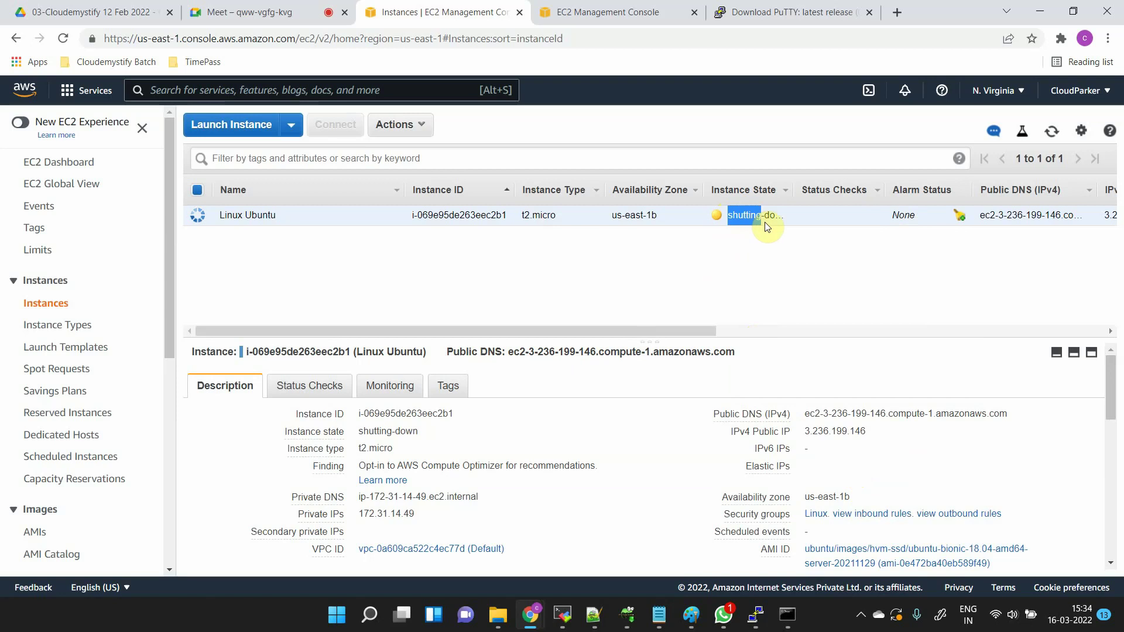
- Widen the Instance State column and watch Linux Ubuntu change from shutting-down to terminated
drag(764, 223, 780, 216)
mouse_move(795, 190)
mouse_down()
mouse_move(829, 190)
mouse_move(810, 192)
mouse_up()
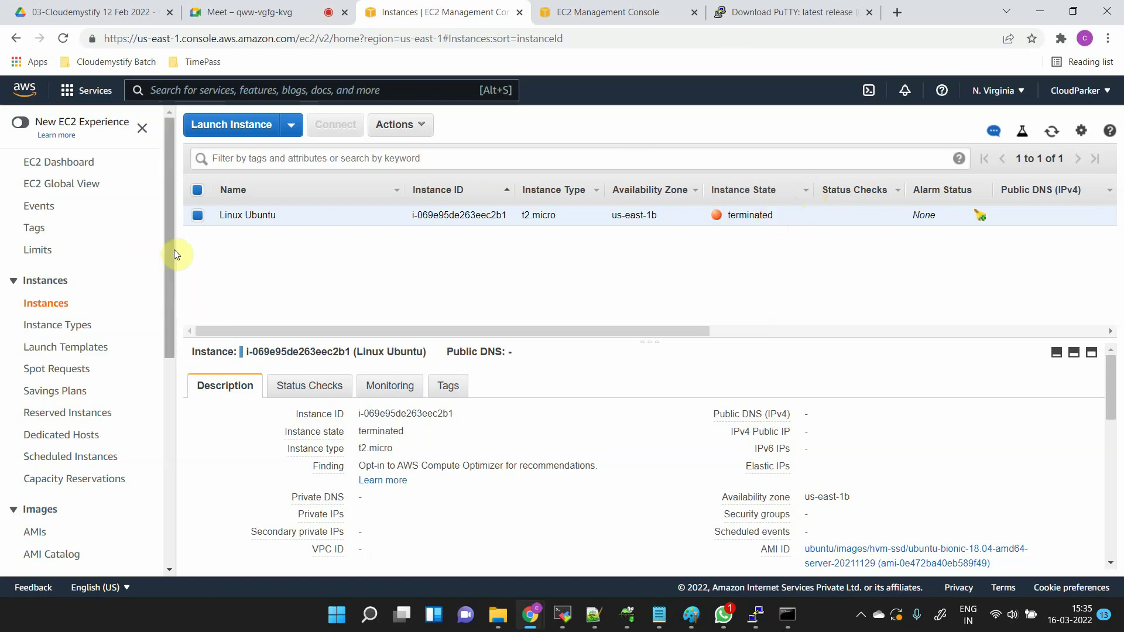
drag(171, 250, 172, 325)
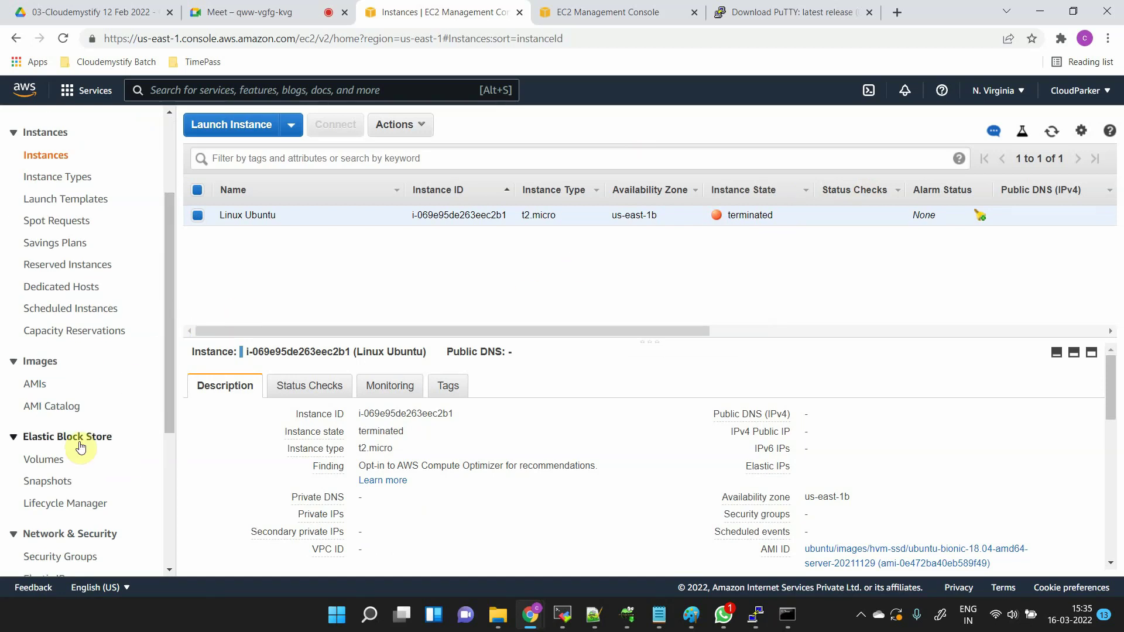
- Open Elastic Block Store Volumes and scroll across to see the 10 GiB gp2 volume is available
click(66, 460)
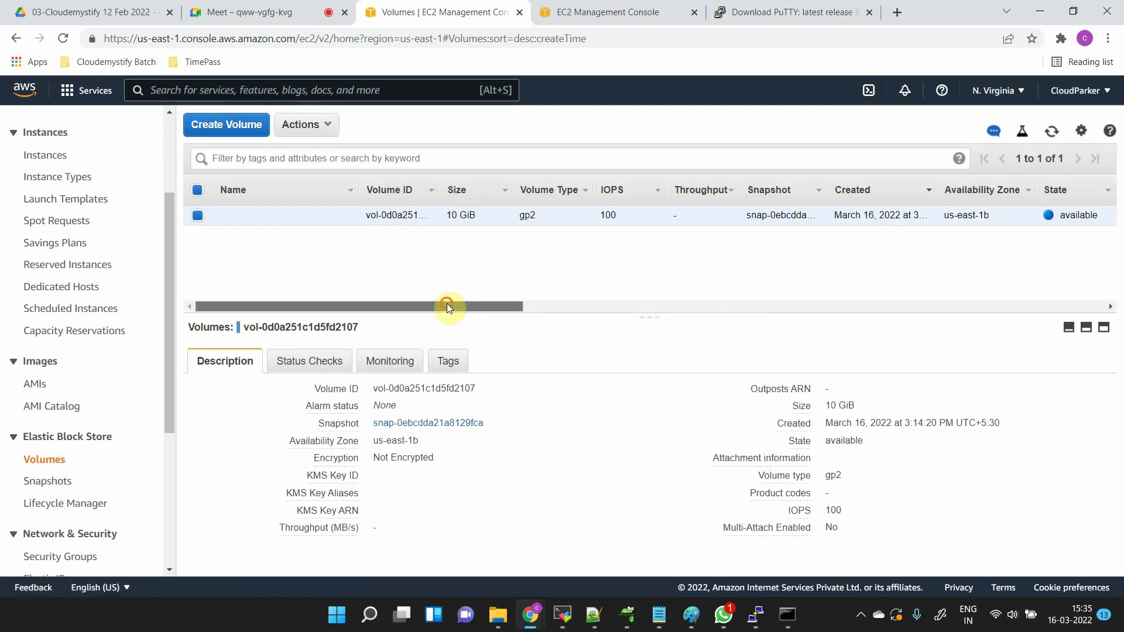
drag(447, 304, 415, 299)
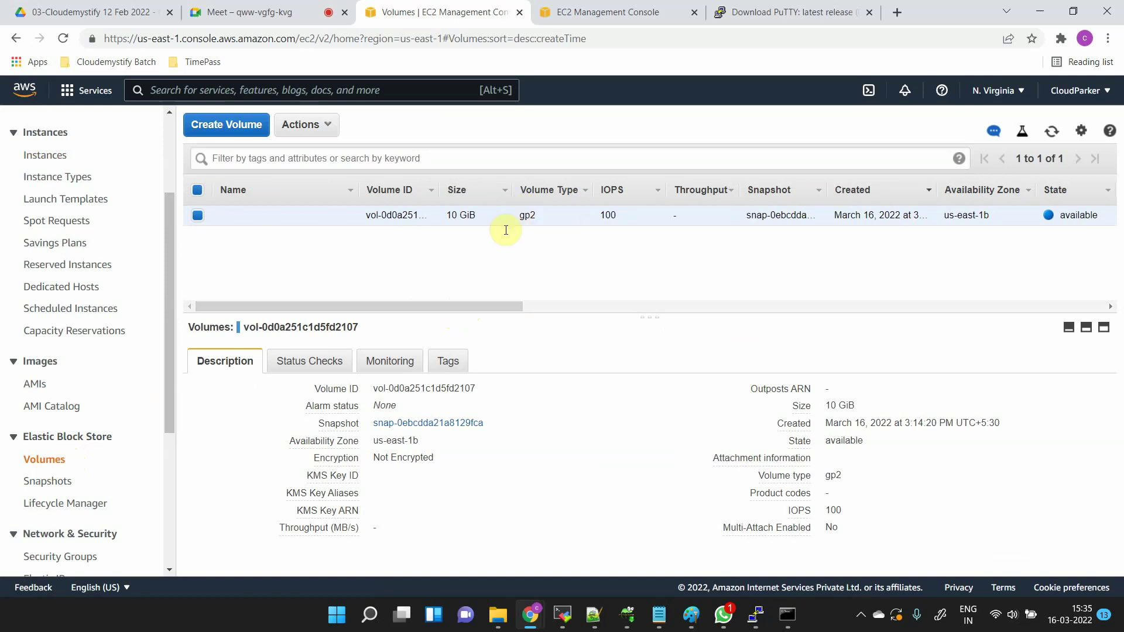
mouse_move(491, 305)
mouse_down()
mouse_move(609, 326)
mouse_move(482, 324)
mouse_up()
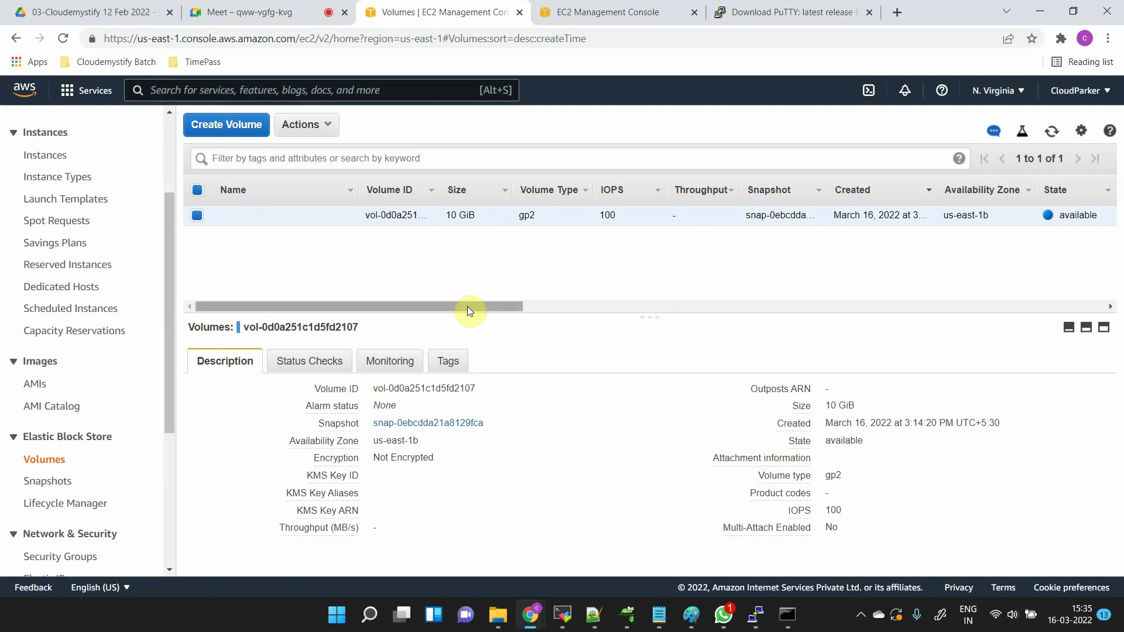
drag(467, 307, 648, 293)
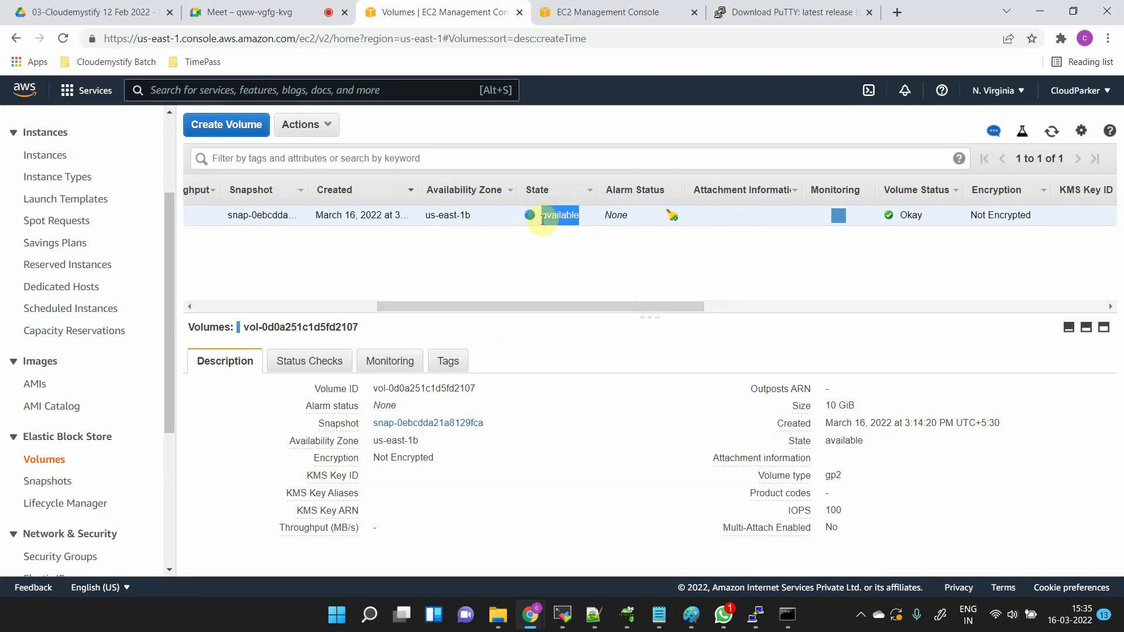
click(604, 305)
drag(604, 305, 431, 308)
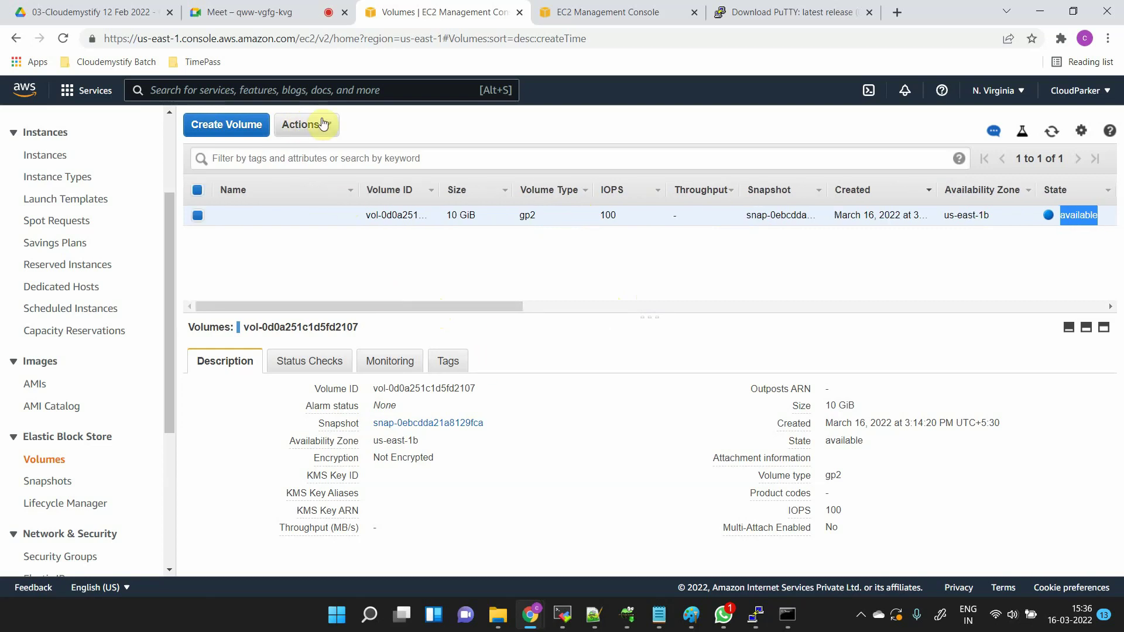
click(323, 123)
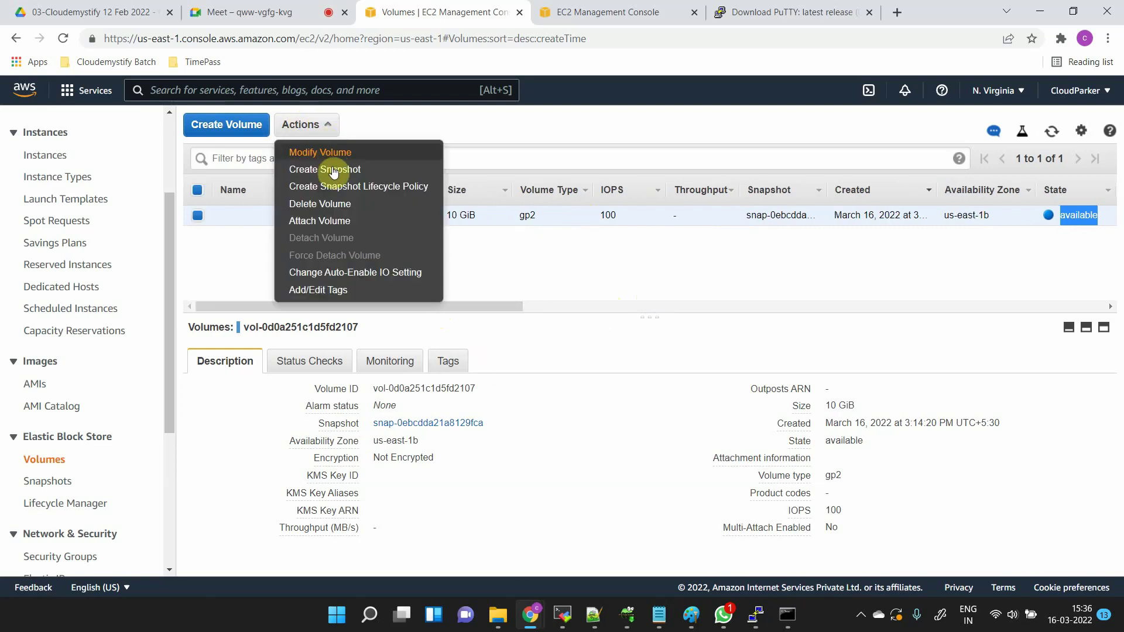
click(341, 225)
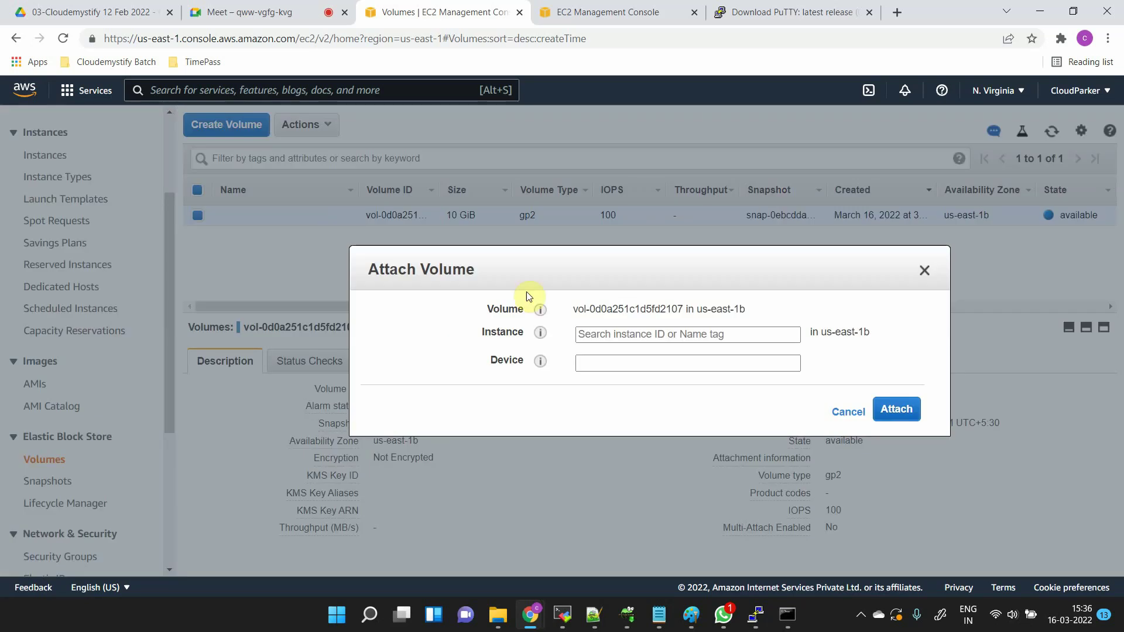
click(753, 336)
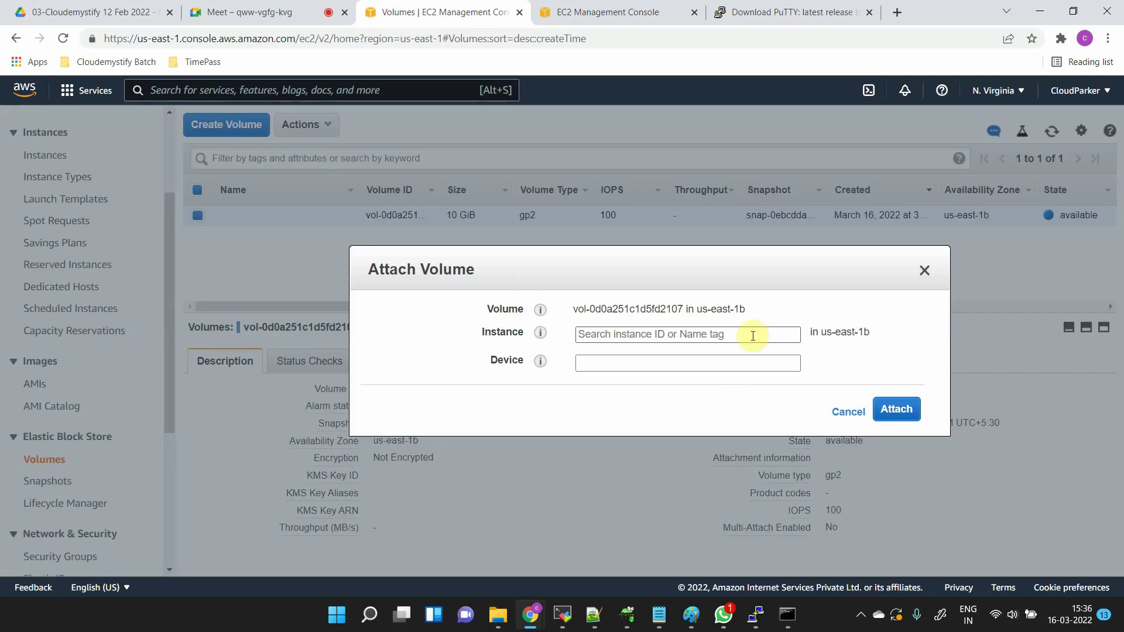
click(752, 336)
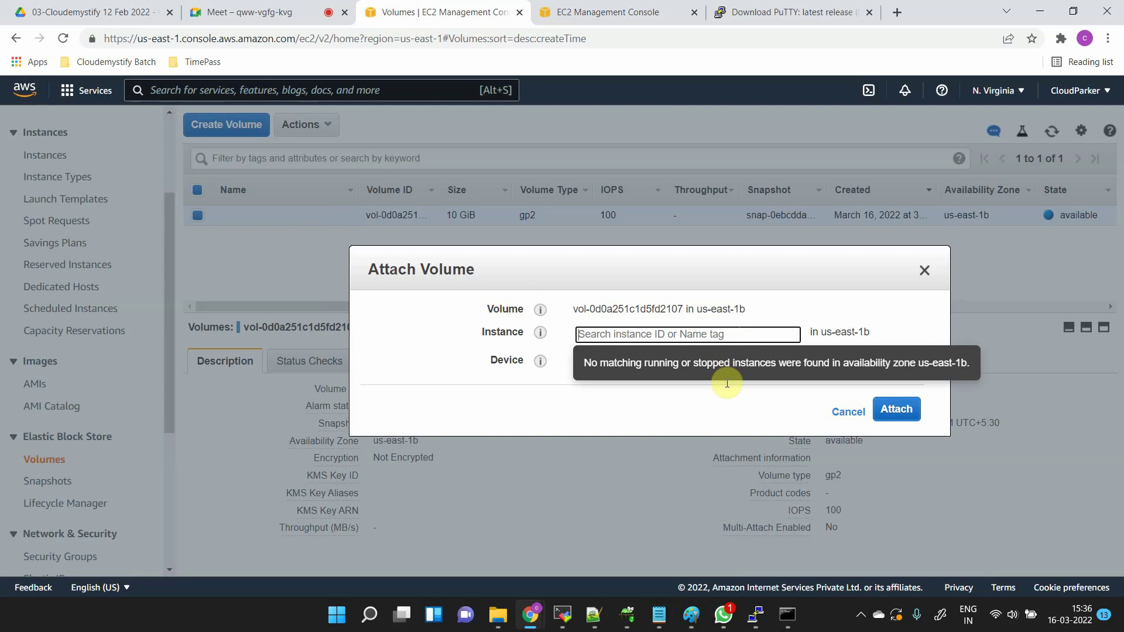
click(818, 319)
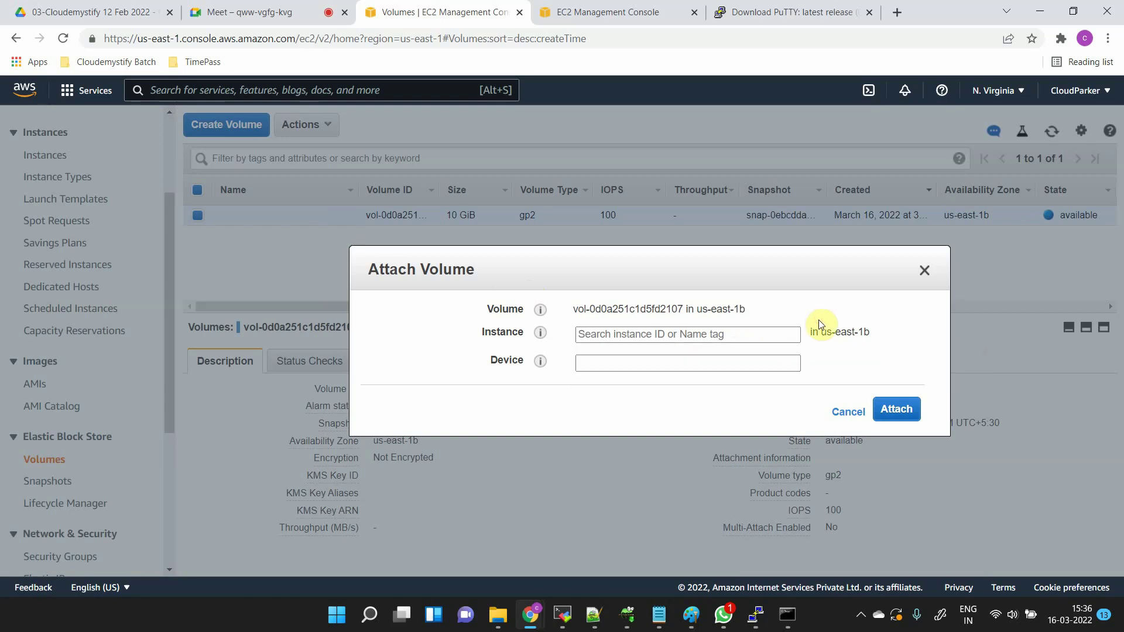
click(602, 367)
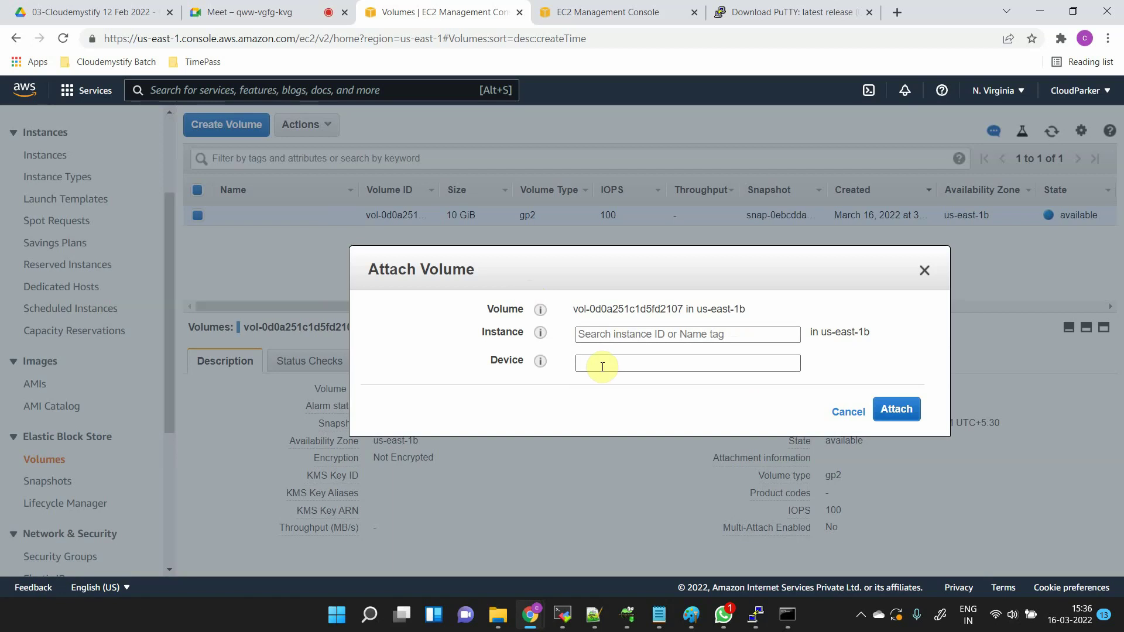
click(848, 412)
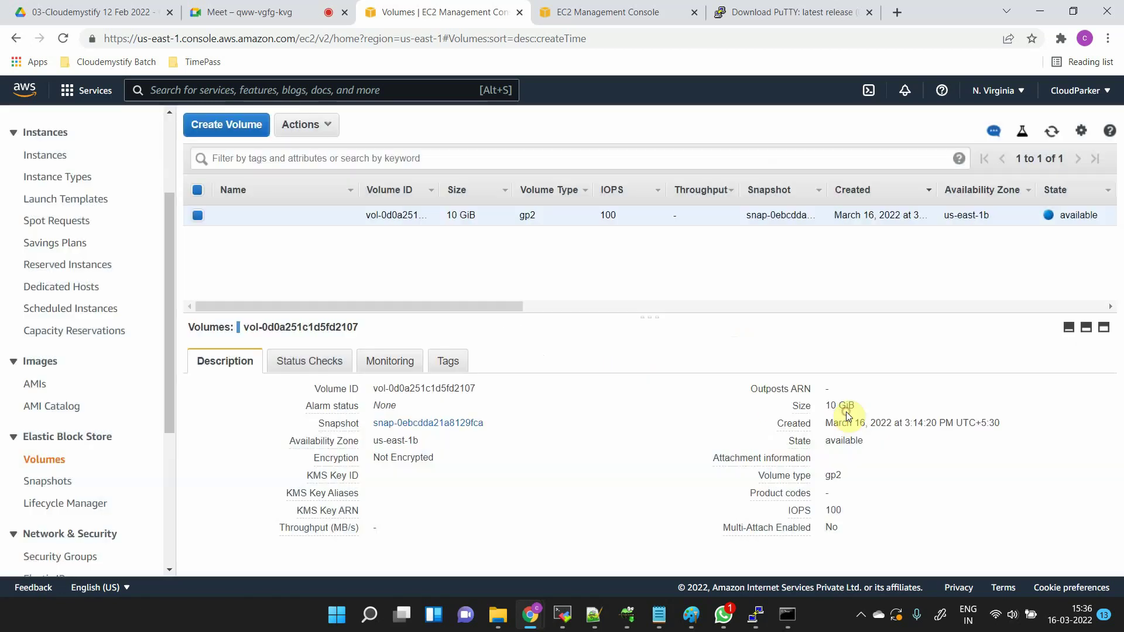
click(331, 127)
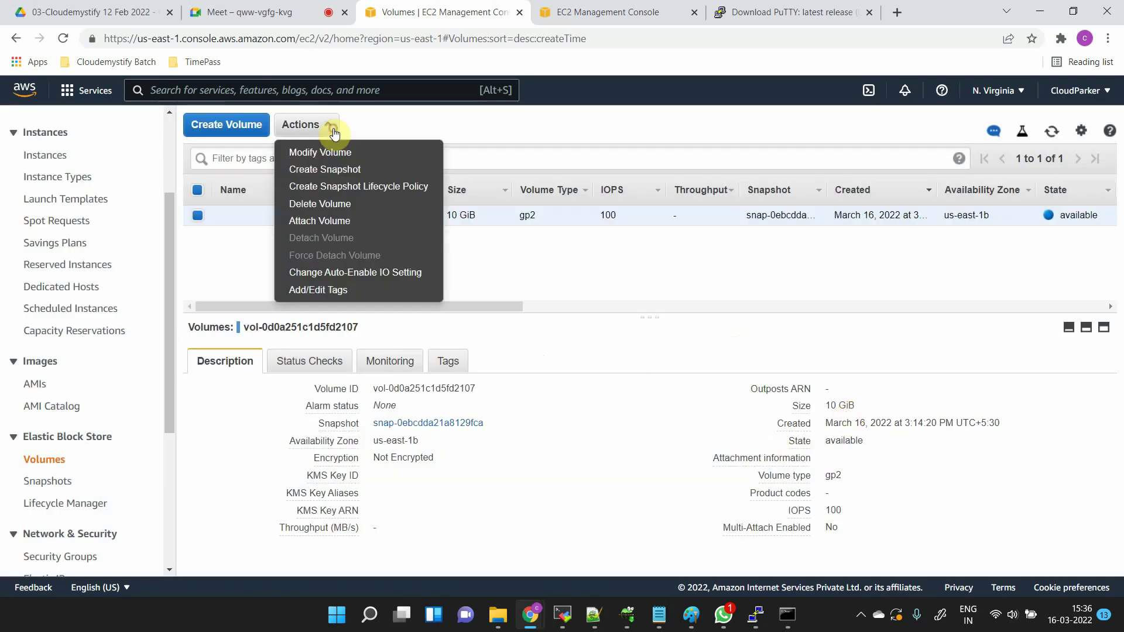
- Delete the leftover 10 GiB gp2 volume and confirm with Yes, Delete
click(350, 205)
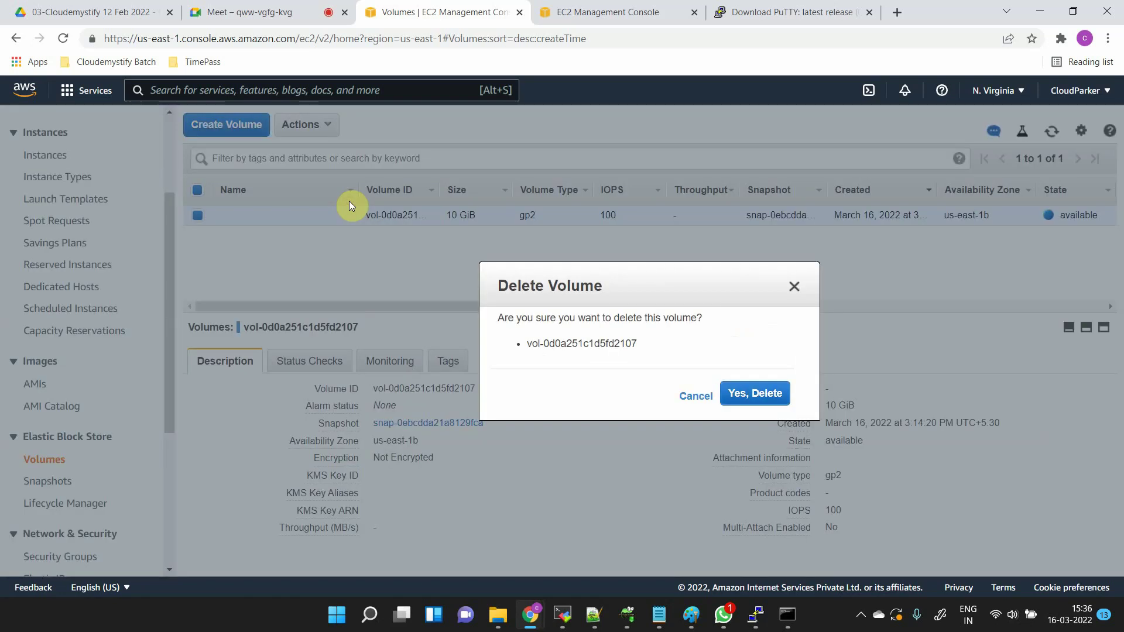
click(753, 393)
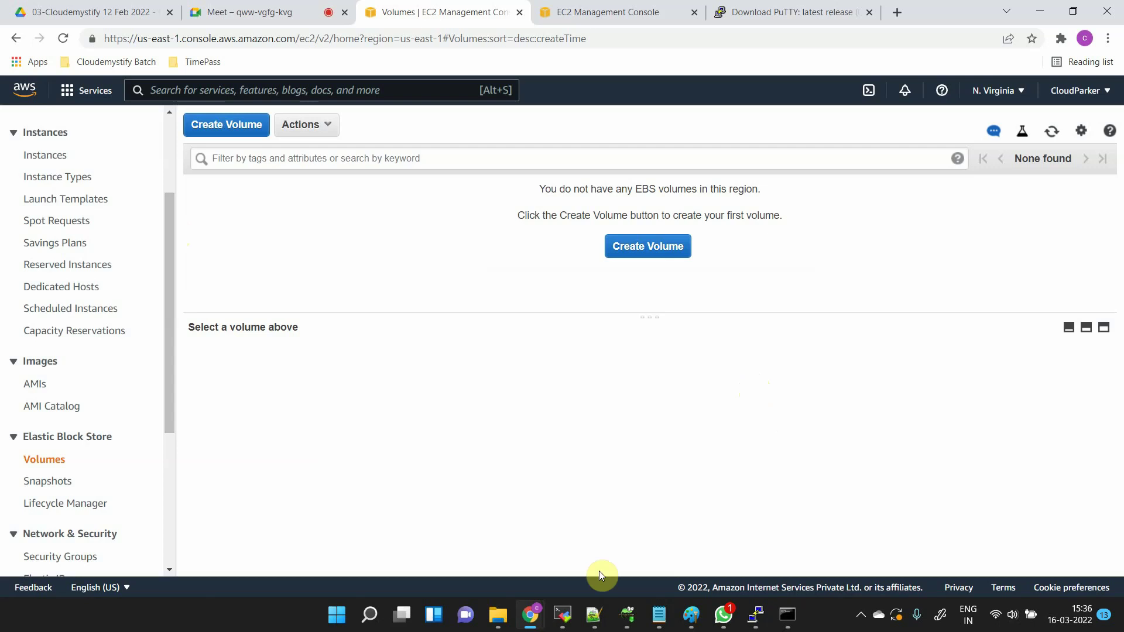
- Acknowledge PuTTY's Fatal Error about the closed connection, then rearrange the PuTTY and EC2 console windows
mouse_move(761, 623)
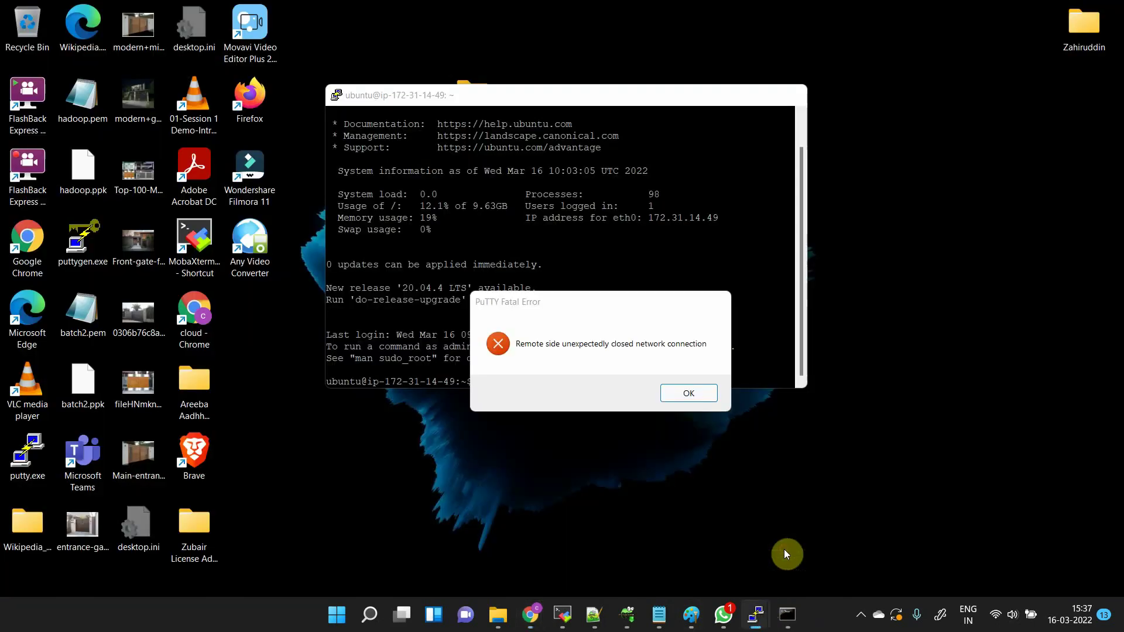
click(786, 553)
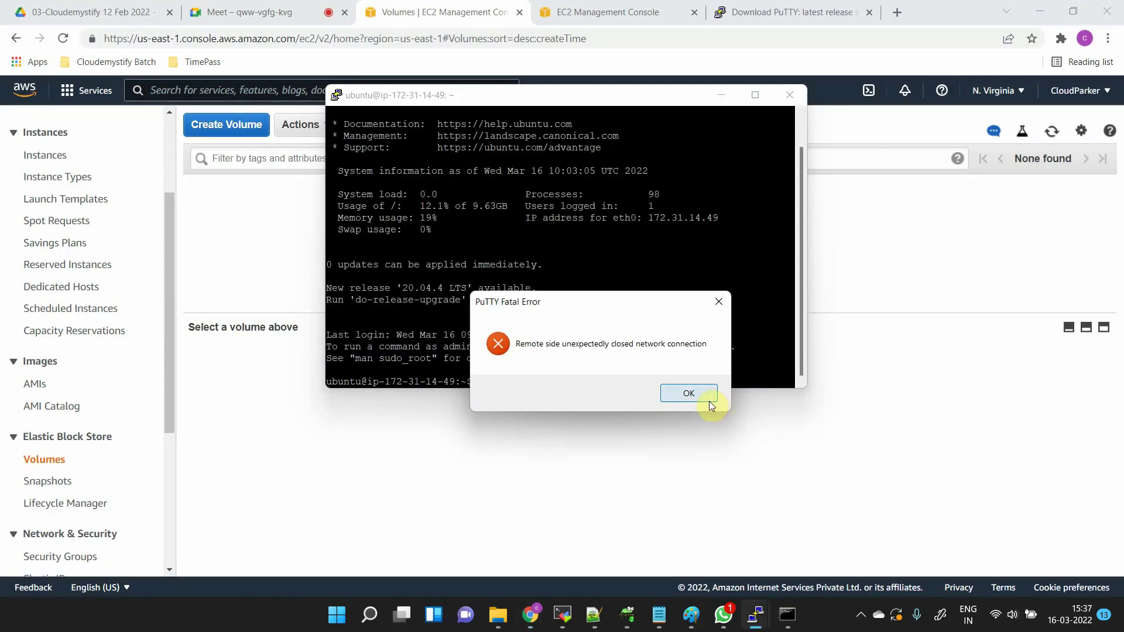
click(710, 394)
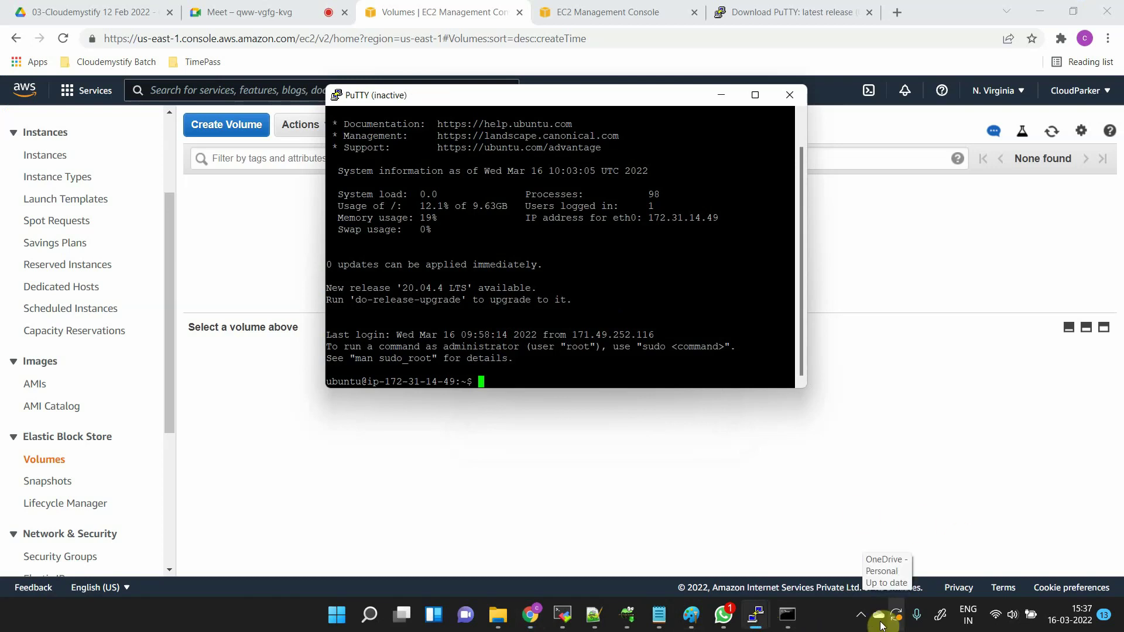
click(860, 616)
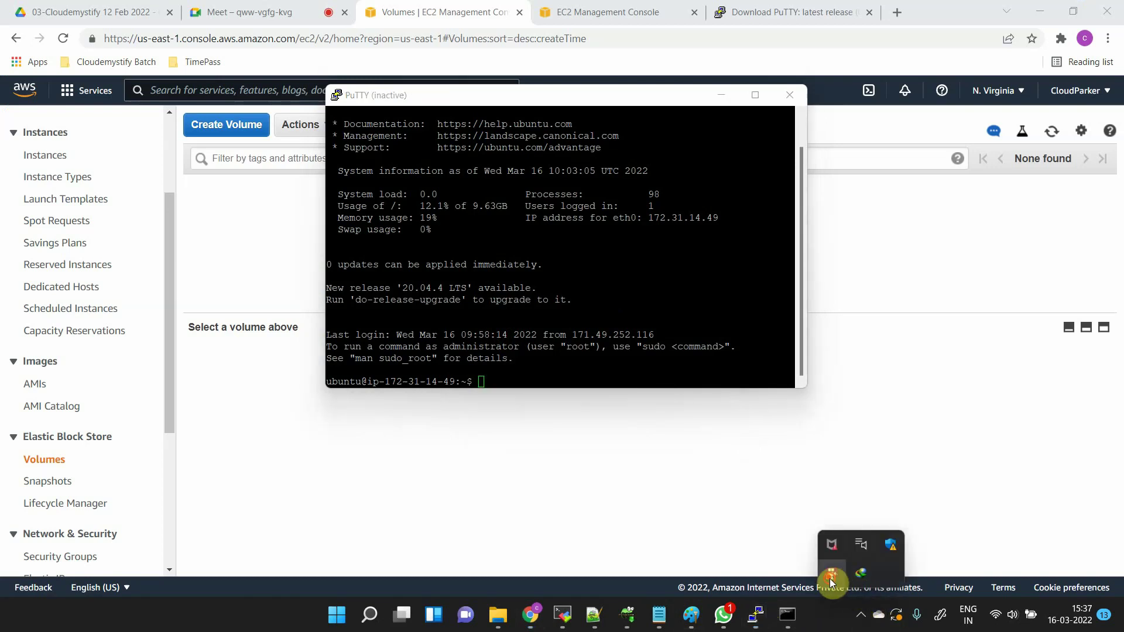
click(831, 578)
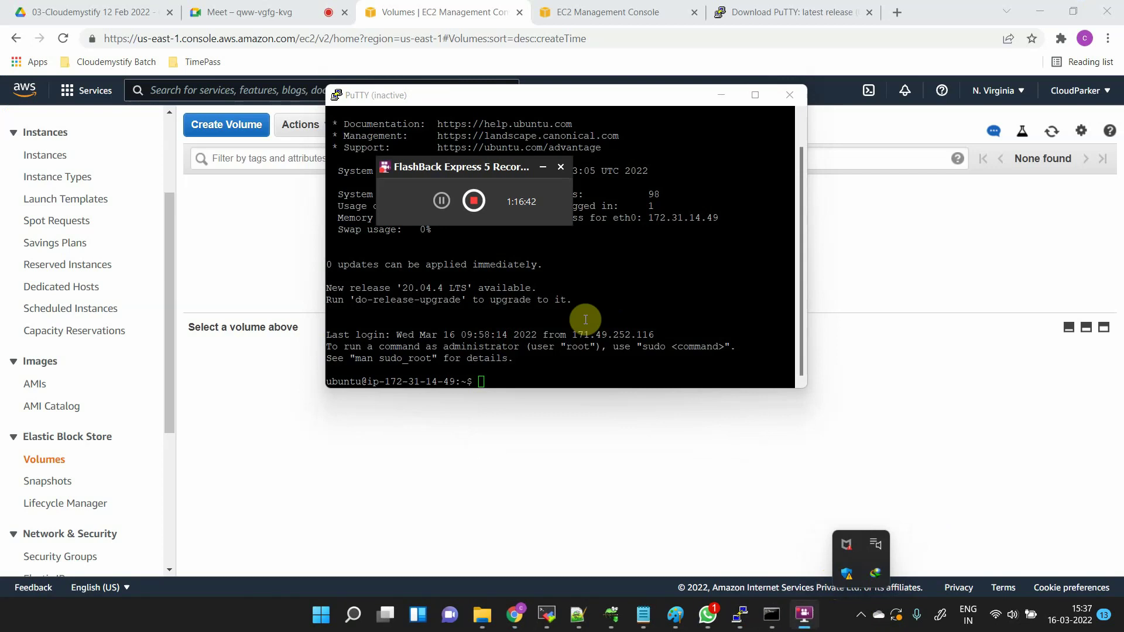
click(473, 200)
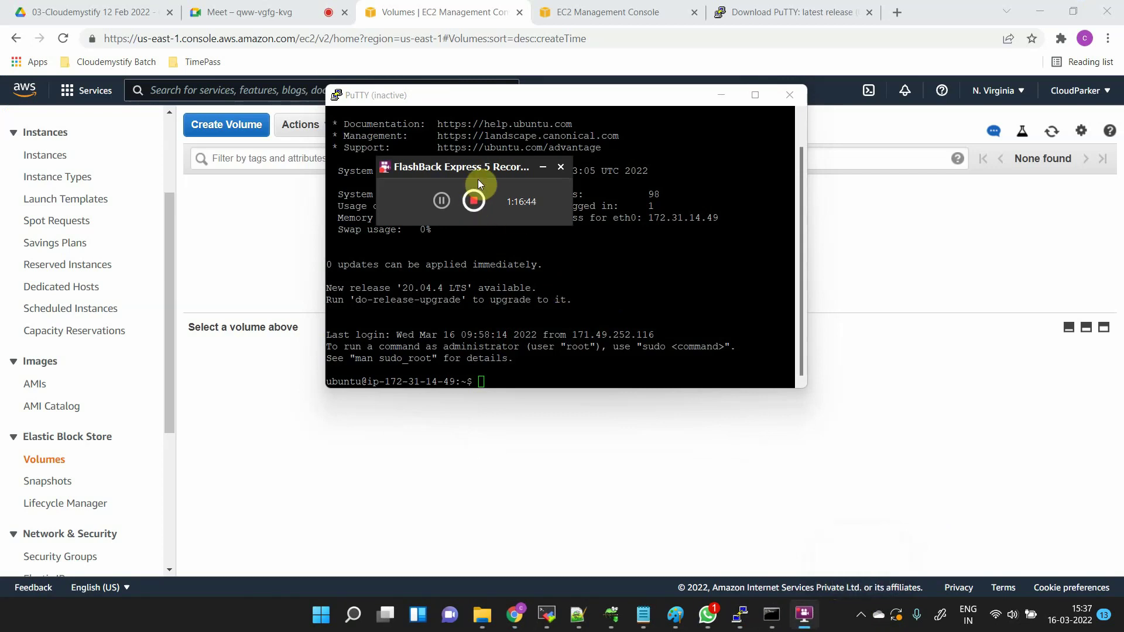
drag(487, 167, 628, 388)
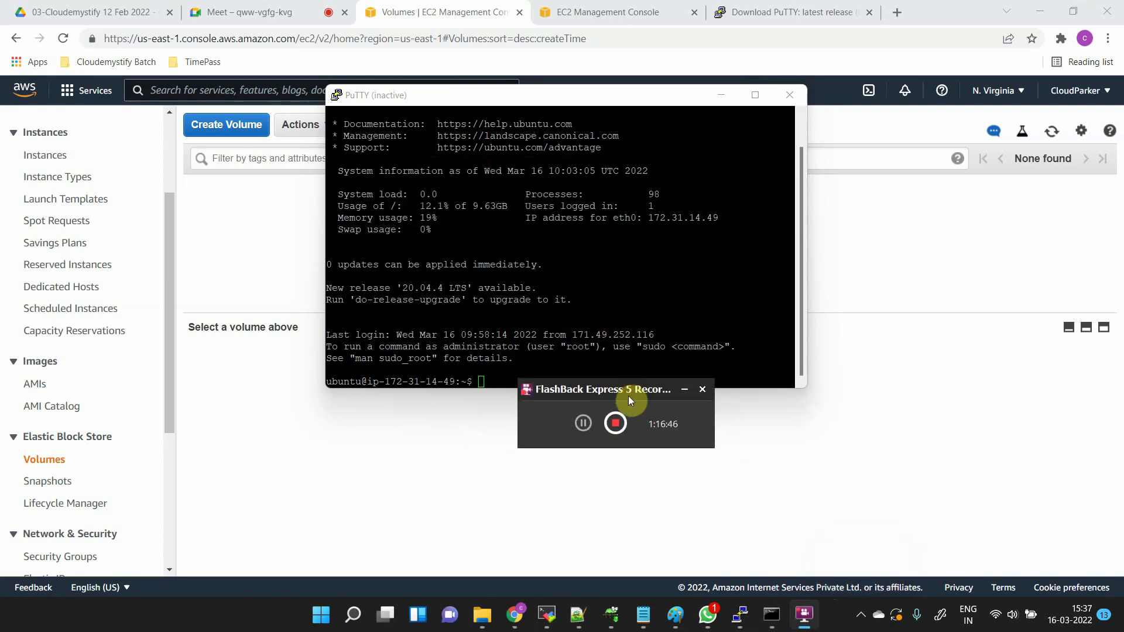